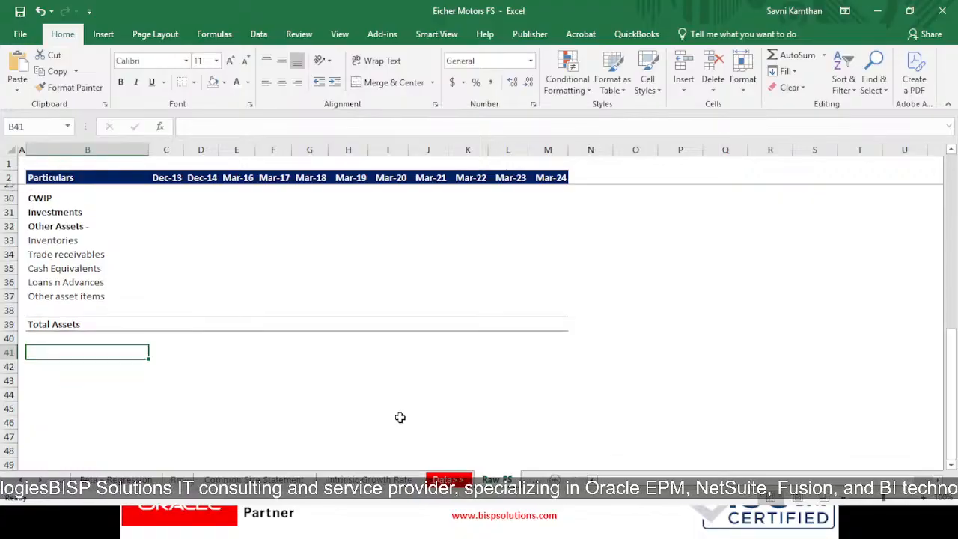
- Examine the common size income statement and balance sheet on the Common Size Statement sheet
scroll(397, 415, up, 9)
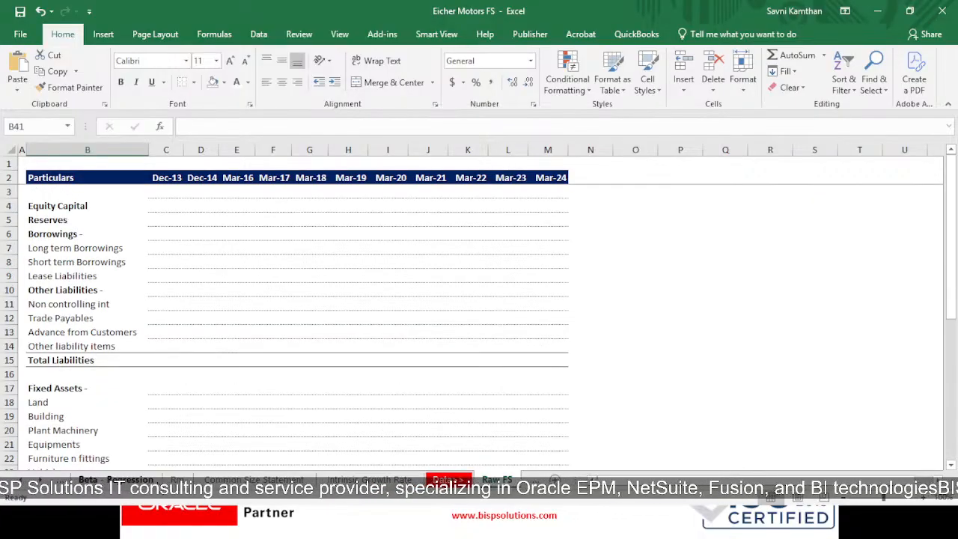
click(251, 479)
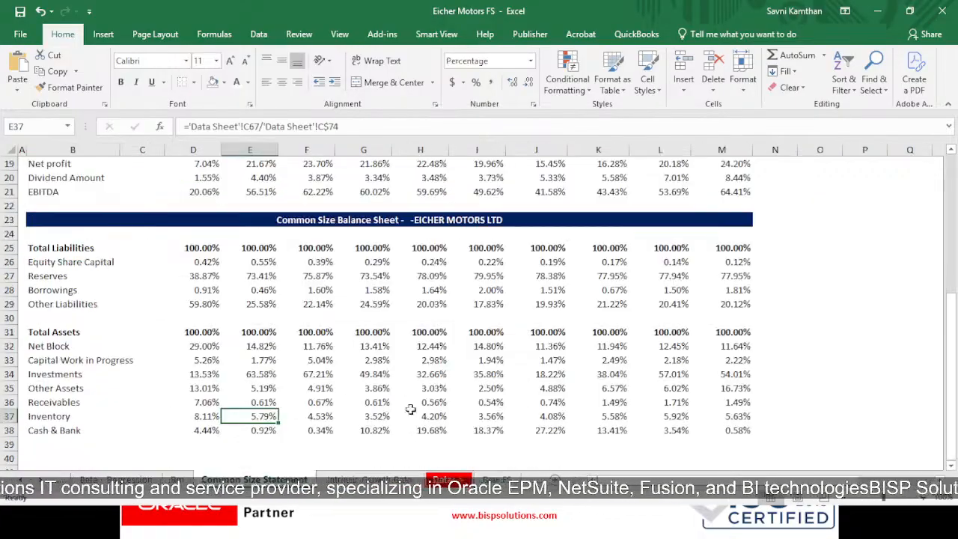
scroll(421, 396, up, 10)
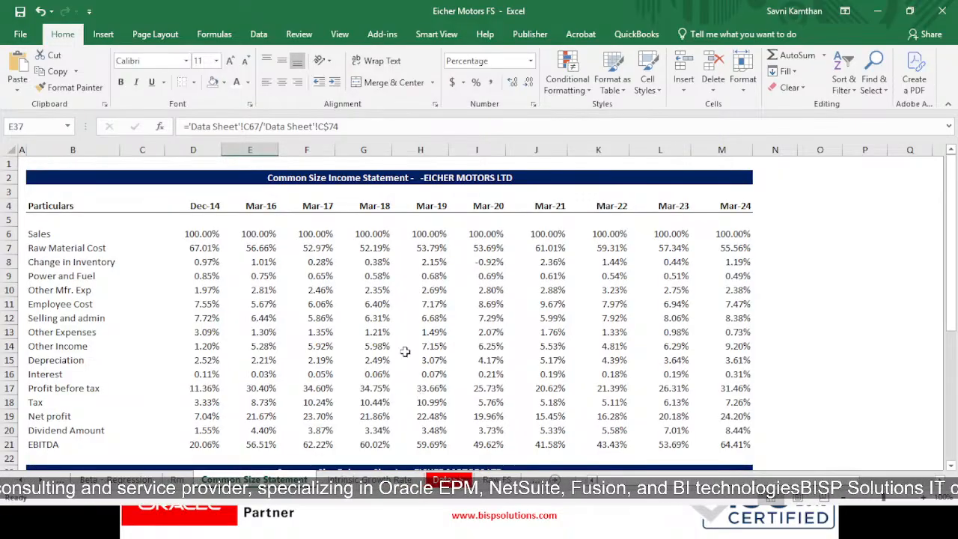
scroll(405, 352, down, 1)
scroll(425, 346, down, 5)
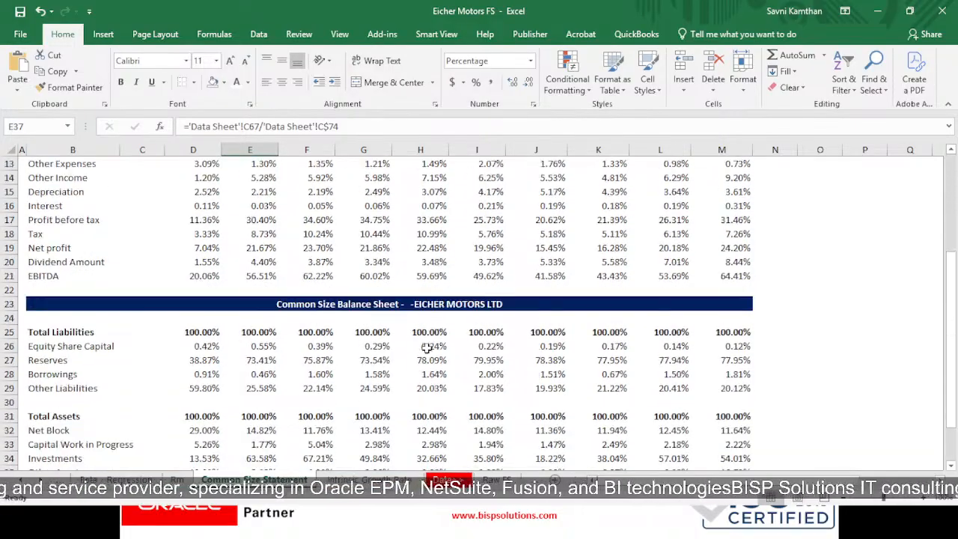
scroll(417, 374, down, 1)
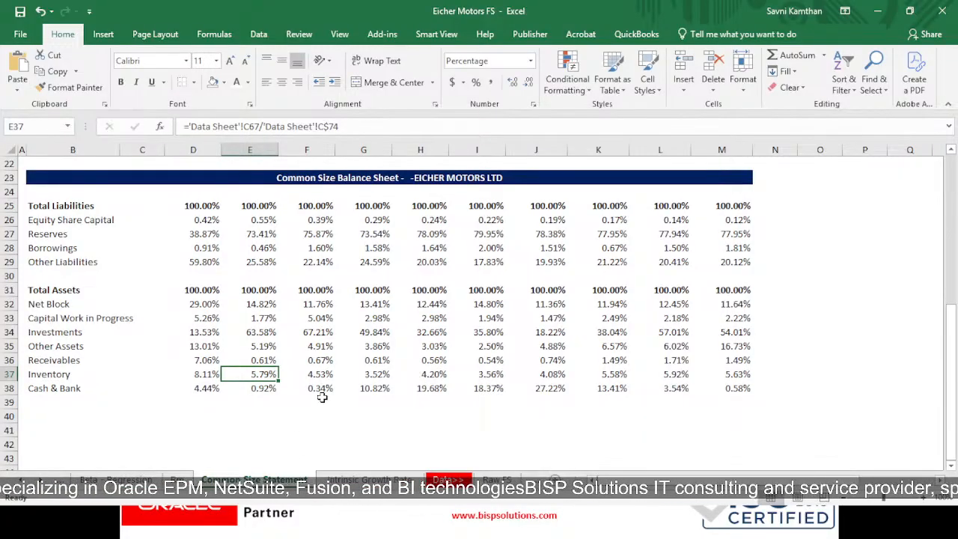
scroll(322, 398, up, 7)
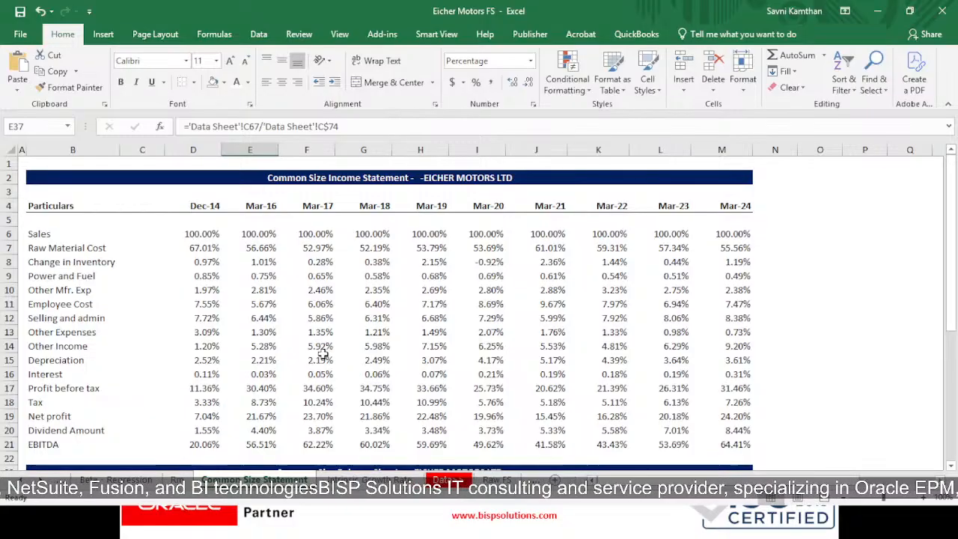
scroll(321, 353, down, 6)
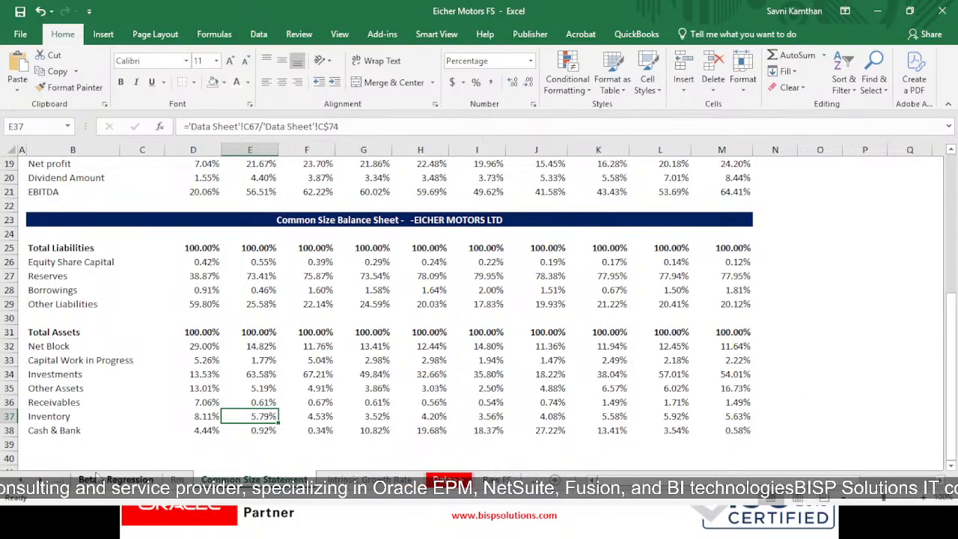
- Browse the workbook's sheets from Historical FS through Data Sheet and return to the Raw FS sheet
key(ctrl+Page_Up)
key(ctrl+Page_Up)
key(ctrl+Page_Up)
key(ctrl+Page_Up)
key(ctrl+Page_Up)
key(ctrl+Page_Up)
key(ctrl+Page_Up)
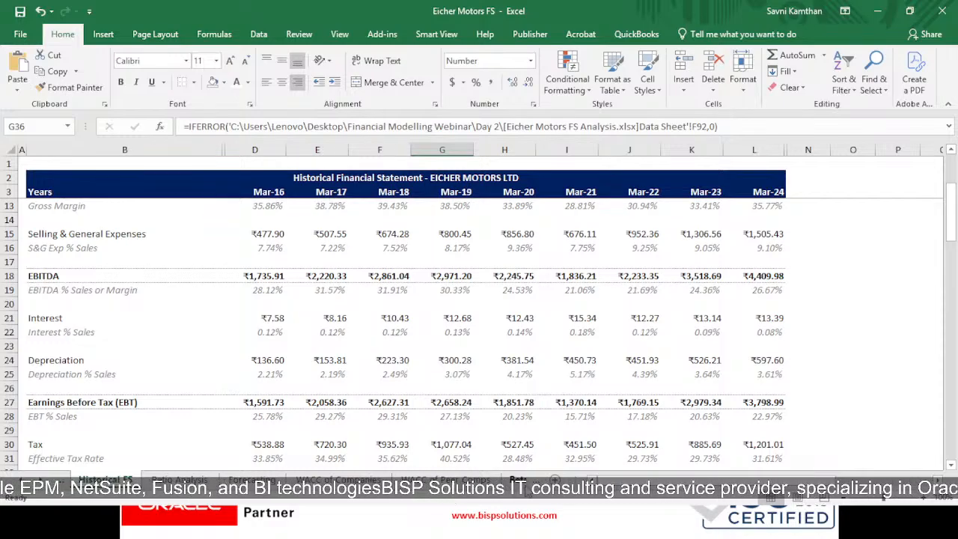
key(ctrl+Page_Down)
key(ctrl+Page_Down)
key(ctrl+Page_Down)
key(ctrl+Page_Down)
key(ctrl+Page_Down)
key(ctrl+Page_Down)
key(ctrl+Page_Down)
key(ctrl+Page_Down)
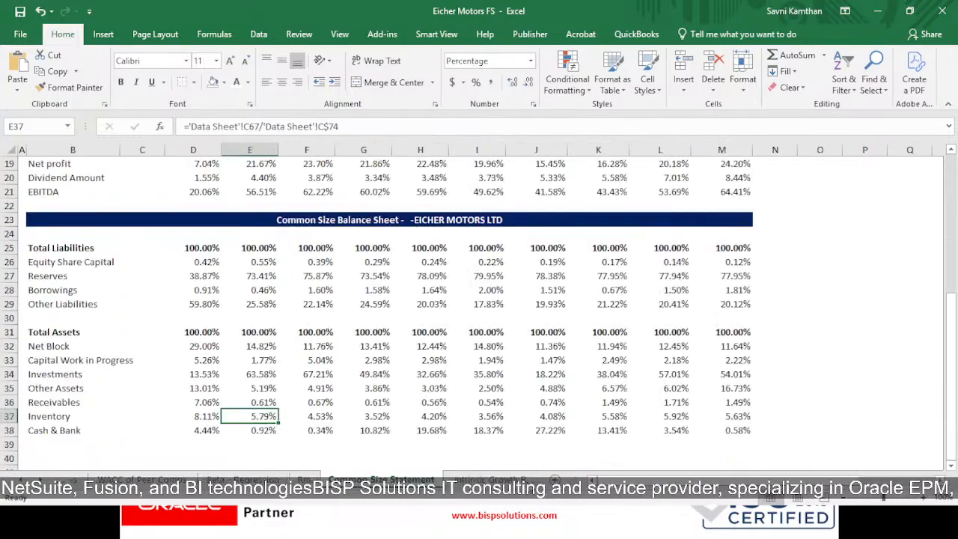
key(ctrl+Page_Down)
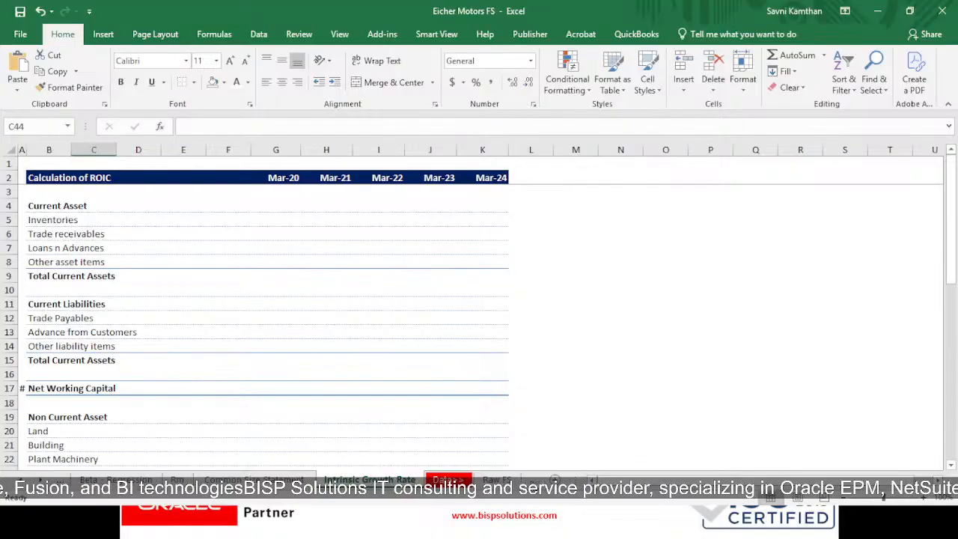
key(ctrl+Page_Down)
key(ctrl+Page_Down)
key(ctrl+Page_Down)
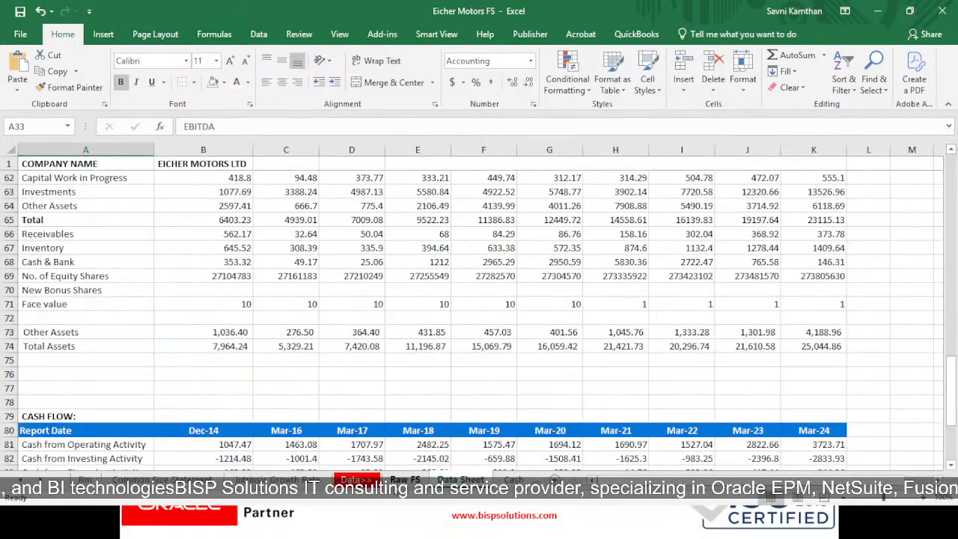
key(ctrl+Page_Down)
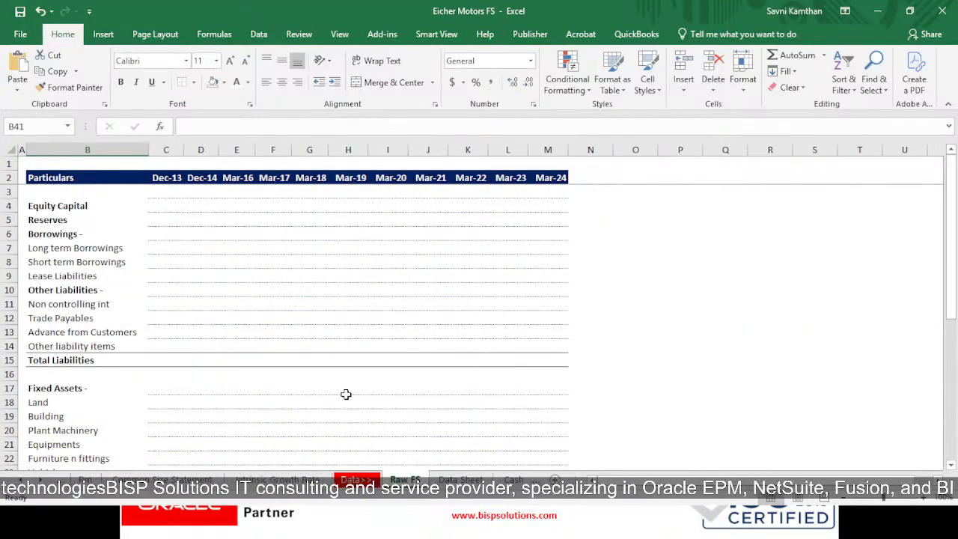
- Switch to the Screener page for Eicher Motors in Chrome and show the company overview
key(alt+Tab)
key(alt+Tab)
key(alt+Tab)
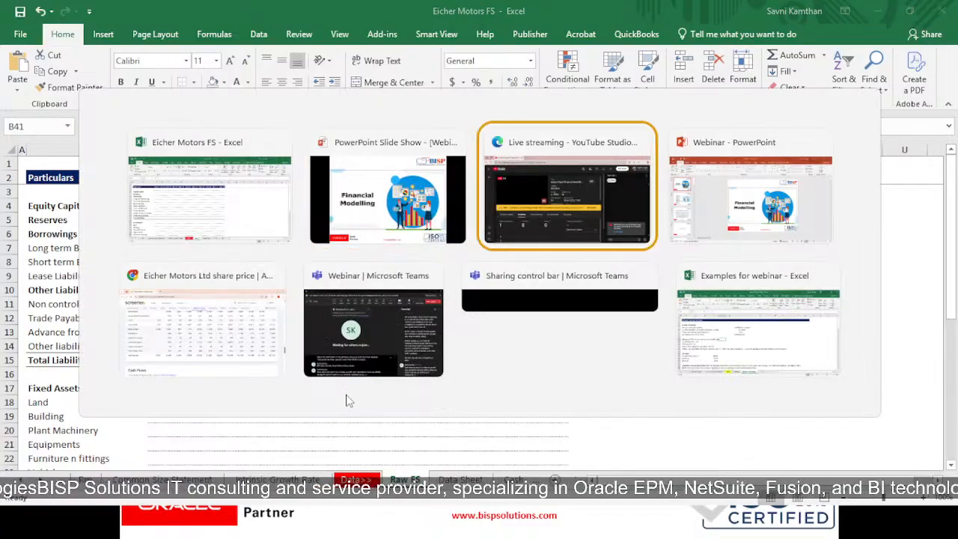
key(alt+Tab)
scroll(397, 318, up, 5)
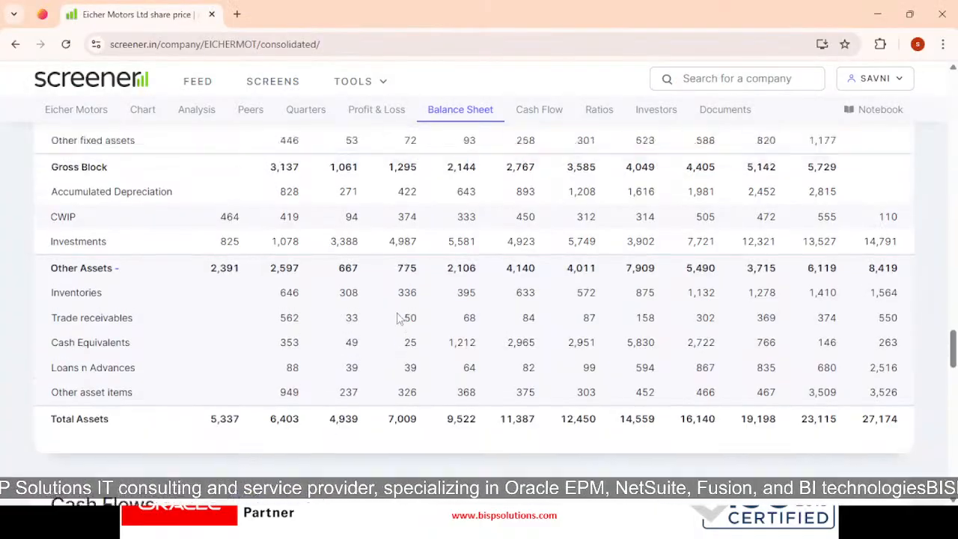
scroll(399, 318, up, 20)
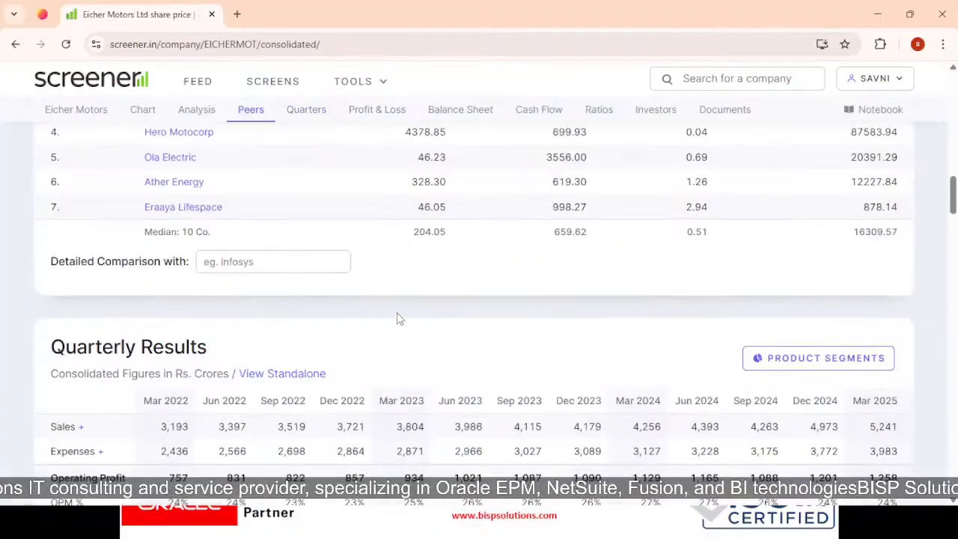
scroll(399, 318, up, 10)
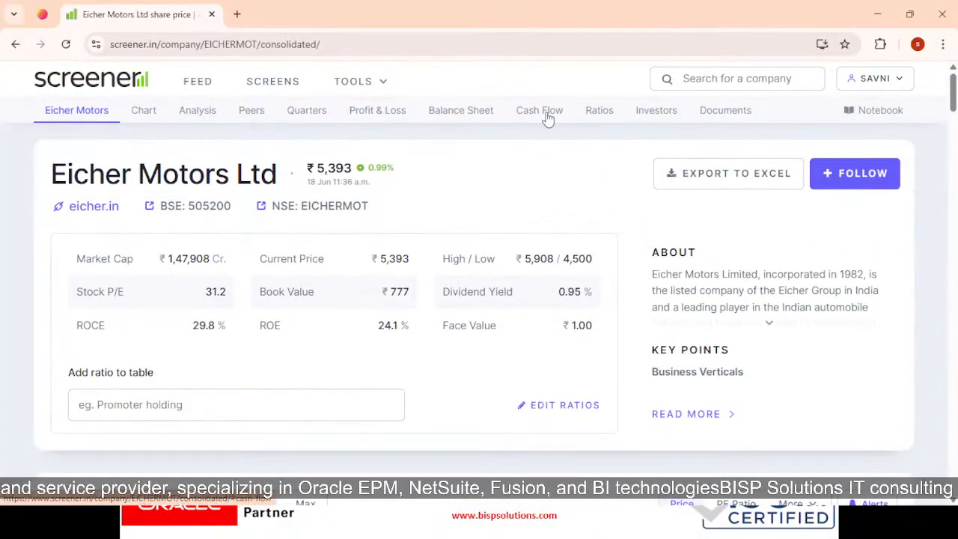
- Examine the liabilities and assets line items in the consolidated Balance Sheet section for Eicher Motors
scroll(479, 117, down, 8)
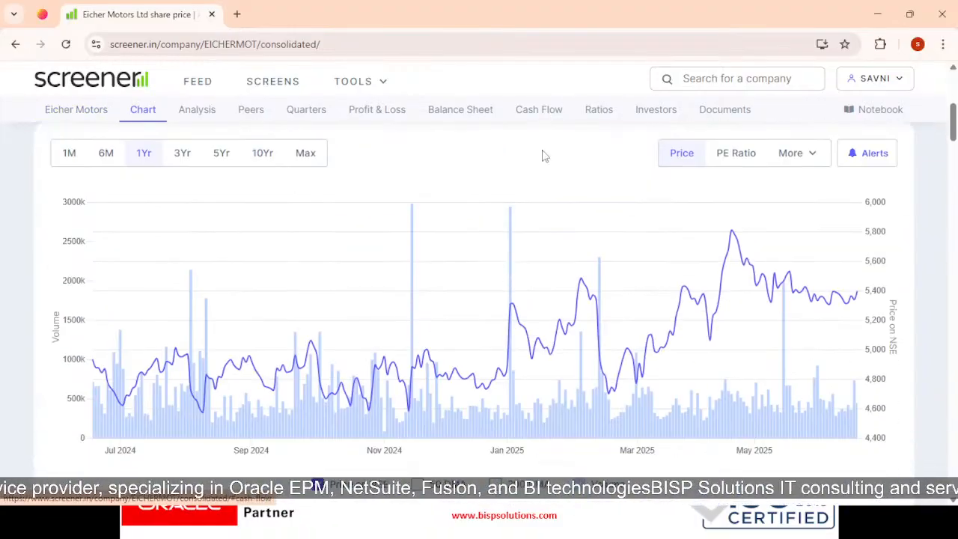
scroll(762, 249, down, 15)
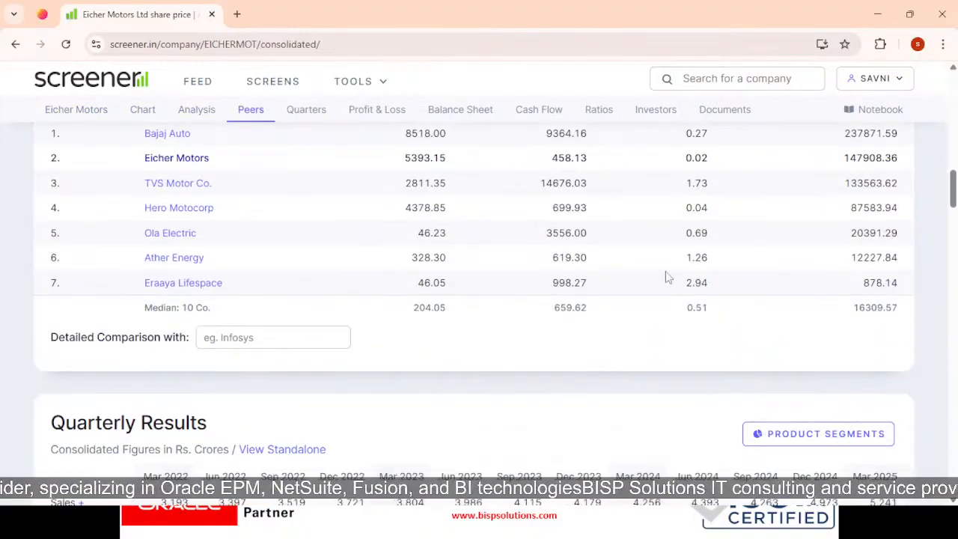
scroll(642, 309, down, 8)
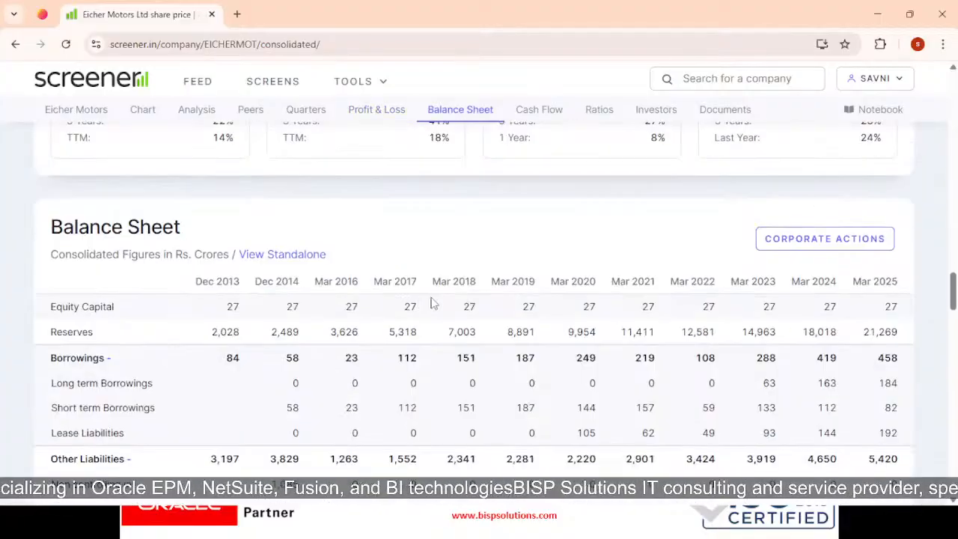
scroll(124, 341, down, 3)
scroll(125, 333, up, 1)
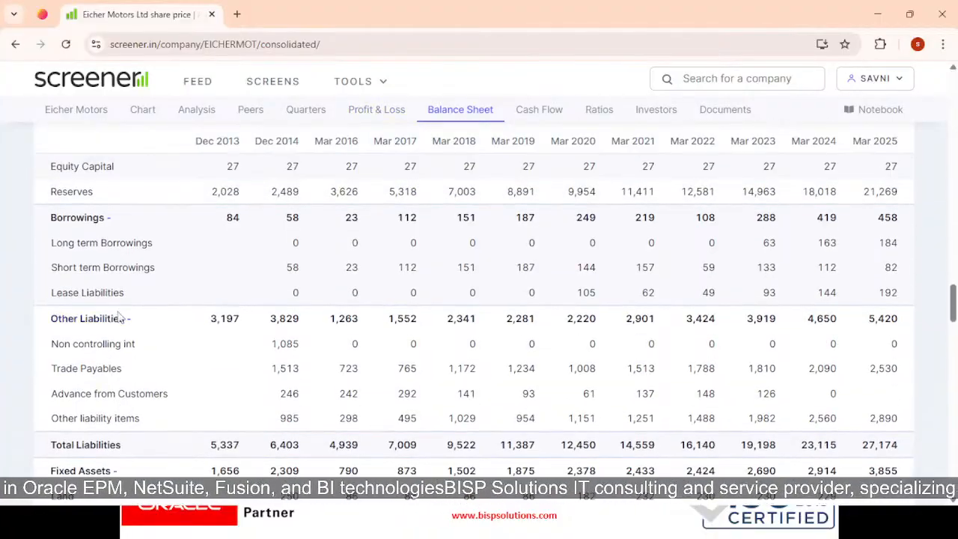
scroll(128, 328, down, 1)
scroll(131, 294, down, 5)
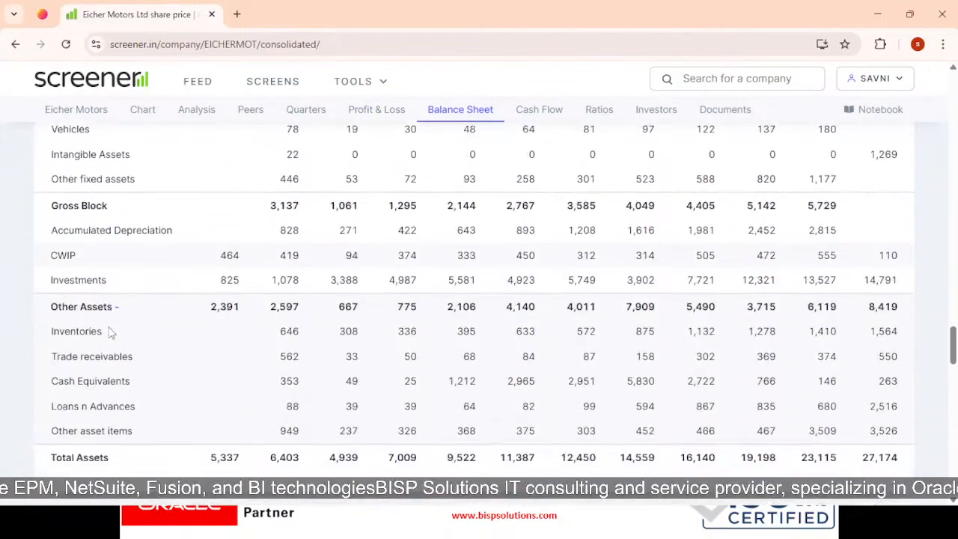
scroll(224, 344, up, 4)
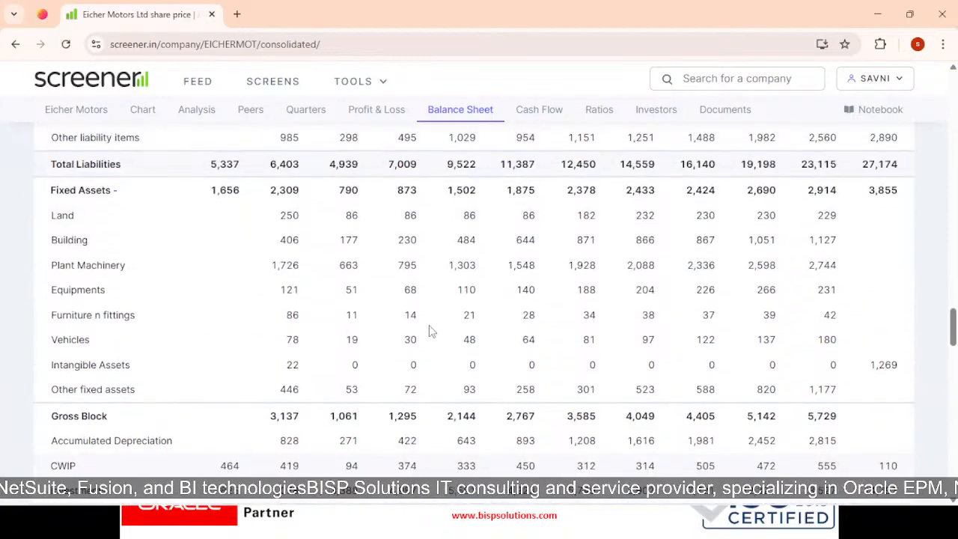
scroll(148, 197, up, 4)
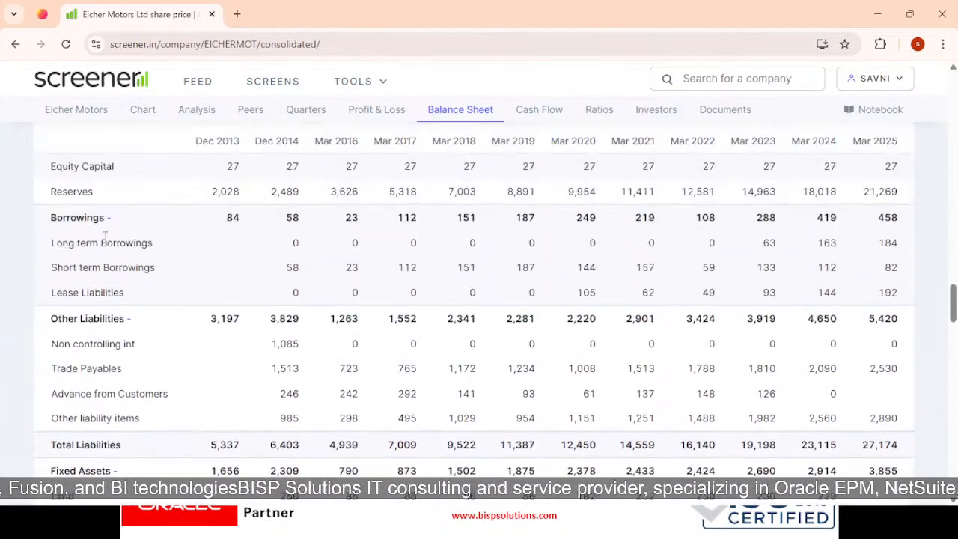
scroll(360, 229, up, 2)
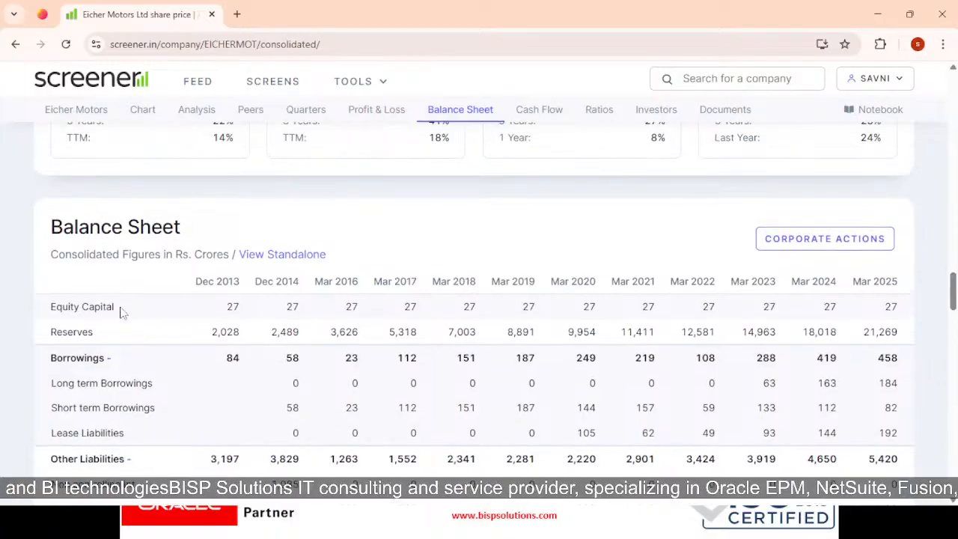
- Copy the consolidated balance sheet from the Dec 2013 heading through Total Assets and paste it into the Excel Raw FS sheet at B49
double_click(198, 281)
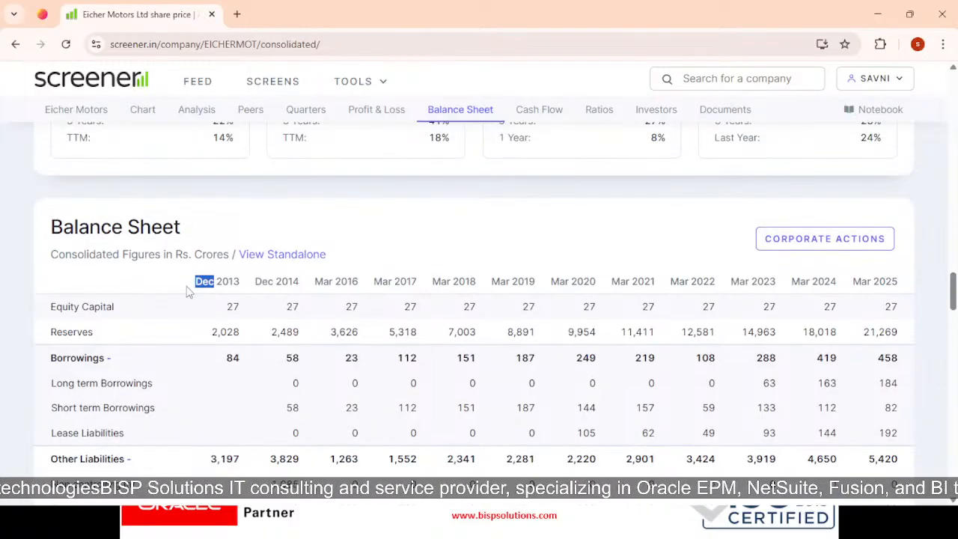
drag(189, 291, 919, 356)
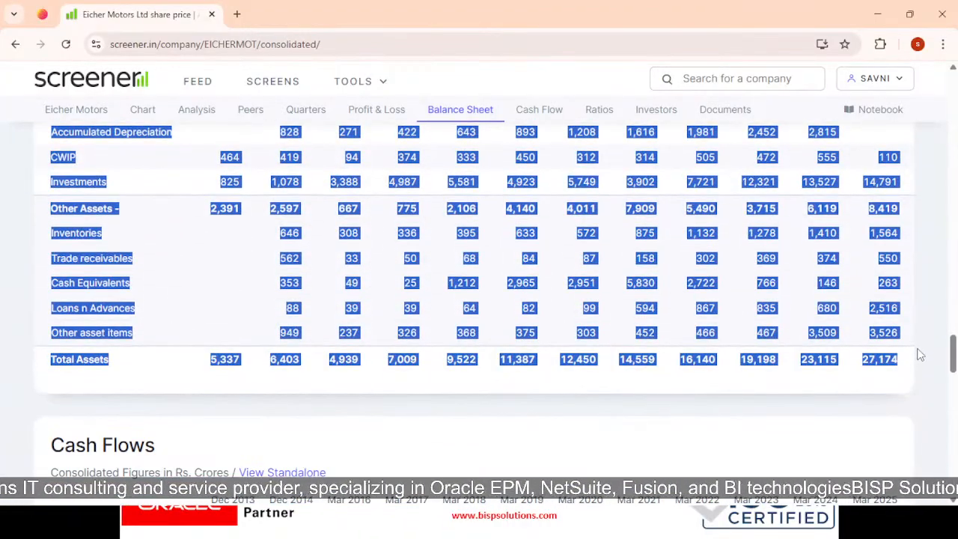
key(alt+Tab)
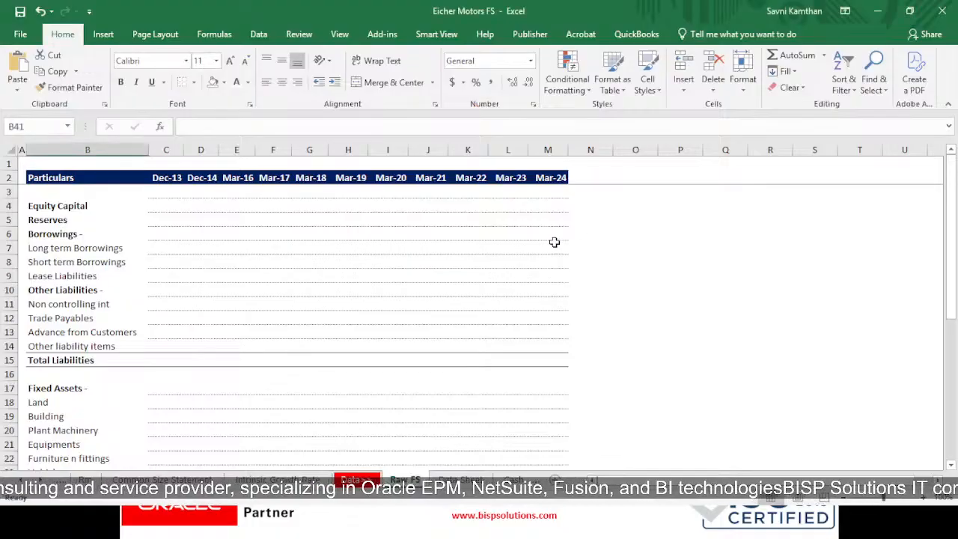
scroll(554, 242, down, 4)
scroll(479, 274, up, 4)
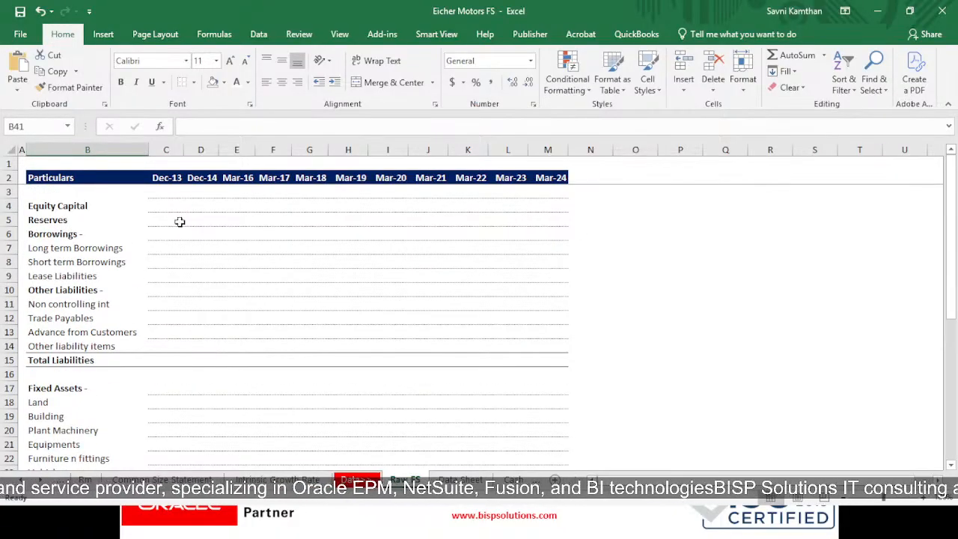
scroll(661, 340, down, 14)
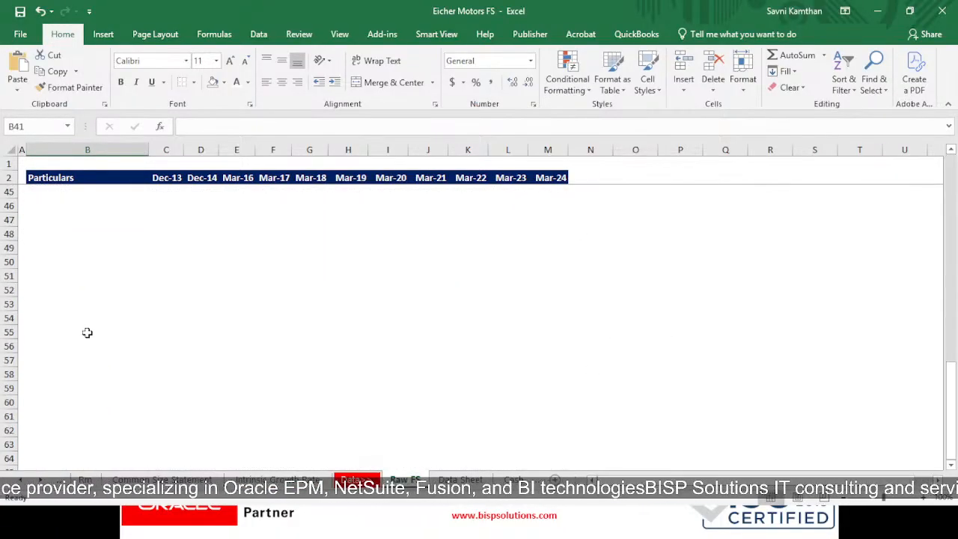
click(75, 249)
scroll(75, 293, up, 2)
key(ctrl+v)
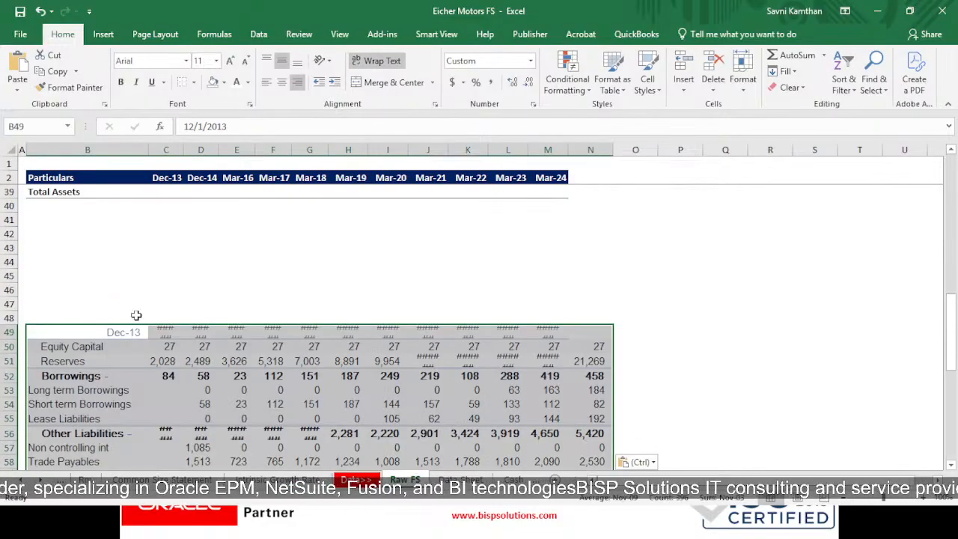
- Delete the pasted balance sheet block starting at B49 on the Raw FS sheet, shifting cells left
key(ctrl)
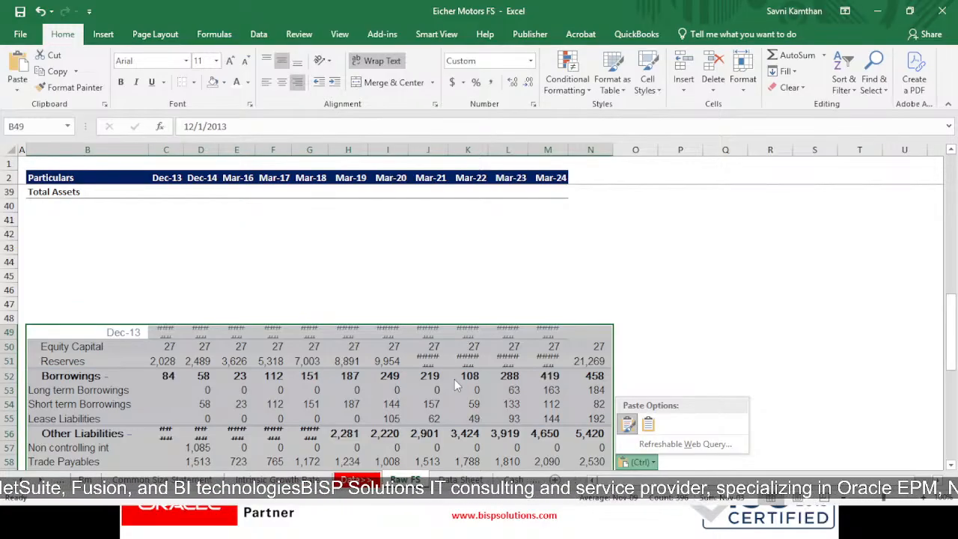
scroll(402, 405, down, 4)
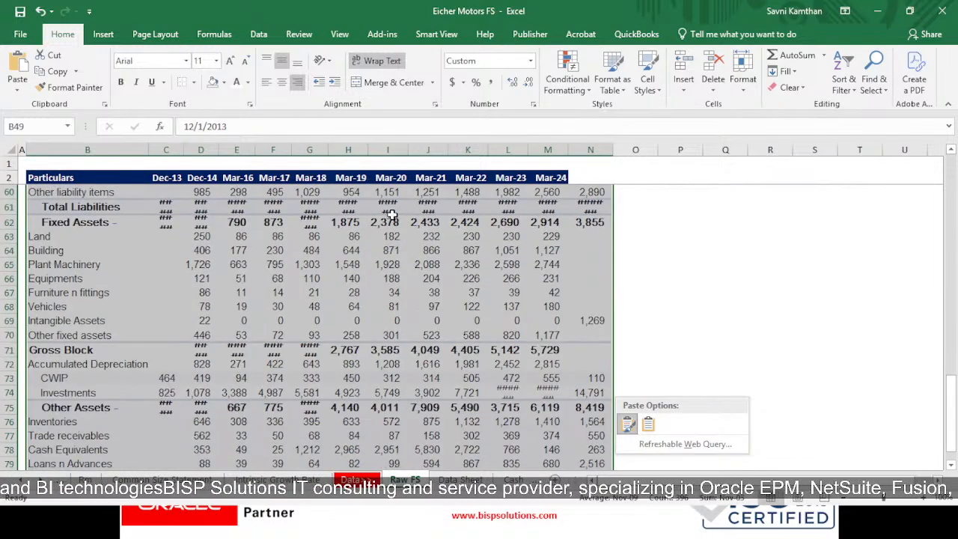
right_click(572, 283)
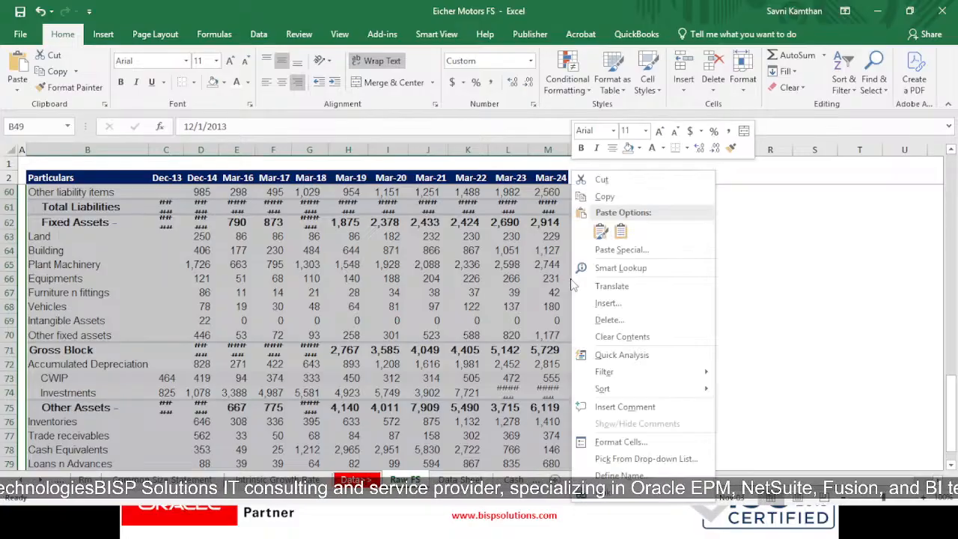
click(607, 320)
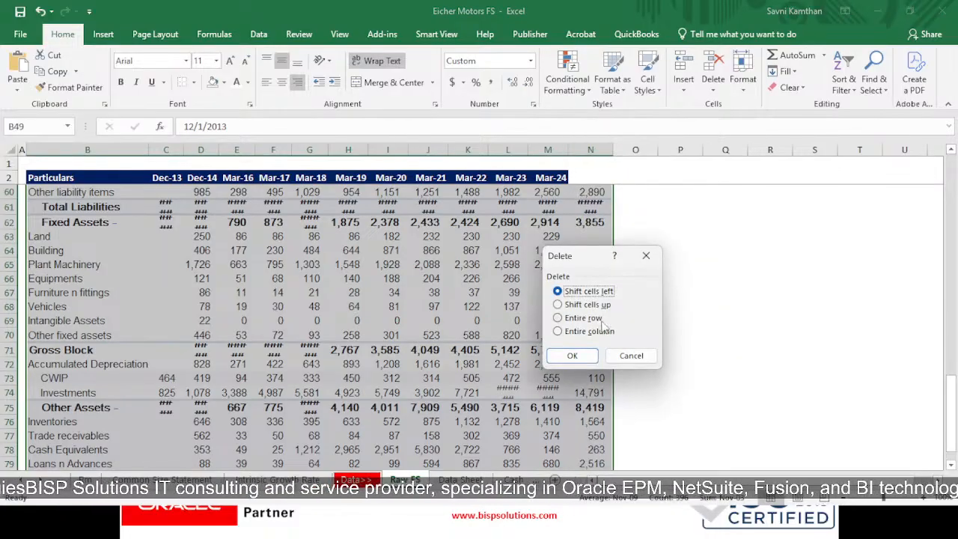
click(573, 356)
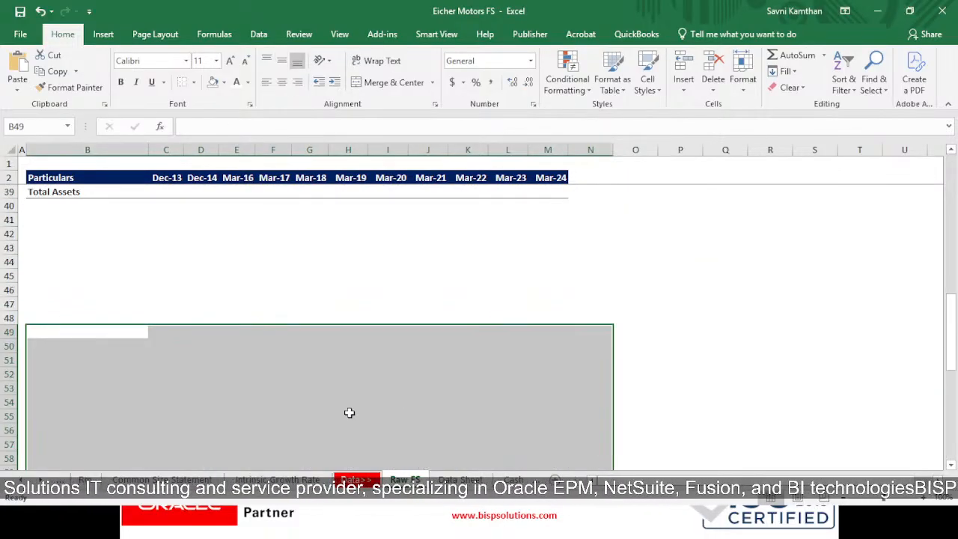
- Paste the copied balance sheet into the Raw FS sheet at B49 as plain text using Paste Special
key(ctrl+alt+v)
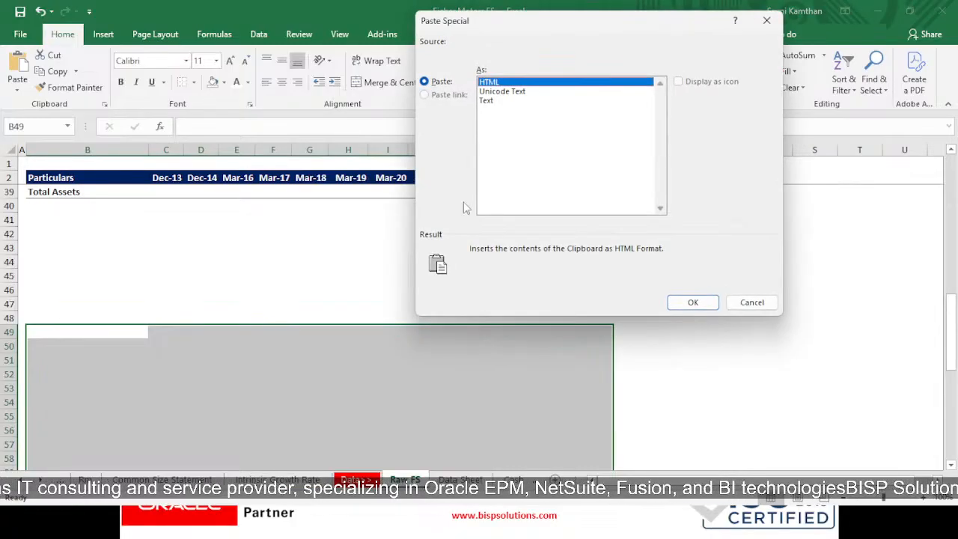
click(495, 100)
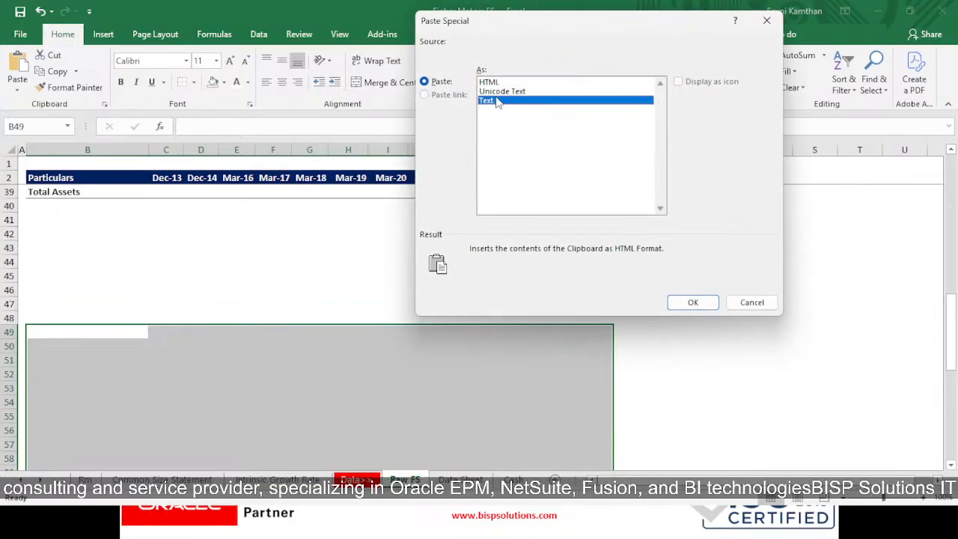
click(693, 303)
scroll(382, 380, down, 4)
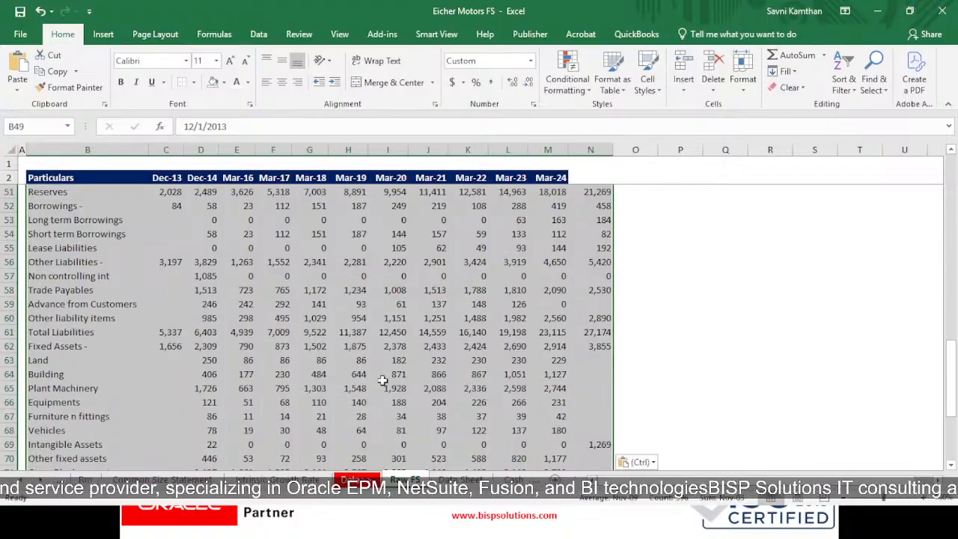
scroll(382, 381, down, 4)
scroll(449, 381, up, 8)
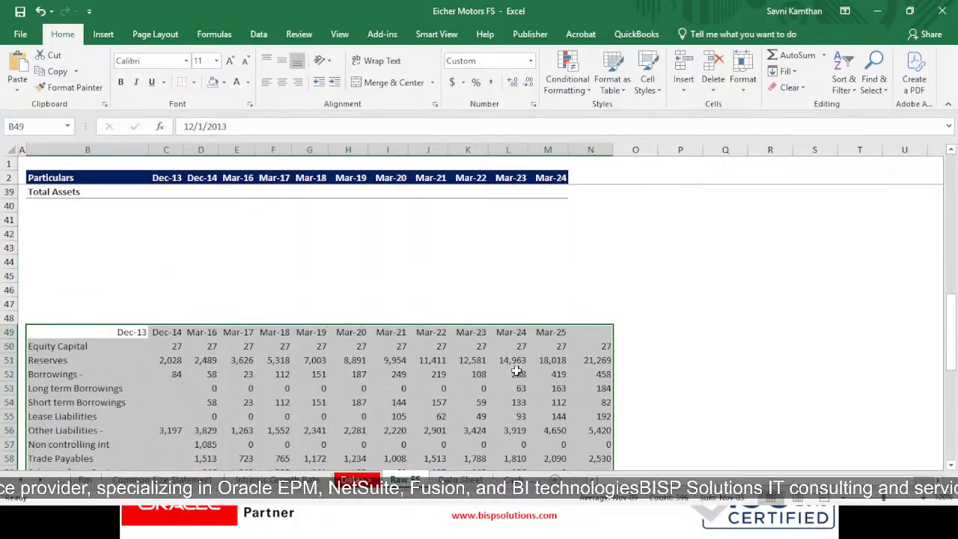
- Move the date headings in row 49 one column over so they occupy C49:N49, above their figures
click(143, 333)
drag(138, 331, 559, 341)
click(692, 362)
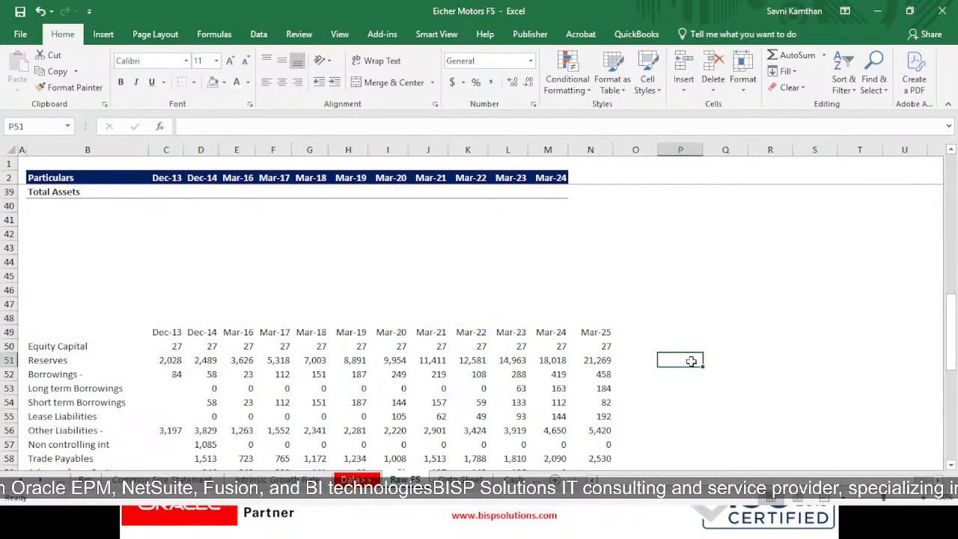
scroll(241, 382, down, 2)
scroll(241, 378, up, 14)
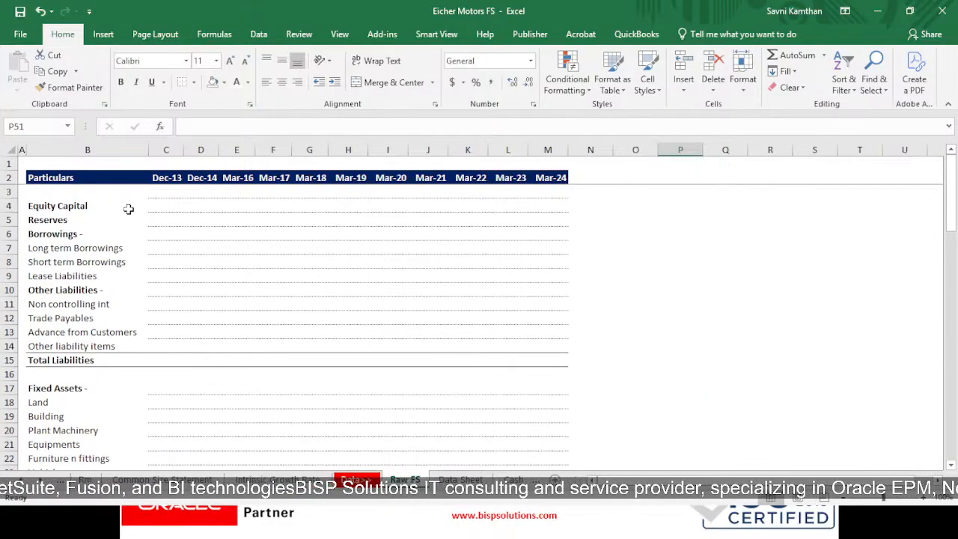
scroll(240, 359, down, 15)
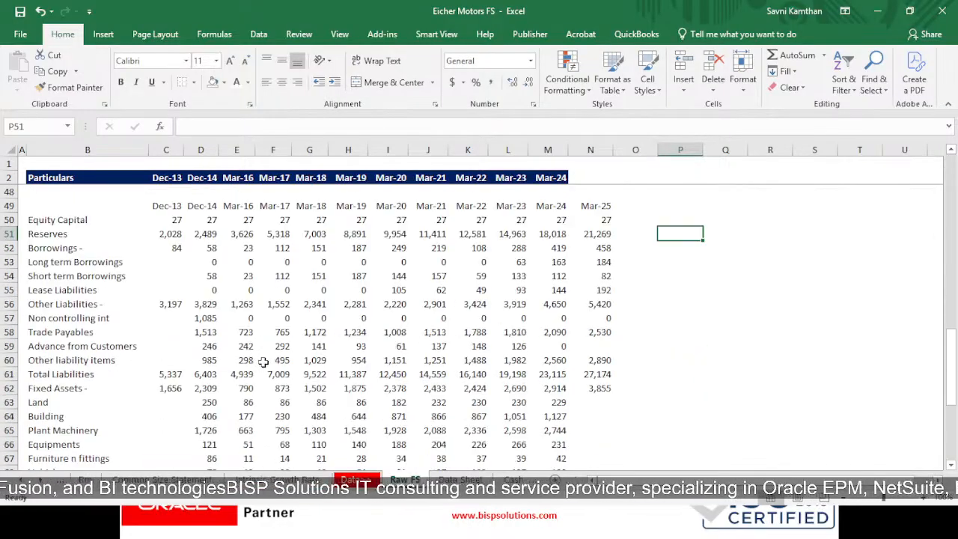
click(175, 219)
drag(177, 220, 602, 220)
key(ctrl+c)
scroll(368, 257, up, 15)
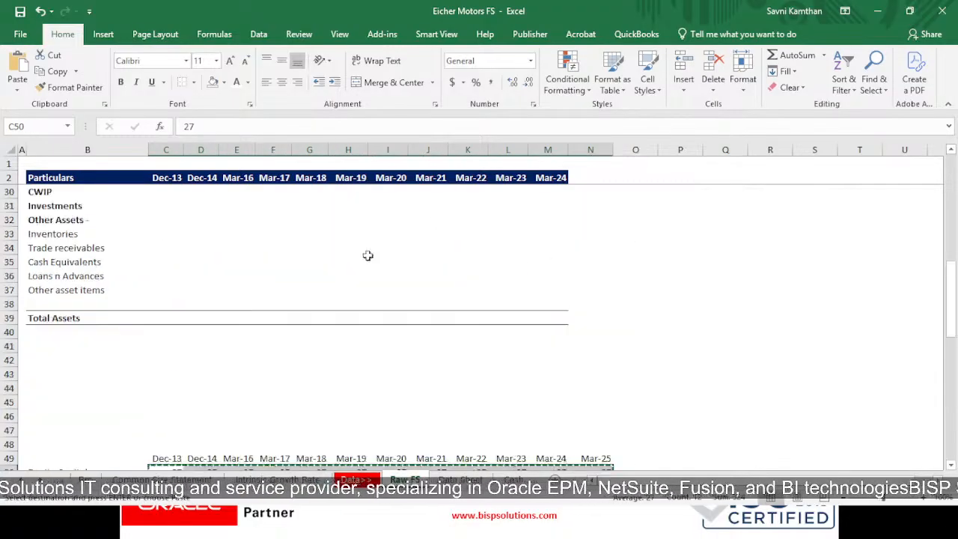
click(175, 197)
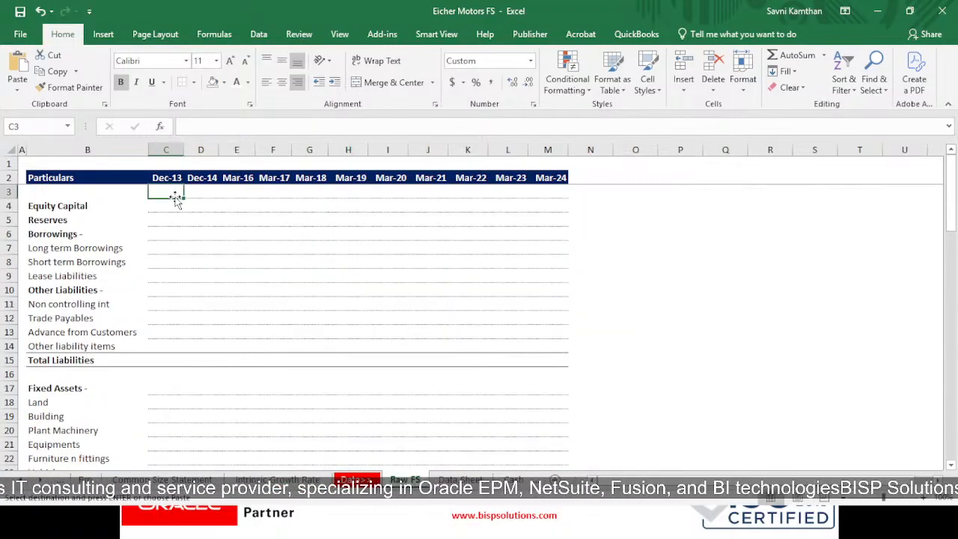
- Remove the horizontal borders from the empty liabilities range C3:M15
mouse_move(150, 201)
mouse_down()
mouse_move(208, 234)
mouse_move(194, 207)
mouse_move(158, 215)
mouse_move(151, 202)
mouse_move(222, 257)
mouse_move(454, 337)
mouse_move(567, 364)
mouse_up()
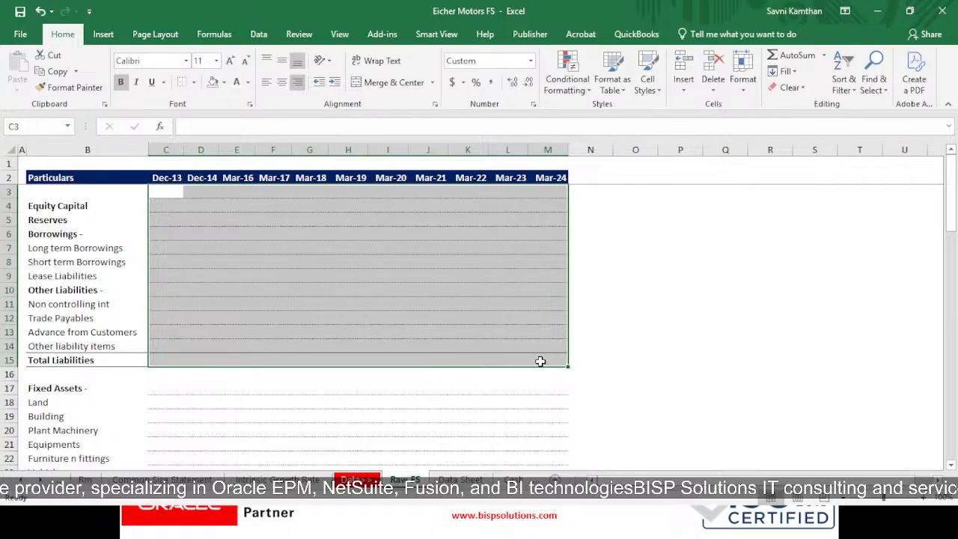
key(ctrl+1)
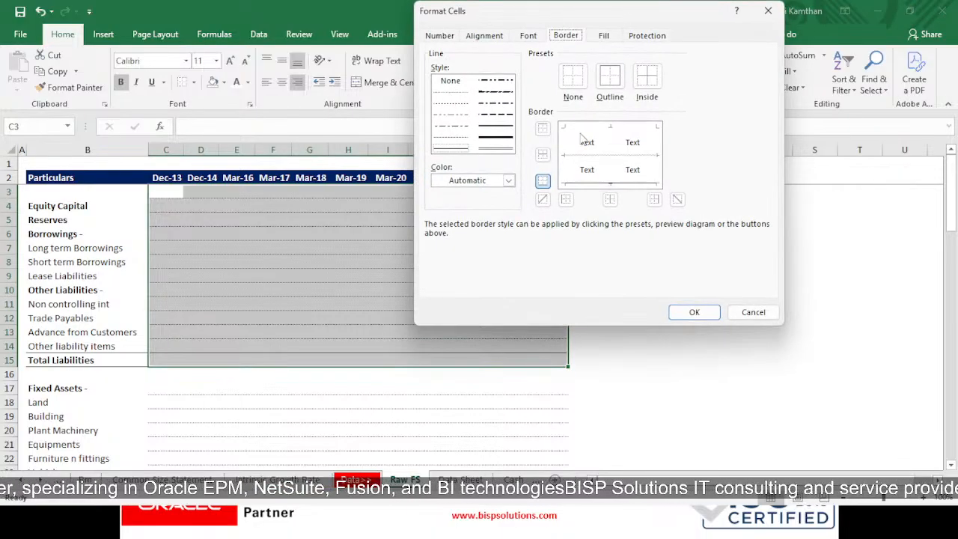
click(590, 157)
click(594, 159)
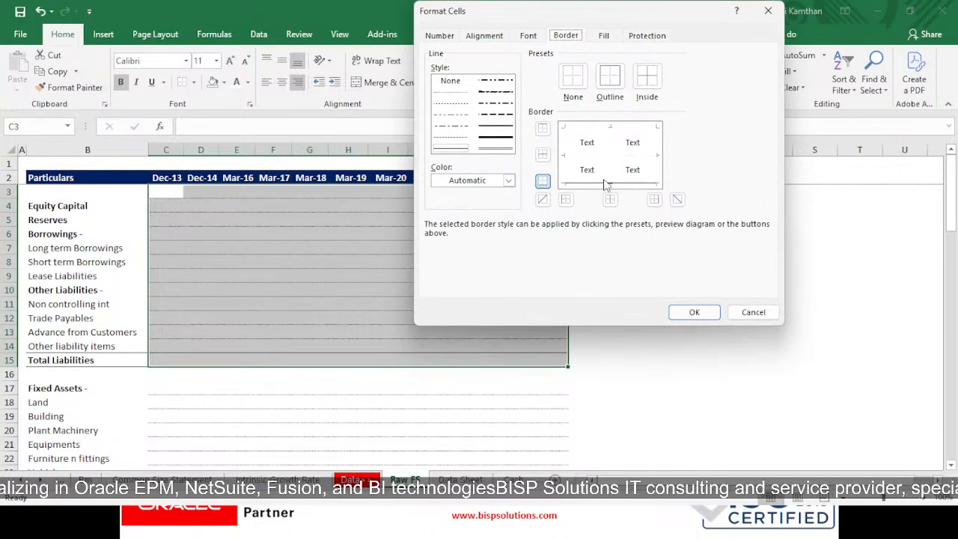
click(606, 184)
click(694, 313)
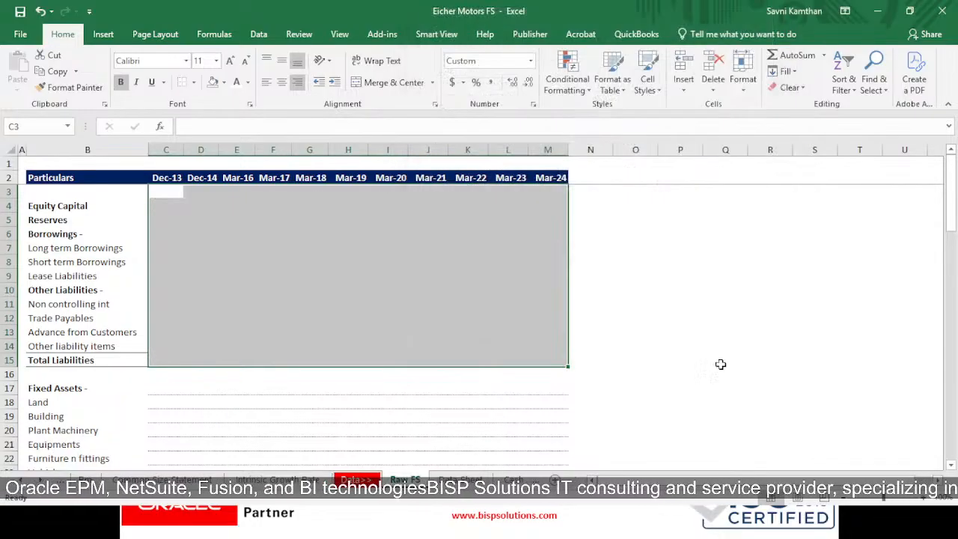
click(721, 363)
- Link the Dec-13 Equity Capital cell C4 to the pasted data with the formula =C50
click(195, 235)
click(173, 204)
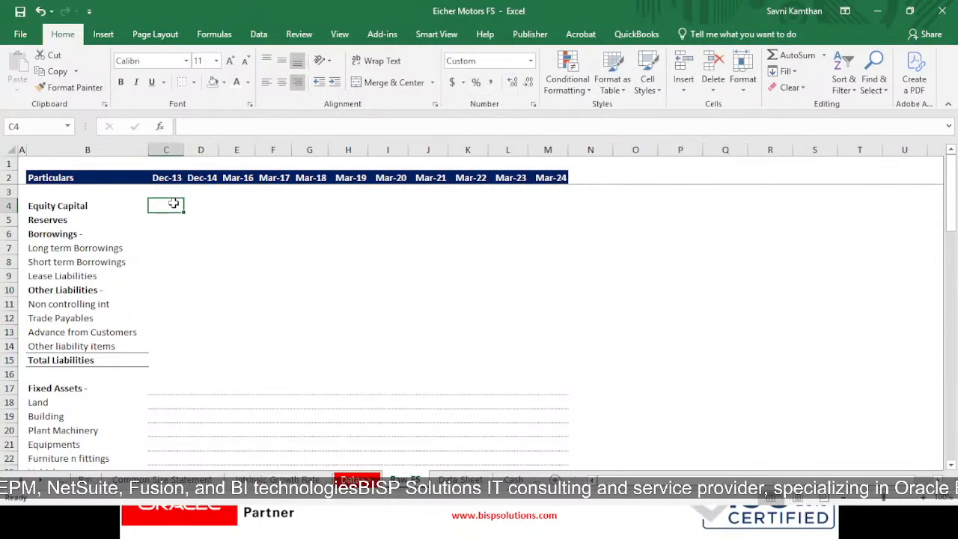
scroll(252, 338, down, 2)
scroll(279, 338, up, 2)
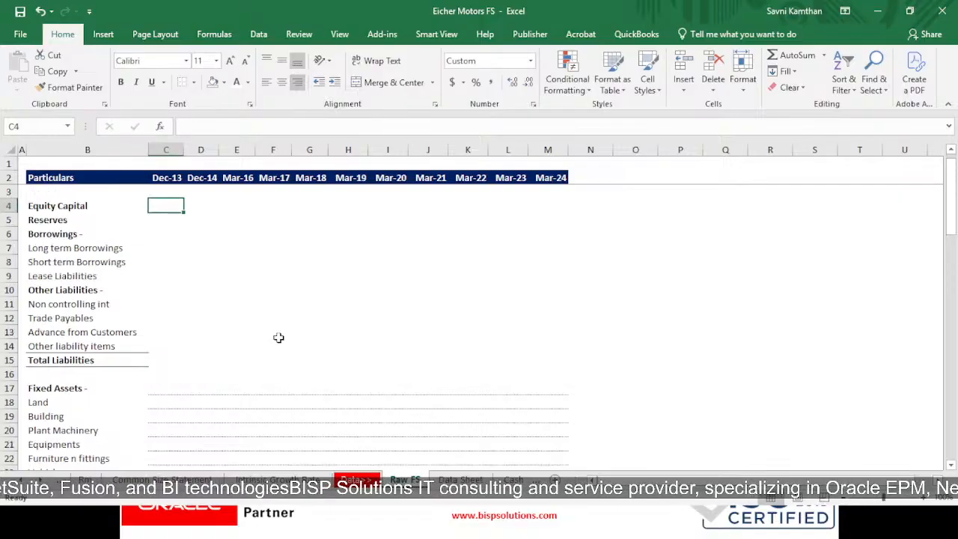
text(=)
scroll(274, 346, down, 11)
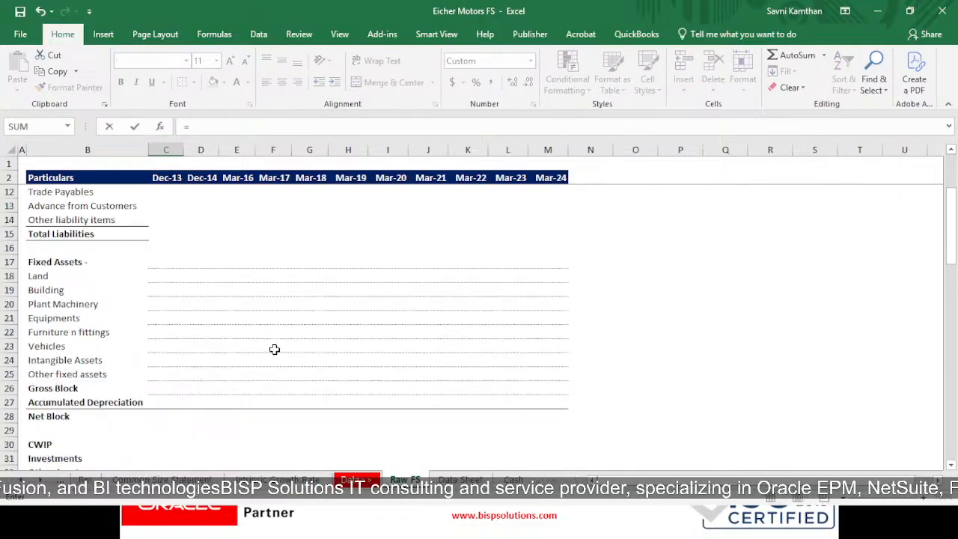
click(182, 388)
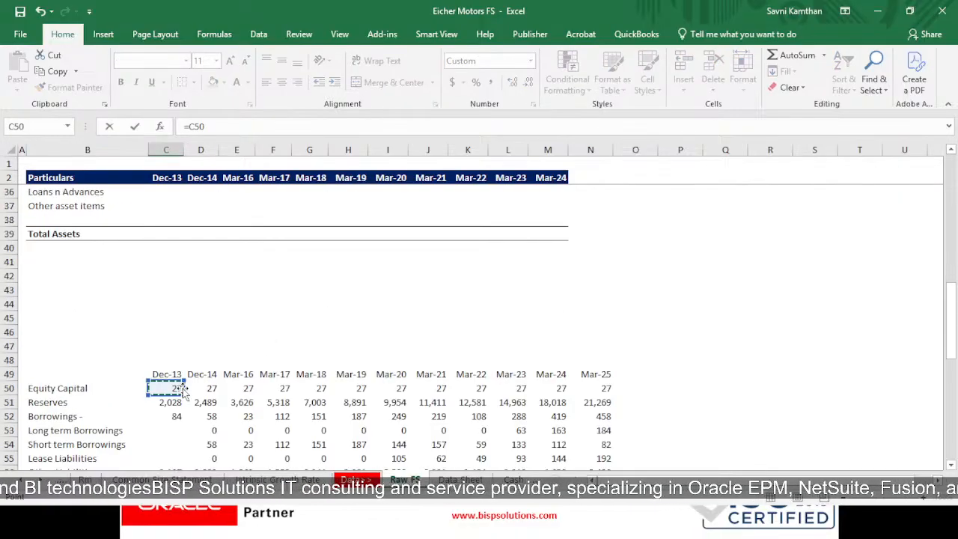
key(Return)
- Copy the Equity Capital formula from C4 across the row through Mar-24 in M4
key(Up)
key(Up)
key(Up)
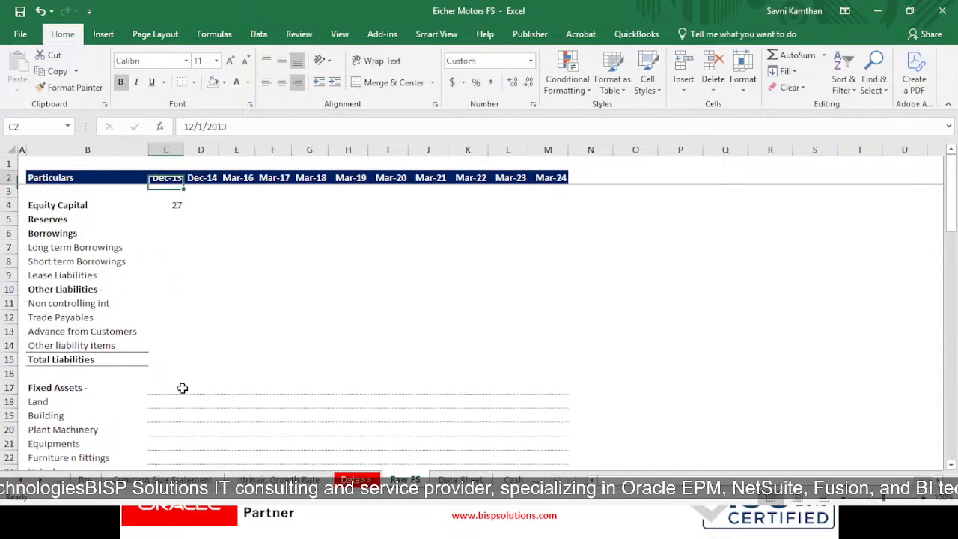
key(Down)
key(Down)
key(ctrl+c)
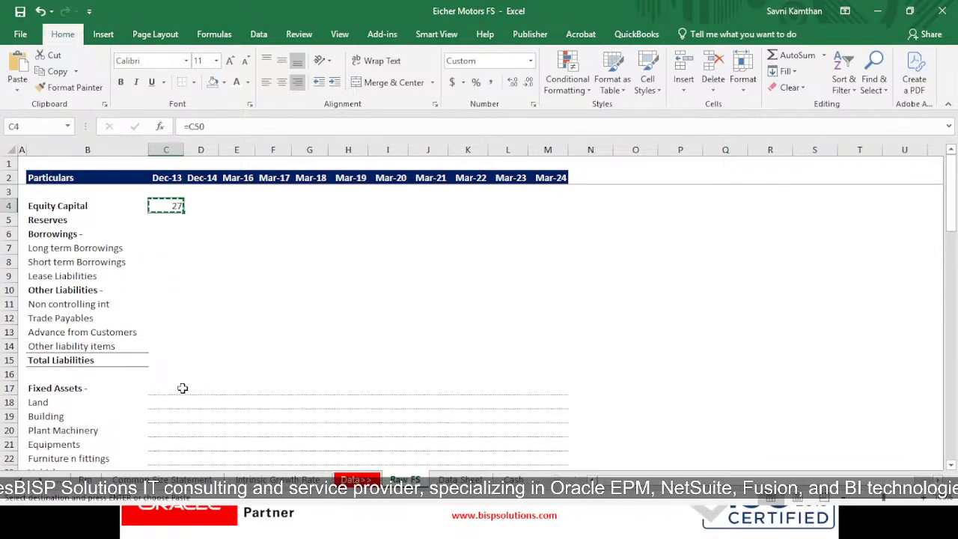
key(shift+Right)
key(shift+Right)
key(shift+Right)
key(shift+Right)
key(shift+Right)
key(shift+Right)
key(shift+Right)
key(shift+Right)
key(shift+Right)
key(shift+Right)
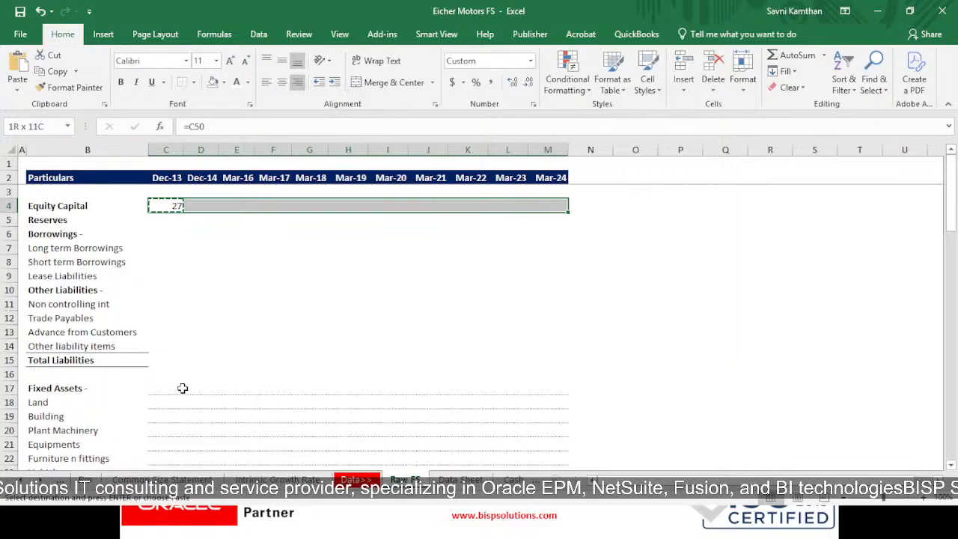
key(Return)
- Link the Dec-13 Reserves cell C5 to the pasted data with the formula =C51
scroll(157, 370, down, 16)
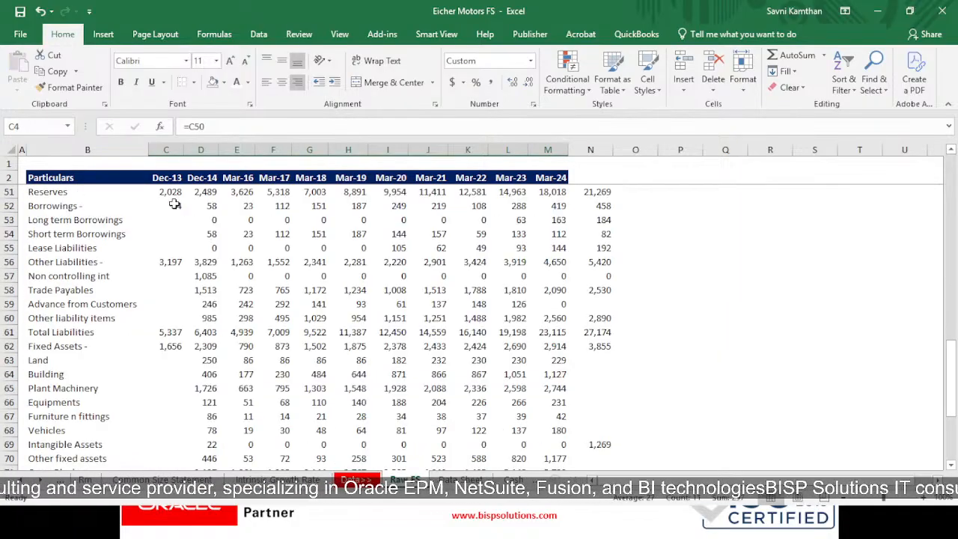
scroll(258, 309, up, 16)
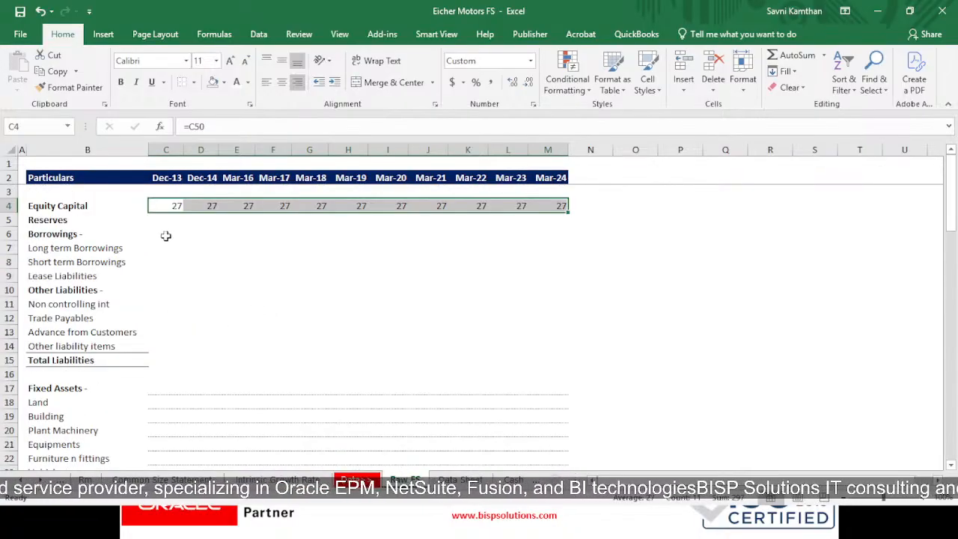
scroll(304, 322, down, 12)
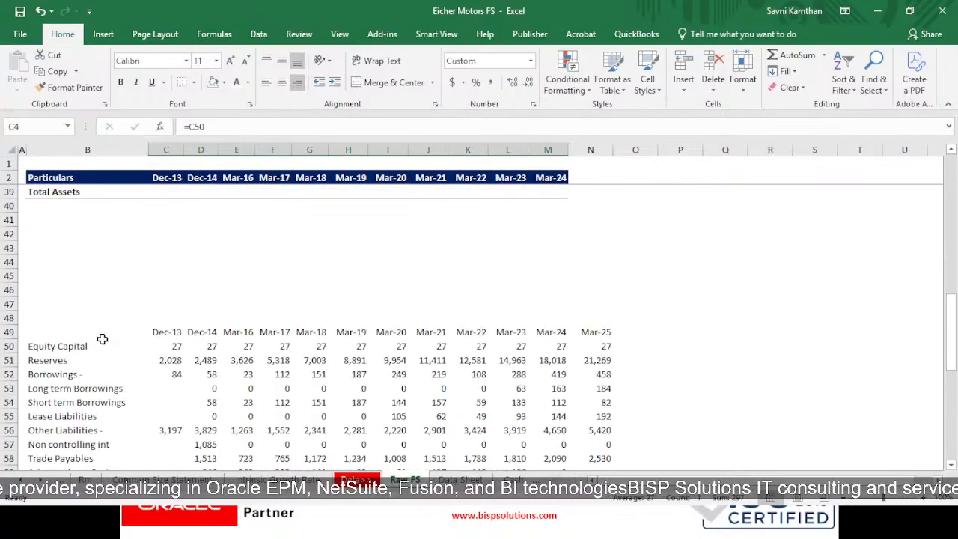
drag(161, 360, 591, 365)
scroll(261, 407, up, 12)
click(187, 222)
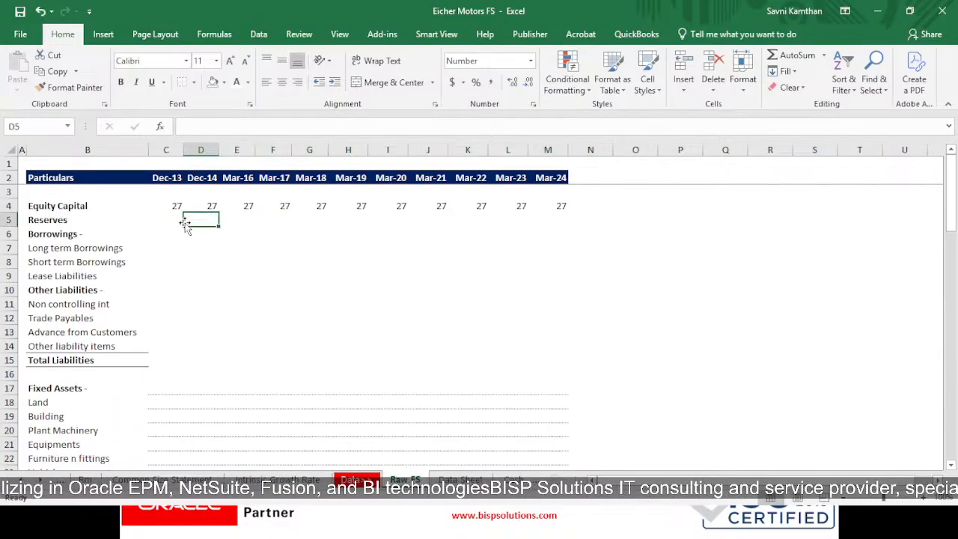
click(182, 223)
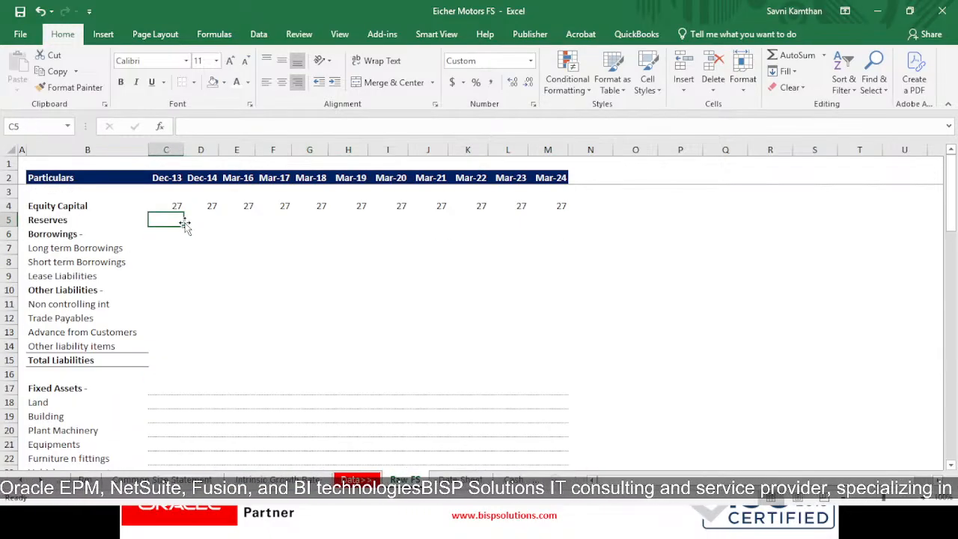
text(=)
scroll(183, 228, down, 13)
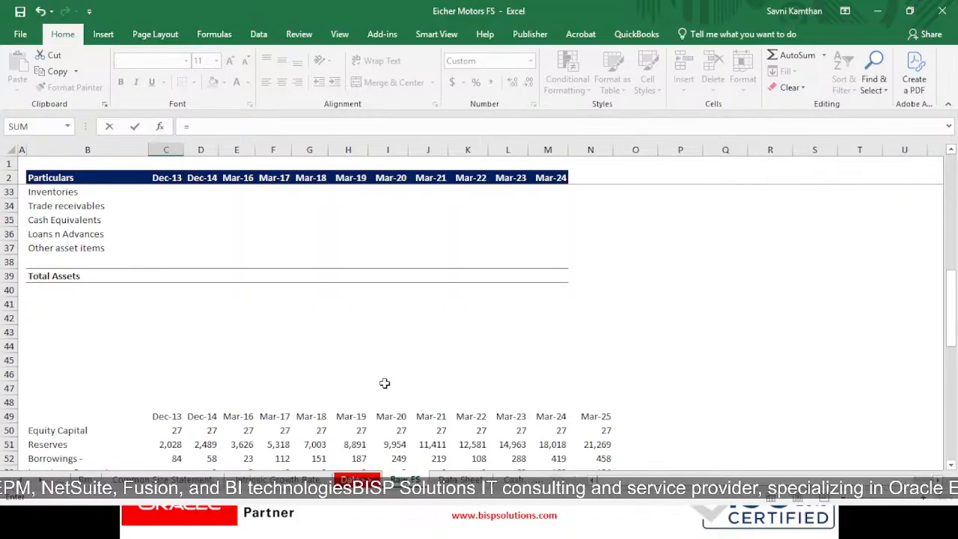
click(176, 318)
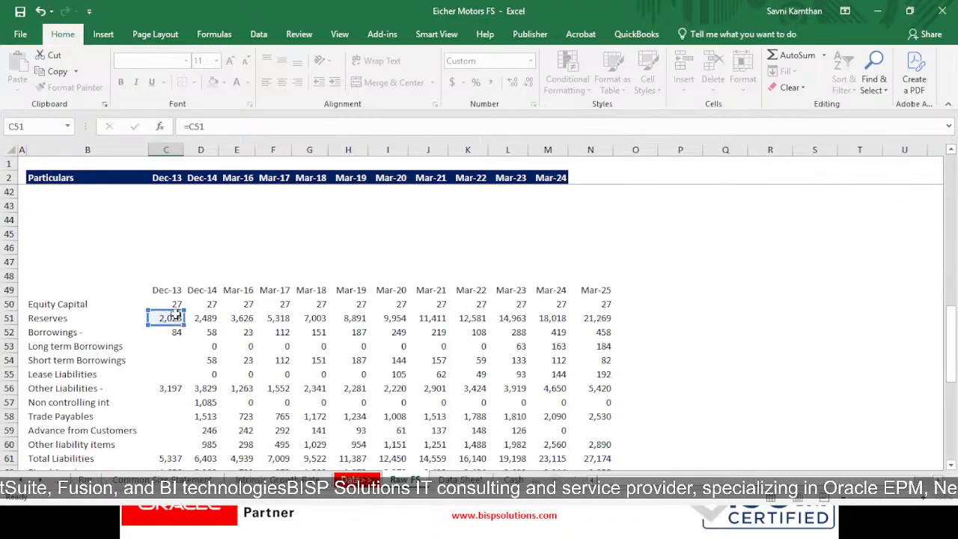
key(Return)
- Copy the Reserves formula from C5 across the row through Mar-24 in M5
key(Up)
key(Down)
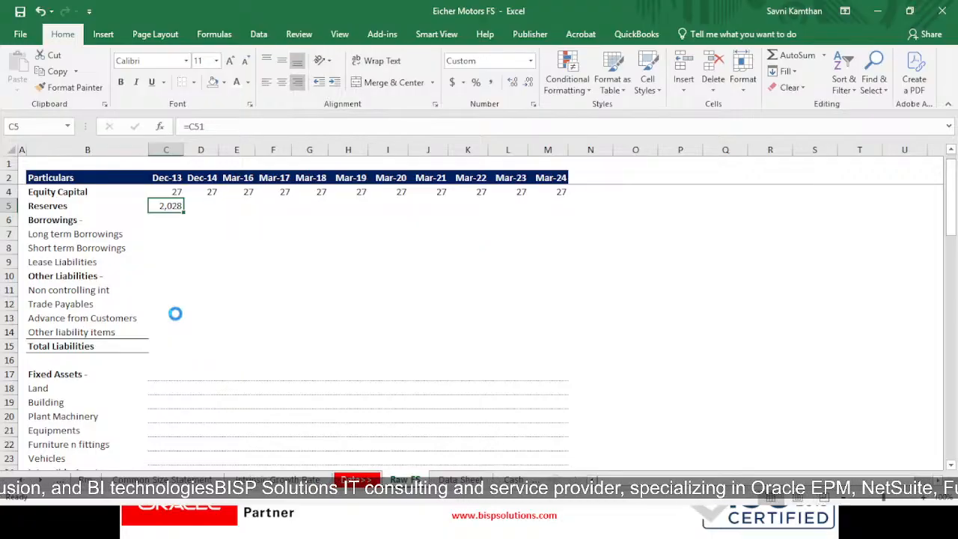
key(ctrl+c)
key(shift+Right)
key(shift+Right)
key(shift+Right)
key(shift+Right)
key(shift+Right)
key(shift+Right)
key(shift+Right)
key(shift+Right)
key(shift+Right)
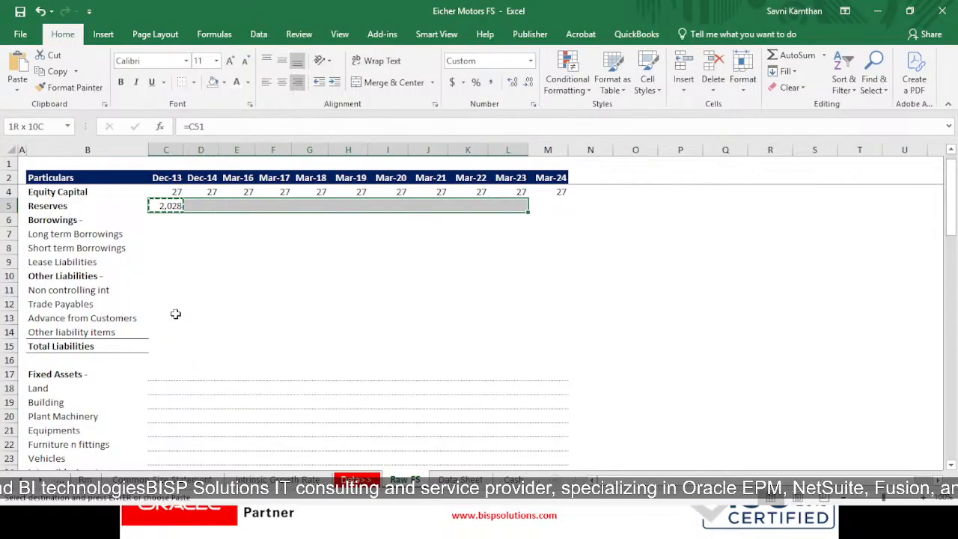
key(ctrl+v)
scroll(204, 267, down, 2)
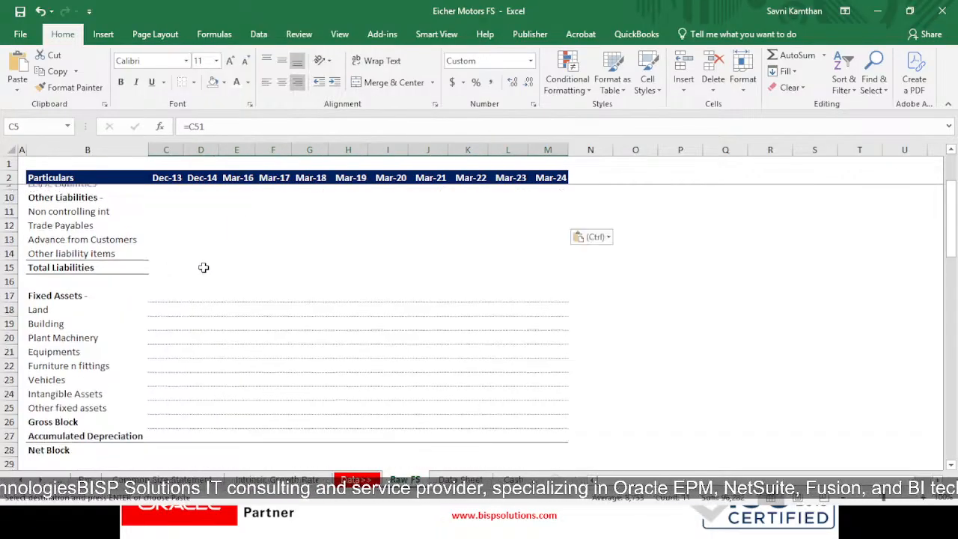
scroll(204, 267, up, 2)
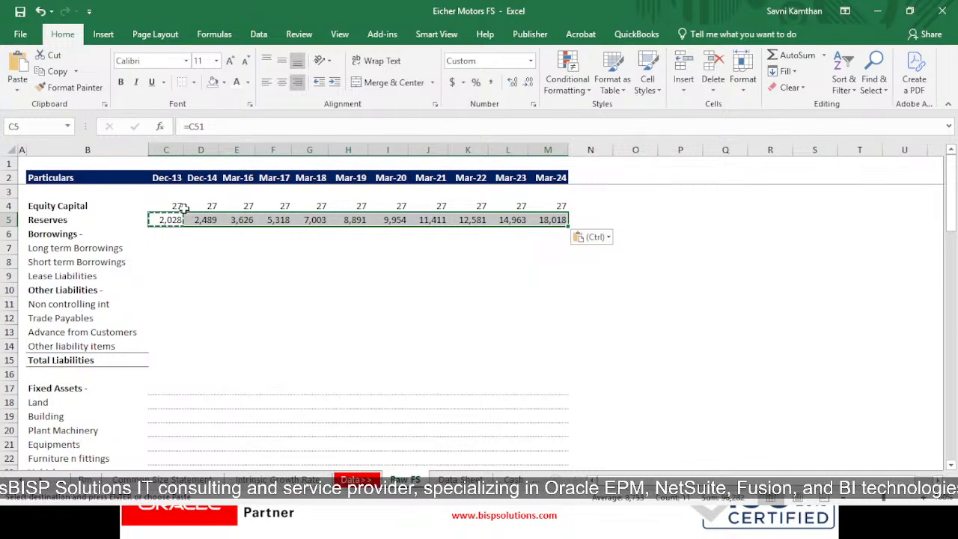
- Compare the Borrowings figures with Short term Borrowings for Dec-14 and Mar-16 in the pasted balance sheet
click(176, 237)
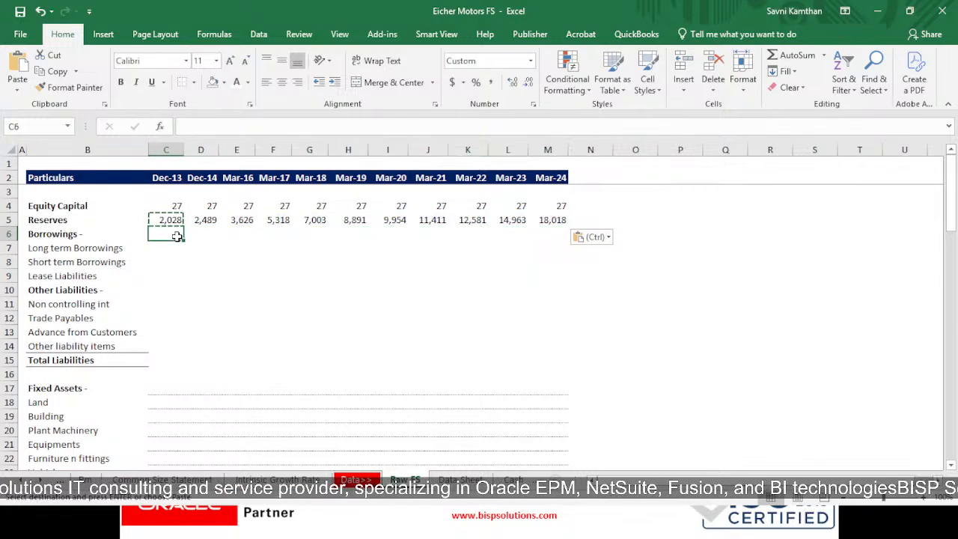
scroll(262, 299, down, 6)
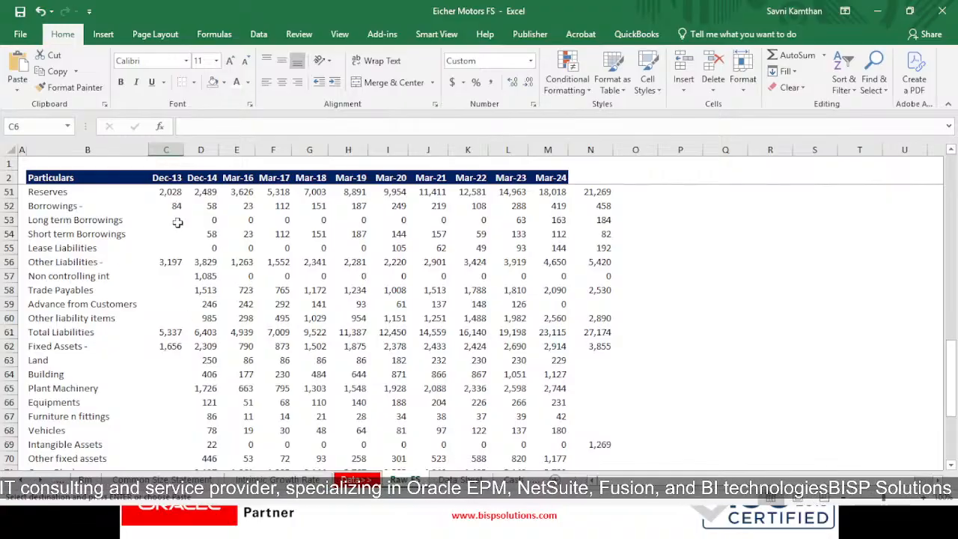
click(209, 209)
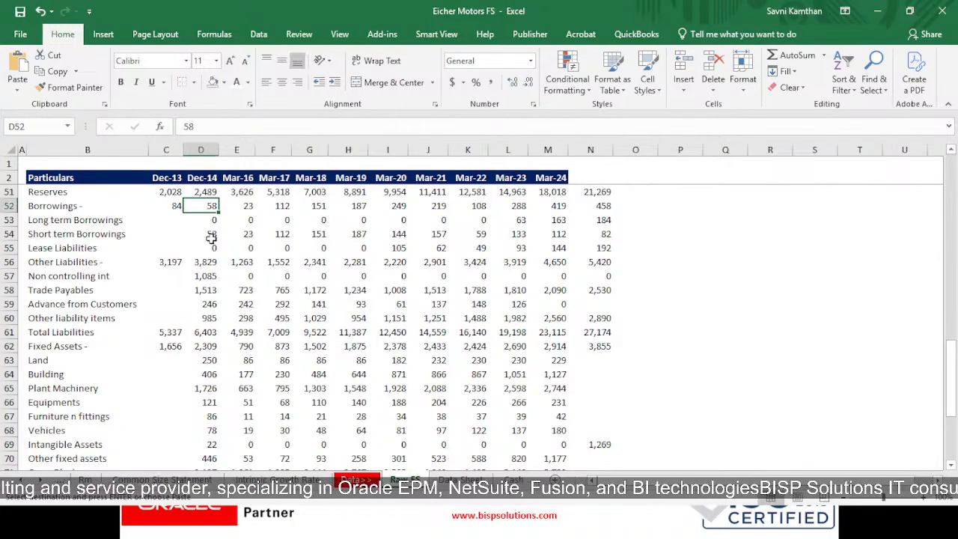
click(212, 235)
click(244, 206)
click(238, 234)
scroll(549, 274, up, 5)
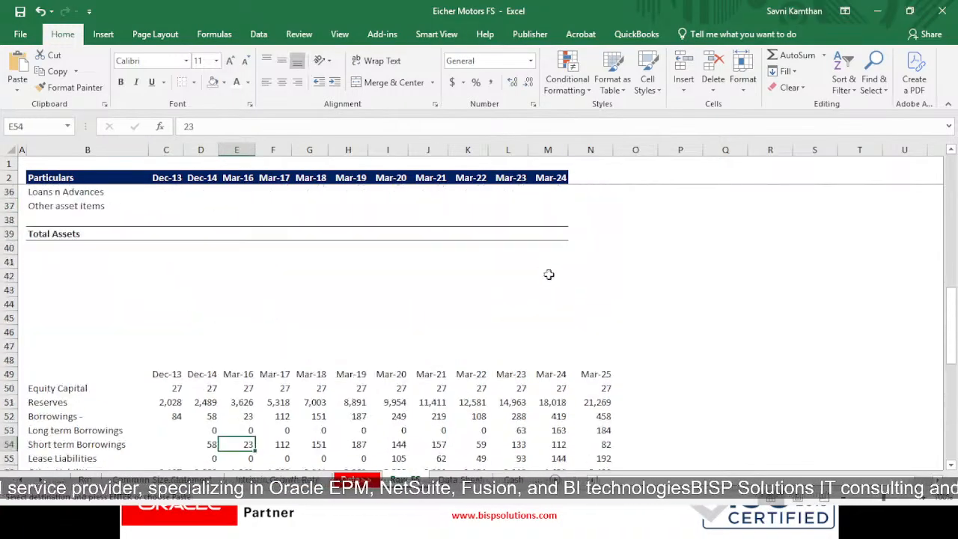
- Delete column N, which holds the Mar-25 figures, from the Raw FS sheet
scroll(548, 275, up, 8)
scroll(591, 353, down, 11)
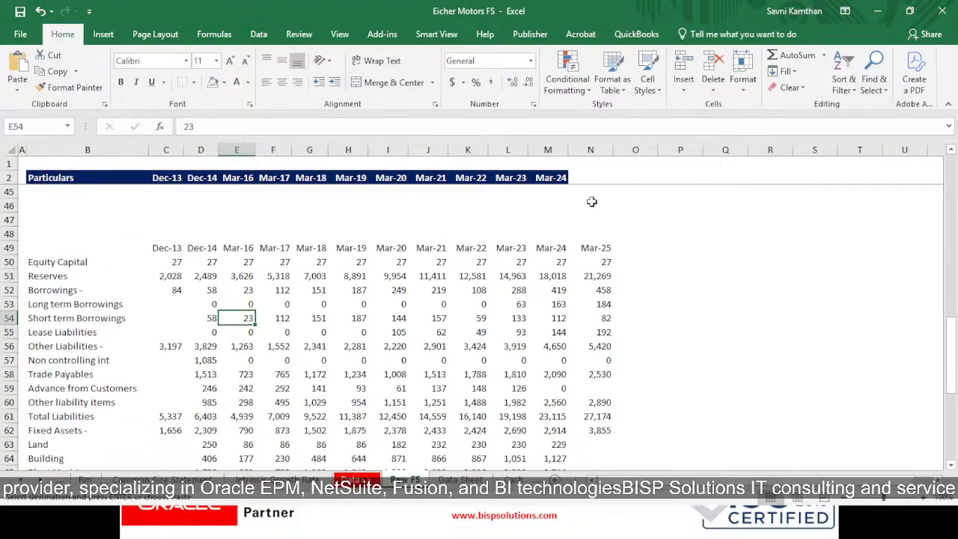
click(601, 150)
right_click(593, 281)
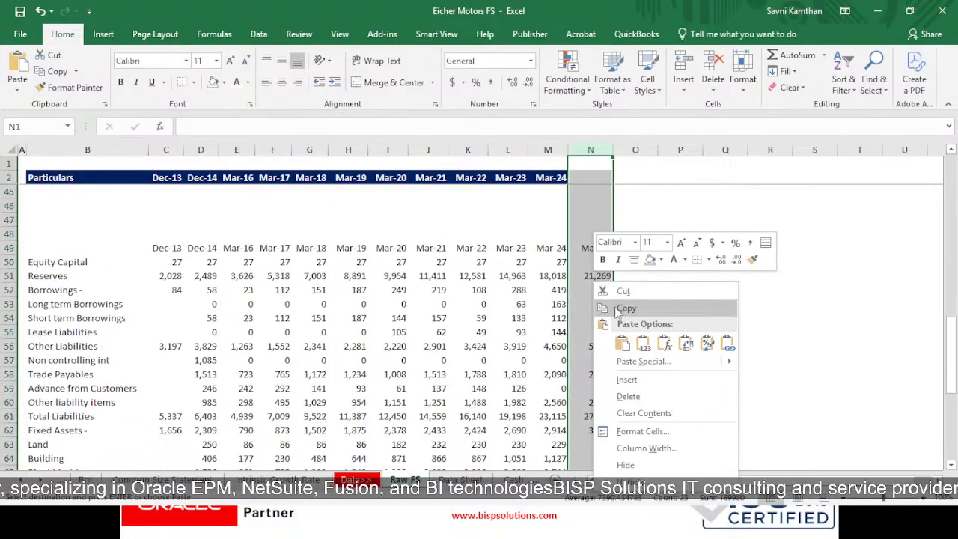
click(645, 397)
scroll(625, 377, down, 5)
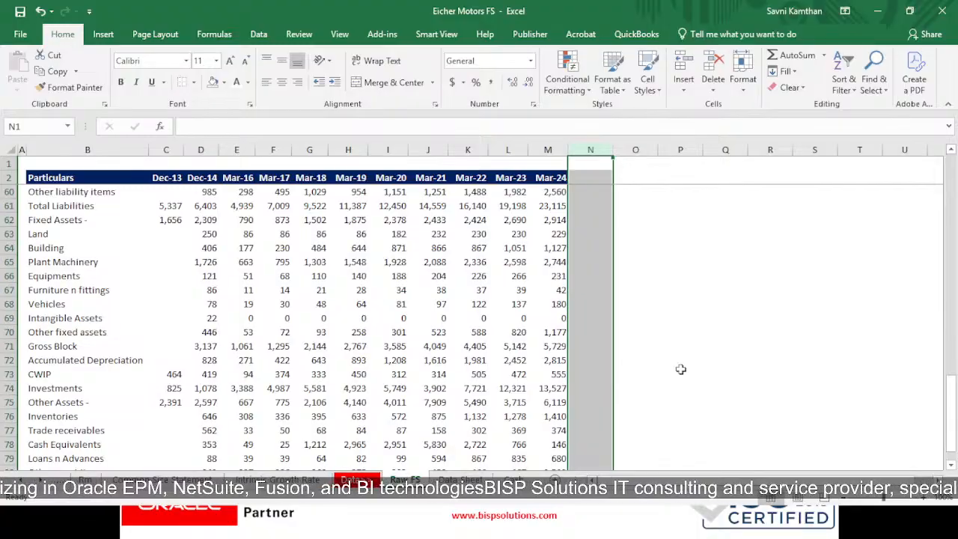
scroll(680, 369, down, 5)
scroll(672, 372, up, 9)
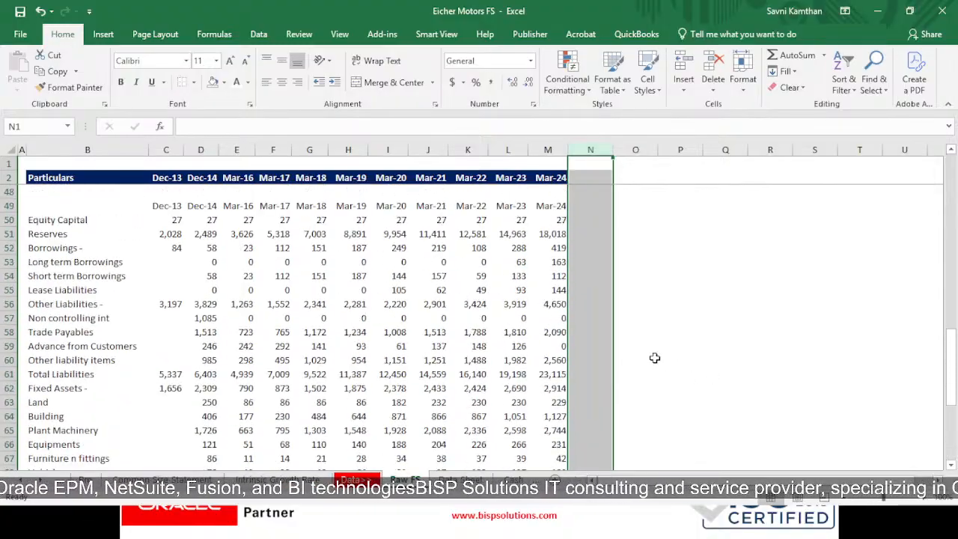
scroll(654, 358, up, 3)
click(674, 356)
- Link the Dec-13 Long term Borrowings cell C7 to the pasted data with the formula =C53
scroll(599, 359, down, 2)
scroll(557, 406, up, 4)
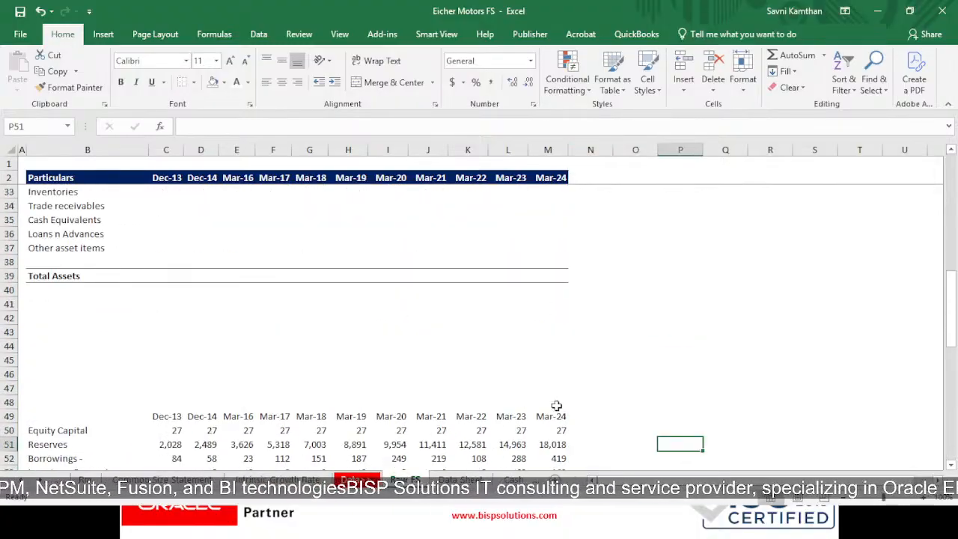
scroll(600, 412, up, 10)
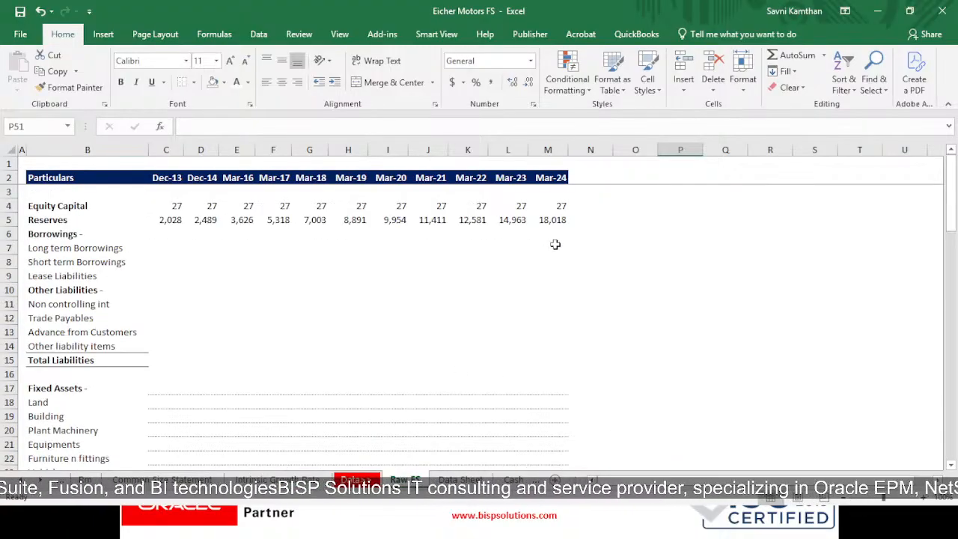
click(169, 247)
scroll(355, 312, down, 14)
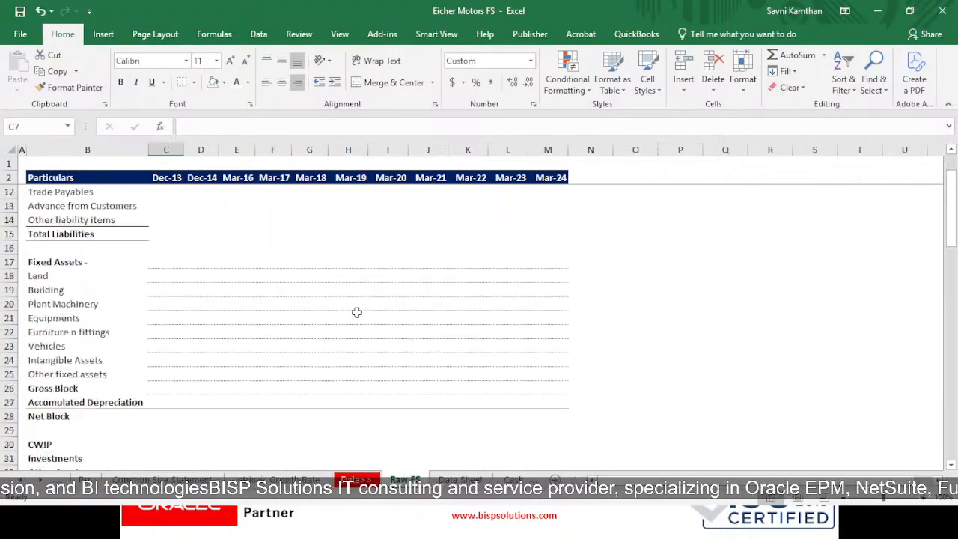
scroll(343, 305, up, 14)
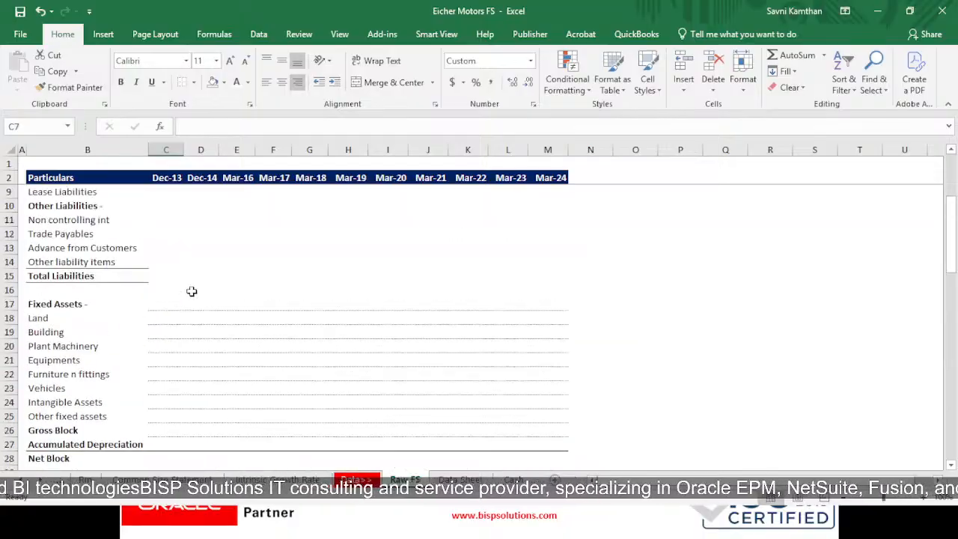
text(=)
scroll(337, 359, down, 17)
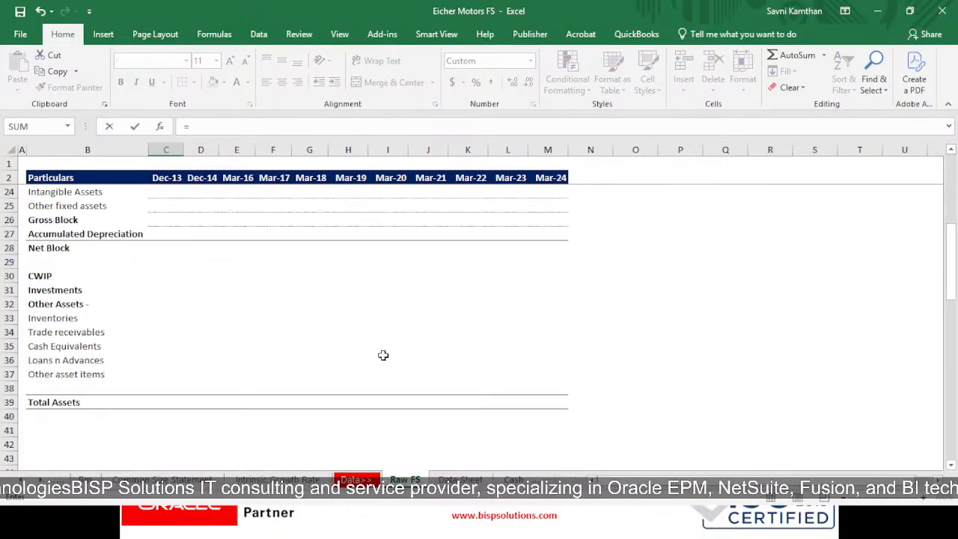
scroll(160, 290, up, 2)
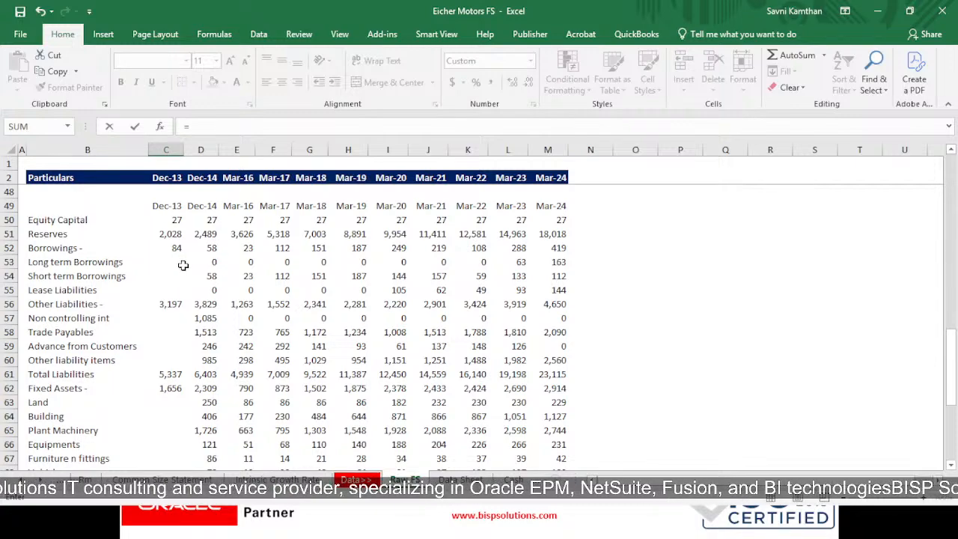
click(178, 266)
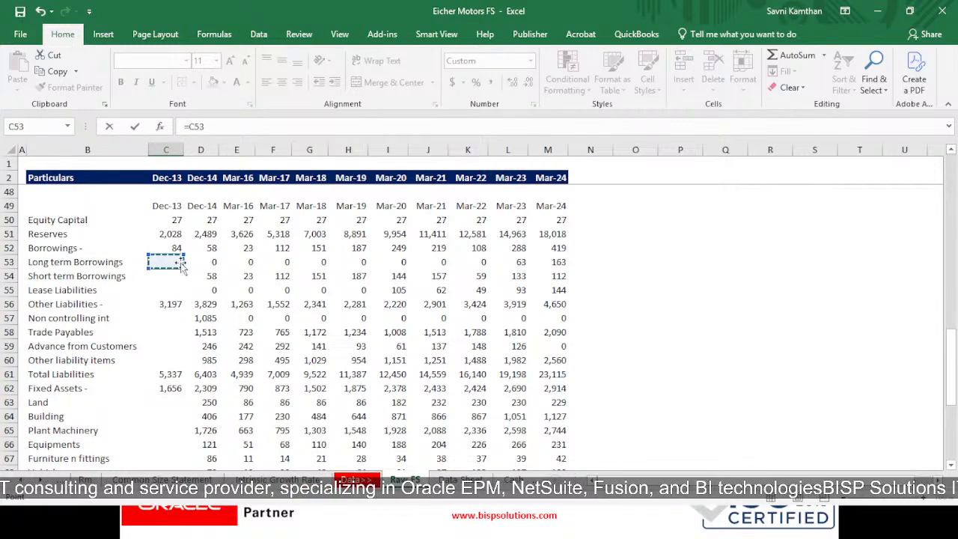
key(Return)
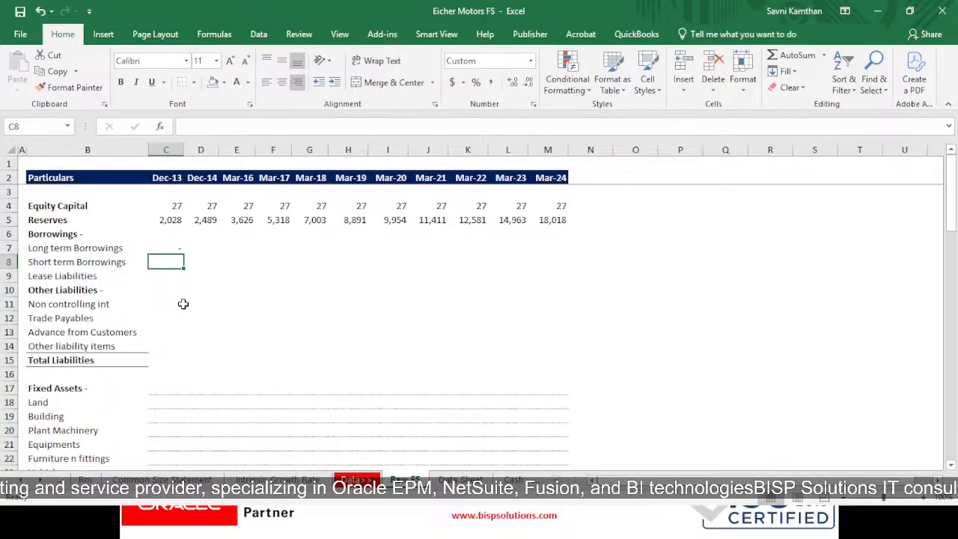
- Copy the Long term Borrowings formula from C7 across the row through Mar-24 in M7
key(Up)
key(shift+Right)
key(shift+Right)
key(shift+Right)
key(shift+Right)
key(shift+Right)
key(shift+Right)
key(shift+Right)
key(shift+Right)
key(shift+Right)
key(shift+Right)
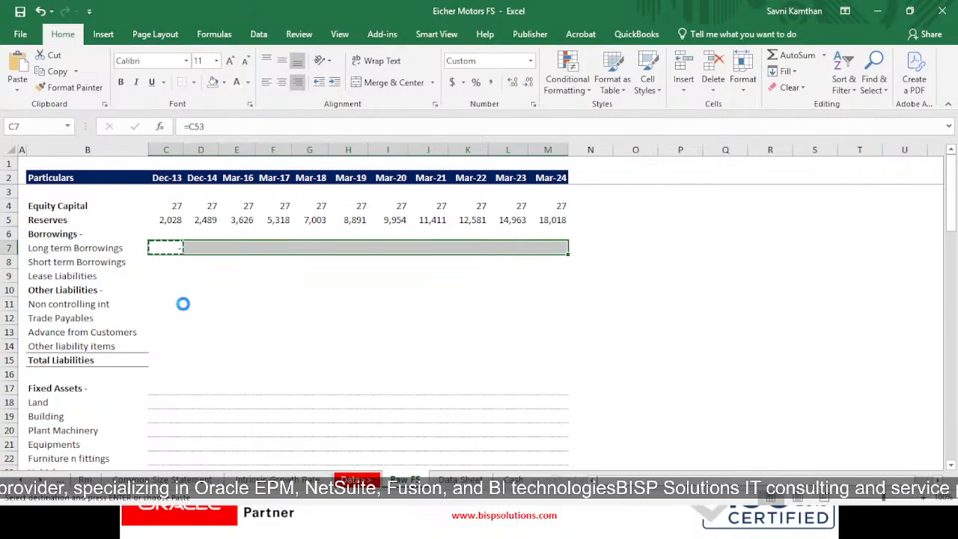
key(Return)
key(Down)
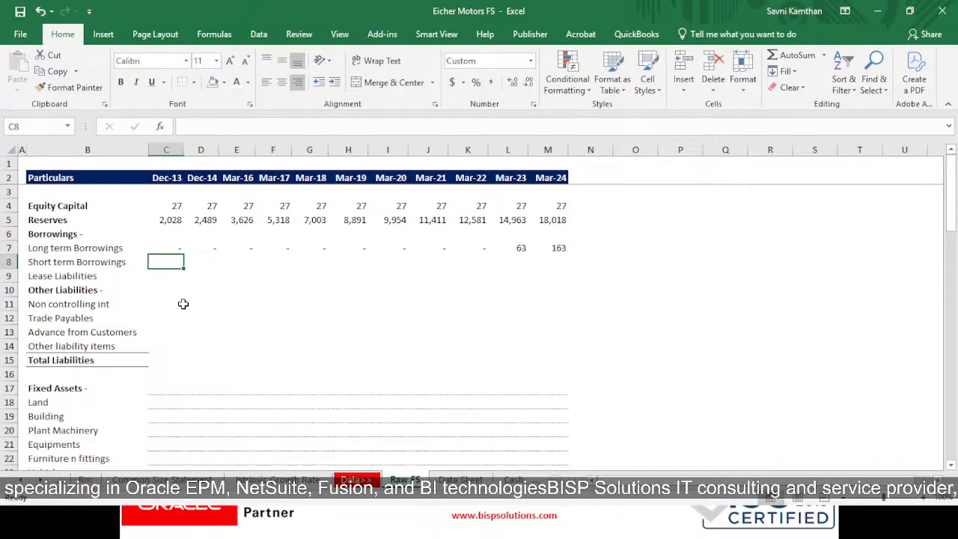
- Link the Dec-13 Short term Borrowings cell C8 to the pasted data with the formula =C54
text(=)
scroll(259, 399, down, 15)
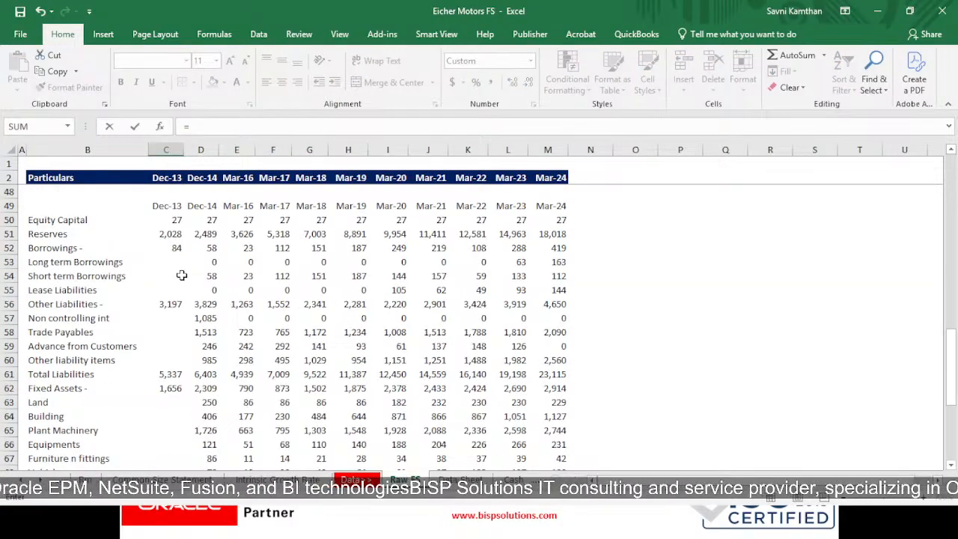
click(181, 275)
key(Return)
- Copy the Short term Borrowings formula from C8 across the row through Mar-24 in M8
key(Up)
key(Up)
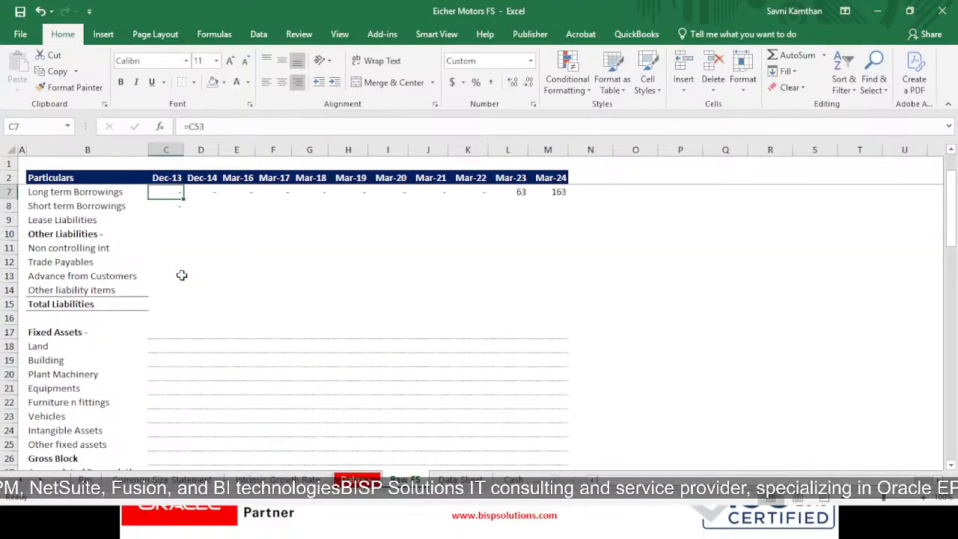
key(Down)
key(ctrl+c)
key(shift+Right)
key(shift+Right)
key(shift+Right)
key(shift+Right)
key(shift+Right)
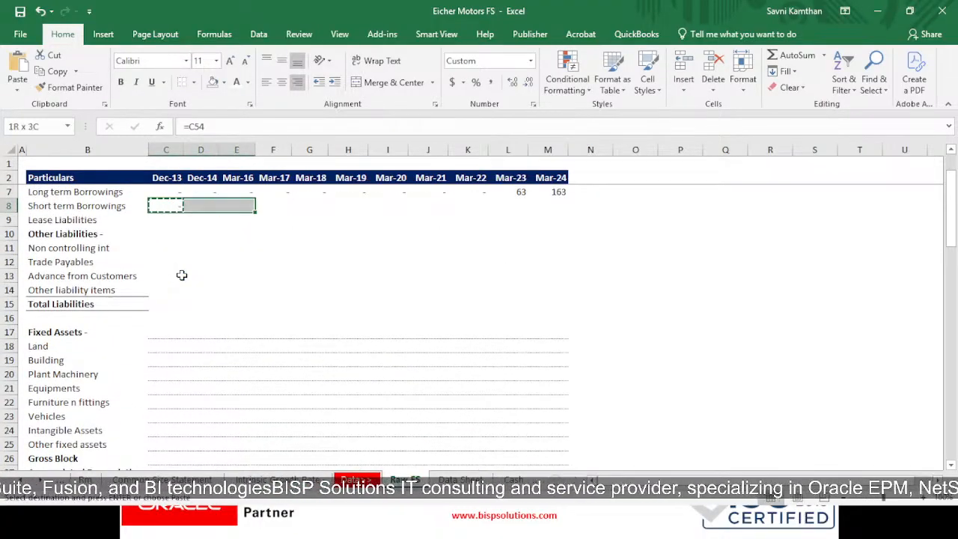
key(shift+Right)
key(shift+Right)
key(shift+Right)
key(shift+Right)
key(shift+Right)
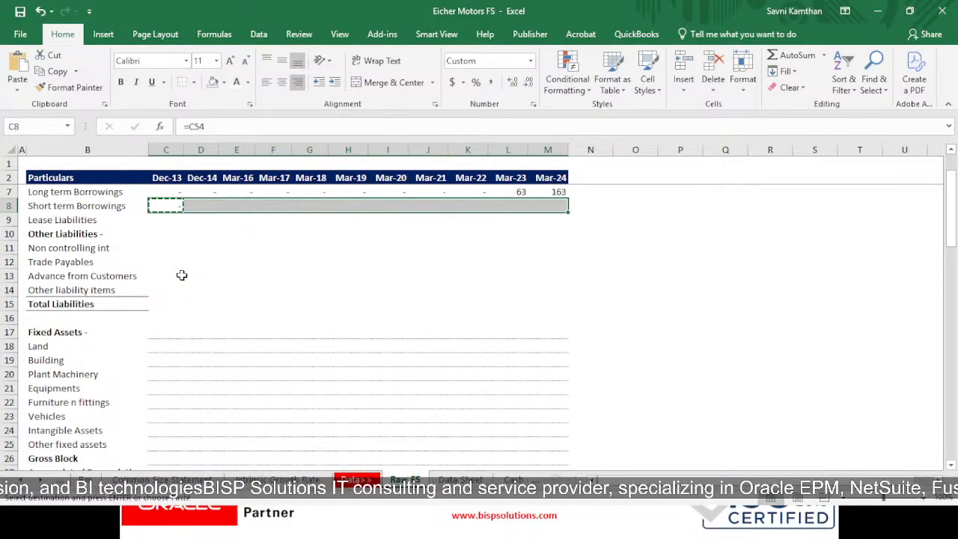
key(ctrl+v)
key(Down)
key(Escape)
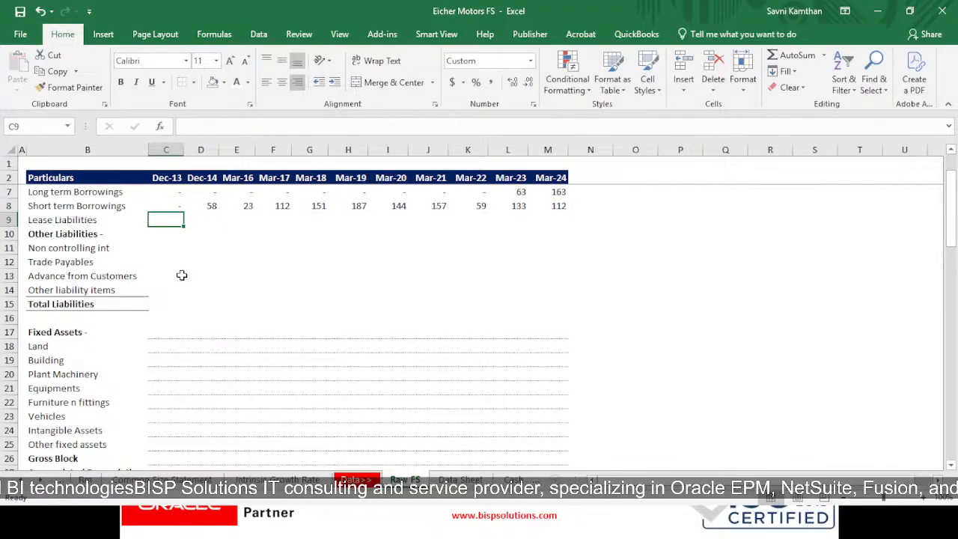
- Link the Dec-13 Lease Liabilities cell C9 to the pasted data with the formula =C55
text(=)
scroll(321, 357, down, 15)
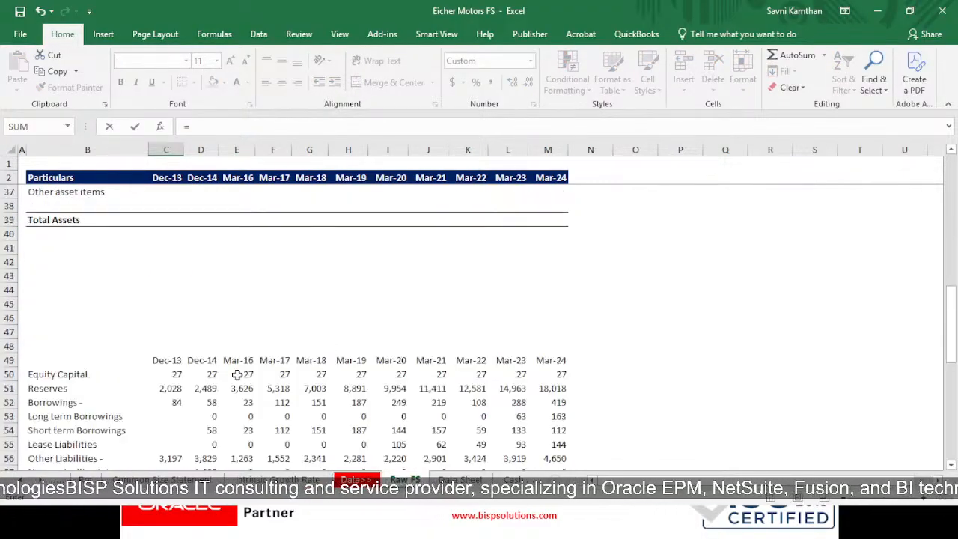
click(166, 233)
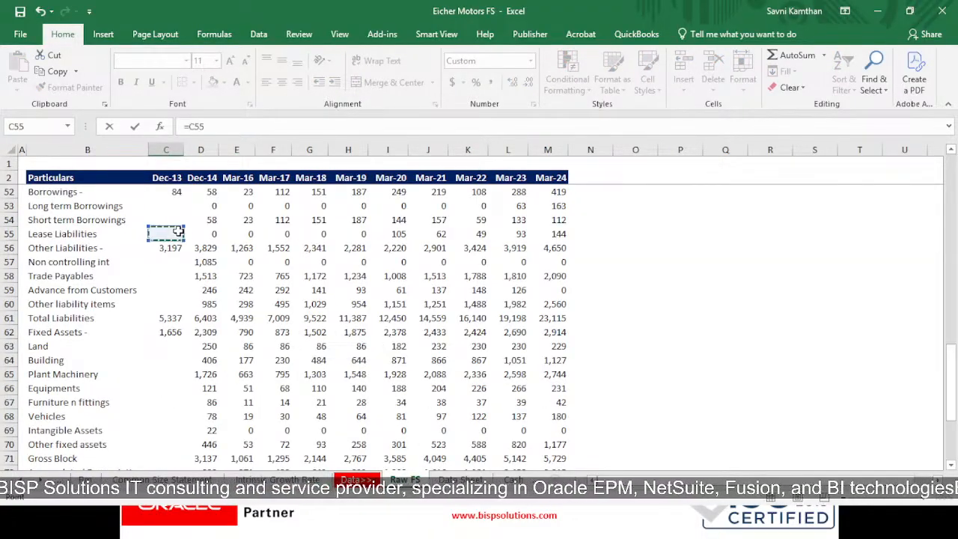
key(ctrl+Return)
- Copy the Lease Liabilities formula from C9 across the row through Mar-24 in M9
key(ctrl+c)
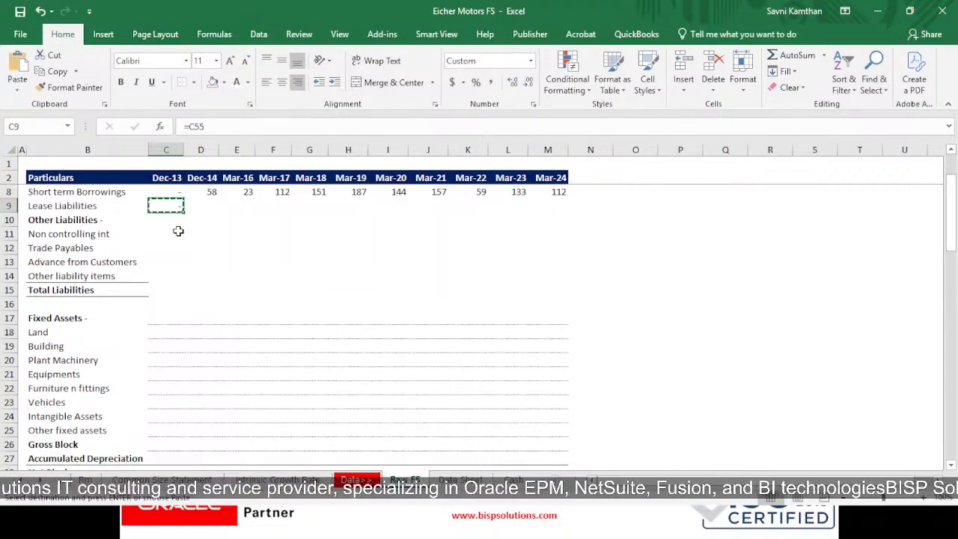
key(shift+Right)
key(shift+Right)
key(shift+Right)
key(shift+Right)
key(shift+Right)
key(shift+Right)
key(shift+Right)
key(shift+Right)
key(shift+Right)
key(shift+Right)
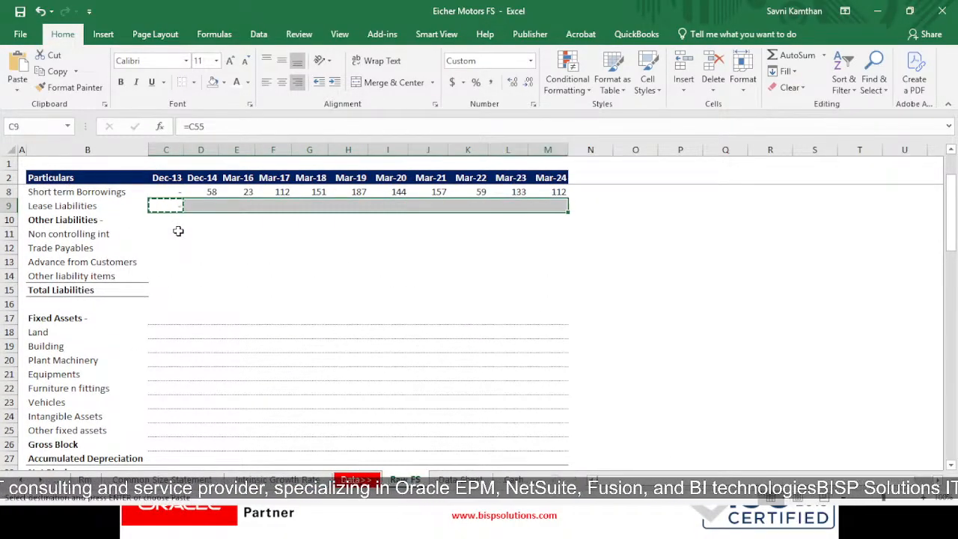
key(ctrl+v)
key(Escape)
- Check the sum of the Dec-14 Other Liabilities components in D57:D60 against the Other Liabilities figure
click(176, 230)
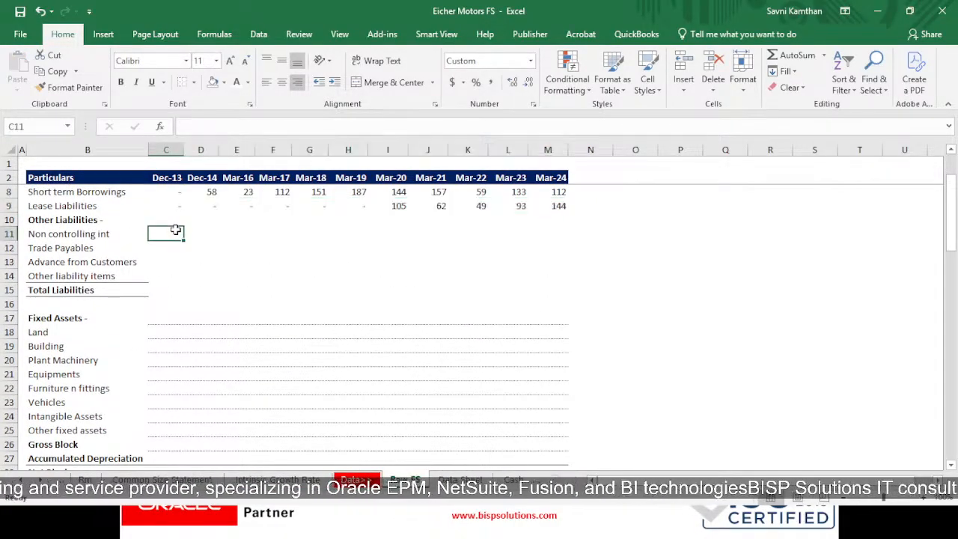
scroll(364, 359, down, 11)
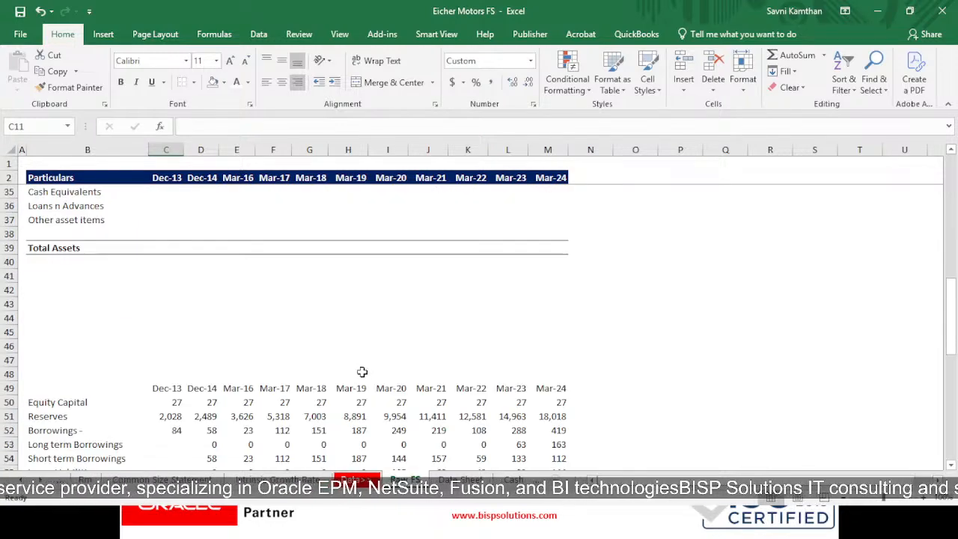
scroll(298, 368, down, 2)
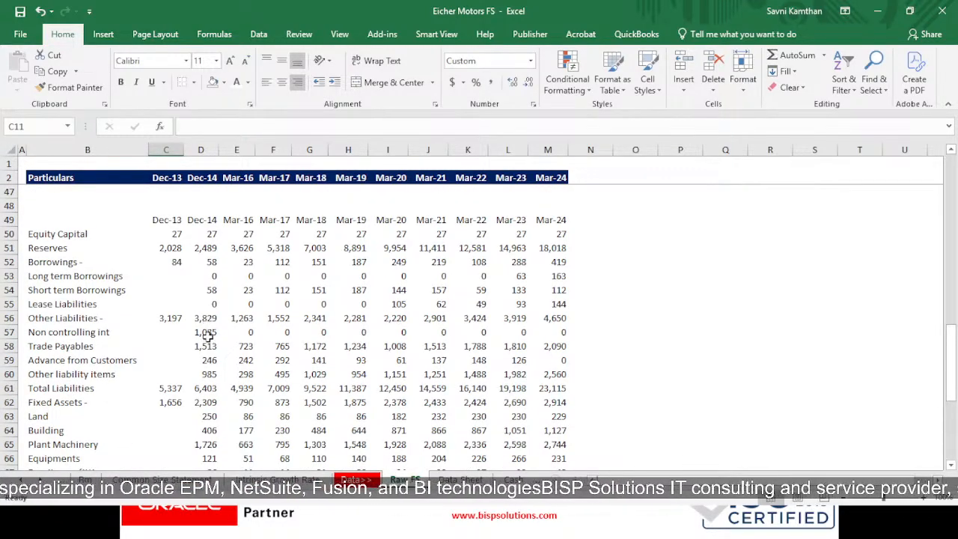
drag(207, 332, 207, 374)
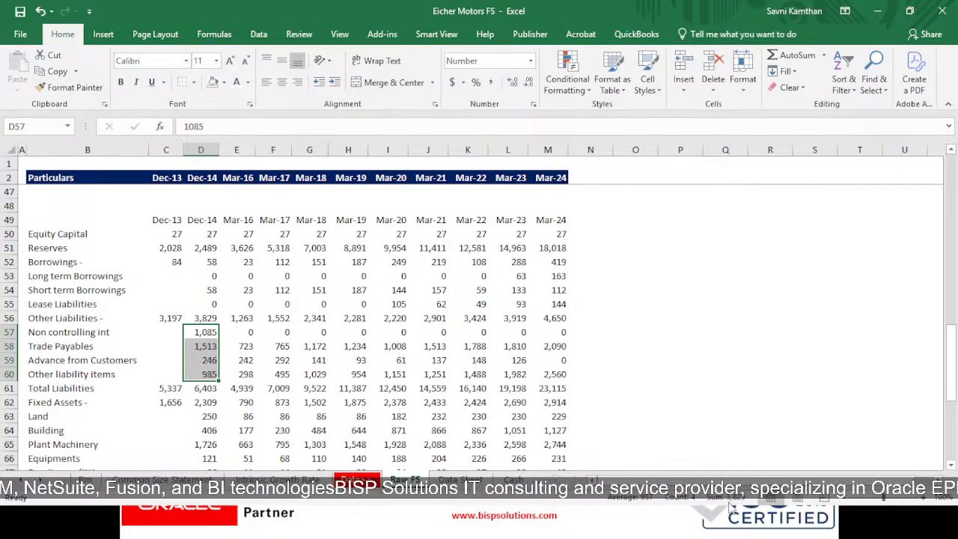
click(199, 332)
- Link the Dec-13 Non controlling int cell C11 to the pasted data with the formula =C57
scroll(200, 325, up, 15)
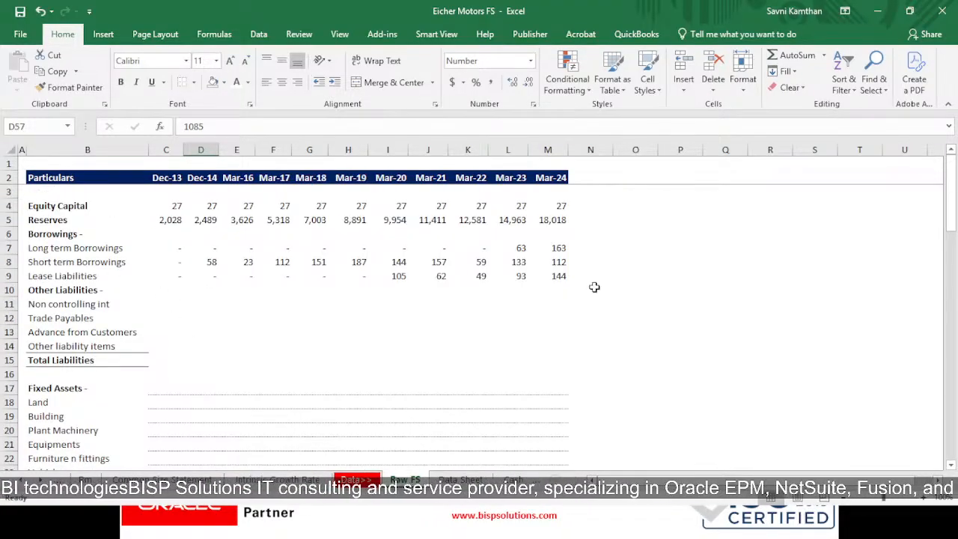
click(172, 303)
scroll(348, 382, down, 9)
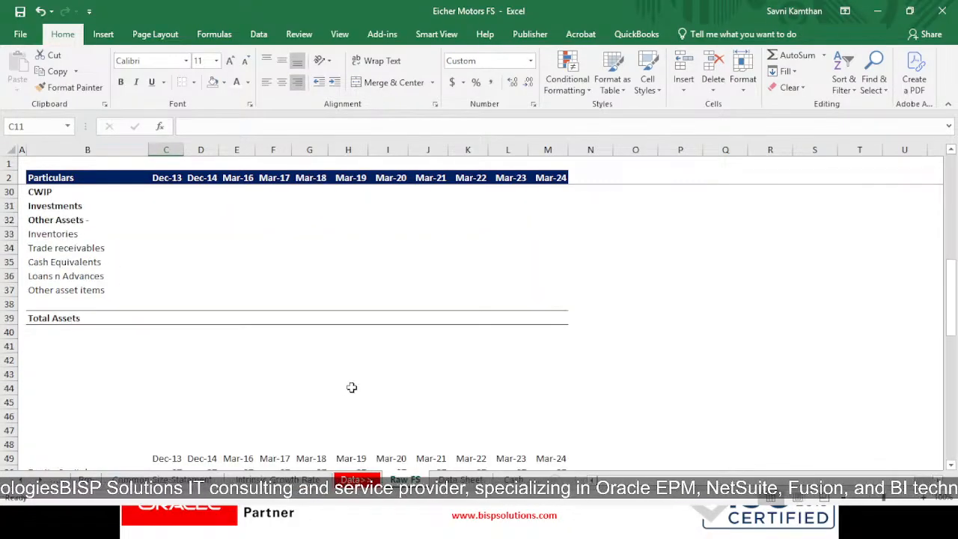
scroll(320, 346, up, 3)
scroll(322, 360, up, 4)
text(=)
scroll(327, 376, down, 14)
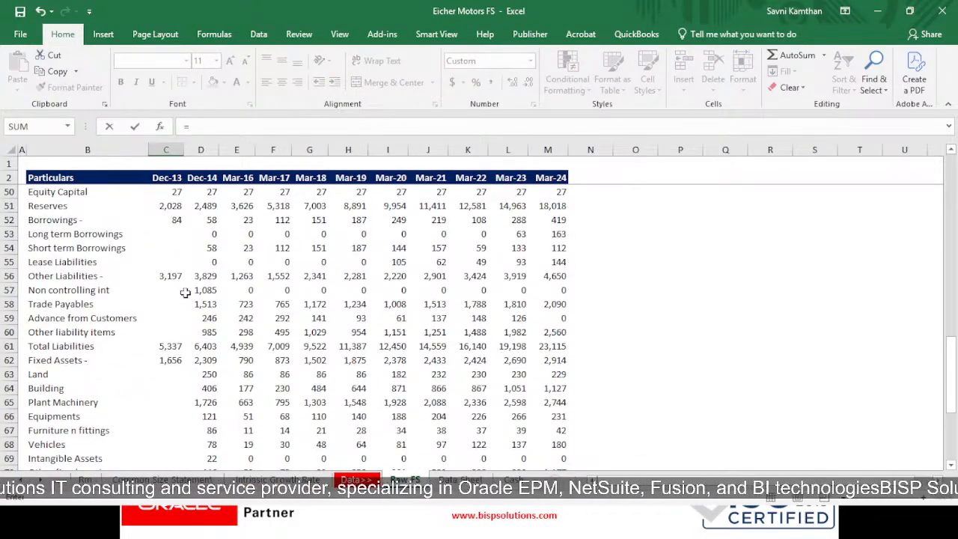
click(173, 292)
key(ctrl+Return)
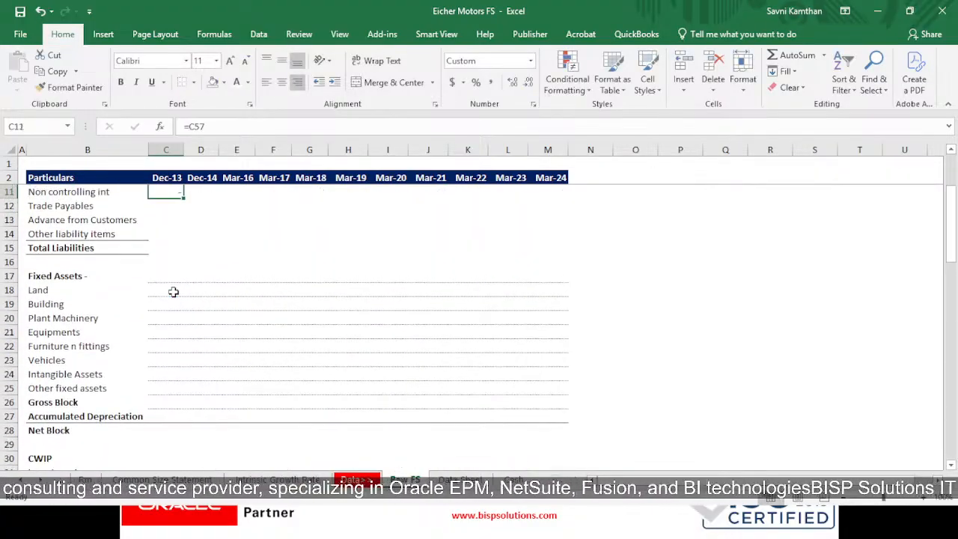
- Copy the Non controlling int formula from C11 across the row through Mar-24 in M11
key(ctrl+c)
key(shift+Right)
key(shift+Right)
key(shift+Right)
key(shift+Right)
key(shift+Right)
key(shift+Right)
key(shift+Right)
key(shift+Right)
key(shift+Right)
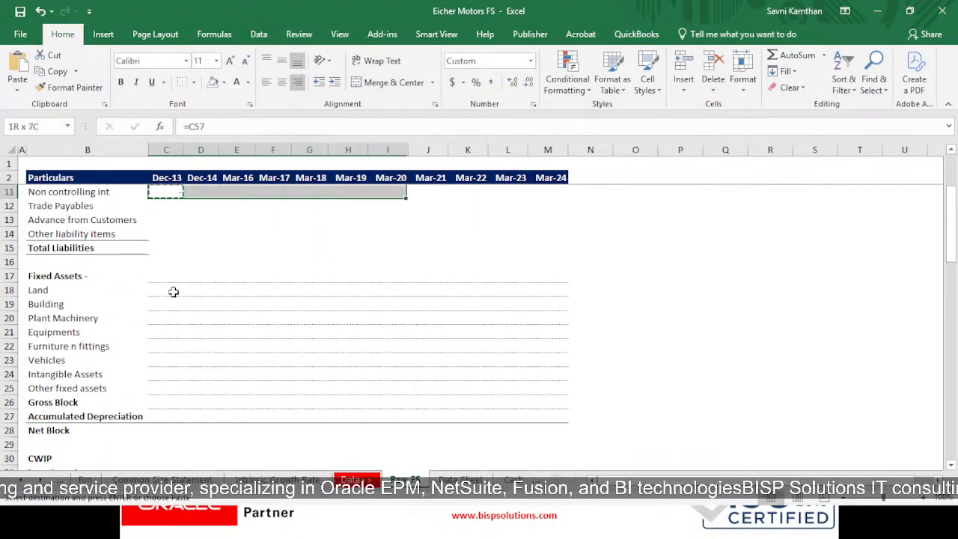
key(ctrl+v)
key(Down)
key(Down)
key(Down)
key(Down)
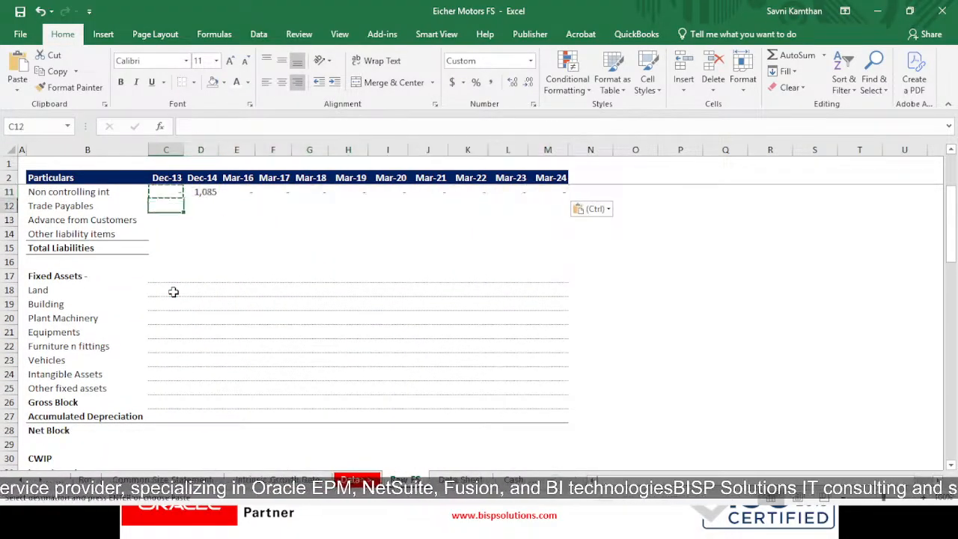
key(Up)
key(Up)
key(Up)
key(Up)
key(Up)
key(Up)
key(Up)
key(Up)
key(Up)
key(Up)
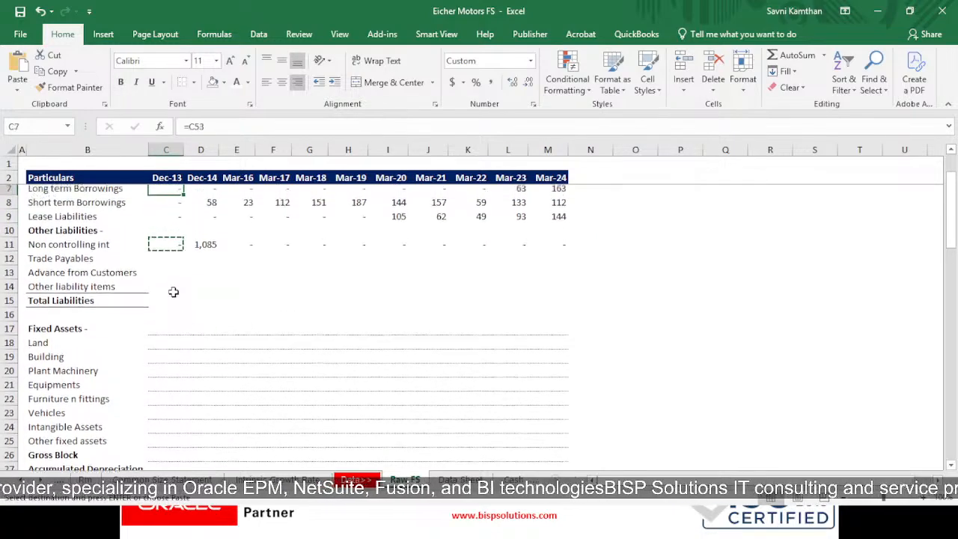
click(173, 292)
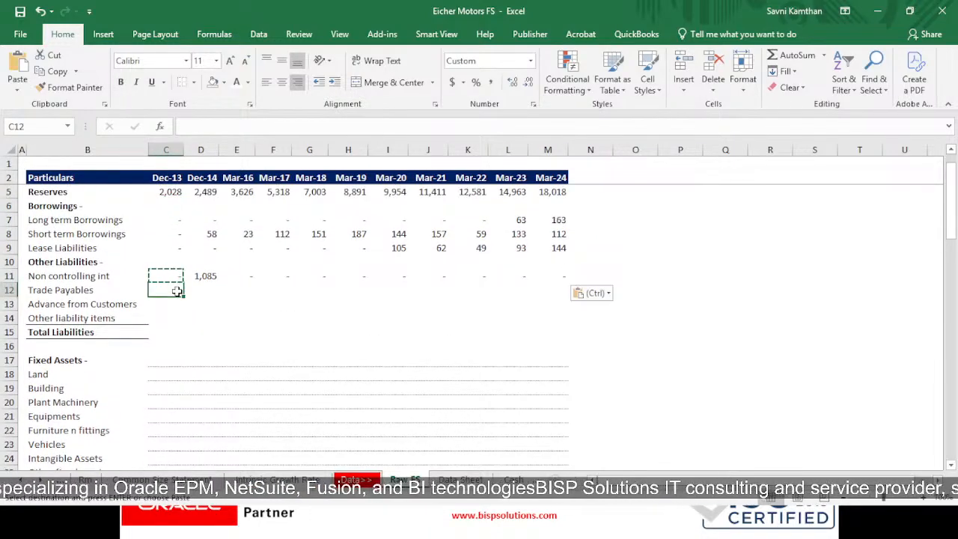
- Link the Dec-13 Trade Payables cell C12 to the pasted data with the formula =C58
text(=)
scroll(179, 292, down, 14)
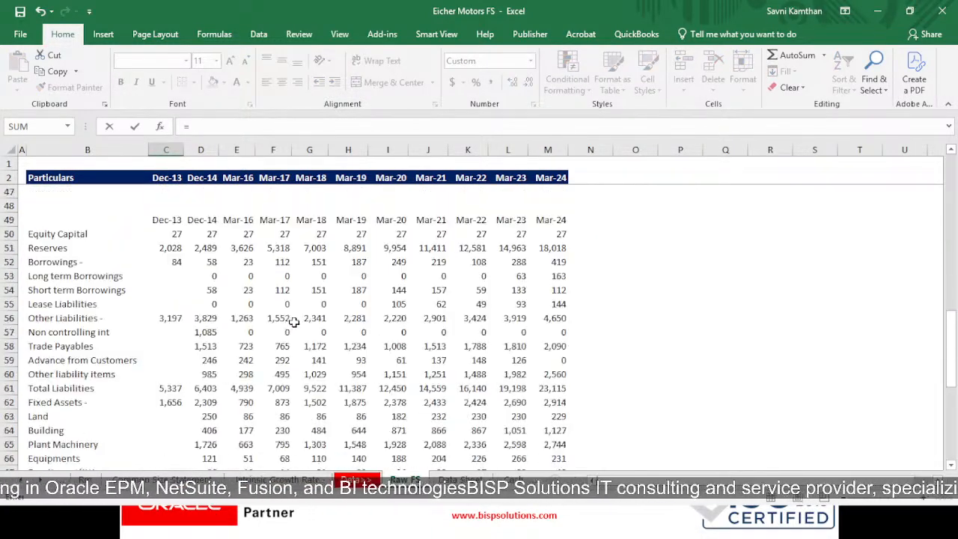
click(169, 346)
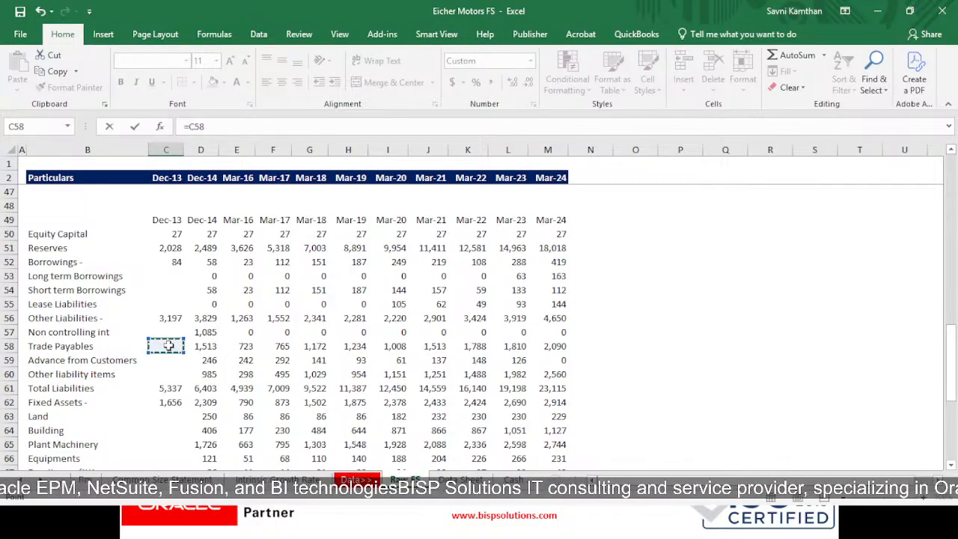
key(ctrl+Return)
- Copy the Trade Payables formula from C12 across the row through Mar-24 in M12
key(ctrl+c)
key(shift+Right)
key(shift+Right)
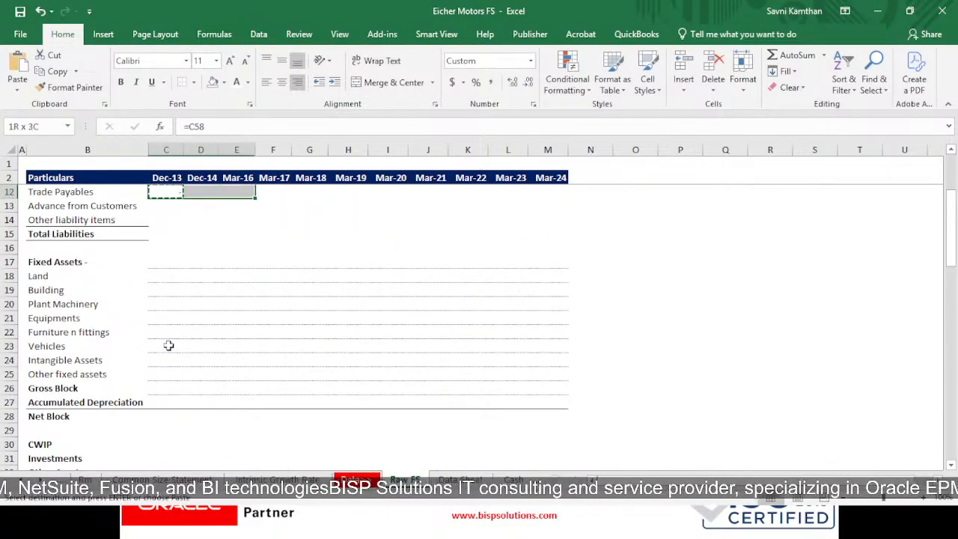
key(shift+Right)
key(shift+Right)
key(shift+Right)
key(shift+Right)
key(shift+Right)
key(shift+Right)
key(shift+Right)
key(shift+Right)
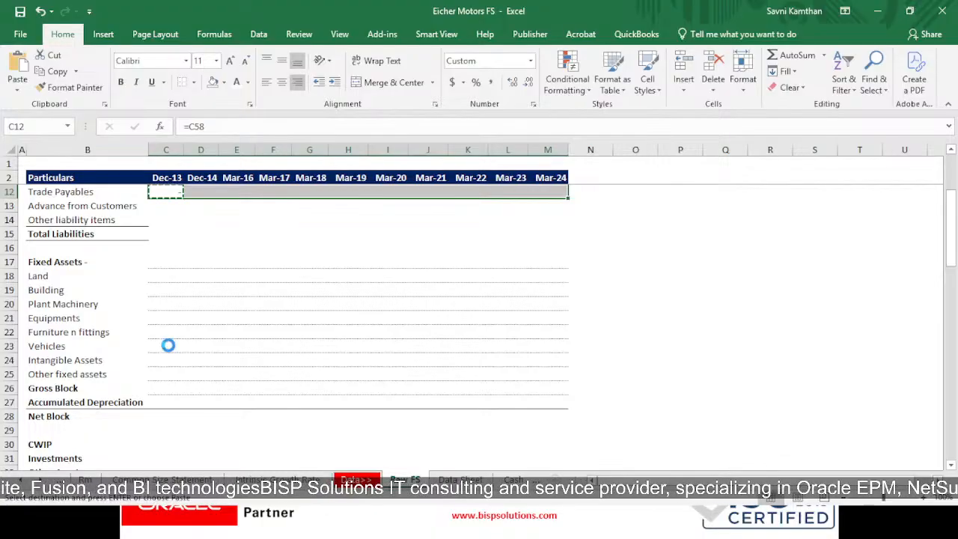
key(ctrl+v)
- Link the Dec-13 Advance from Customers cell C13 to the pasted data with the formula =C59
click(161, 207)
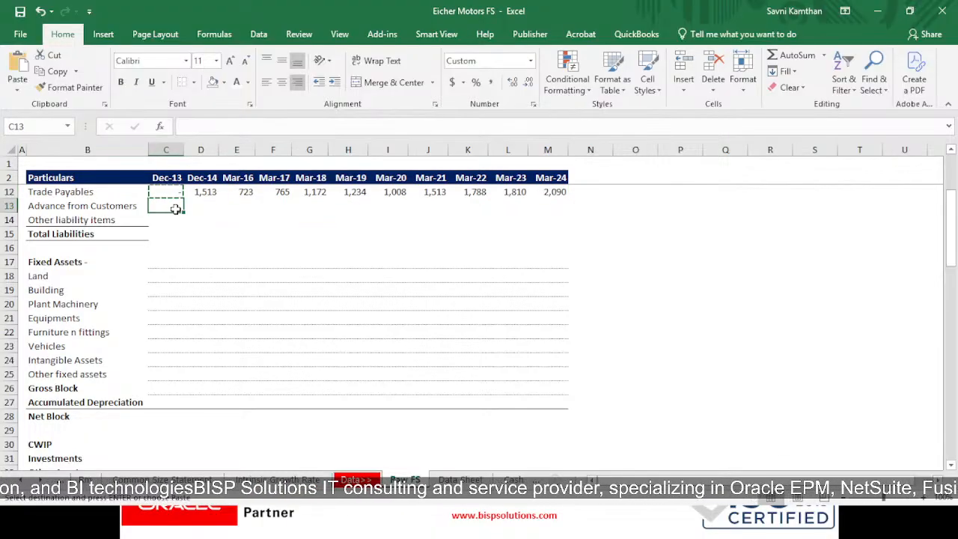
text(=)
scroll(379, 294, down, 5)
scroll(379, 293, down, 9)
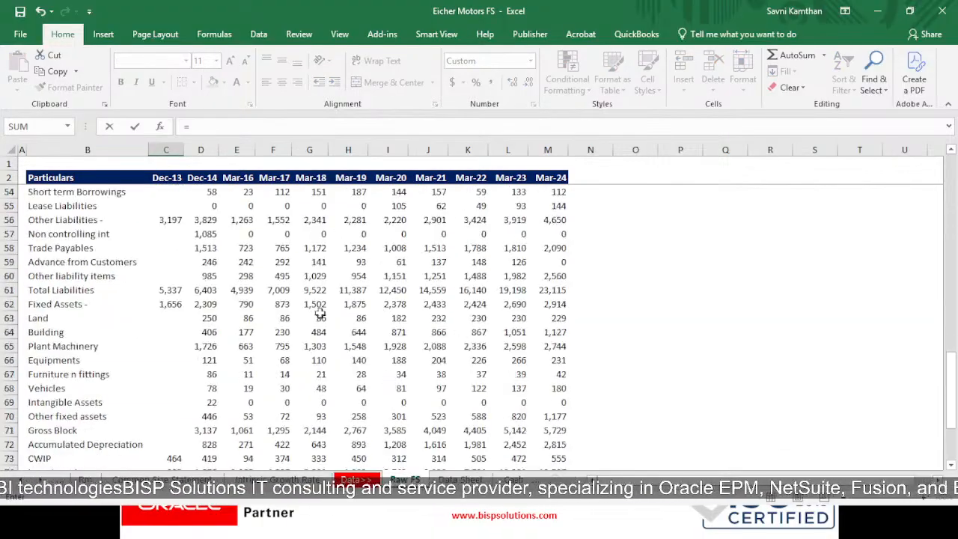
click(188, 263)
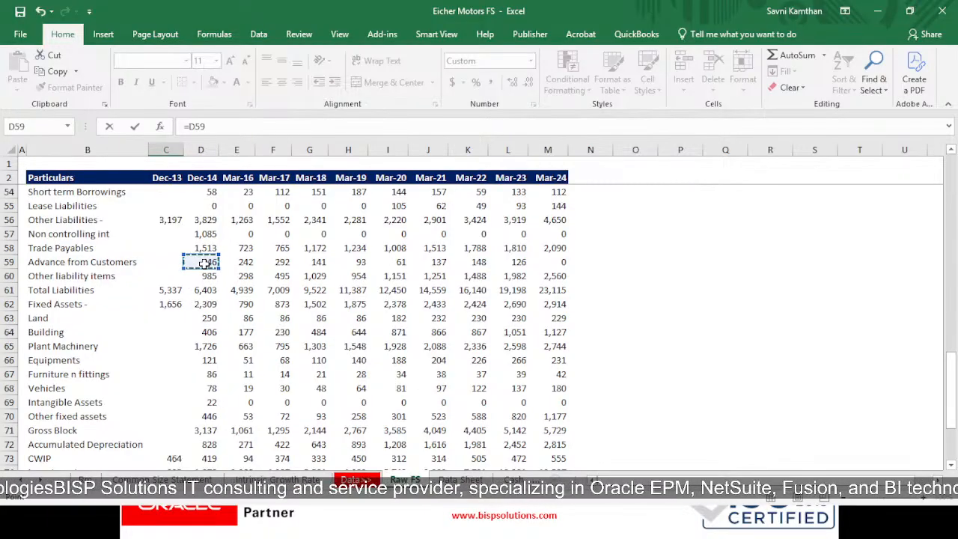
click(173, 260)
key(Return)
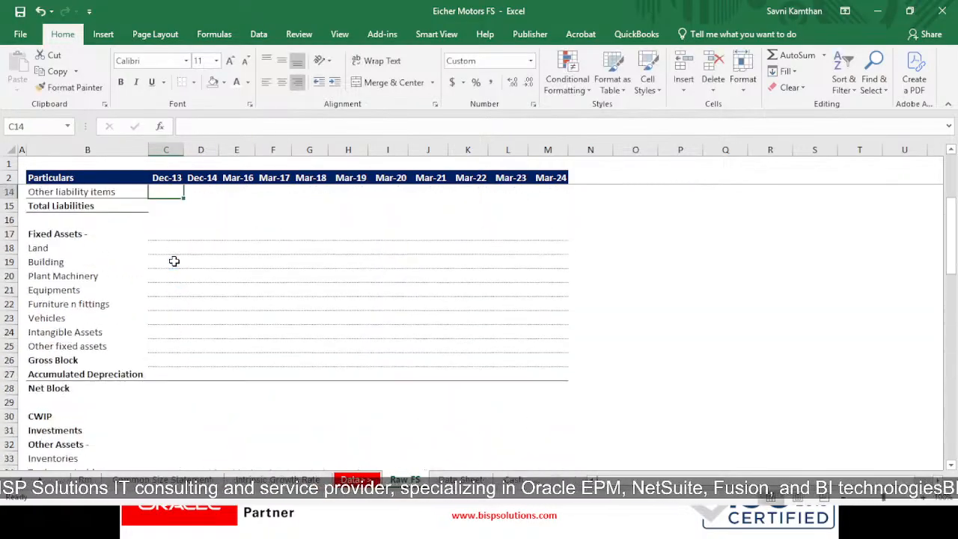
- Copy the Advance from Customers formula from C13 across the row through Mar-24 in M13
key(Up)
key(ctrl+c)
key(shift+Right)
key(shift+Right)
key(shift+Right)
key(shift+Right)
key(shift+Right)
key(shift+Right)
key(shift+Right)
key(shift+Right)
key(shift+Right)
key(shift+Right)
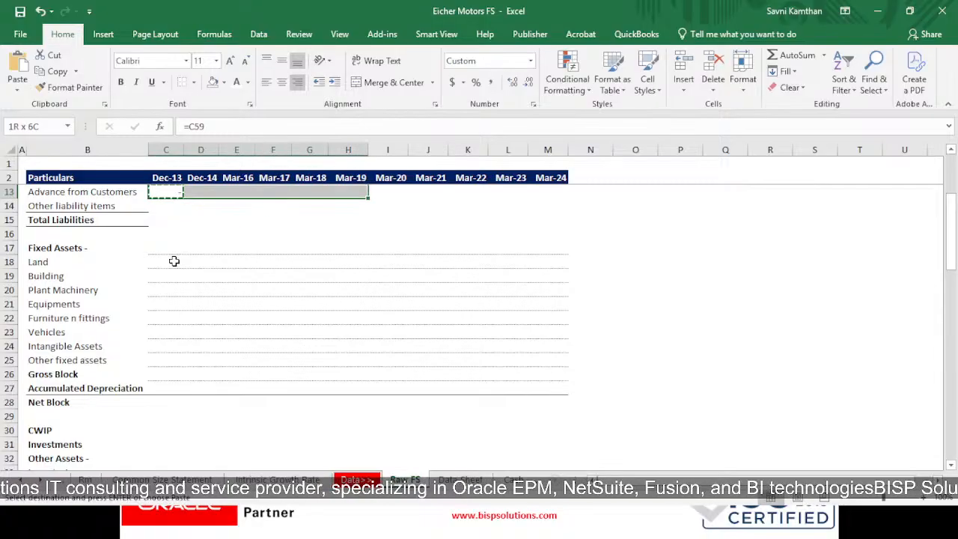
key(ctrl+v)
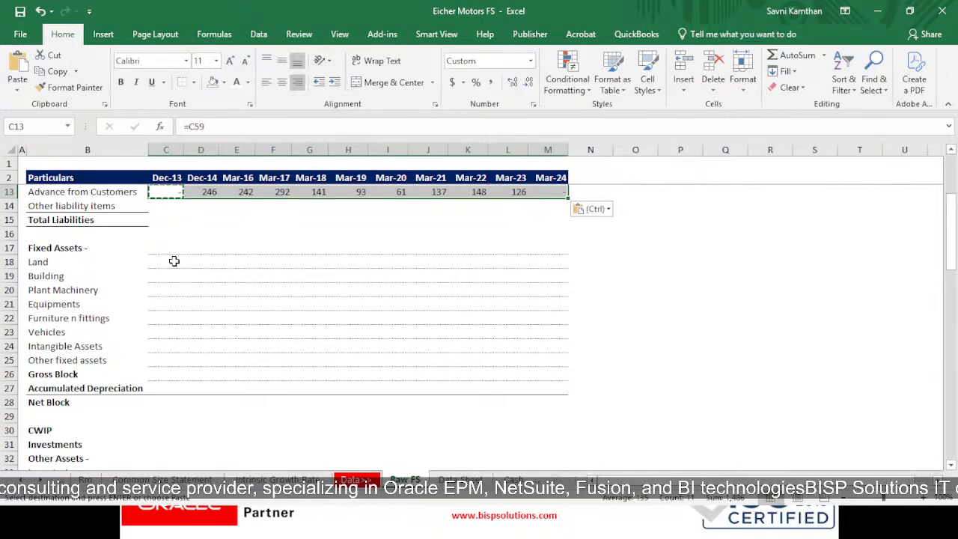
- Link the Dec-13 Other liability items cell C14 to the pasted data with the formula =C60
key(Down)
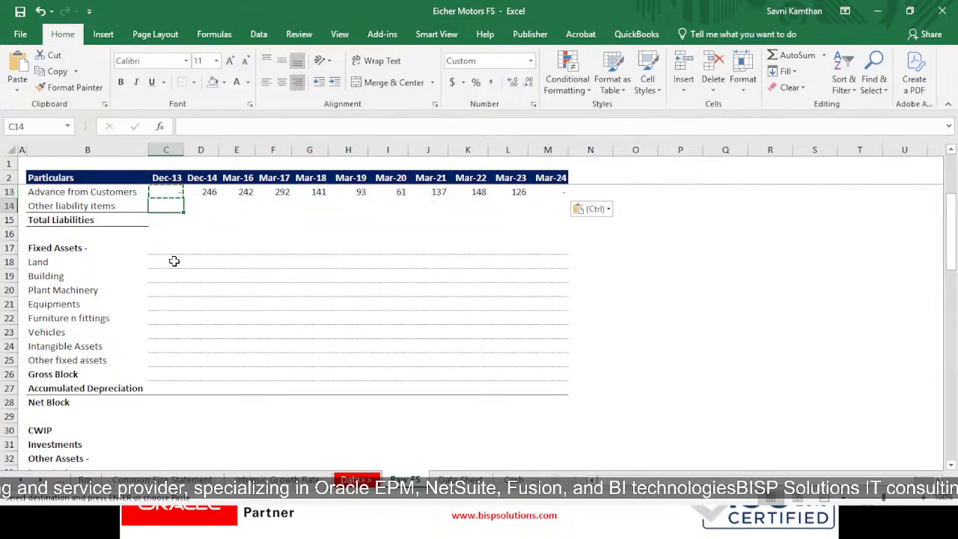
text(=)
scroll(118, 258, down, 12)
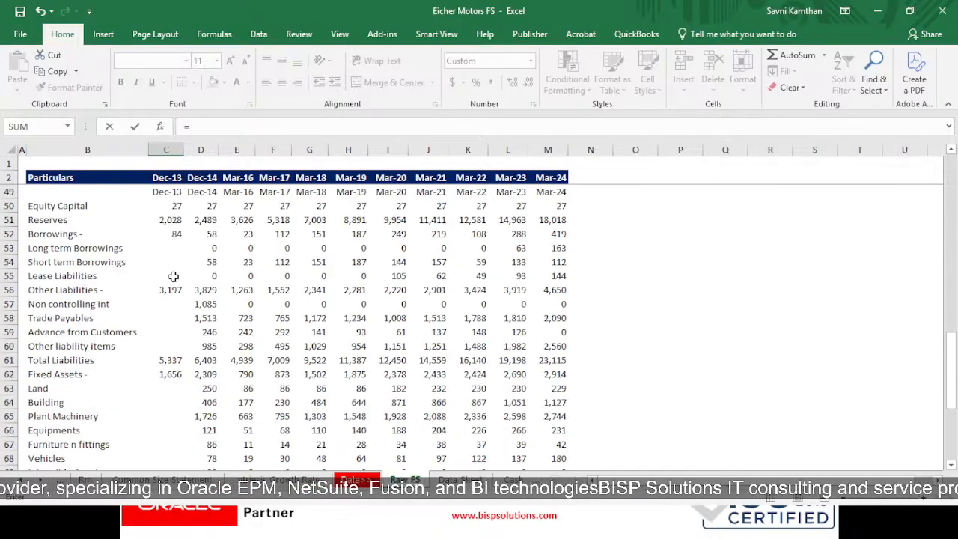
click(186, 343)
key(Left)
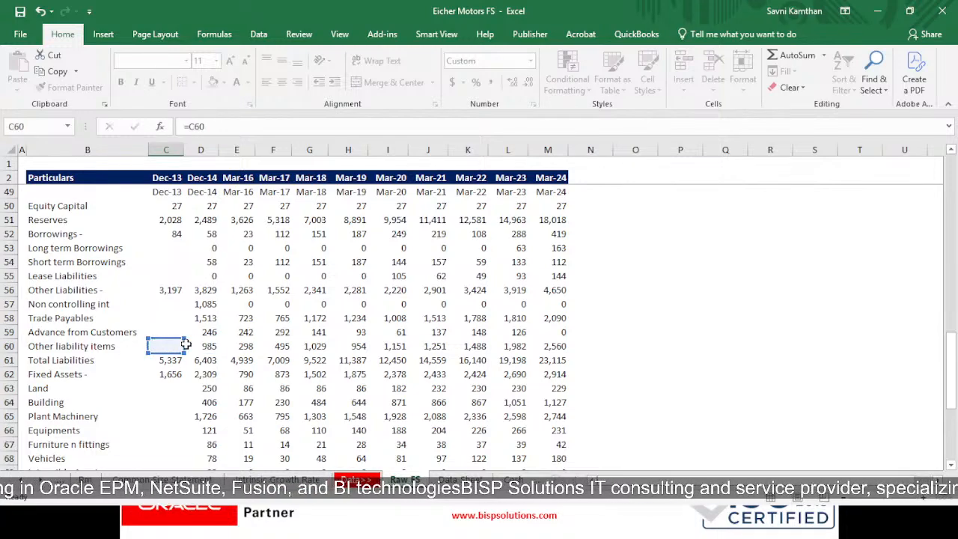
key(ctrl+Return)
- Copy the Other liability items formula from C14 across the row through Mar-24 in M14
key(ctrl+c)
key(shift+Right)
key(shift+Right)
key(shift+Right)
key(shift+Right)
key(shift+Right)
key(shift+Right)
key(shift+Right)
key(shift+Right)
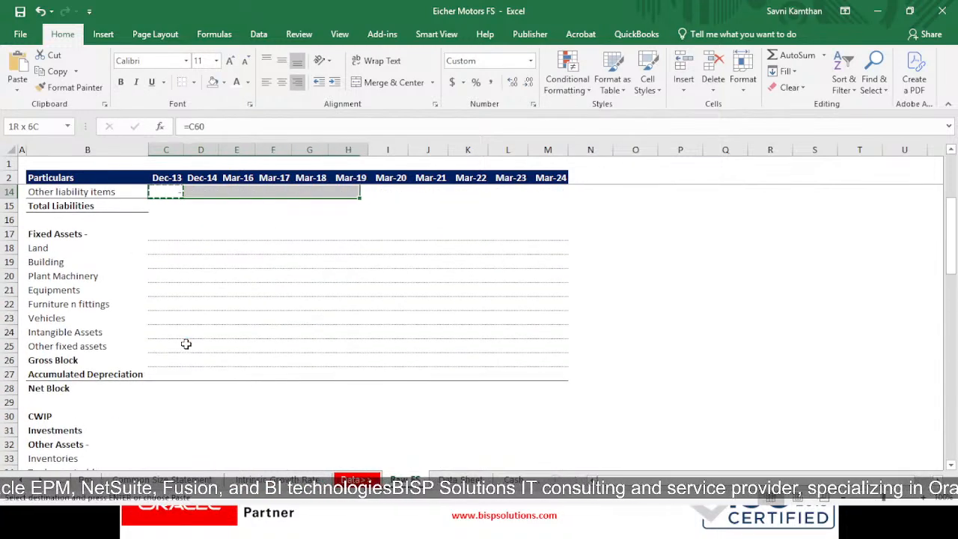
key(shift+Right)
key(shift+Right)
key(ctrl+v)
key(Escape)
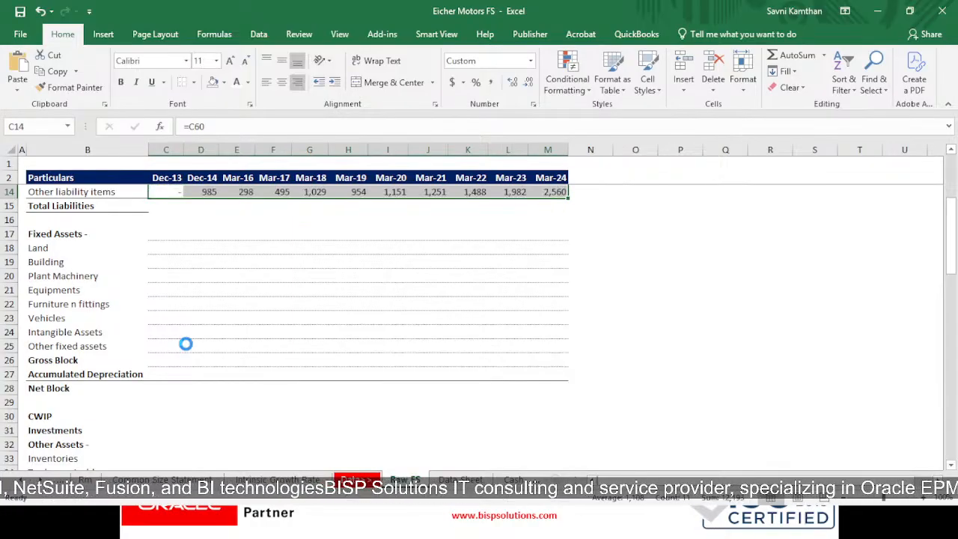
- Apply a top border and a bottom border to the Total Liabilities row from B15 to M15
scroll(153, 275, up, 2)
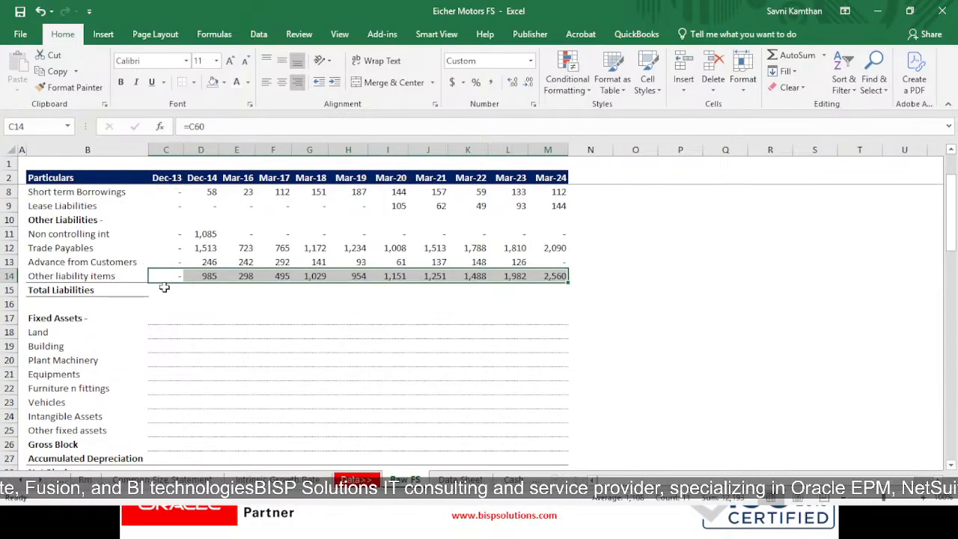
drag(87, 290, 556, 287)
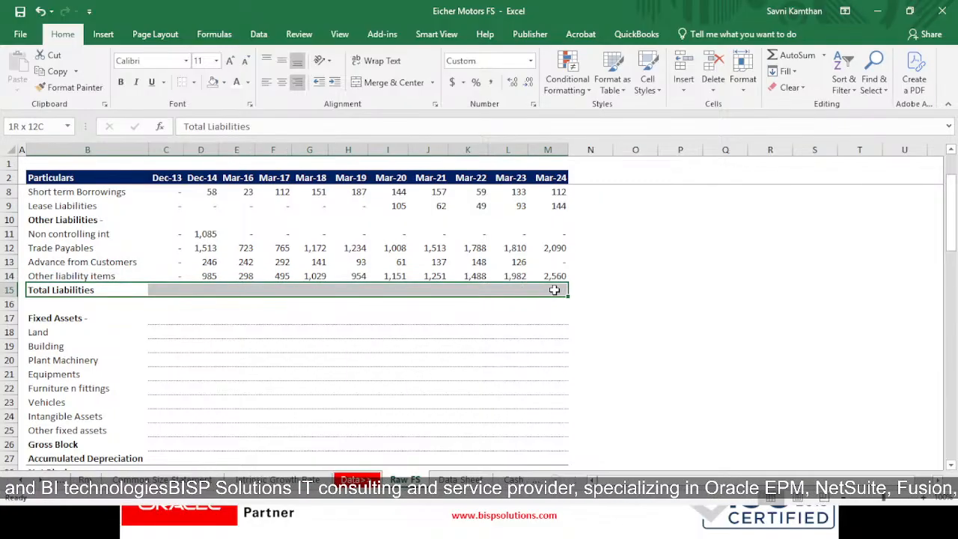
click(194, 82)
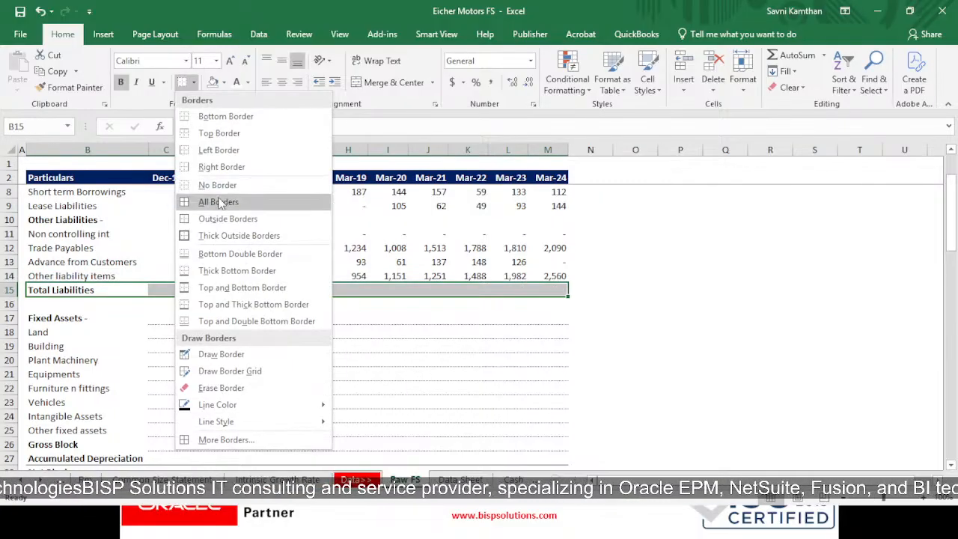
click(213, 134)
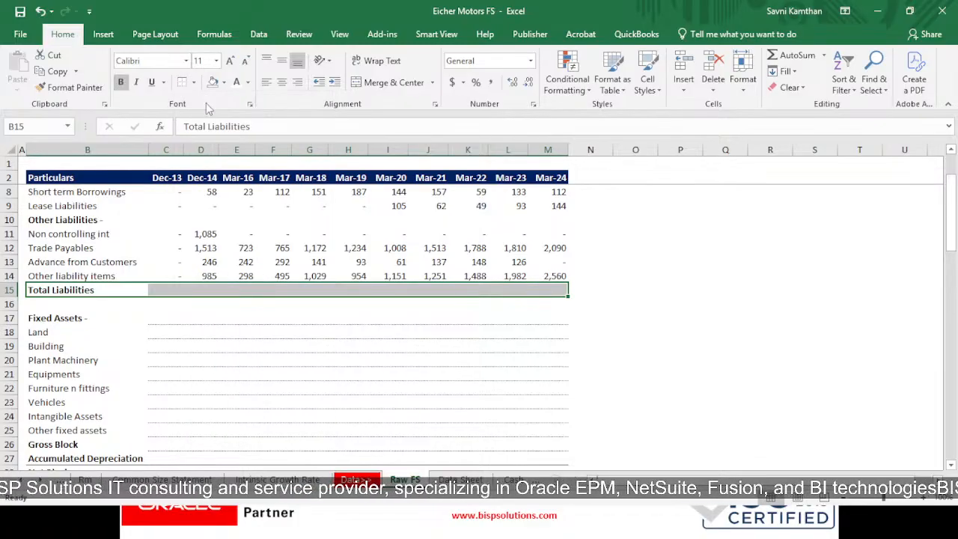
click(194, 82)
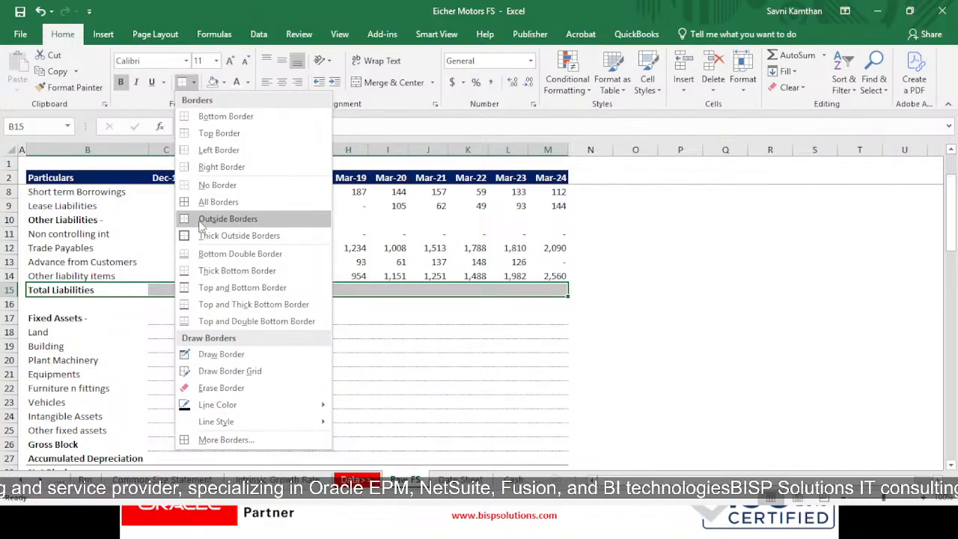
click(197, 117)
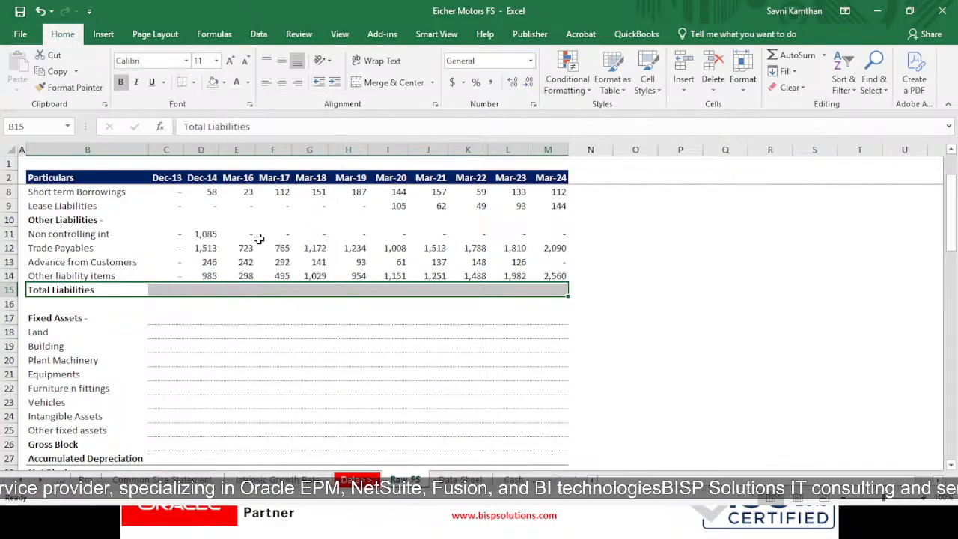
click(262, 320)
click(442, 331)
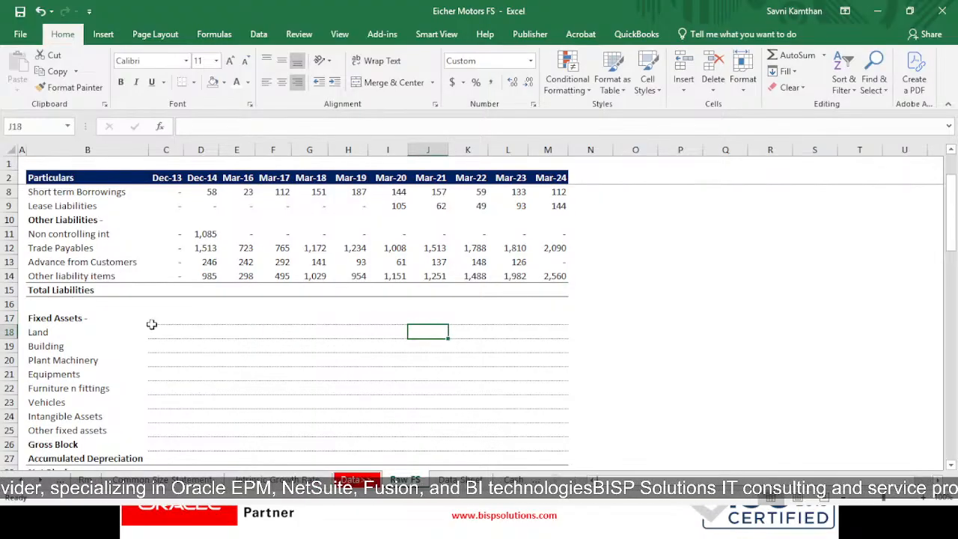
- Enter an automatic sum in the Dec-13 Total Liabilities cell C15 with the formula =SUM(C11:C14)
scroll(151, 324, up, 2)
click(166, 359)
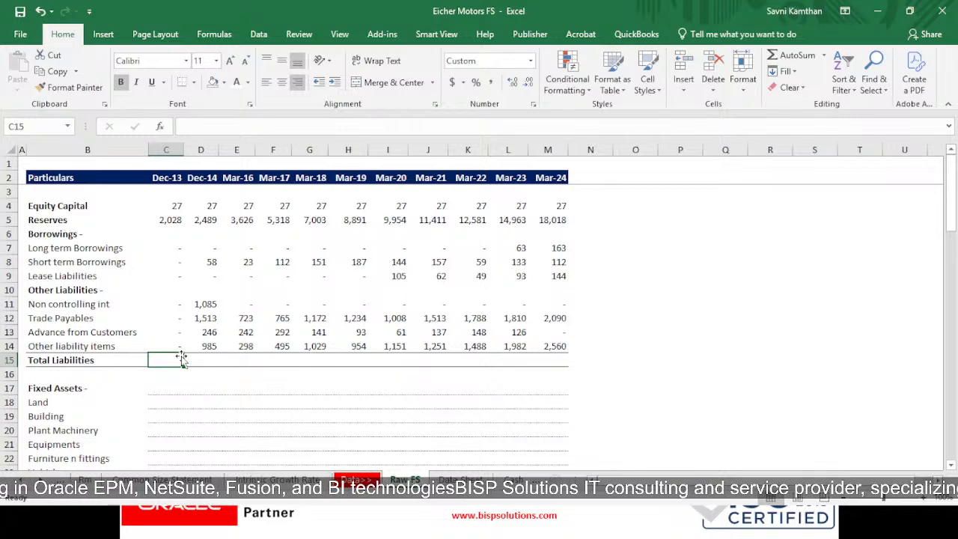
key(alt+equal)
key(Return)
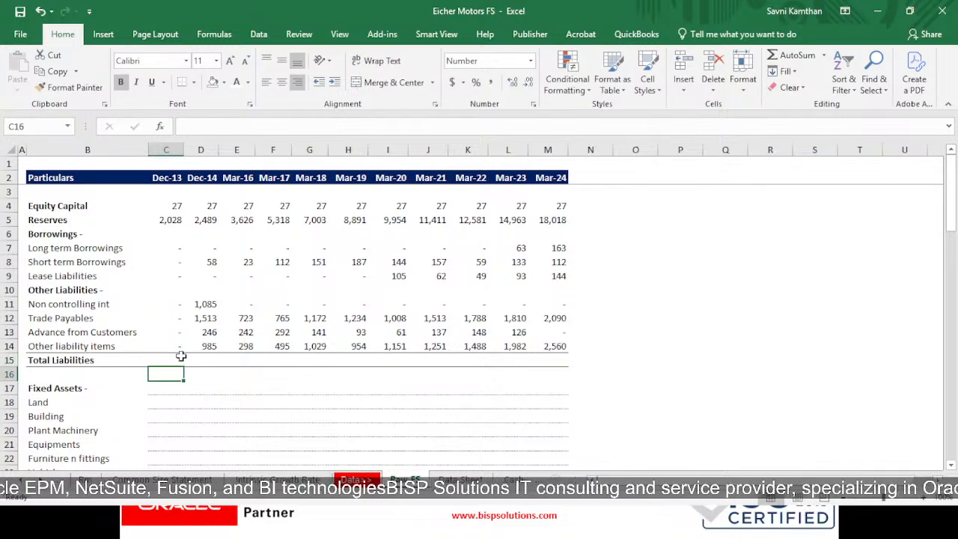
- Copy the =SUM(C11:C14) formula from C15 across the Total Liabilities row through M15
click(182, 358)
key(ctrl+c)
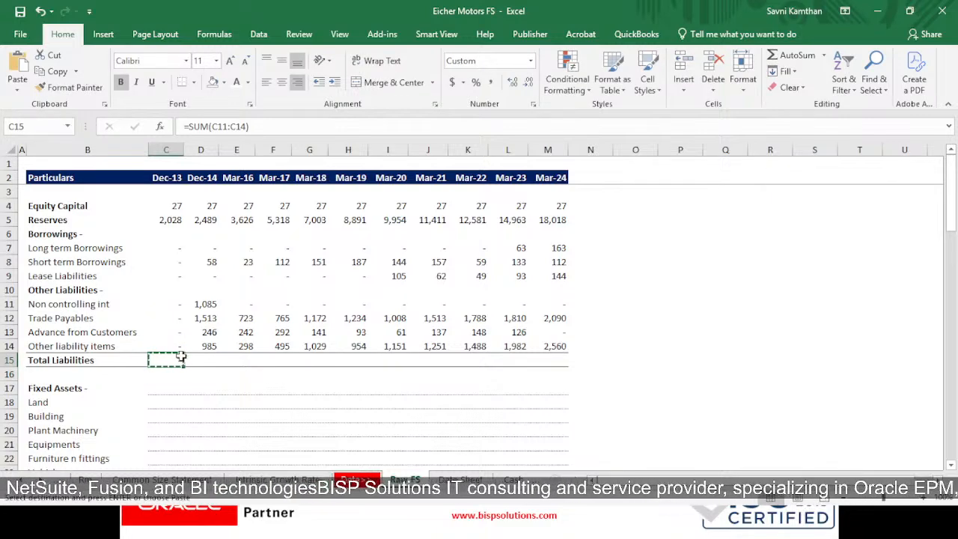
key(shift+Right)
key(shift+Right)
key(shift+Right)
key(shift+Right)
key(shift+Right)
key(shift+Right)
key(shift+Right)
key(shift+Right)
key(shift+Right)
key(shift+Right)
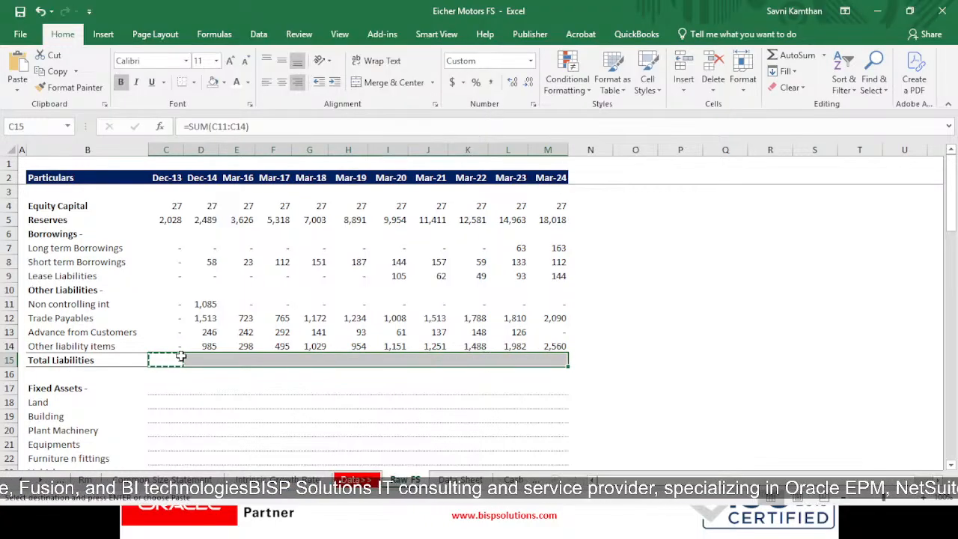
key(ctrl+v)
key(Escape)
- Extend the Dec-13 Total Liabilities sum in C15 up to Equity Capital, making it =SUM(C4:C14)
click(180, 360)
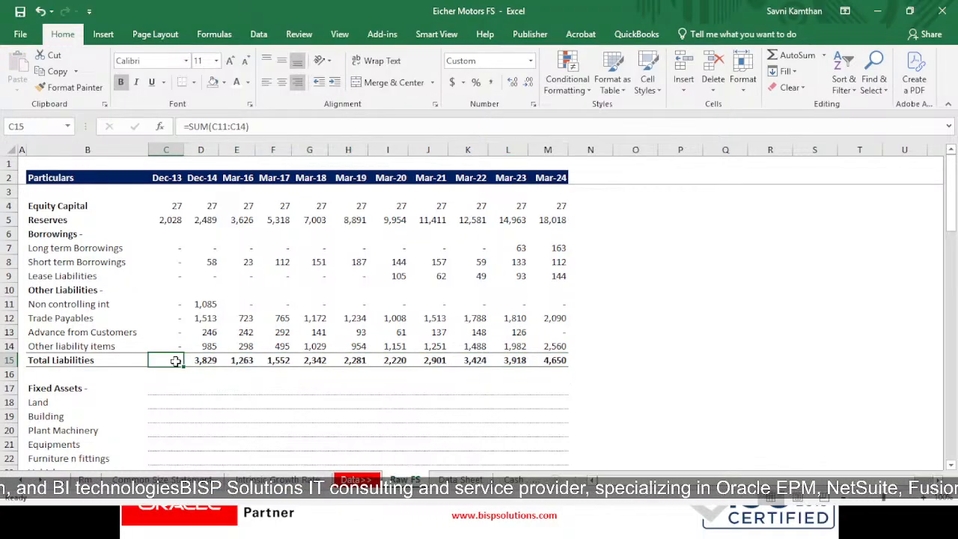
double_click(180, 361)
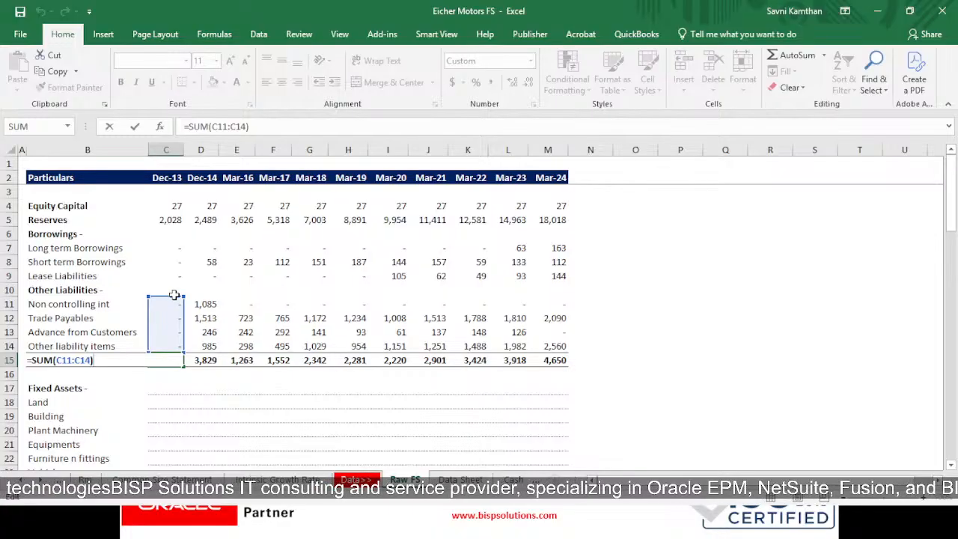
drag(184, 296, 187, 197)
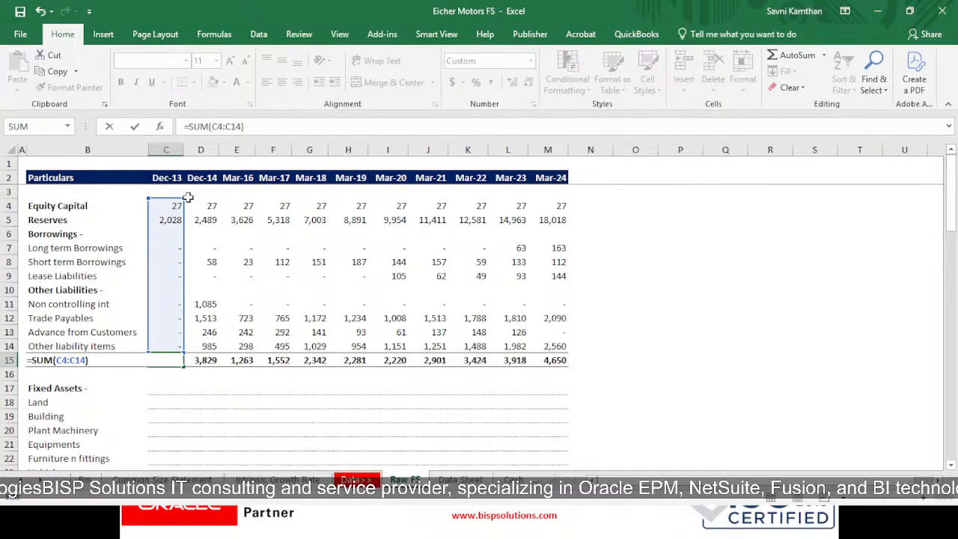
key(Return)
- Copy the =SUM(C4:C14) formula from C15 across the Total Liabilities row through Mar-24 in M15
key(Up)
key(ctrl+c)
key(shift+Right)
key(shift+Right)
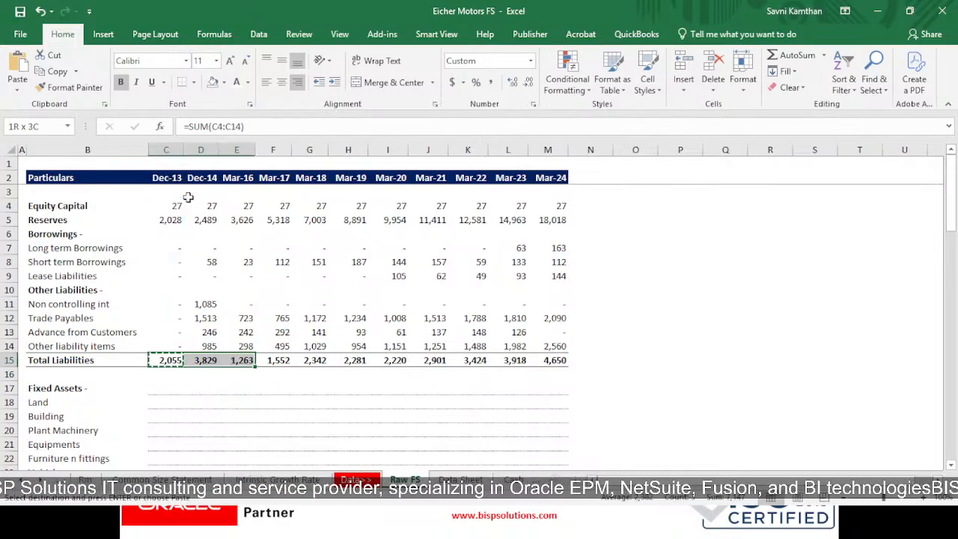
key(shift+Right)
key(shift+Right)
key(shift+Right)
key(shift+Right)
key(shift+Right)
key(shift+Right)
key(shift+Right)
key(shift+Right)
key(ctrl+v)
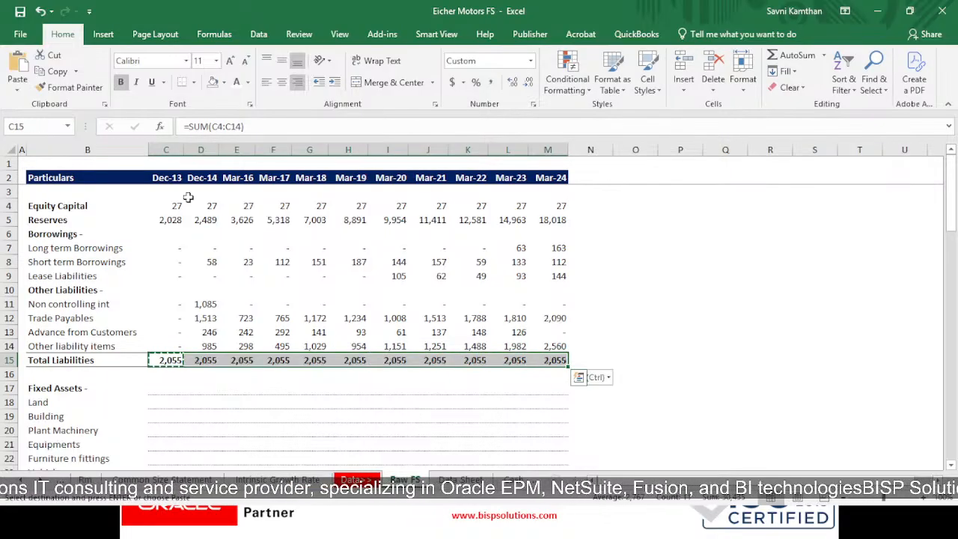
key(Escape)
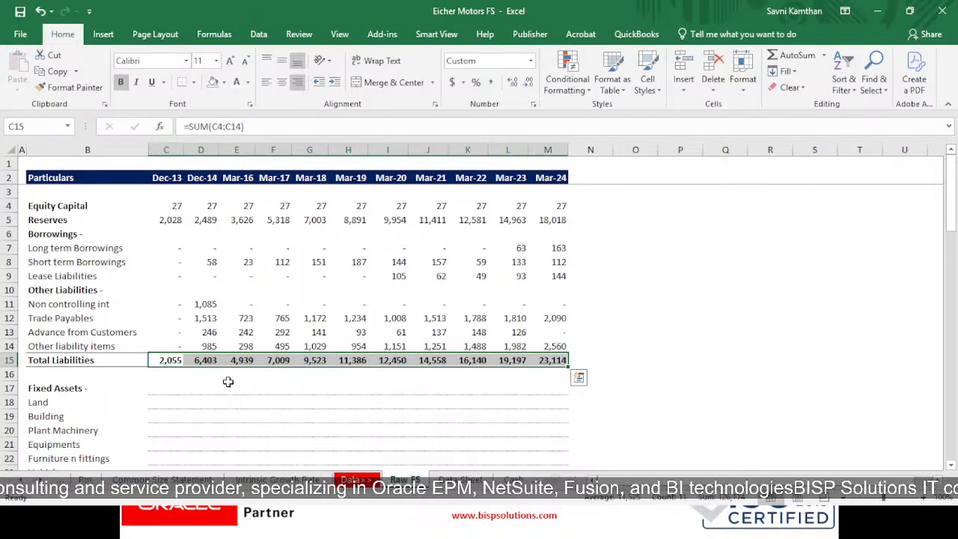
- Link the Dec-13 Land cell C18 to the pasted source data with the formula =C63
scroll(229, 382, down, 2)
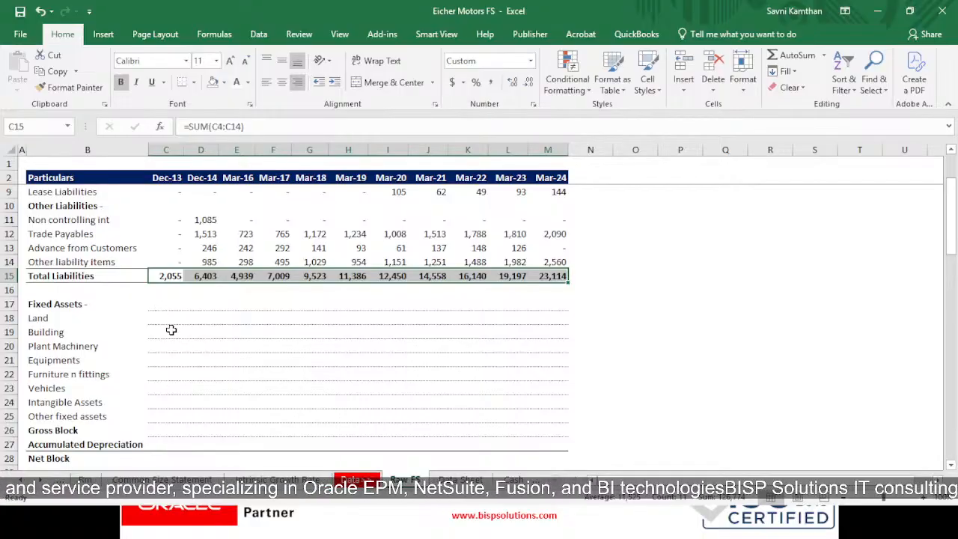
click(170, 317)
text(=)
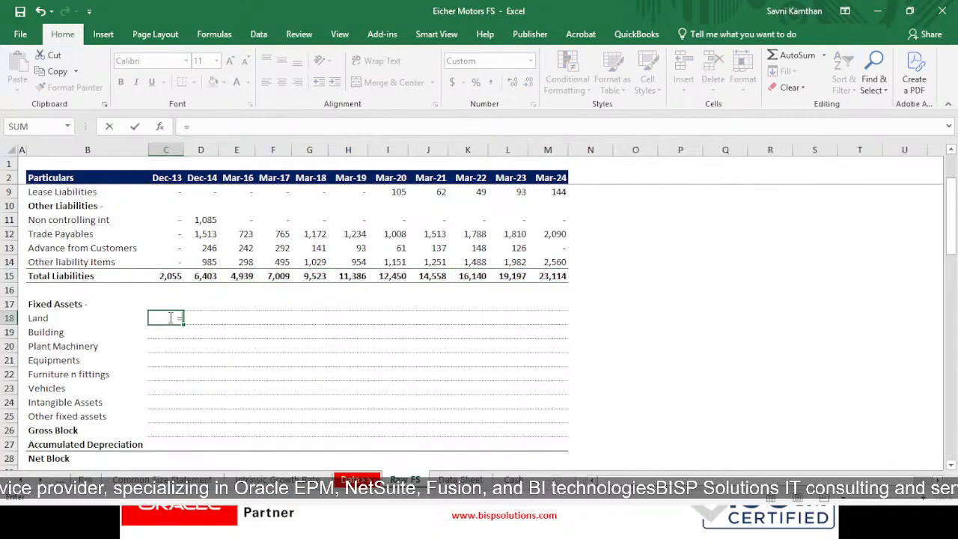
scroll(187, 333, down, 6)
scroll(224, 373, up, 2)
scroll(224, 372, up, 4)
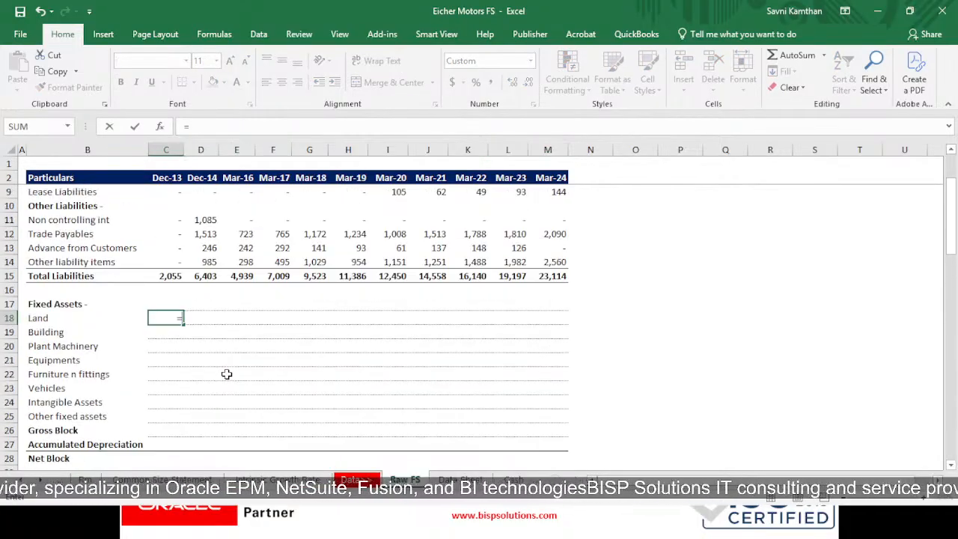
scroll(224, 374, down, 4)
scroll(229, 411, down, 9)
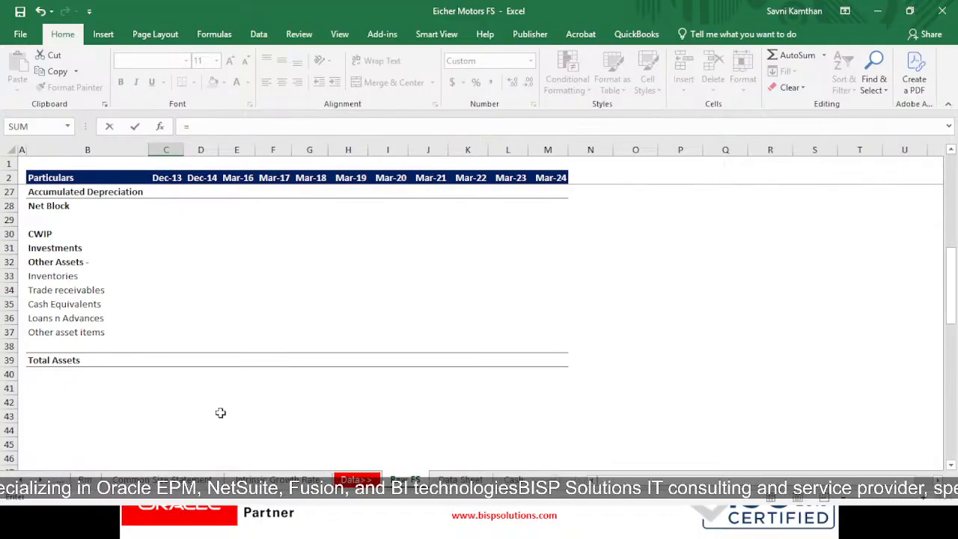
scroll(215, 390, down, 1)
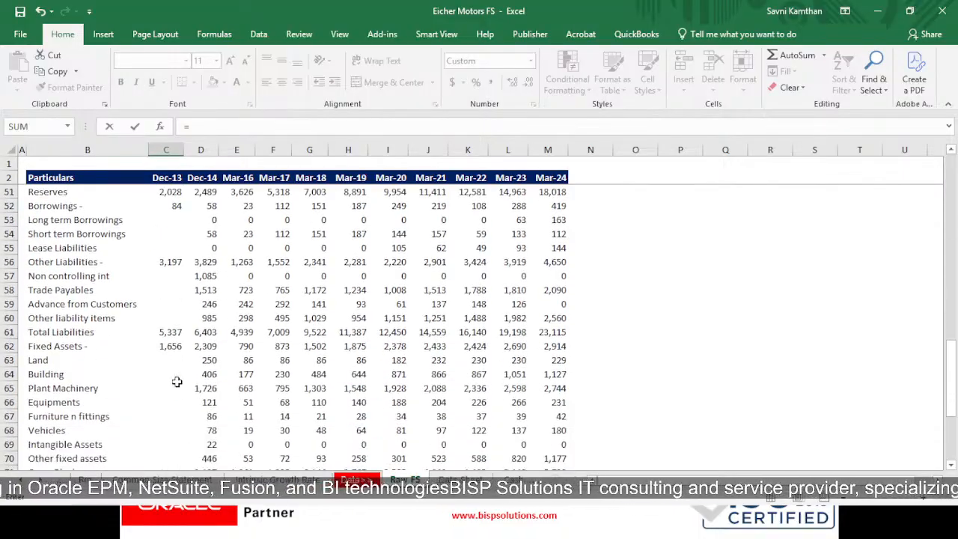
click(169, 361)
key(Return)
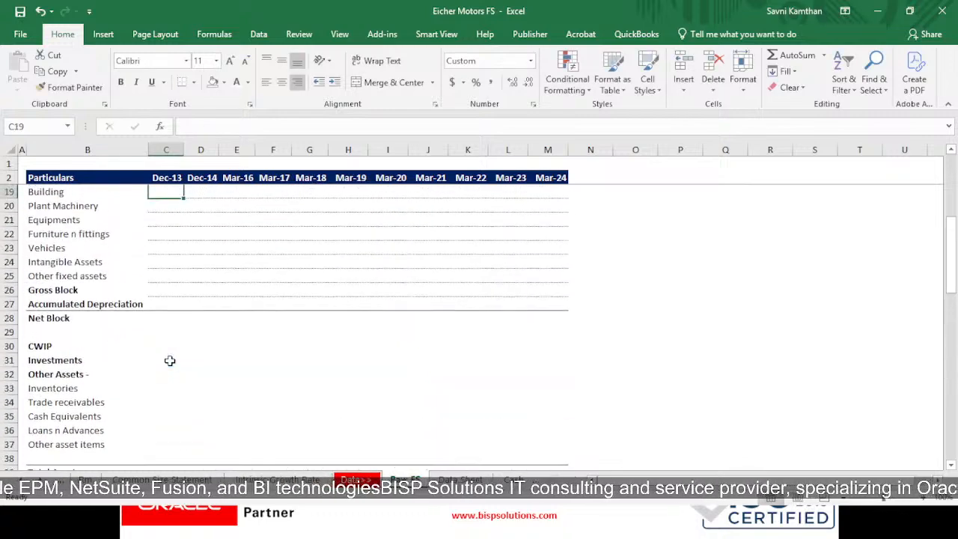
- Copy the =C63 link from C18 across through Mar-24 and down to Other fixed assets, filling C18:M25
key(Up)
key(ctrl+c)
key(shift+Right)
key(shift+Right)
key(shift+Right)
key(shift+Right)
key(shift+Right)
key(shift+Right)
key(shift+Right)
key(shift+Right)
key(shift+Right)
key(shift+Right)
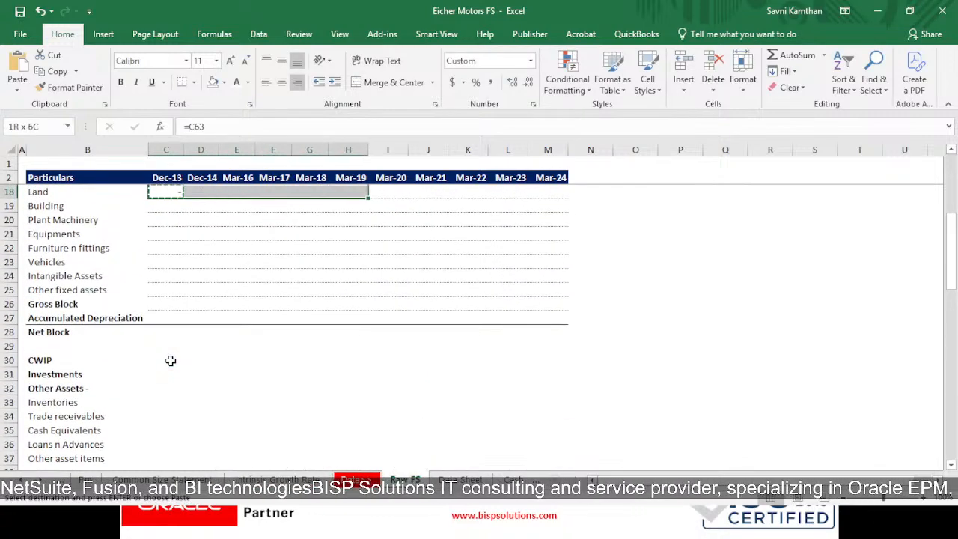
key(shift+Down)
key(shift+Down)
key(shift+Down)
key(shift+Down)
key(shift+Down)
key(shift+Down)
key(shift+Down)
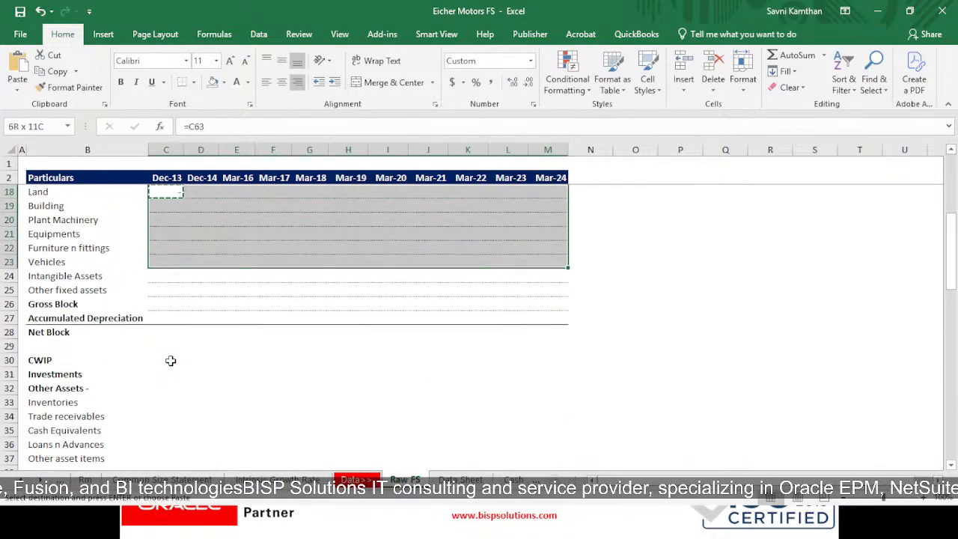
key(ctrl+v)
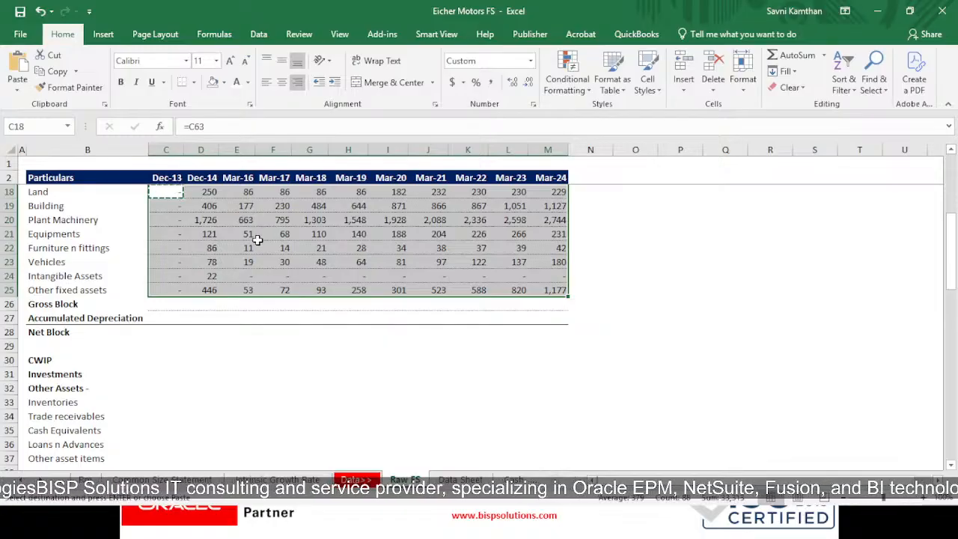
- Compare the linked fixed asset rows from Land to Other fixed assets with the pasted source rows
scroll(256, 240, up, 2)
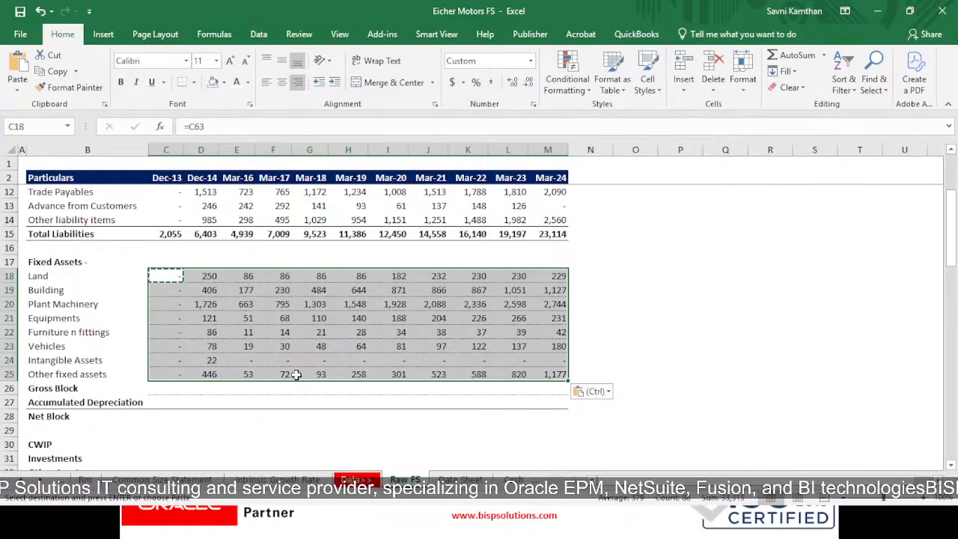
scroll(297, 389, down, 6)
scroll(289, 387, up, 2)
scroll(300, 349, up, 4)
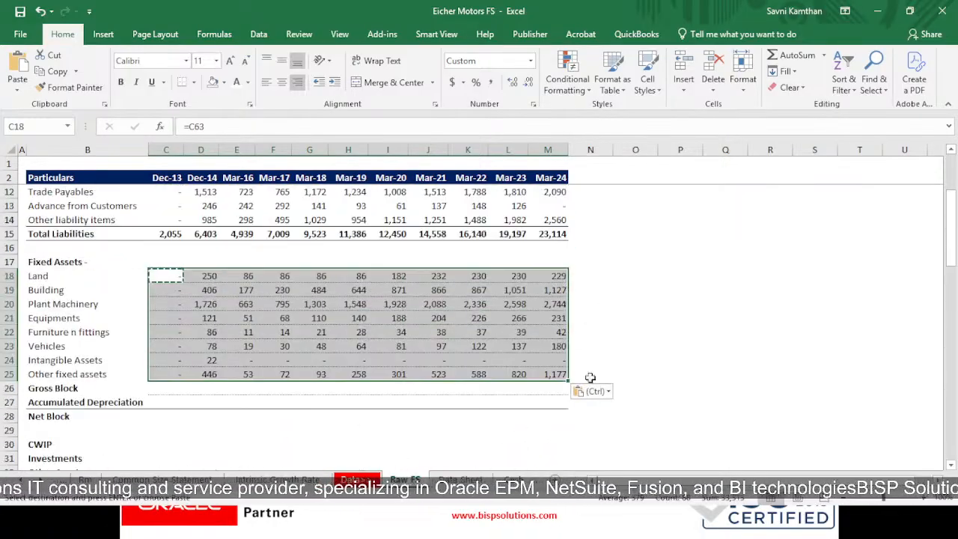
scroll(219, 424, down, 12)
scroll(220, 424, down, 3)
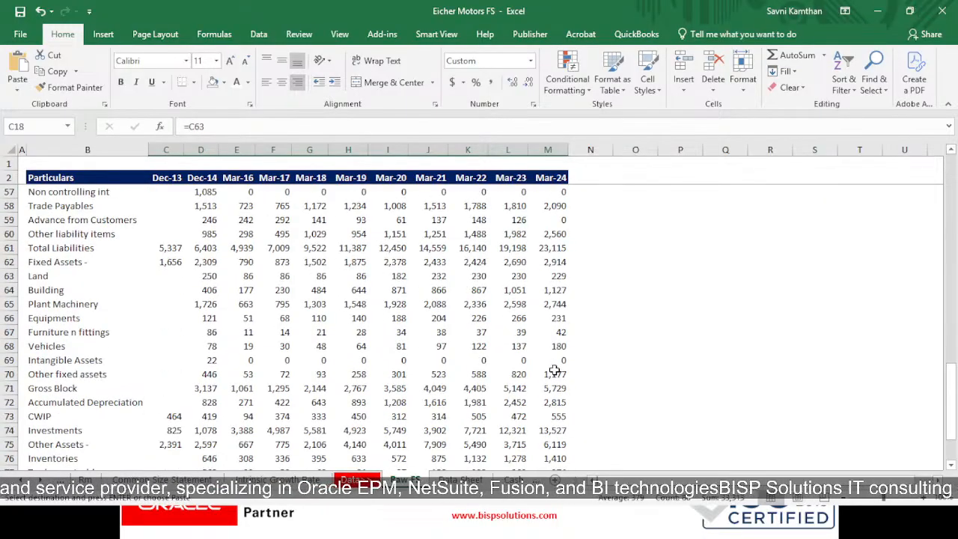
scroll(552, 356, up, 11)
key(ctrl+v)
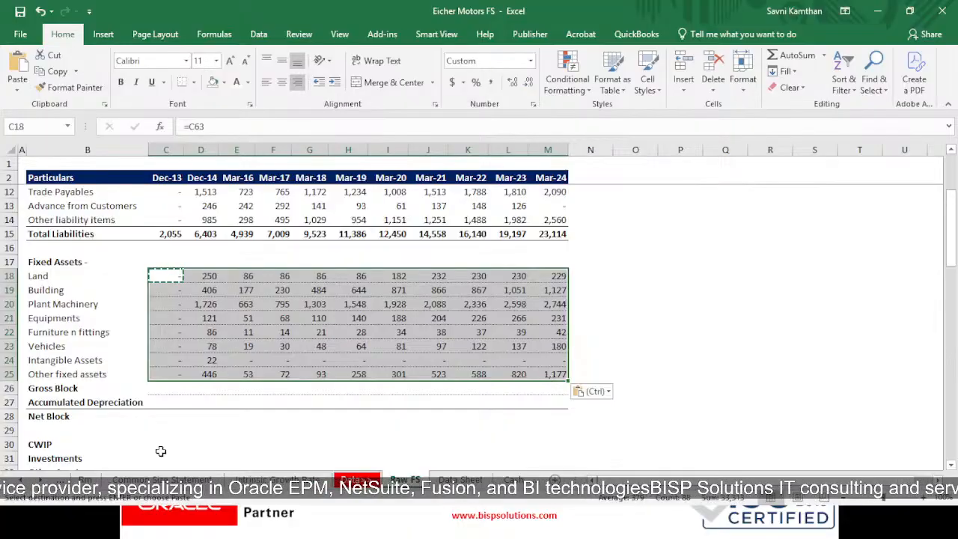
- Link the Dec-13 Gross Block cell C26 to the source Gross Block row with the formula =C71
click(167, 389)
scroll(445, 441, down, 1)
scroll(445, 441, down, 15)
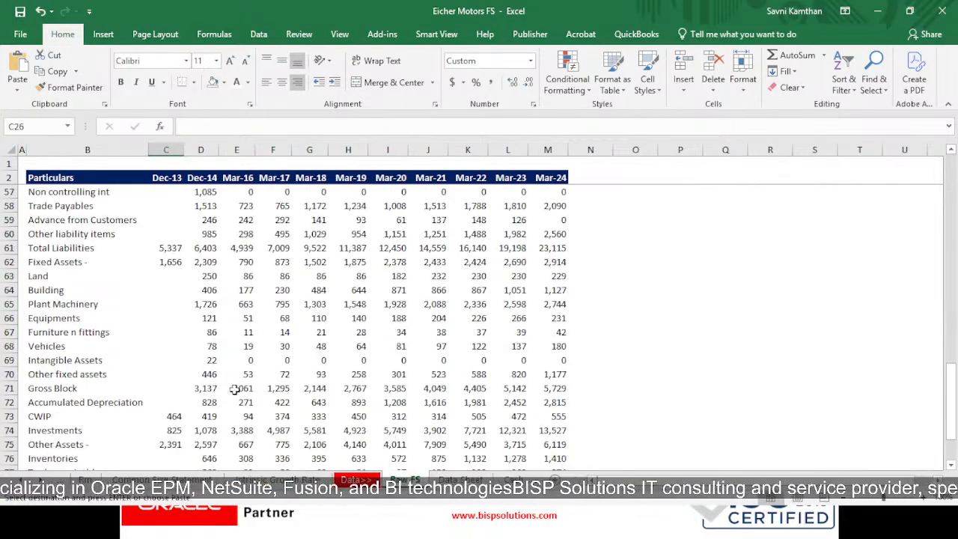
scroll(227, 378, up, 16)
scroll(198, 405, down, 2)
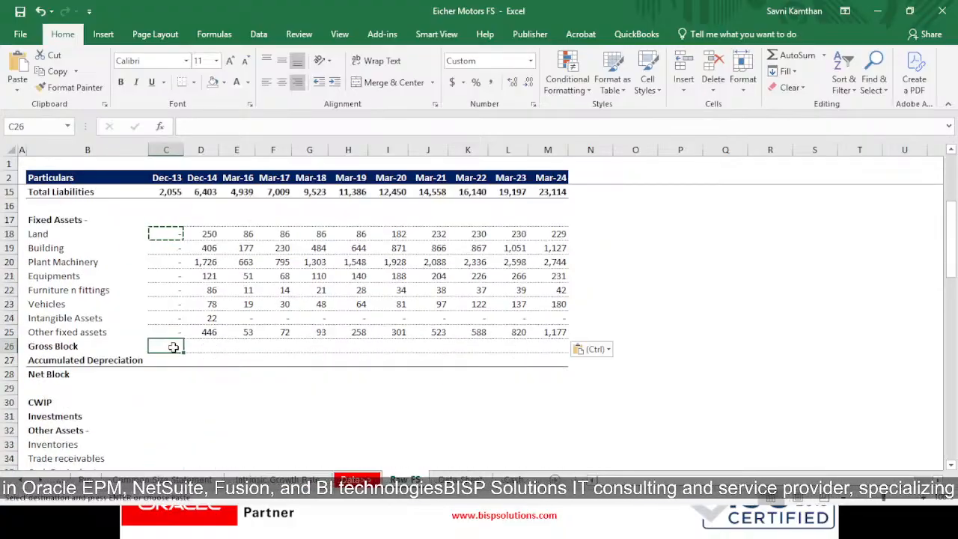
text(=)
key(Down)
key(Down)
key(Down)
key(Down)
key(Down)
key(Down)
key(Down)
key(Down)
key(Down)
key(Down)
key(Down)
key(Down)
key(Down)
key(Down)
key(Down)
key(Down)
key(Down)
key(Down)
key(Down)
key(Down)
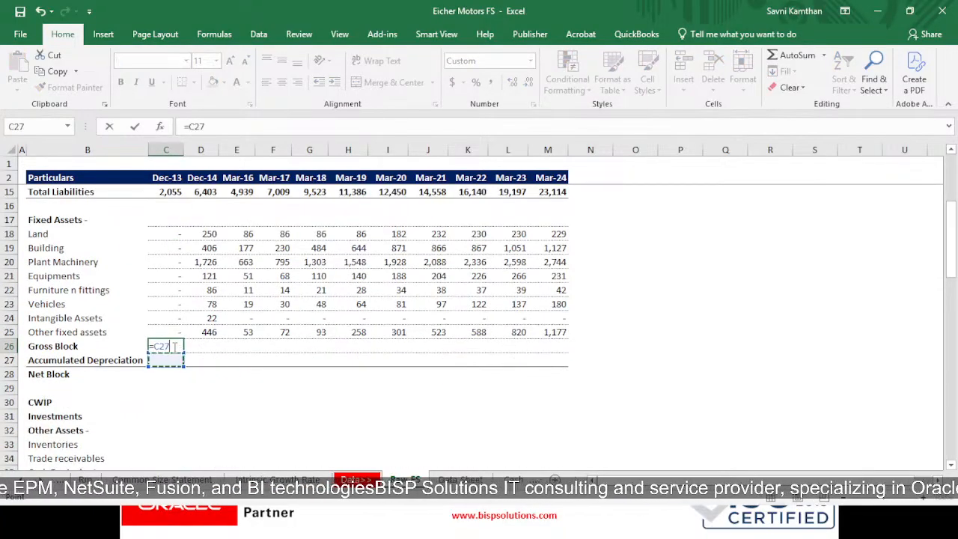
key(Down)
key(Down)
key(Down)
key(Down)
key(Down)
key(Down)
key(Down)
key(Down)
key(Down)
key(Down)
key(Down)
key(Down)
key(Down)
key(Down)
key(Down)
key(Down)
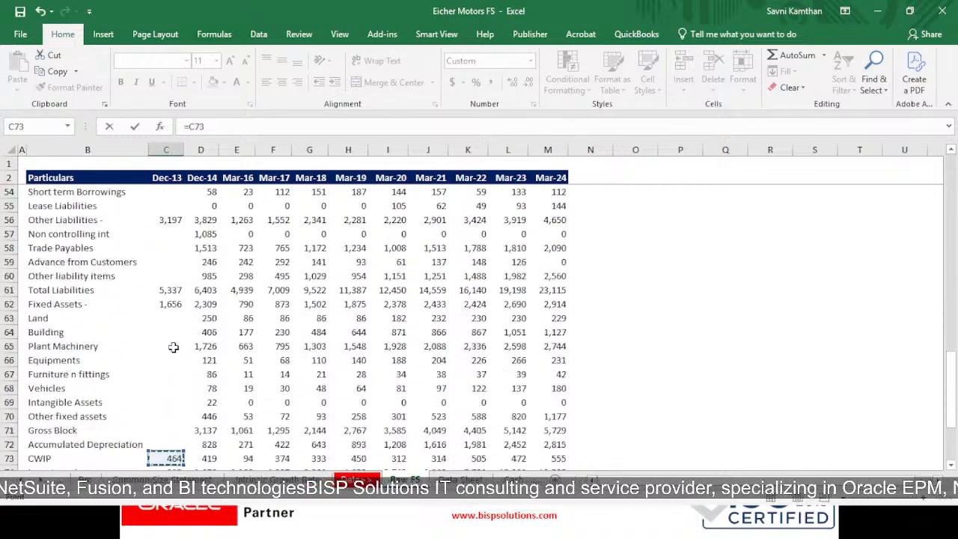
key(Up)
key(Up)
key(Up)
key(Up)
key(ctrl+Return)
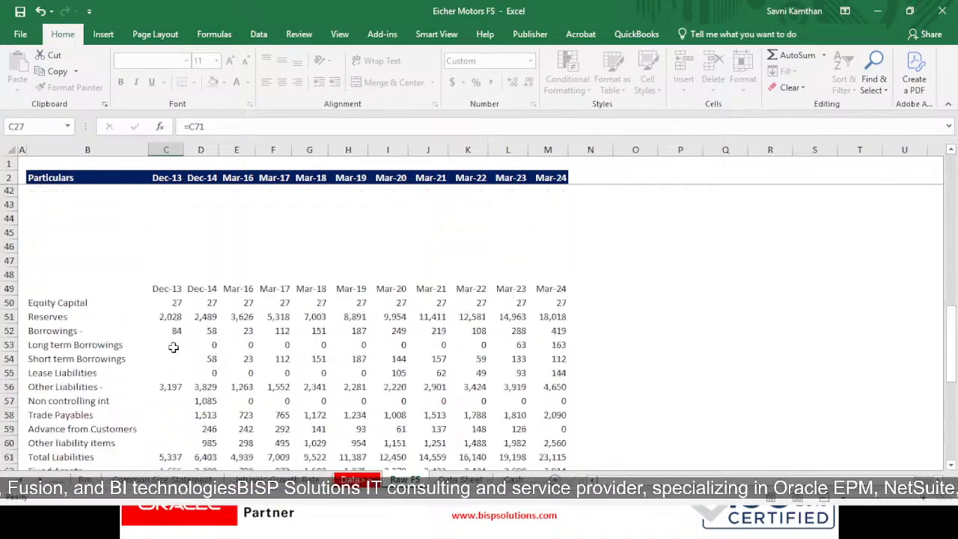
- Copy the =C71 link from C26 across the Gross Block row through Mar-24 in M26
key(ctrl+c)
key(shift+Right)
key(shift+Right)
key(shift+Right)
key(shift+Right)
key(shift+Right)
key(shift+Right)
key(shift+Right)
key(shift+Right)
key(shift+Right)
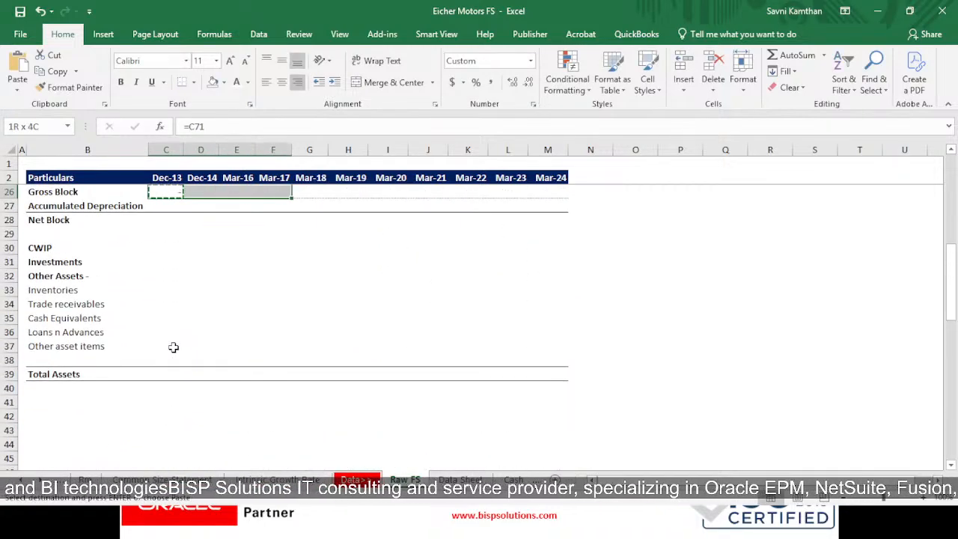
key(shift+Right)
key(ctrl+v)
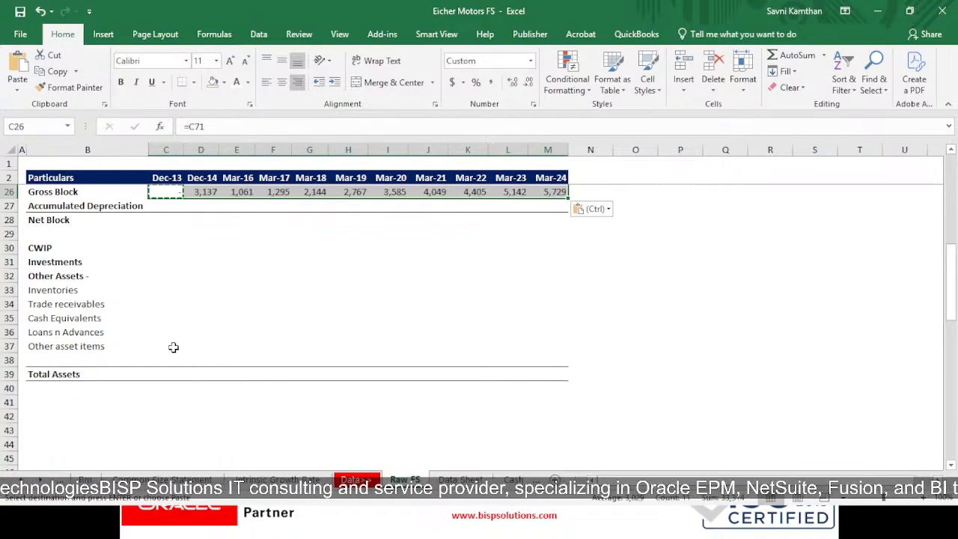
key(Escape)
- Enter a negative link to the source Accumulated Depreciation in the Dec-13 cell C27 with the formula =-C72
scroll(197, 307, up, 1)
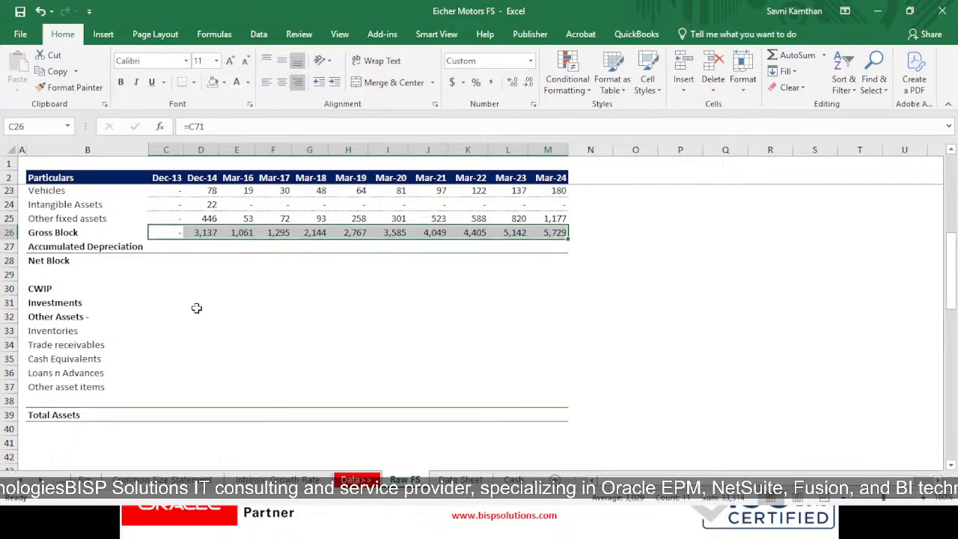
click(168, 250)
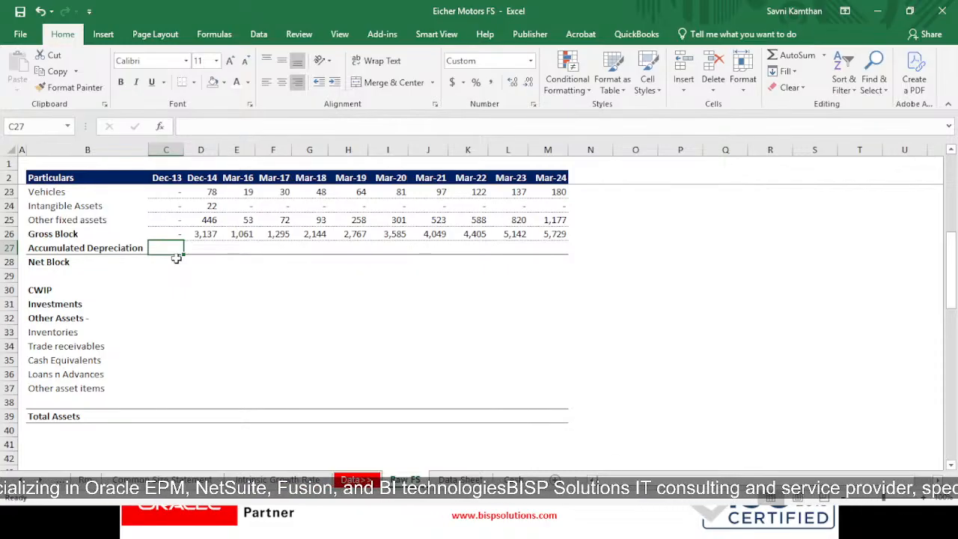
text(=-)
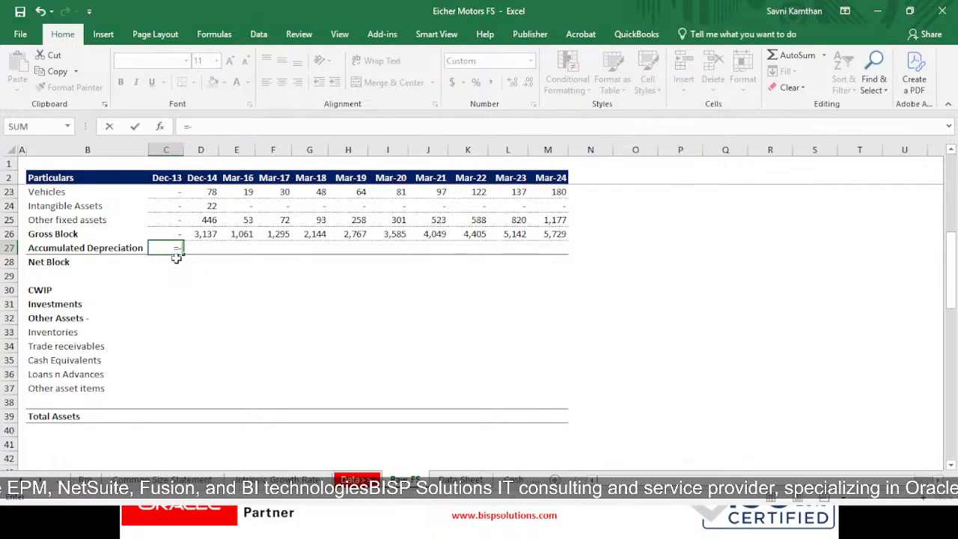
scroll(177, 269, down, 13)
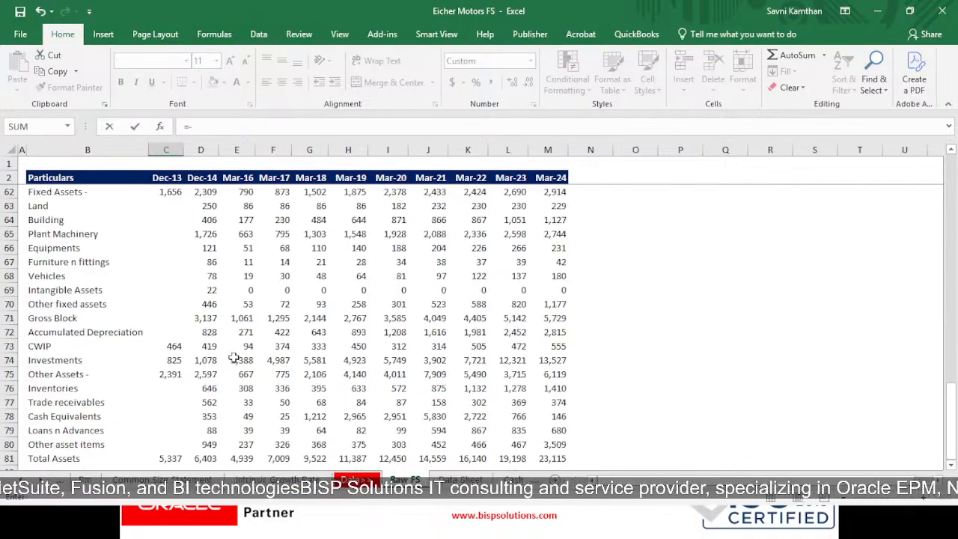
click(180, 331)
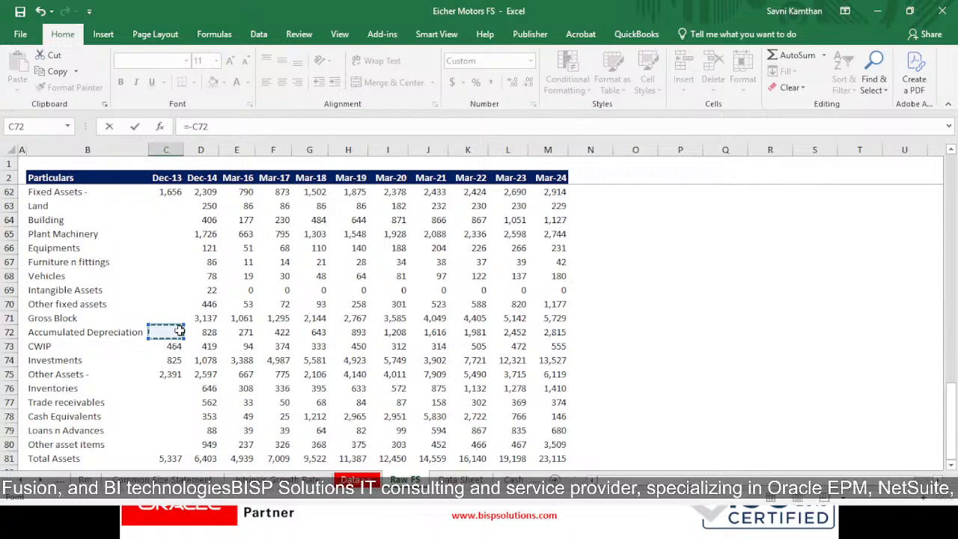
key(ctrl+Return)
- Copy the =-C72 formula from C27 across the Accumulated Depreciation row through Mar-24 in M27
key(ctrl+c)
key(shift+Right)
key(shift+Right)
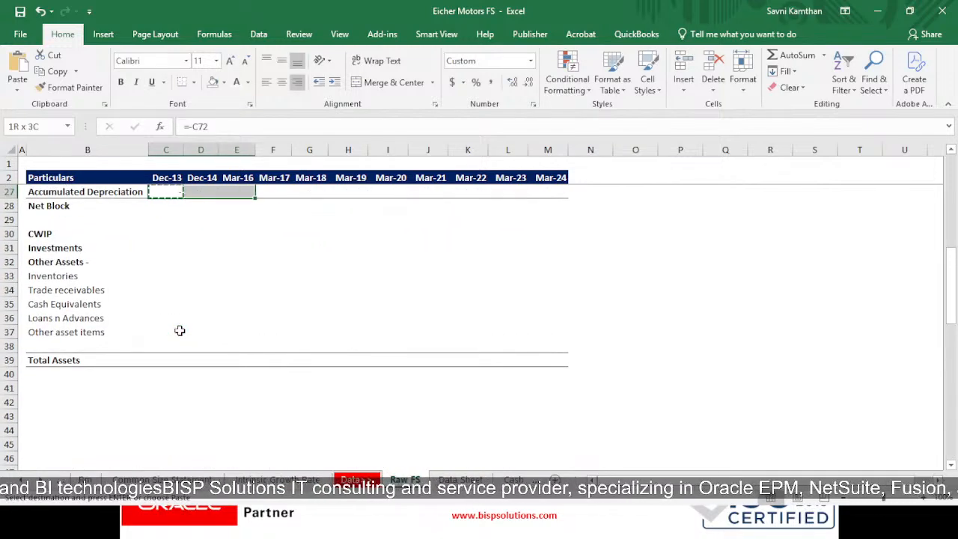
key(shift+Right)
key(shift+Right)
key(shift+Right)
key(shift+Right)
key(shift+Right)
key(shift+Right)
key(shift+Right)
key(shift+Right)
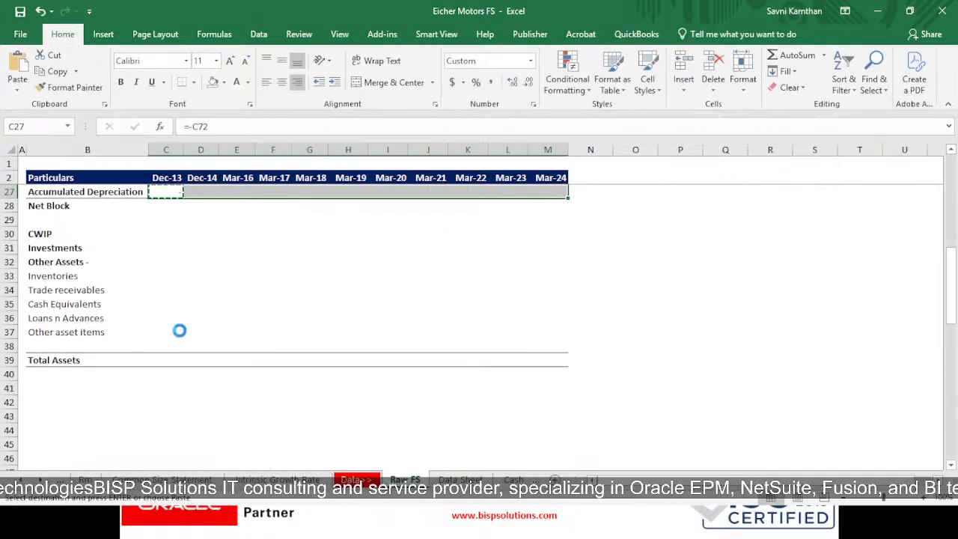
key(ctrl+v)
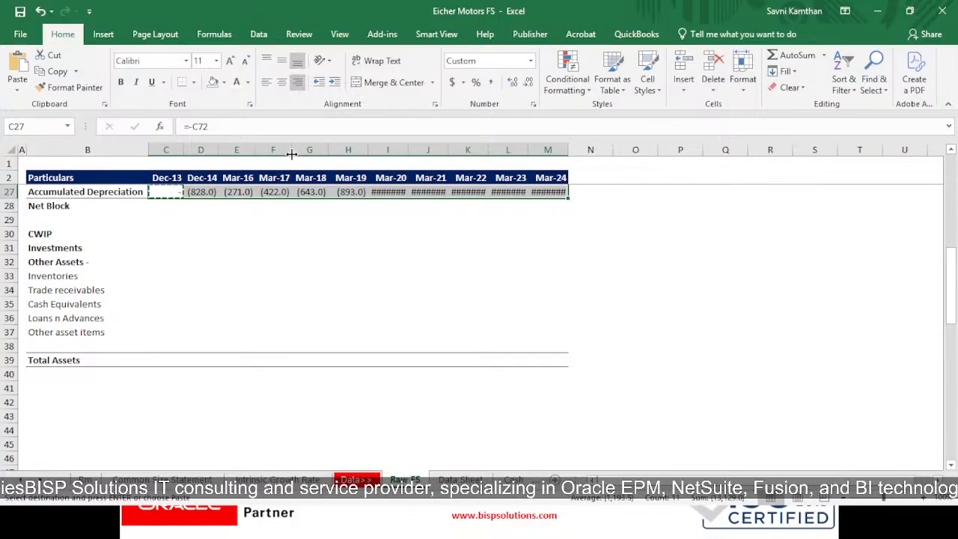
- Autofit the widths of the Mar-23, Mar-24 and Mar-22 columns to their contents
double_click(527, 151)
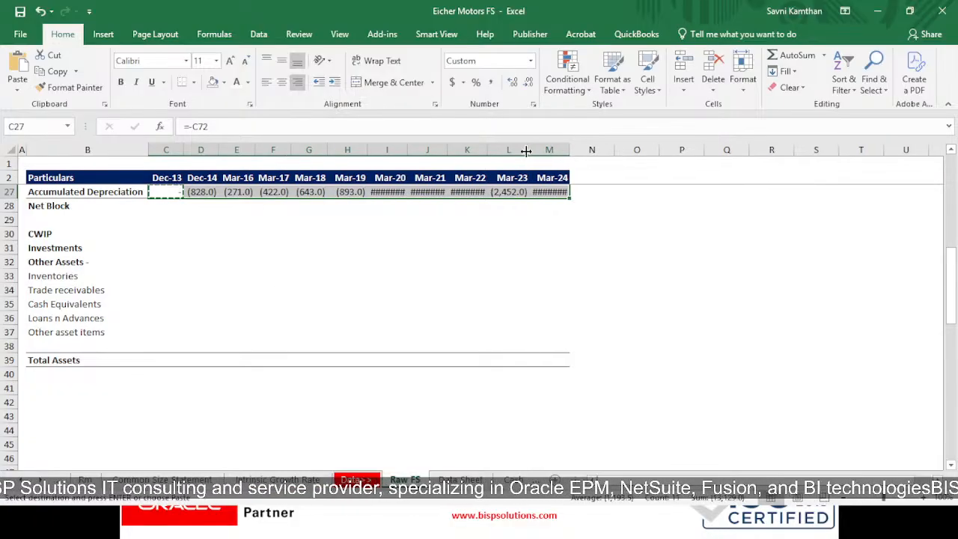
double_click(571, 150)
double_click(488, 149)
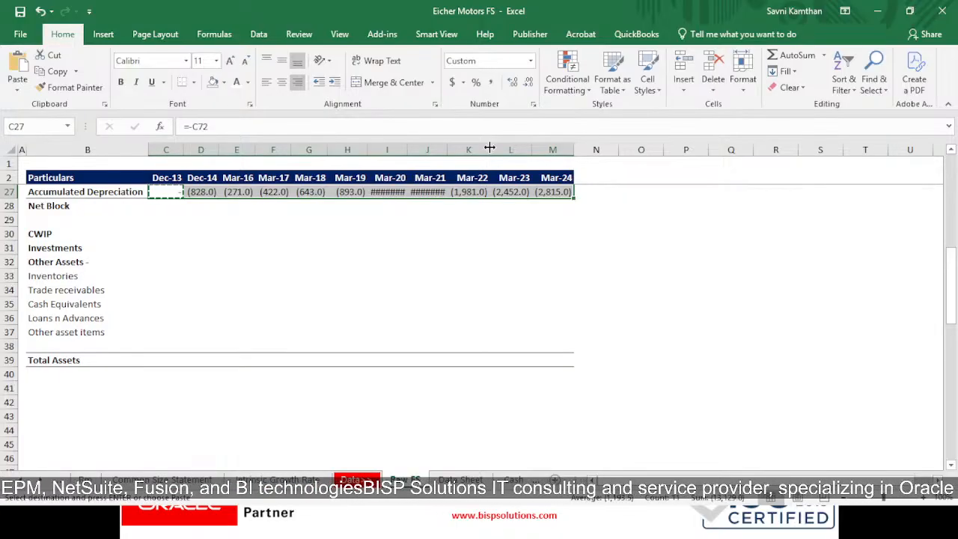
- Undo the column width changes and the negative Accumulated Depreciation formulas in row 27
key(ctrl+z)
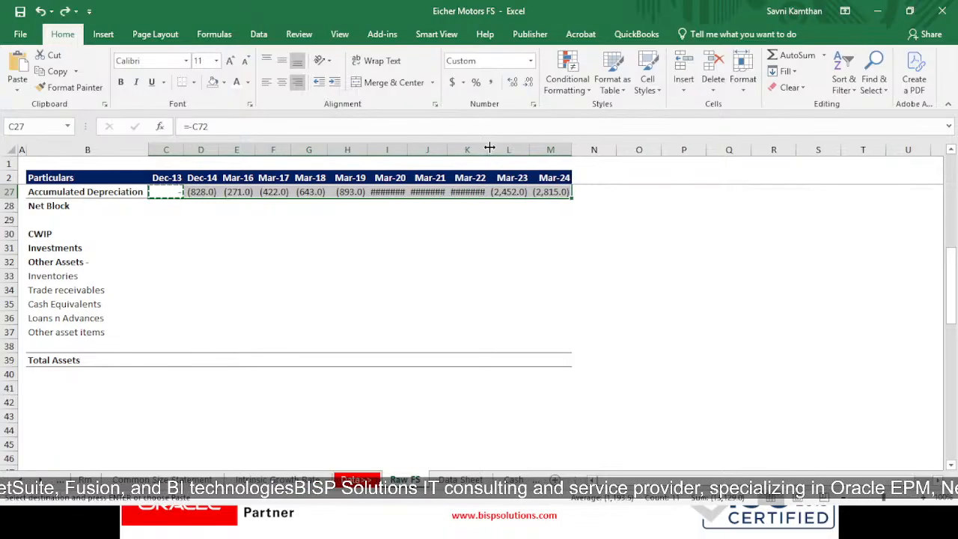
key(ctrl+z)
key(ctrl+z)
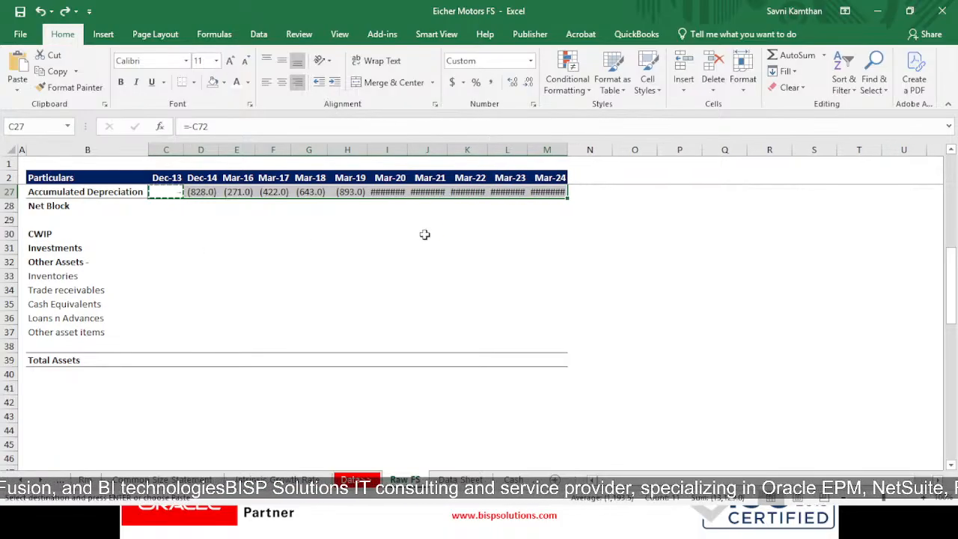
key(ctrl+z)
- Link the Dec-13 Accumulated Depreciation cell C27 to the source figure with the formula =C72
scroll(168, 200, up, 3)
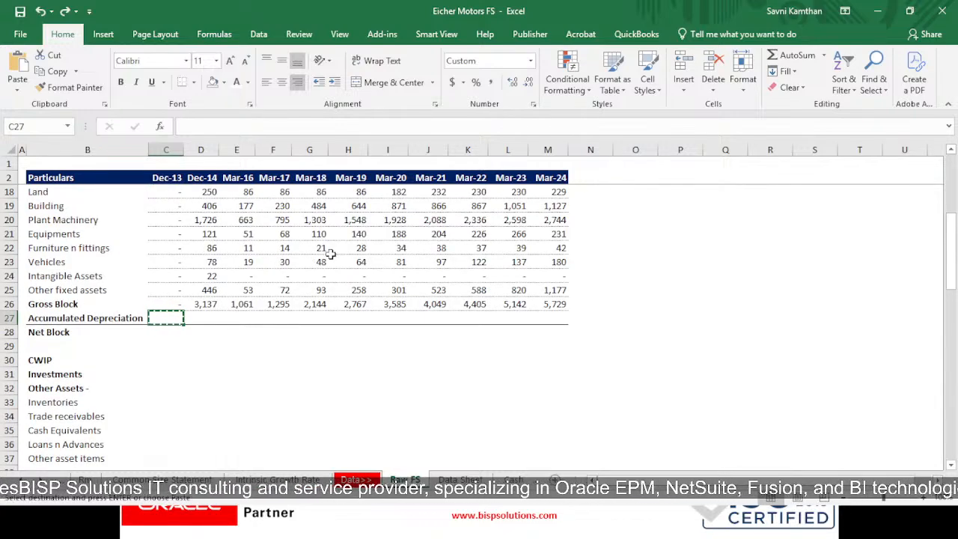
text(=)
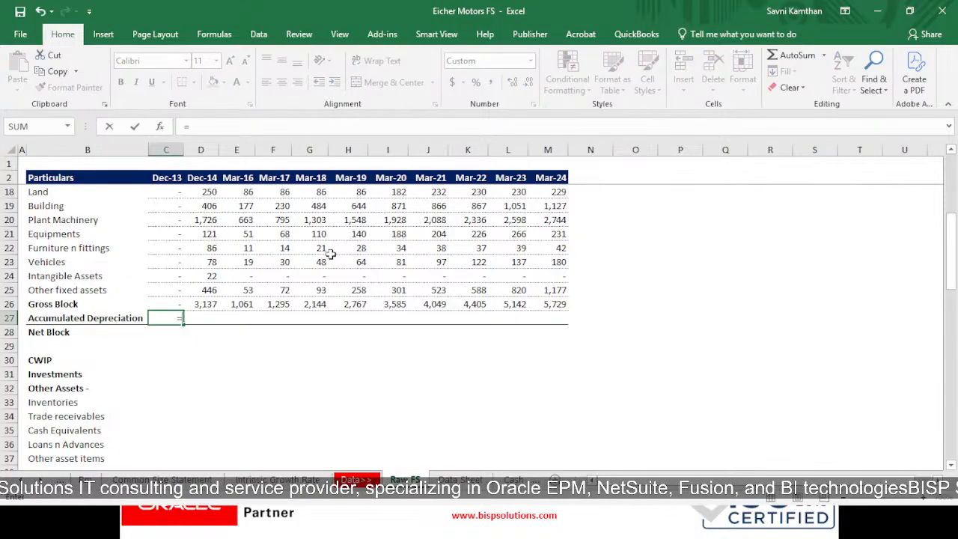
scroll(330, 255, down, 16)
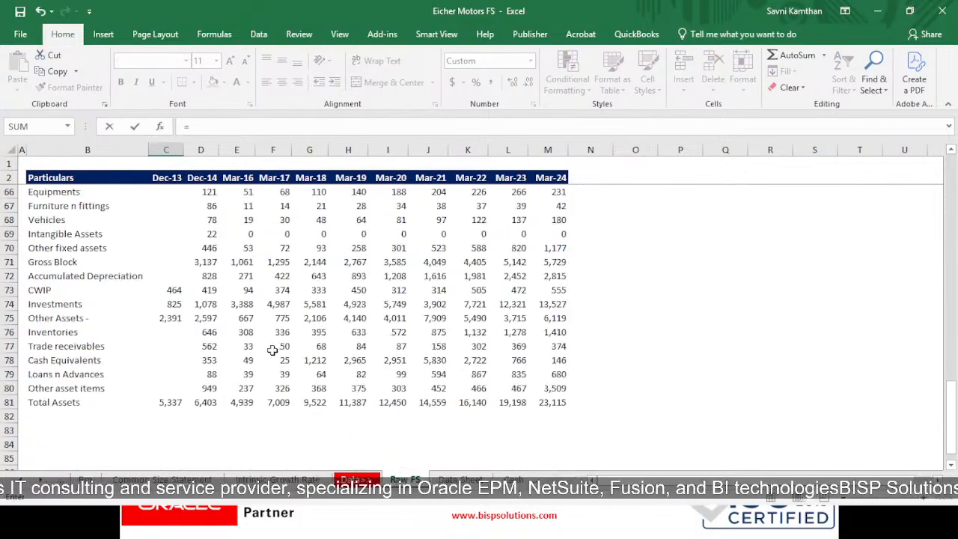
click(177, 275)
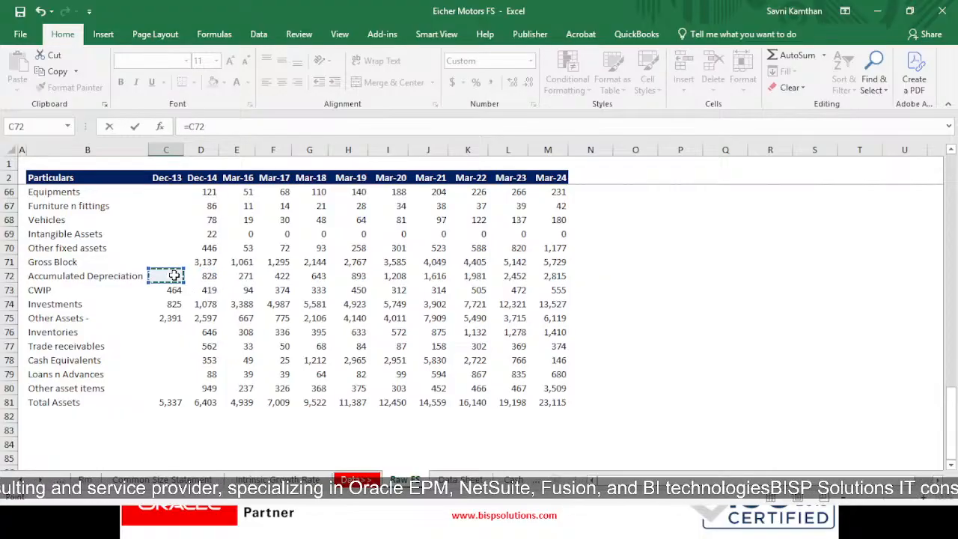
key(Return)
- Copy the =C72 formula from C27 across the Accumulated Depreciation row through Mar-24 in M27
key(ctrl+c)
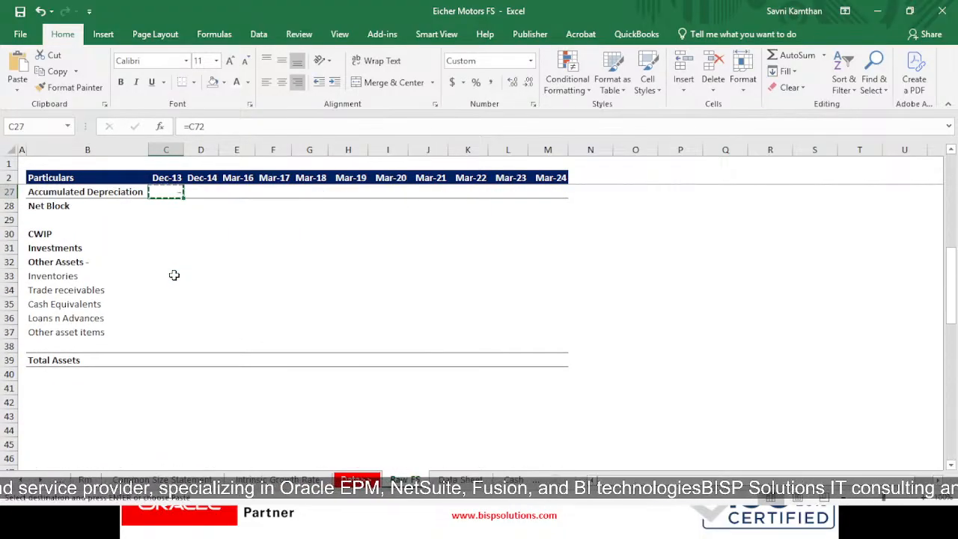
key(shift+Right)
key(shift+Right)
key(shift+Right)
key(shift+Right)
key(shift+Right)
key(shift+Right)
key(shift+Right)
key(shift+Right)
key(shift+Right)
key(shift+Right)
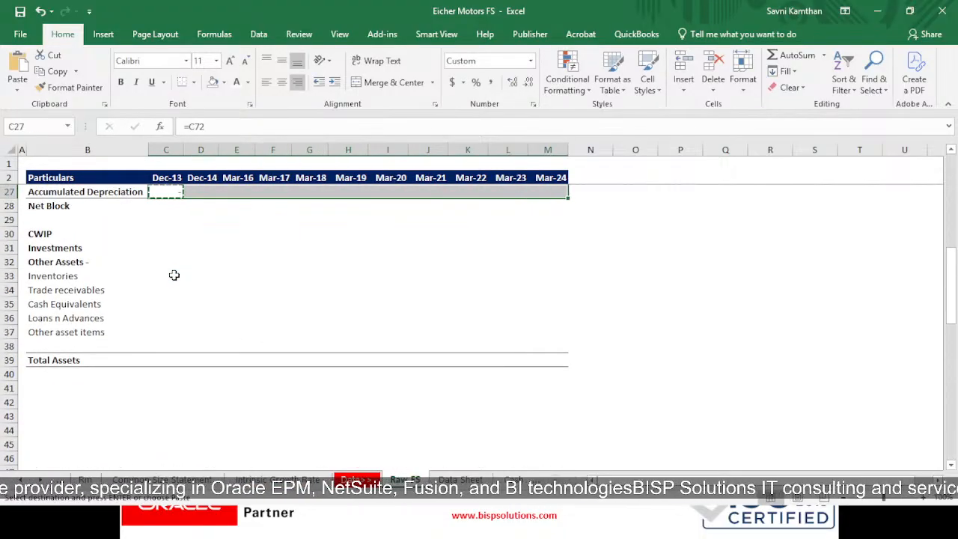
key(ctrl+v)
- Clear all linked figures from the formatted statement, from Equity Capital through Total Assets in C4:M39
scroll(174, 275, up, 8)
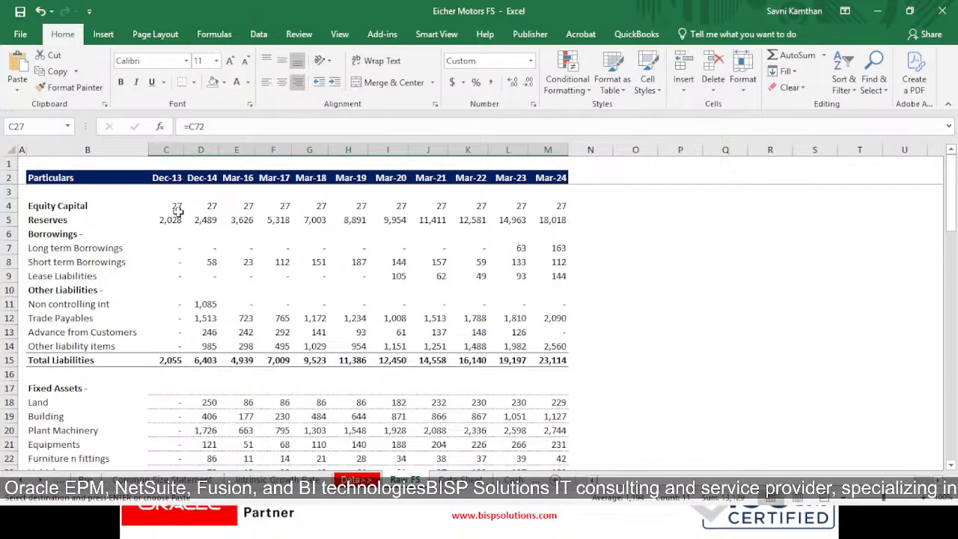
mouse_move(171, 206)
mouse_down()
mouse_move(389, 222)
mouse_move(565, 453)
mouse_move(567, 500)
mouse_move(558, 178)
mouse_move(535, 483)
mouse_move(522, 426)
mouse_move(567, 350)
mouse_up()
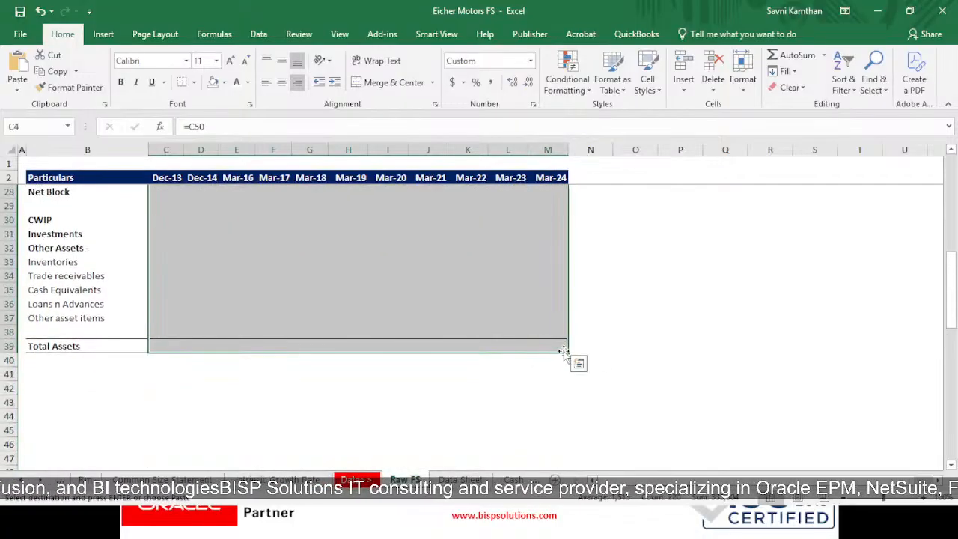
scroll(561, 391, up, 6)
- Try pasting the whole source balance sheet block C50:M81 into the statement from C4, and undo the paste
scroll(479, 394, down, 12)
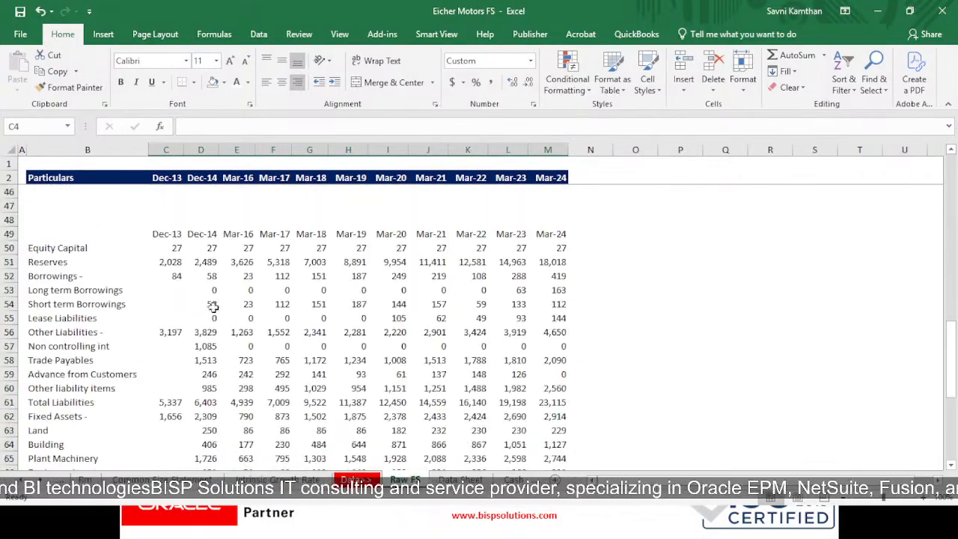
drag(161, 248, 554, 276)
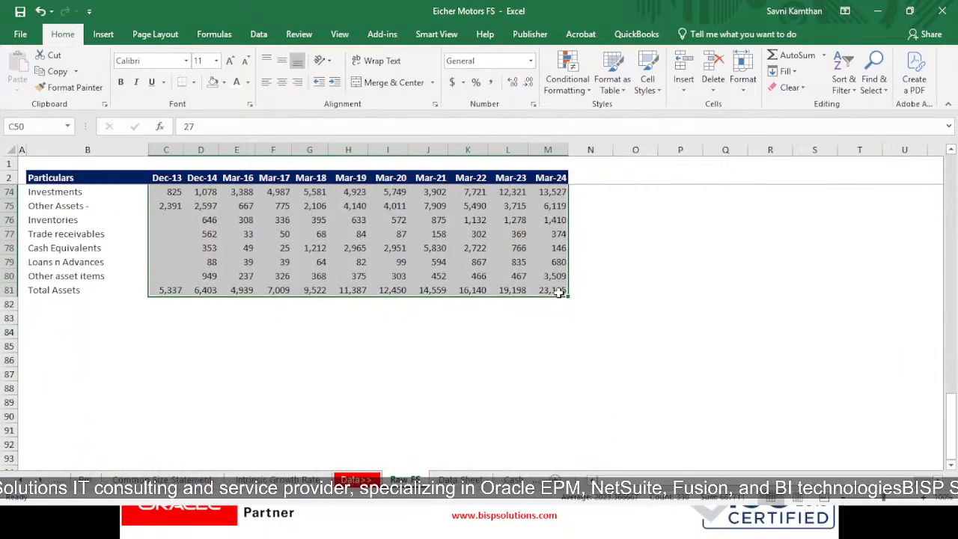
key(ctrl+c)
scroll(384, 287, up, 14)
scroll(383, 287, up, 10)
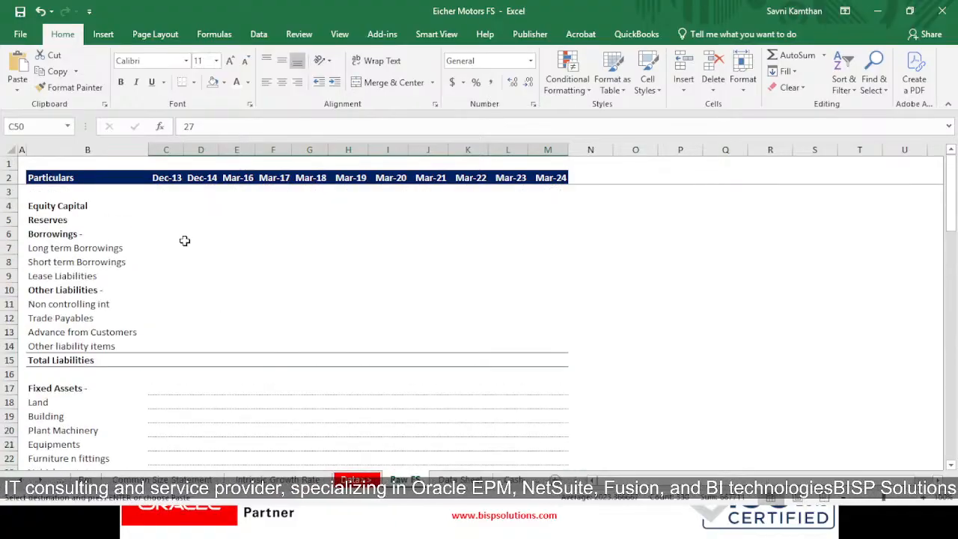
click(176, 209)
key(ctrl+v)
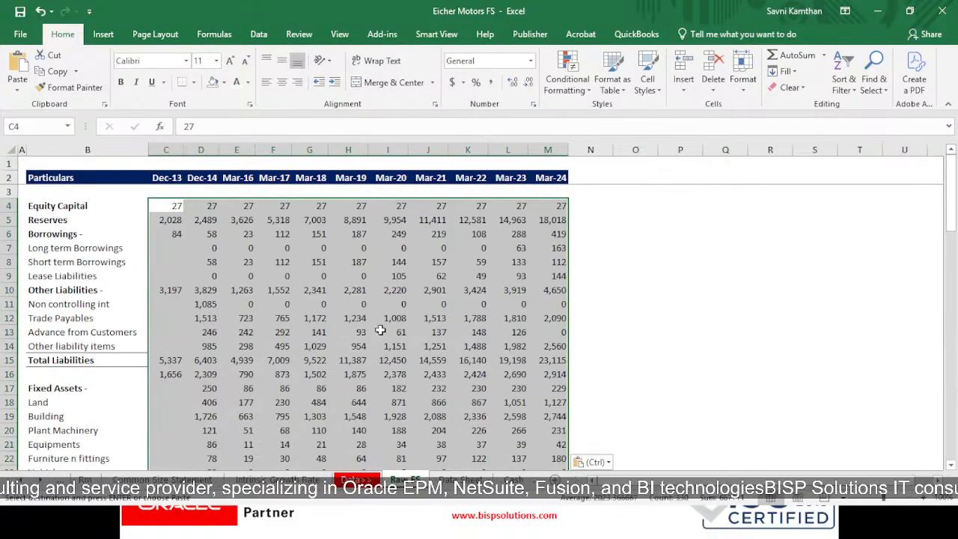
scroll(464, 350, down, 4)
scroll(607, 310, down, 4)
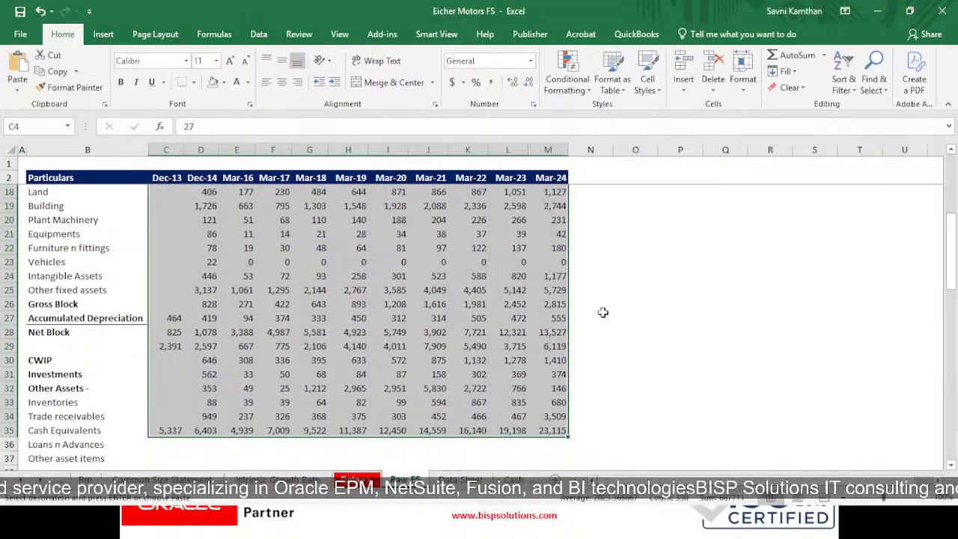
scroll(566, 349, up, 4)
scroll(566, 349, up, 4)
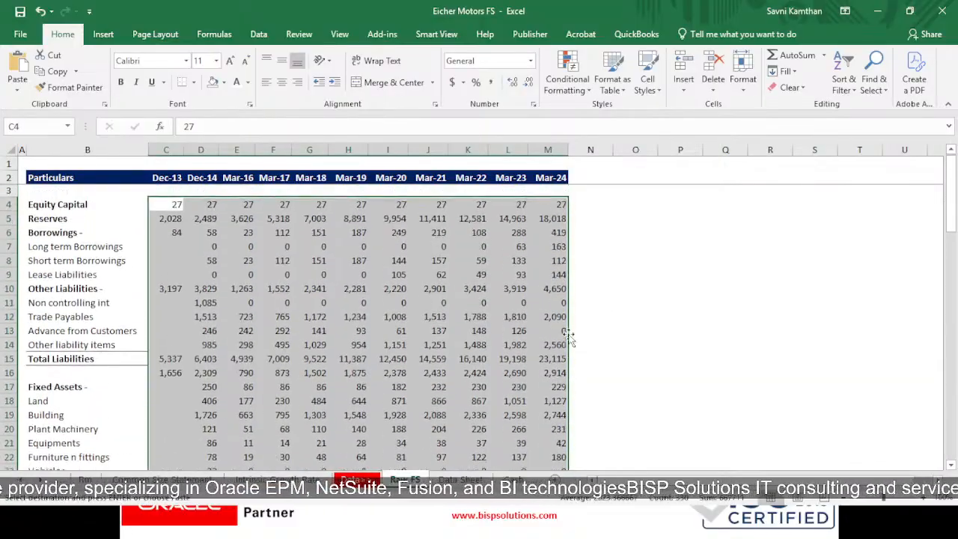
key(ctrl+z)
click(660, 302)
- Copy the source Equity Capital and Reserves figures in C50:M51 into the statement from C4
scroll(471, 342, down, 14)
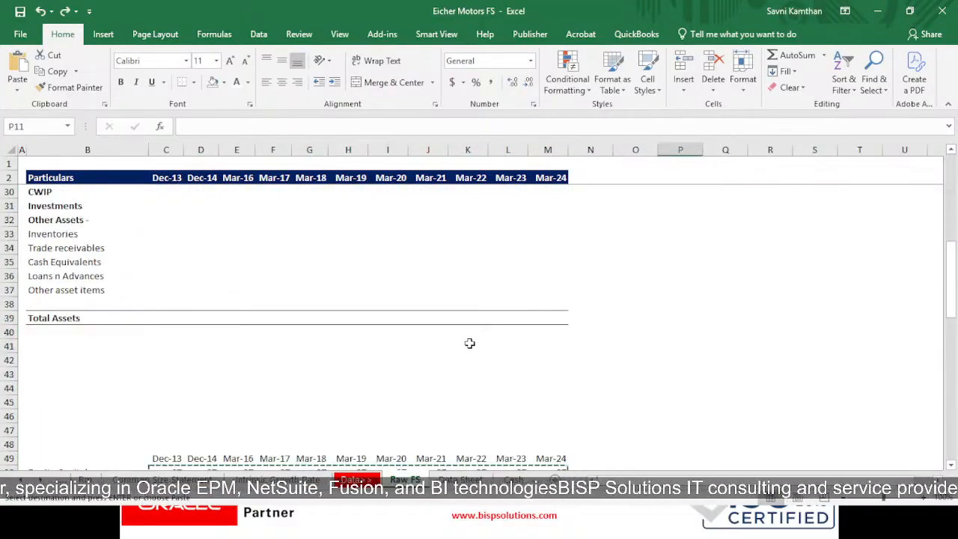
click(176, 332)
drag(172, 304, 554, 321)
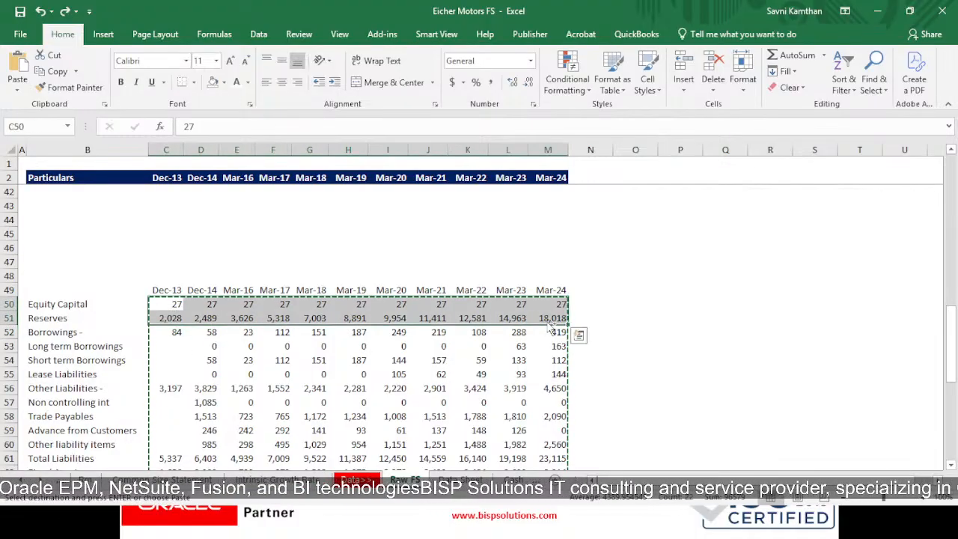
scroll(269, 267, up, 13)
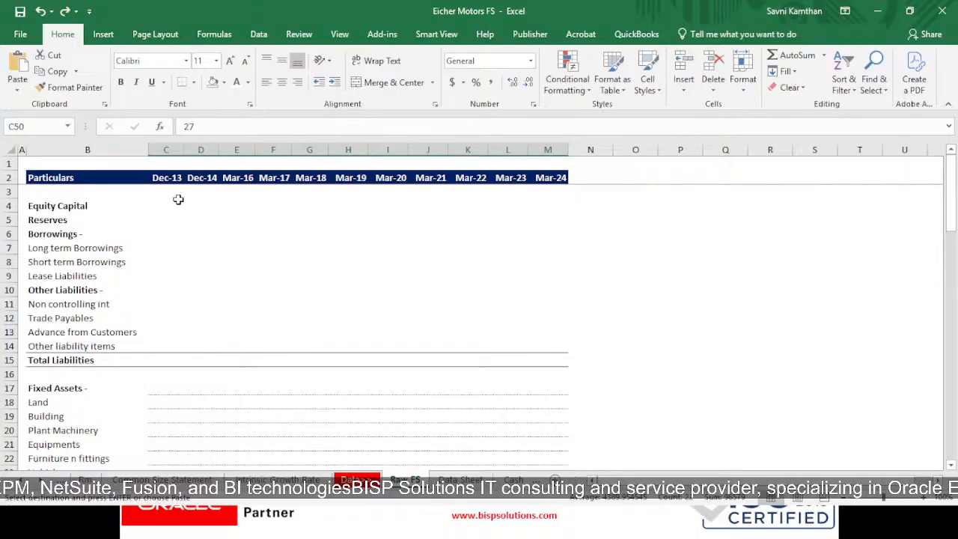
click(179, 201)
key(ctrl+v)
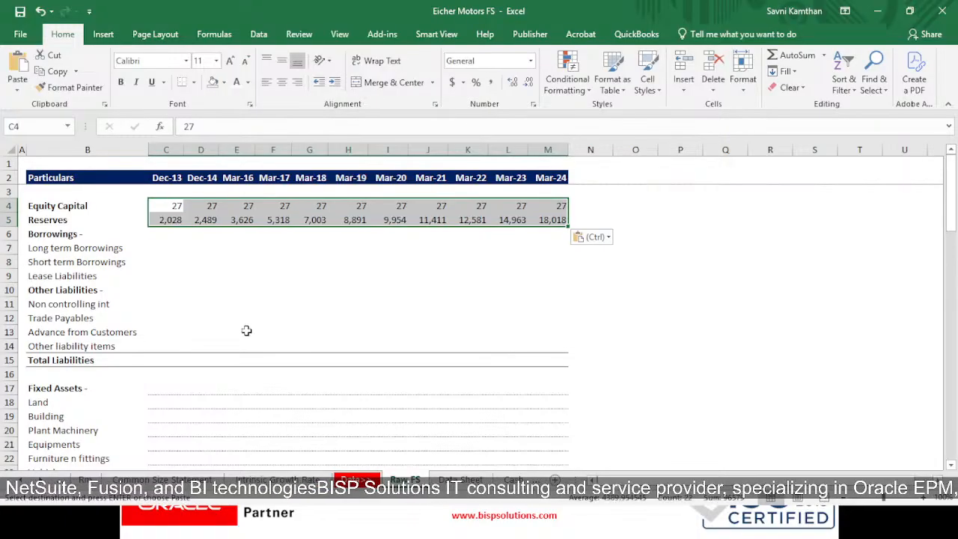
- Copy the source long-term, short-term and lease borrowing figures in C53:M55 into the statement from C7
click(158, 246)
scroll(321, 360, down, 16)
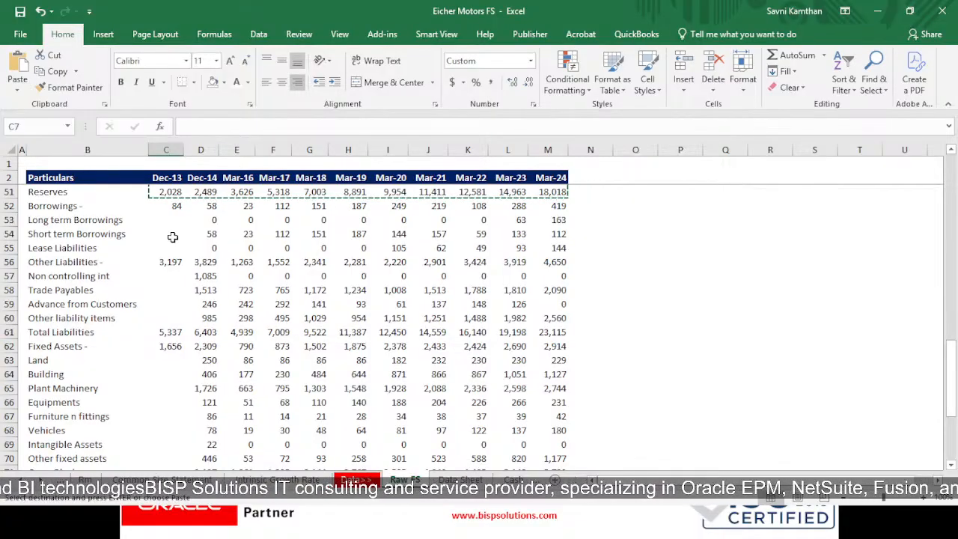
drag(166, 219, 544, 250)
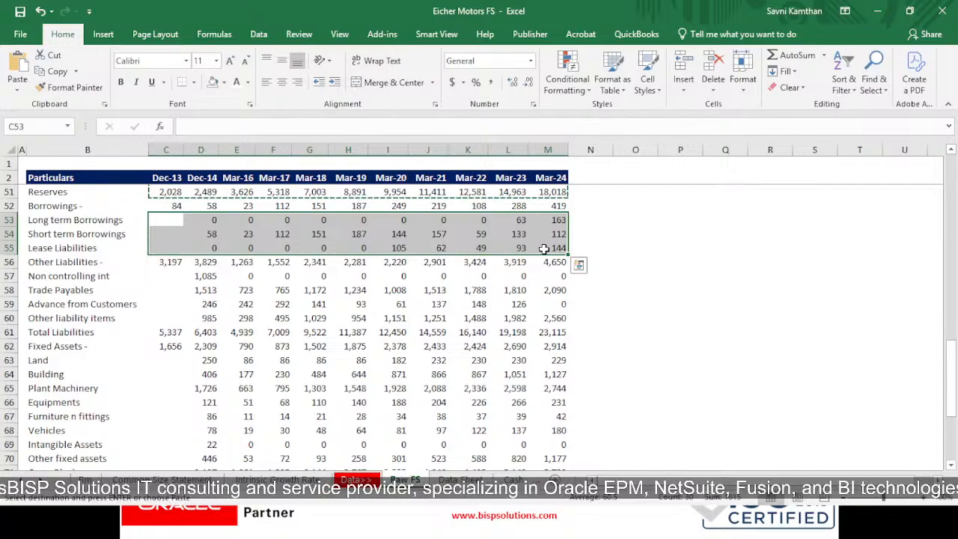
scroll(364, 338, up, 16)
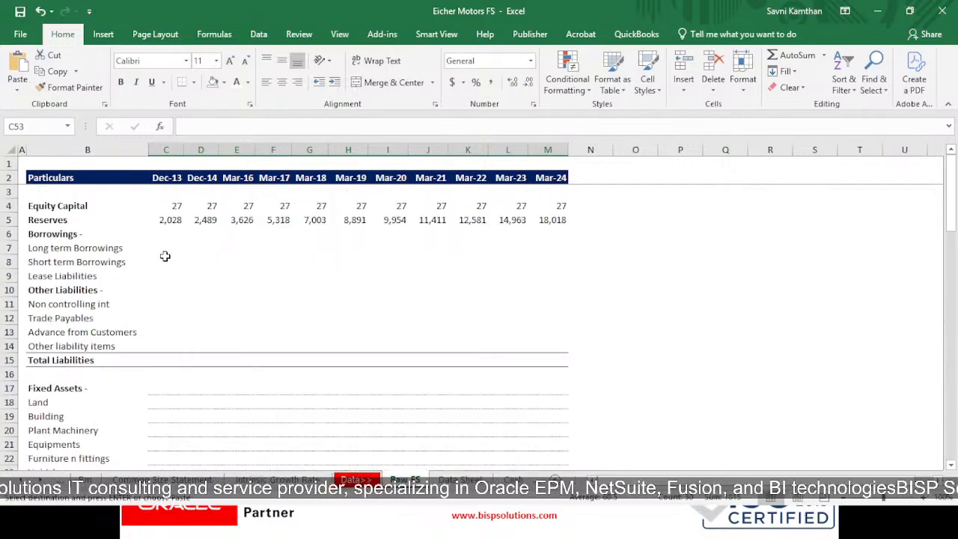
click(177, 253)
key(ctrl+v)
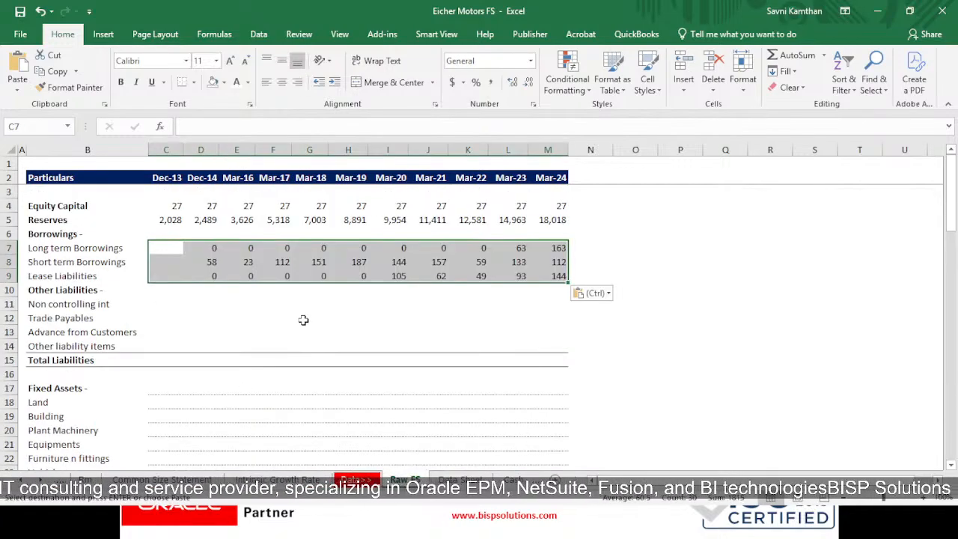
- Copy the four source Other Liabilities detail rows, C57:M60, into the statement from C11
scroll(300, 322, down, 7)
scroll(267, 357, up, 7)
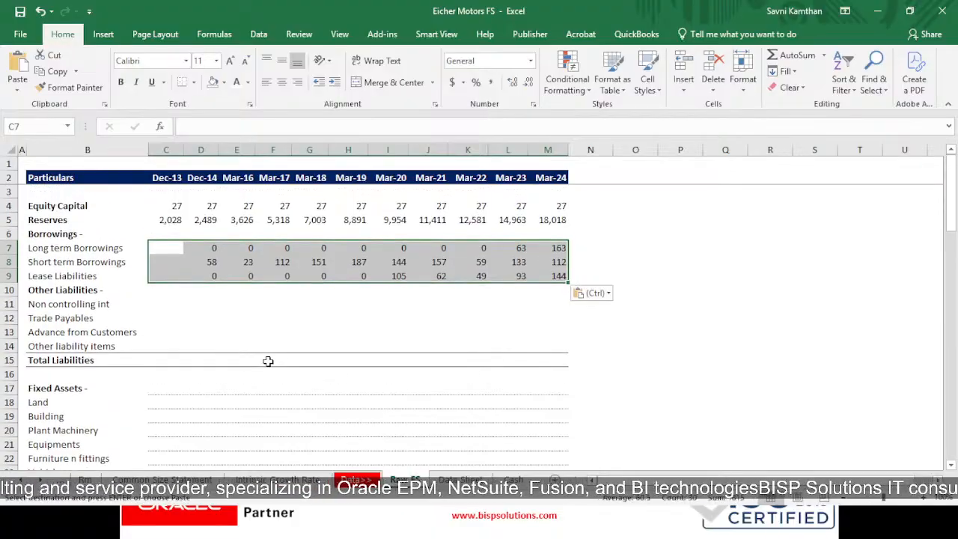
scroll(268, 361, down, 17)
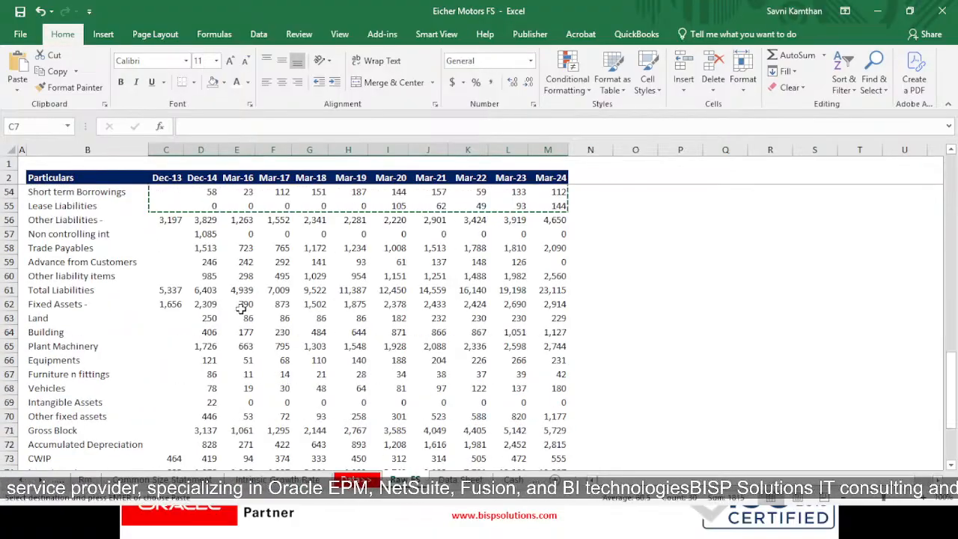
scroll(241, 308, up, 3)
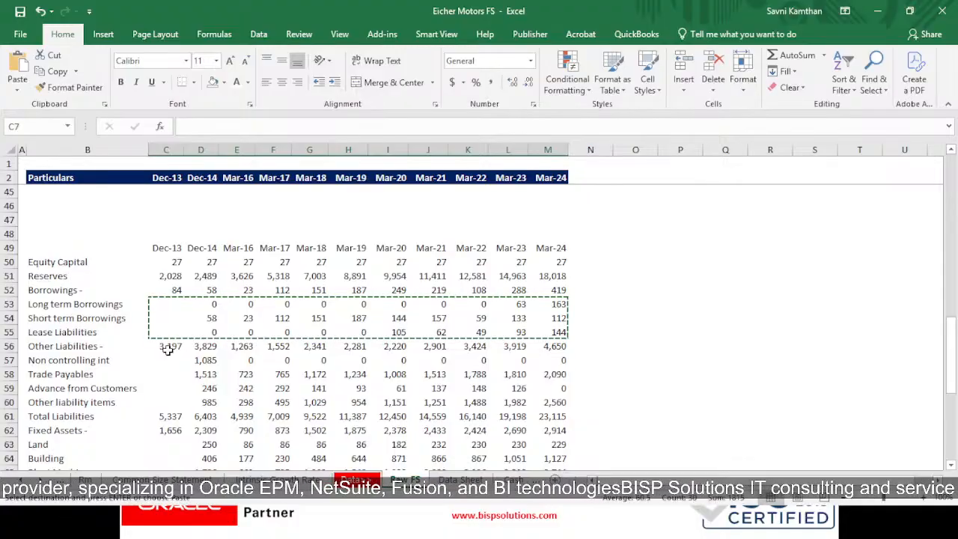
drag(167, 357, 540, 402)
key(ctrl+c)
scroll(244, 329, up, 14)
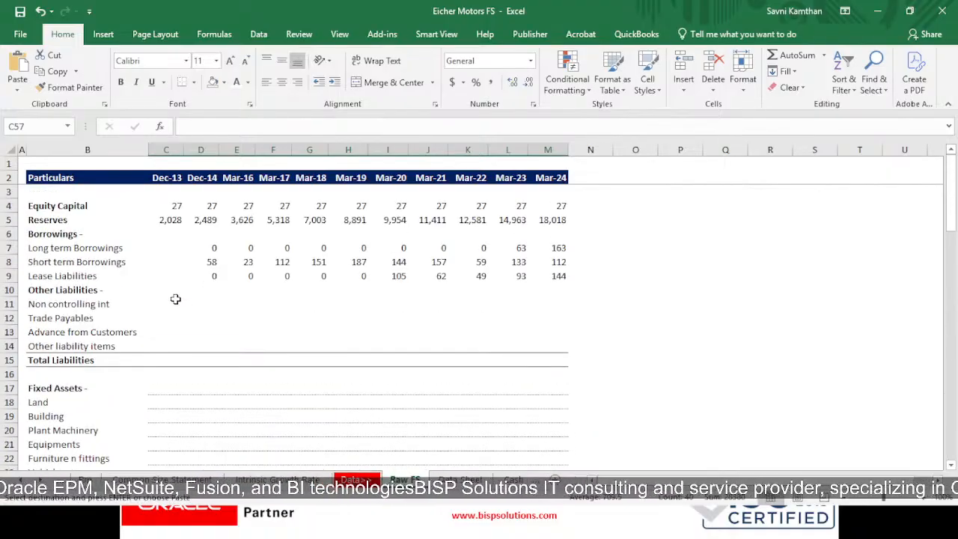
click(181, 303)
key(ctrl+v)
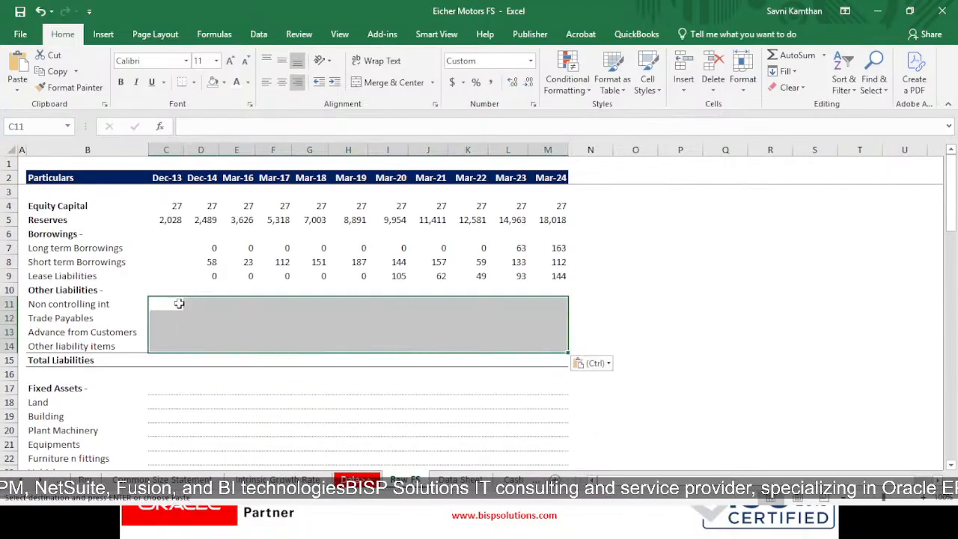
- Total the Dec-13 liabilities in C15 with the formula =SUM(C4:C14)
click(175, 356)
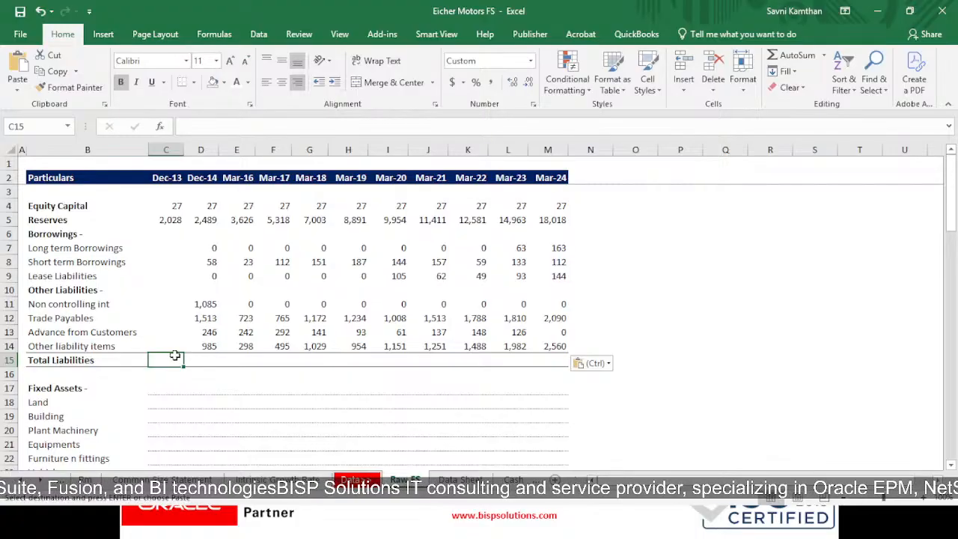
key(alt+equal)
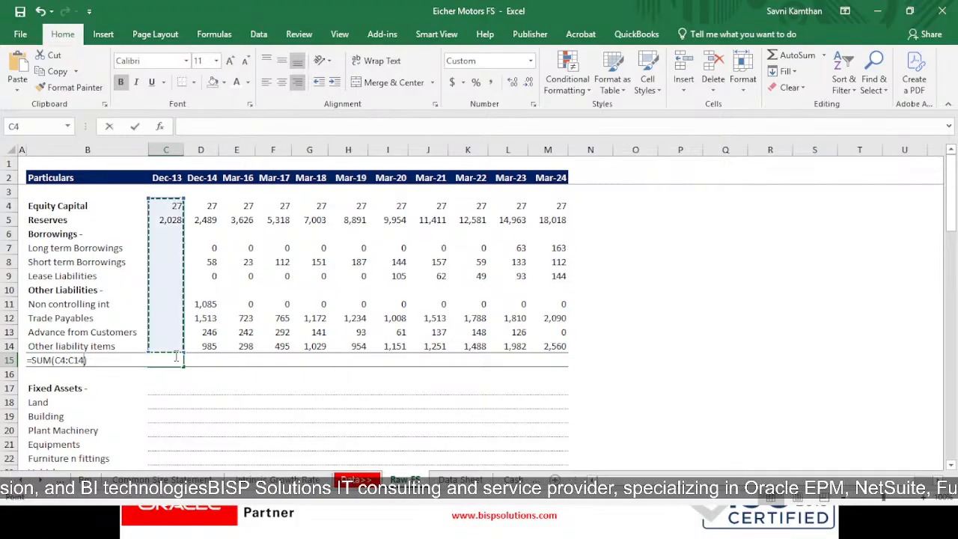
key(Return)
- Copy the Total Liabilities sum from C15 across the row through Mar-24 in M15
click(175, 356)
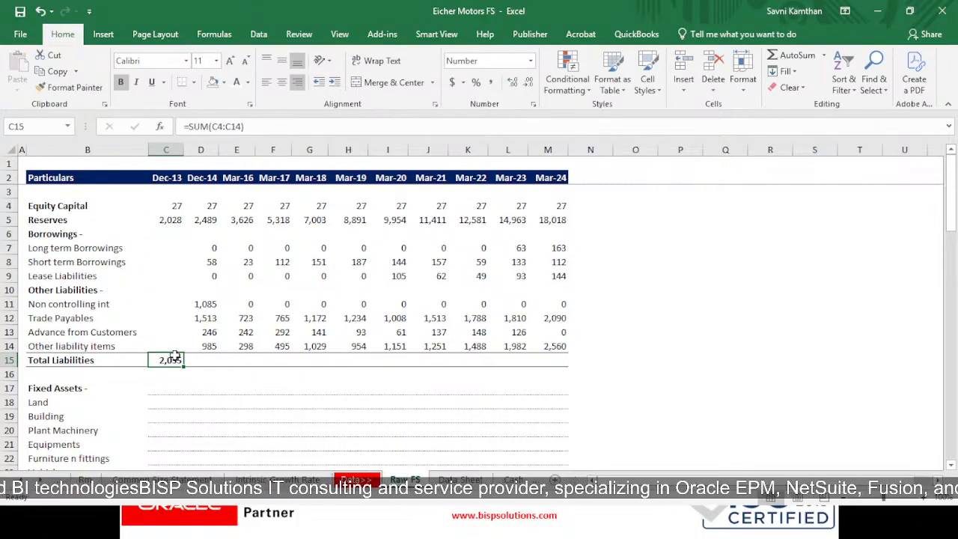
key(ctrl+c)
key(shift+Right)
key(shift+Right)
key(shift+Right)
key(shift+Right)
key(shift+Right)
key(shift+Right)
key(shift+Right)
key(shift+Right)
key(shift+Right)
key(shift+Right)
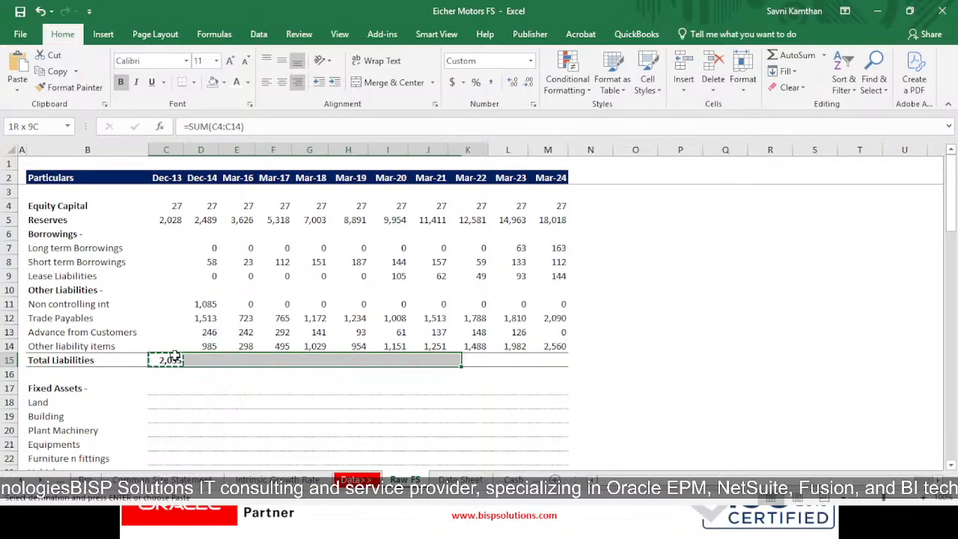
key(Return)
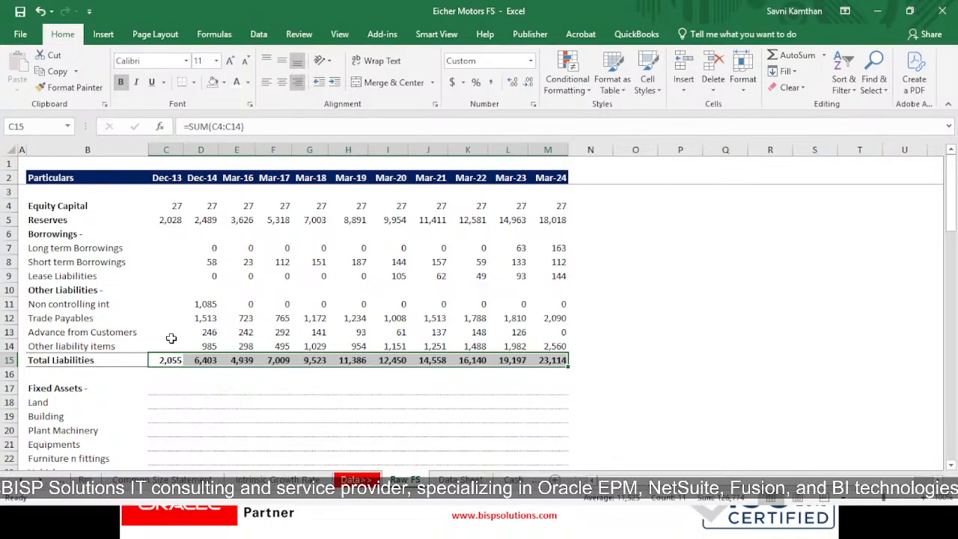
- Format the equity and liabilities figures in C4:M15 with the custom number format #,##0_);(#,##0)
drag(161, 200, 555, 360)
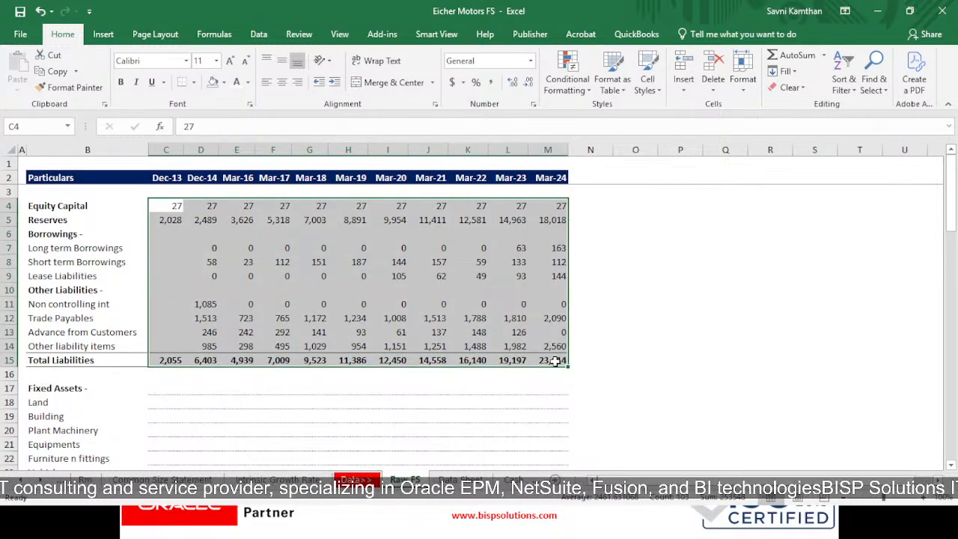
key(ctrl+1)
click(450, 37)
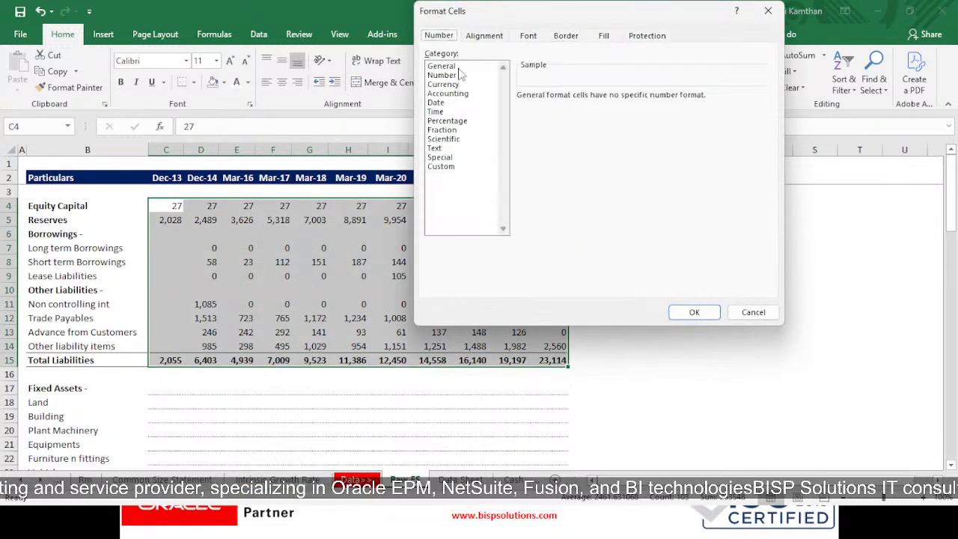
click(446, 167)
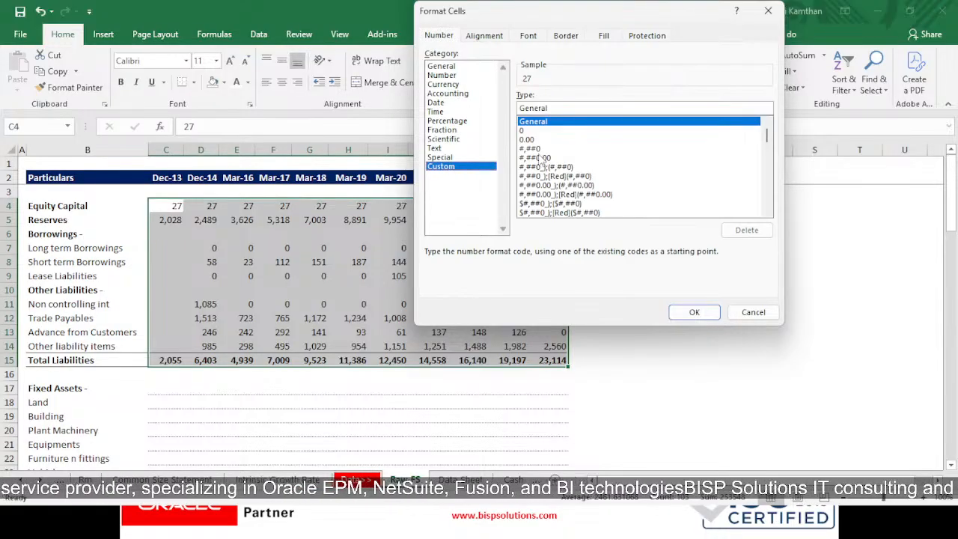
click(557, 169)
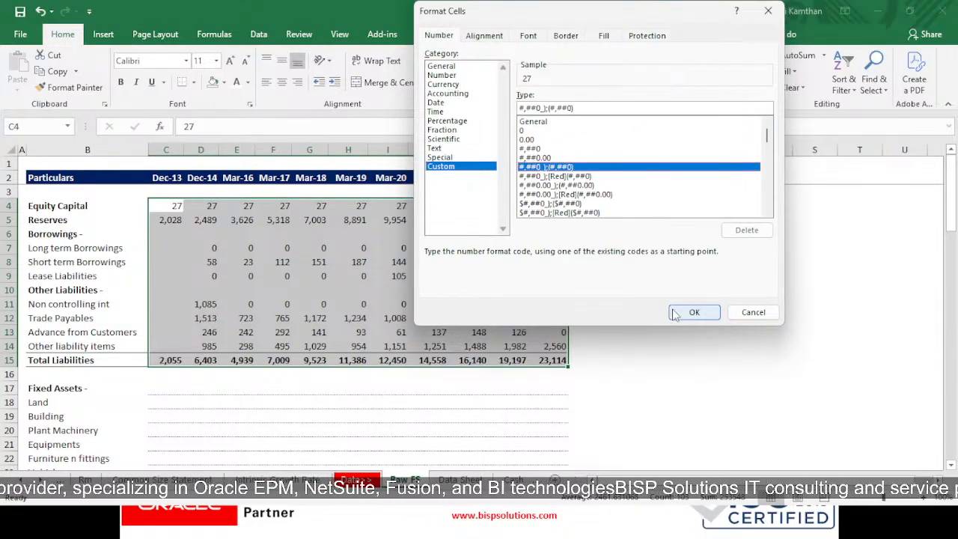
click(677, 313)
click(282, 272)
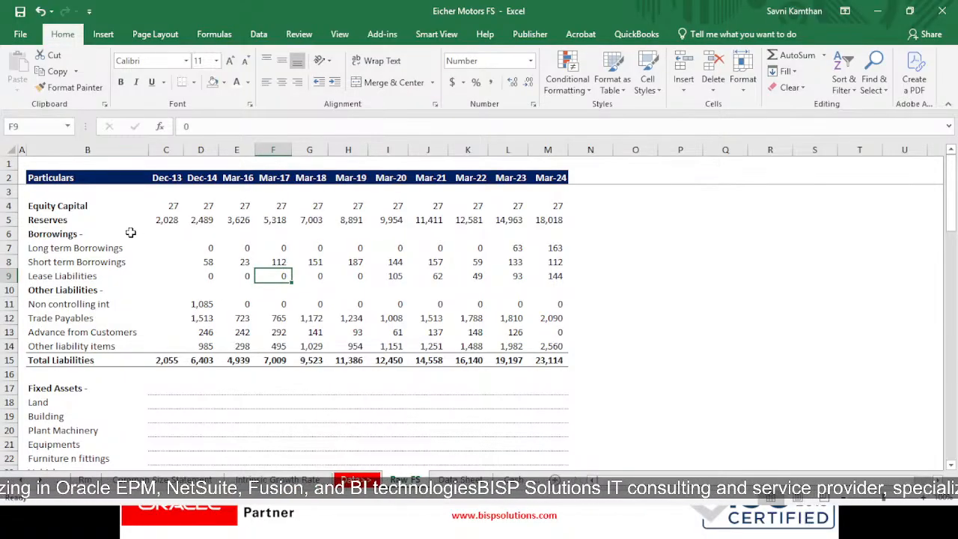
- Remove all the horizontal border lines from the empty fixed asset cells C18:M27
scroll(217, 349, down, 3)
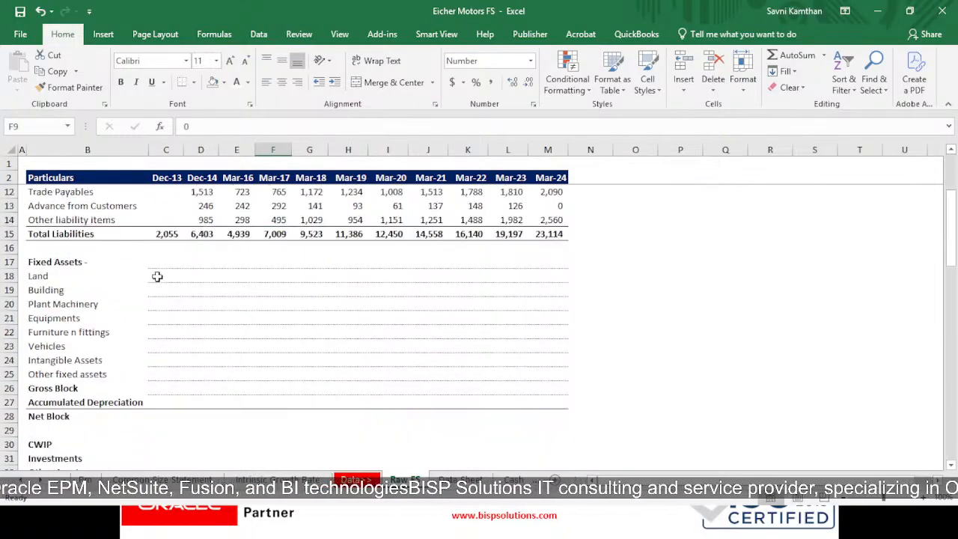
drag(156, 271, 558, 403)
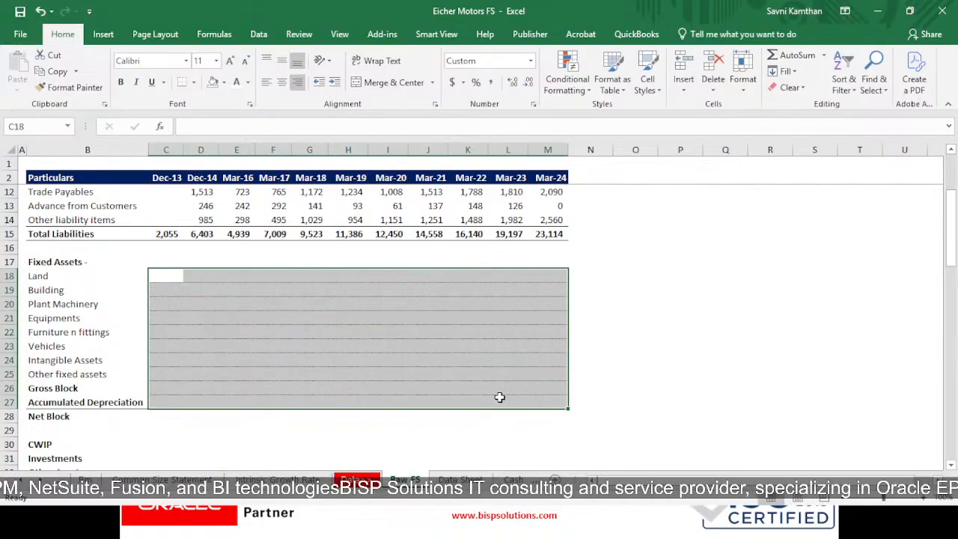
key(ctrl+1)
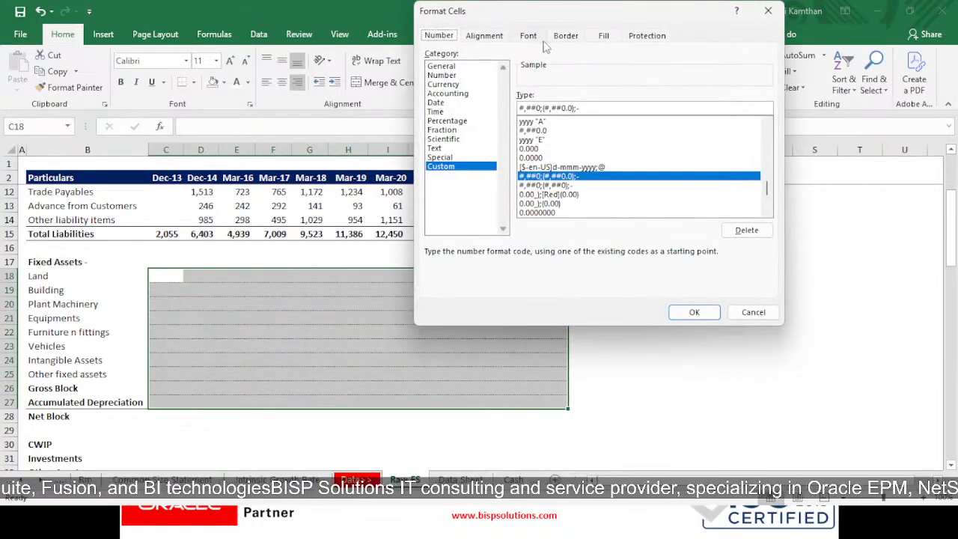
click(563, 38)
click(454, 93)
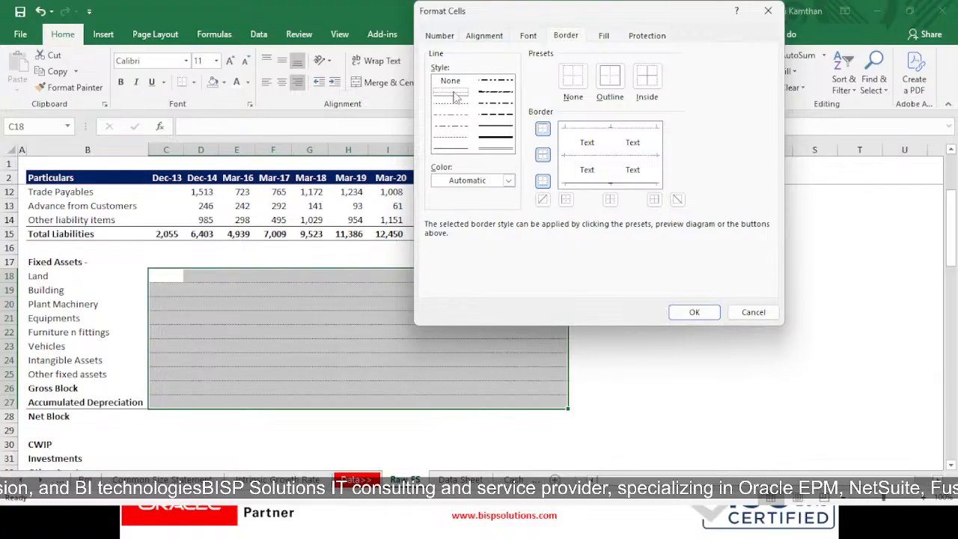
click(622, 136)
click(623, 130)
click(619, 154)
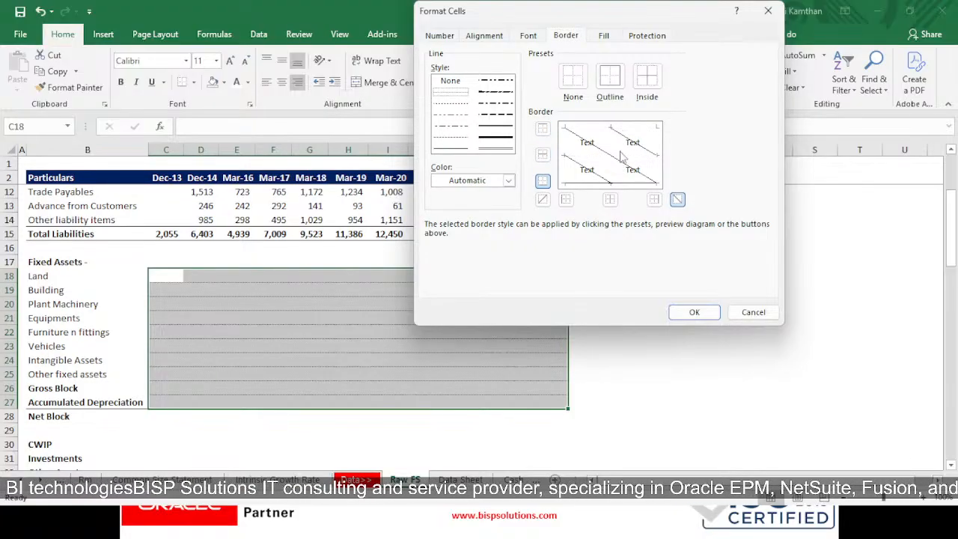
click(631, 144)
click(624, 148)
click(624, 137)
click(625, 133)
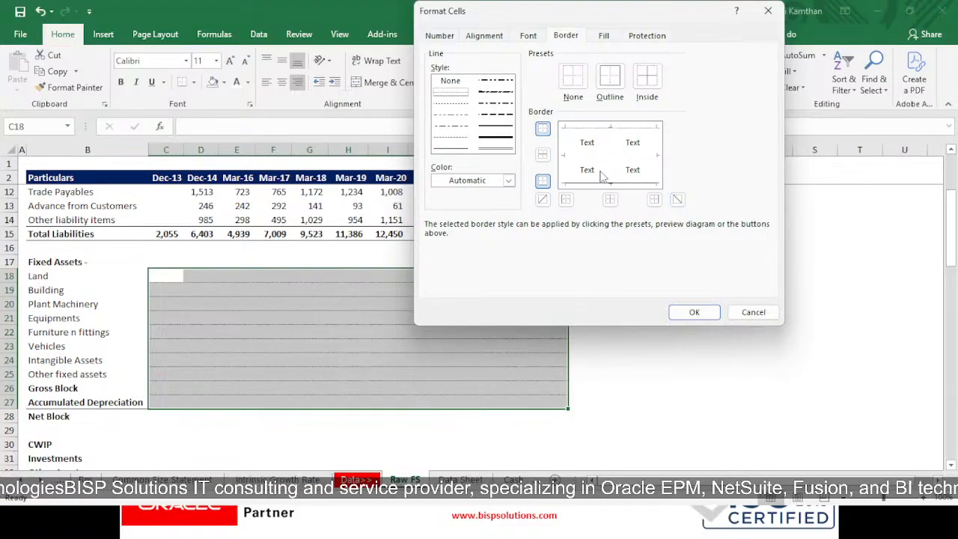
click(592, 130)
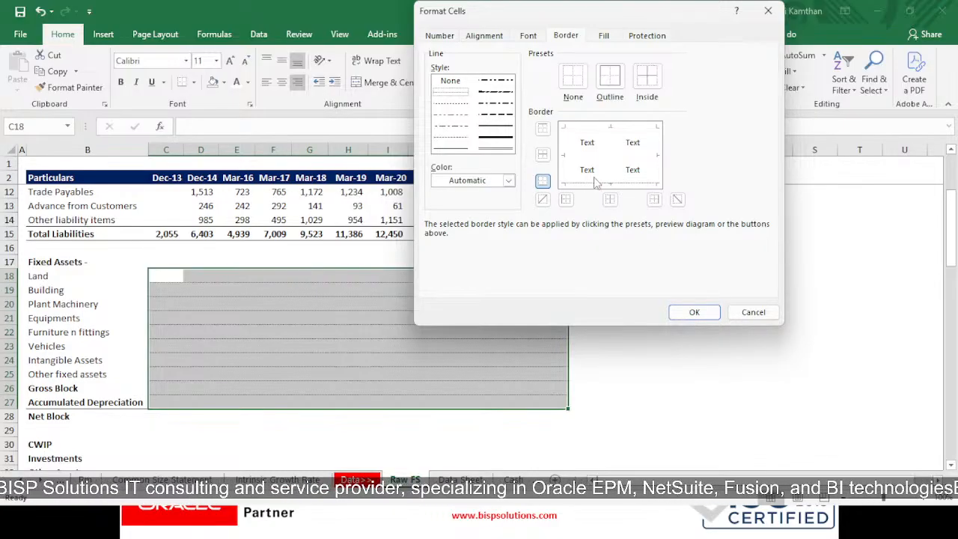
click(599, 182)
click(697, 315)
click(378, 319)
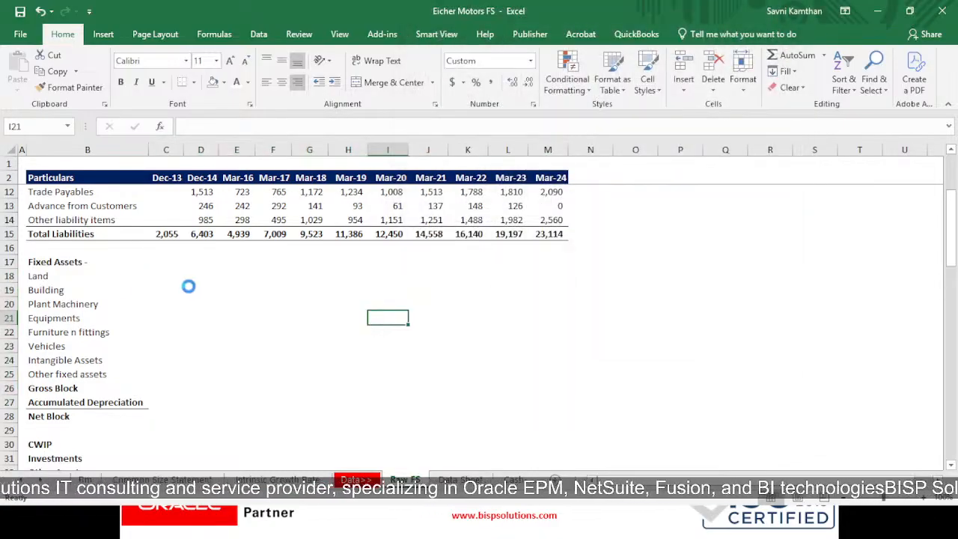
- Copy the source fixed asset figures from Land to Accumulated Depreciation, C63:M72, into the statement from C18
scroll(149, 308, down, 12)
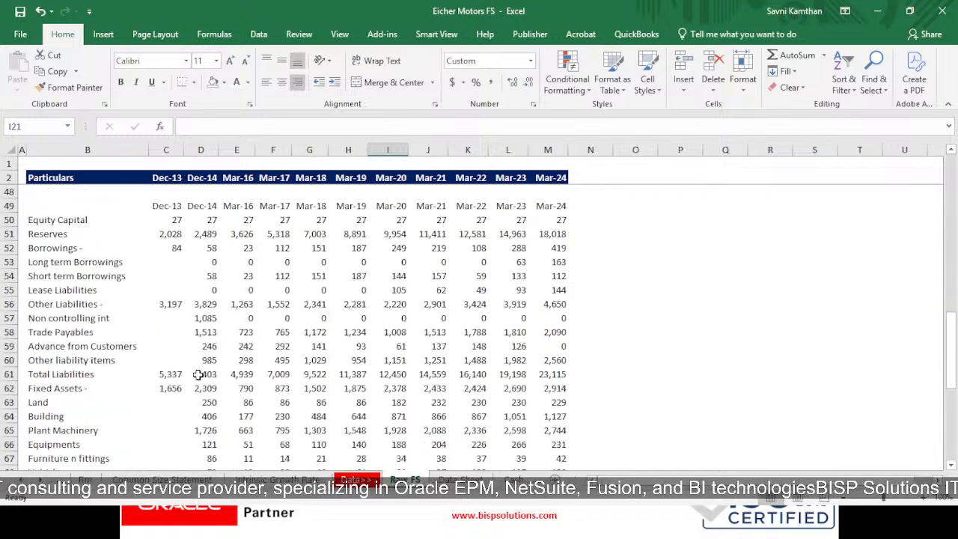
drag(174, 404, 563, 417)
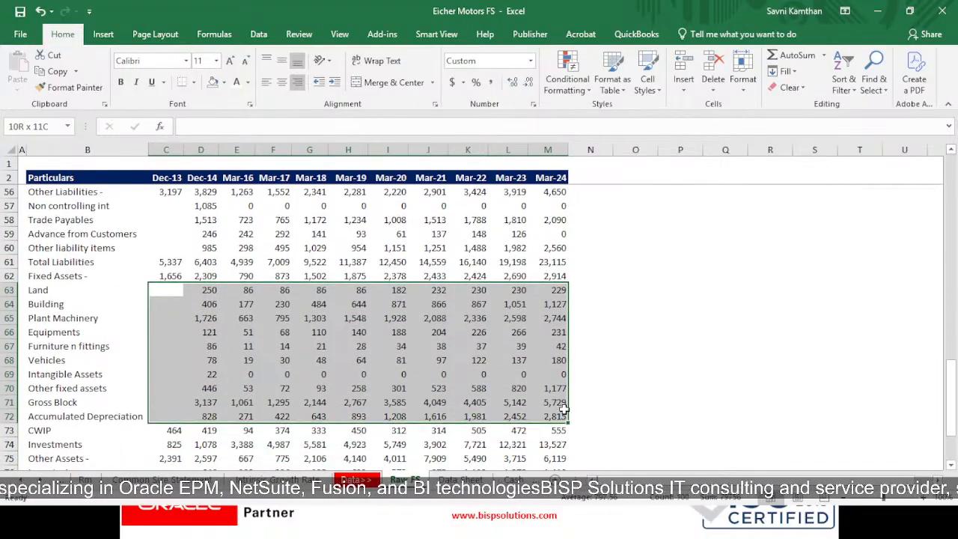
key(ctrl+c)
scroll(208, 390, up, 3)
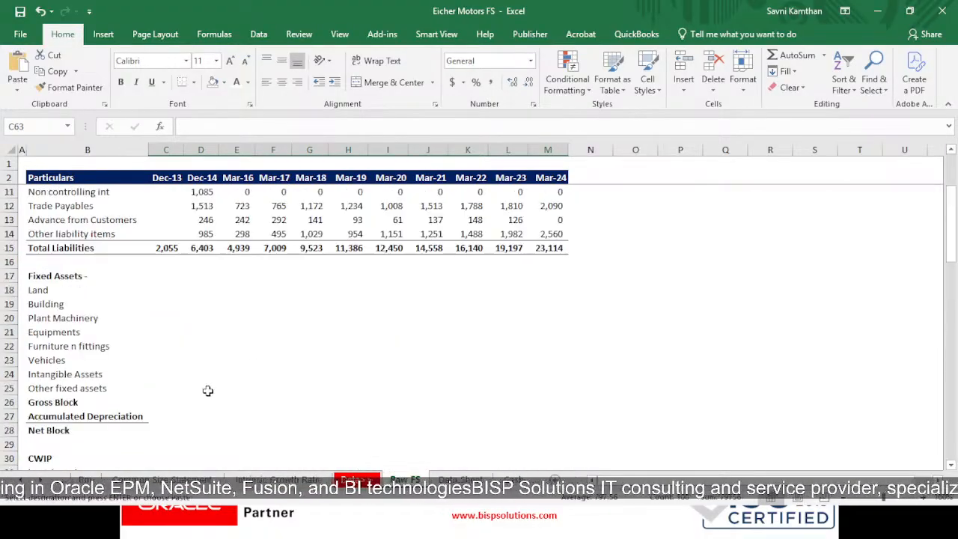
click(187, 285)
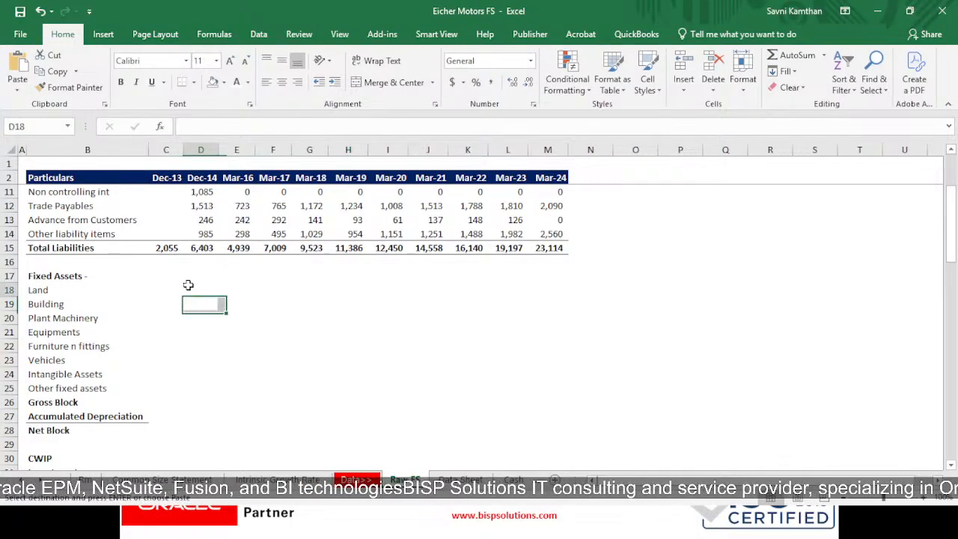
click(169, 287)
key(ctrl+v)
- Add a bottom border under the Accumulated Depreciation row, B27:M27
scroll(221, 379, down, 2)
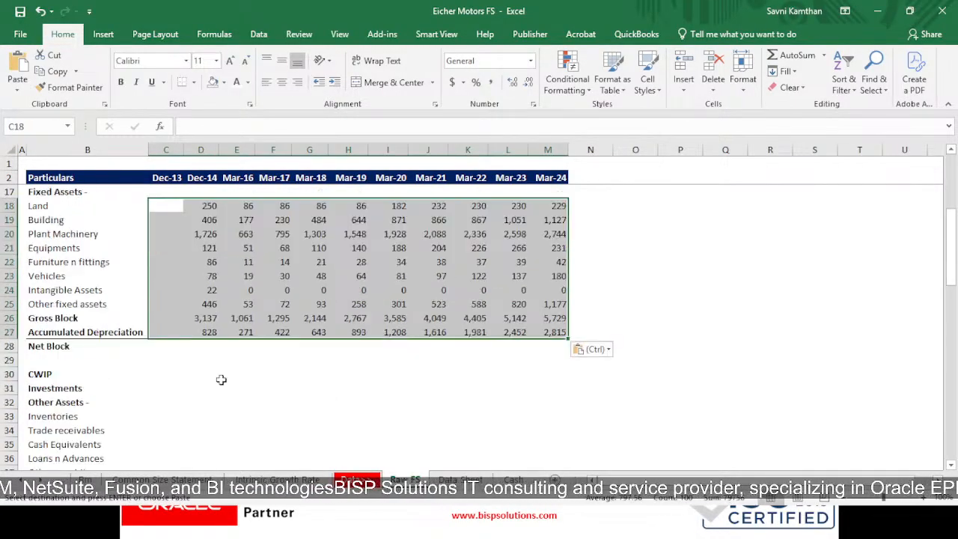
click(188, 351)
drag(139, 329, 558, 333)
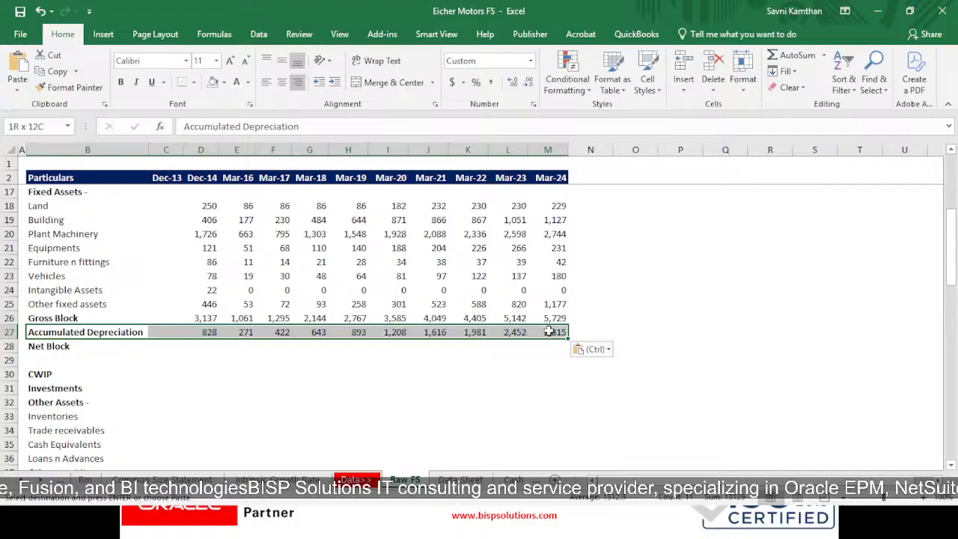
click(194, 82)
click(209, 115)
click(636, 375)
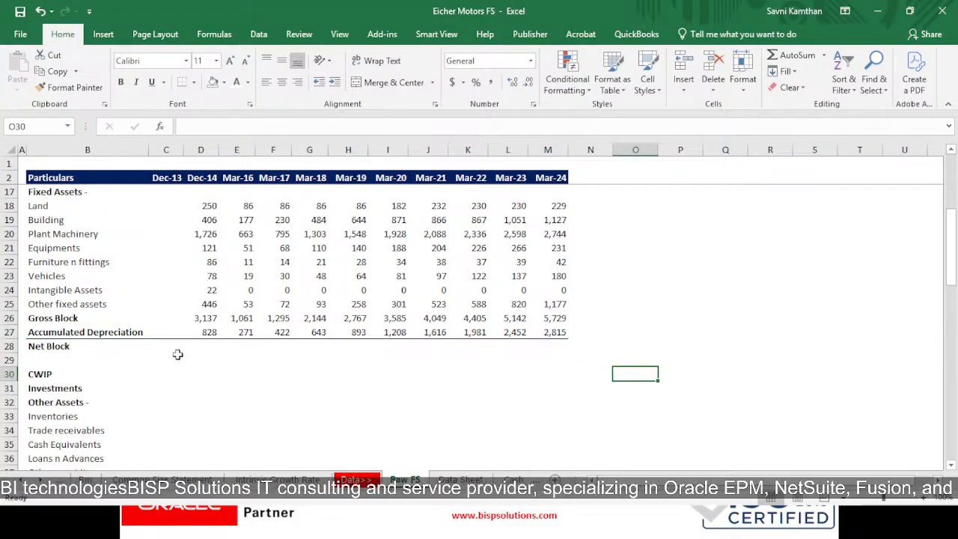
- Enter the Dec-14 Net Block in D28 with the formula =SUM(D18:D27)
click(200, 348)
key(alt+equal)
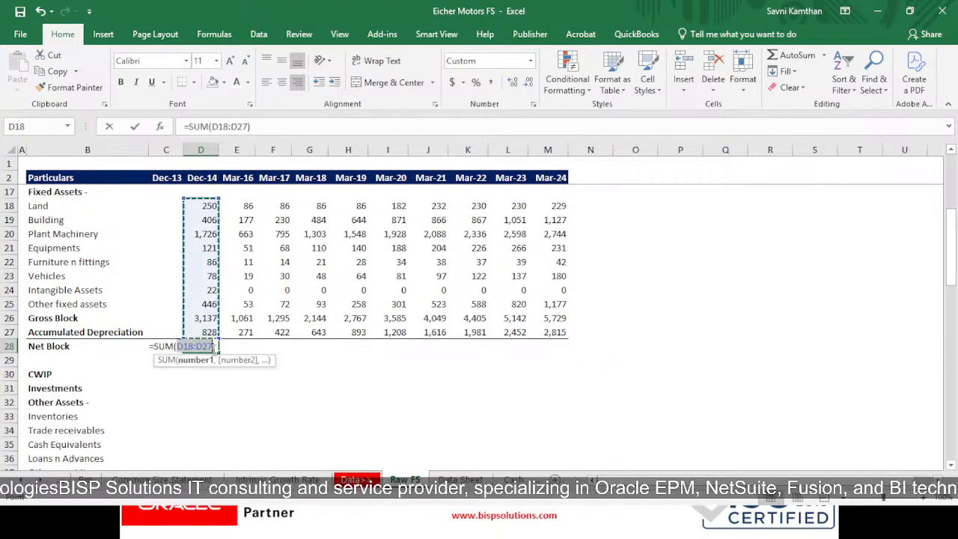
key(ctrl+Return)
- Copy the Net Block formula from D28 across through Mar-24 in M28 and make the row's figures bold
key(ctrl+c)
key(shift+Right)
key(shift+Right)
key(shift+Right)
key(shift+Right)
key(shift+Right)
key(shift+Right)
key(shift+Right)
key(shift+Right)
key(shift+Right)
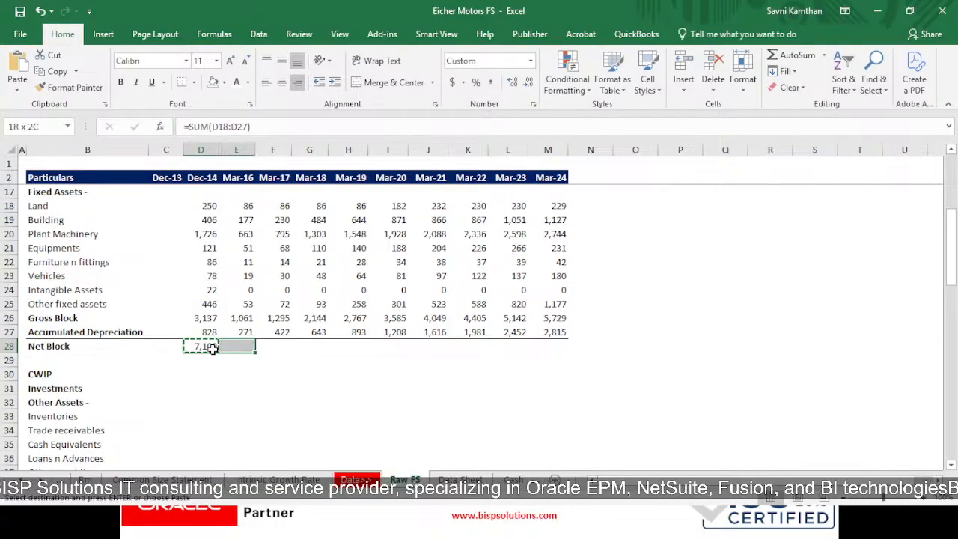
key(Return)
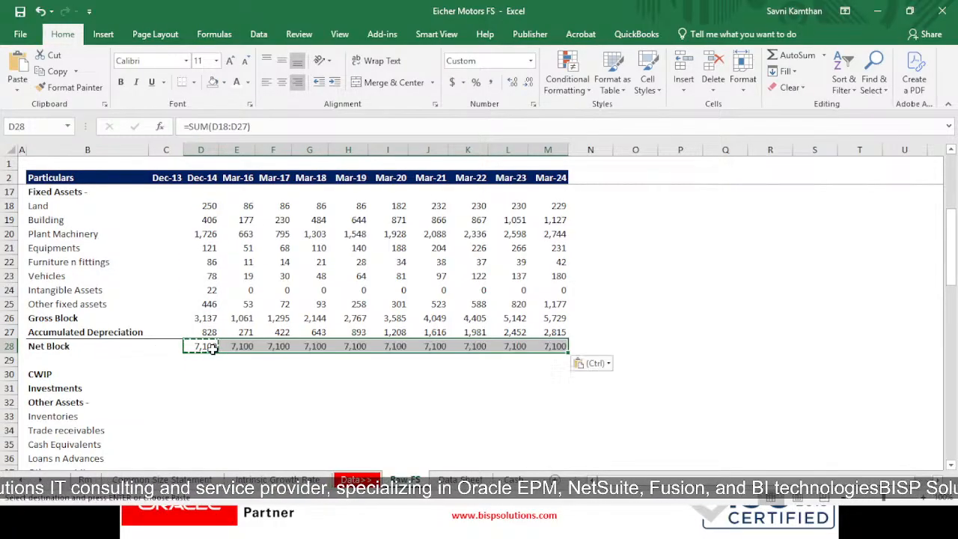
click(120, 81)
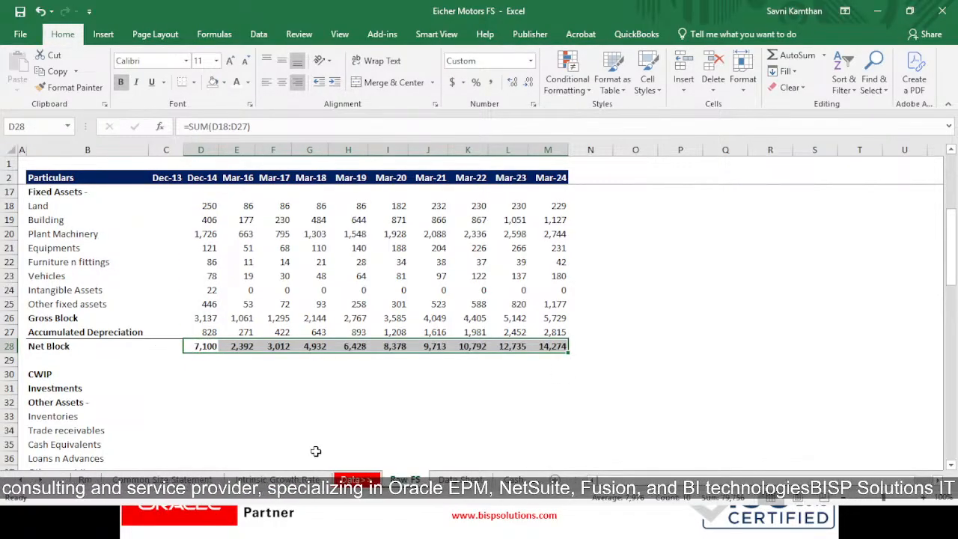
- Copy the source CWIP and Investments figures, C73:M74, into the statement from D30
scroll(165, 330, down, 4)
scroll(159, 315, up, 2)
click(197, 292)
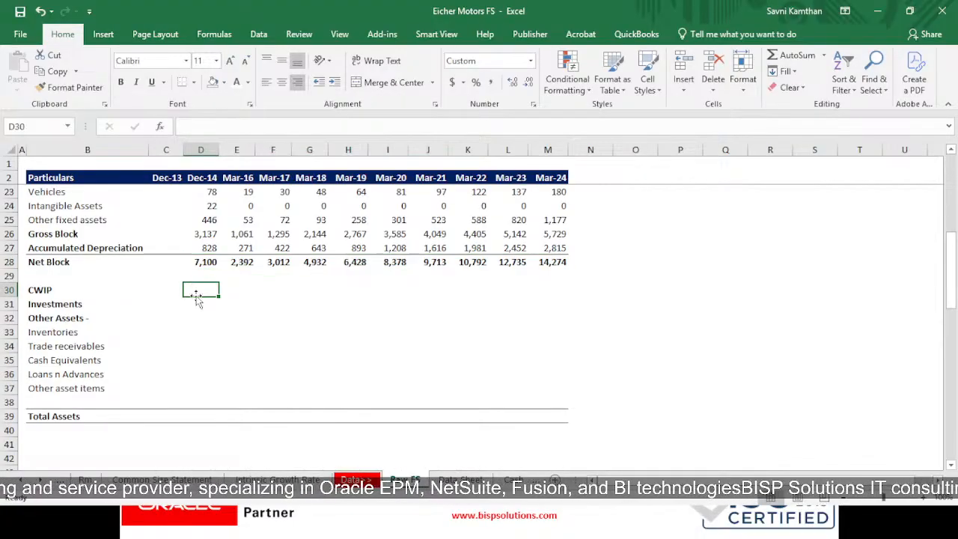
scroll(302, 358, down, 15)
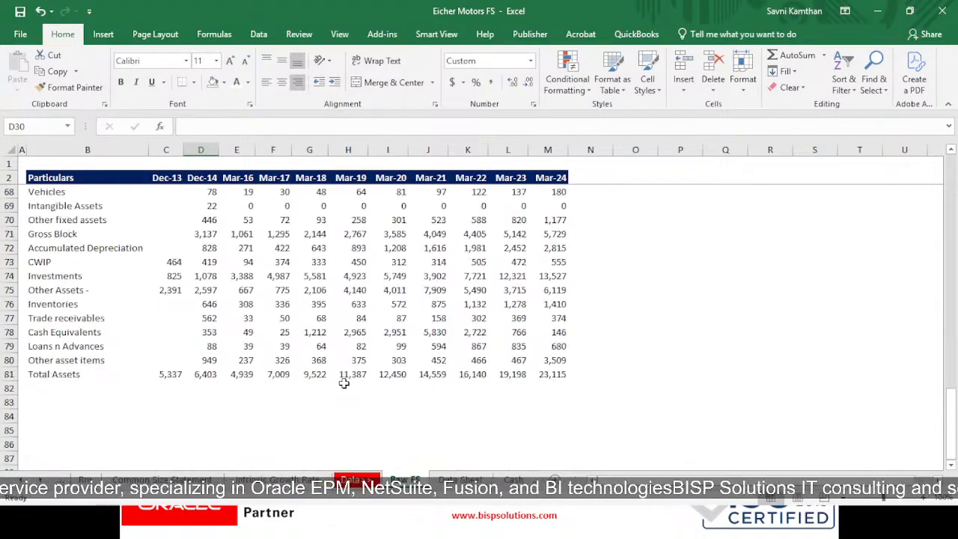
drag(166, 262, 558, 279)
key(ctrl+c)
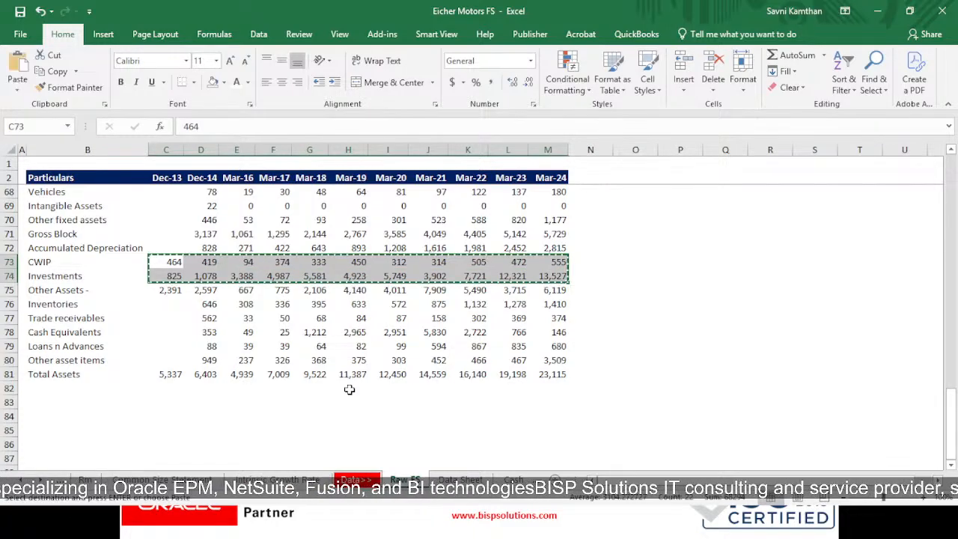
scroll(348, 389, up, 18)
scroll(200, 432, down, 3)
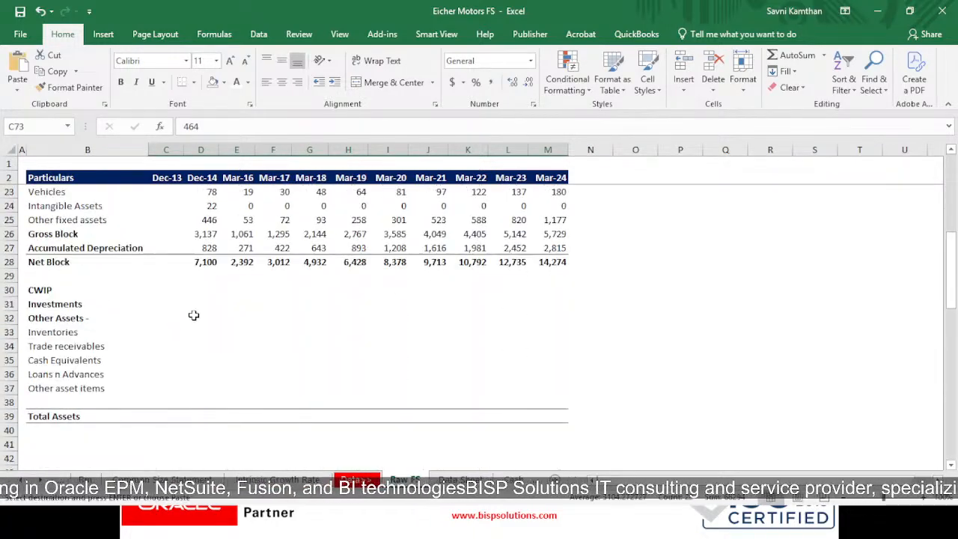
click(200, 293)
key(ctrl+v)
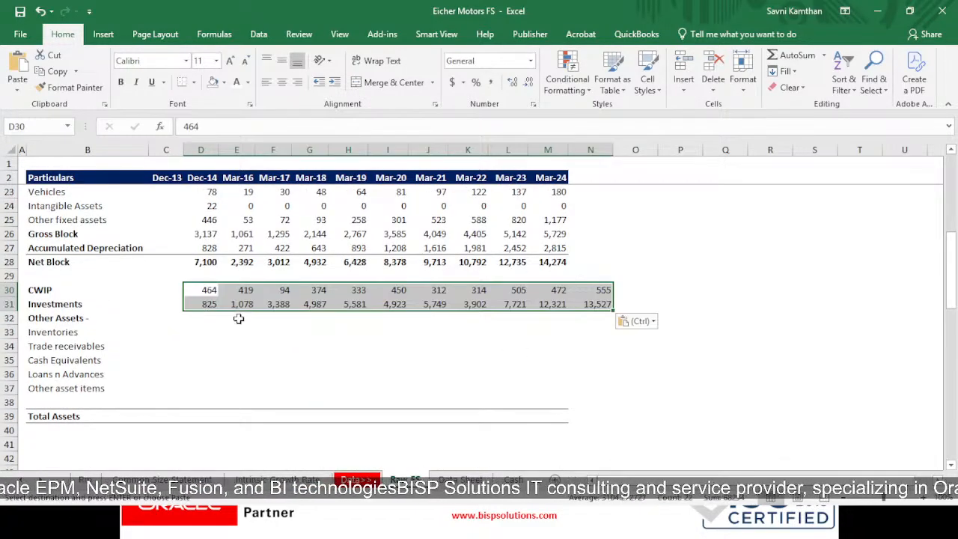
- Move the pasted CWIP and Investments block one column left so it starts under Dec-13 in C30
scroll(386, 316, down, 10)
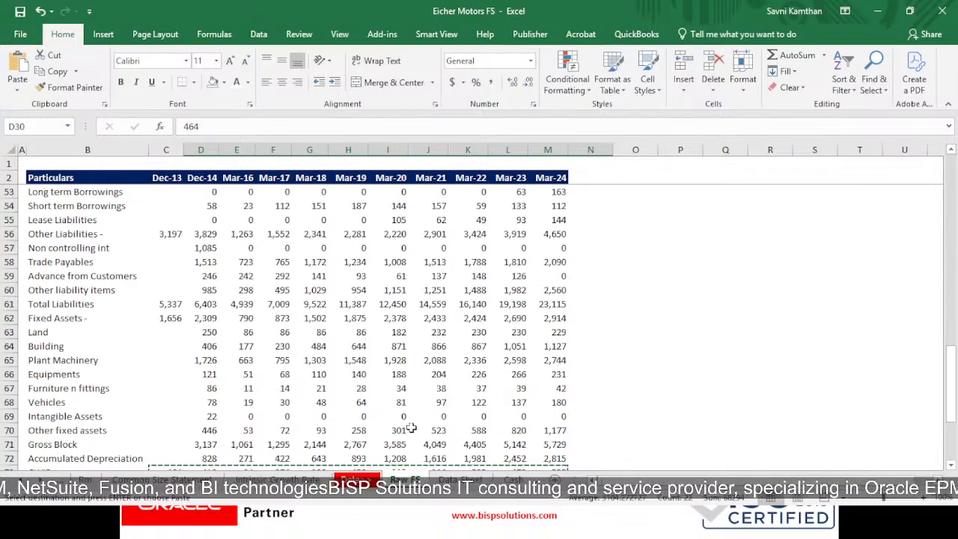
scroll(406, 421, up, 13)
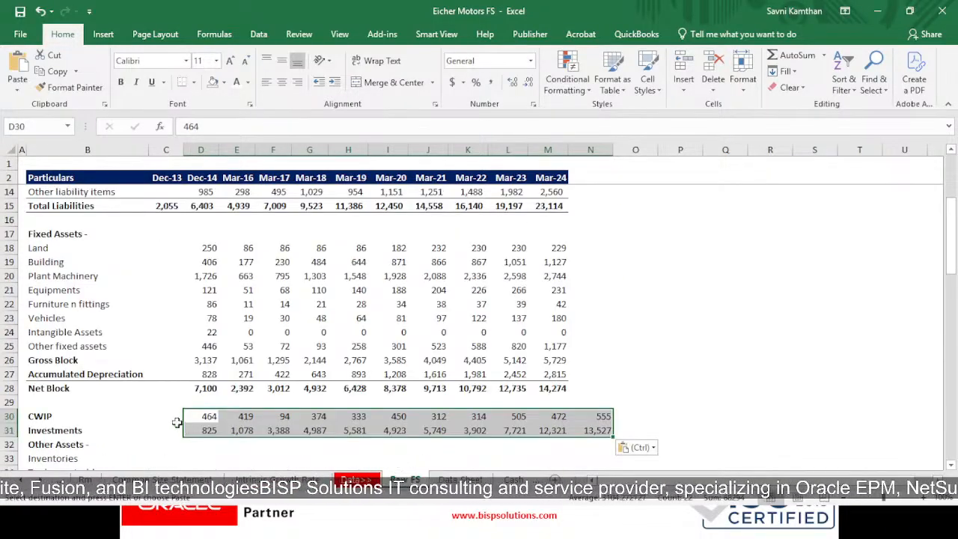
drag(183, 423, 149, 424)
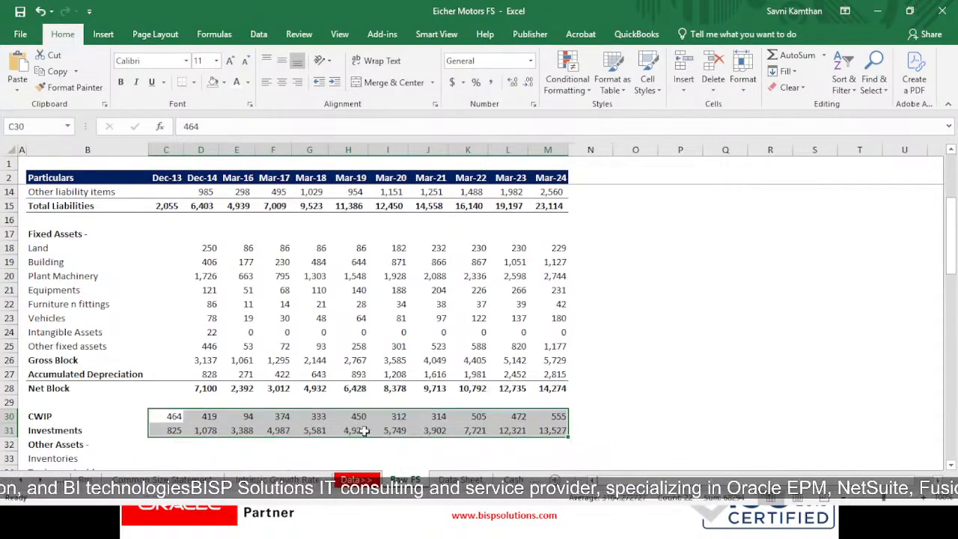
click(606, 379)
- Copy the source figures for Inventories through Other asset items, C76:M80, into the statement's Other Assets section from C33
scroll(234, 424, down, 4)
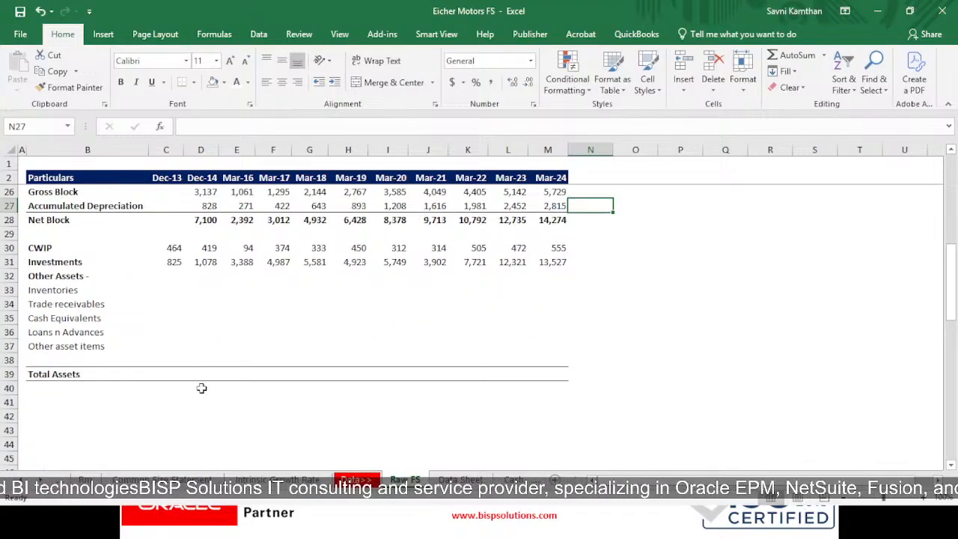
click(168, 291)
scroll(374, 432, down, 13)
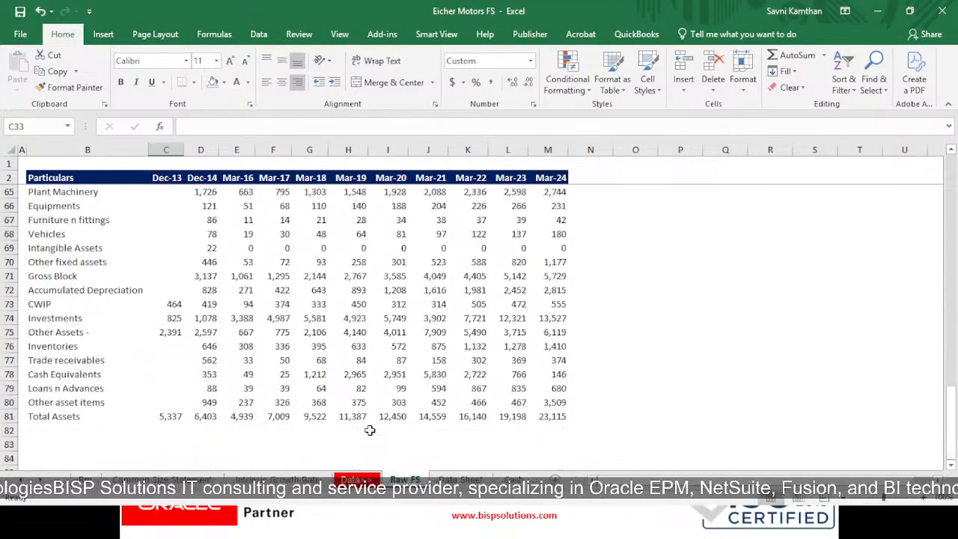
drag(182, 351, 546, 410)
key(ctrl+c)
scroll(302, 349, up, 15)
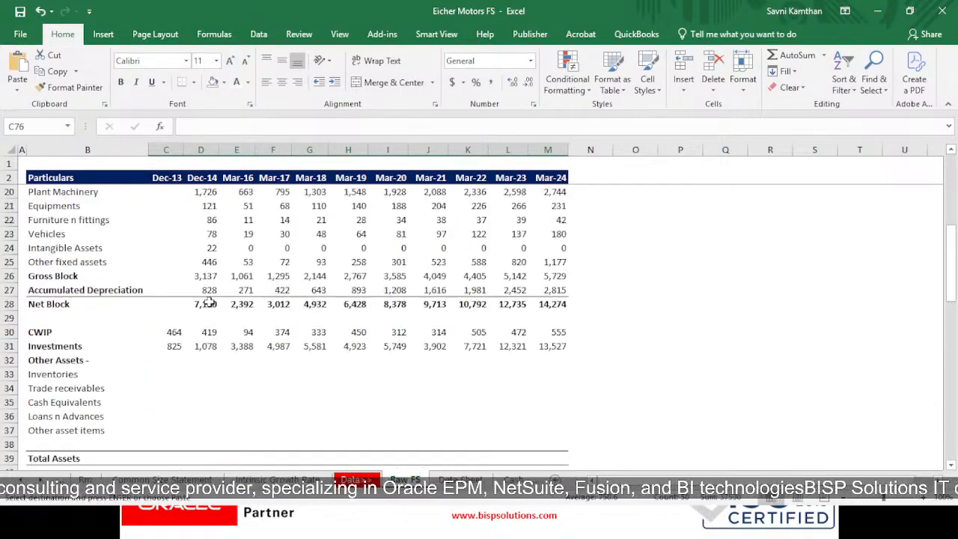
click(174, 376)
key(ctrl+v)
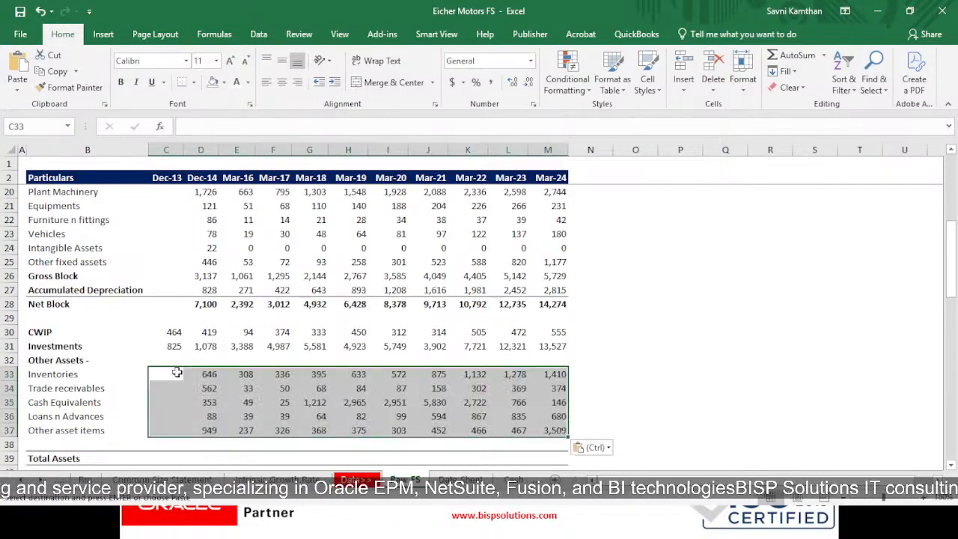
scroll(235, 442, down, 1)
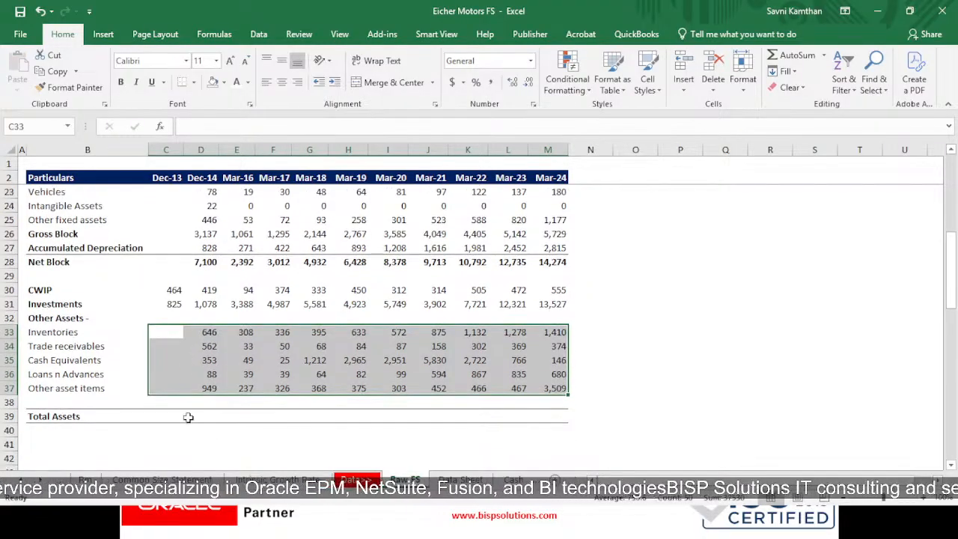
click(199, 402)
click(174, 416)
- Apply the custom number format #,##0;(#,##0);- to the liabilities figures in C4:M15 so zeros display as dashes
scroll(247, 321, up, 7)
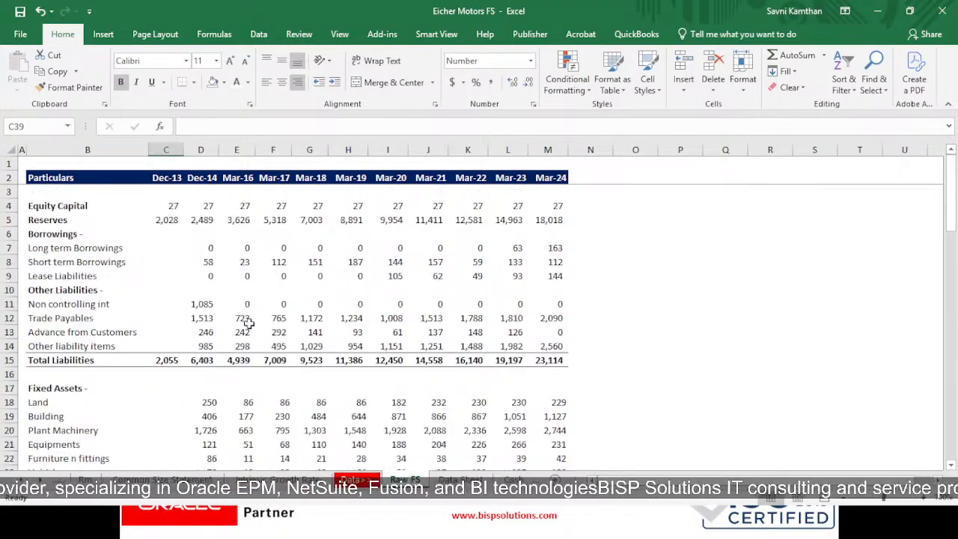
drag(180, 212, 537, 371)
key(ctrl+1)
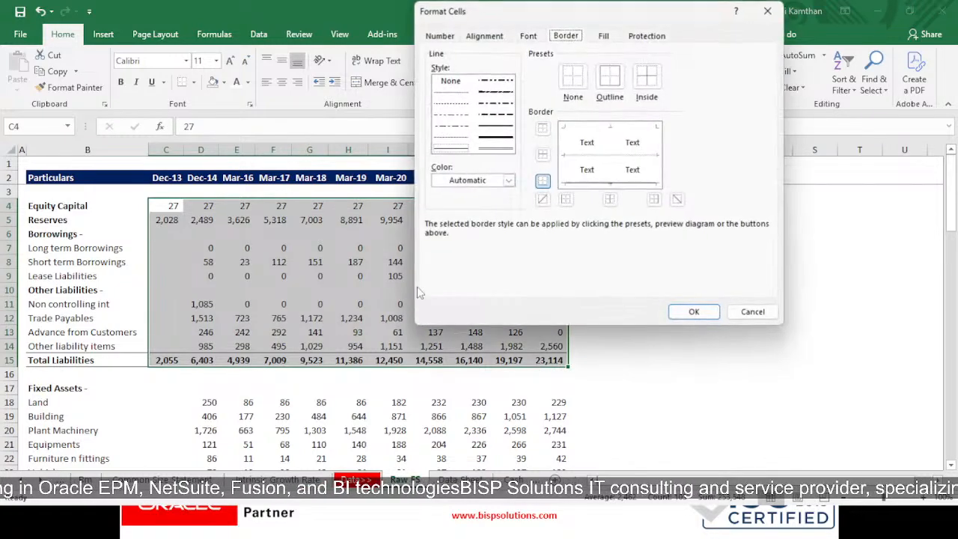
click(442, 36)
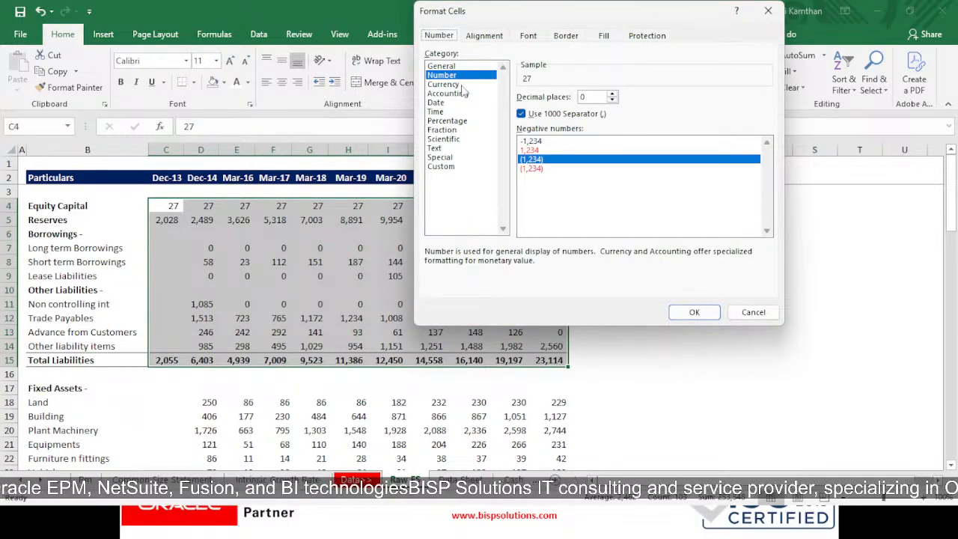
click(446, 166)
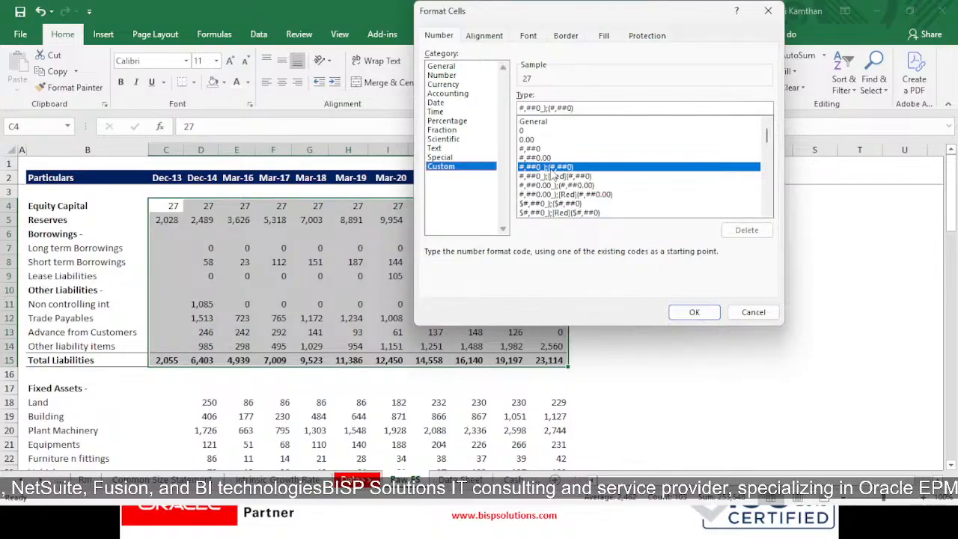
drag(591, 108, 494, 109)
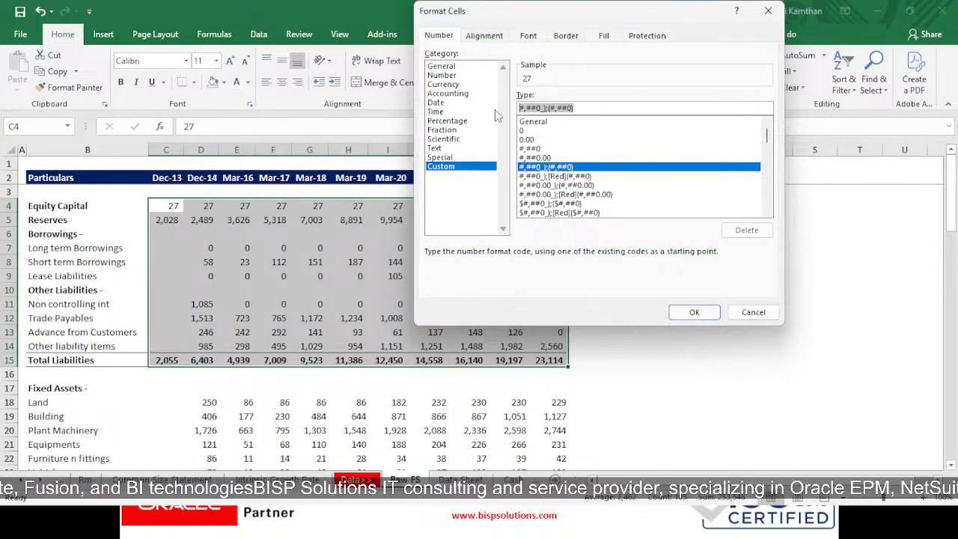
key(BackSpace)
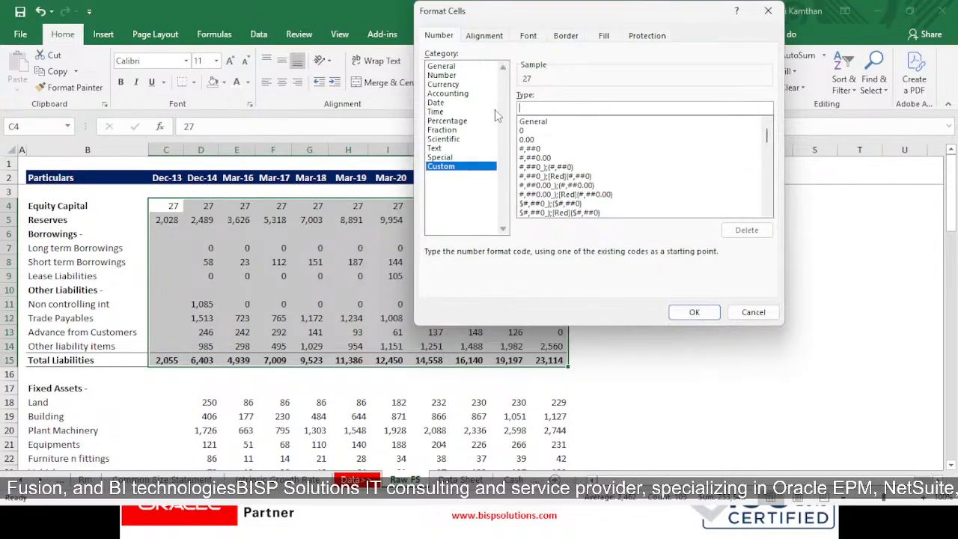
click(533, 149)
drag(543, 107, 507, 106)
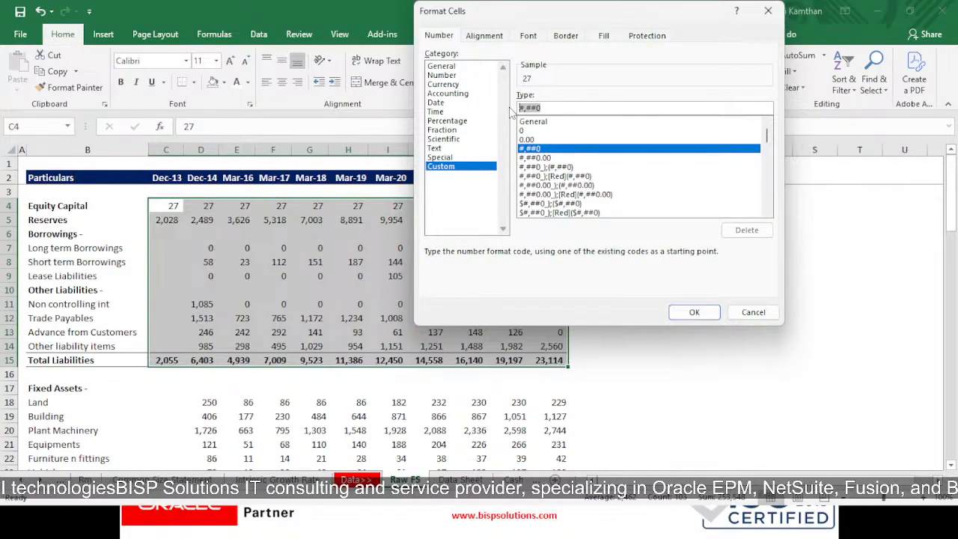
text(;(#,##0);)
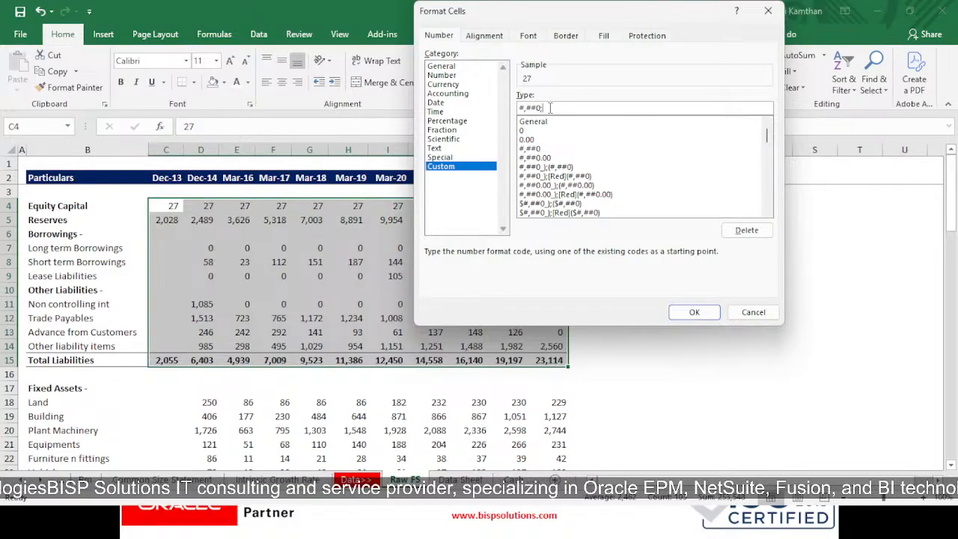
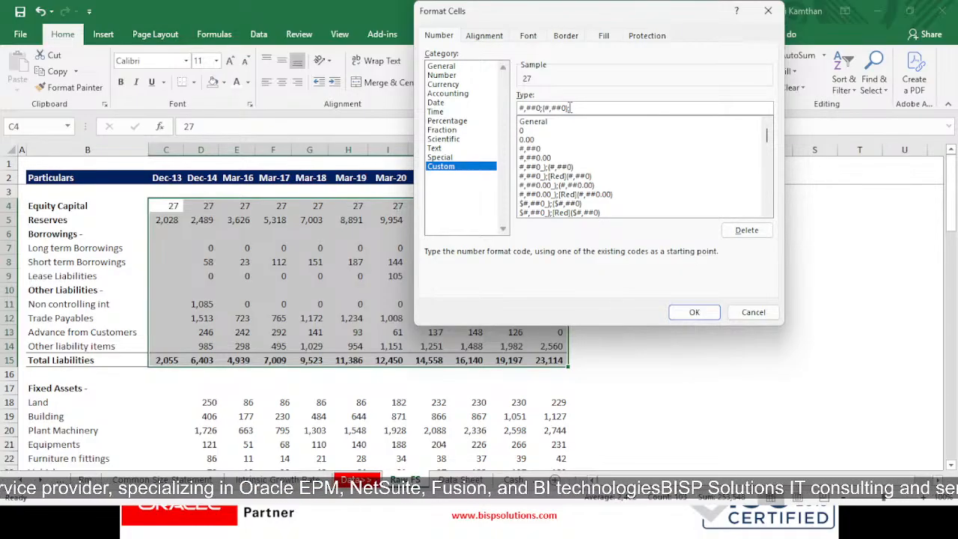
key(Return)
click(524, 262)
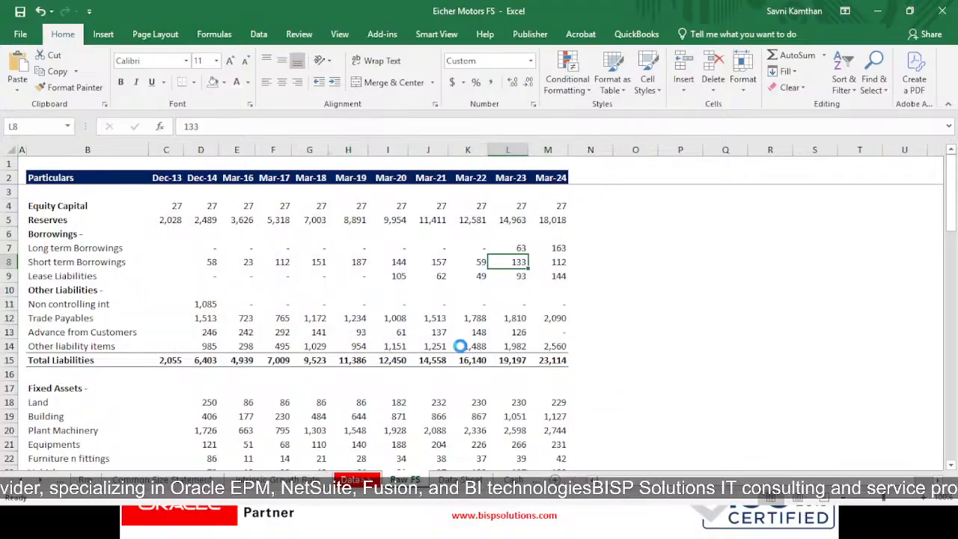
drag(164, 208, 552, 362)
key(ctrl+c)
scroll(552, 362, down, 2)
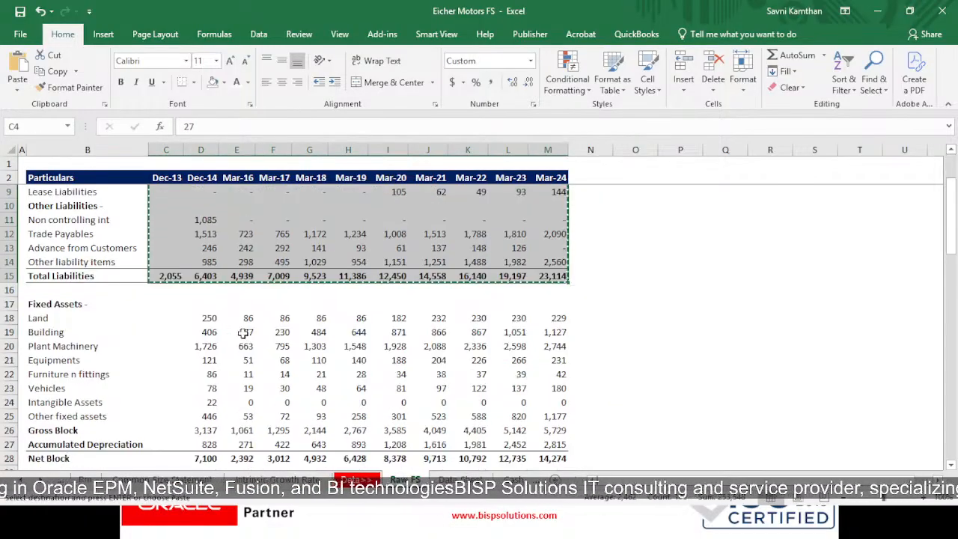
click(213, 321)
drag(214, 322, 550, 449)
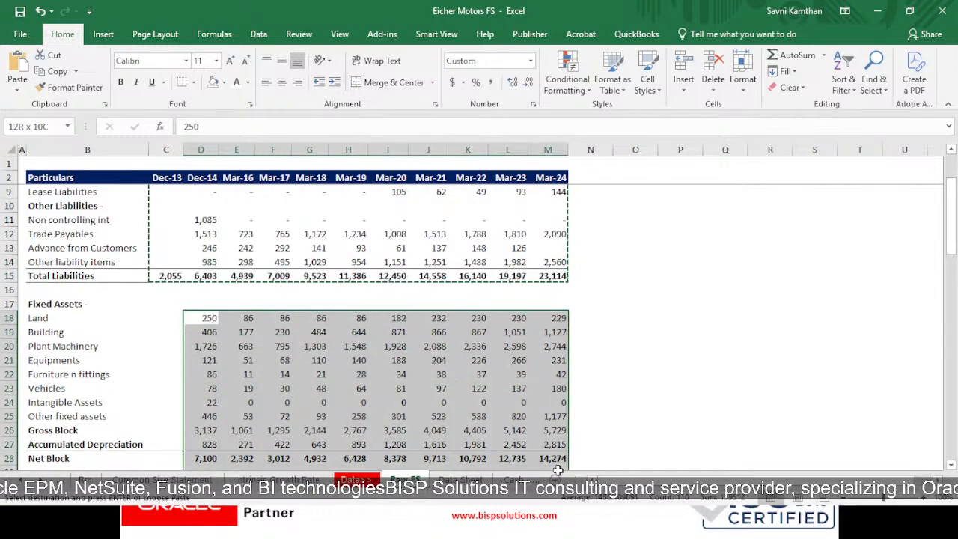
key(ctrl+v)
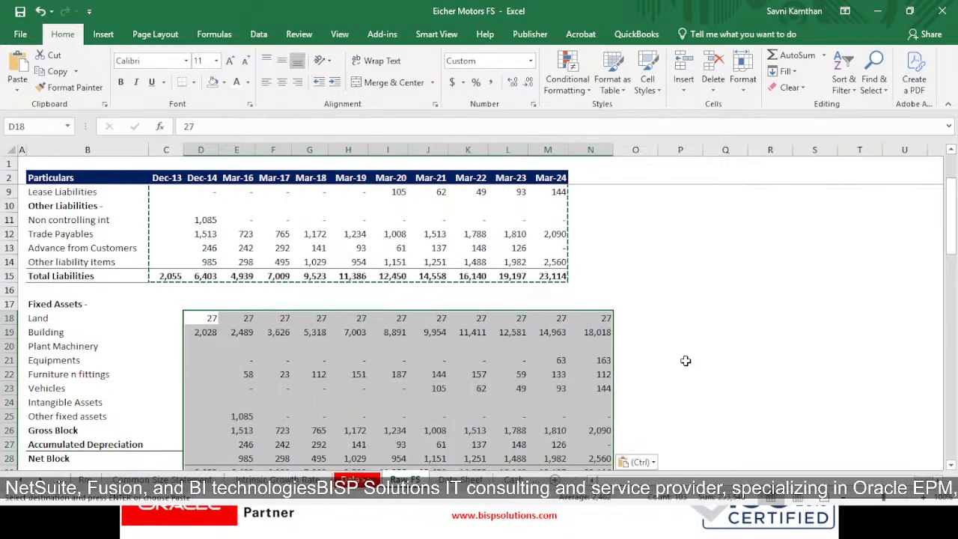
key(ctrl+z)
click(770, 334)
- Copy only the formatting of the liabilities block C4:M15 onto the fixed asset figures in D18:M28 with Format Painter
scroll(509, 308, up, 2)
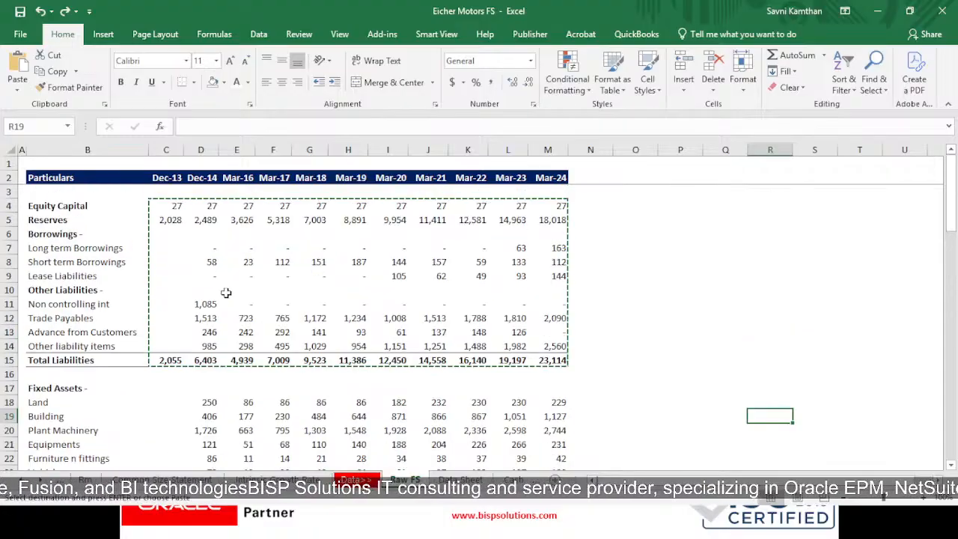
mouse_move(162, 204)
mouse_down()
mouse_move(461, 275)
mouse_move(557, 360)
mouse_up()
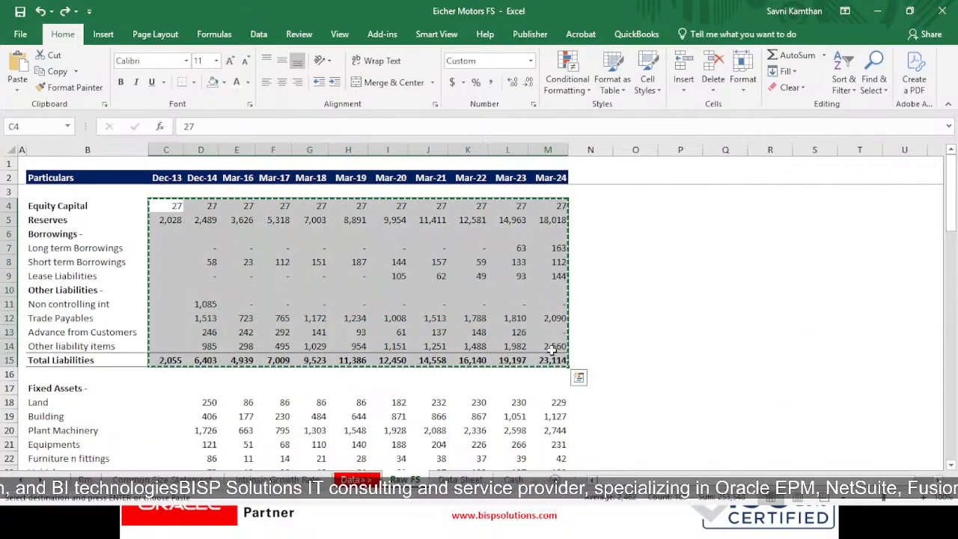
click(81, 87)
scroll(199, 224, down, 4)
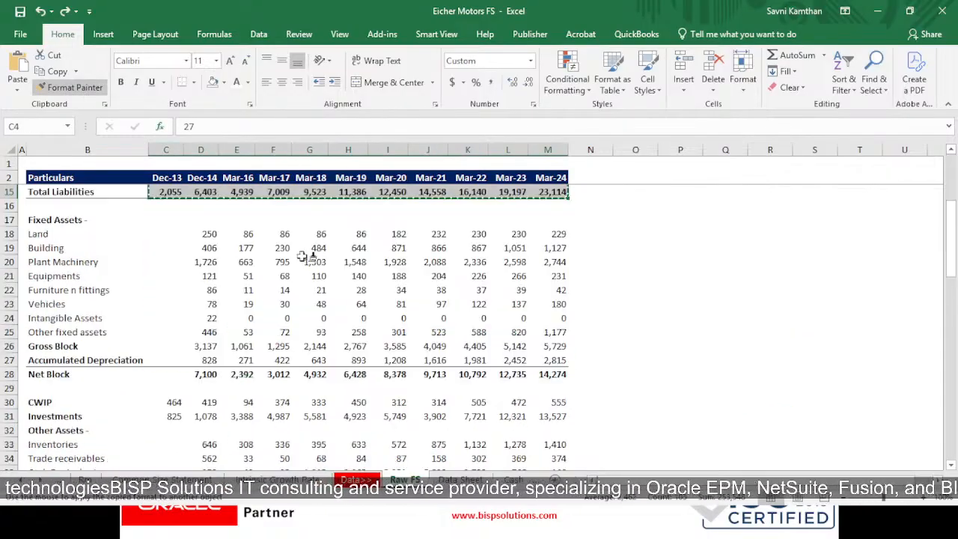
mouse_move(198, 234)
mouse_down()
mouse_move(303, 238)
mouse_move(573, 342)
mouse_move(567, 368)
mouse_move(550, 374)
mouse_up()
click(595, 372)
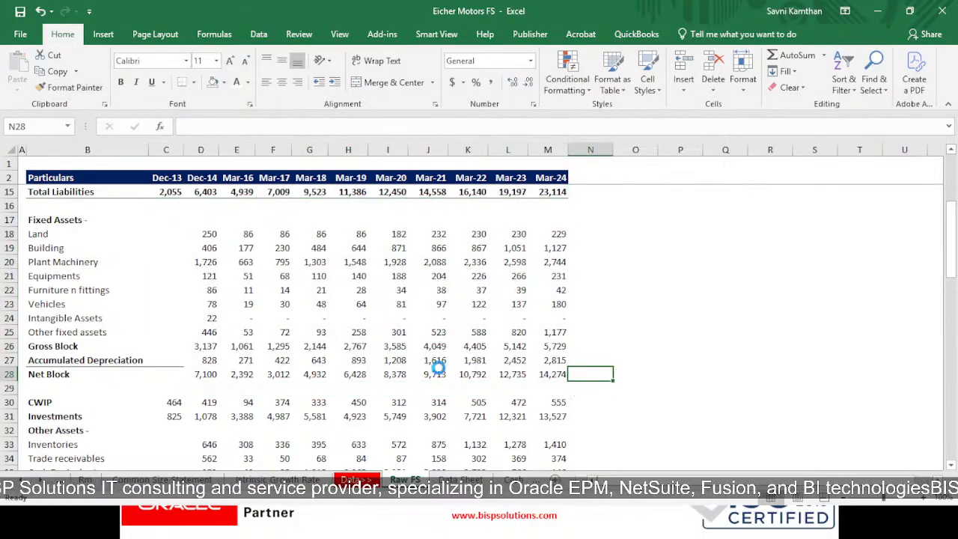
- Add a top border across the whole Net Block row, B28:M28
drag(69, 378, 558, 383)
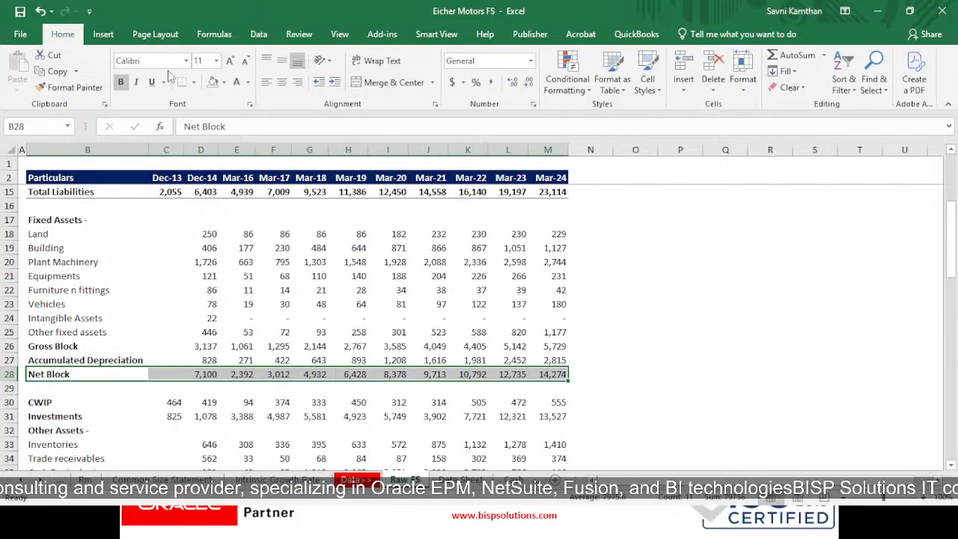
click(644, 320)
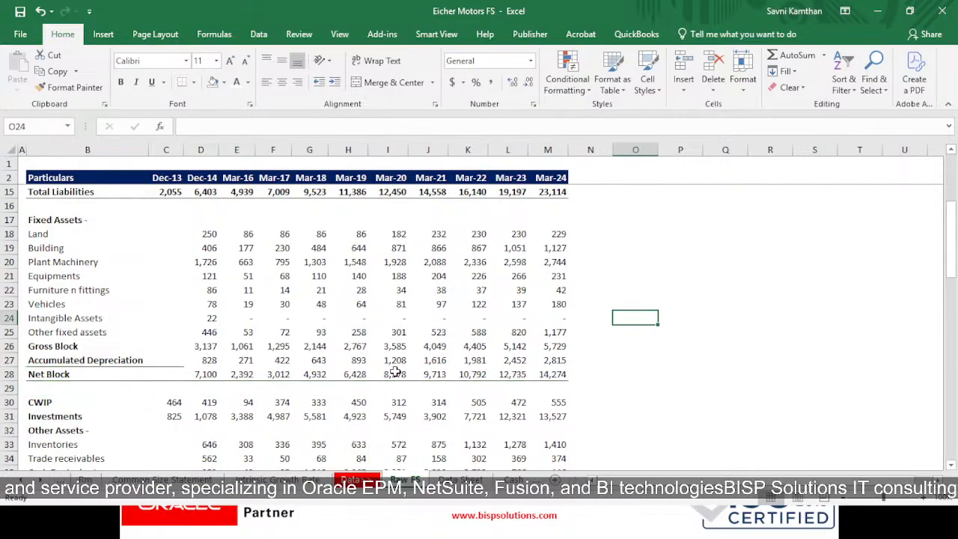
key(ctrl+z)
click(193, 83)
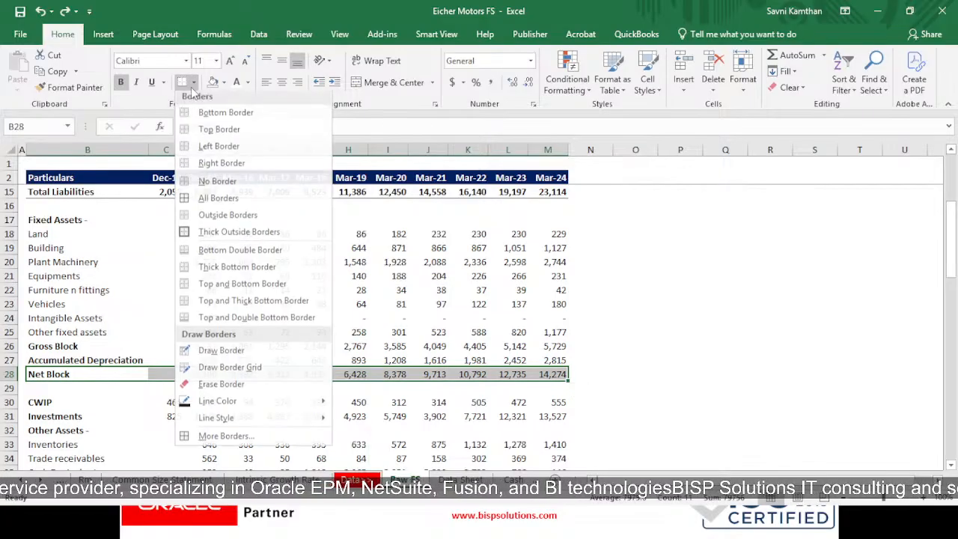
click(224, 148)
click(686, 323)
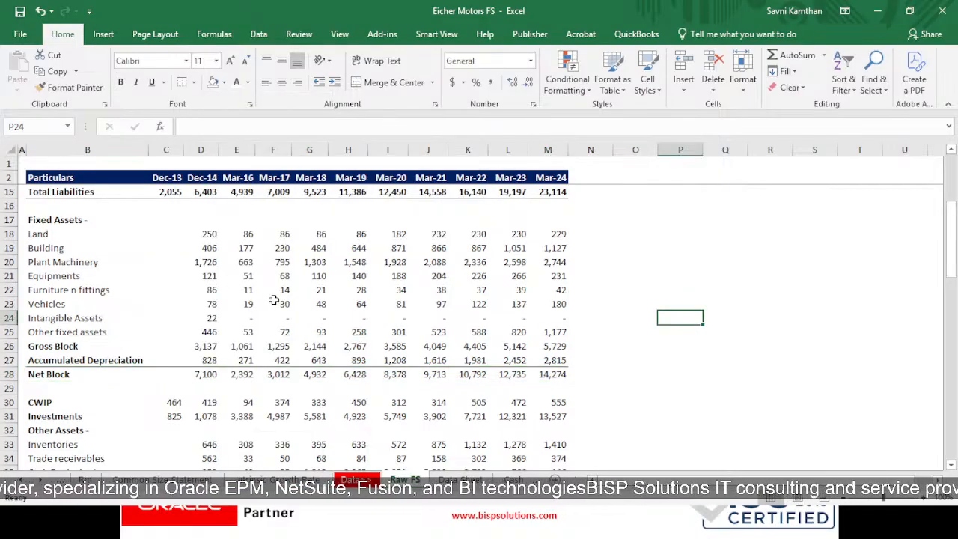
- Enter the Dec-13 Total Assets in C39 with the formula =SUM(C30:C38)
click(554, 319)
scroll(559, 344, down, 3)
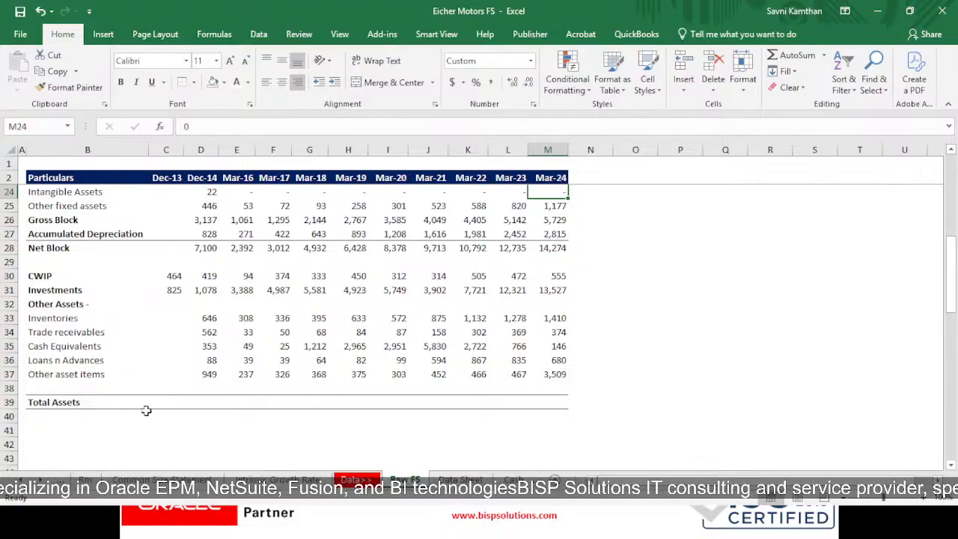
click(174, 400)
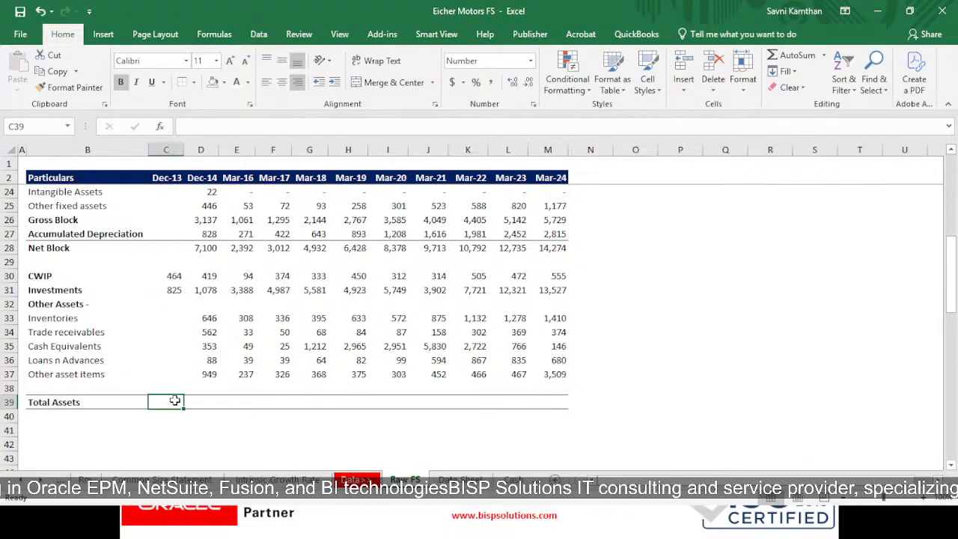
key(alt+equal)
key(Return)
key(Up)
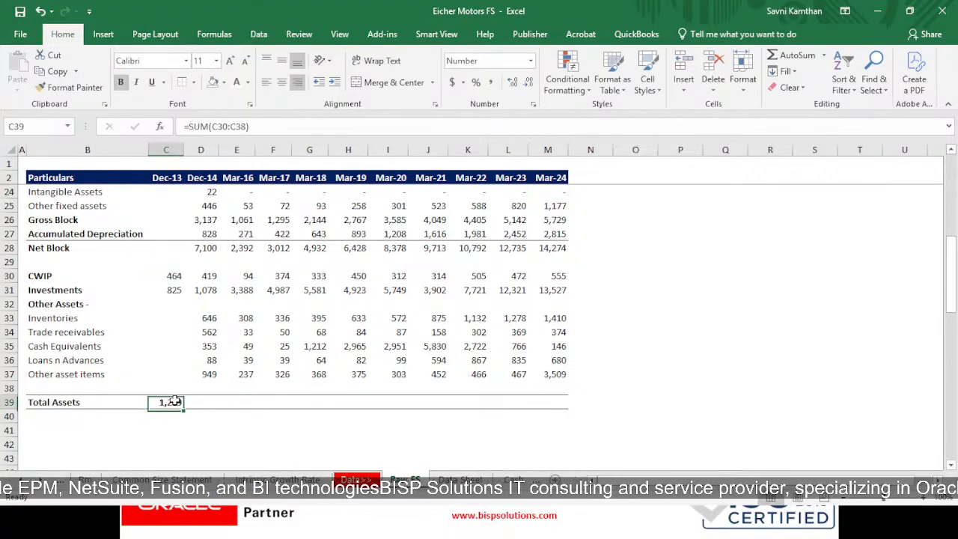
- Copy the Total Assets formula from C39 across through Mar-24 in M39
key(ctrl+c)
key(shift+Right)
key(shift+Right)
key(shift+Right)
key(shift+Right)
key(shift+Right)
key(shift+Right)
key(shift+Right)
key(shift+Right)
key(shift+Right)
key(shift+Right)
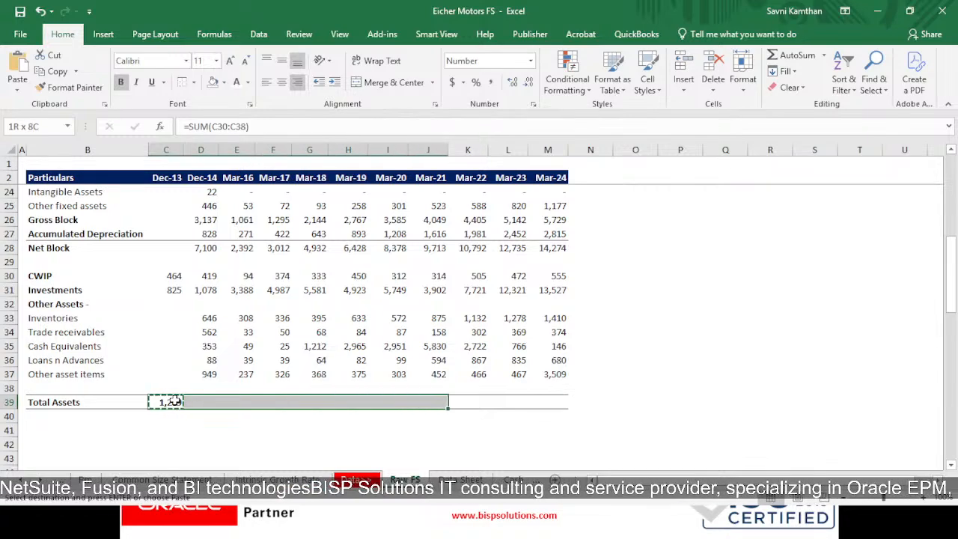
key(Return)
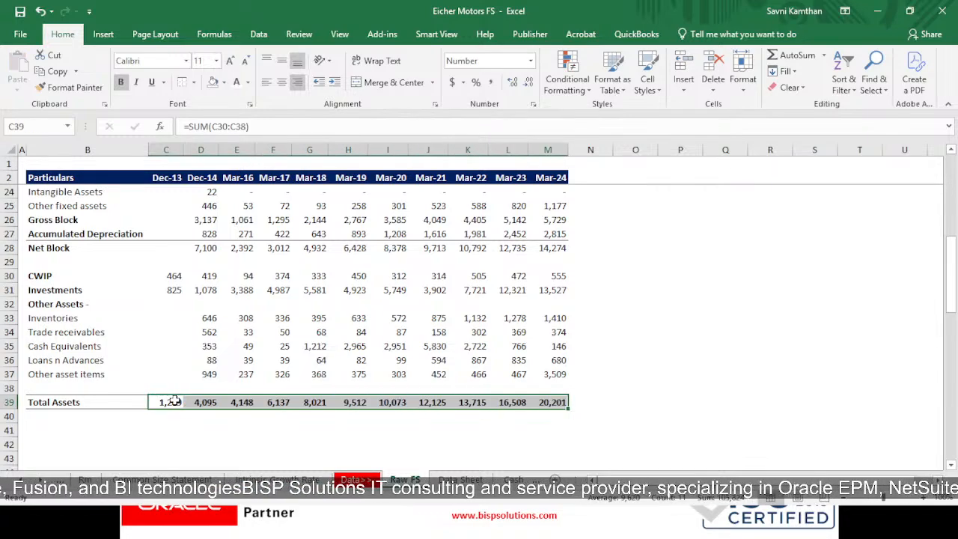
- Copy the formatting of the fixed assets block C18:M28 onto the CWIP through Total Assets figures in C30:M39 with Format Painter
drag(179, 278, 560, 369)
click(334, 235)
scroll(334, 234, up, 5)
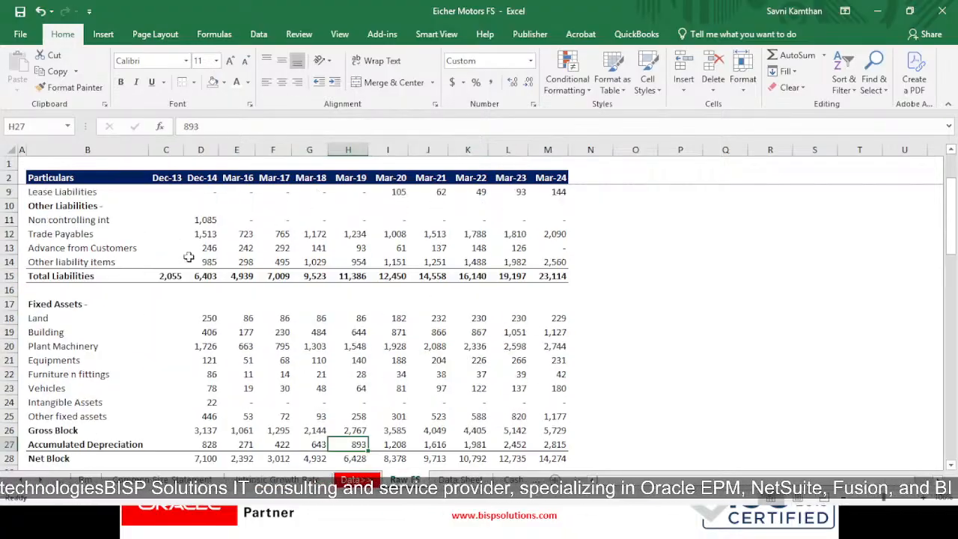
mouse_move(175, 318)
mouse_down()
mouse_move(599, 413)
mouse_move(560, 458)
mouse_up()
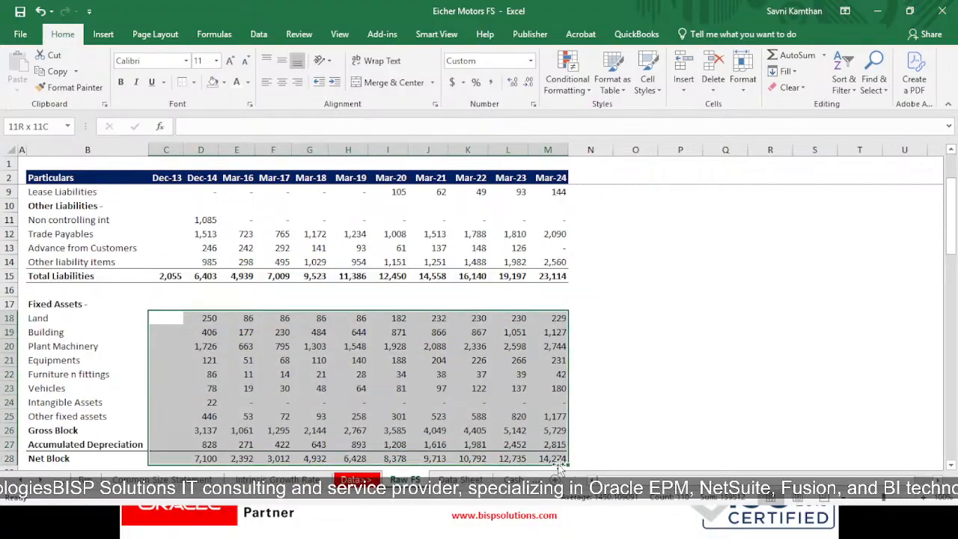
click(69, 87)
scroll(239, 180, down, 4)
mouse_move(168, 316)
mouse_down()
mouse_move(351, 333)
mouse_move(551, 451)
mouse_move(559, 438)
mouse_up()
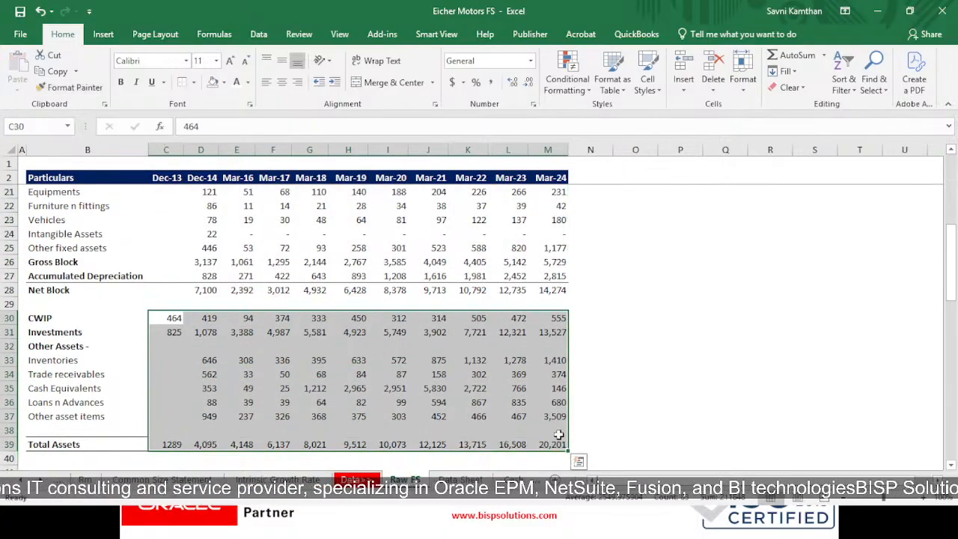
click(640, 352)
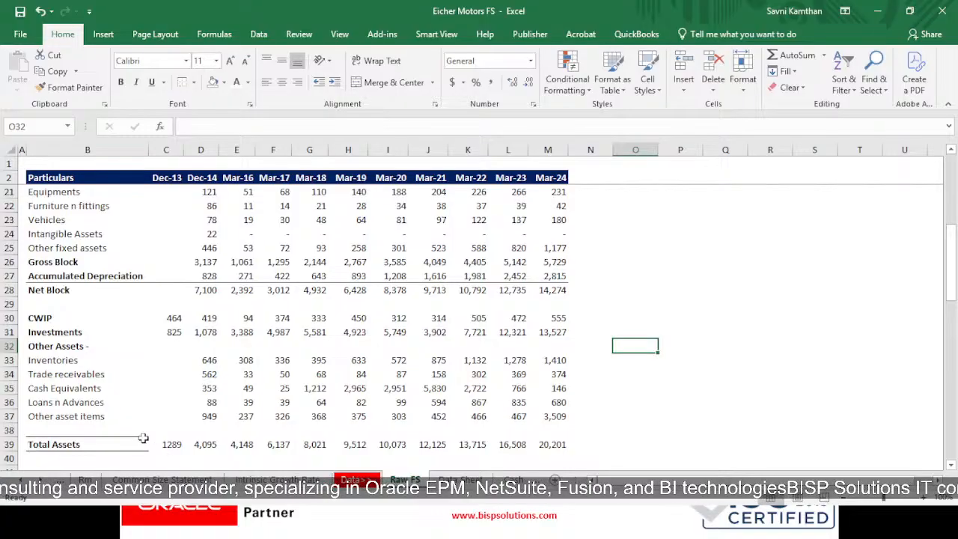
- Add top and bottom borders across the whole Total Assets row, B39:M39
click(86, 443)
click(189, 448)
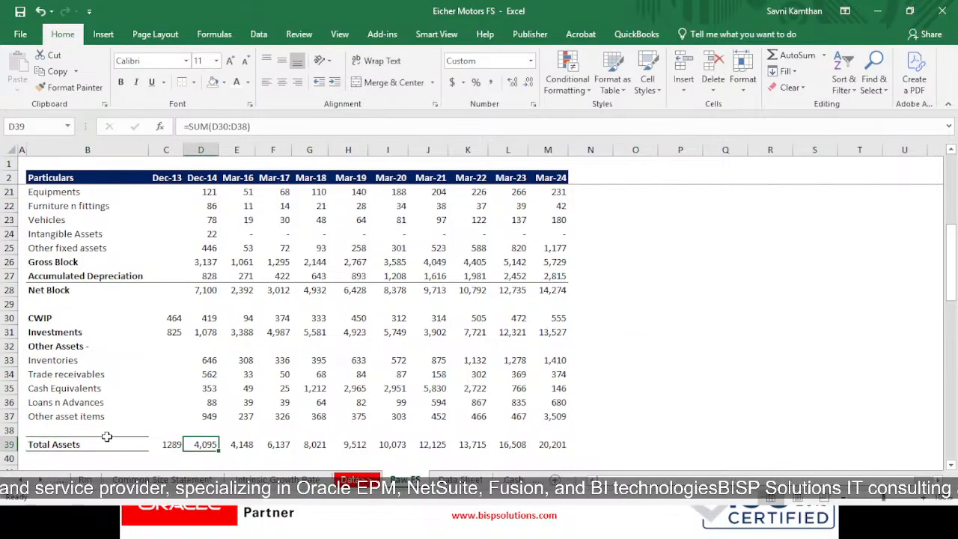
drag(97, 447, 560, 441)
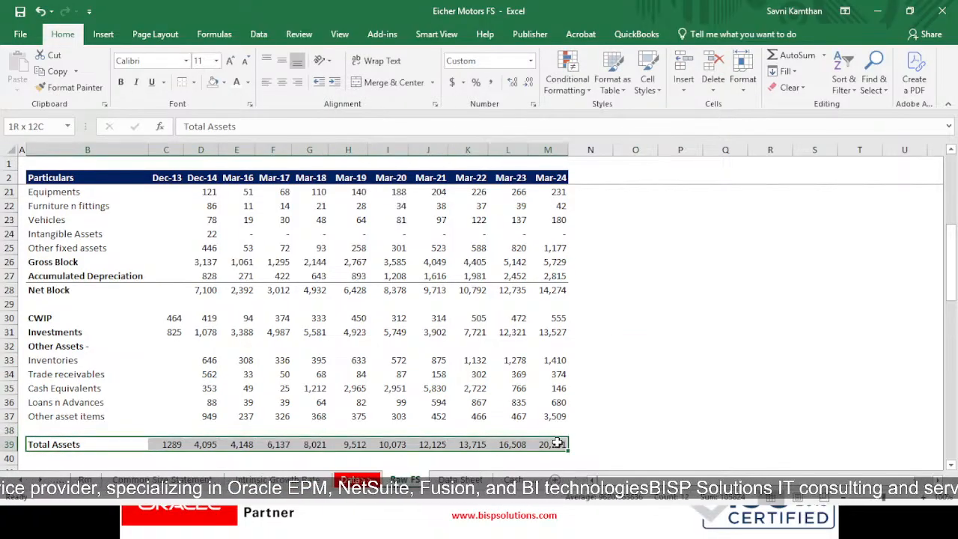
click(590, 416)
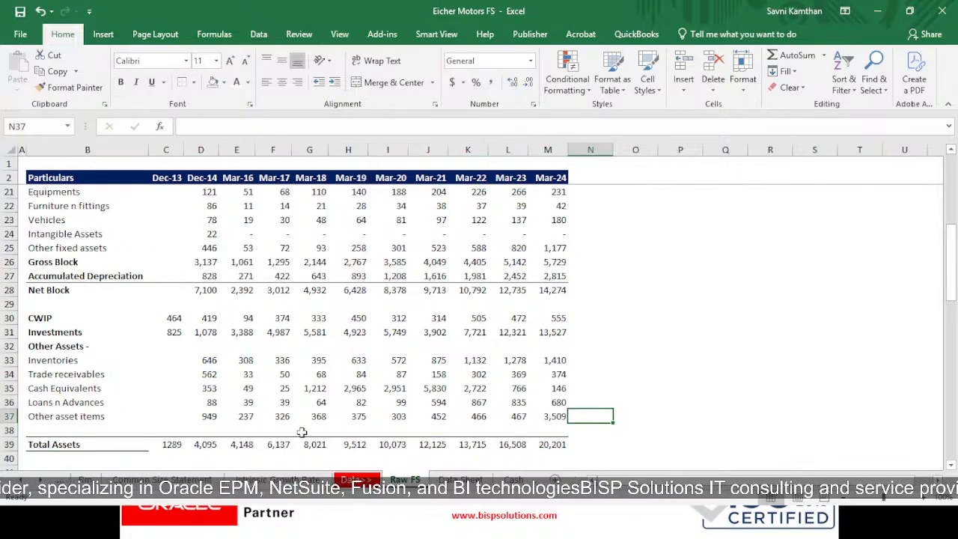
drag(105, 443, 554, 444)
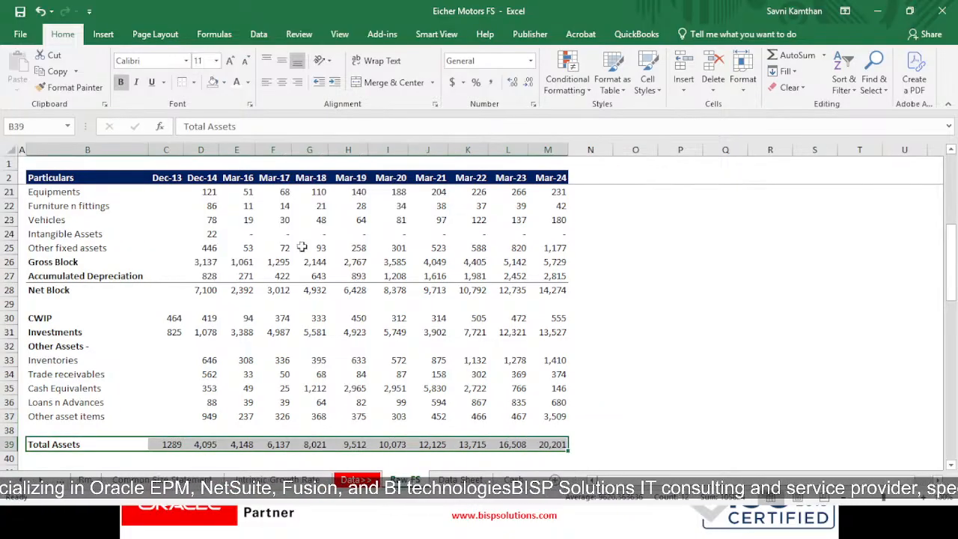
click(194, 83)
click(246, 128)
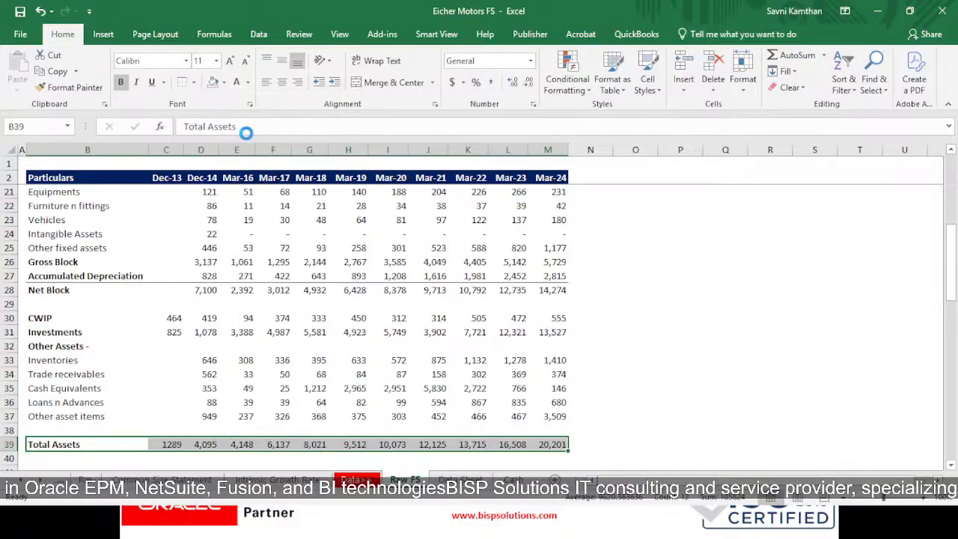
click(709, 329)
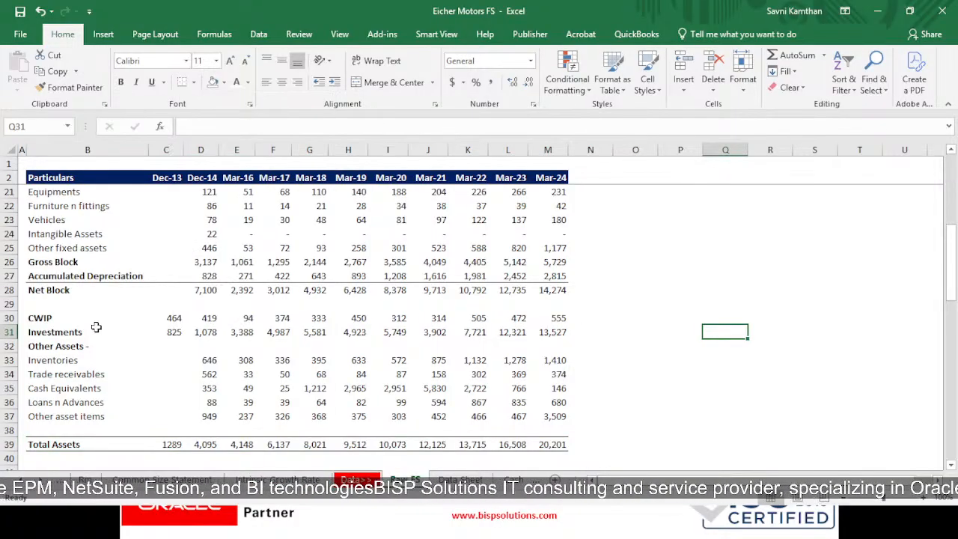
- Make the Total Assets figures bold across row 39, B39:M39
scroll(281, 360, down, 2)
scroll(342, 361, up, 1)
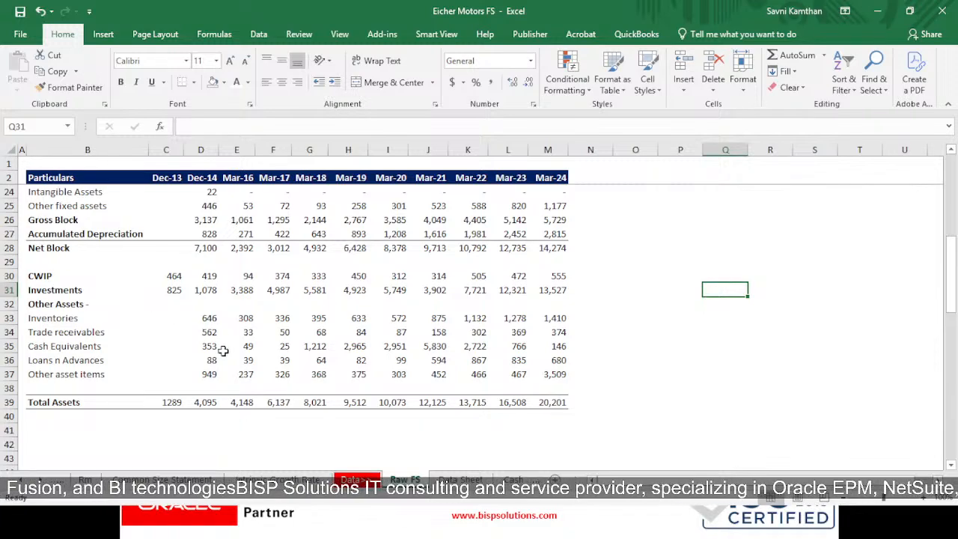
scroll(248, 360, down, 4)
scroll(236, 365, down, 13)
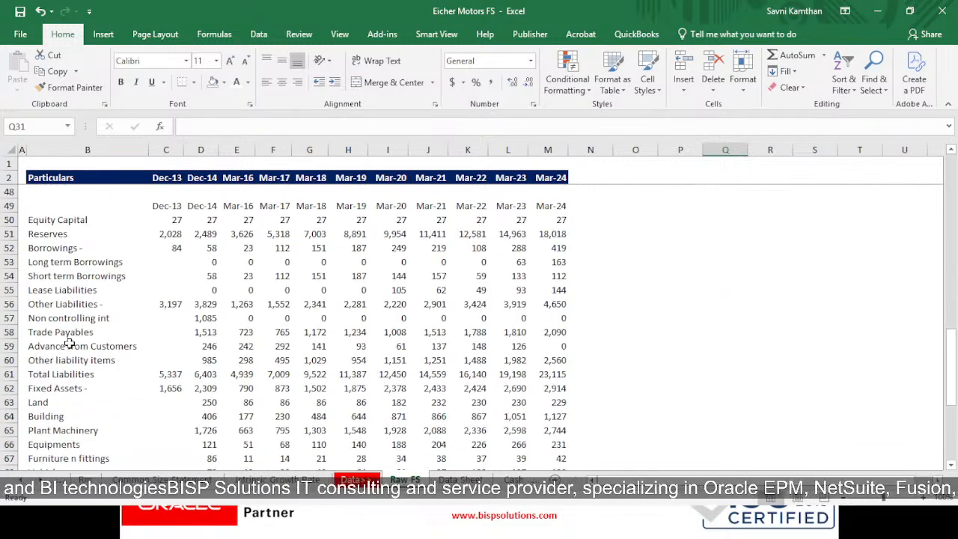
scroll(252, 390, up, 17)
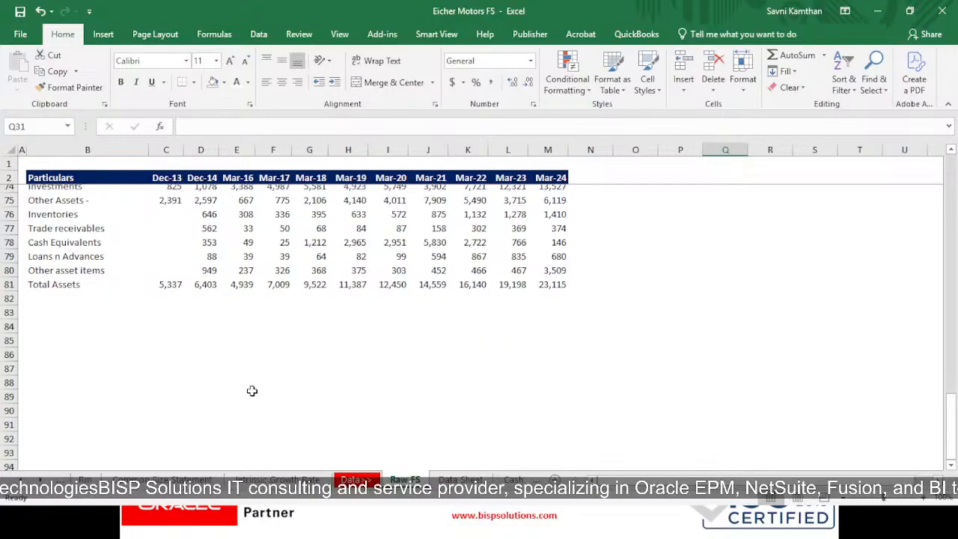
scroll(208, 367, down, 4)
drag(63, 232, 538, 229)
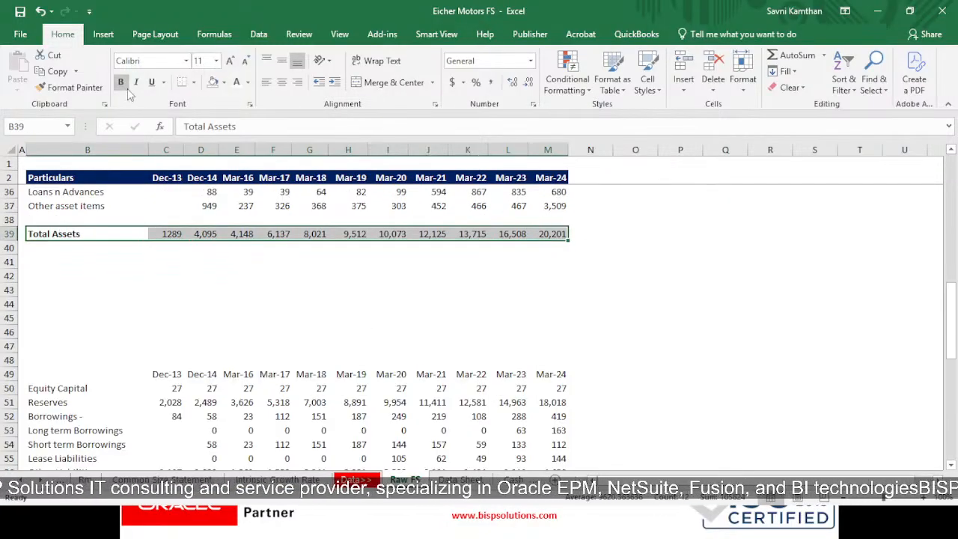
click(257, 343)
- Delete the leftover source balance sheet copy in B49:M81 below the formatted statement
drag(50, 371, 552, 476)
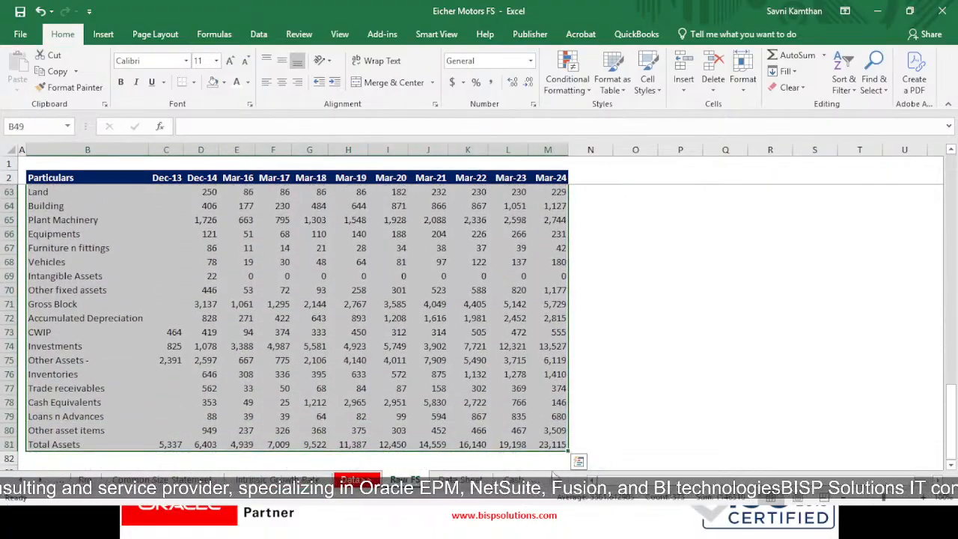
scroll(383, 436, up, 19)
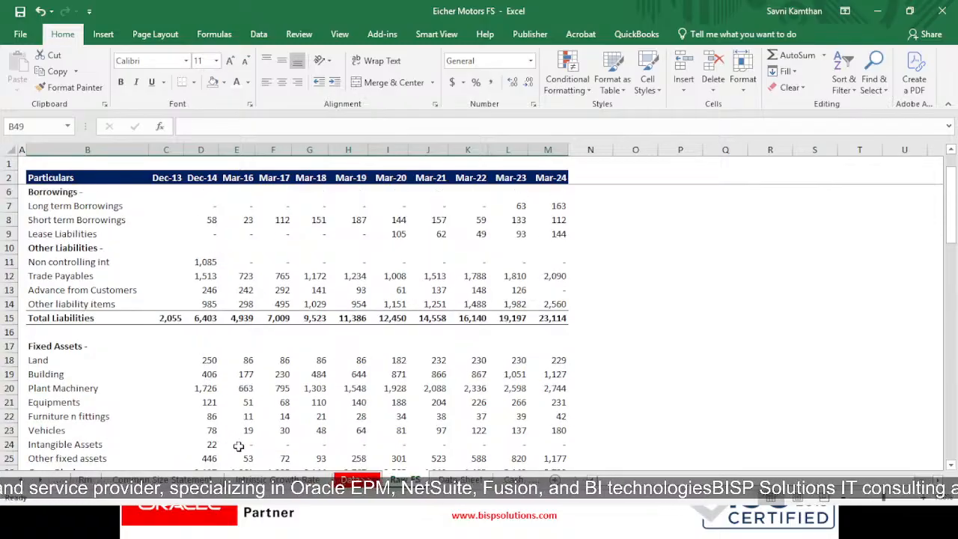
scroll(224, 355, up, 1)
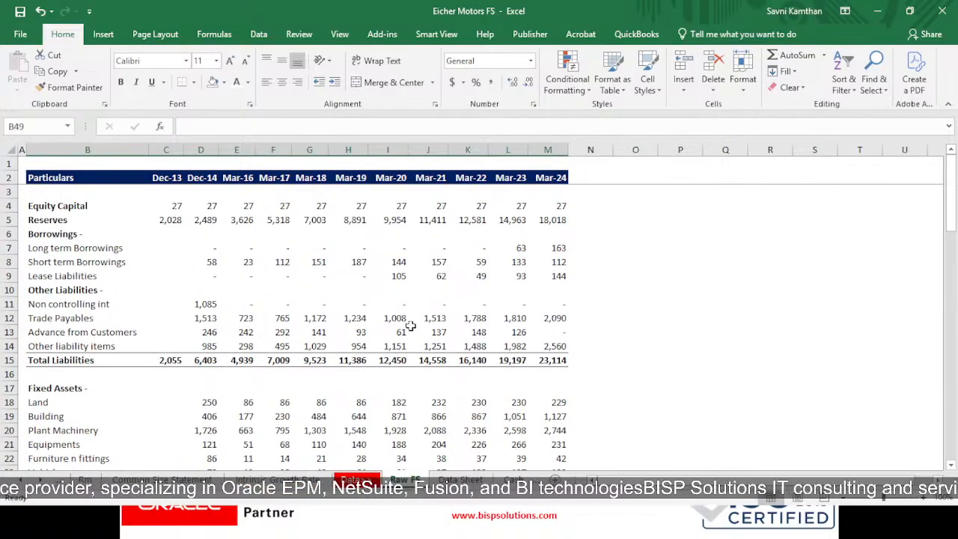
scroll(409, 326, down, 4)
scroll(391, 344, down, 7)
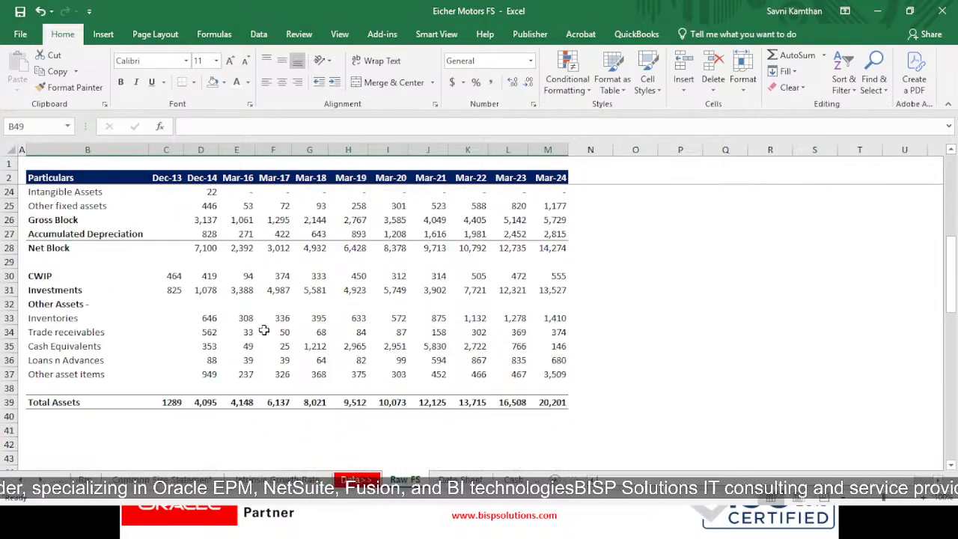
scroll(399, 387, up, 11)
click(645, 281)
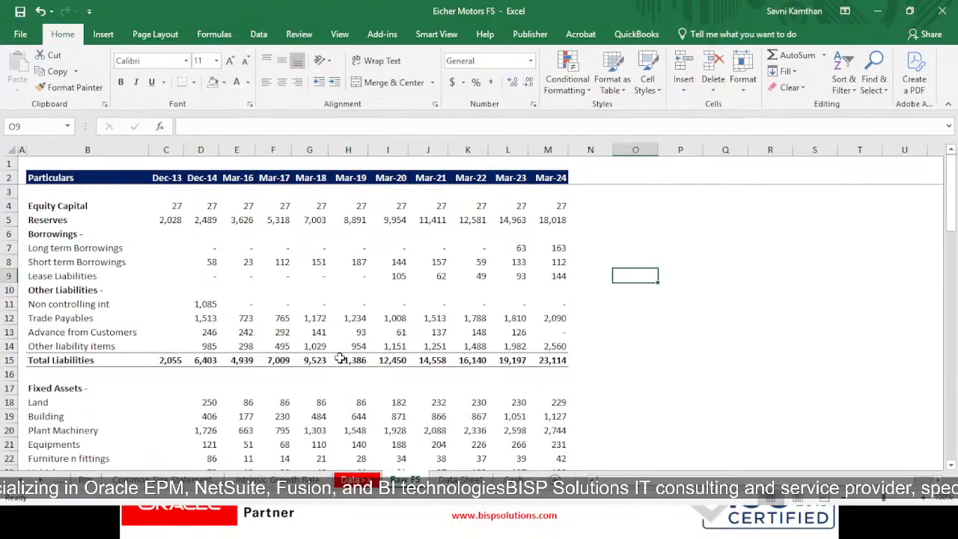
- Select B41 as the cash flow destination, then on the Screener page expand the Cash from Operating, Investing and Financing Activity rows
scroll(449, 359, down, 11)
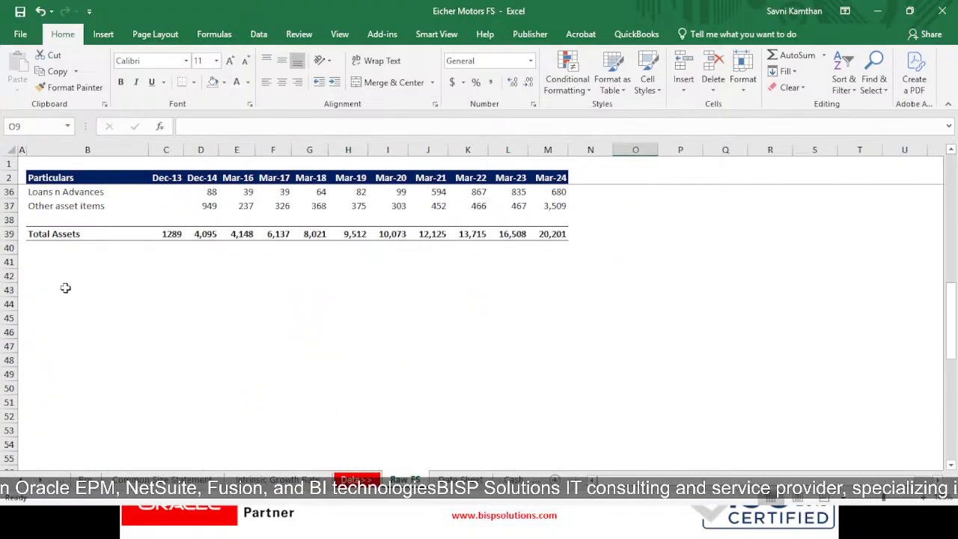
click(49, 273)
click(46, 263)
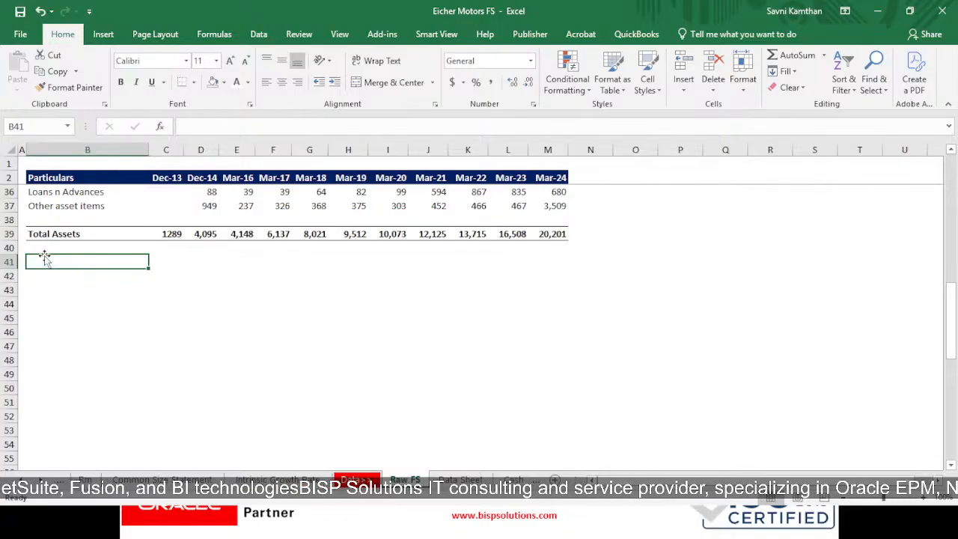
key(alt+Tab)
scroll(323, 304, down, 4)
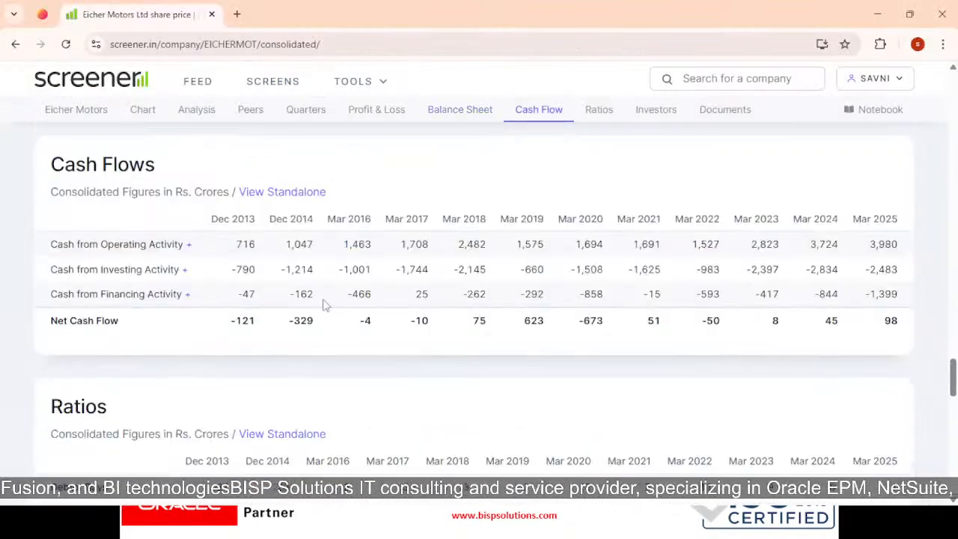
click(179, 245)
scroll(179, 247, down, 4)
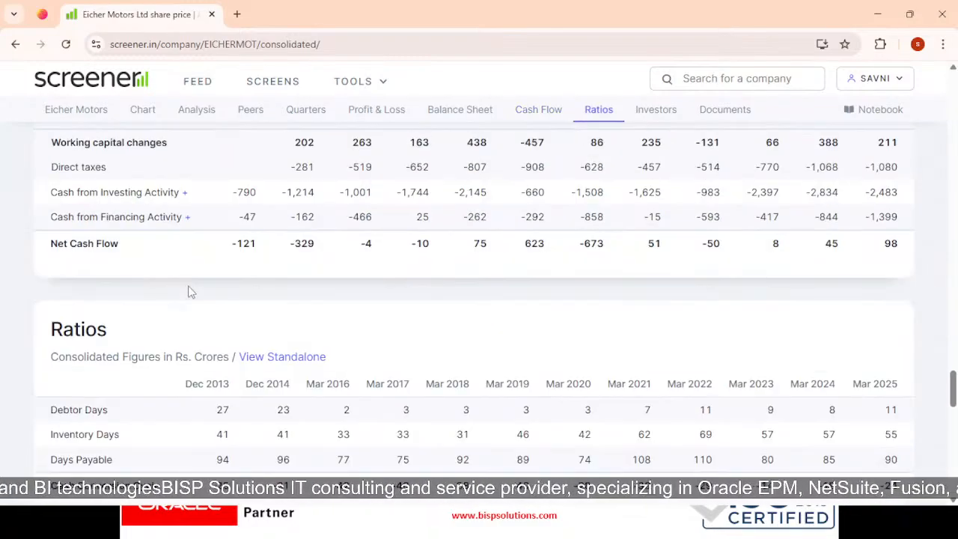
click(180, 192)
scroll(177, 343, down, 3)
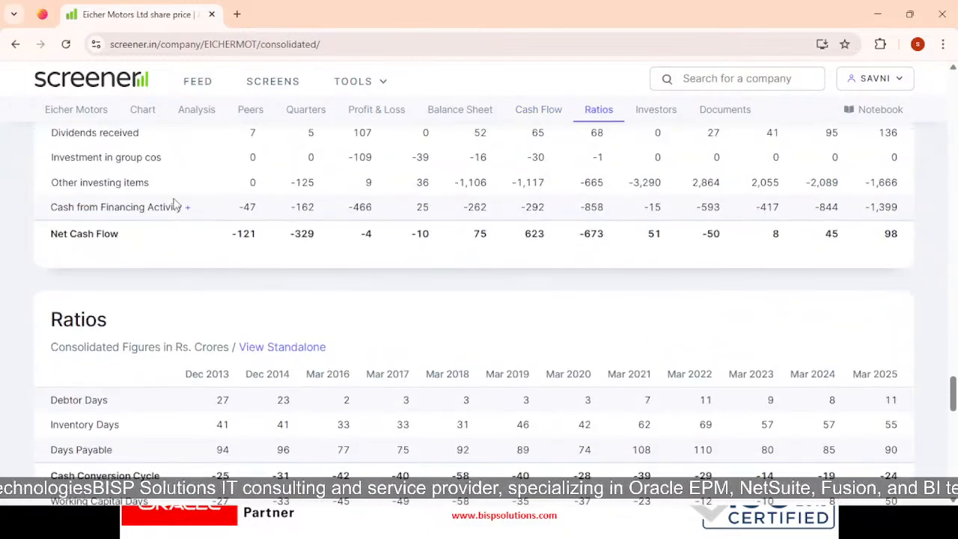
click(175, 205)
- Copy the expanded Cash Flows table from Screener and paste it as Text into the Raw FS sheet at B41
scroll(184, 231, up, 10)
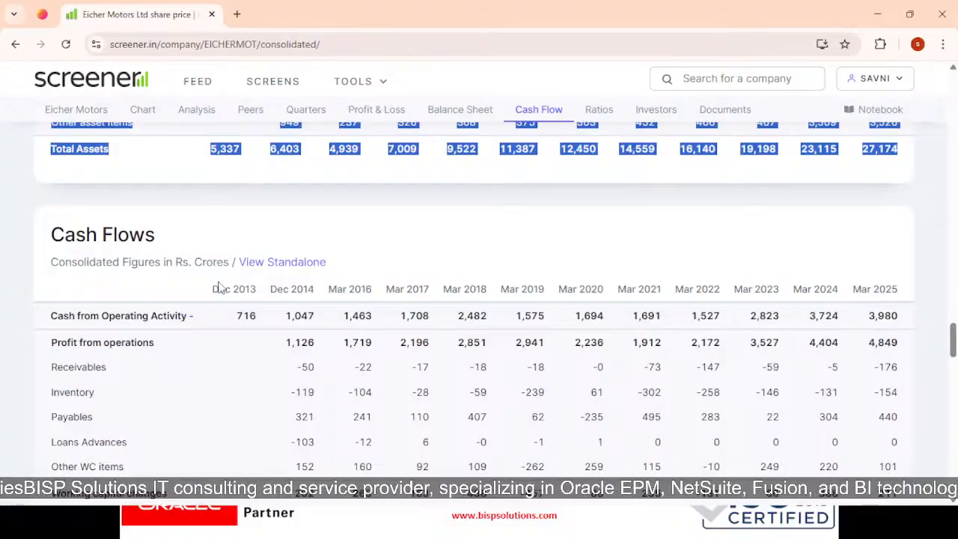
drag(219, 289, 904, 371)
key(alt+Tab)
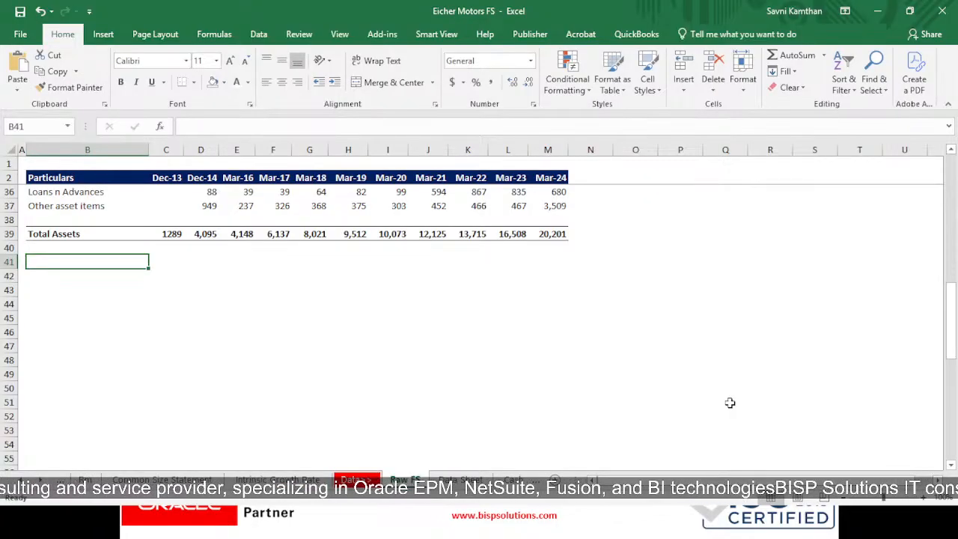
key(ctrl+alt+v)
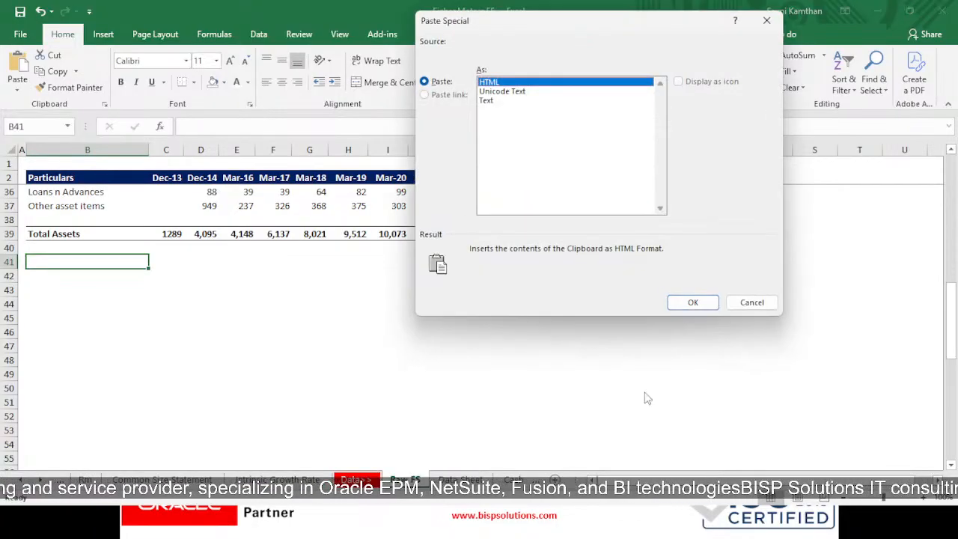
click(490, 100)
click(692, 303)
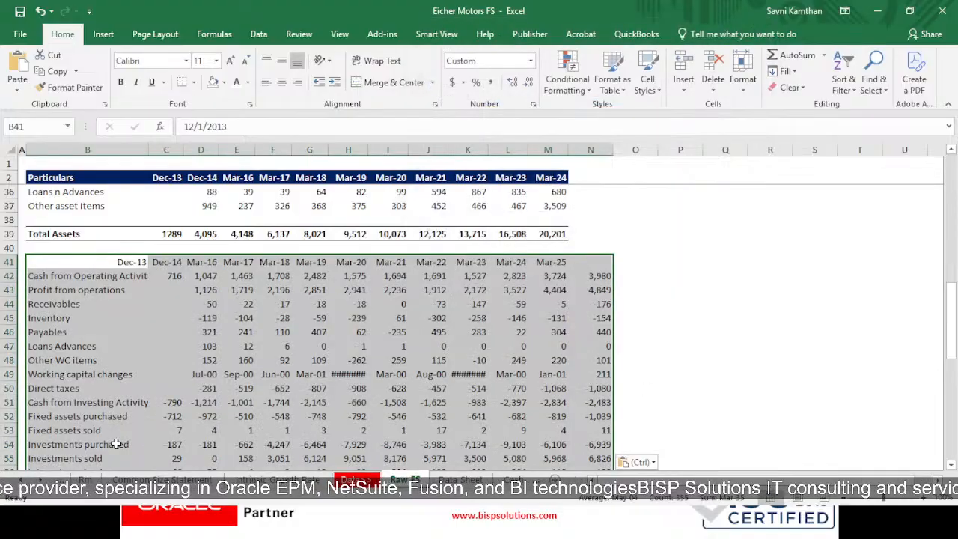
- Shift the pasted date headers one column over so Dec-13 sits in C41, and clear the Mar-25 figures in N41:N68
click(554, 364)
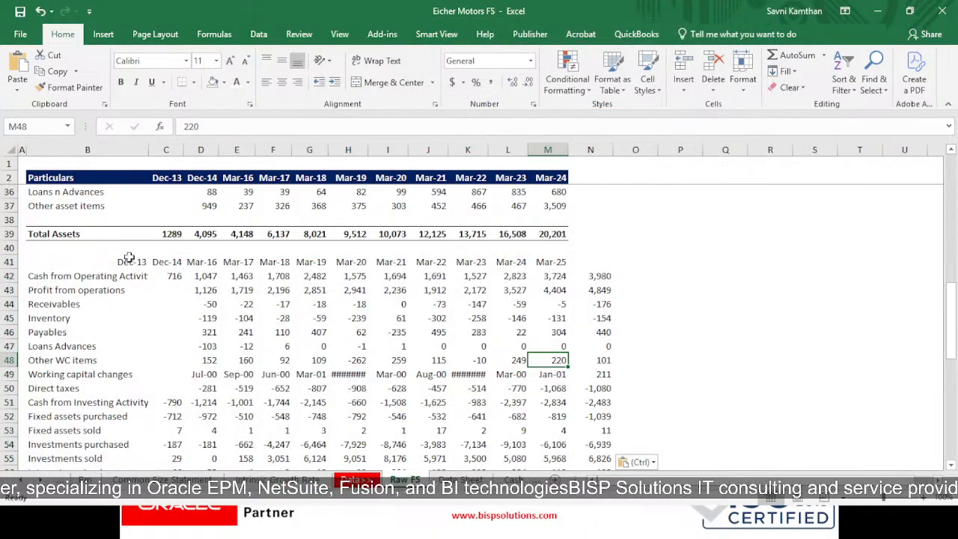
drag(115, 264, 601, 437)
click(595, 262)
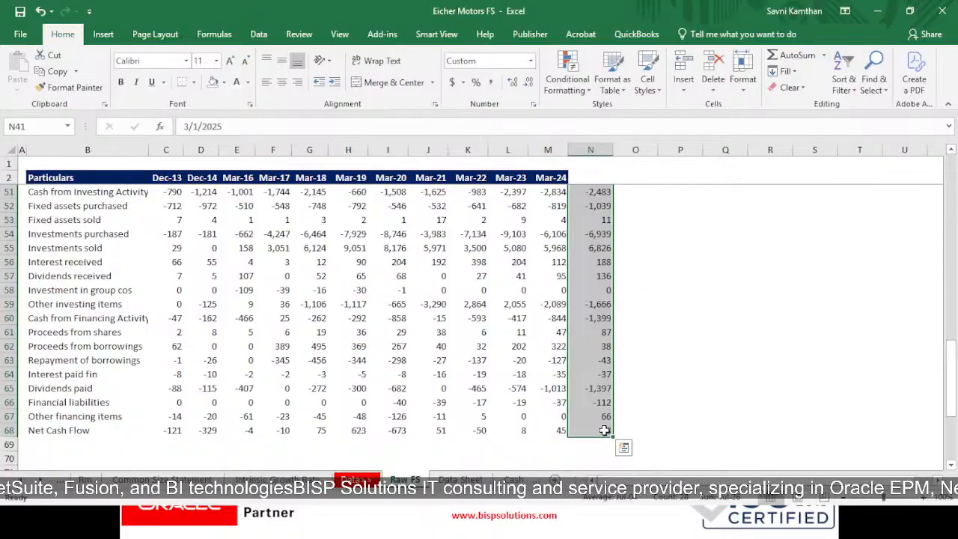
key(Delete)
- Narrow columns I through M to fit their figures
scroll(569, 348, up, 6)
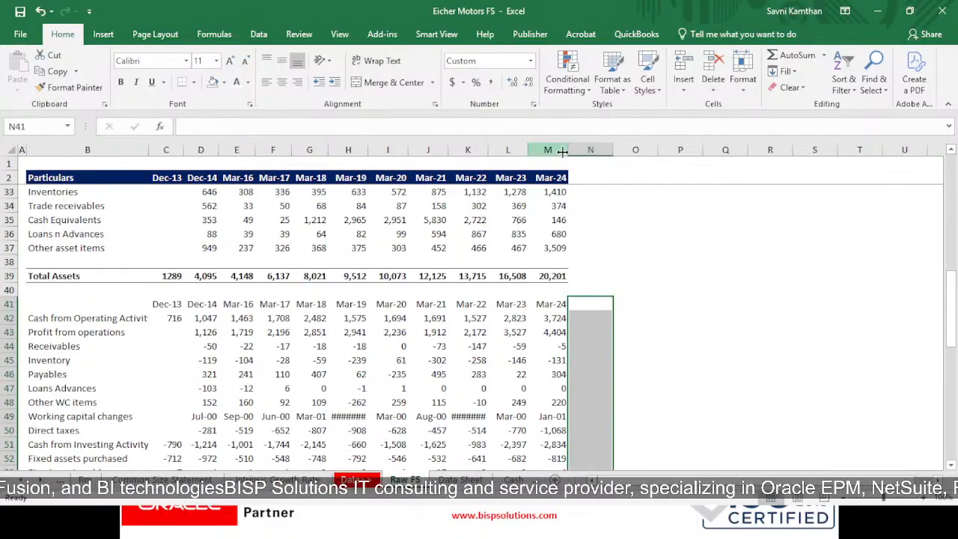
drag(562, 151, 402, 150)
- Check the pasted Working capital changes values in row 49 against the Cash Flows table on the Screener page
click(386, 417)
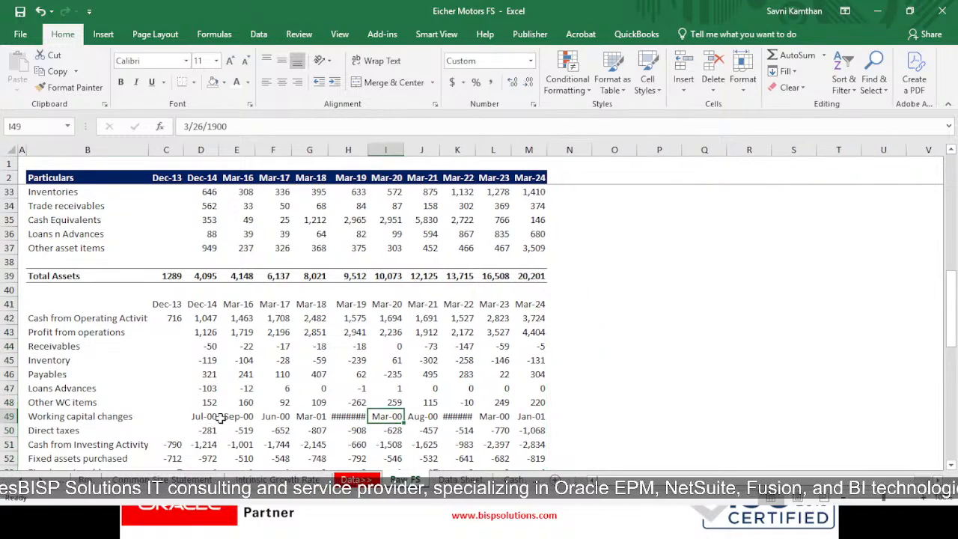
scroll(419, 430, down, 1)
key(alt+Tab)
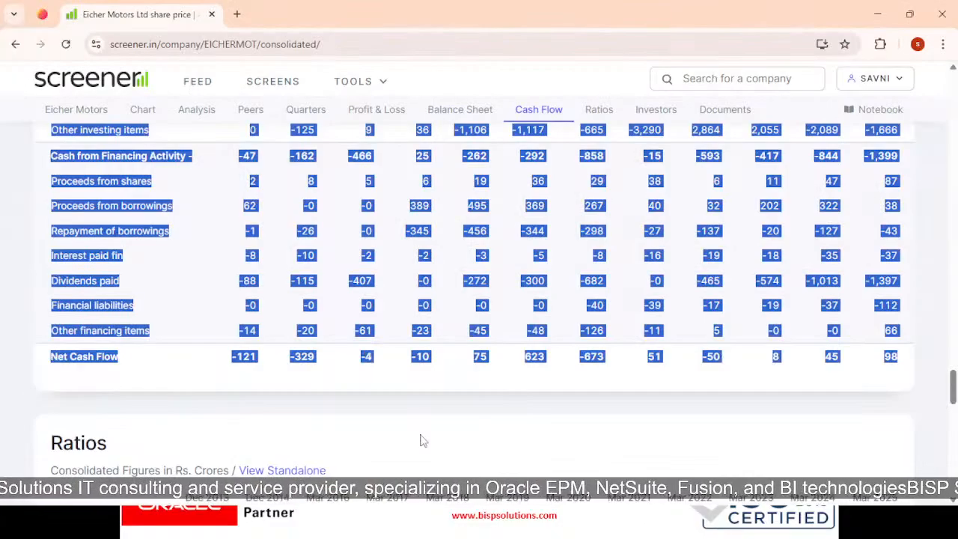
scroll(442, 398, up, 3)
scroll(340, 390, up, 4)
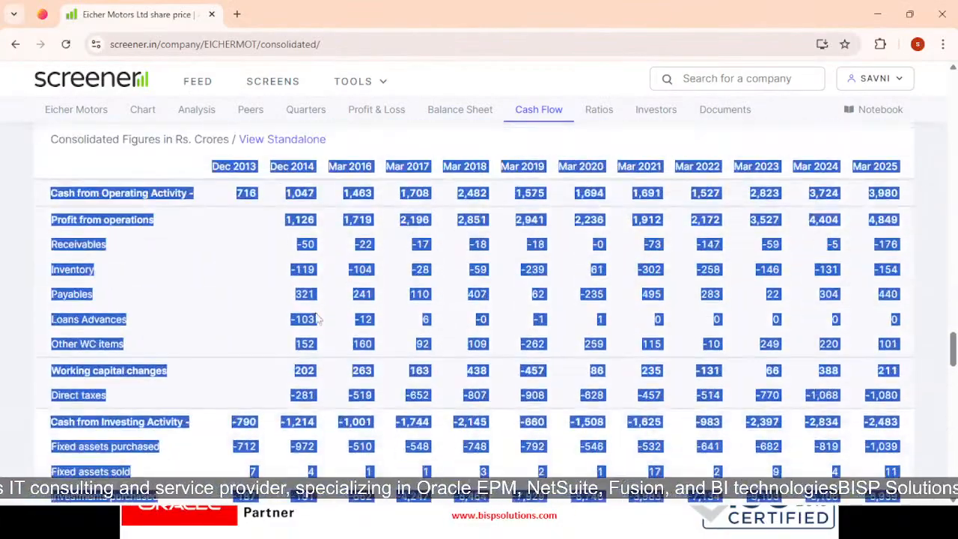
click(238, 318)
scroll(603, 330, down, 7)
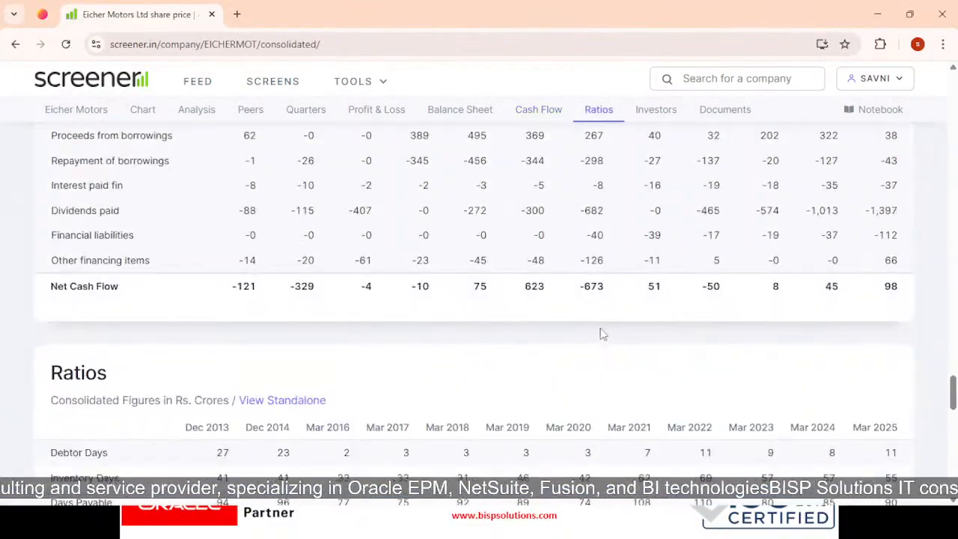
key(alt+Tab)
click(248, 372)
scroll(227, 360, down, 2)
scroll(89, 279, up, 2)
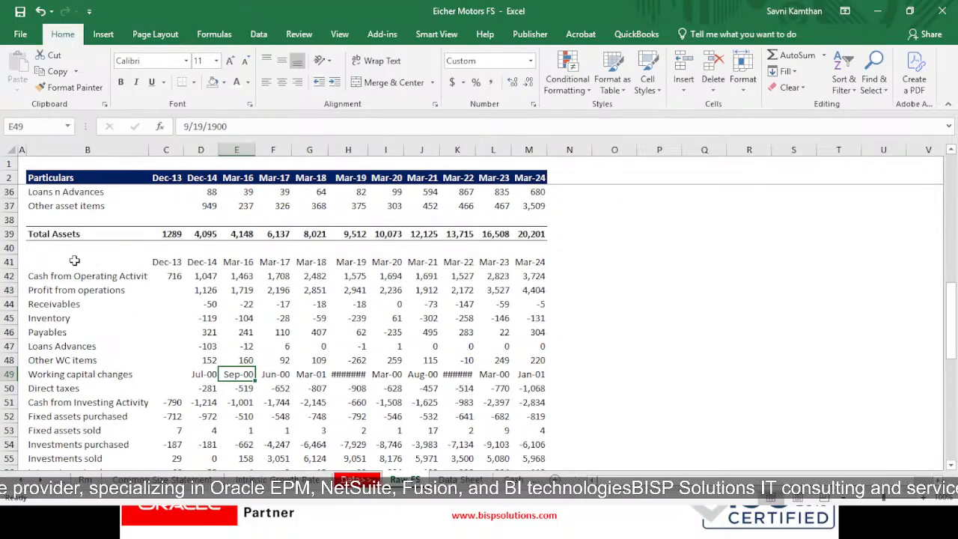
- Clear the pasted cash flow block B41:M68 from the Raw FS sheet
drag(75, 271, 534, 419)
key(Delete)
scroll(406, 371, up, 4)
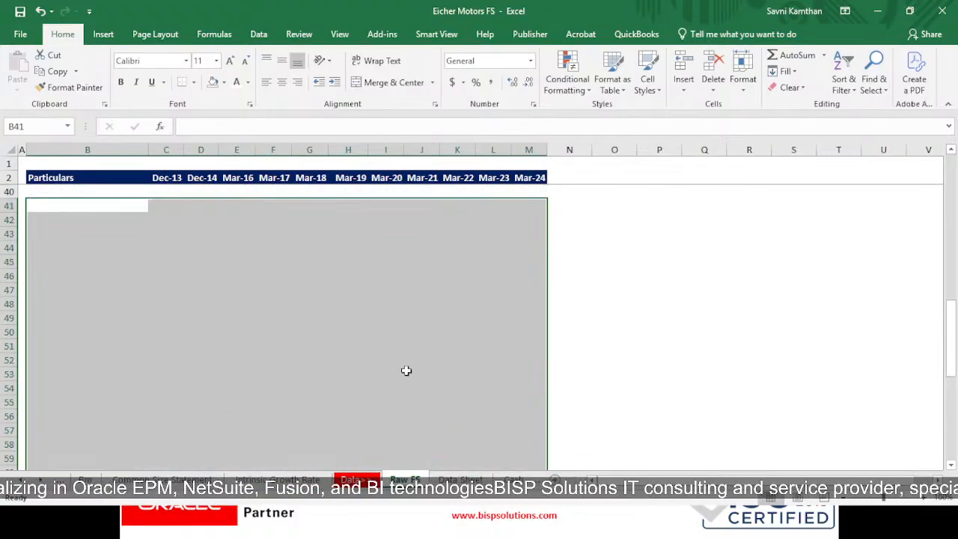
- Copy Screener's Cash Flows table from the Dec 2013 header through Net Cash Flow and paste it at B41 of Raw FS
key(alt+Tab)
scroll(402, 385, up, 10)
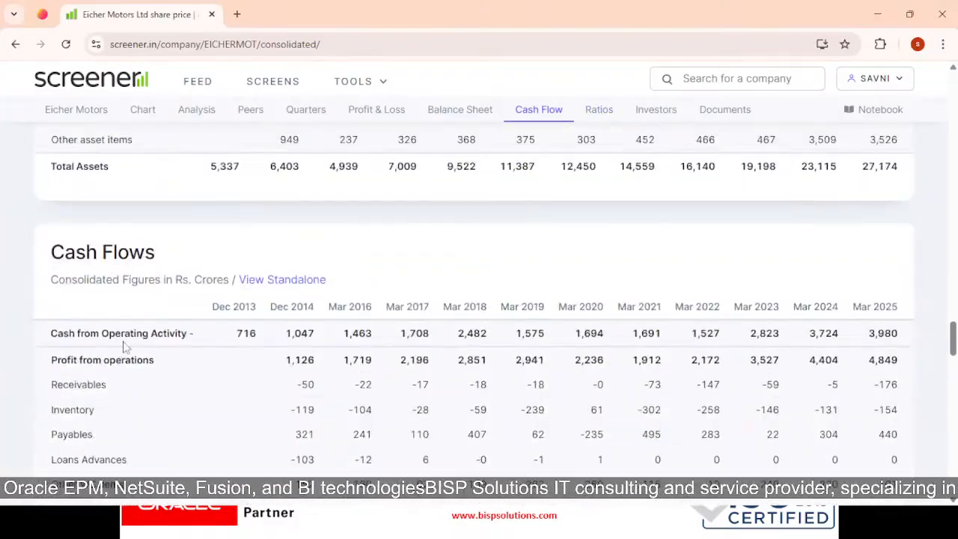
drag(213, 307, 886, 327)
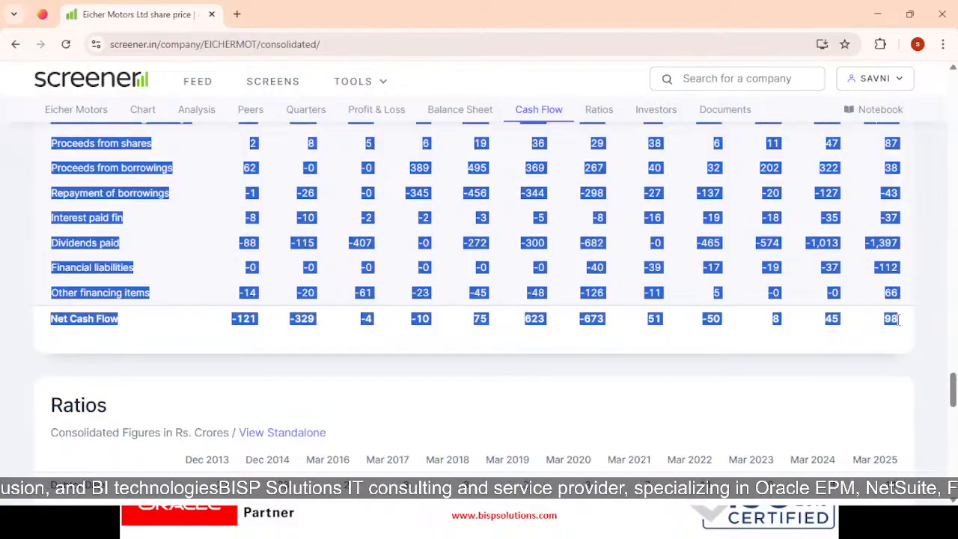
key(alt+Tab)
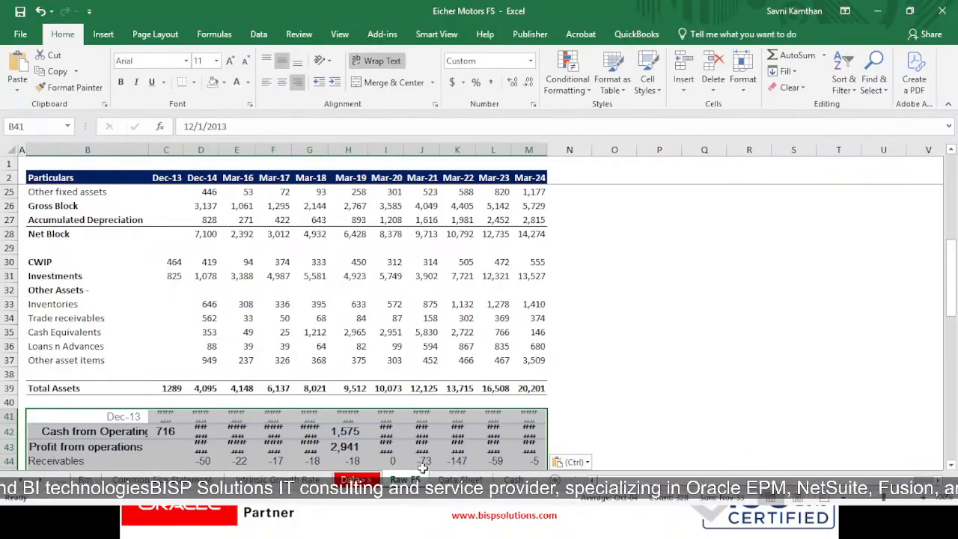
- Undo the formatted paste and insert the copied cash flow table at B41 as plain text
scroll(361, 415, down, 4)
key(ctrl+z)
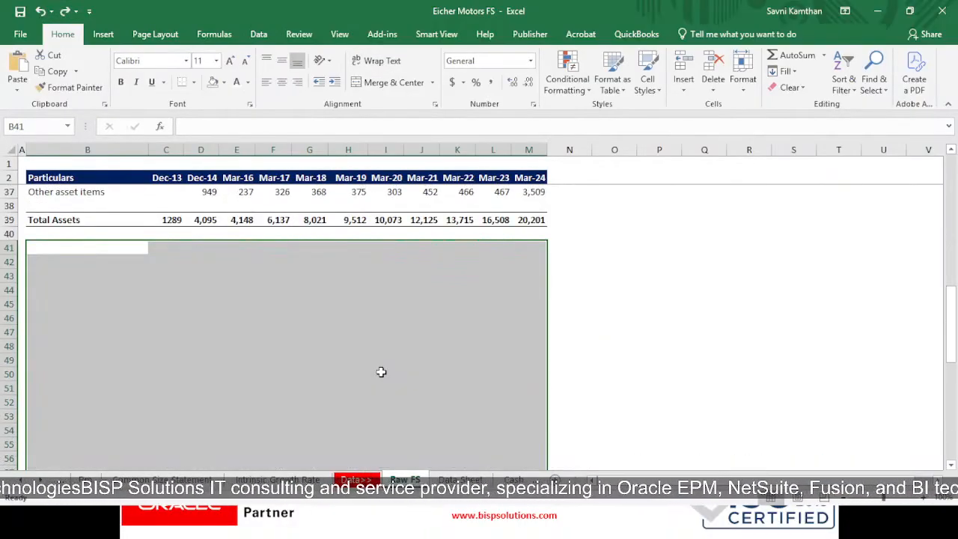
key(ctrl+alt+v)
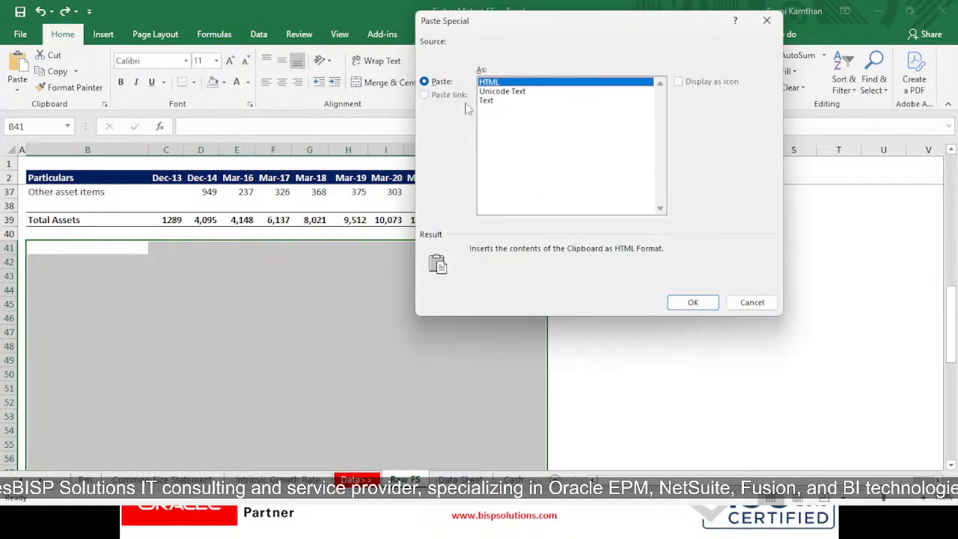
key(Down)
key(Down)
click(692, 301)
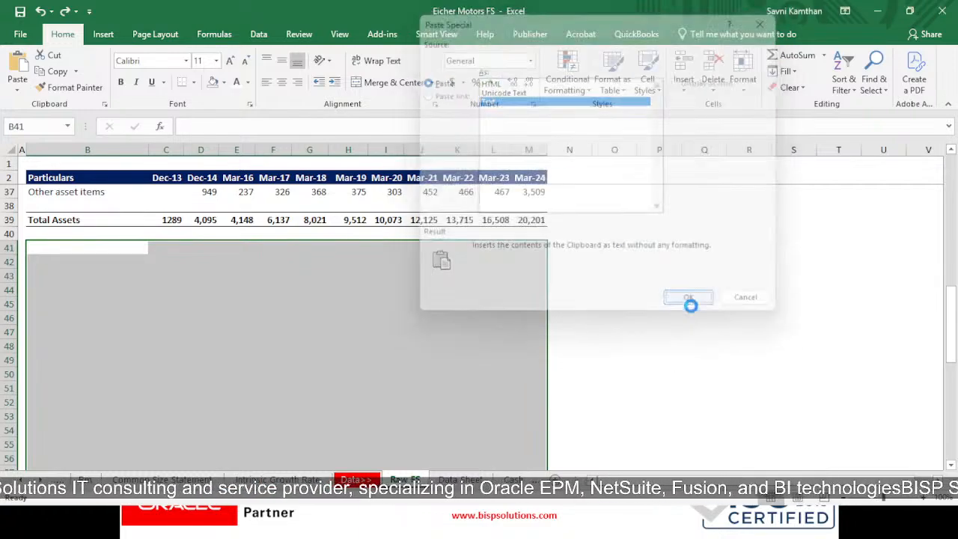
click(228, 301)
- Clear the Working capital changes values in D49:M49 that were pasted in as dates
scroll(230, 276, down, 2)
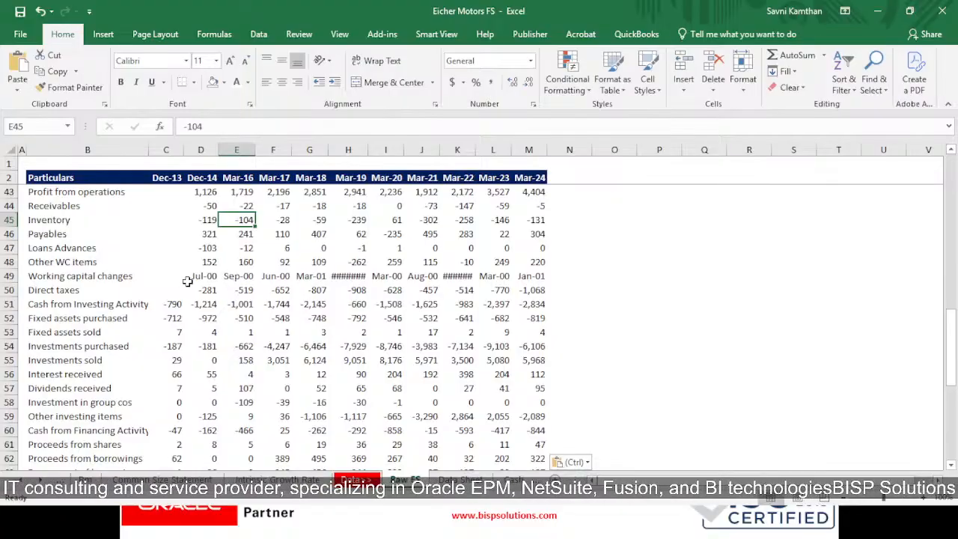
drag(187, 281, 537, 276)
key(Delete)
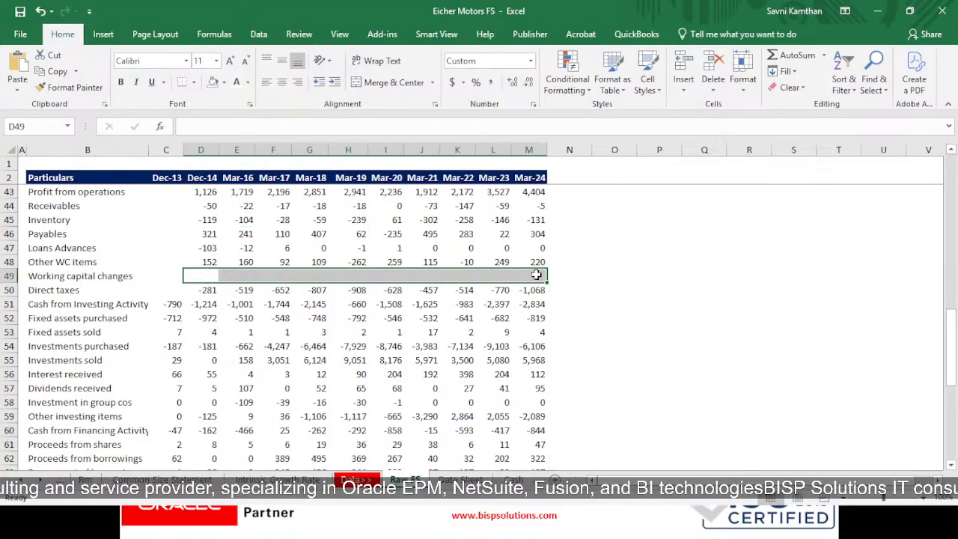
- Copy the Working capital changes figures together with the Direct taxes row from the Cash Flows table on Screener
key(alt+Tab)
scroll(364, 355, up, 3)
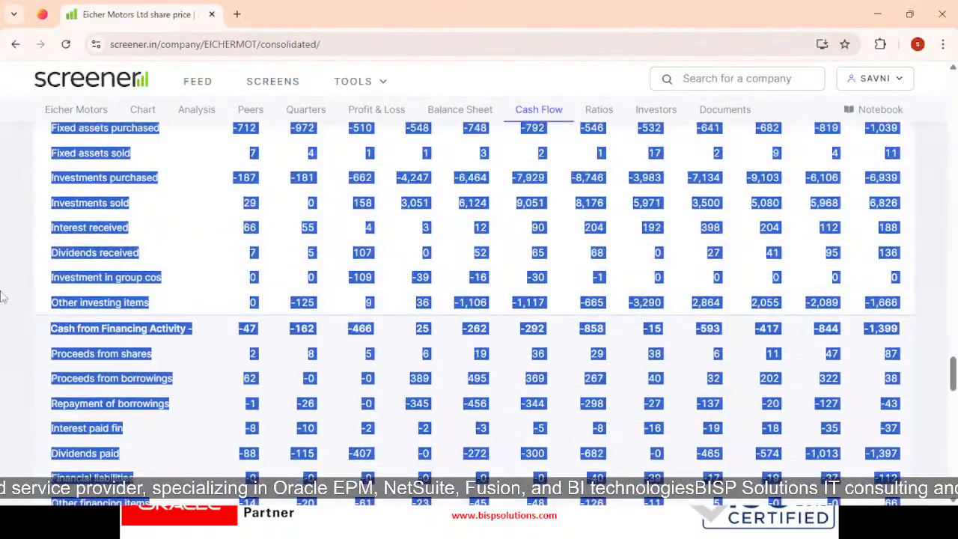
click(177, 317)
scroll(177, 317, up, 2)
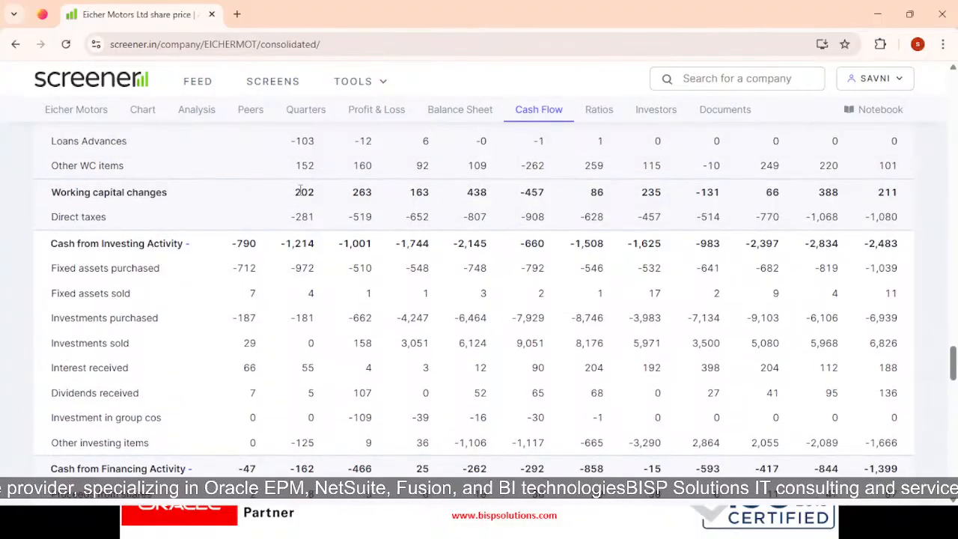
drag(371, 204, 730, 209)
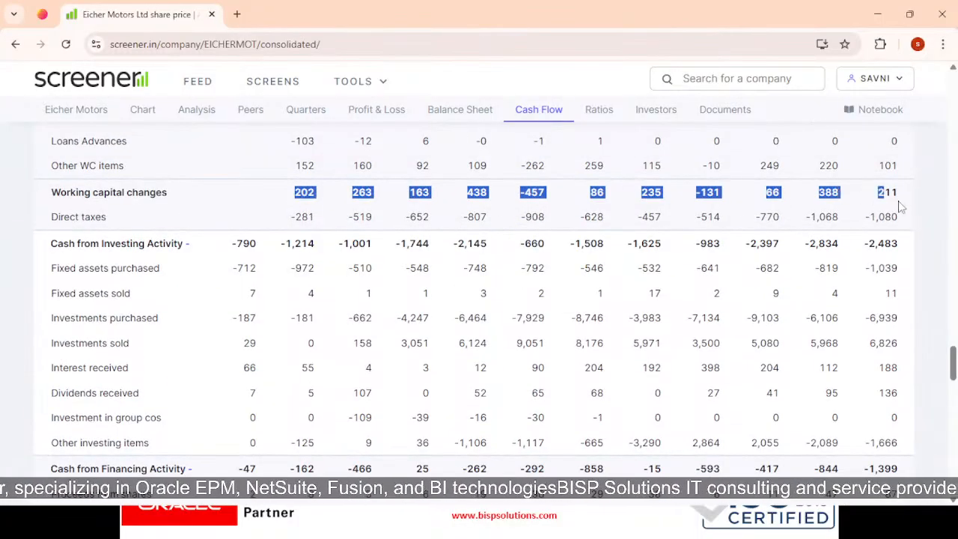
drag(901, 207, 913, 219)
key(alt+Tab)
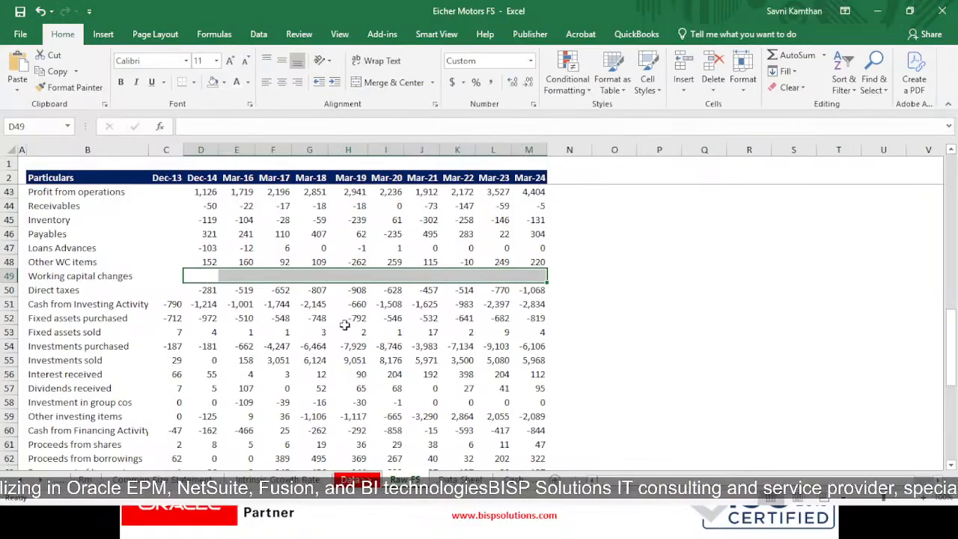
- Paste the copied figures as plain text over rows 49 and 50, starting at B49
drag(42, 274, 520, 287)
key(ctrl+alt+v)
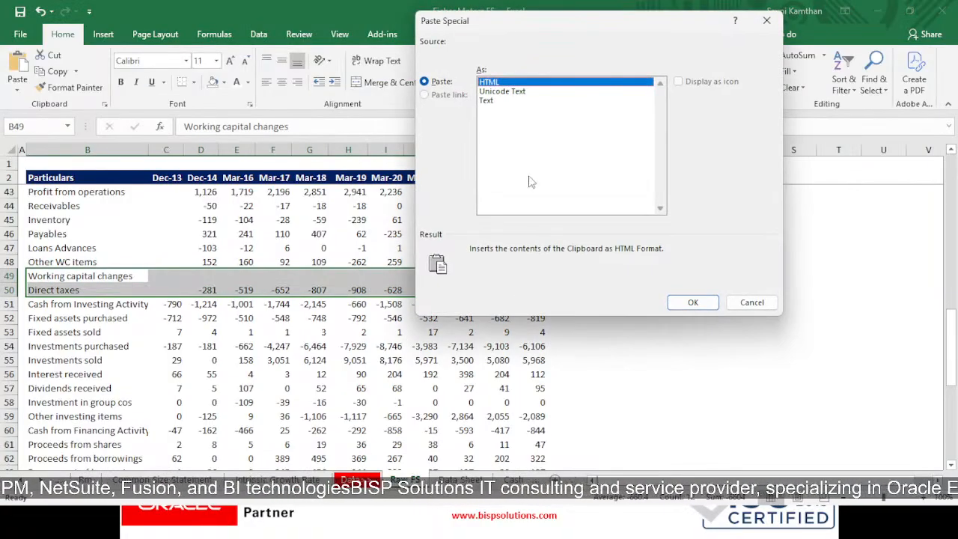
click(501, 112)
click(691, 302)
click(639, 388)
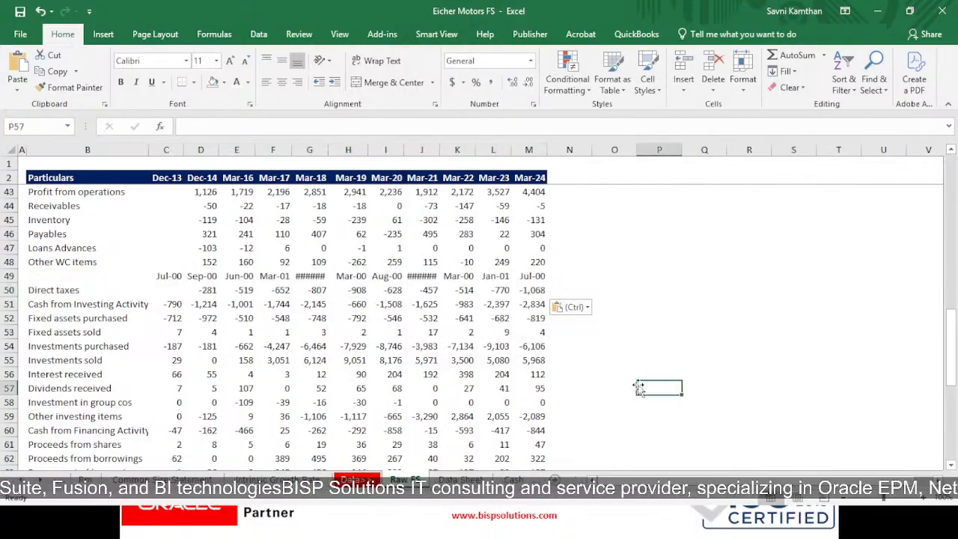
- Clear the misaligned date values in C49:M49 and select the empty label cell B49
drag(149, 276, 546, 278)
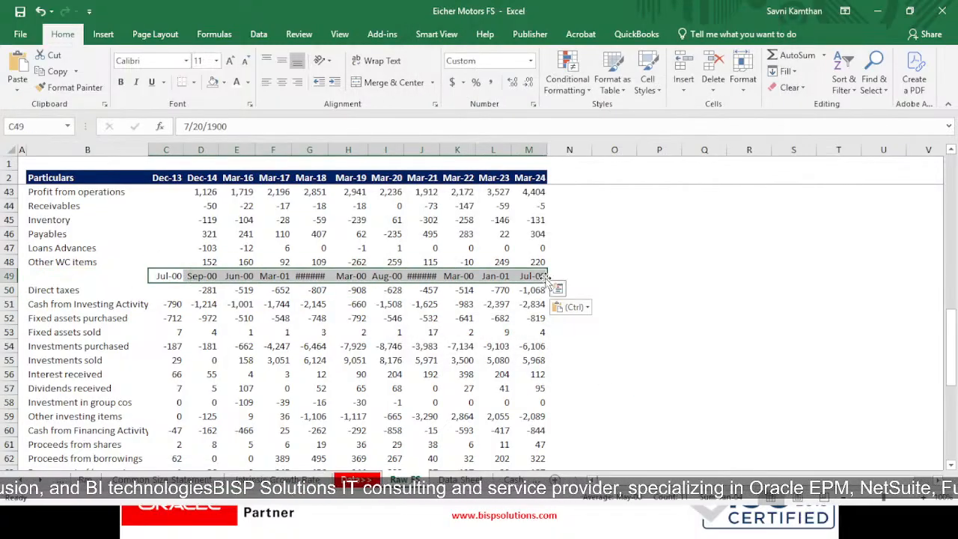
key(Delete)
click(386, 304)
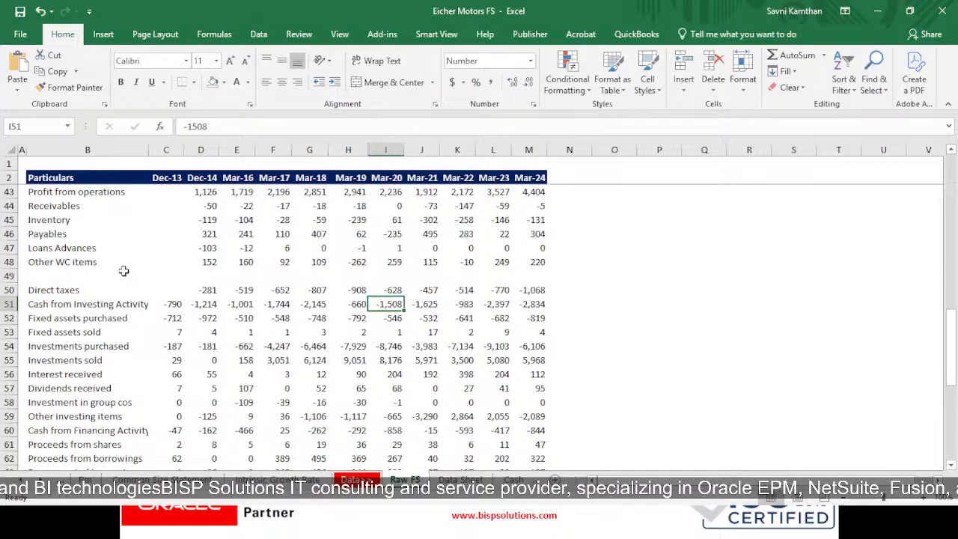
click(42, 294)
click(77, 278)
- Copy only the Working capital changes row, including its label, from Screener's Cash Flows table and return to Raw FS
key(alt+Tab)
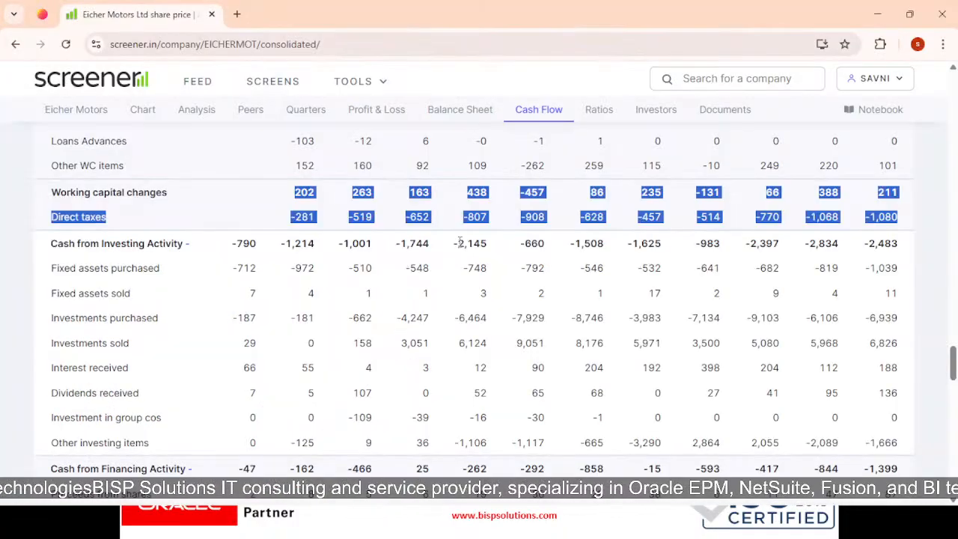
click(172, 243)
drag(52, 192, 663, 192)
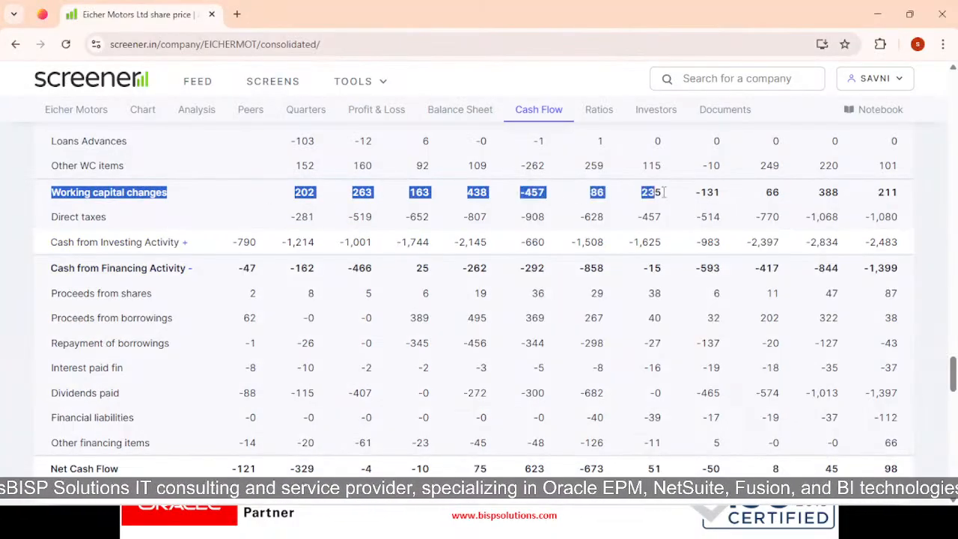
scroll(349, 374, down, 4)
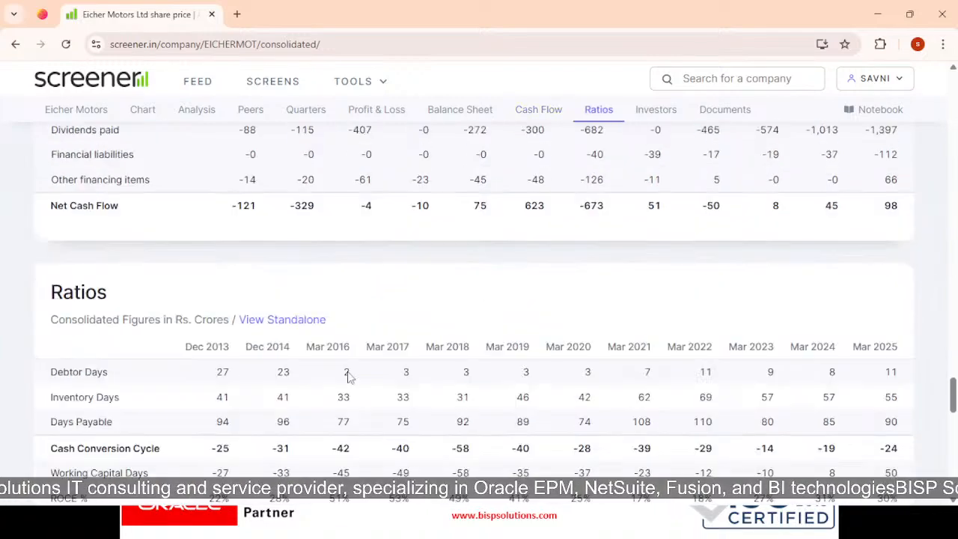
key(alt+Tab)
- Try pasting the Working capital changes row with its source formatting into B69 and undo the paste
scroll(138, 372, down, 4)
click(139, 373)
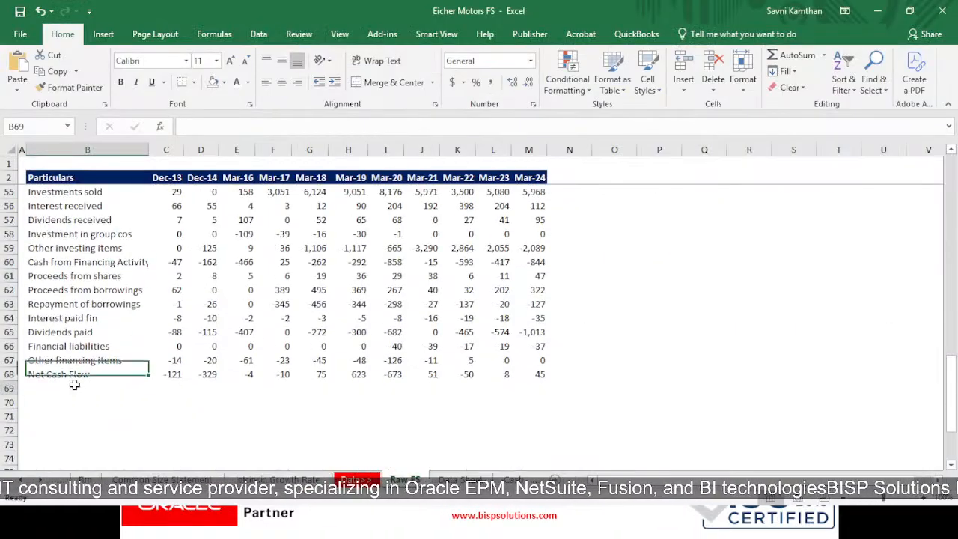
click(64, 389)
key(ctrl+v)
click(242, 414)
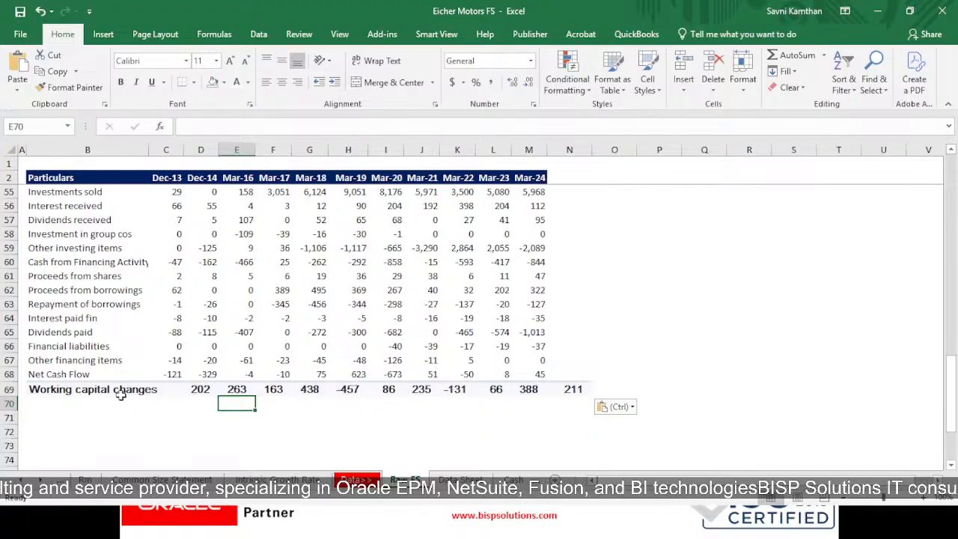
key(ctrl+z)
- Paste the Working capital changes row into B69 as plain text and move it up to row 49, starting at B49
key(ctrl+alt+v)
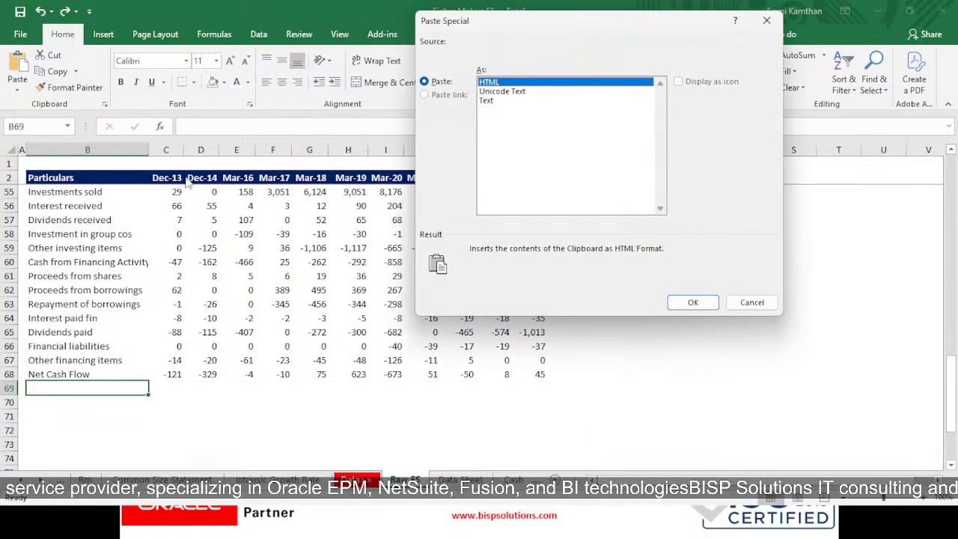
click(486, 100)
click(692, 302)
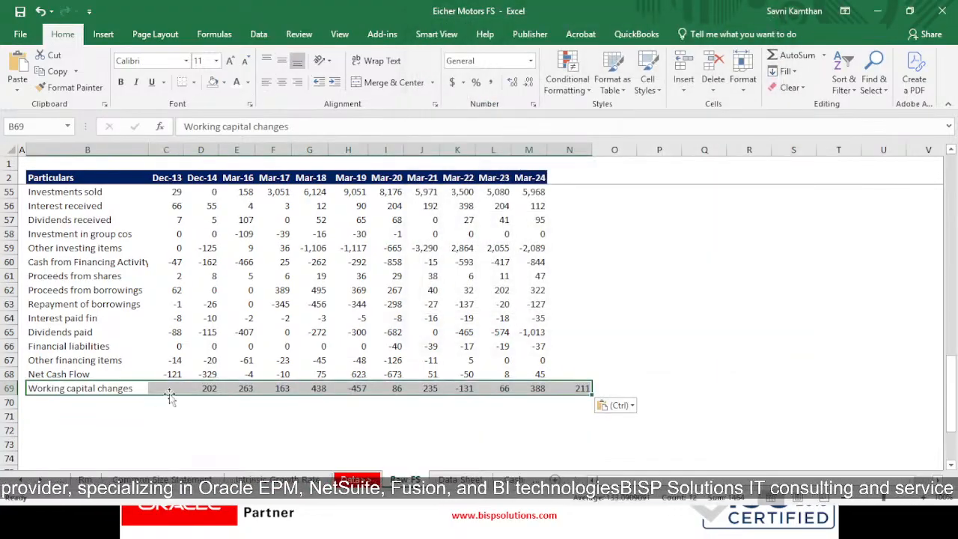
drag(135, 382, 96, 359)
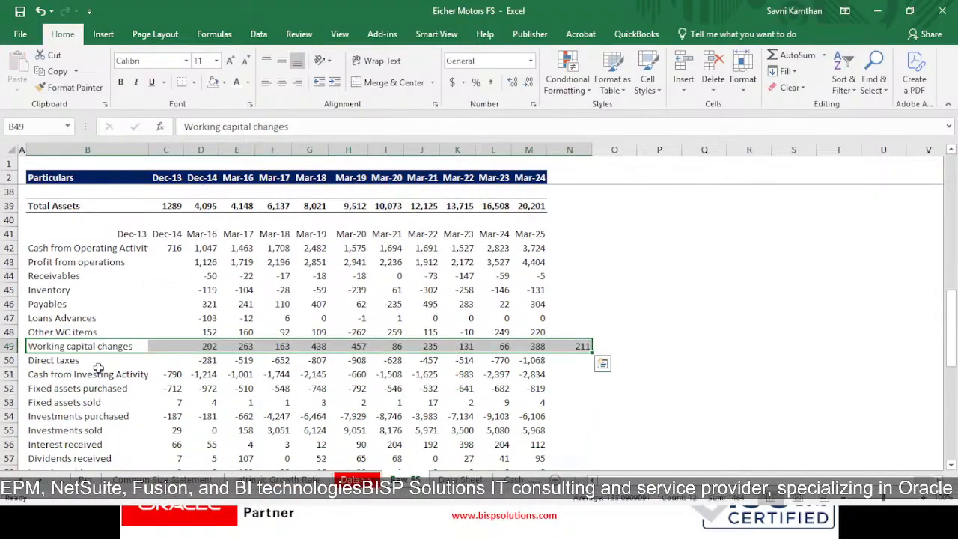
- Delete column N, which holds the extra Working capital changes value beyond Mar-24
click(573, 333)
right_click(571, 150)
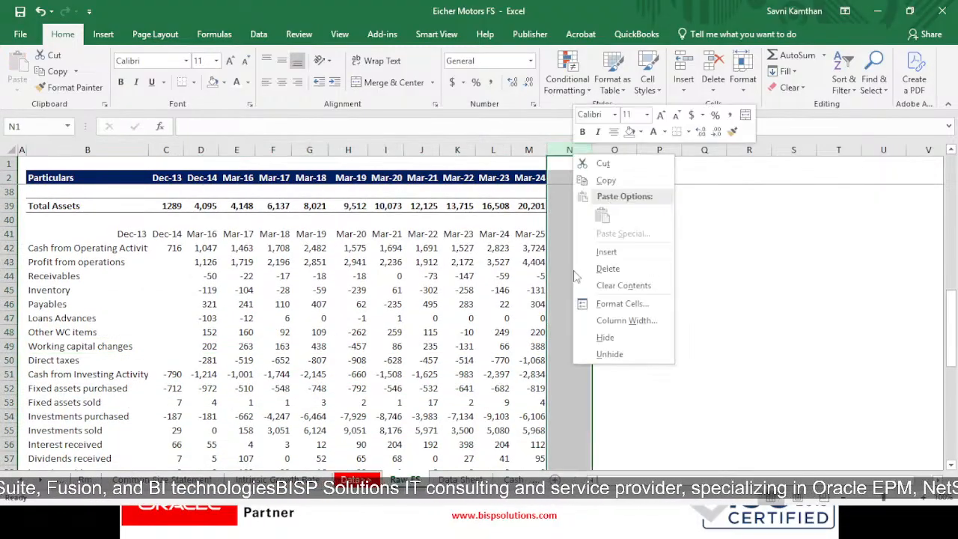
click(606, 271)
click(695, 375)
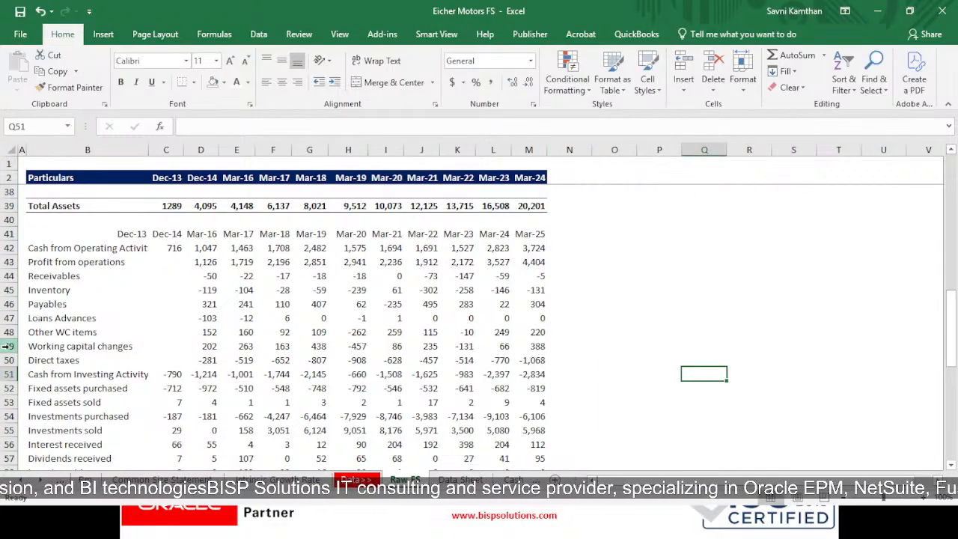
- AutoFit column B to the full length of the cash flow row labels
scroll(464, 395, down, 5)
scroll(118, 300, up, 6)
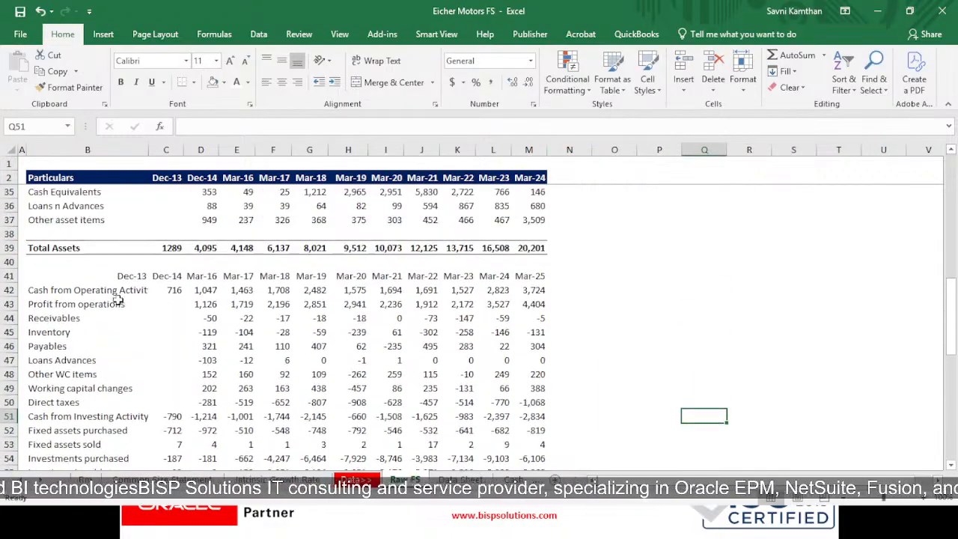
double_click(152, 150)
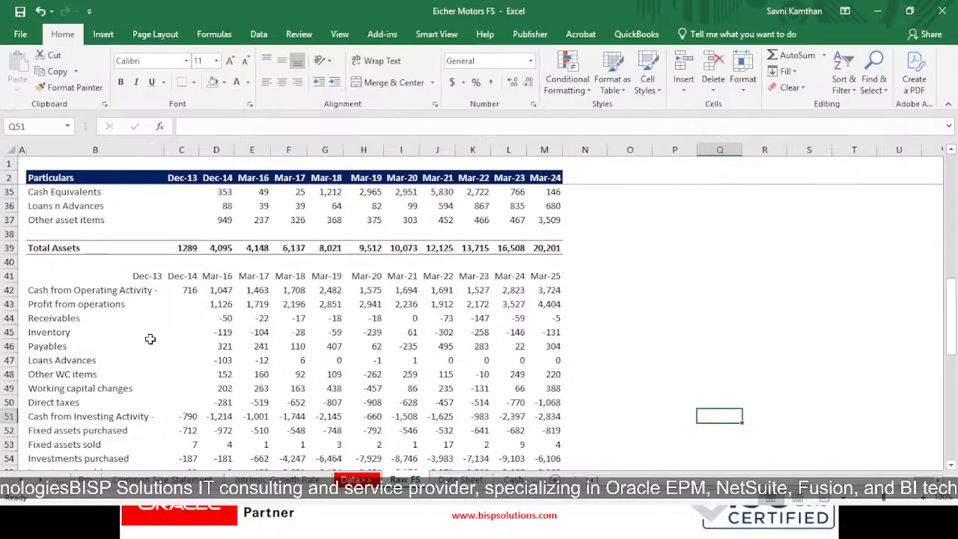
click(145, 276)
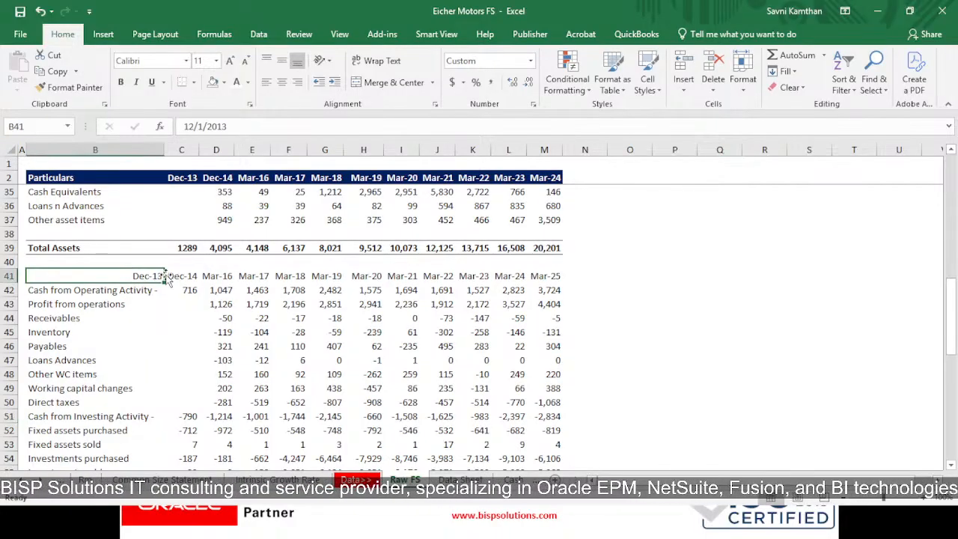
- Undo the width change of column B and the deletion of column N
key(ctrl+z)
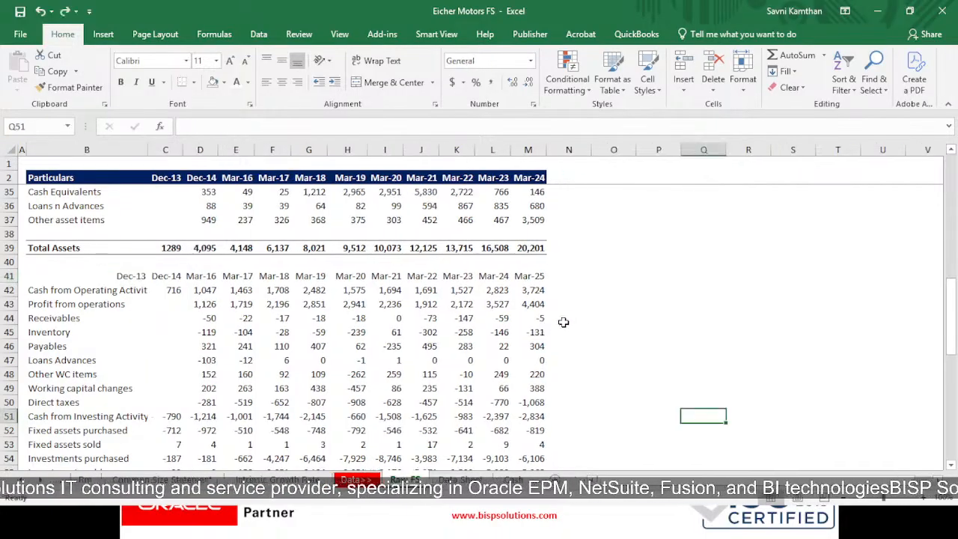
scroll(597, 394, down, 1)
key(ctrl+z)
key(ctrl+z)
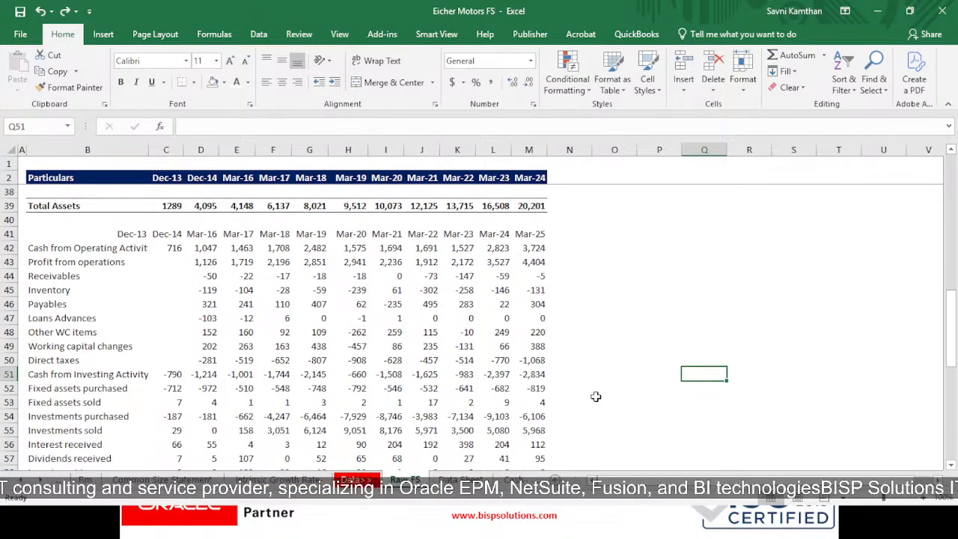
click(603, 362)
- Delete the cells M41:M68 in the extra cash flow column, shifting cells left
scroll(604, 382, down, 1)
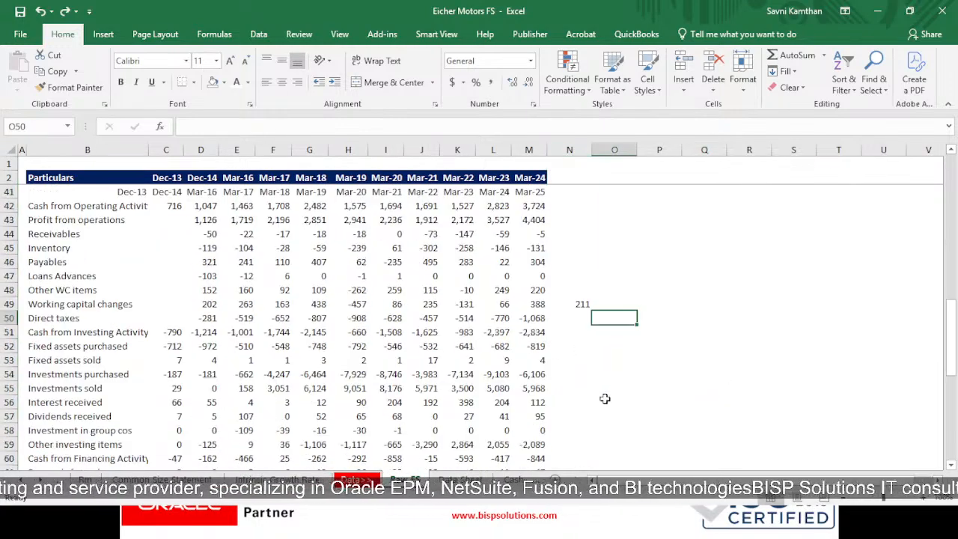
click(141, 191)
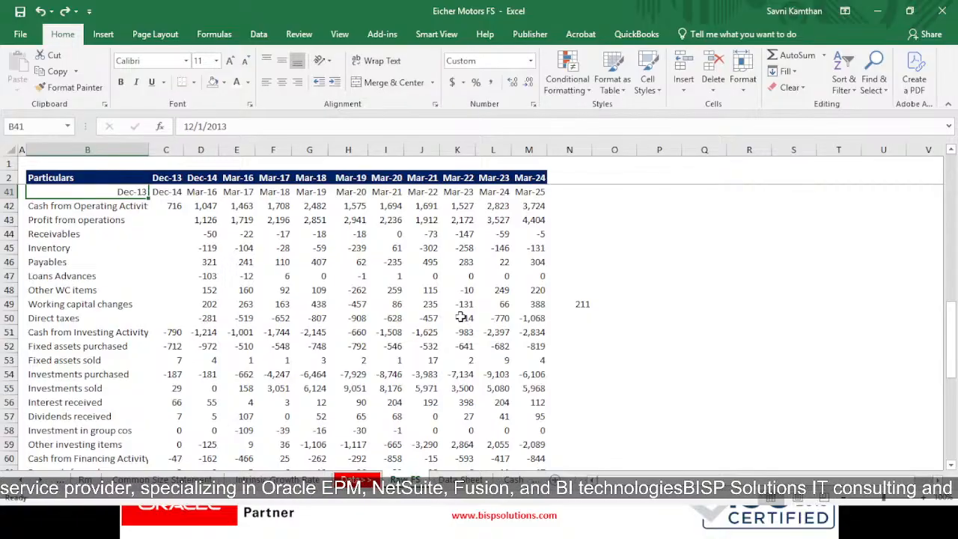
scroll(350, 317, up, 1)
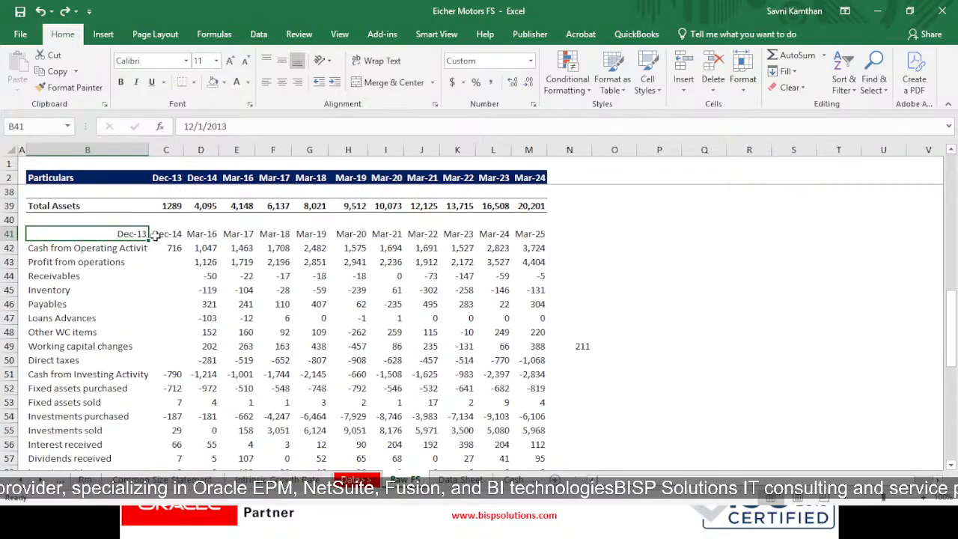
drag(529, 233, 530, 449)
right_click(531, 449)
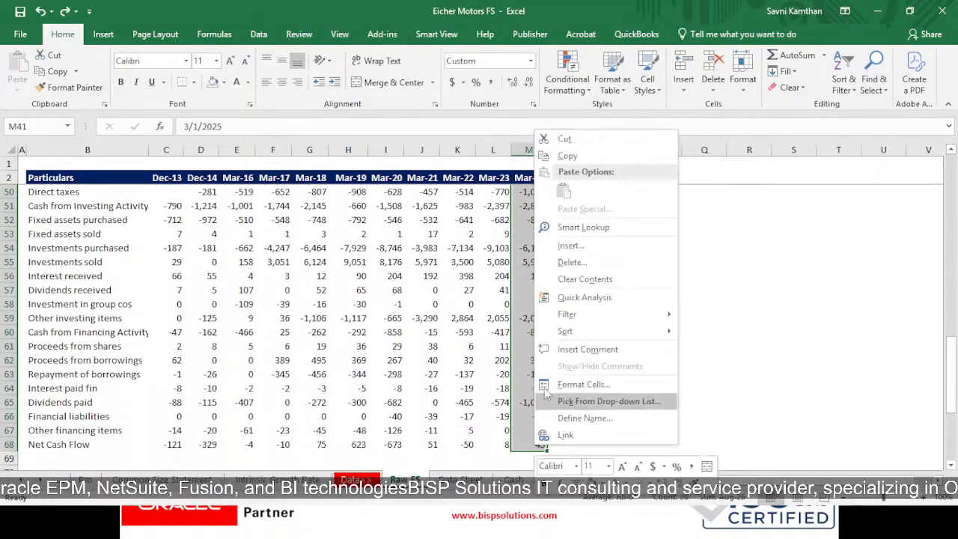
click(567, 261)
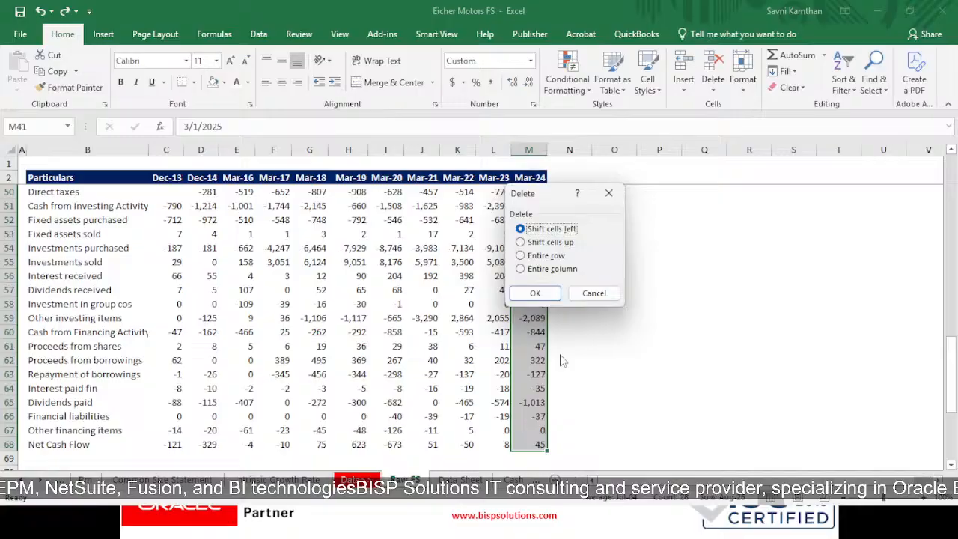
click(537, 293)
click(569, 387)
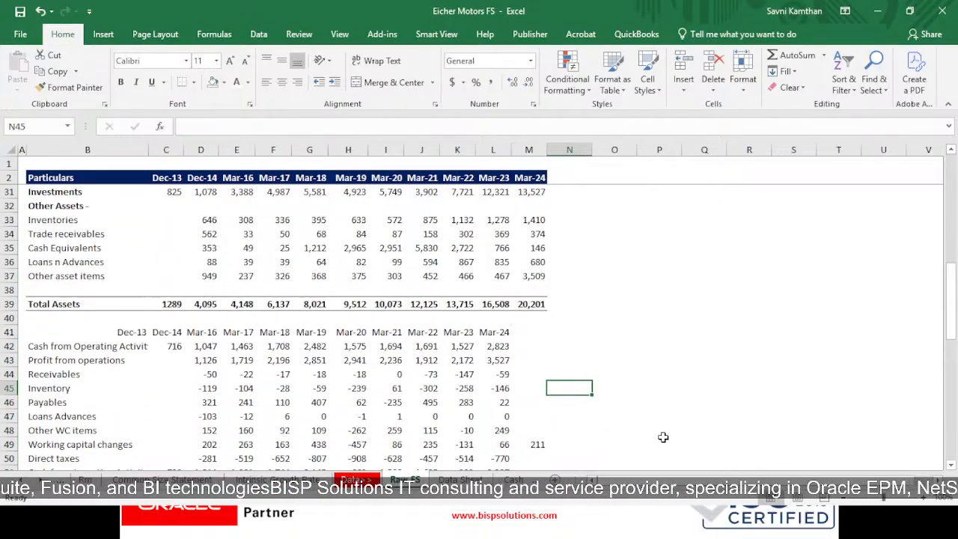
- Switch to Screener in the browser and review the Cash Flows table's year columns and figures against the Raw FS sheet
key(alt+Tab)
scroll(678, 395, down, 2)
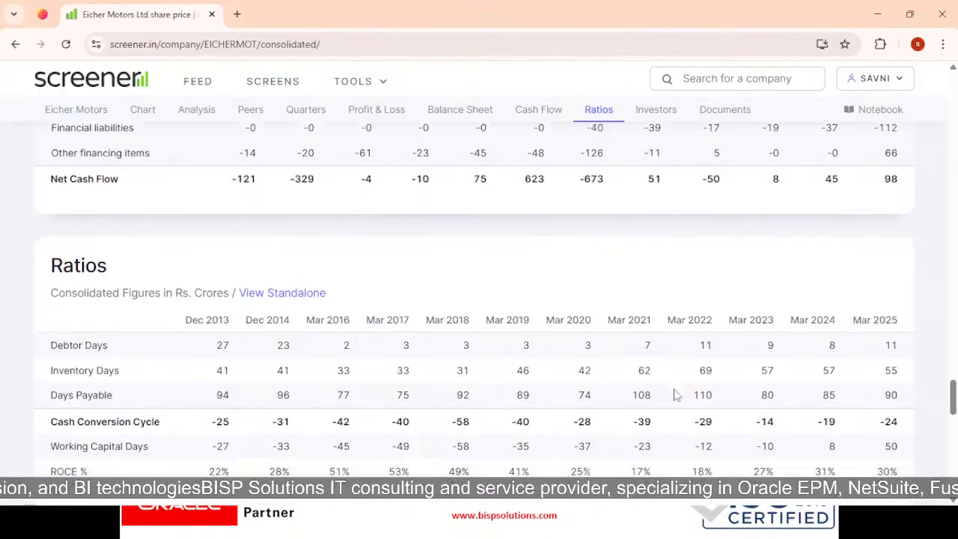
scroll(672, 420, up, 5)
scroll(687, 411, up, 3)
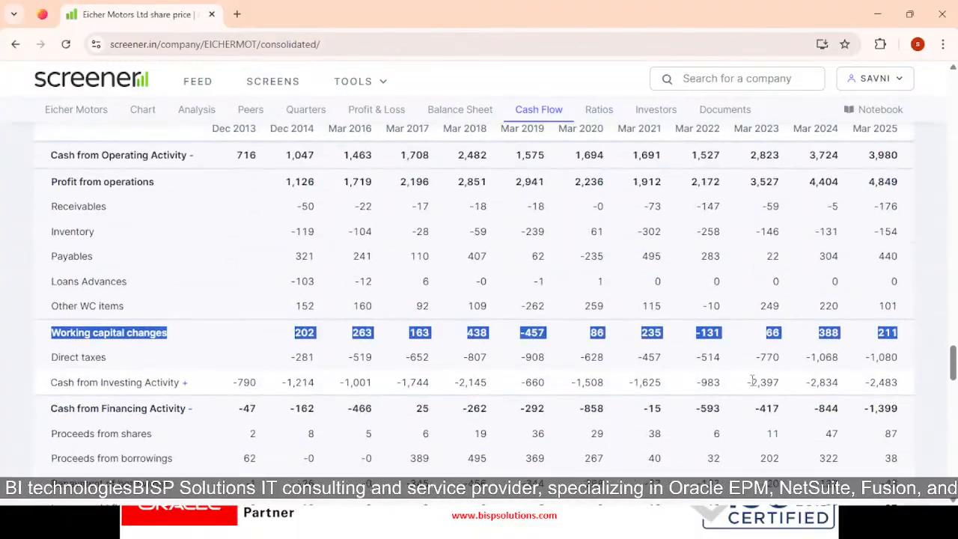
scroll(763, 464, down, 3)
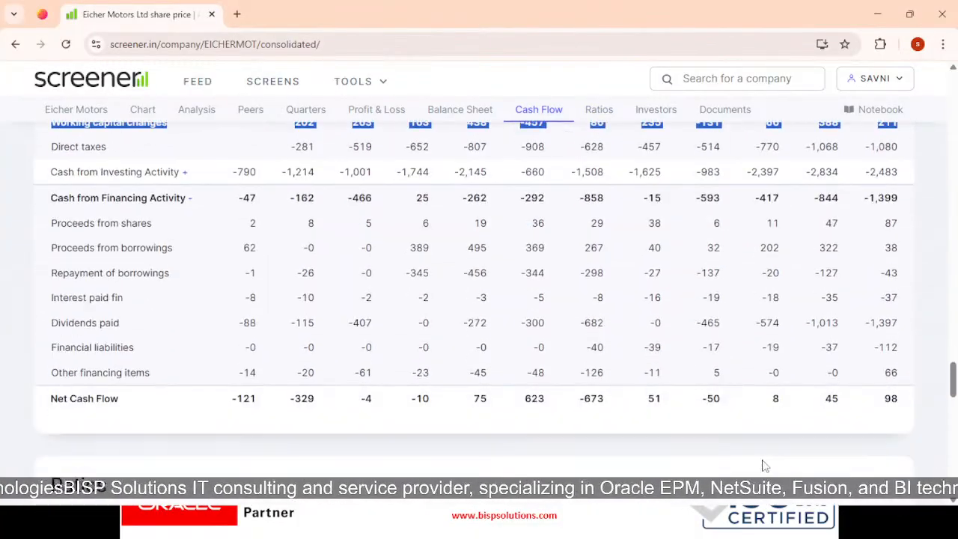
scroll(759, 450, up, 3)
scroll(756, 440, up, 1)
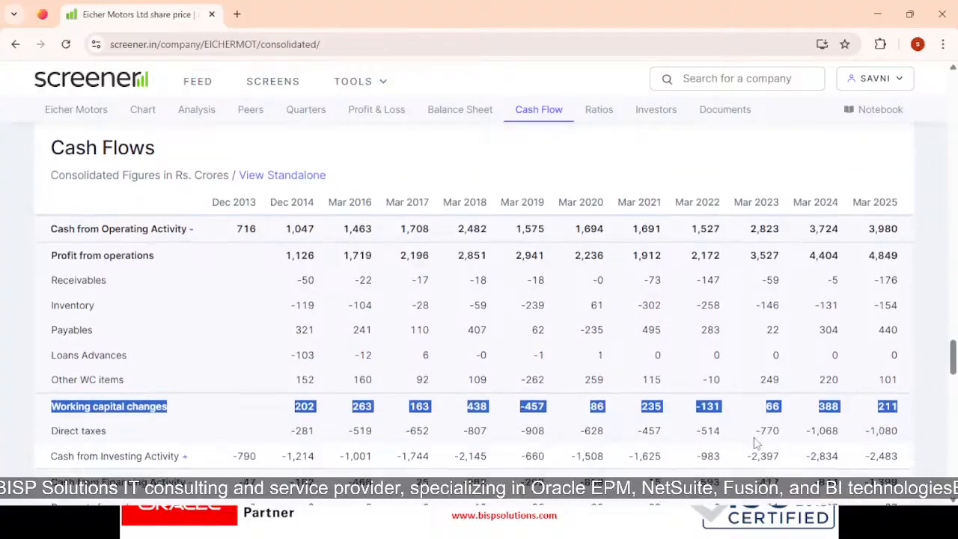
scroll(756, 442, down, 4)
scroll(752, 451, down, 1)
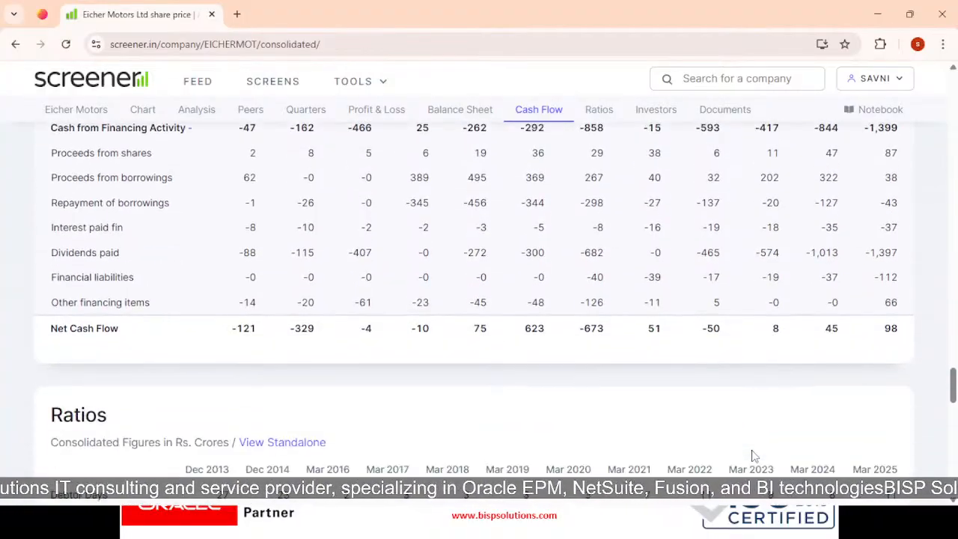
scroll(750, 449, up, 2)
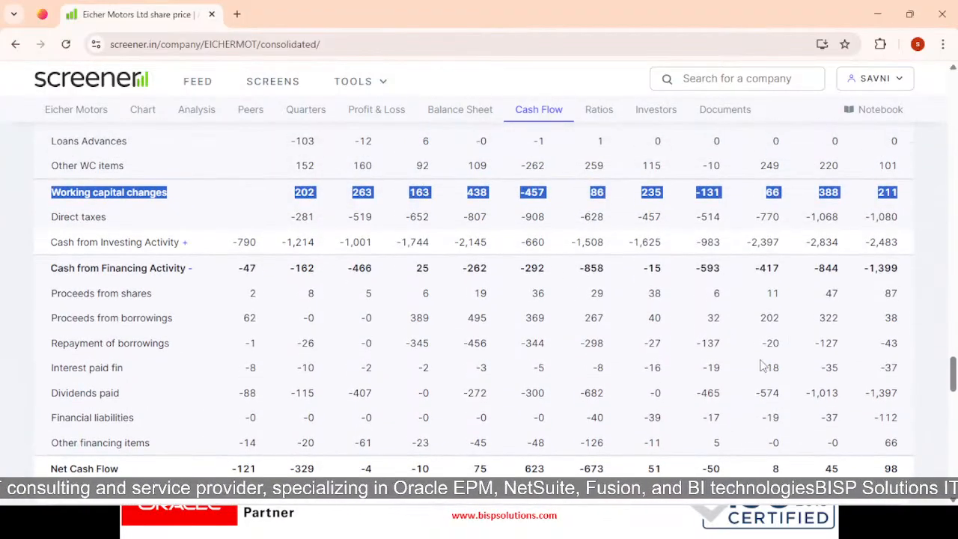
scroll(763, 363, up, 5)
scroll(759, 364, up, 1)
scroll(759, 364, down, 2)
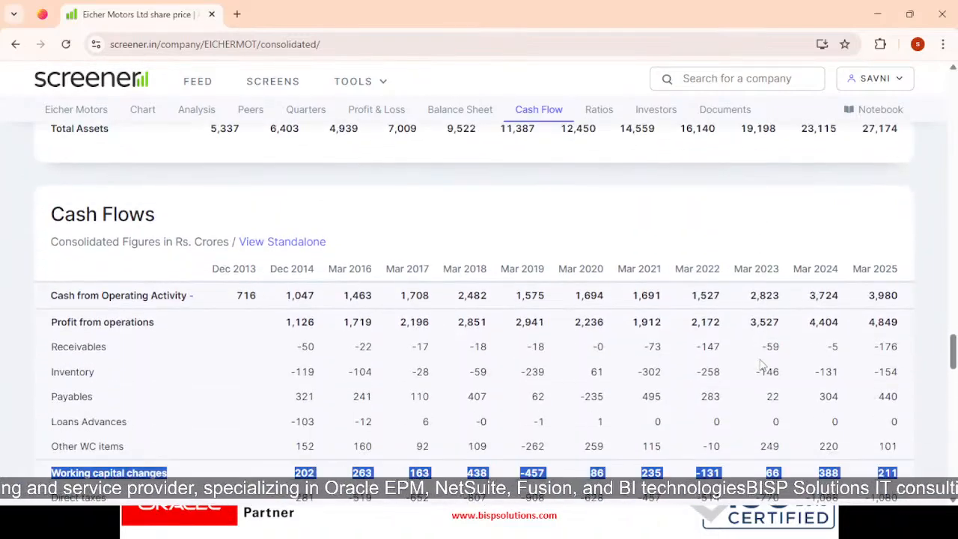
- Back in Excel, clear the stray Working capital changes value in M49 and move the row 41 date headers to C41:M41
key(alt+Tab)
click(533, 444)
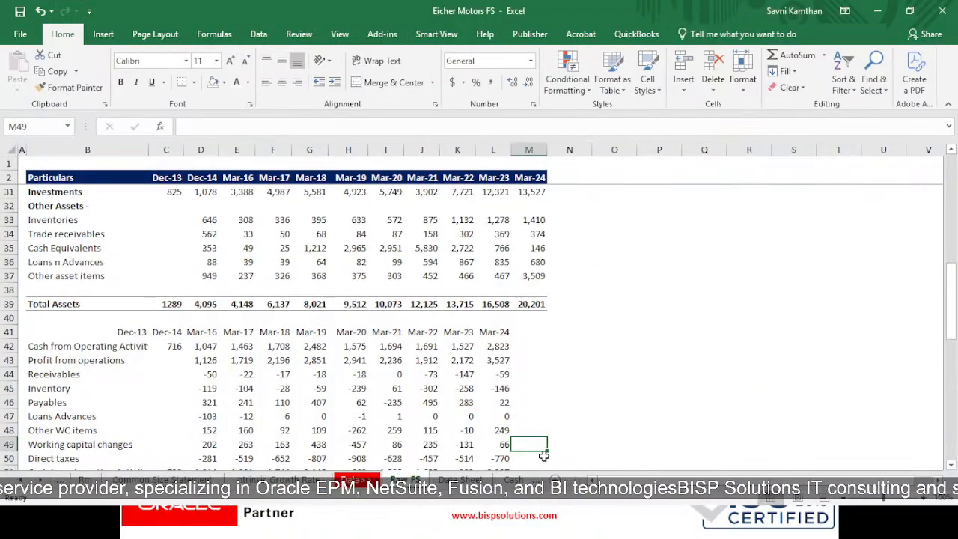
scroll(545, 412, down, 5)
scroll(477, 414, up, 2)
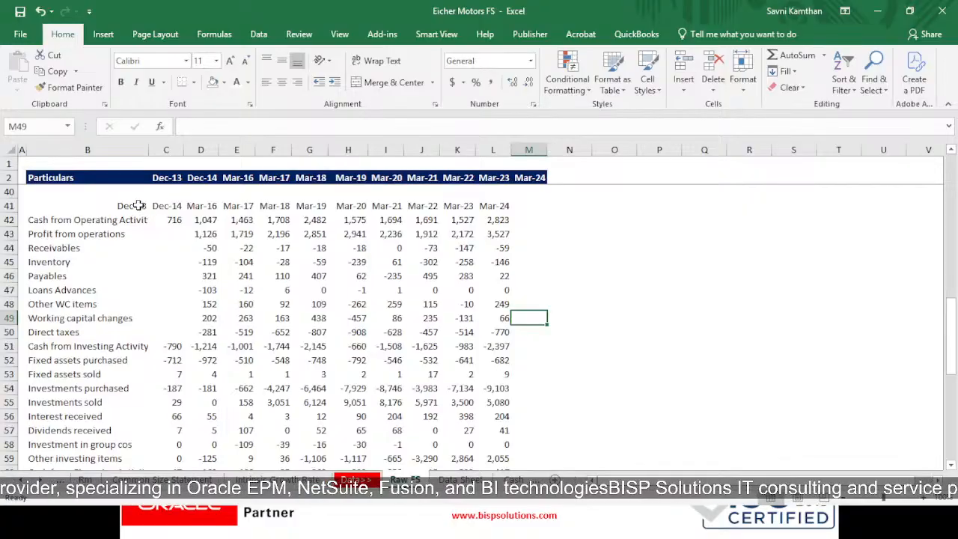
drag(132, 205, 514, 205)
click(569, 261)
- Clear the cash flow figures in C42:L68 and widen column B to show the full row labels
drag(173, 220, 487, 456)
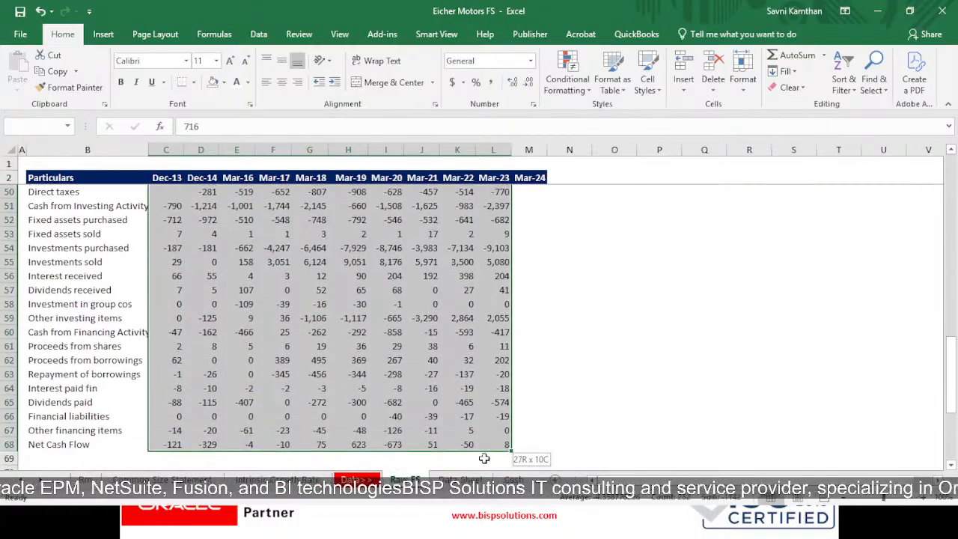
key(Delete)
scroll(471, 419, up, 5)
click(197, 289)
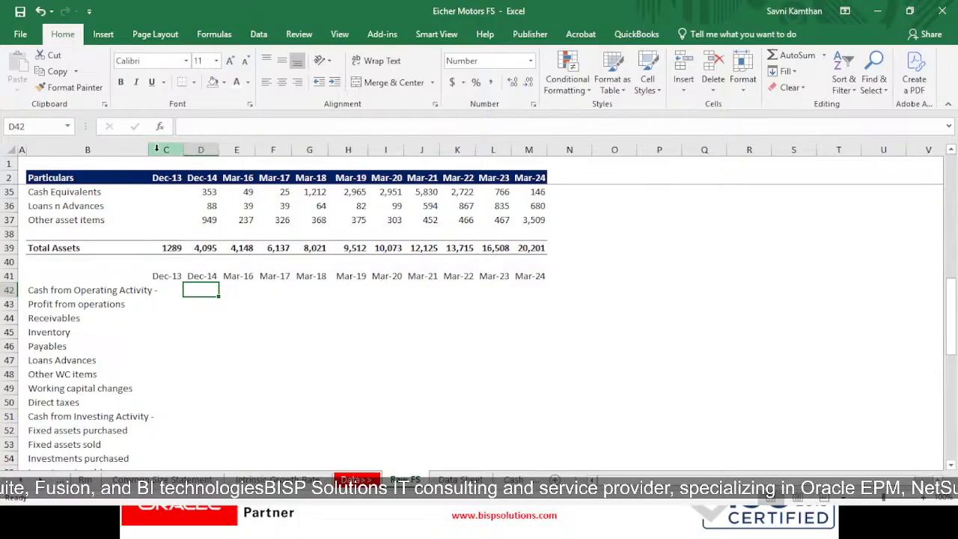
drag(156, 149, 206, 150)
click(346, 370)
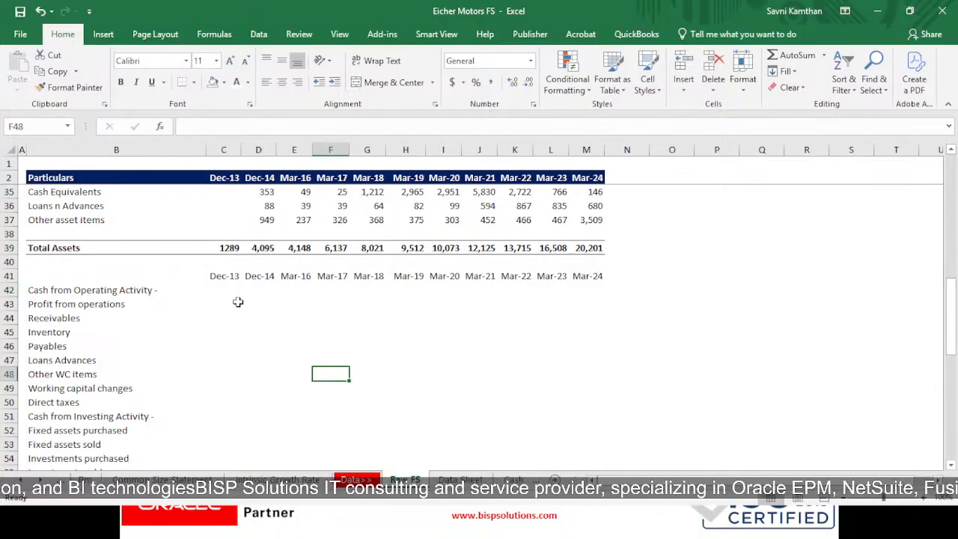
click(232, 290)
- Try to select the cash flow figures without their labels on the Screener page, starting at Dec 2013
key(alt+Tab)
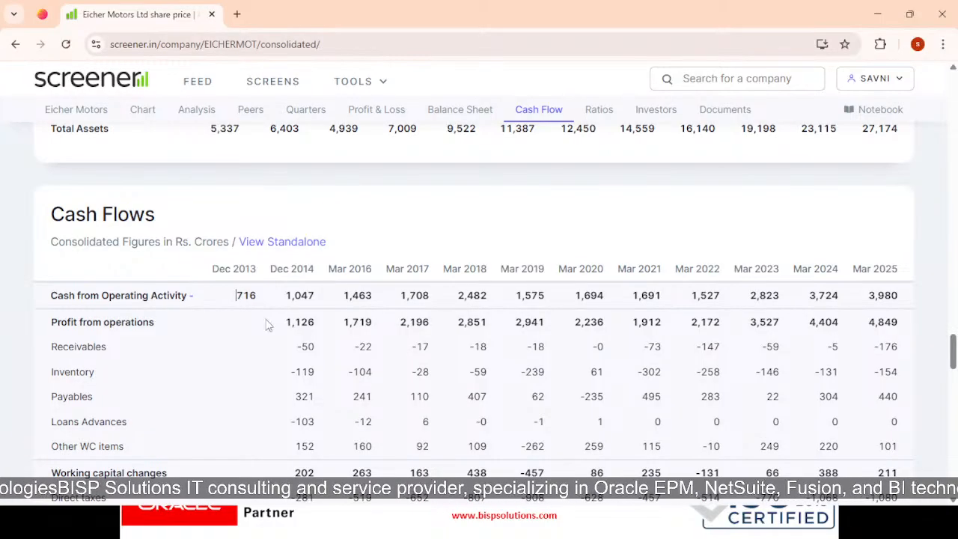
drag(239, 295, 789, 426)
click(196, 285)
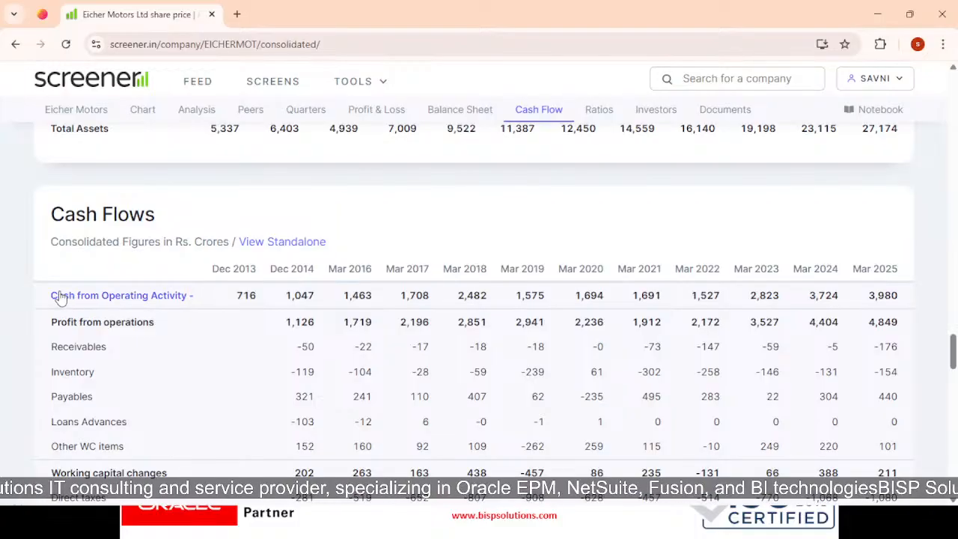
scroll(232, 291, down, 3)
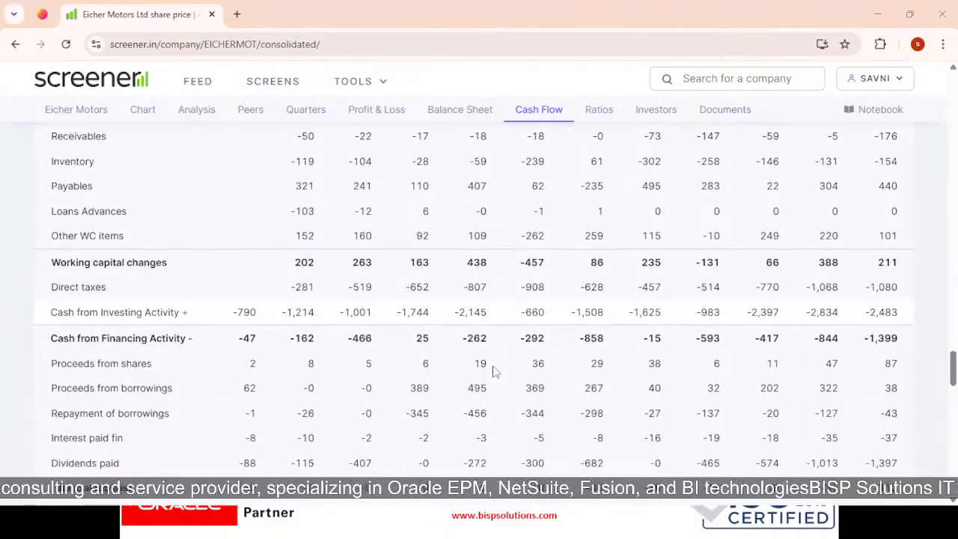
- Return to Excel and undo the widening of column B and the clearing of C42:L68
key(alt+Tab)
key(ctrl+v)
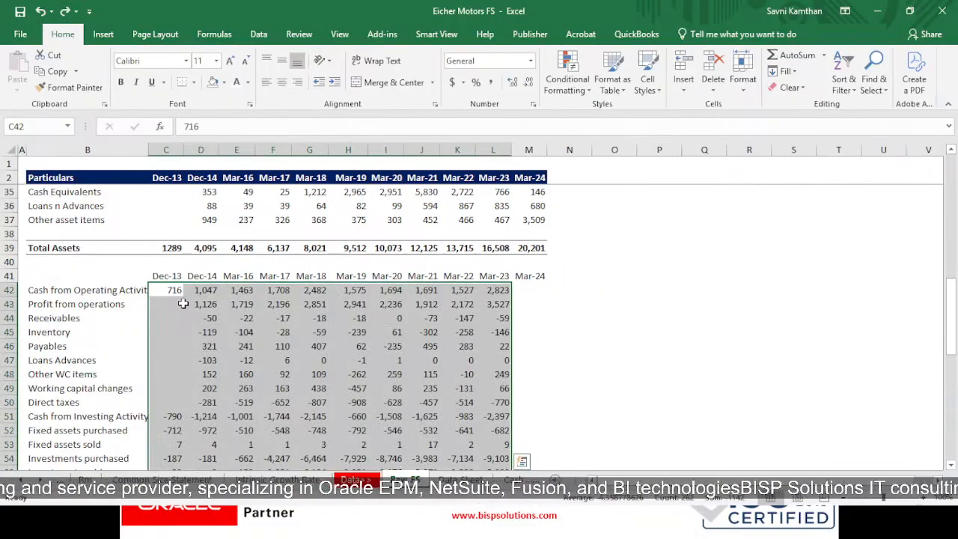
click(201, 304)
- Widen column B to fit its labels and bold the Cash from Operating, Investing and Financing Activity labels
drag(149, 152, 248, 152)
click(364, 275)
click(75, 287)
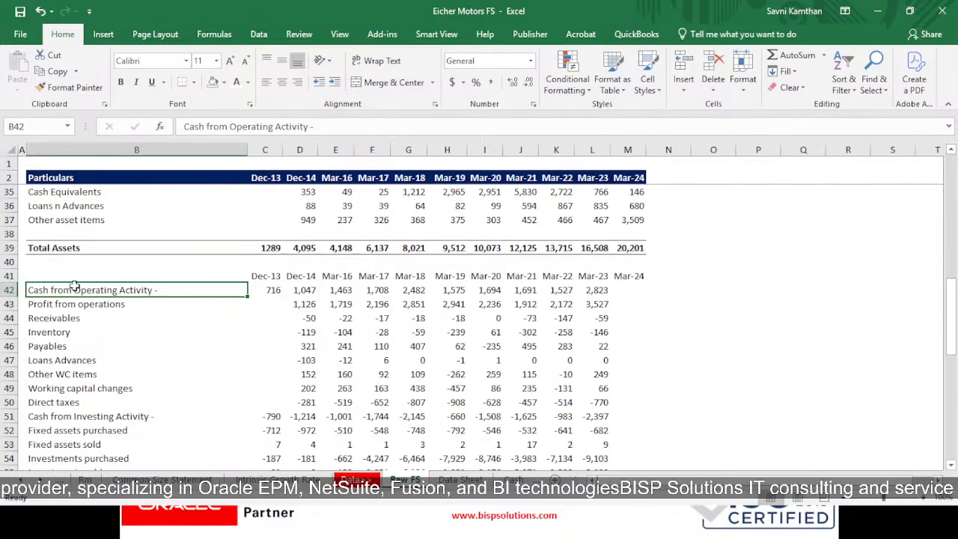
click(120, 82)
scroll(137, 289, down, 5)
scroll(137, 290, up, 3)
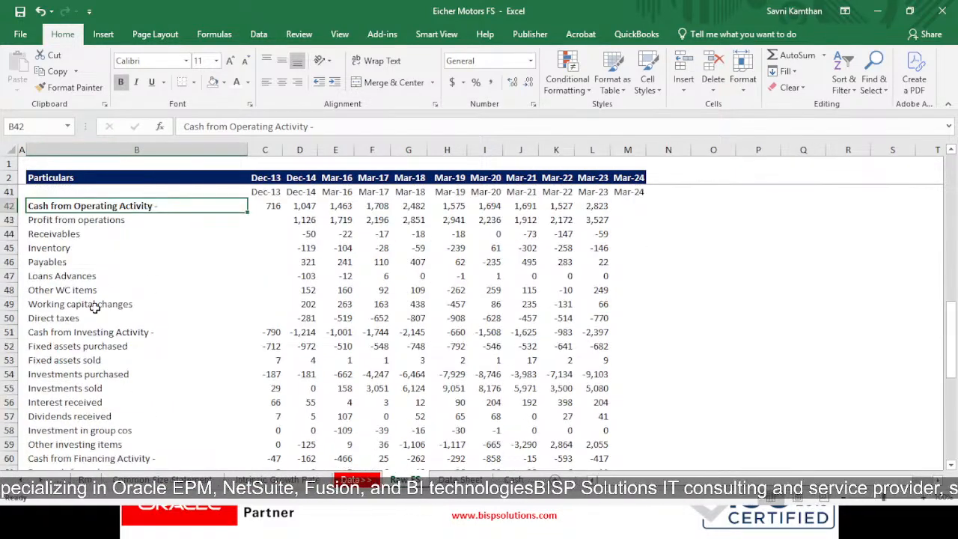
click(99, 333)
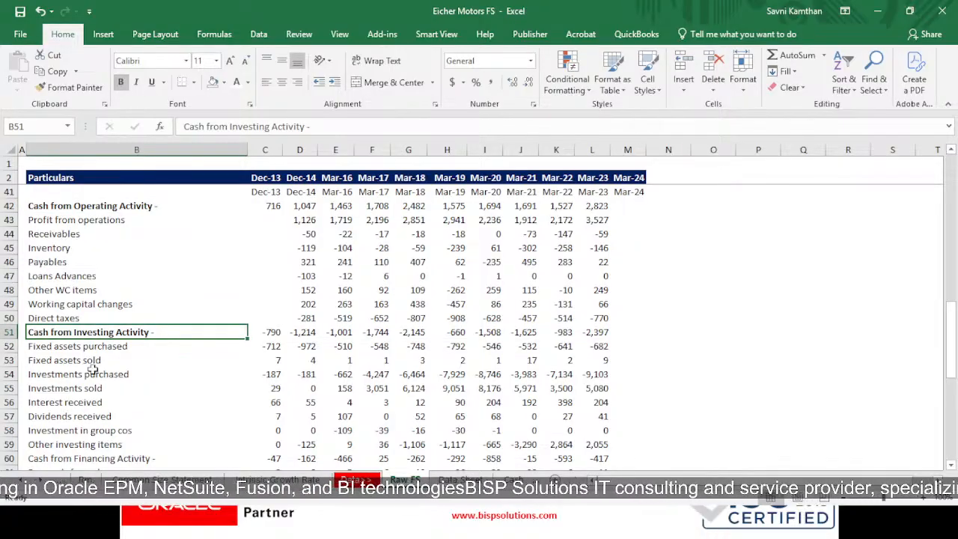
scroll(93, 368, down, 3)
click(67, 304)
click(67, 332)
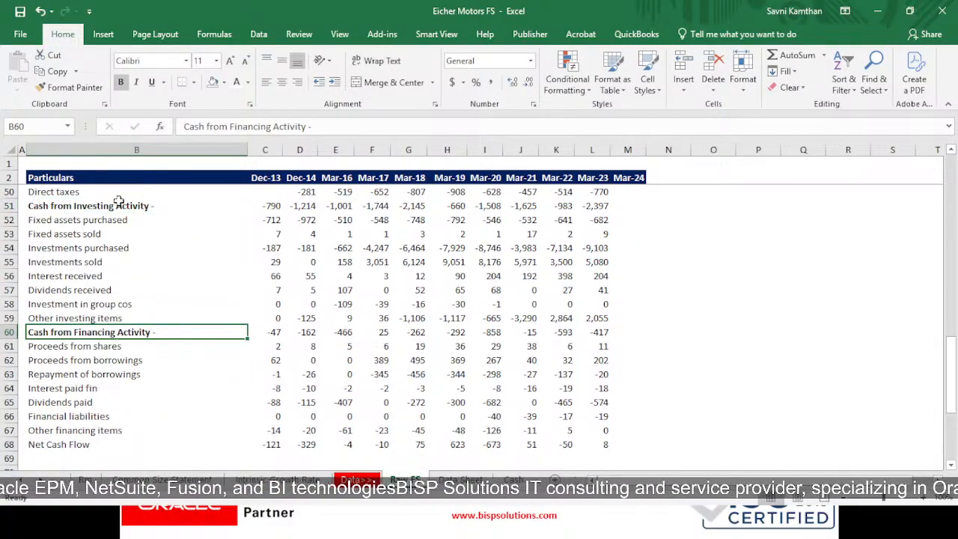
- Clear the Cash from Financing Activity figures in C60:L60 and the Cash from Operating Activity figures in C42:L42
drag(274, 335, 607, 332)
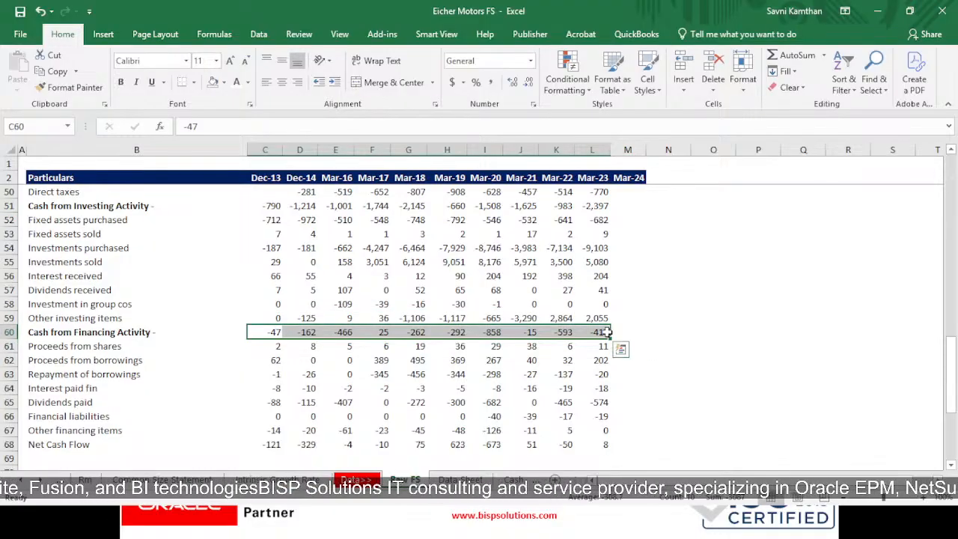
scroll(431, 405, up, 4)
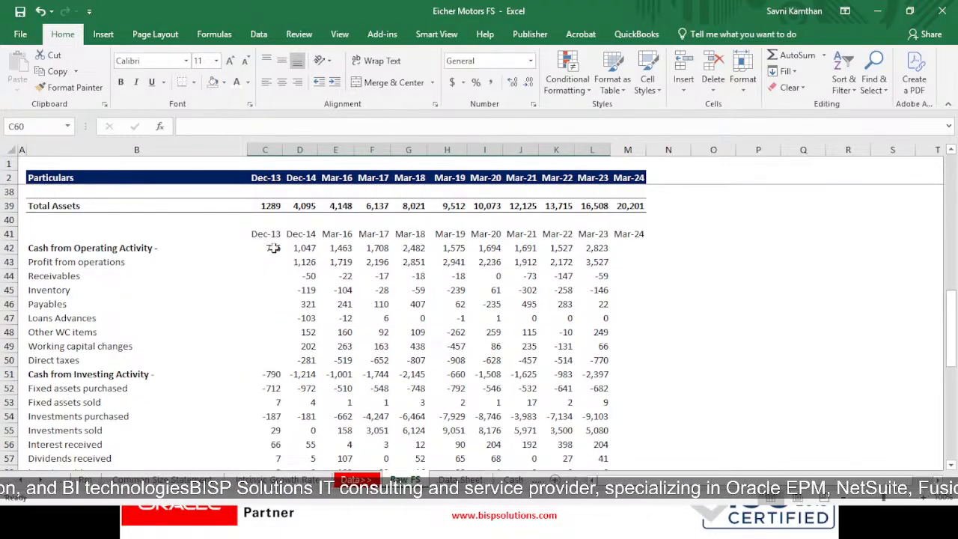
drag(273, 248, 600, 247)
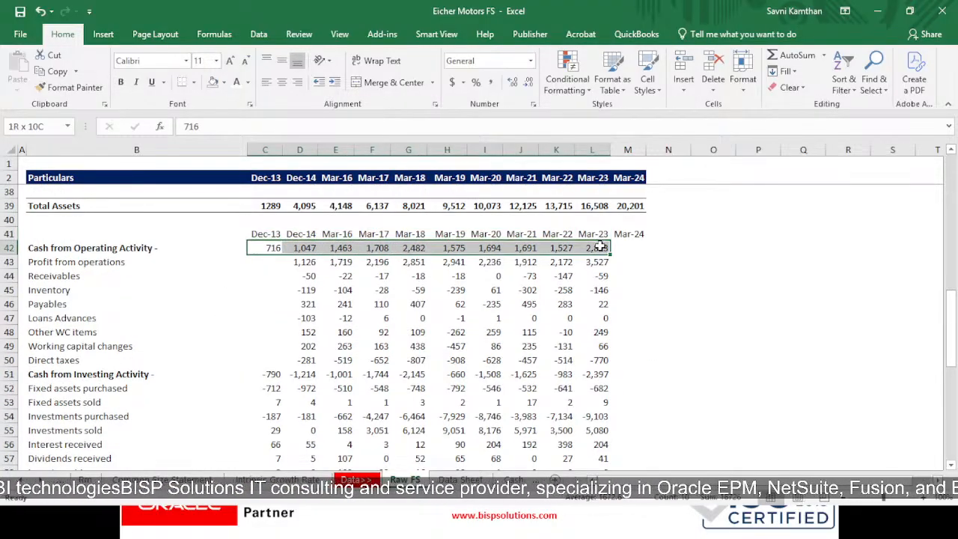
key(Delete)
- Clear the duplicate date headers in C41:M41
drag(252, 234, 633, 234)
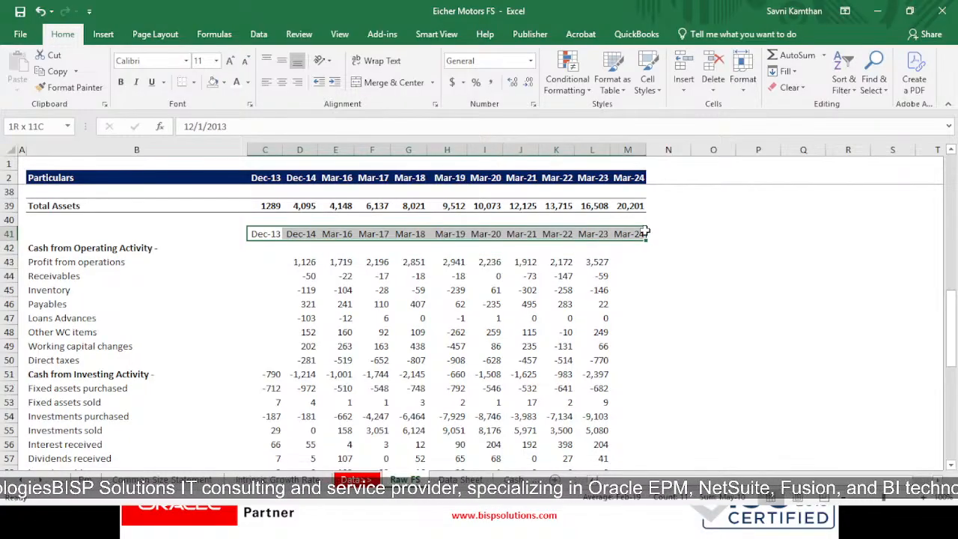
key(Delete)
click(250, 263)
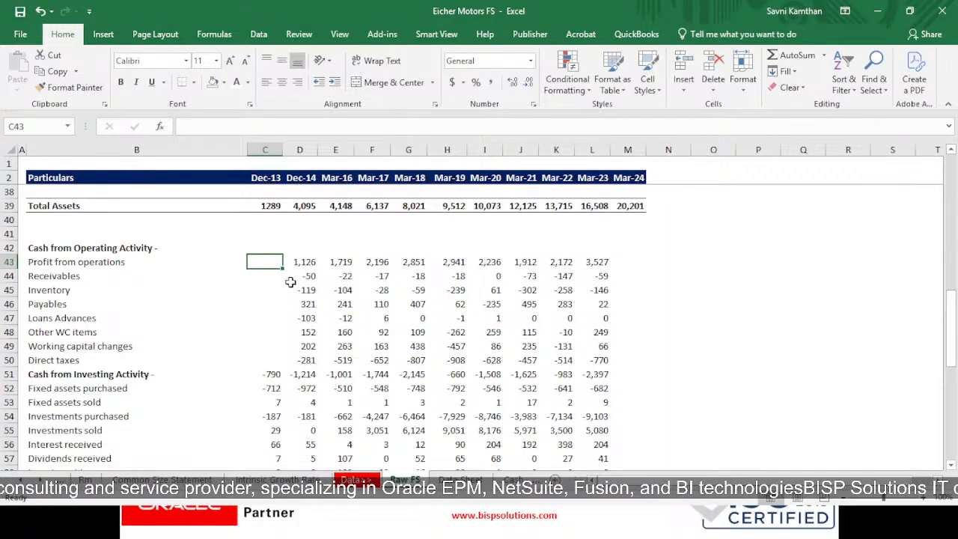
- Copy the entire Cash Flows table from Screener, from the date headers down to Net Cash Flow
key(alt+Tab)
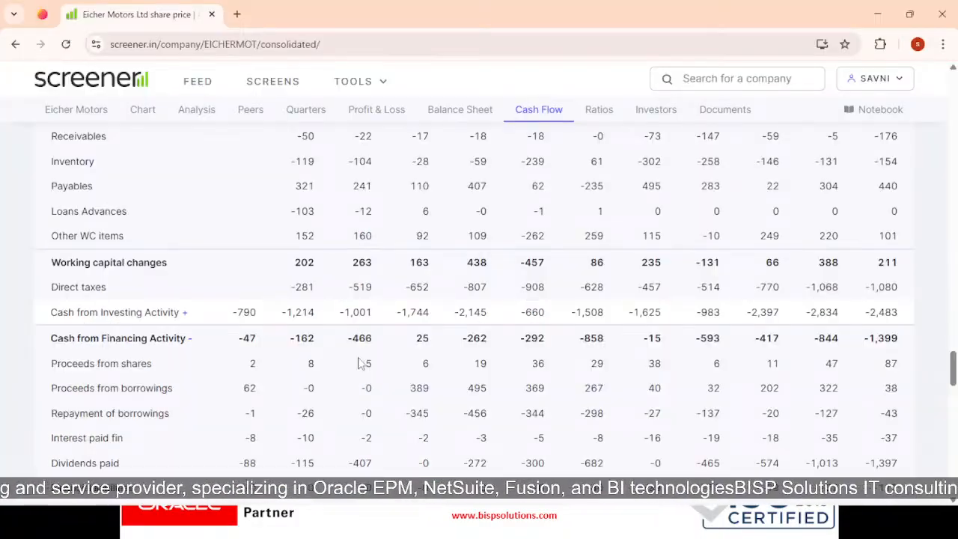
scroll(359, 382, up, 2)
scroll(353, 392, down, 2)
scroll(346, 434, down, 5)
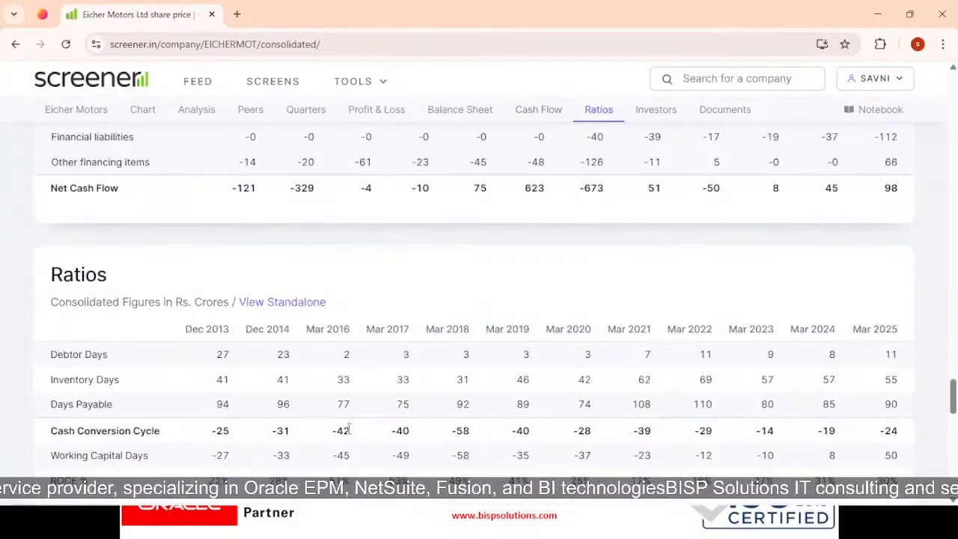
scroll(441, 362, up, 3)
drag(902, 403, 142, 210)
scroll(184, 205, up, 4)
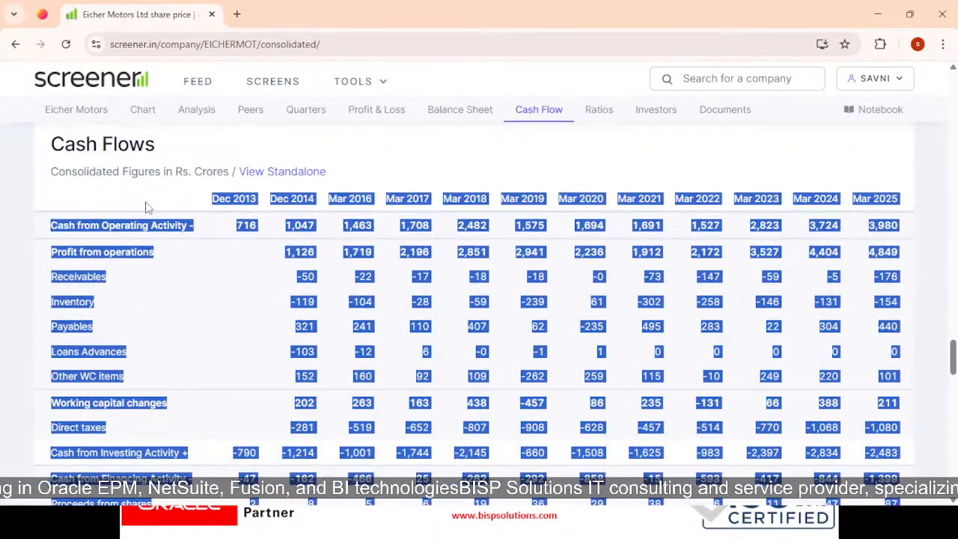
- Switch to the Eicher Motors FS workbook in Excel and paste the copied Cash Flows table as text starting at B72
key(alt+Tab)
scroll(199, 325, down, 8)
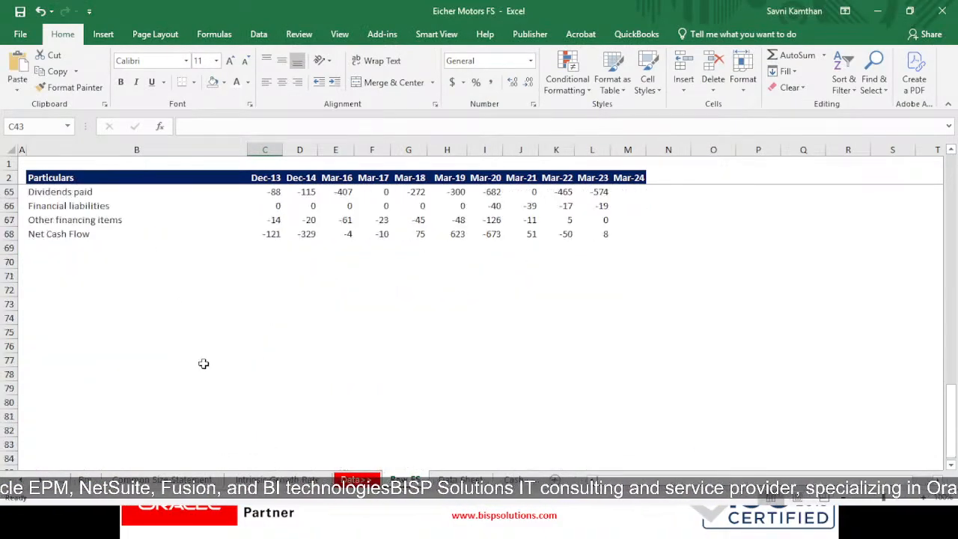
click(52, 294)
key(ctrl+alt+v)
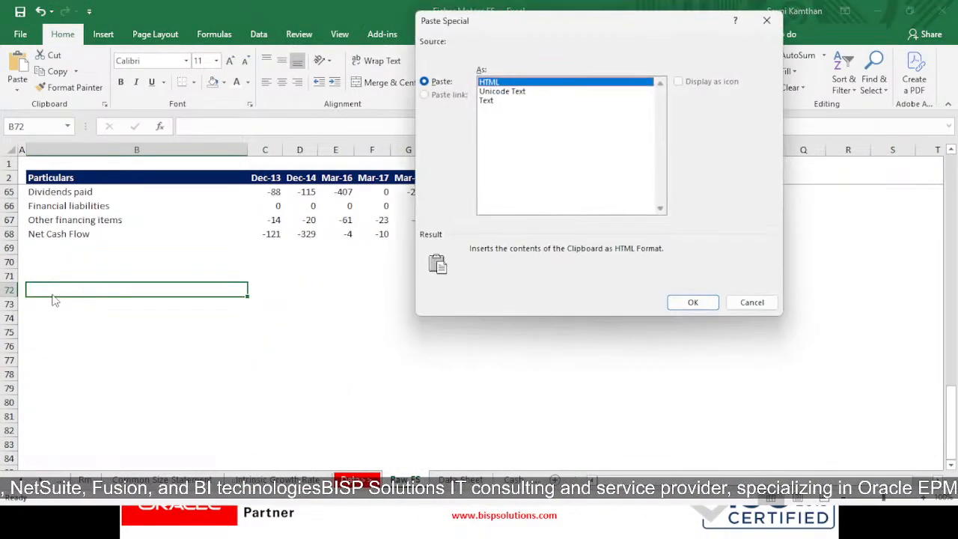
click(538, 100)
click(693, 302)
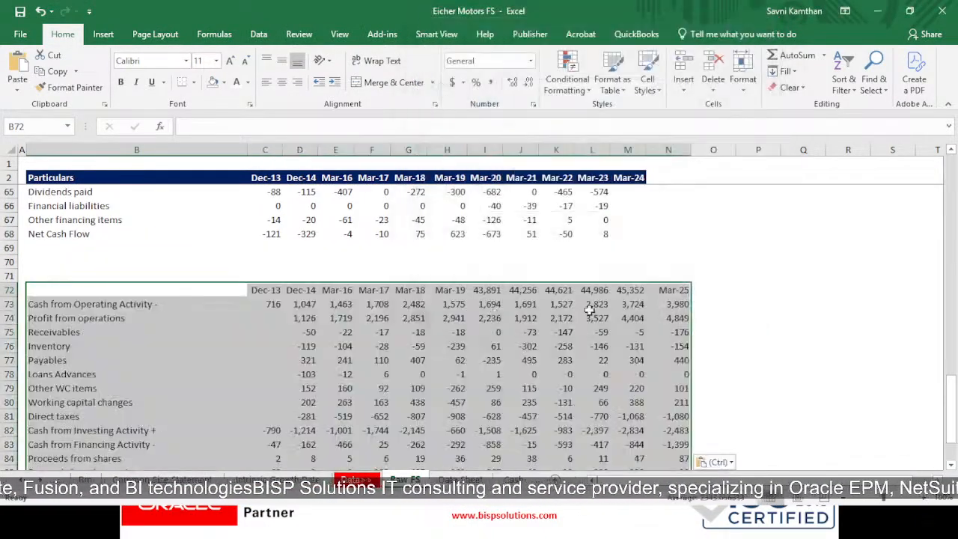
scroll(417, 339, down, 3)
scroll(381, 343, up, 1)
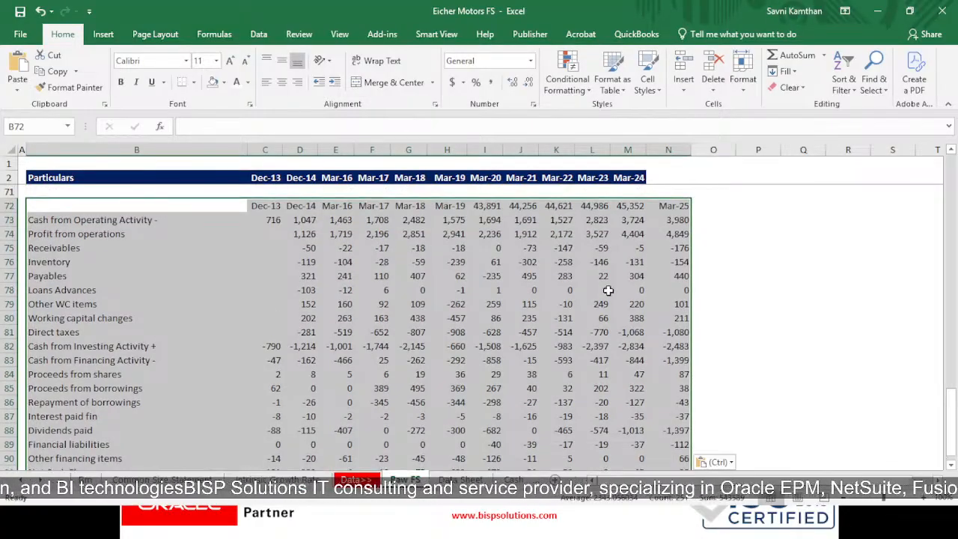
- Delete column N, which holds the Mar-25 cash flow figures
scroll(734, 374, up, 3)
click(731, 336)
click(669, 150)
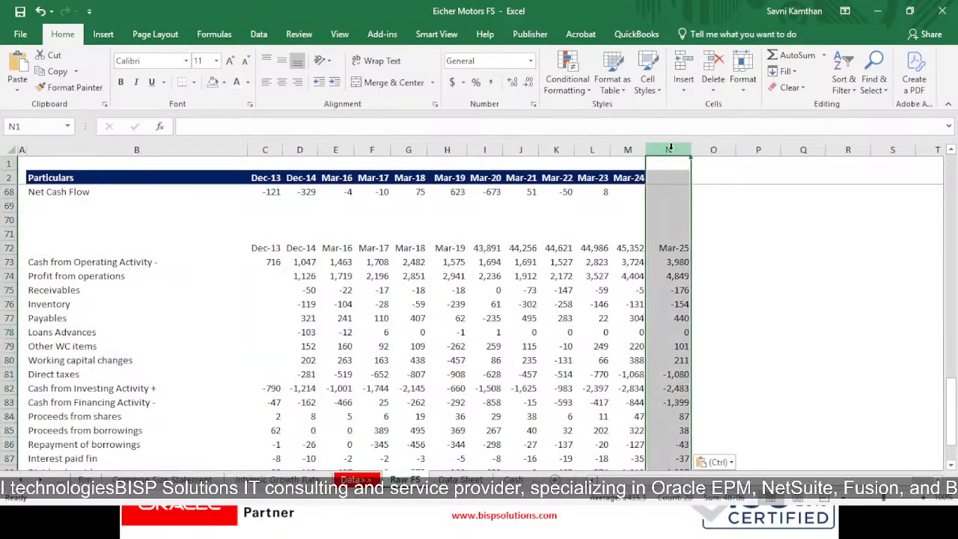
right_click(670, 152)
click(712, 266)
click(741, 317)
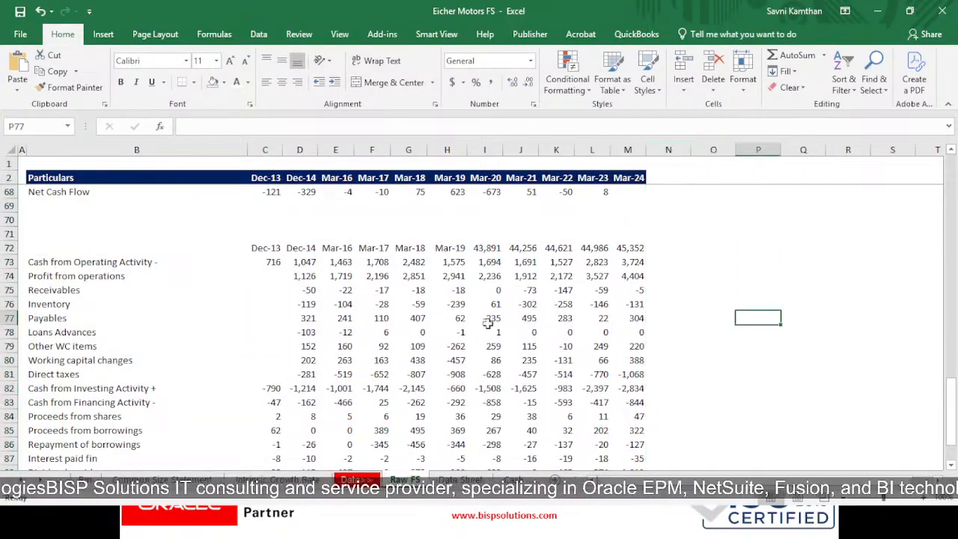
- Delete the old cash flow block in B42:L68, shifting the cells below up
click(100, 261)
scroll(75, 285, up, 11)
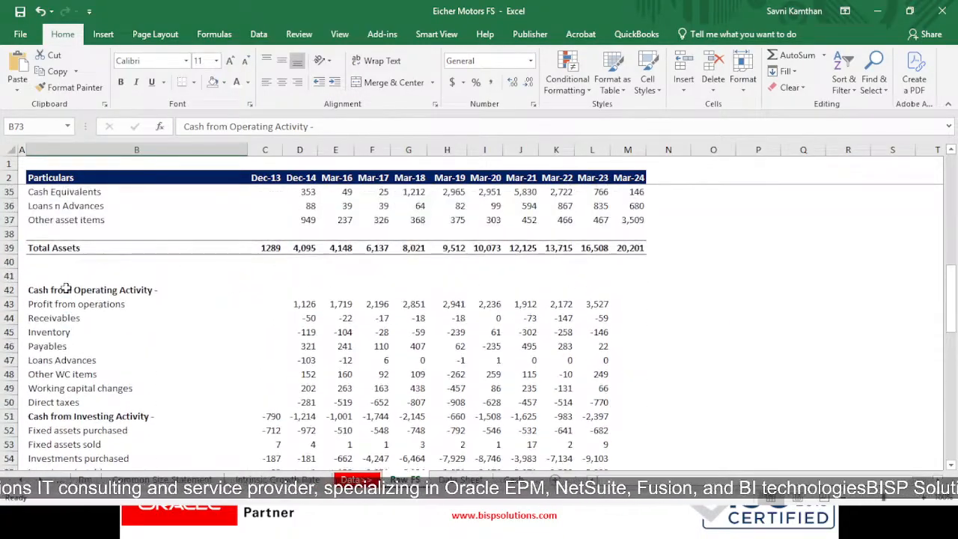
drag(65, 289, 584, 425)
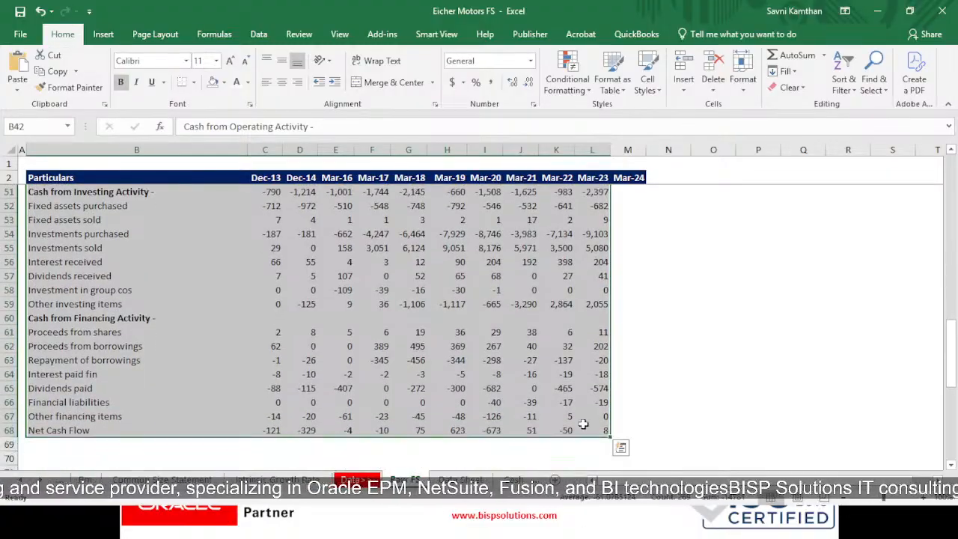
right_click(583, 425)
click(621, 243)
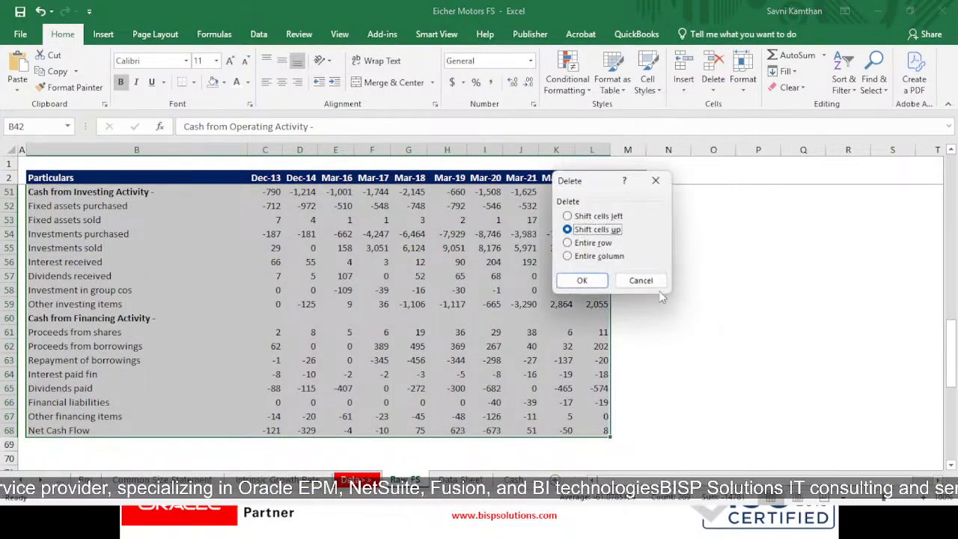
click(582, 280)
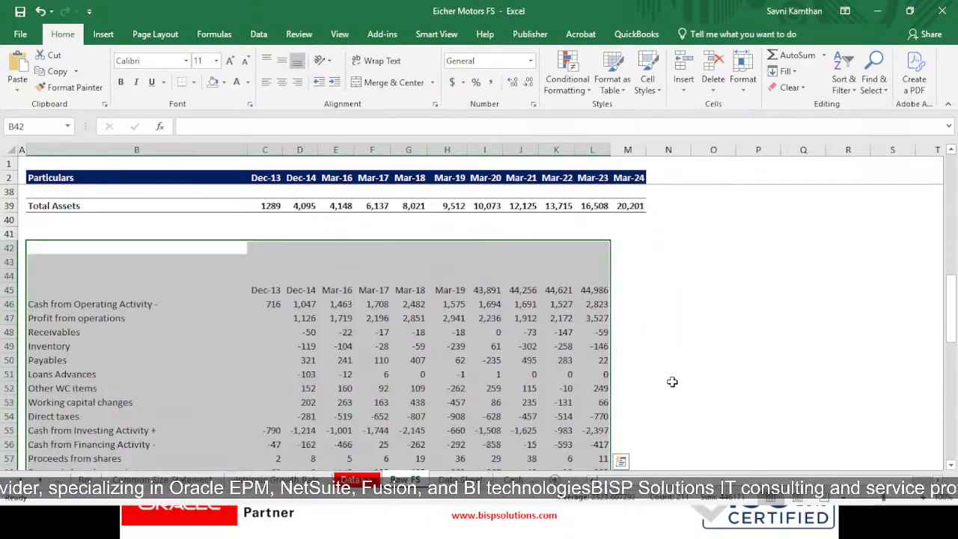
scroll(672, 382, down, 4)
click(671, 381)
scroll(626, 396, up, 4)
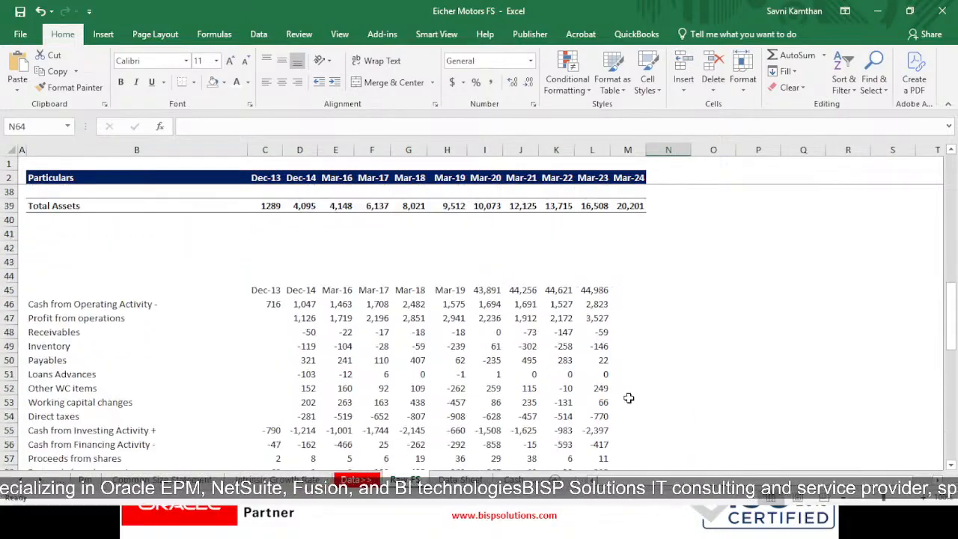
- Select the cash flow date headers in I45:L45 that are formatted as plain numbers
scroll(599, 236, up, 12)
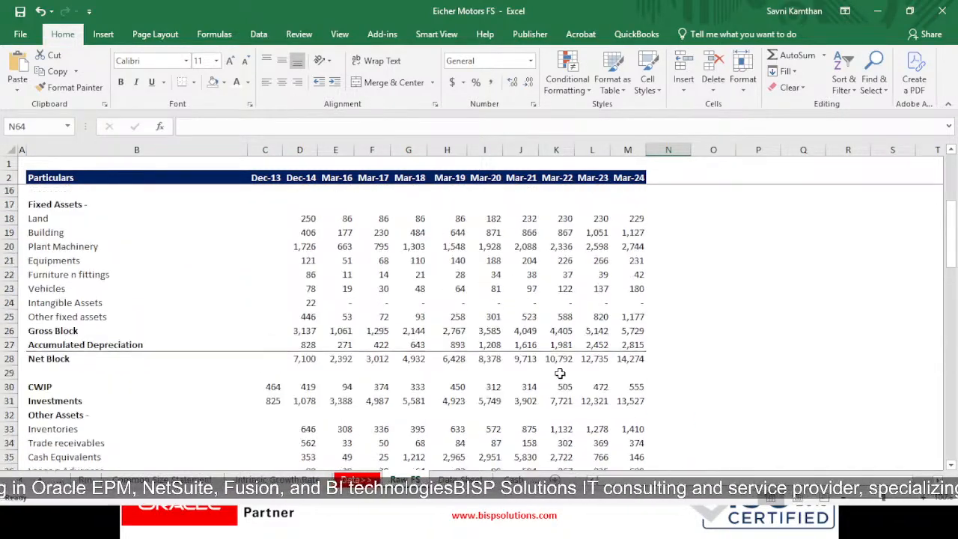
scroll(560, 372, down, 13)
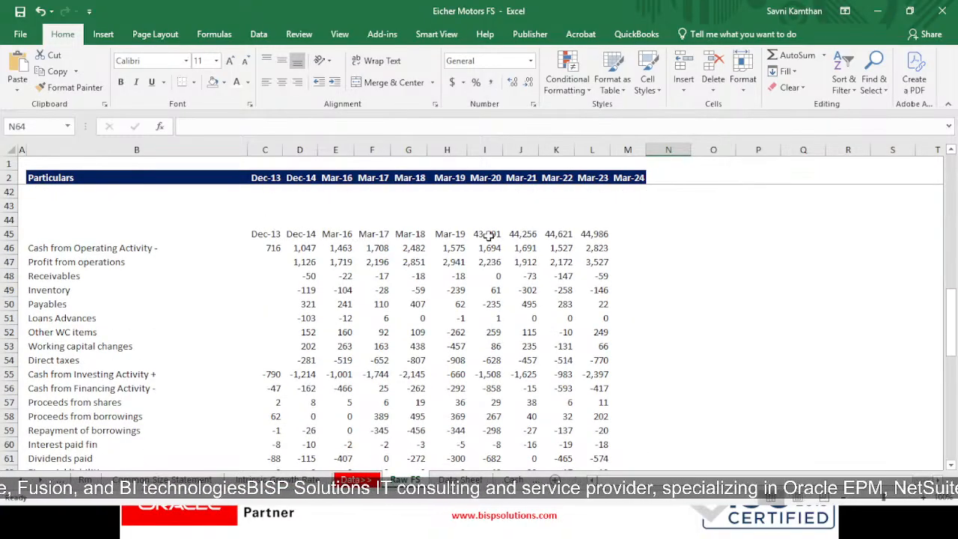
drag(508, 237, 573, 238)
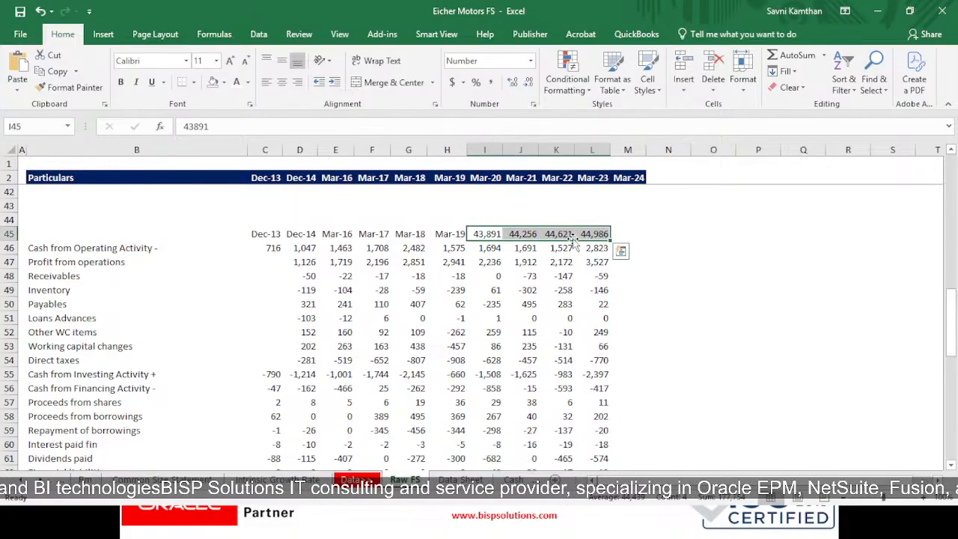
- Format the date headers in I45:L45 as dates of the Mar-12 type
click(530, 60)
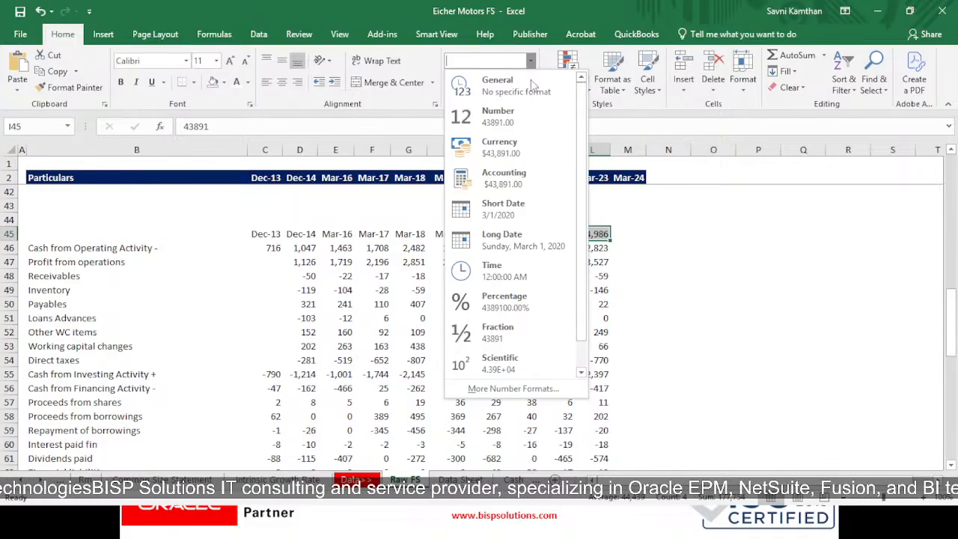
click(503, 210)
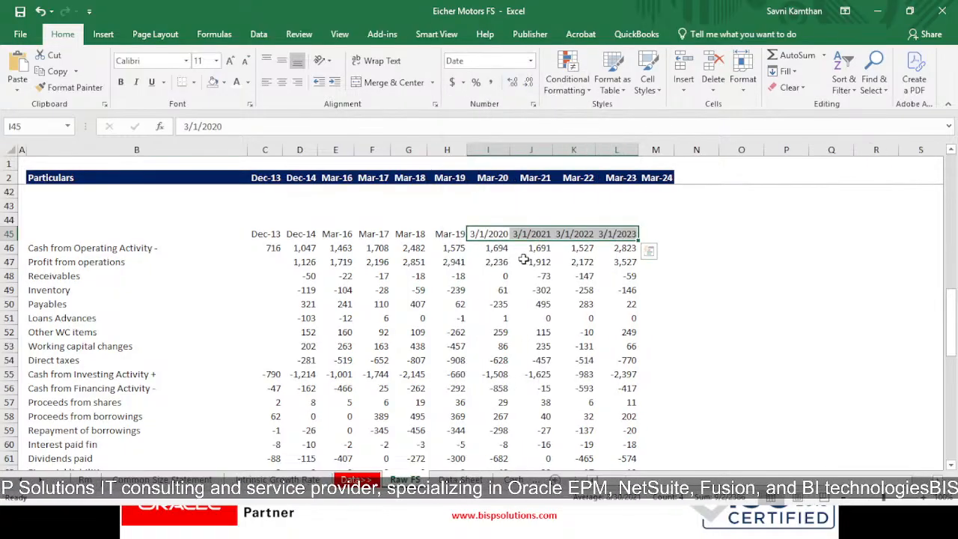
key(ctrl+1)
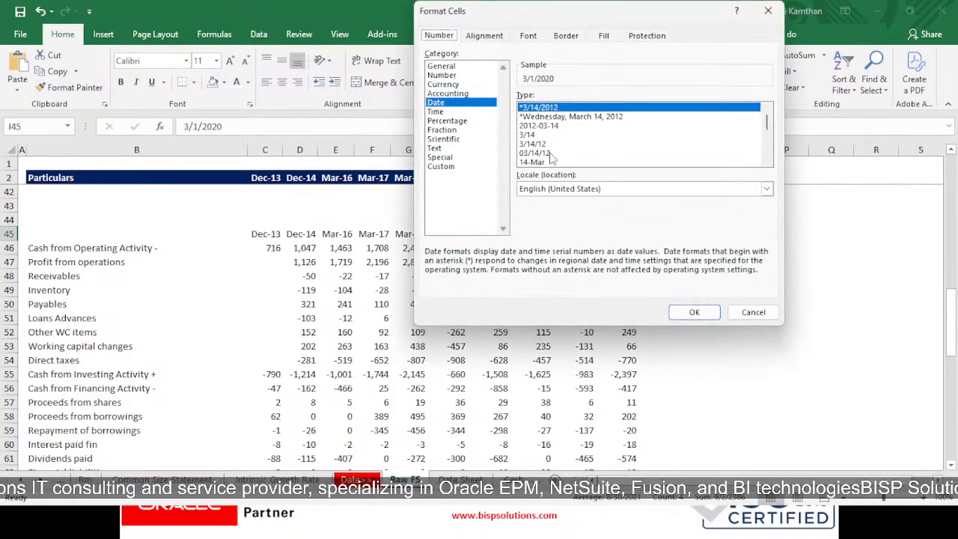
scroll(548, 157, down, 2)
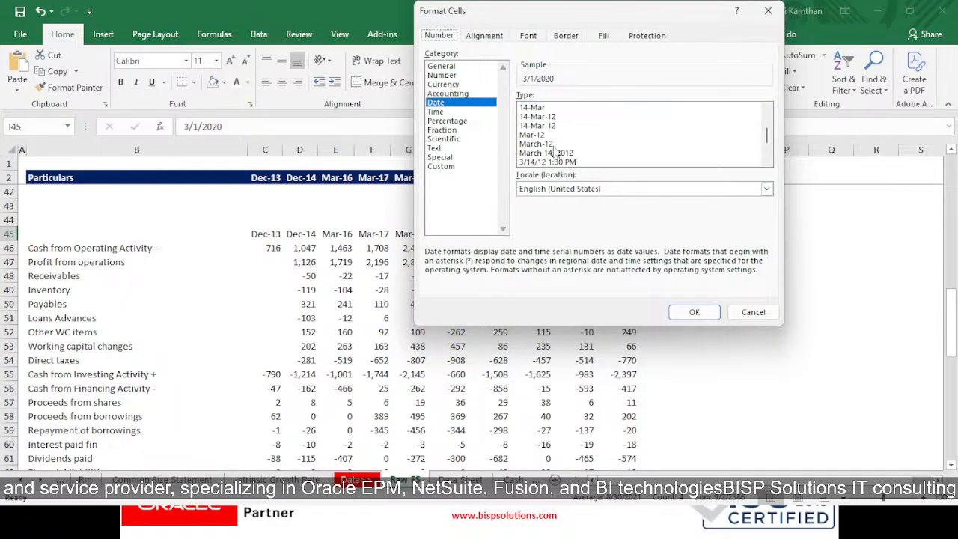
click(547, 144)
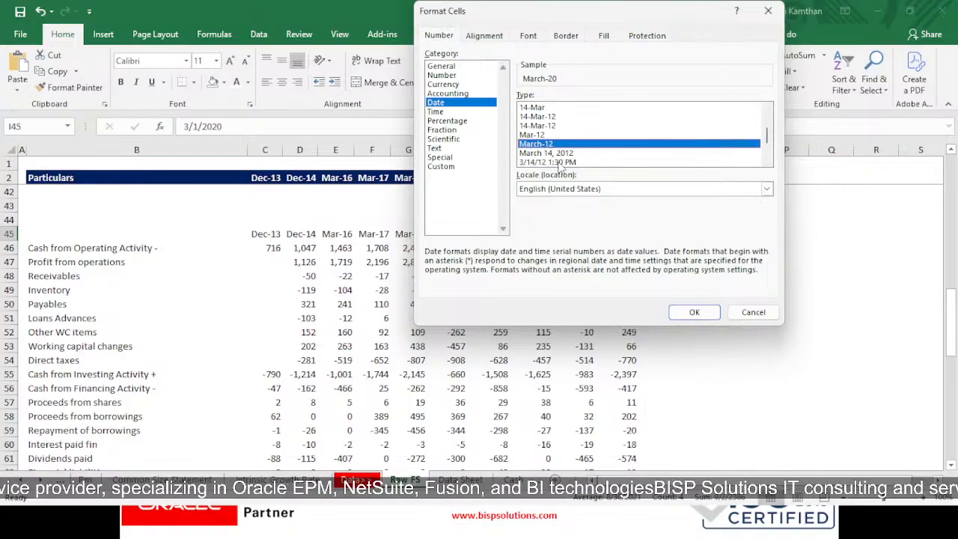
click(543, 135)
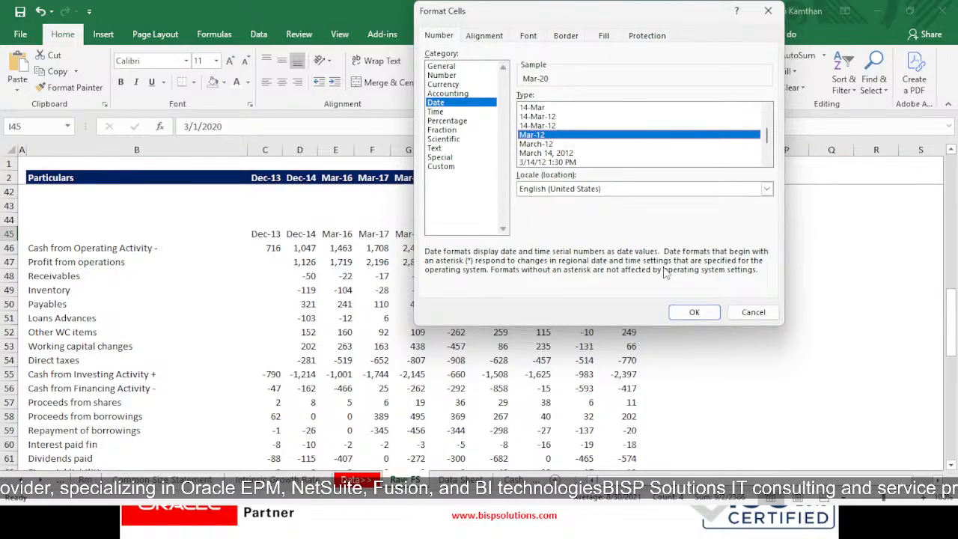
click(687, 319)
click(650, 247)
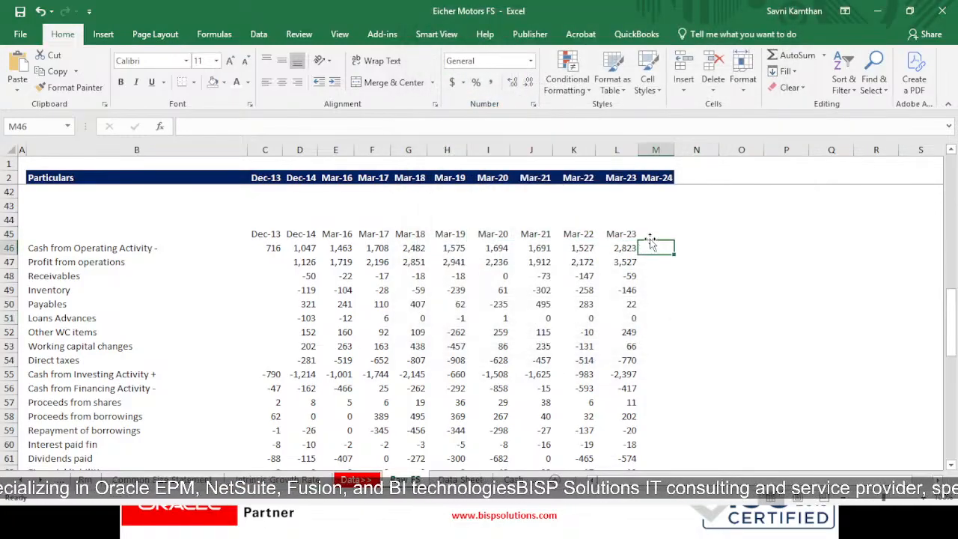
- Copy the Mar-24 cash flow column starting at M72 and paste it into the upper cash flow table at M45
click(651, 235)
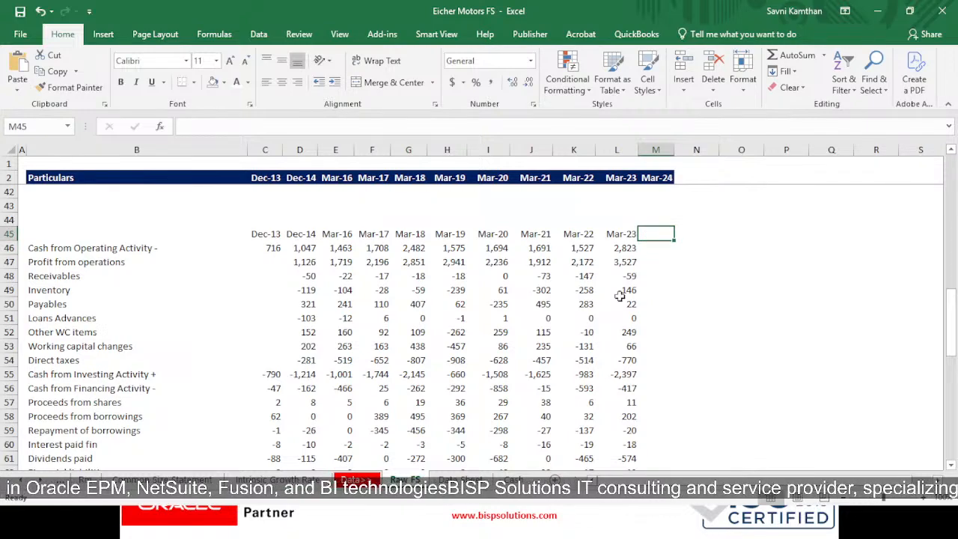
scroll(646, 348, down, 12)
scroll(631, 289, up, 4)
drag(657, 276, 664, 429)
key(ctrl+c)
scroll(702, 374, up, 12)
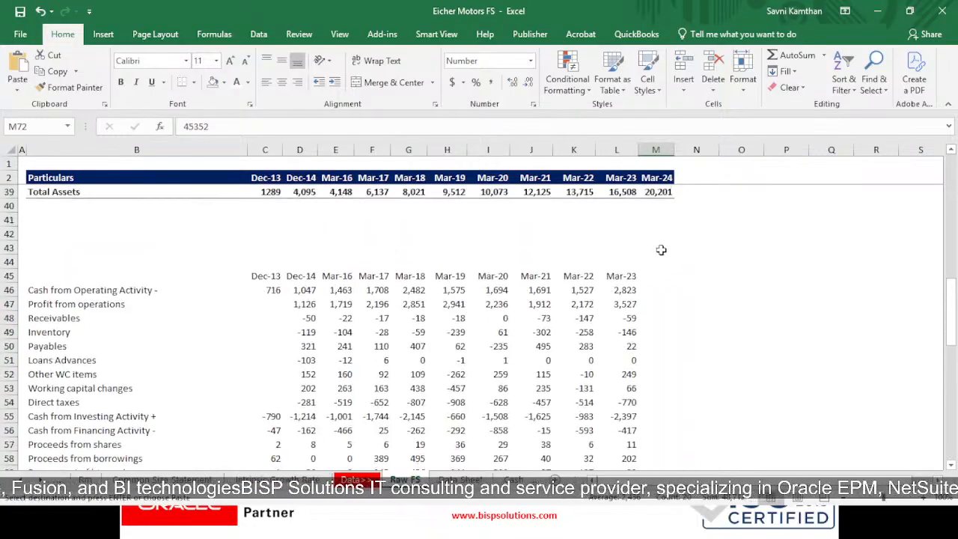
click(663, 290)
click(658, 272)
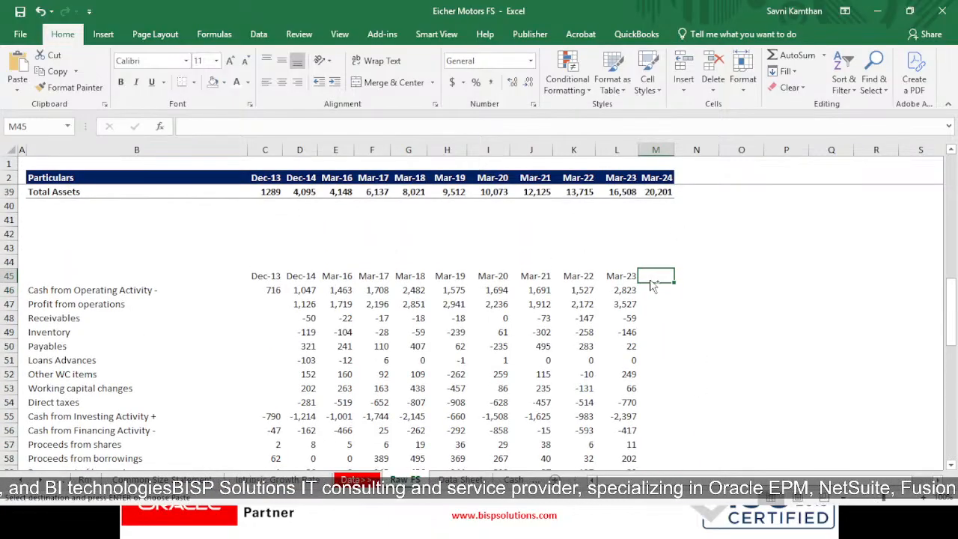
key(ctrl+v)
- Format the header in M45 as a date of the Mar-12 type
click(530, 64)
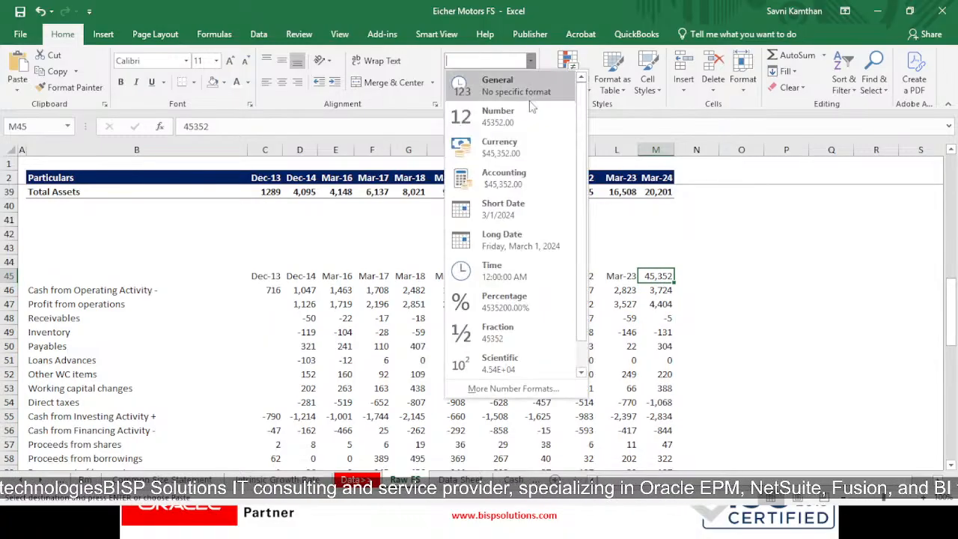
click(512, 218)
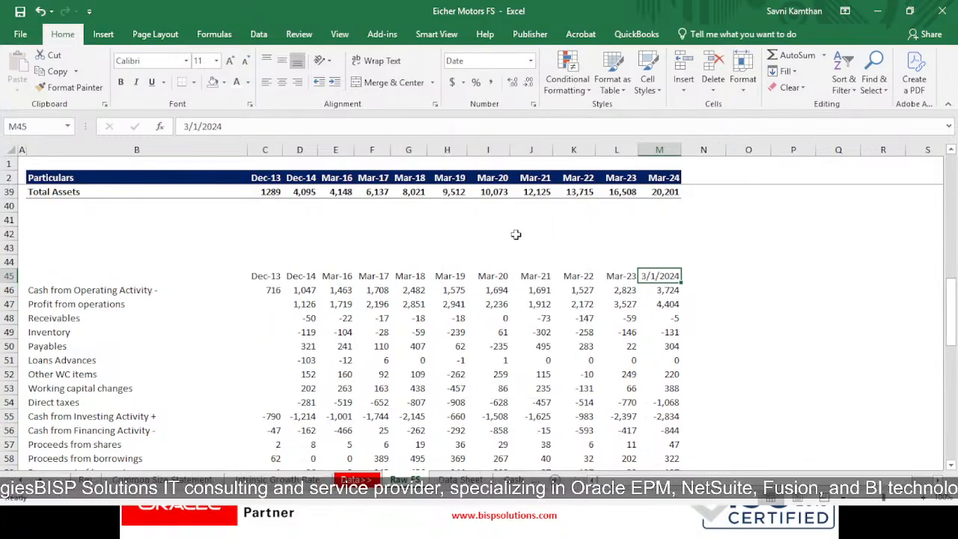
key(ctrl+1)
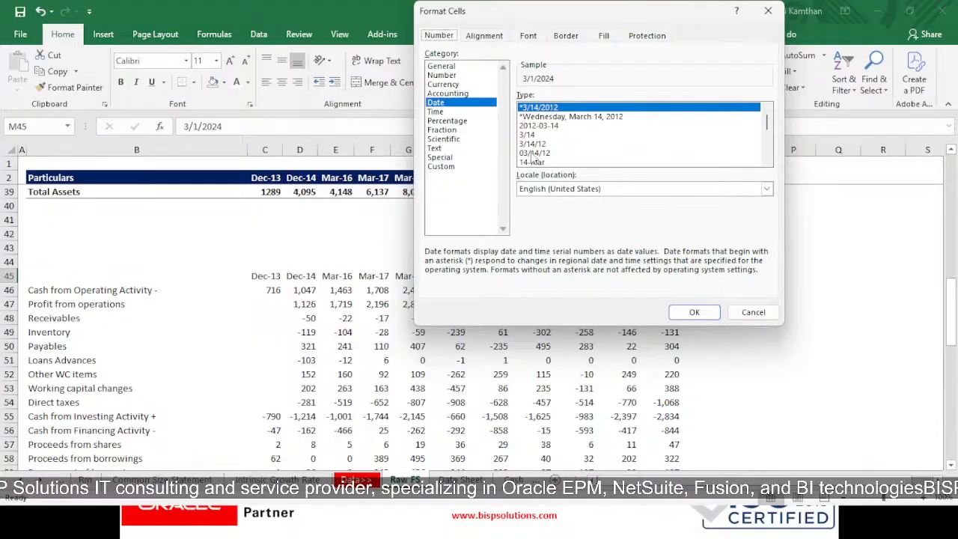
scroll(539, 156, down, 2)
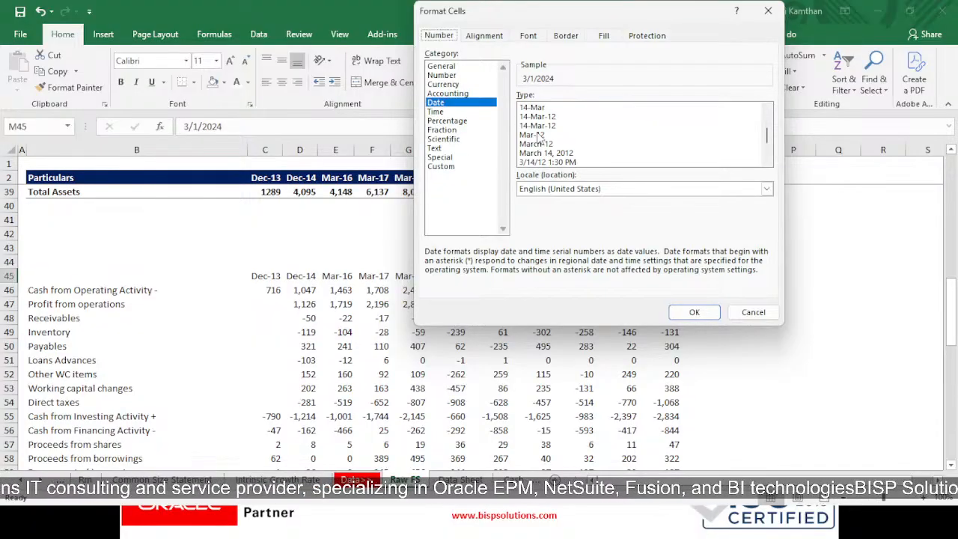
click(539, 135)
click(694, 312)
click(704, 331)
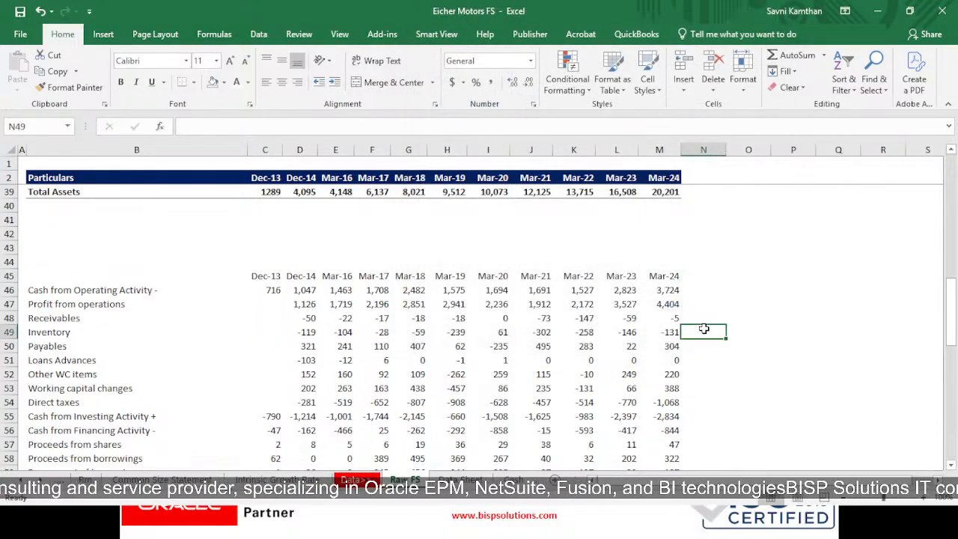
- Clear the Cash from Operating Activity values in C46:M46 and make that row's label bold
scroll(436, 333, up, 1)
scroll(447, 370, down, 1)
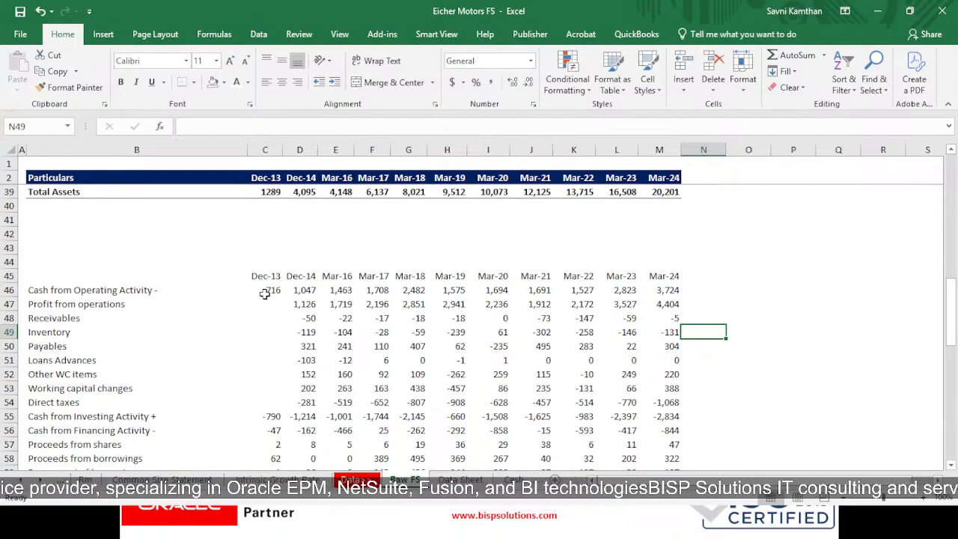
drag(265, 293, 656, 287)
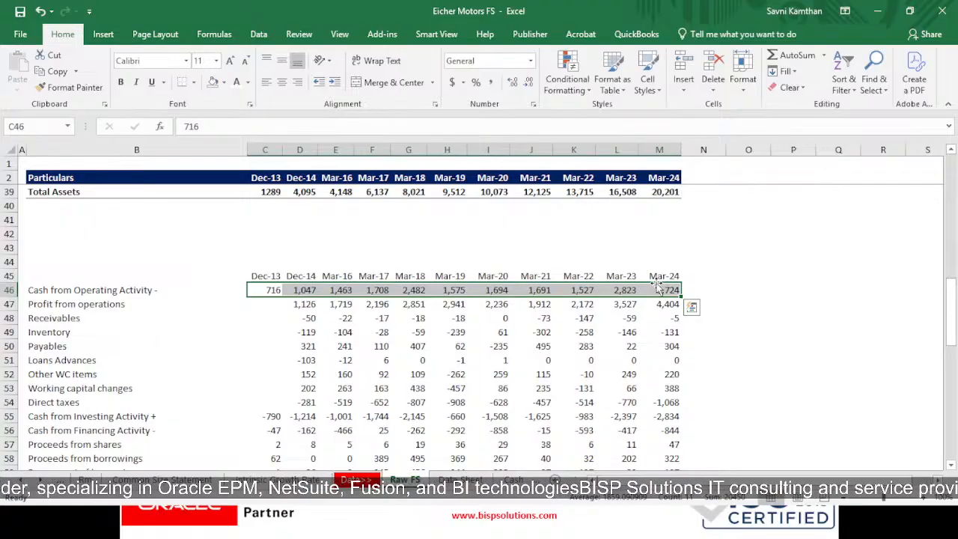
key(Delete)
click(132, 289)
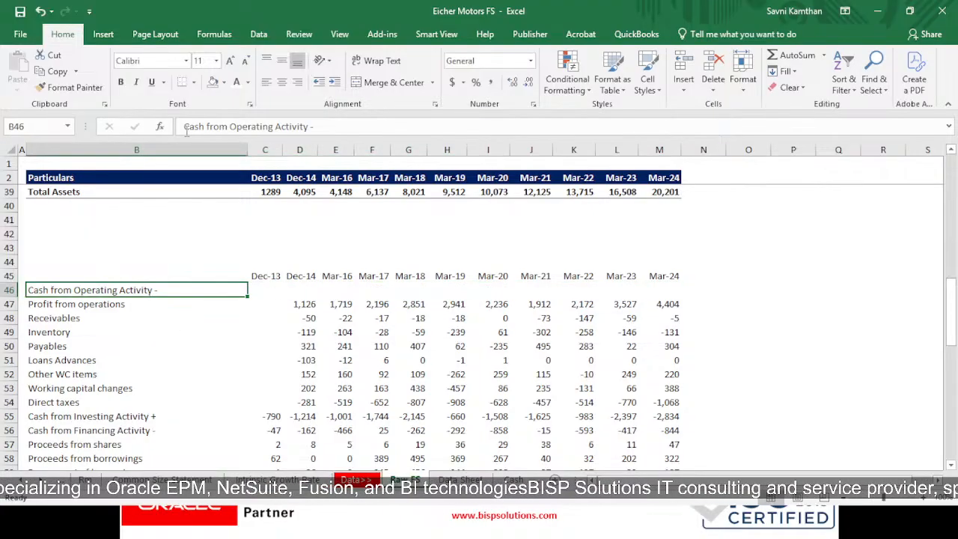
click(121, 82)
scroll(233, 262, down, 3)
scroll(233, 262, up, 1)
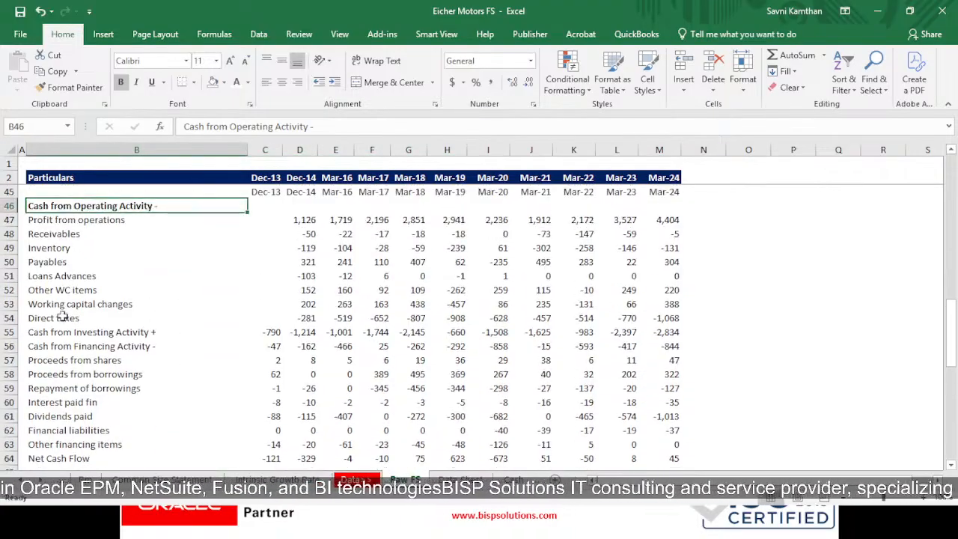
- Undo the recent cash flow edits, including the cleared row, the bold label, the pasted Mar-24 column and the header date formats
click(302, 345)
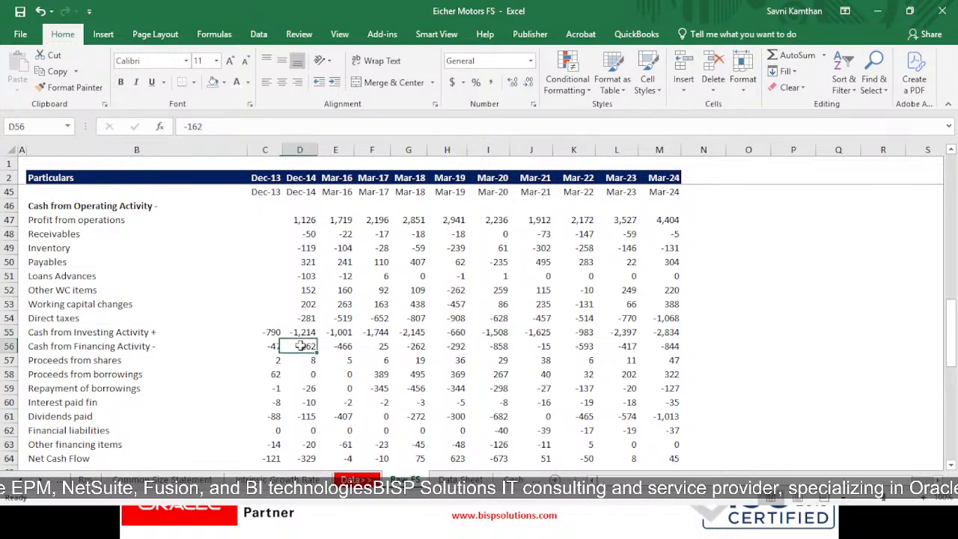
key(ctrl+z)
key(ctrl+z)
key(ctrl+z)
key(ctrl+z)
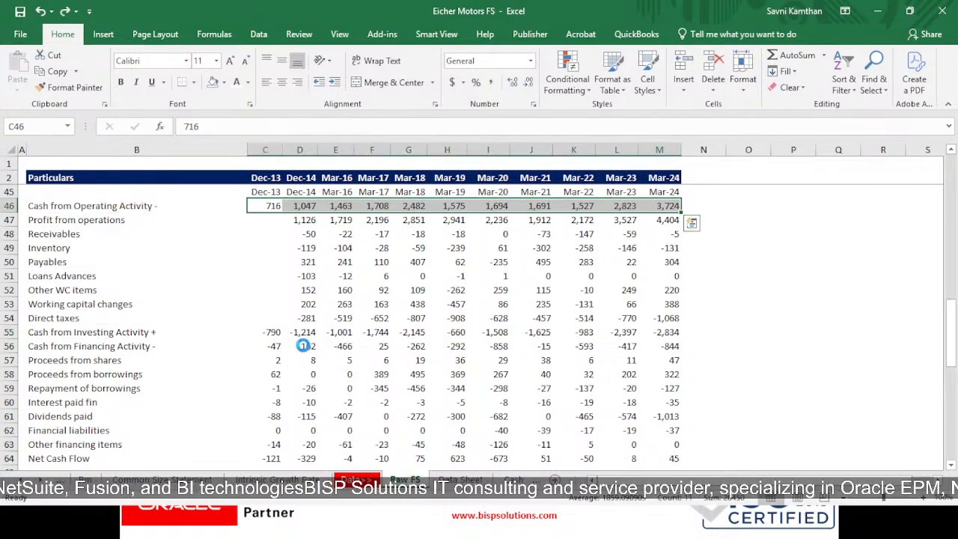
key(ctrl+z)
key(ctrl+z)
key(ctrl+z)
key(ctrl+z)
key(ctrl+z)
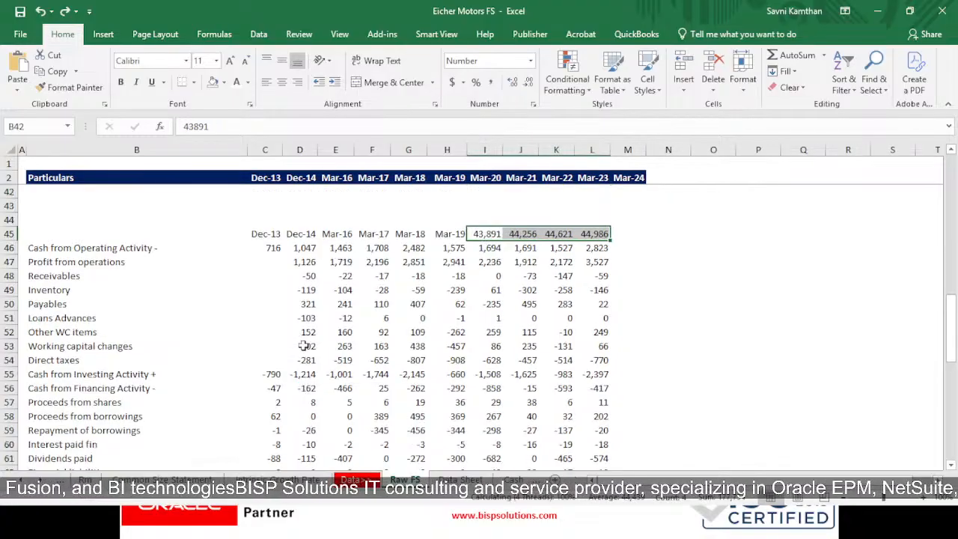
- Clear the cash flow data below the Total Assets row and select cell B42 for a fresh paste
scroll(396, 391, down, 2)
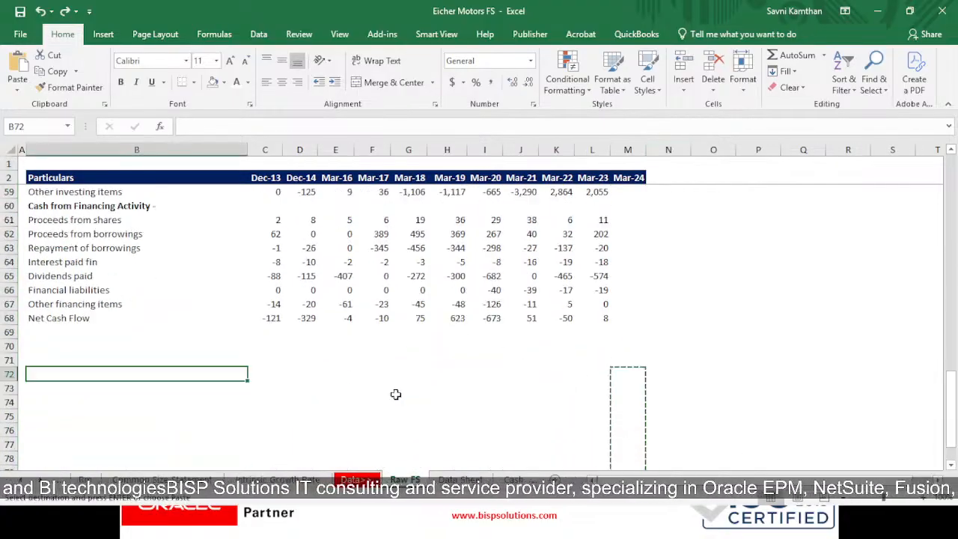
scroll(449, 390, up, 11)
scroll(479, 386, down, 8)
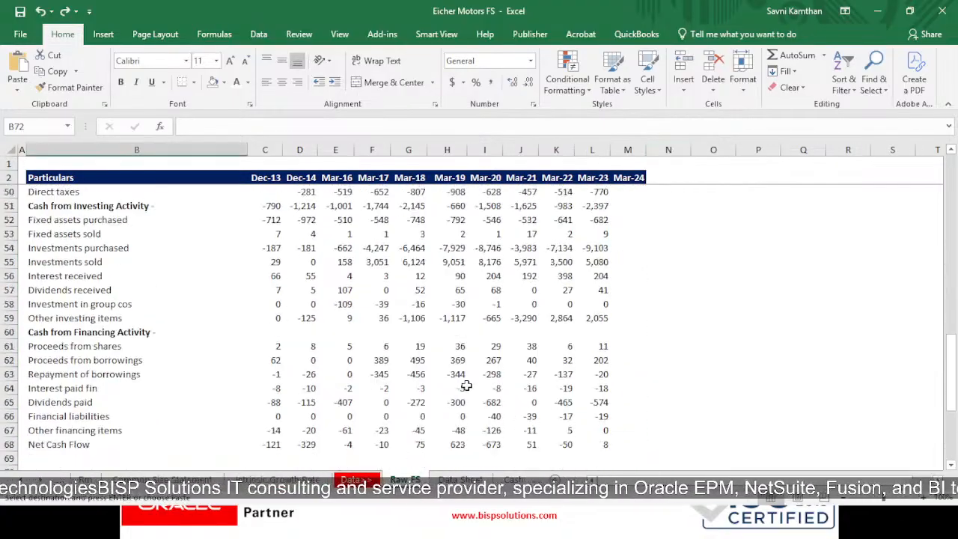
scroll(532, 397, up, 5)
drag(90, 289, 629, 503)
key(Delete)
scroll(345, 347, up, 7)
click(80, 364)
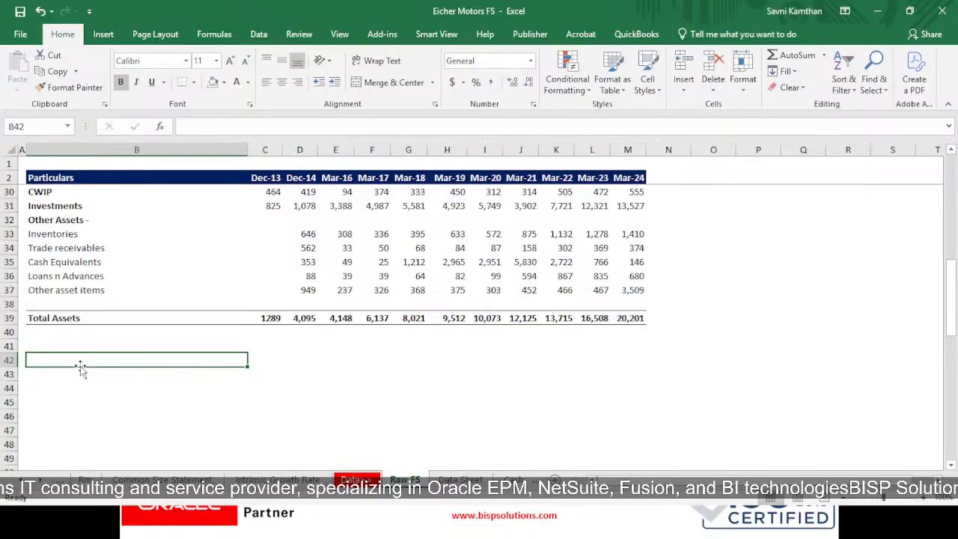
- Switch to the Screener page for Eicher Motors, expand Cash from Investing Activity and copy the full Cash Flows table
key(alt+Tab)
scroll(44, 252, down, 3)
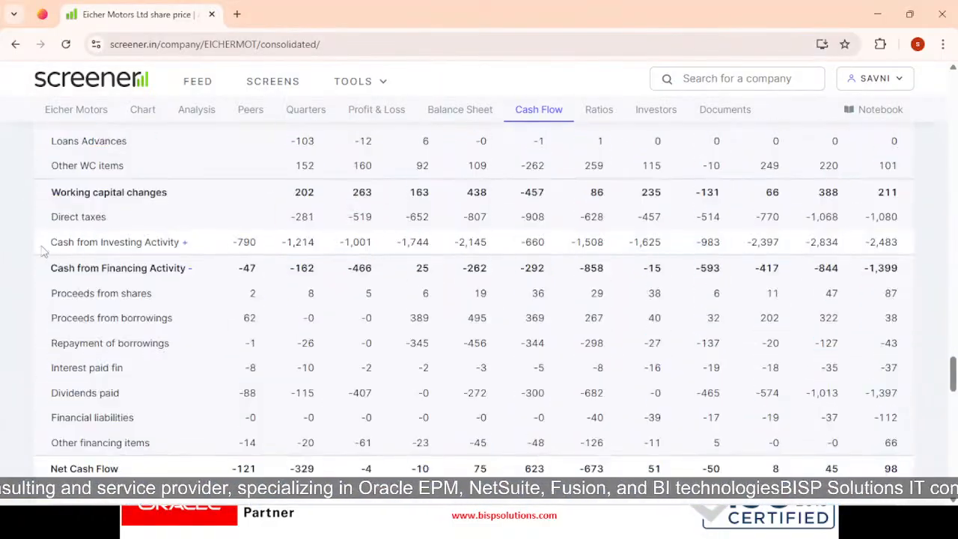
click(185, 243)
scroll(235, 307, down, 5)
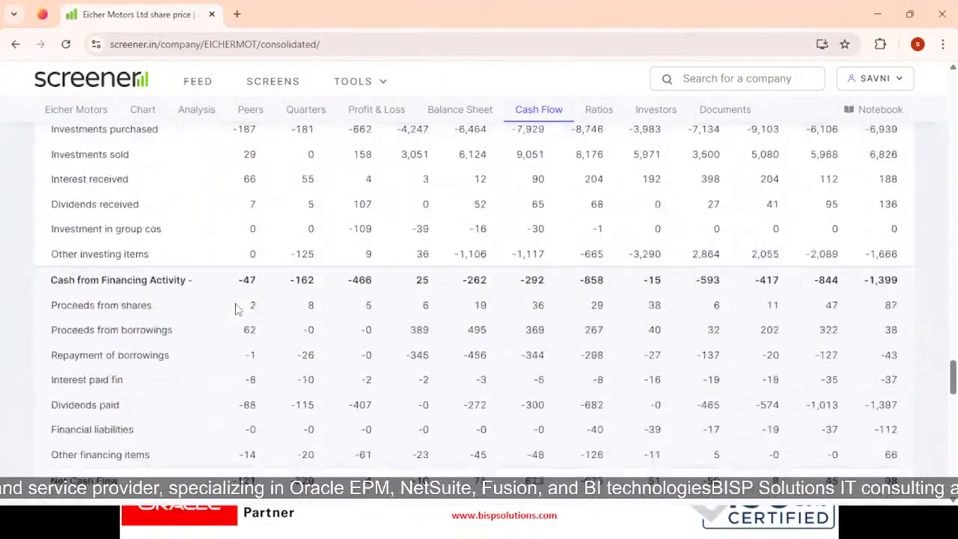
scroll(235, 307, up, 10)
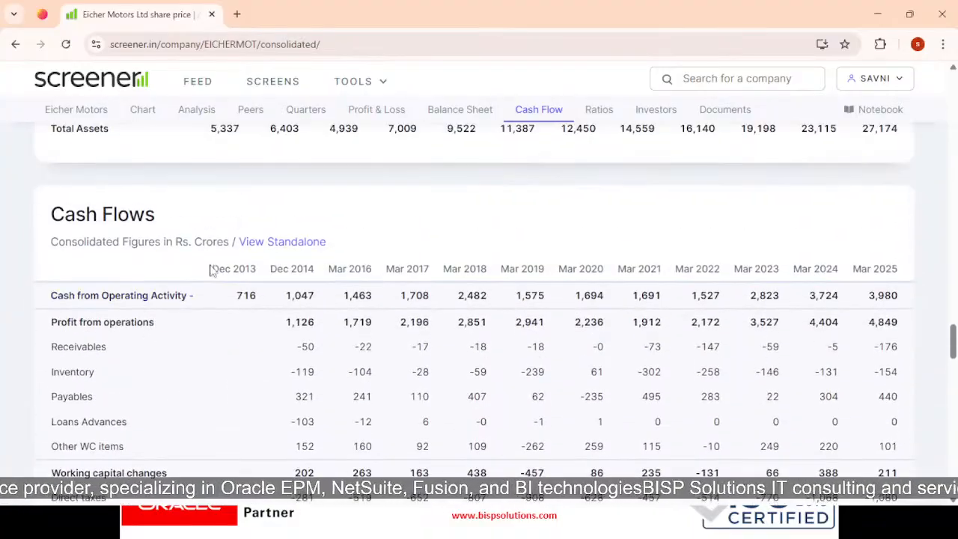
drag(207, 267, 900, 332)
- Switch back to the Excel workbook, paste the copied cash flow table as Text at B42 and check the pasted rows
key(alt+Tab)
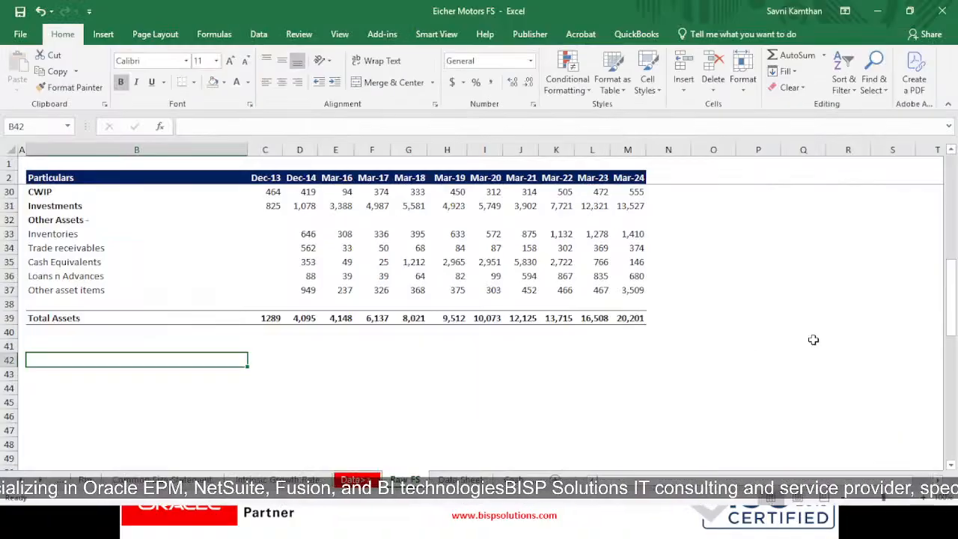
key(ctrl+alt+v)
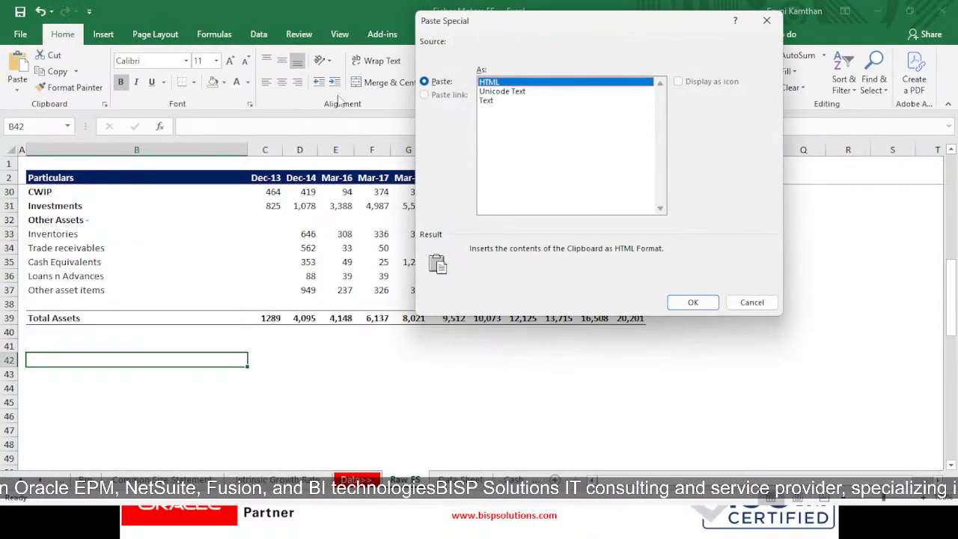
click(487, 102)
click(692, 301)
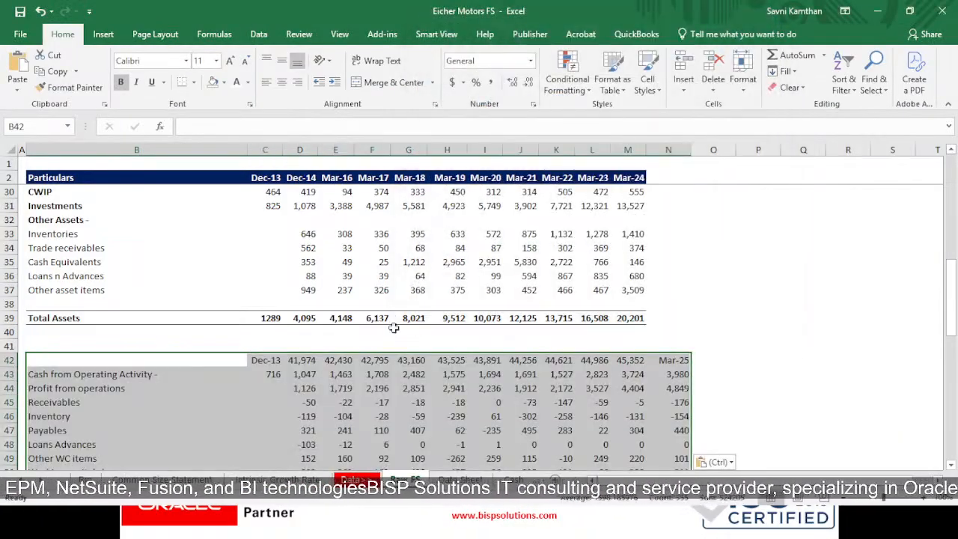
scroll(417, 344, down, 4)
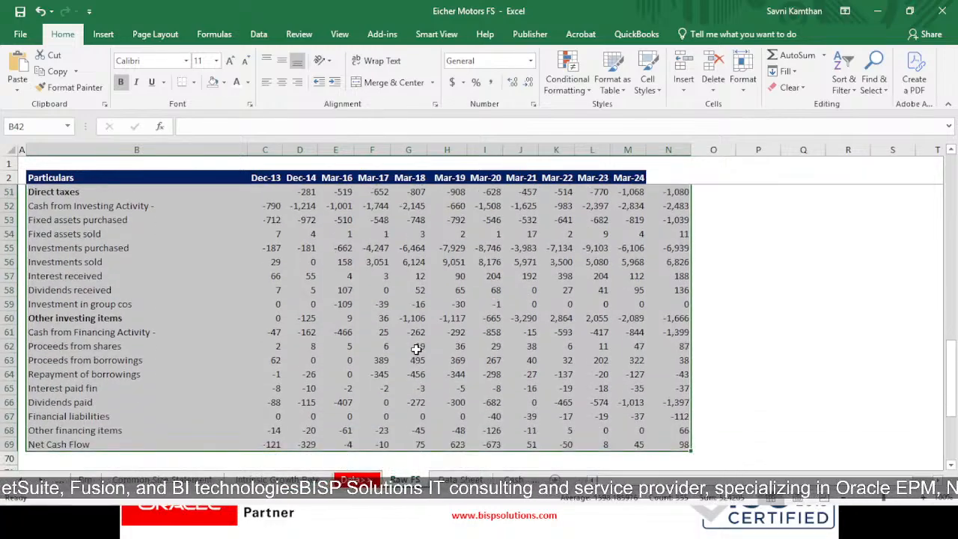
scroll(681, 374, up, 1)
scroll(681, 374, up, 5)
- Delete column N, which holds the Mar-25 cash flow figures
click(677, 360)
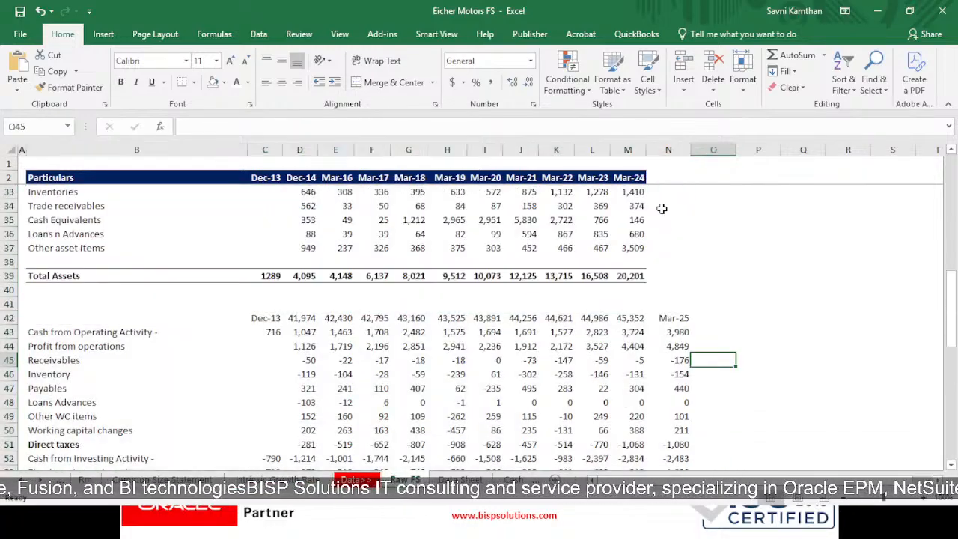
click(664, 150)
right_click(663, 148)
click(706, 275)
click(378, 346)
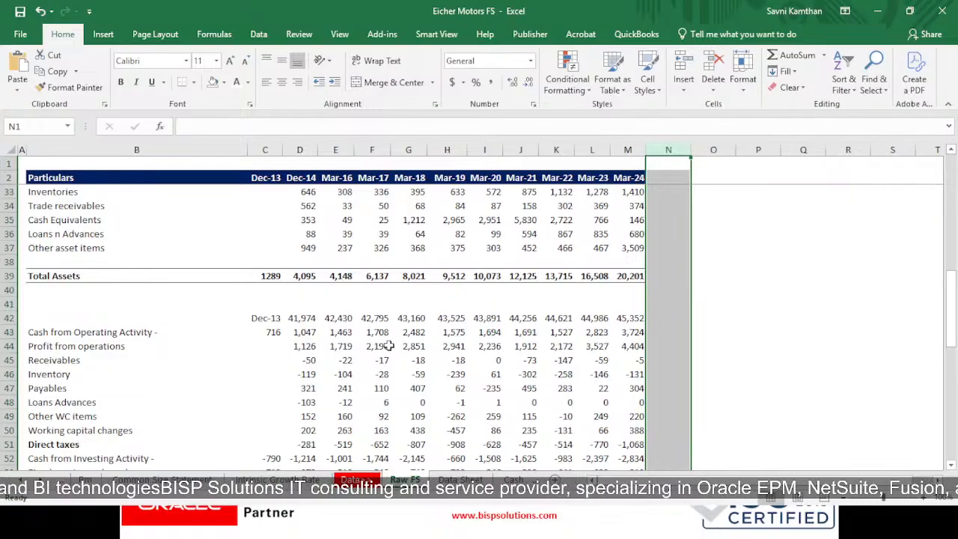
- Format the cash flow period headings in D42:M42 as dates using the Mar-12 type
drag(303, 317, 633, 319)
key(ctrl+1)
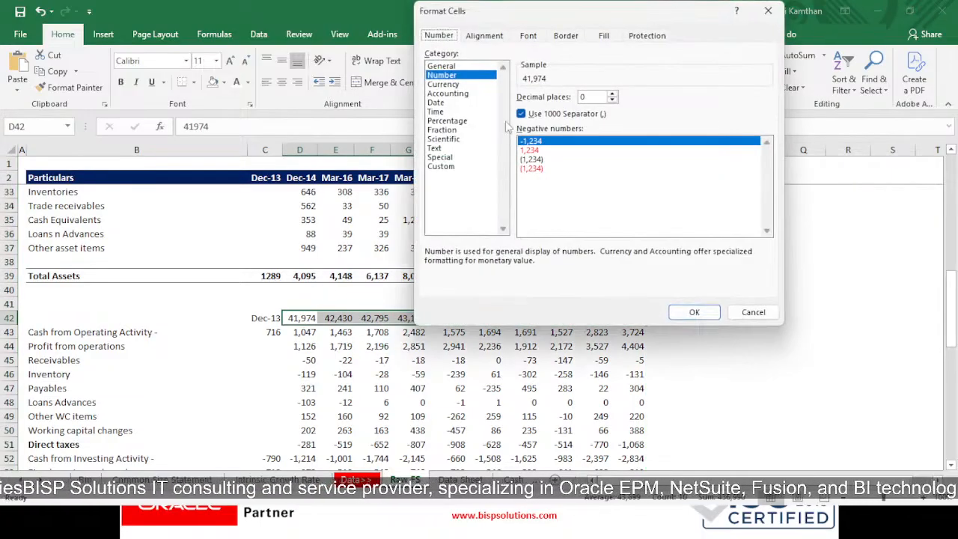
click(441, 103)
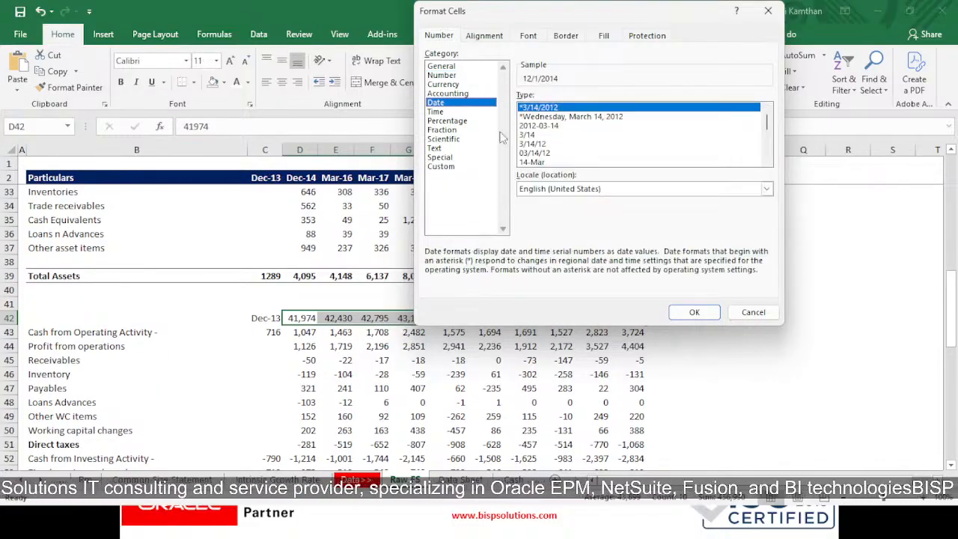
click(767, 161)
click(766, 161)
click(766, 161)
click(767, 161)
click(583, 155)
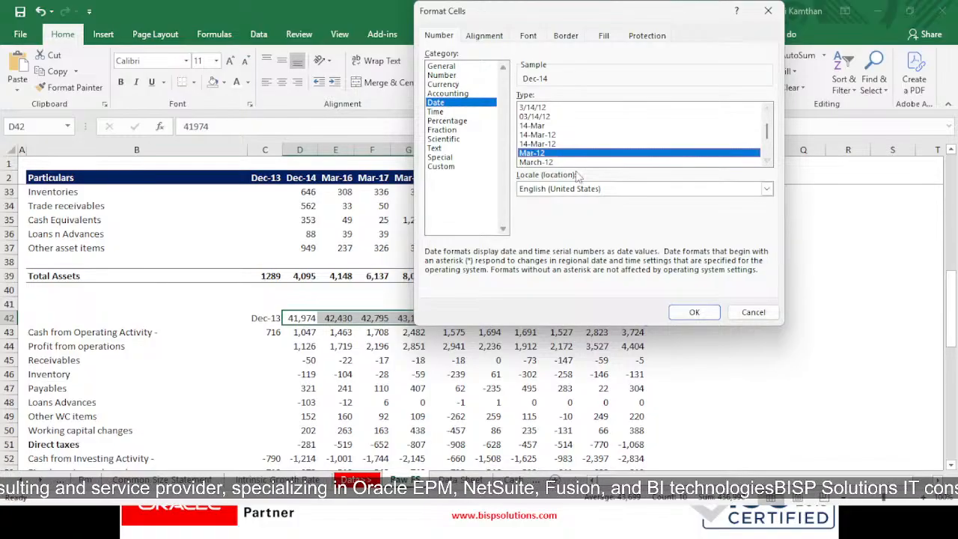
click(694, 312)
click(714, 333)
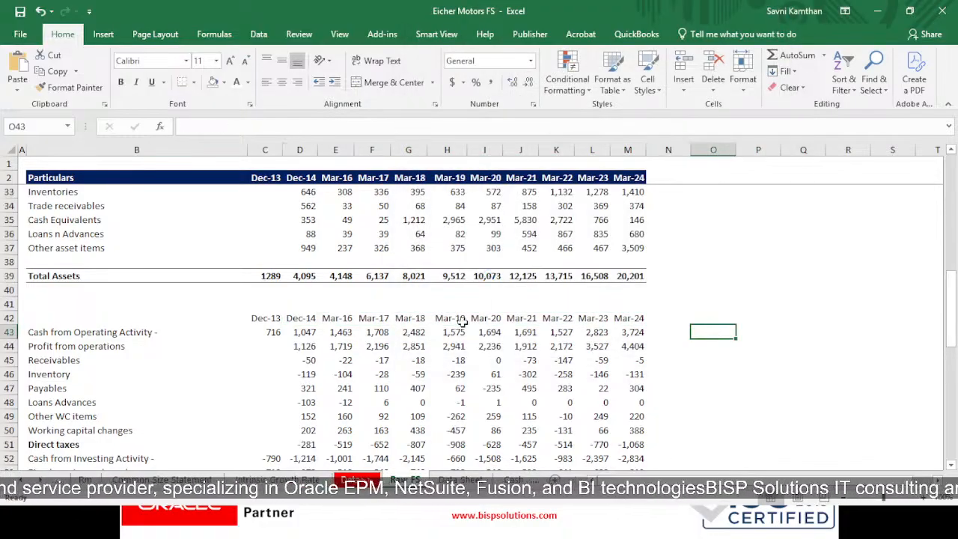
- Clear the figures in C to M of the Cash from Operating, Investing and Financing Activity rows, keeping their labels
scroll(462, 321, down, 1)
drag(265, 290, 637, 291)
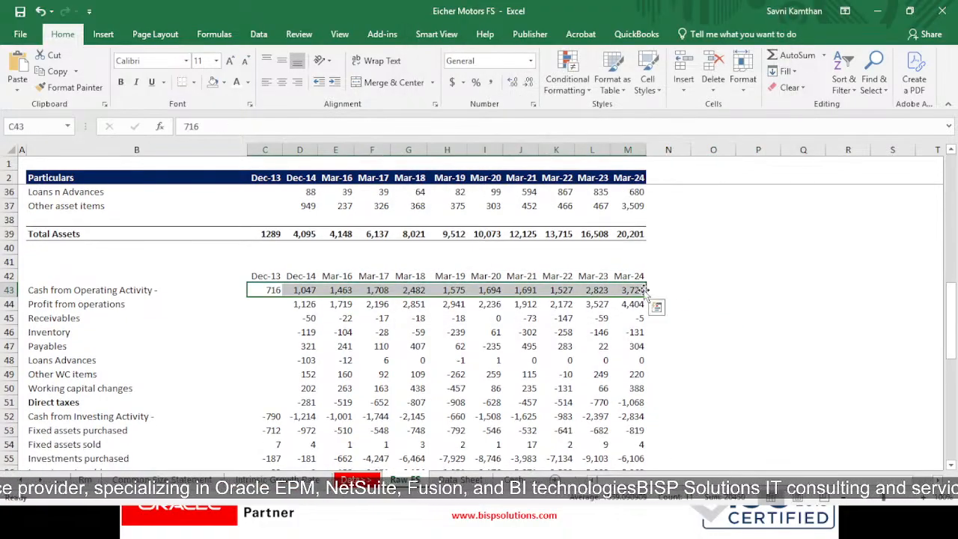
key(Delete)
scroll(569, 323, down, 2)
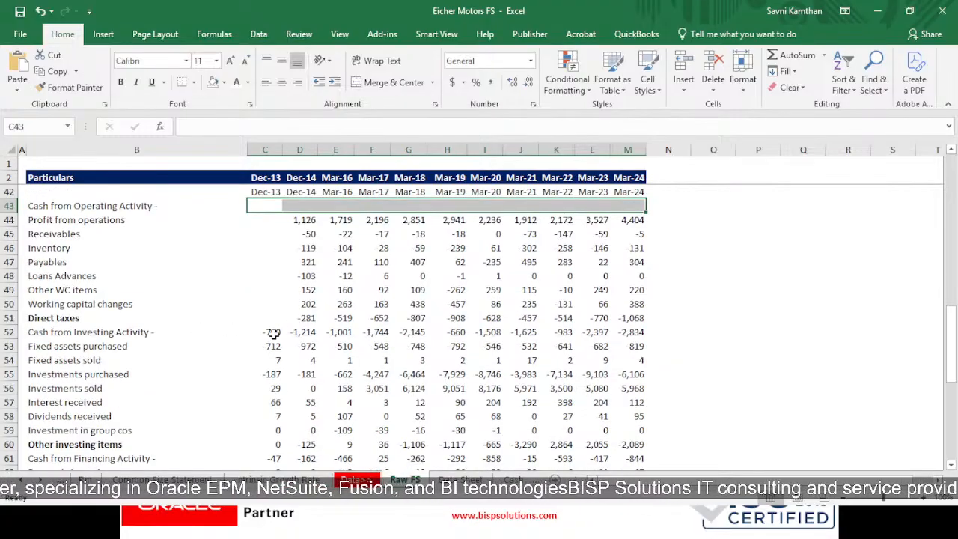
drag(273, 334, 627, 332)
key(Delete)
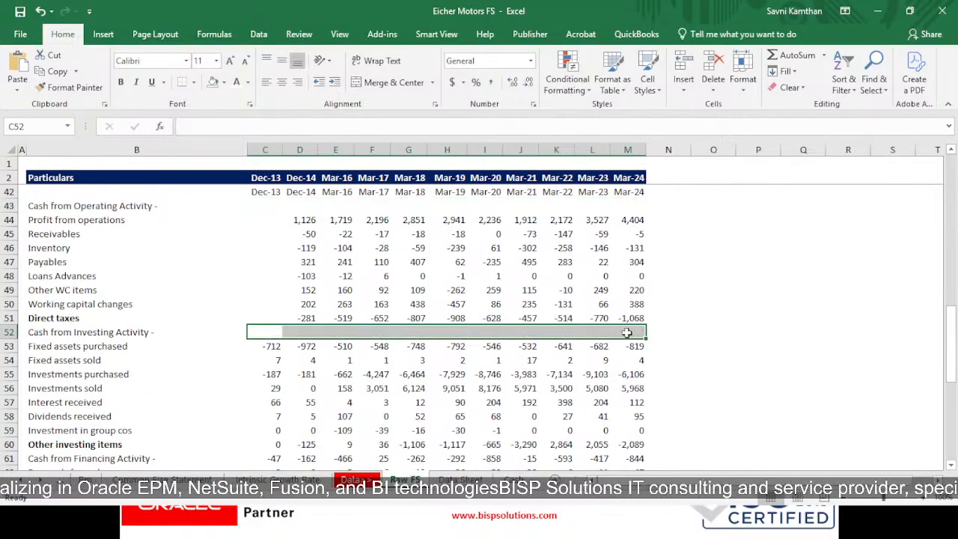
scroll(469, 360, down, 1)
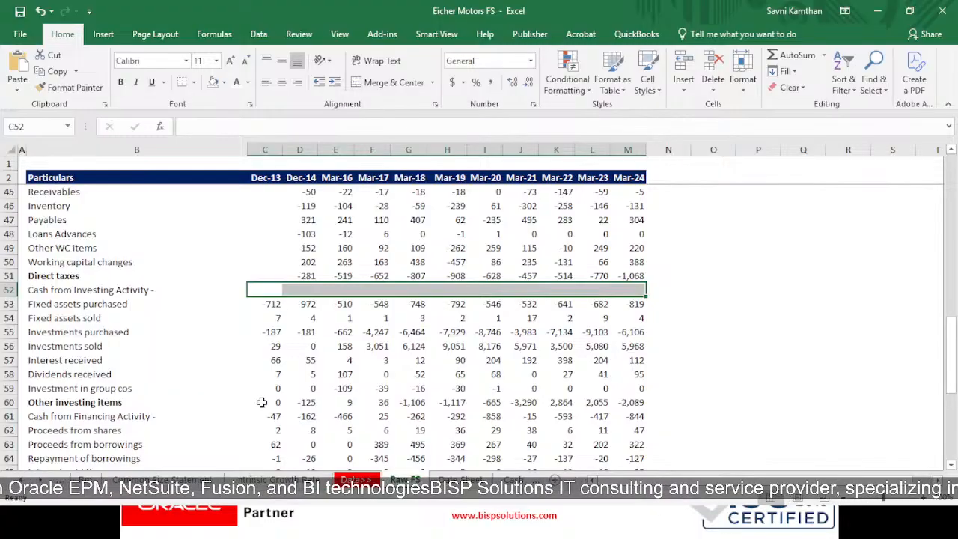
drag(272, 419, 632, 418)
key(Delete)
scroll(394, 393, down, 4)
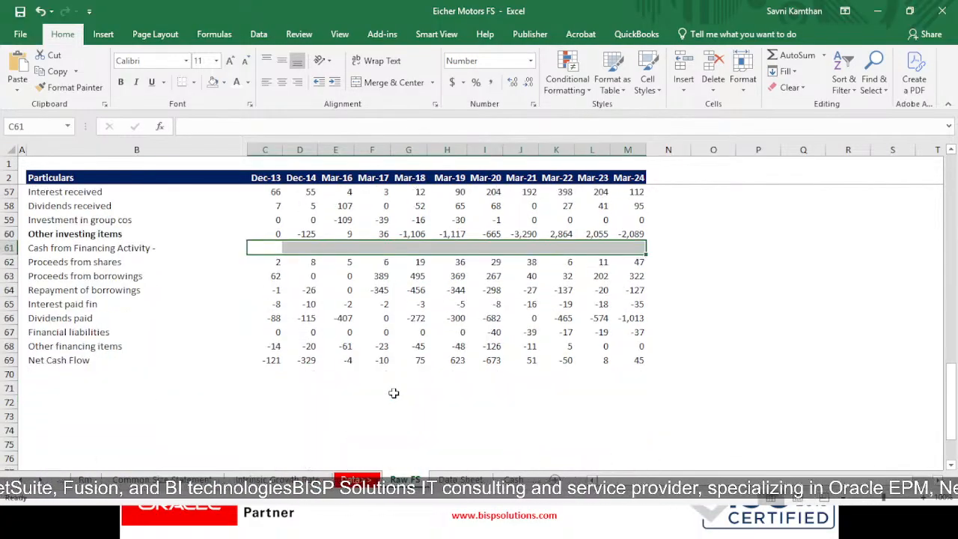
- Make the Net Cash Flow row bold from B69 to M69
scroll(352, 397, up, 2)
click(39, 432)
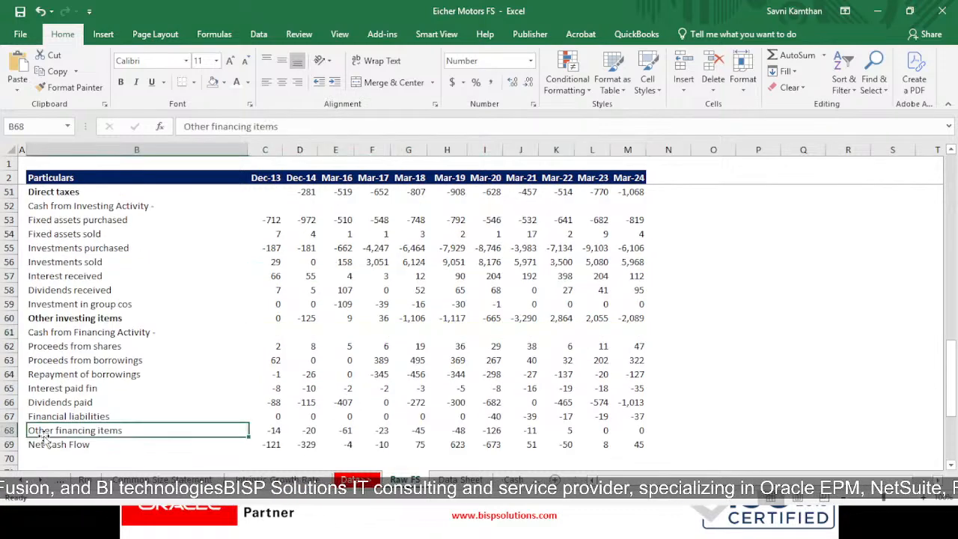
drag(41, 445, 627, 444)
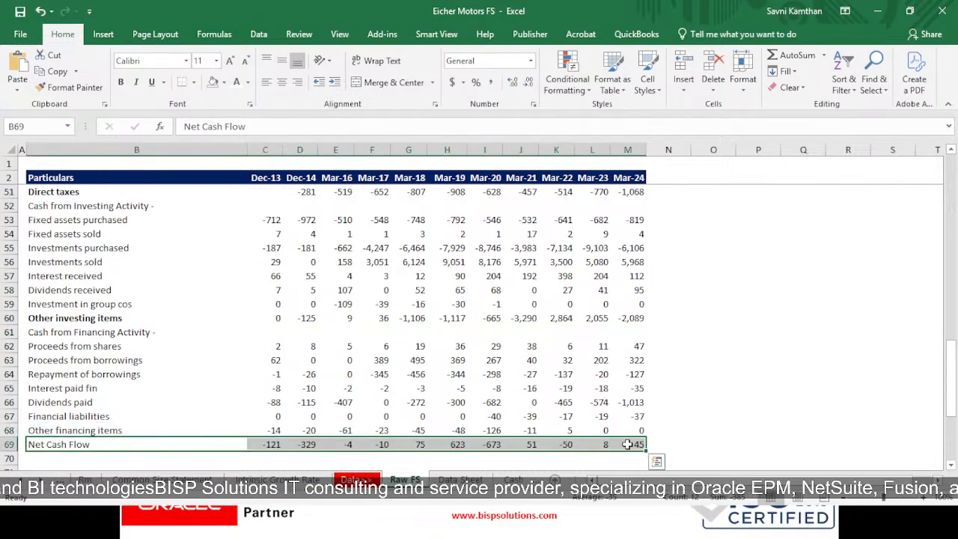
key(ctrl+b)
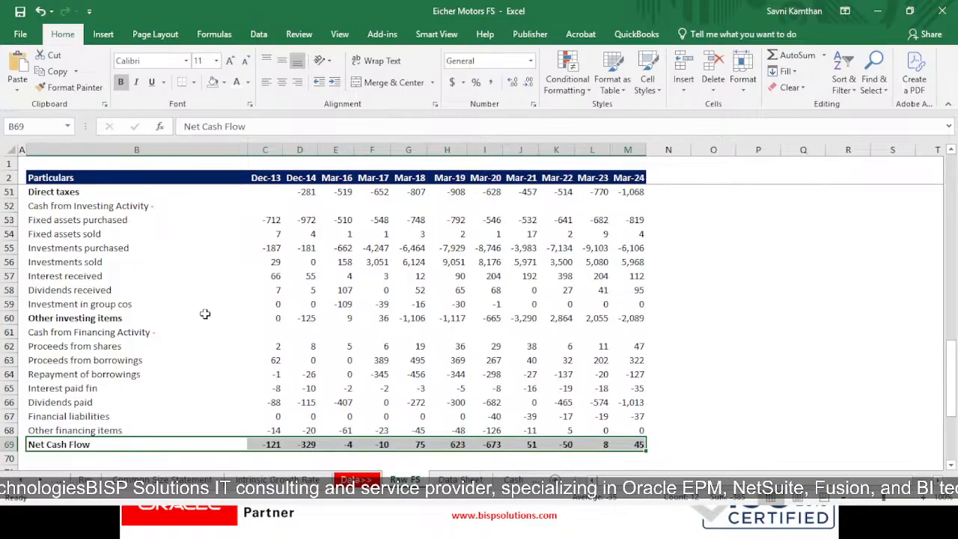
- Enter the heading Particulars in cell B42 above the cash flow line items
scroll(277, 349, up, 3)
scroll(261, 346, up, 2)
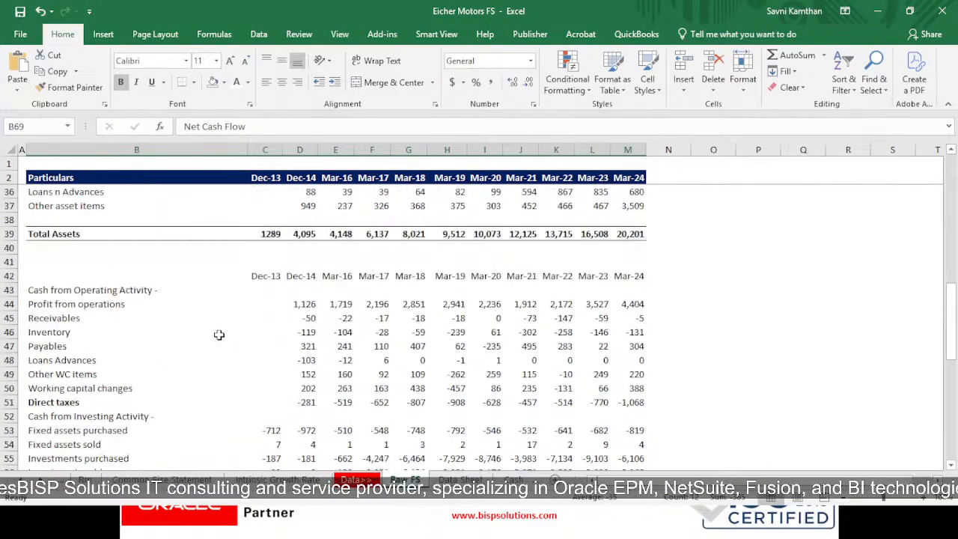
click(167, 272)
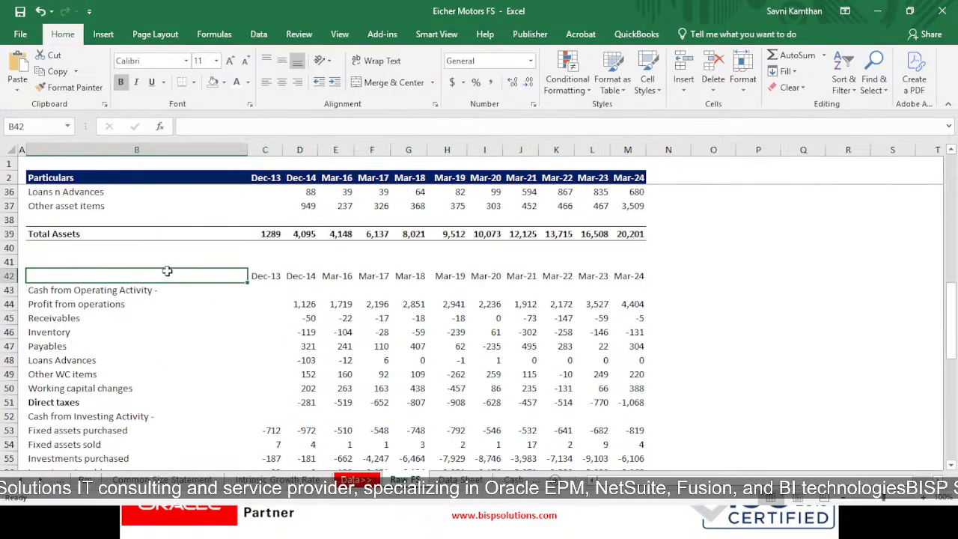
text(Particulars)
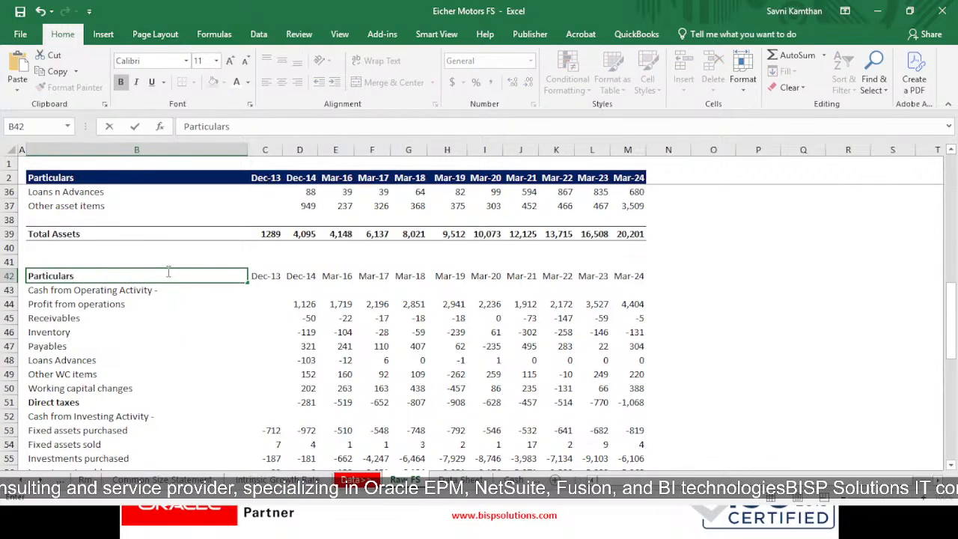
key(Tab)
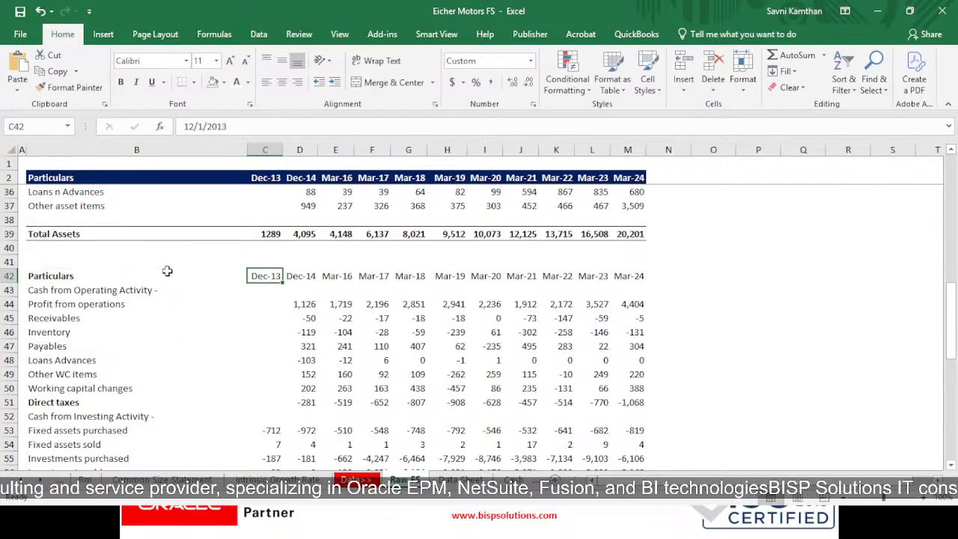
- Make the cash flow period headings in C42:M42 bold
key(ctrl+Right)
key(shift+Left)
key(shift+Left)
key(shift+Left)
key(shift+Left)
key(shift+Left)
key(shift+Left)
key(shift+Left)
key(shift+Left)
key(shift+Left)
key(shift+Left)
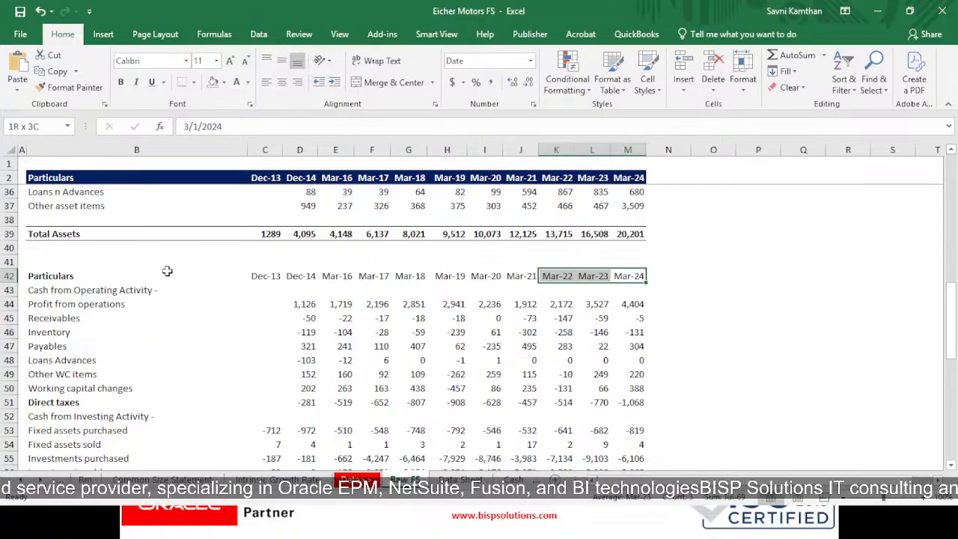
key(ctrl+b)
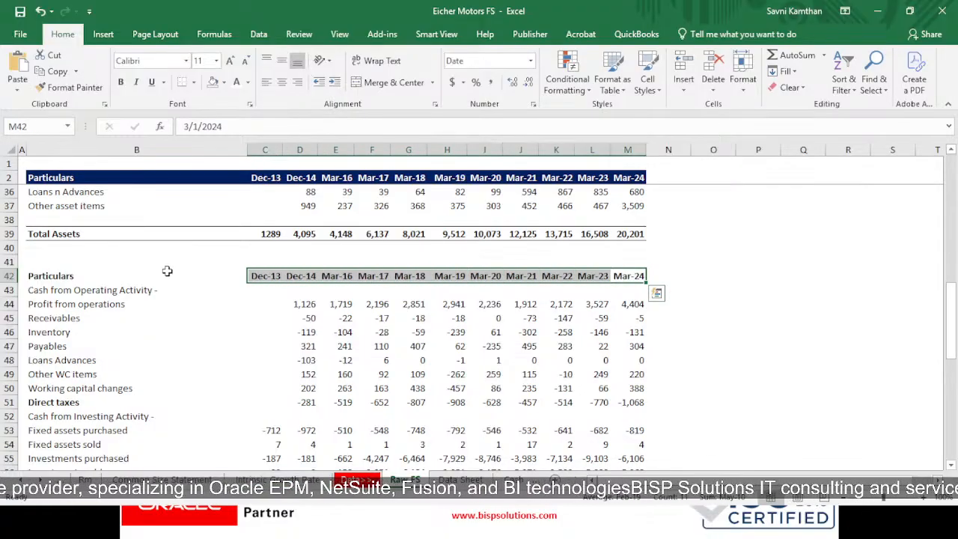
- Make the Cash from Operating Activity label in B43 bold with a light green font colour
click(69, 293)
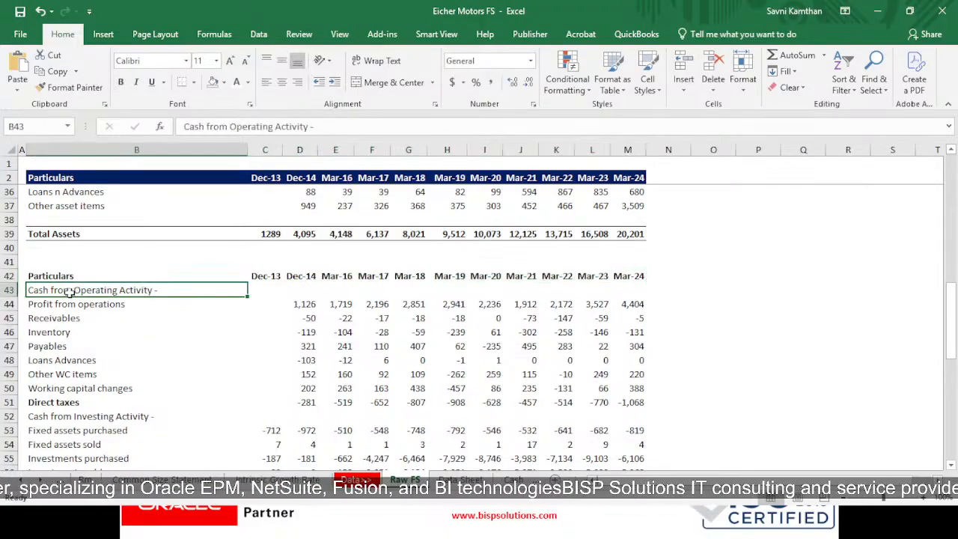
click(249, 83)
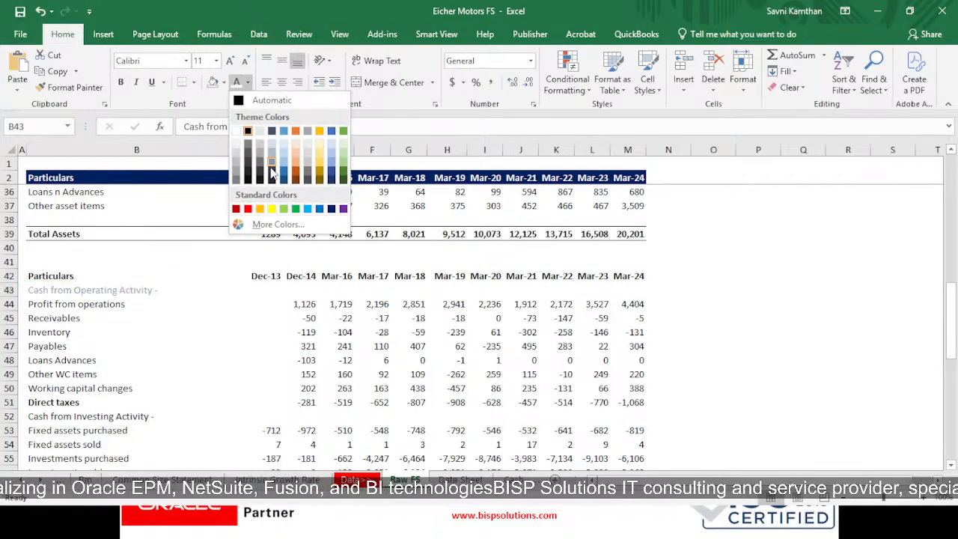
click(283, 204)
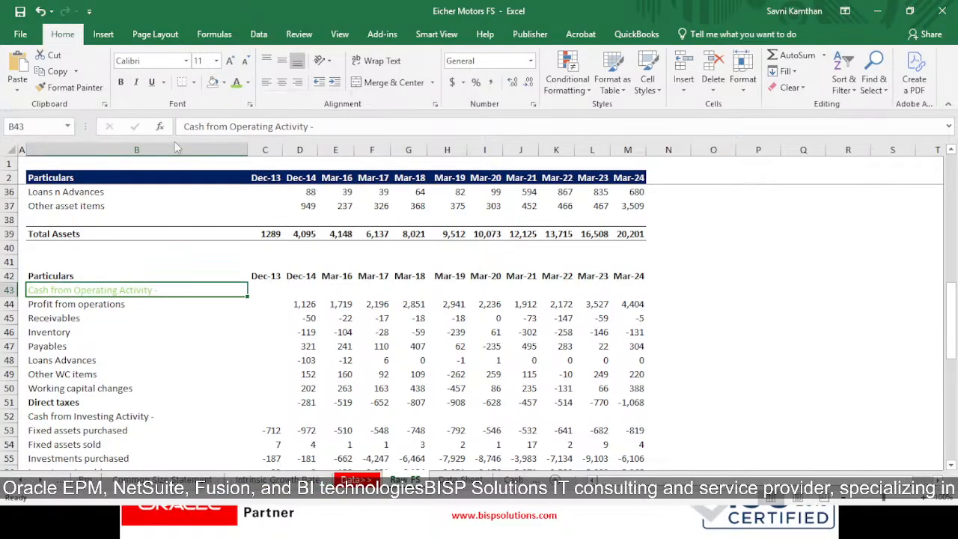
- Copy the B43 label formatting to the Cash from Investing Activity and Cash from Financing Activity labels in B52 and B61
click(63, 97)
click(67, 416)
scroll(268, 319, down, 1)
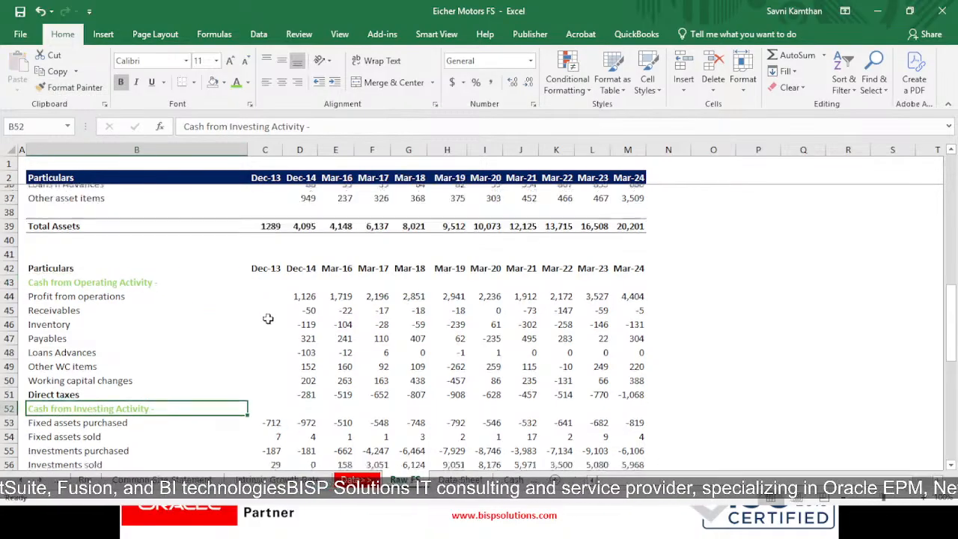
scroll(268, 319, down, 2)
click(67, 86)
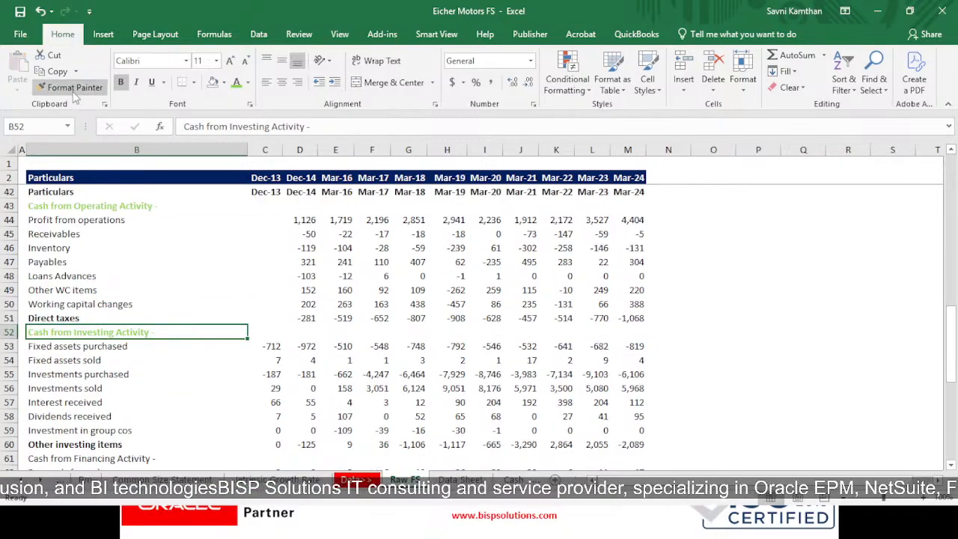
scroll(417, 318, down, 3)
click(96, 332)
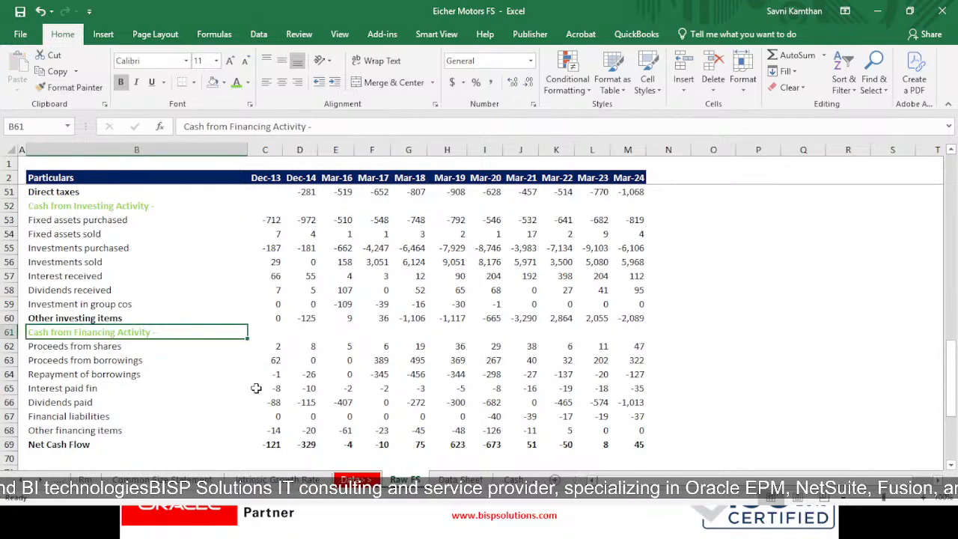
- Select the cash flow figures in C44:M69 and open the custom number format settings for them
scroll(370, 379, up, 5)
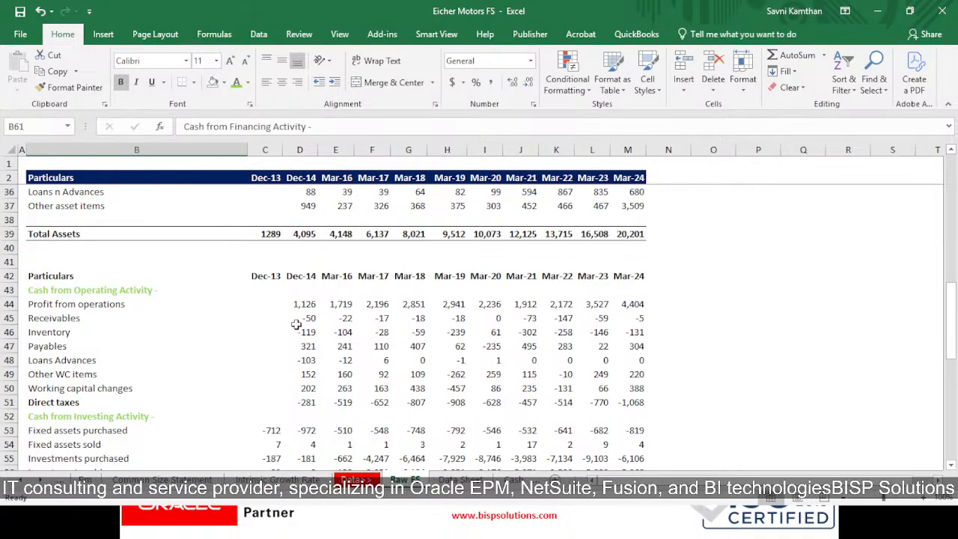
drag(276, 304, 634, 445)
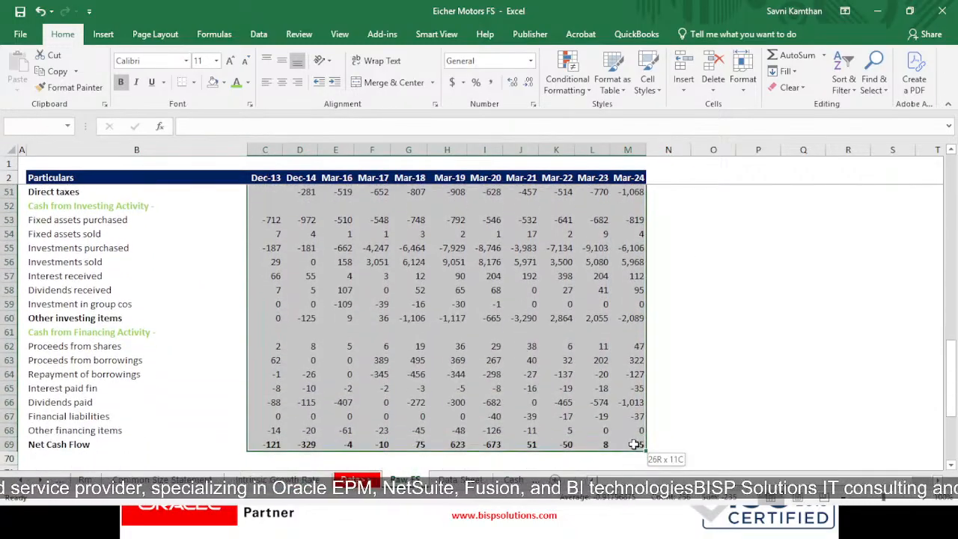
key(ctrl+1)
click(443, 77)
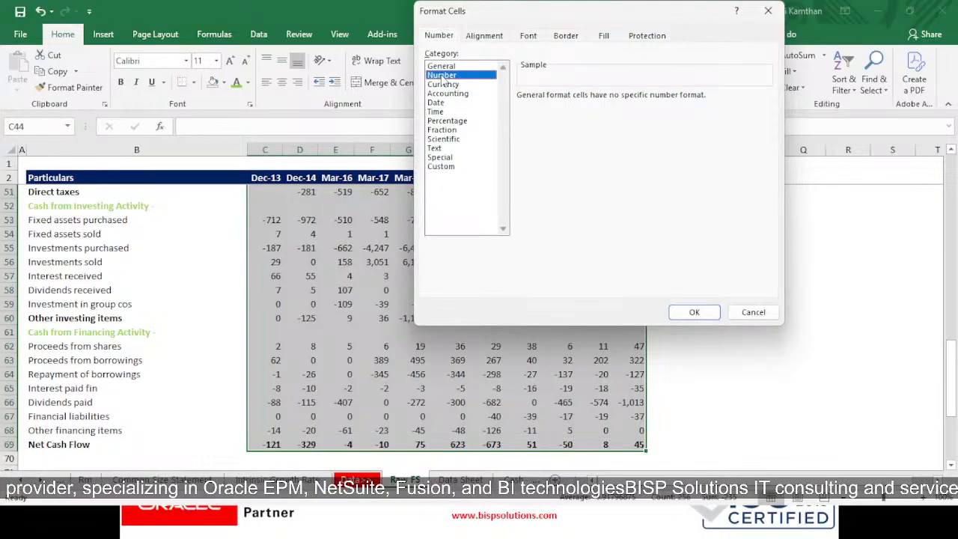
click(446, 166)
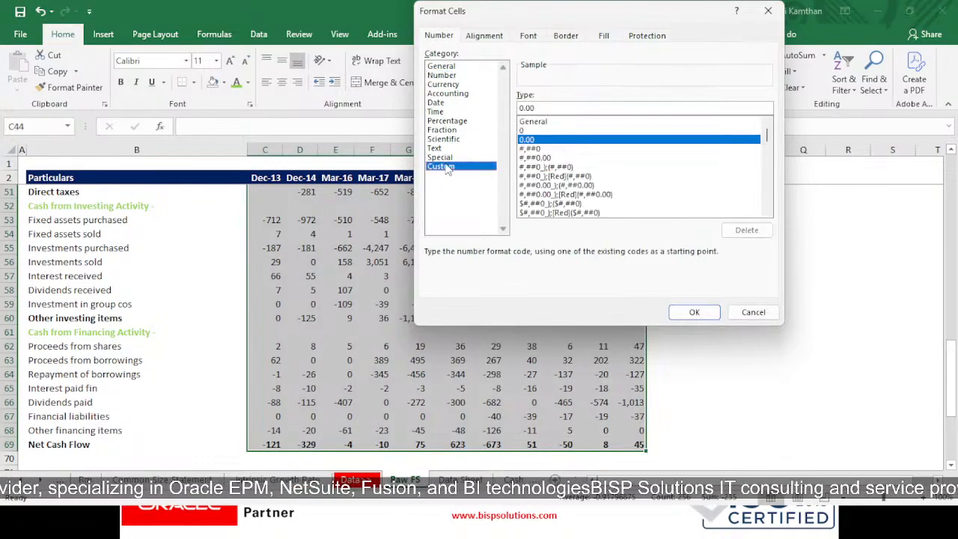
click(556, 167)
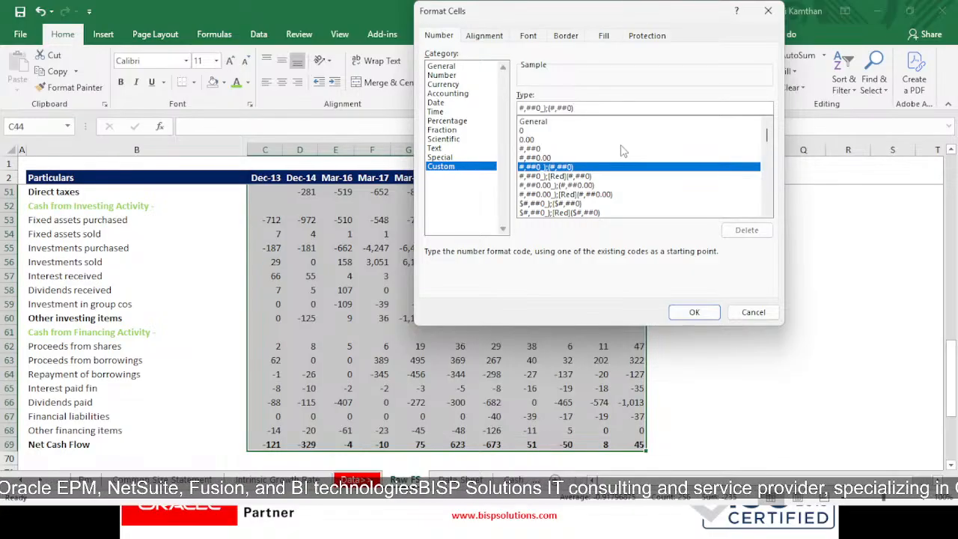
key(BackSpace)
key(BackSpace)
key(BackSpace)
key(BackSpace)
key(BackSpace)
key(BackSpace)
key(BackSpace)
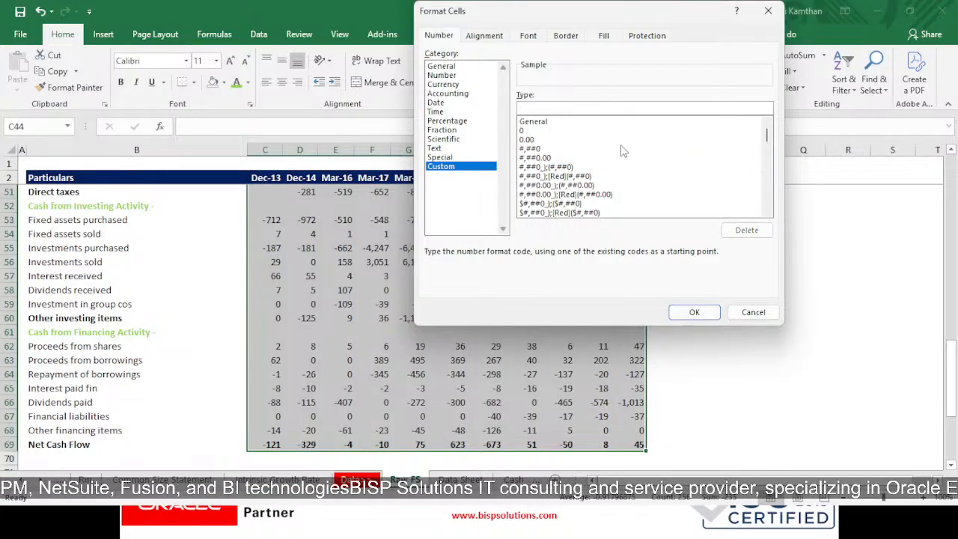
- Extend the #,##0 code to #,##0;(#,##0); with a dash for zeros and apply it to C44:M69
click(573, 149)
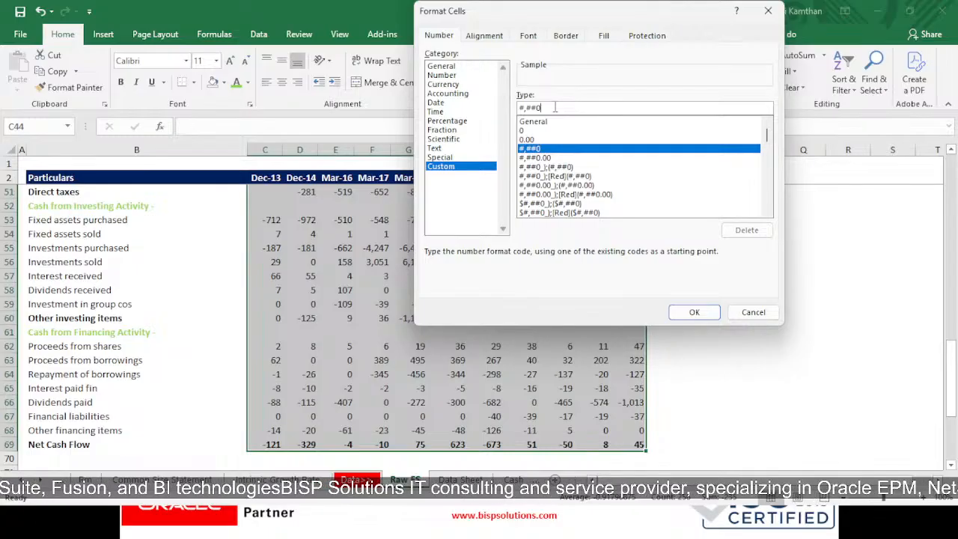
text(;()
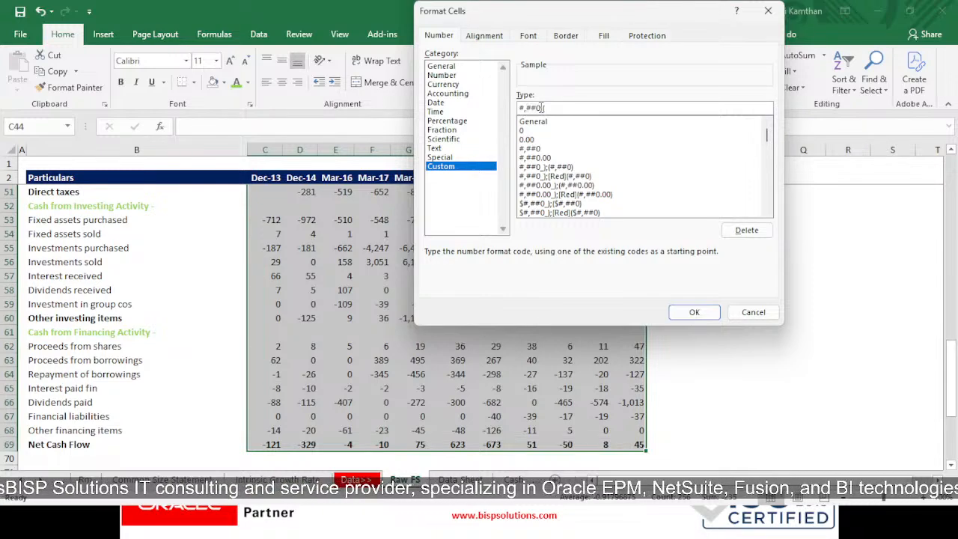
click(569, 110)
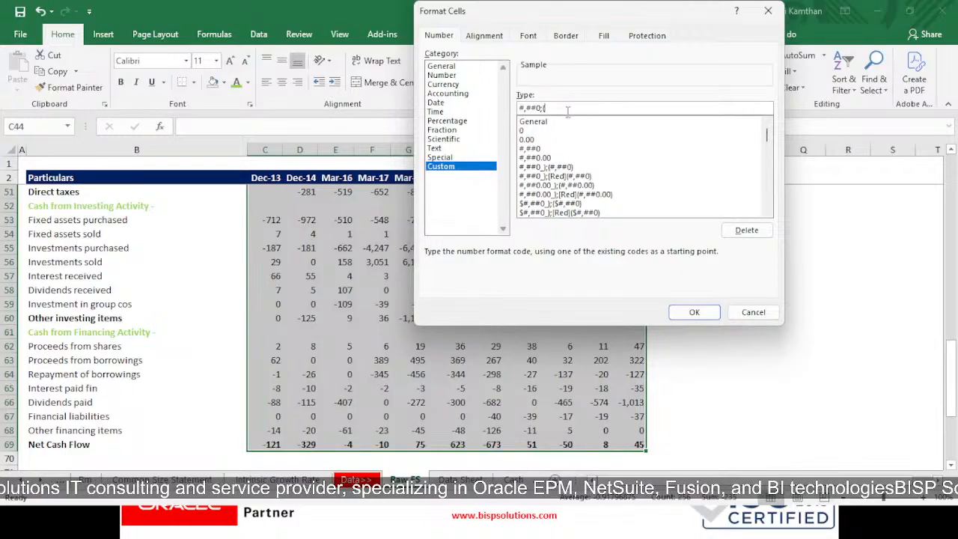
key(ctrl+v)
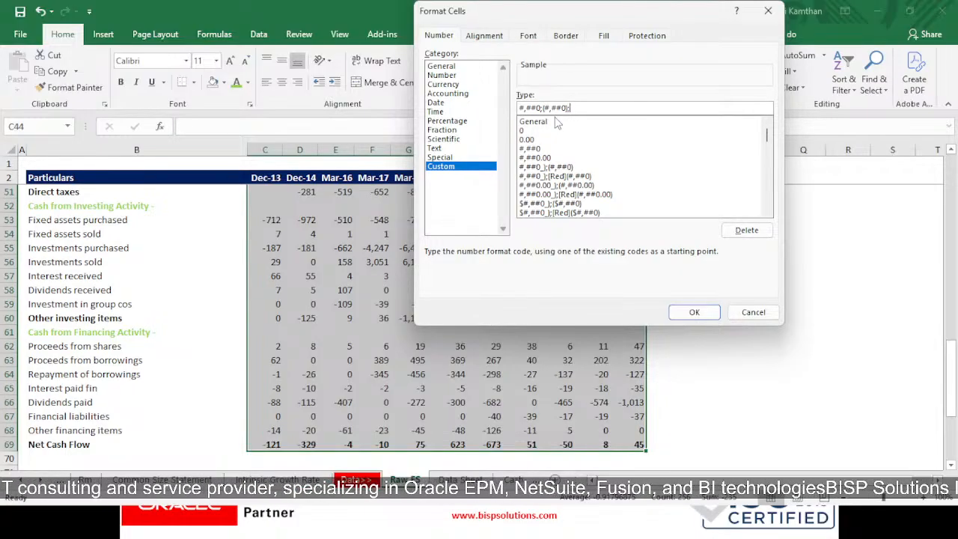
key(Return)
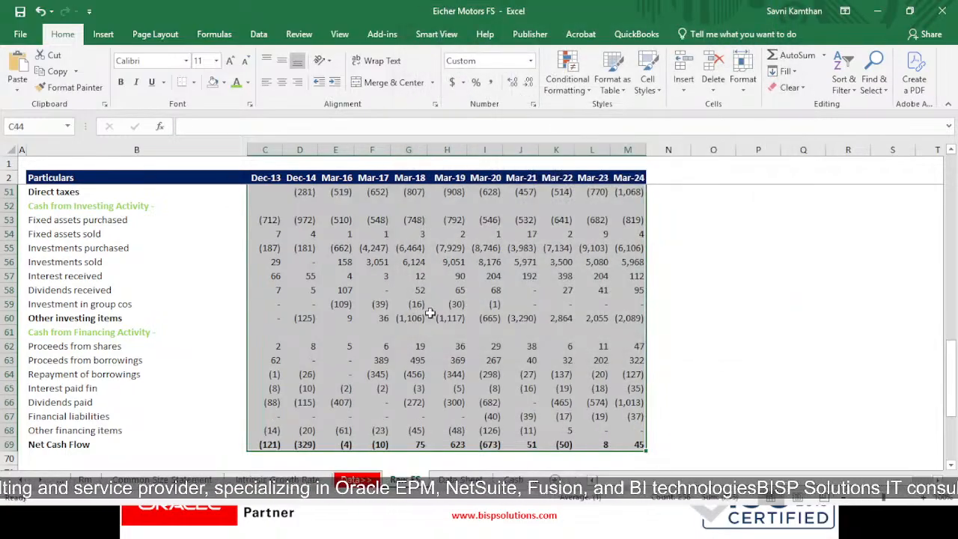
- Narrow column B of the Raw FS sheet to suit the particulars labels and save the workbook
click(553, 334)
scroll(292, 337, up, 4)
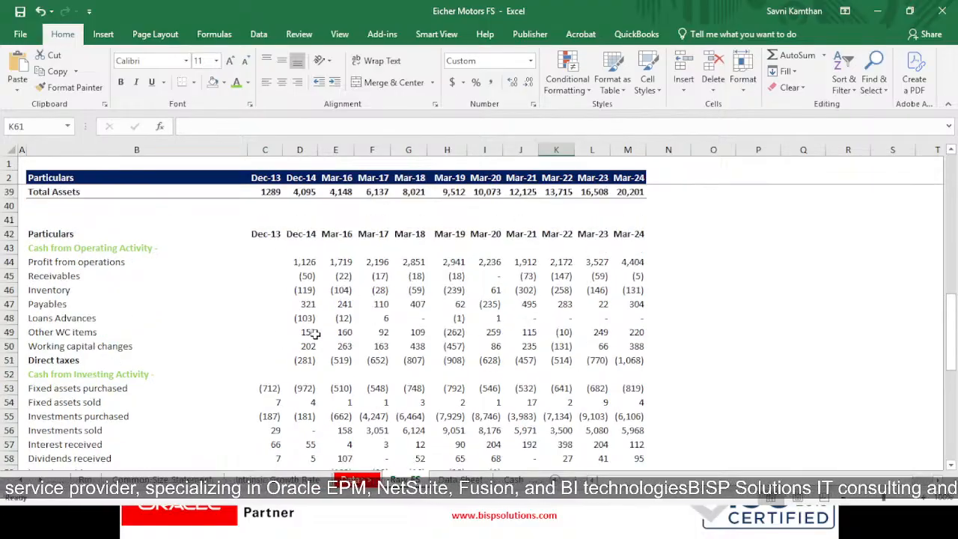
scroll(449, 337, down, 3)
scroll(172, 280, down, 4)
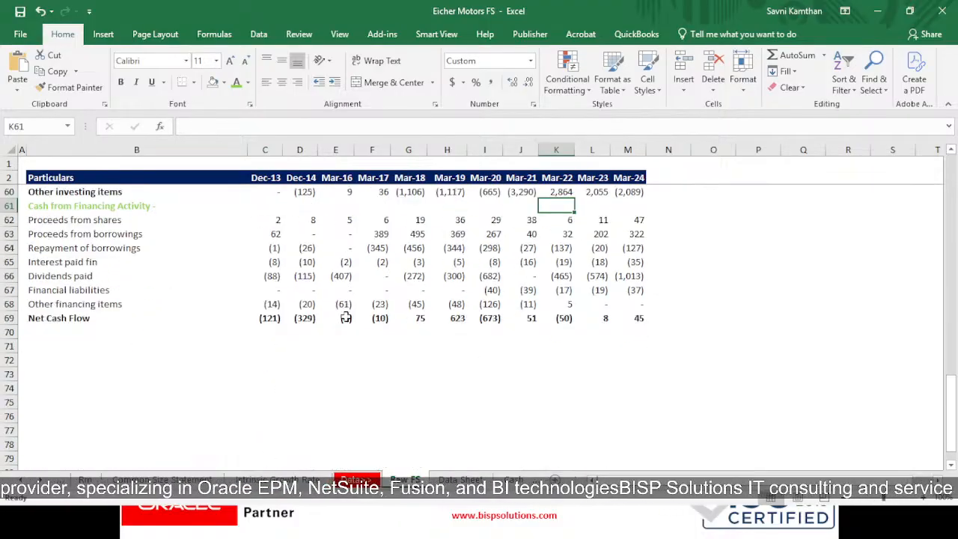
scroll(158, 314, up, 5)
drag(248, 150, 164, 150)
click(723, 290)
key(ctrl+s)
- On the Intrinsic Growth Rate sheet, link the Mar-20 Inventories cell G5 to the matching figure in 'Raw FS'!I33
scroll(330, 309, up, 13)
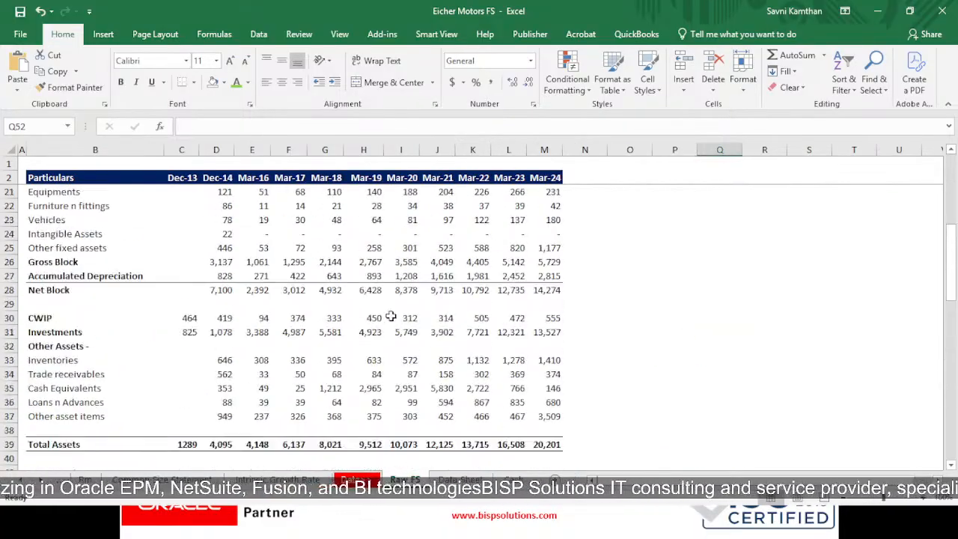
scroll(366, 322, up, 1)
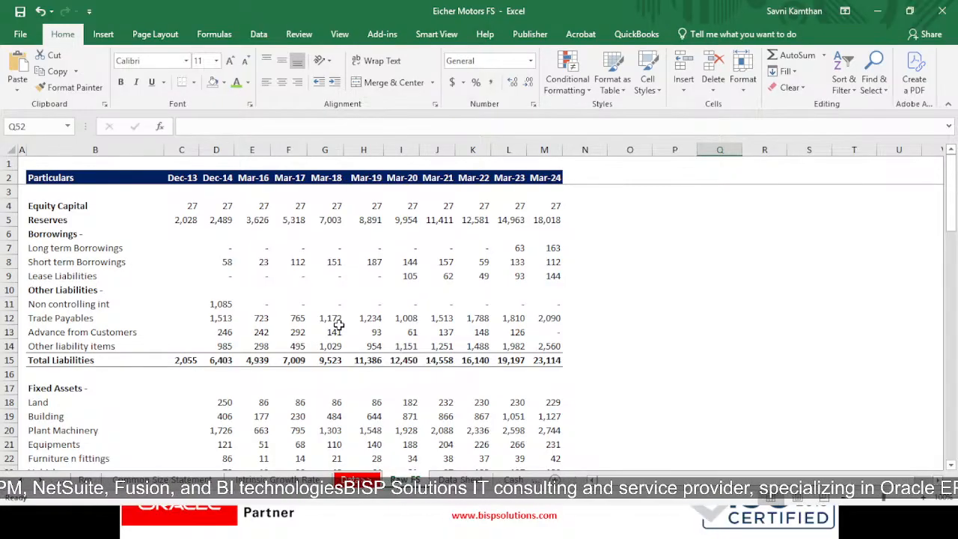
scroll(225, 358, down, 4)
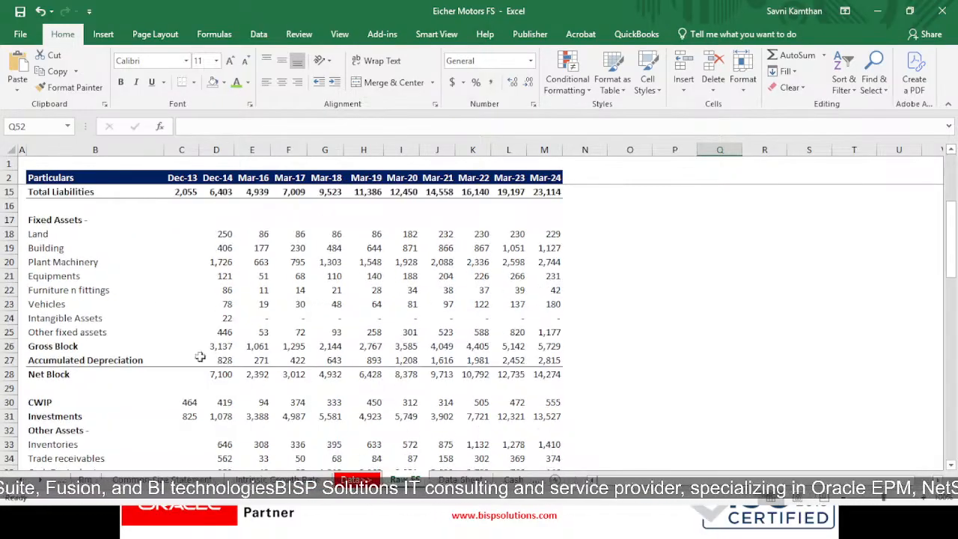
scroll(323, 379, up, 4)
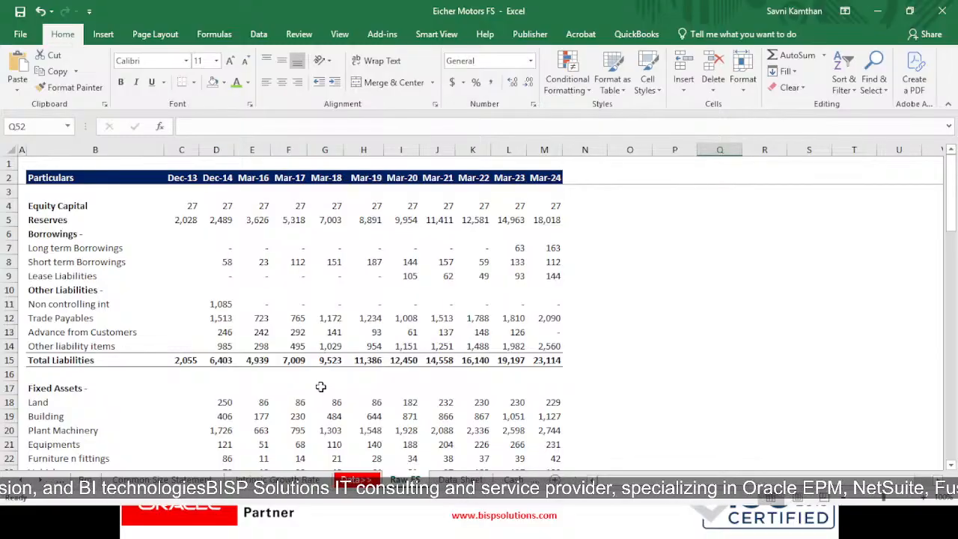
click(258, 480)
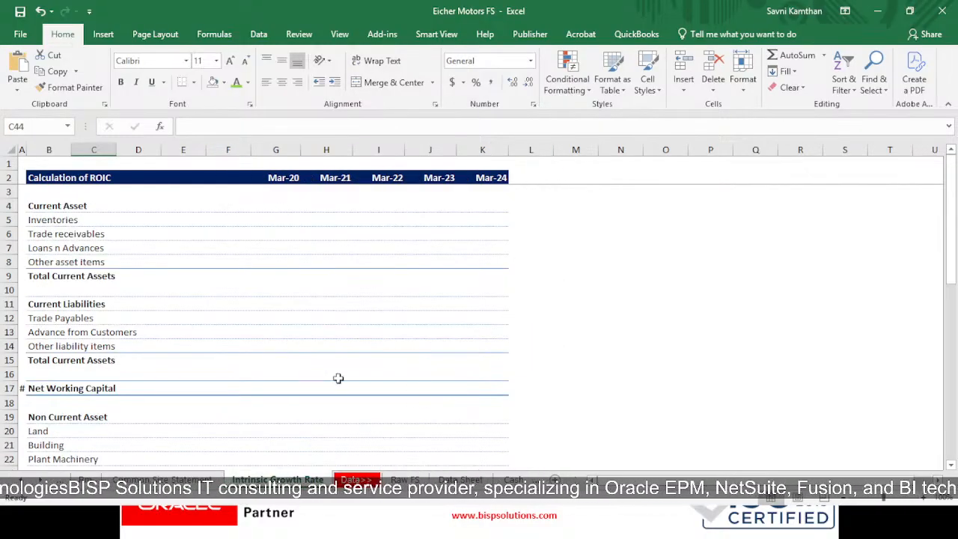
click(268, 218)
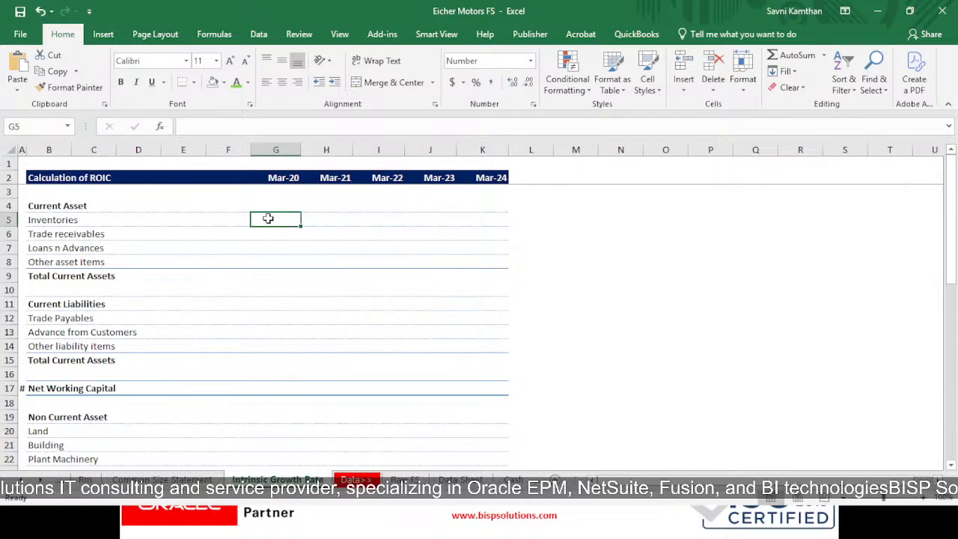
text(=)
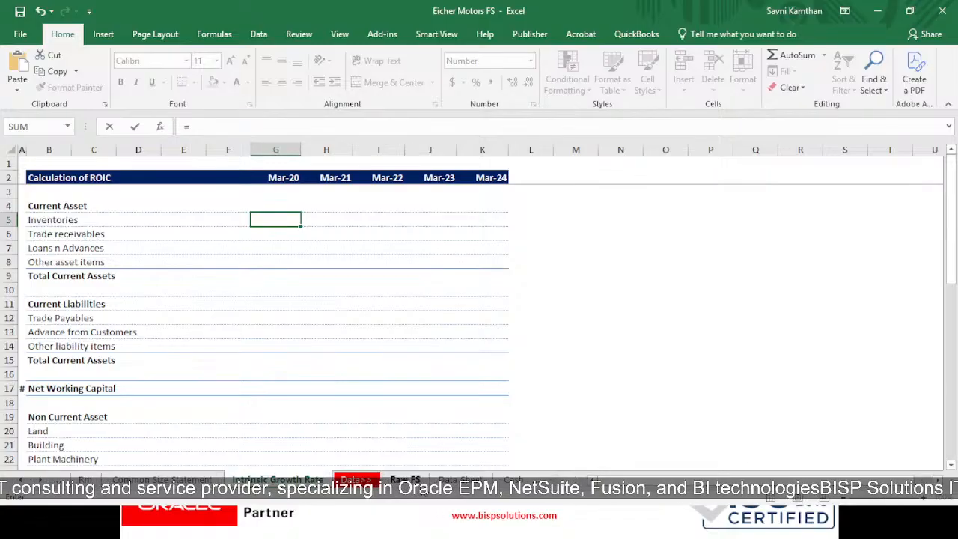
click(405, 479)
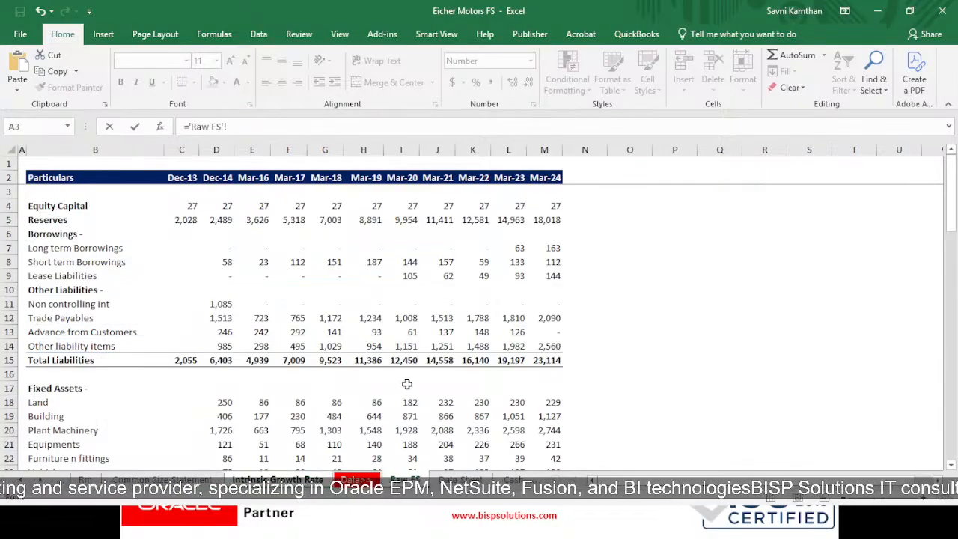
scroll(404, 383, down, 2)
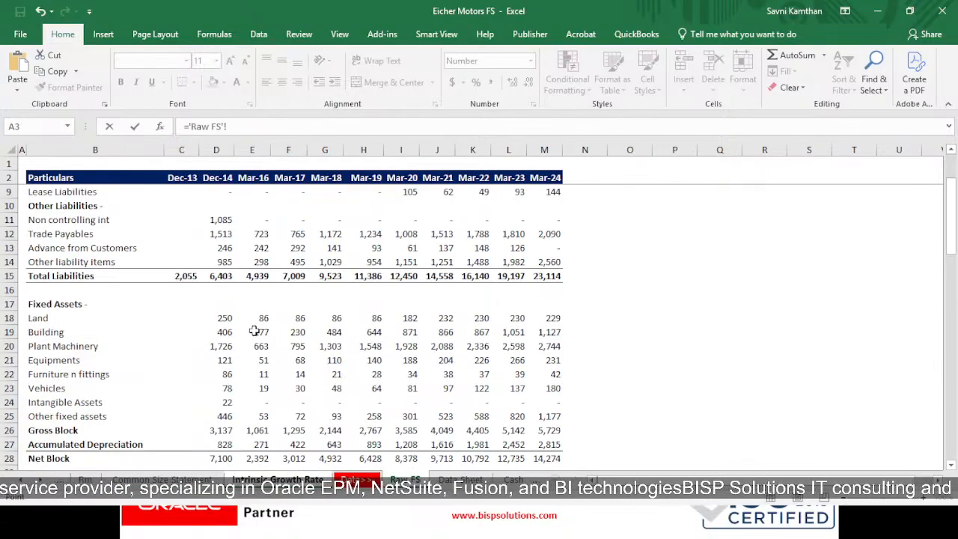
click(258, 479)
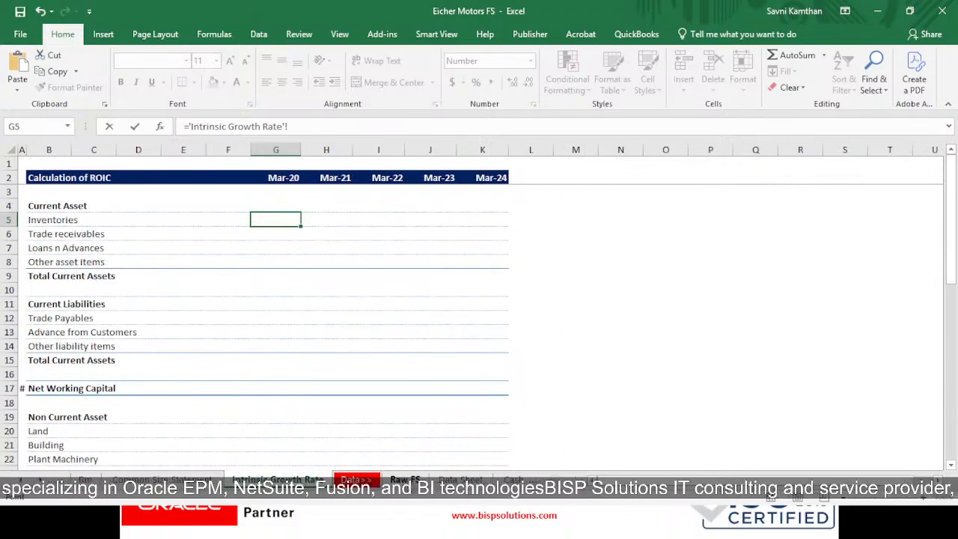
click(405, 479)
scroll(298, 418, down, 2)
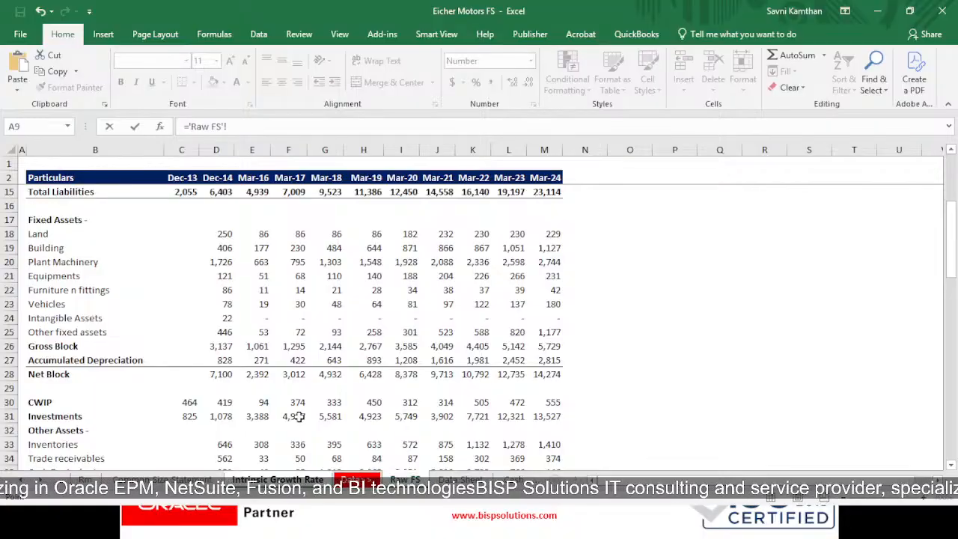
scroll(297, 417, down, 1)
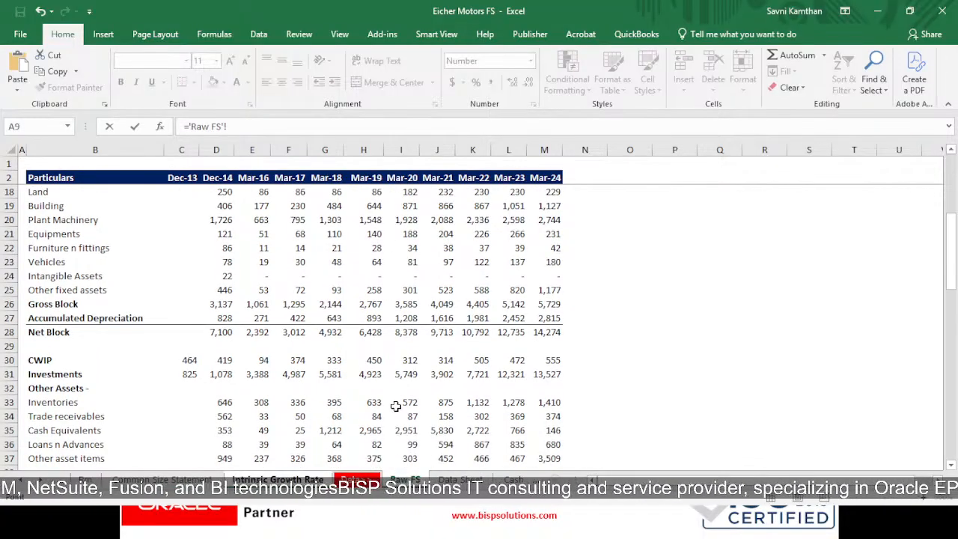
click(404, 406)
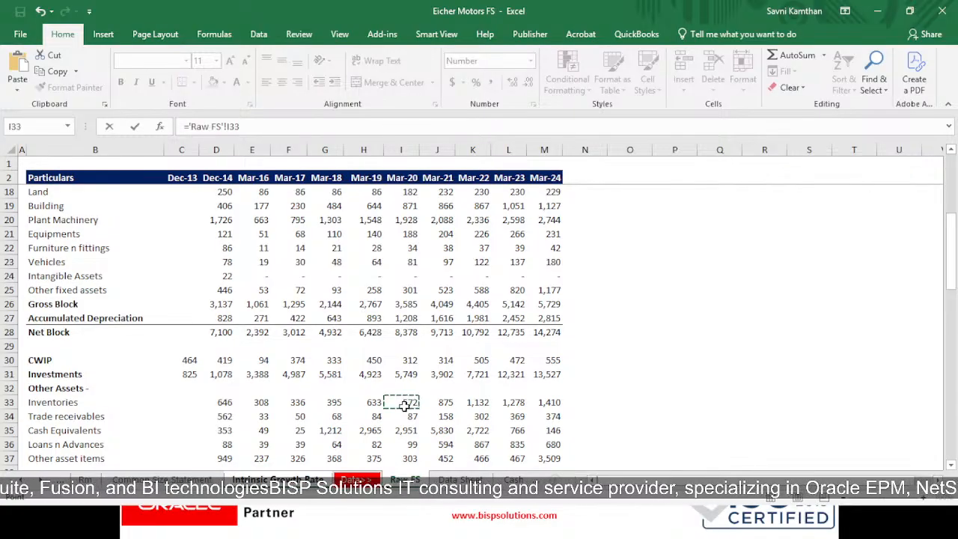
key(Return)
- Copy the Inventories link in G5 across H5:K5 to cover Mar-21 to Mar-24
key(shift+Right)
key(shift+Right)
key(shift+Right)
key(shift+Right)
key(shift+Right)
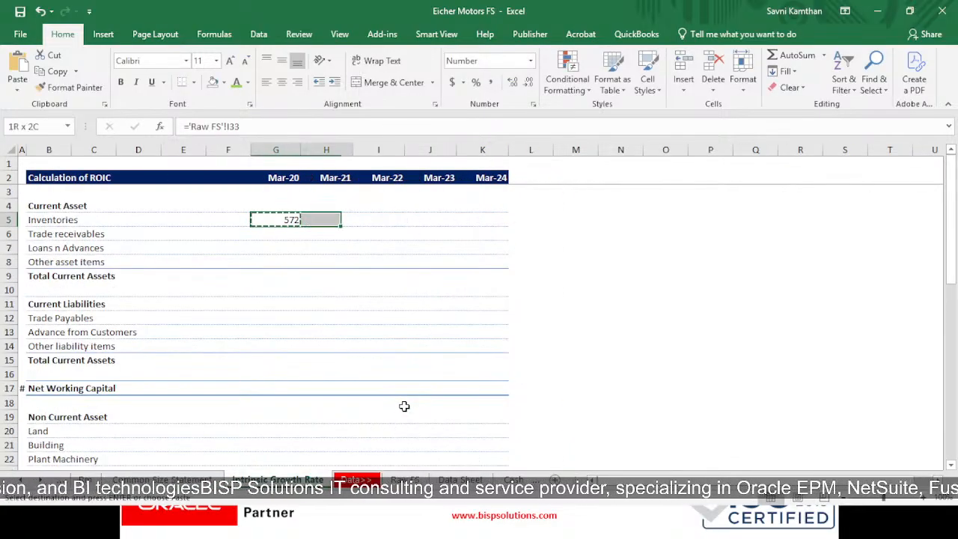
key(shift+Left)
text(875	1,132	1,278	1,410)
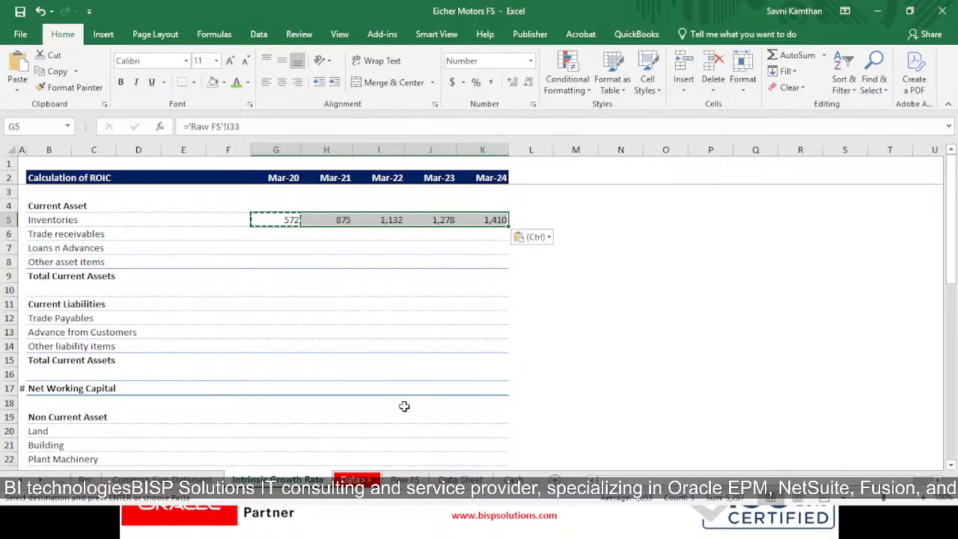
- Fill the G5 link through G5:K8 to bring in the remaining current asset rows for all five years
key(Down)
key(Up)
key(shift+Right)
key(shift+Right)
key(shift+Right)
key(shift+Right)
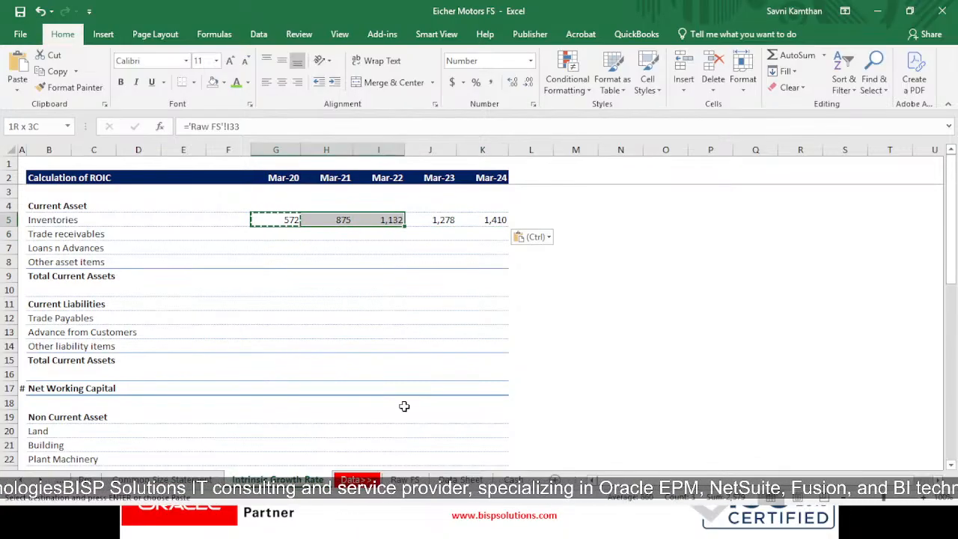
key(shift+Down)
key(shift+Down)
key(shift+Down)
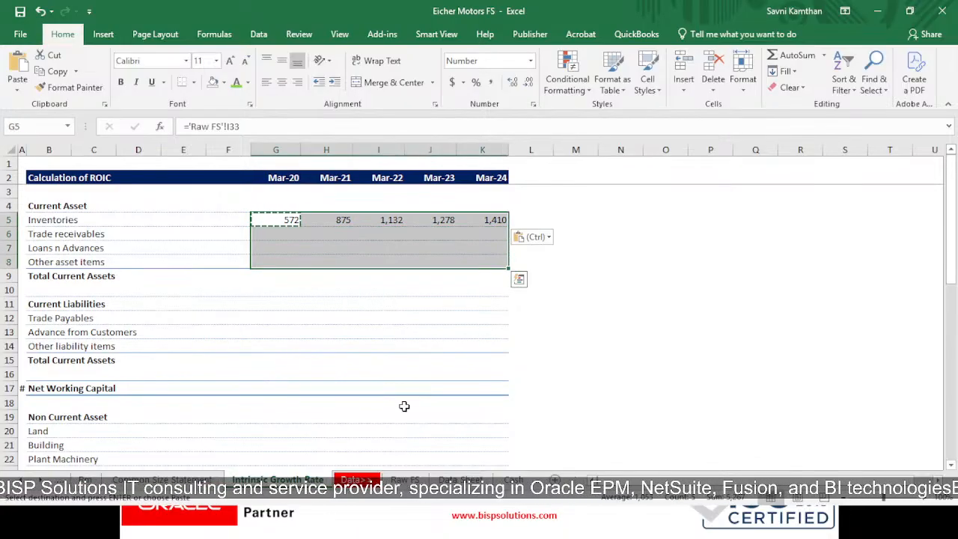
key(ctrl+v)
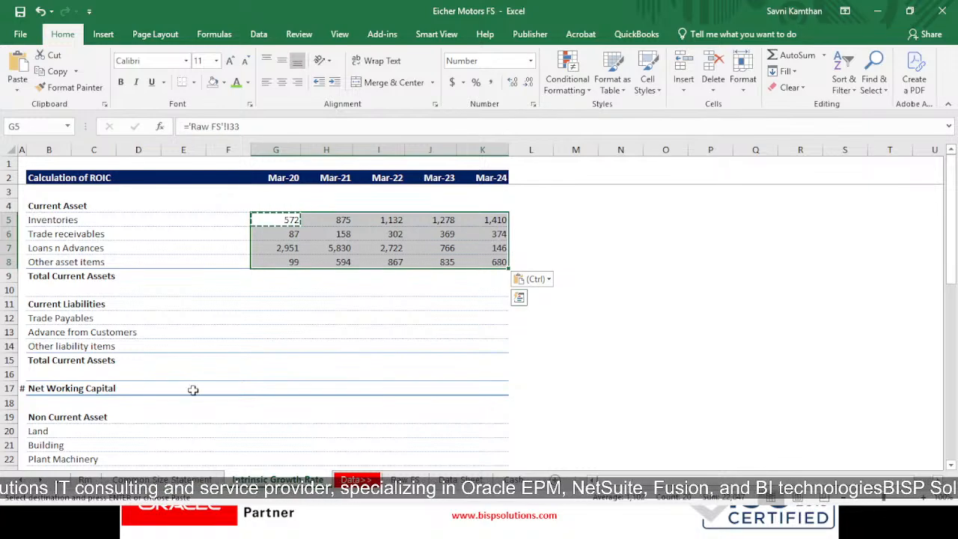
- Total the current assets in G9 with =SUM(G5:G8), copy the formula across to K9 and make the totals bold
click(253, 278)
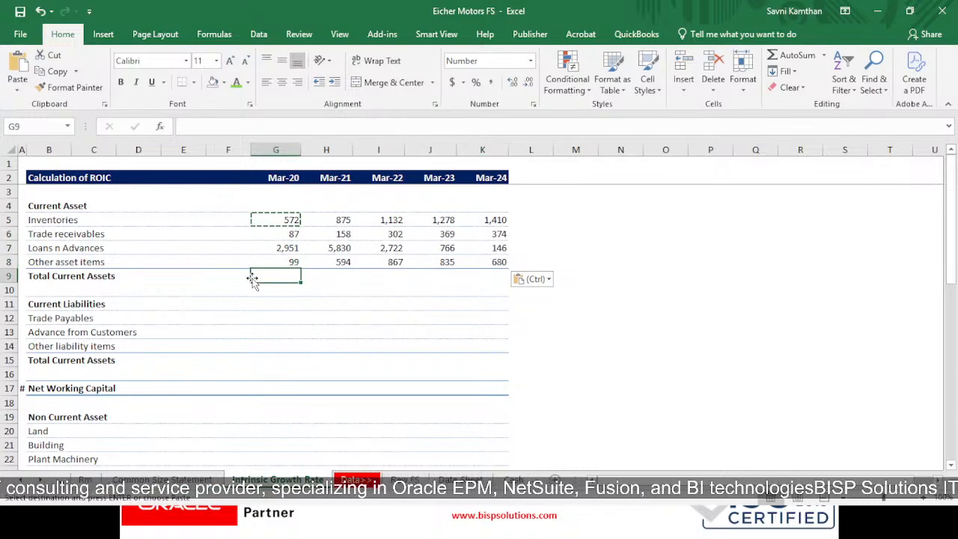
double_click(253, 277)
key(alt+=)
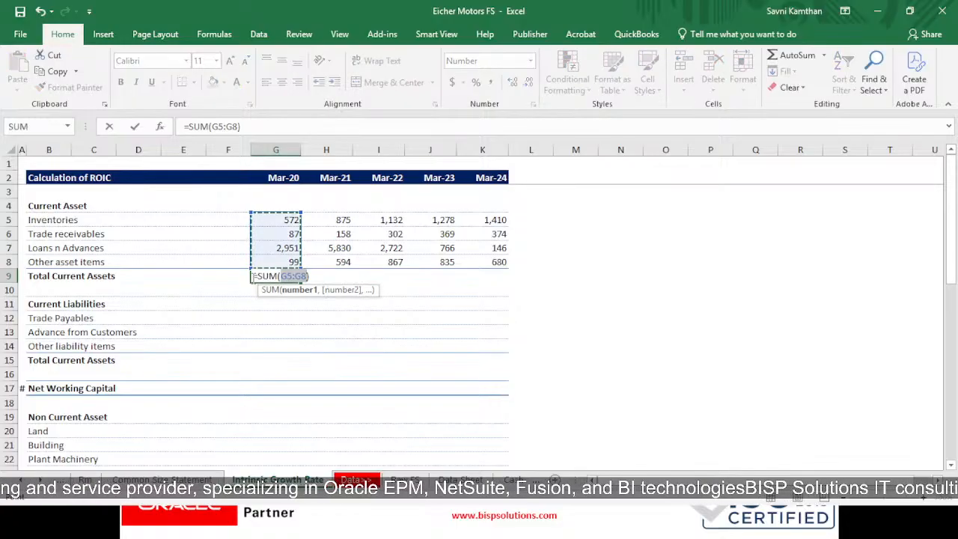
key(alt+=)
key(ctrl+c)
key(shift+Right)
key(shift+Right)
key(shift+Right)
key(shift+Right)
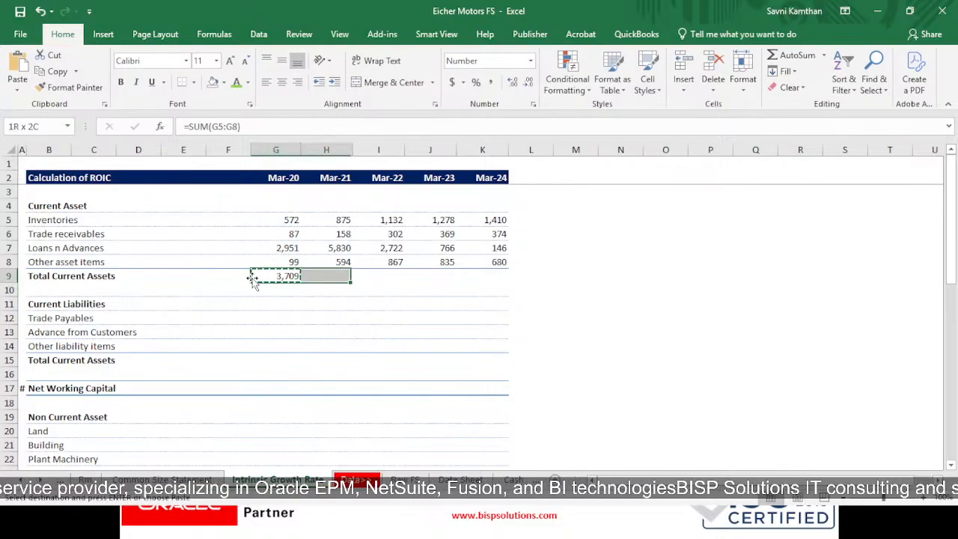
key(ctrl+v)
key(Escape)
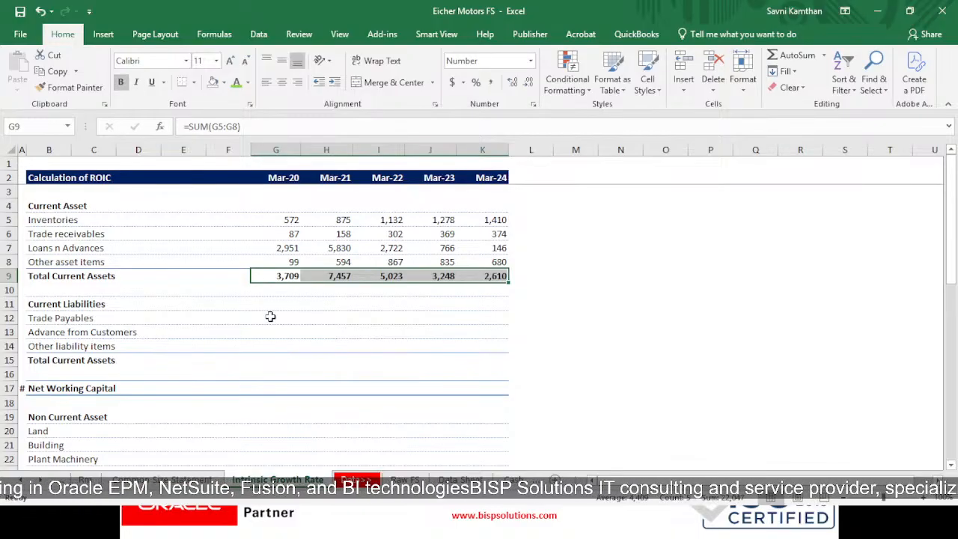
- Correct the duplicate Total Current Assets label in B15 to Total Current Liabilities
click(276, 303)
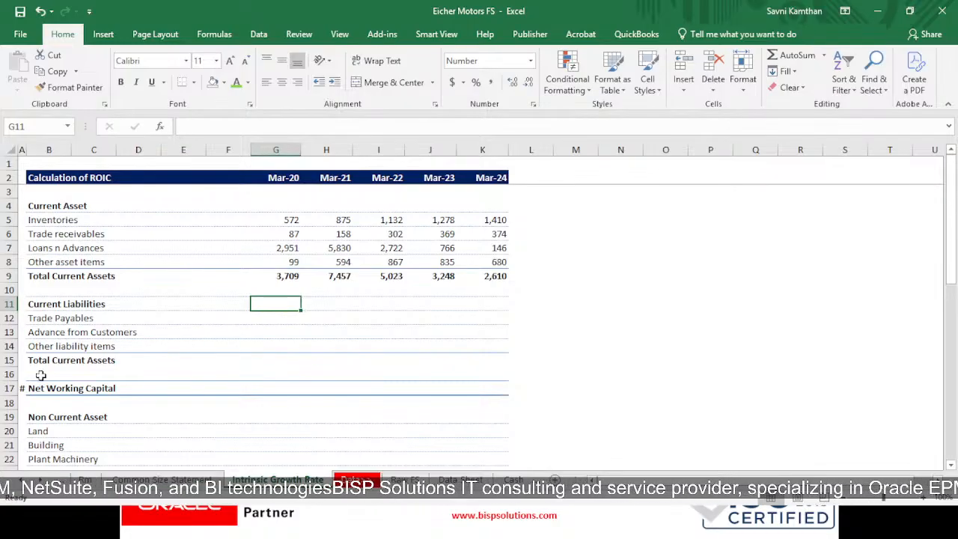
double_click(58, 360)
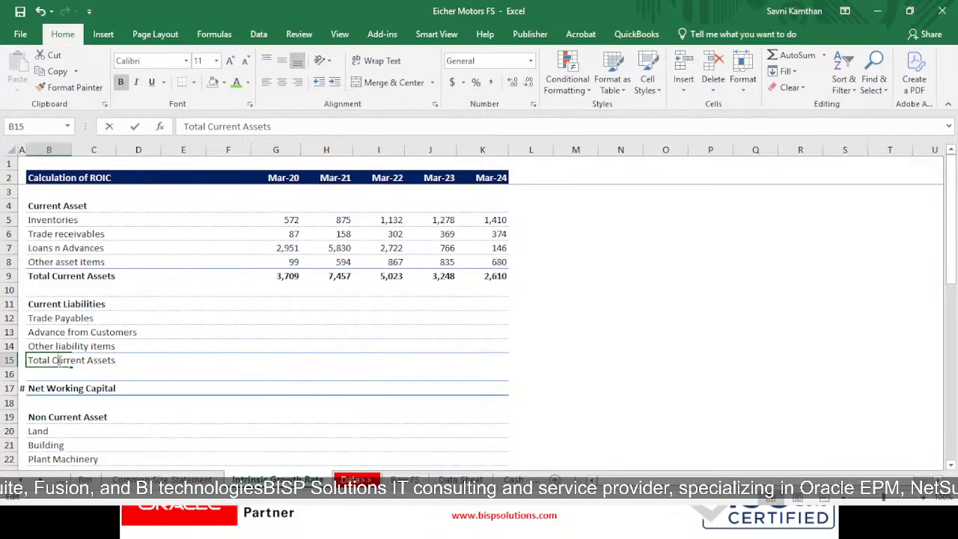
drag(118, 361, 87, 362)
key(BackSpace)
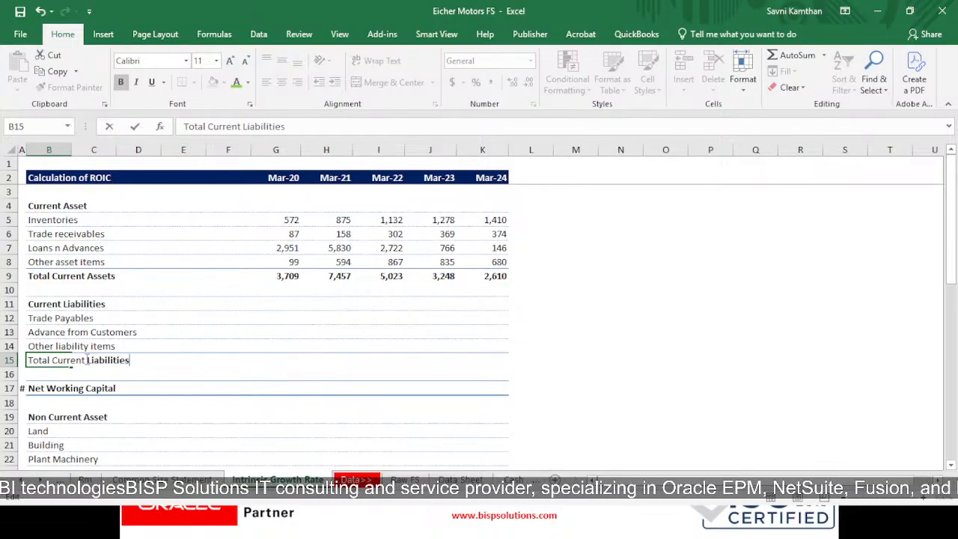
text(Liabilities)
key(Return)
- Link the Mar-20 Trade Payables cell G12 to the matching figure on the Raw FS sheet with ='Raw FS'!I12
key(Right)
key(Up)
key(Up)
key(Right)
key(Up)
key(Up)
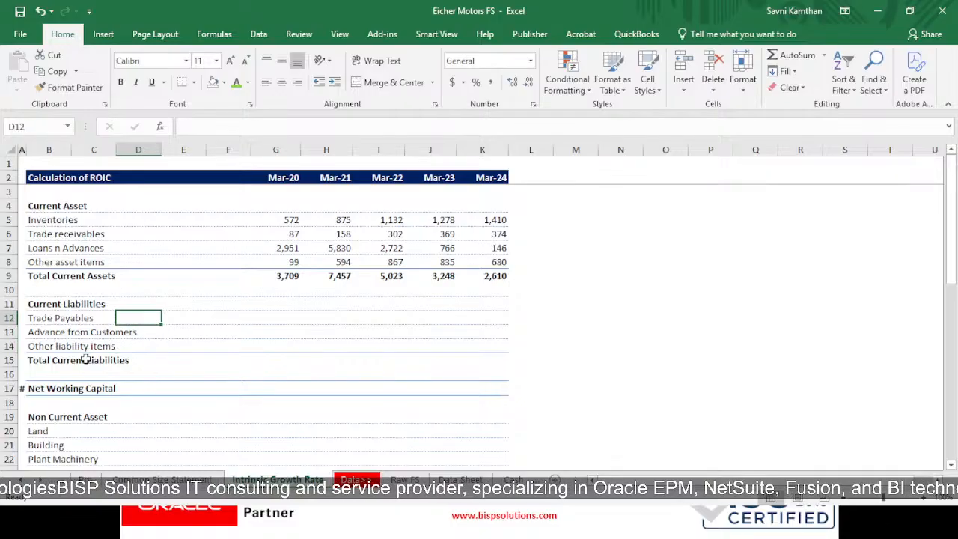
key(Right)
key(Right)
key(Right)
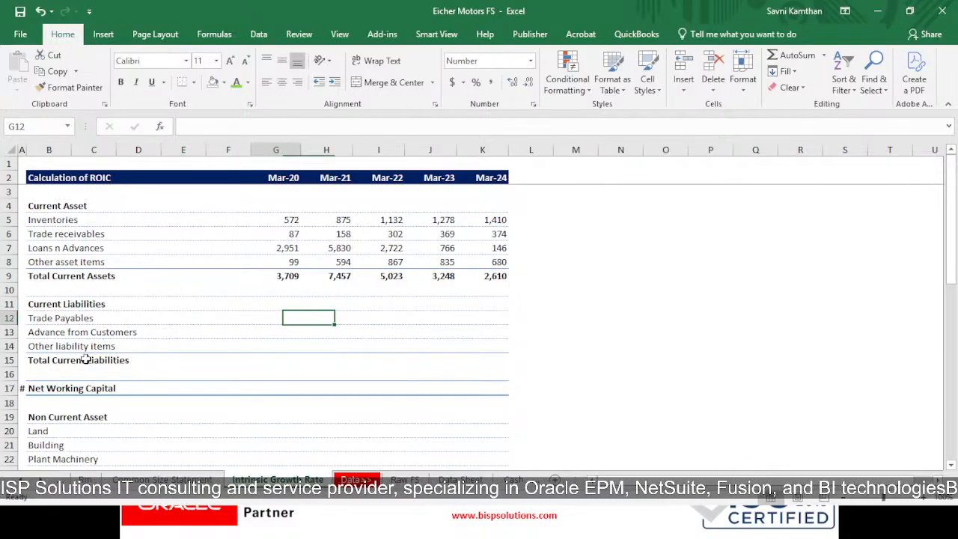
text(=)
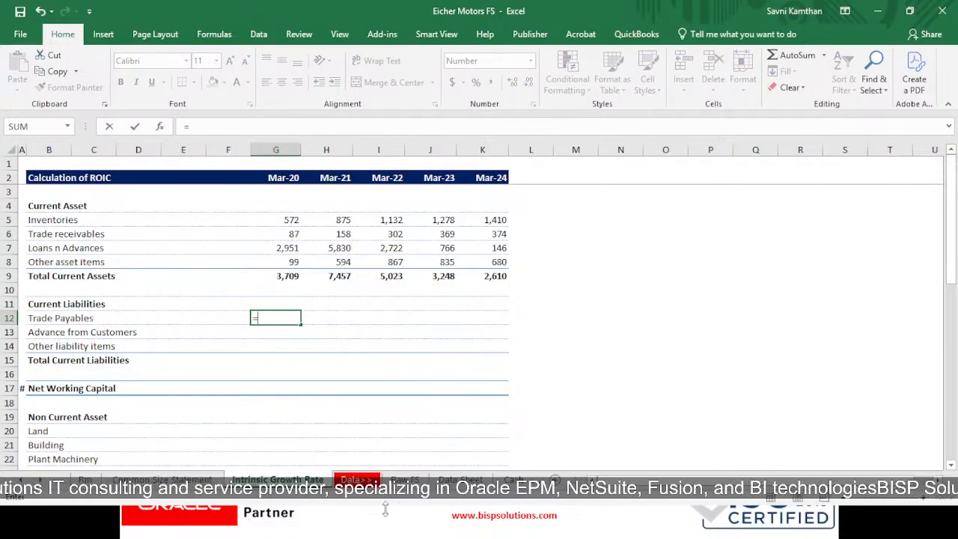
click(405, 479)
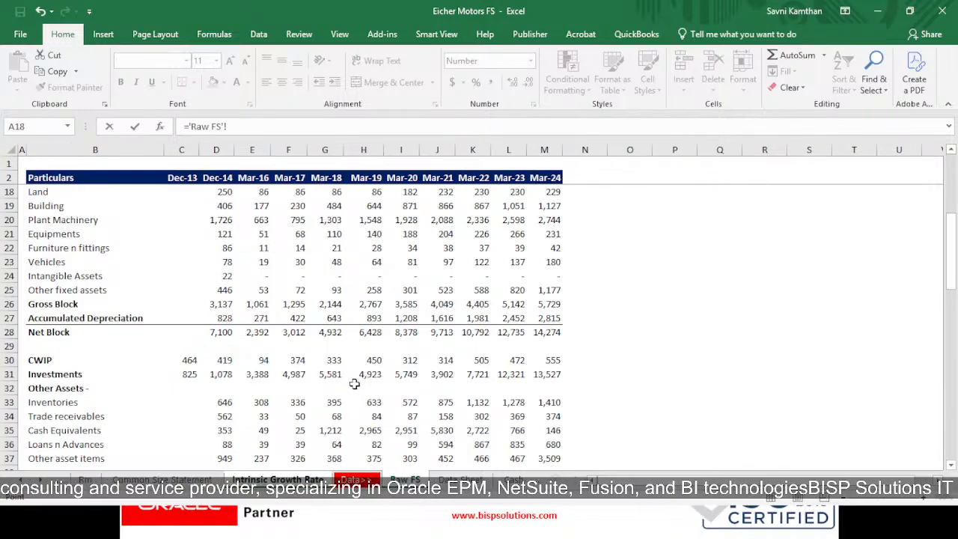
scroll(334, 402, up, 1)
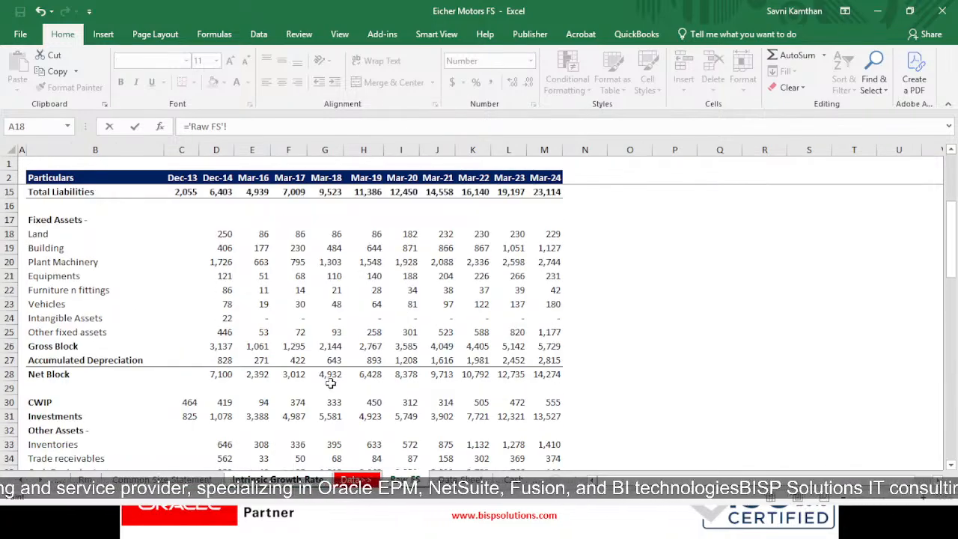
scroll(330, 384, up, 3)
scroll(329, 384, up, 1)
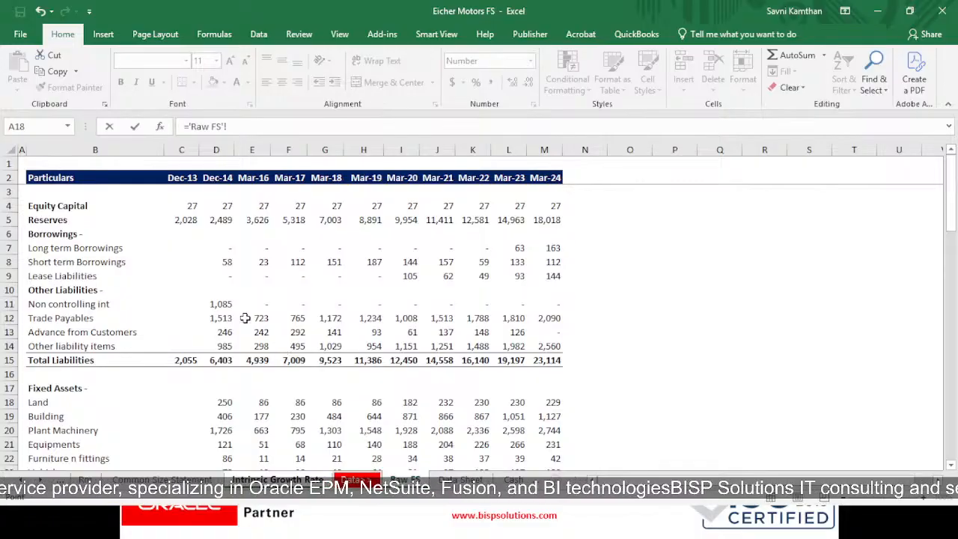
click(220, 317)
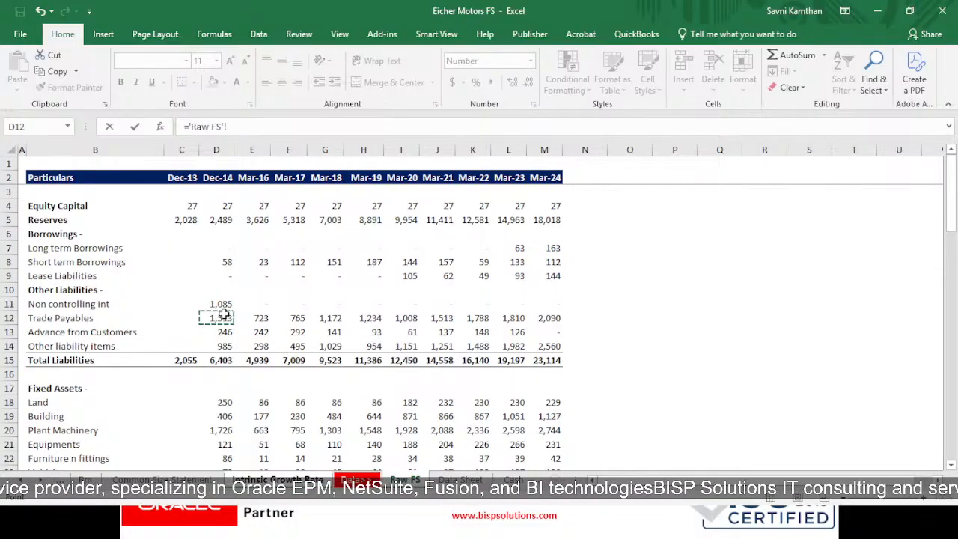
click(402, 320)
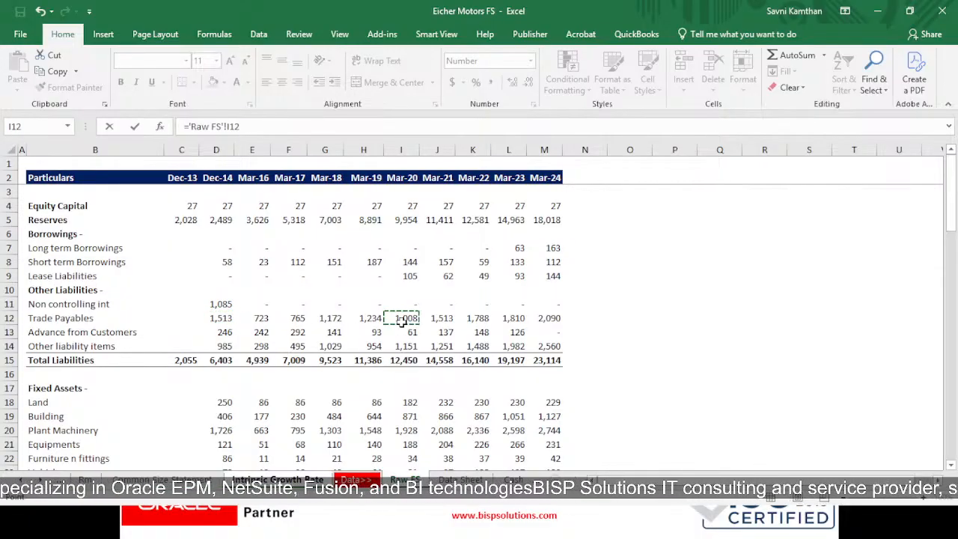
key(Return)
- Copy the Trade Payables link in G12 through G12:K15 to cover all current liability rows from Mar-20 to Mar-24
key(Up)
key(ctrl+c)
key(shift+Right)
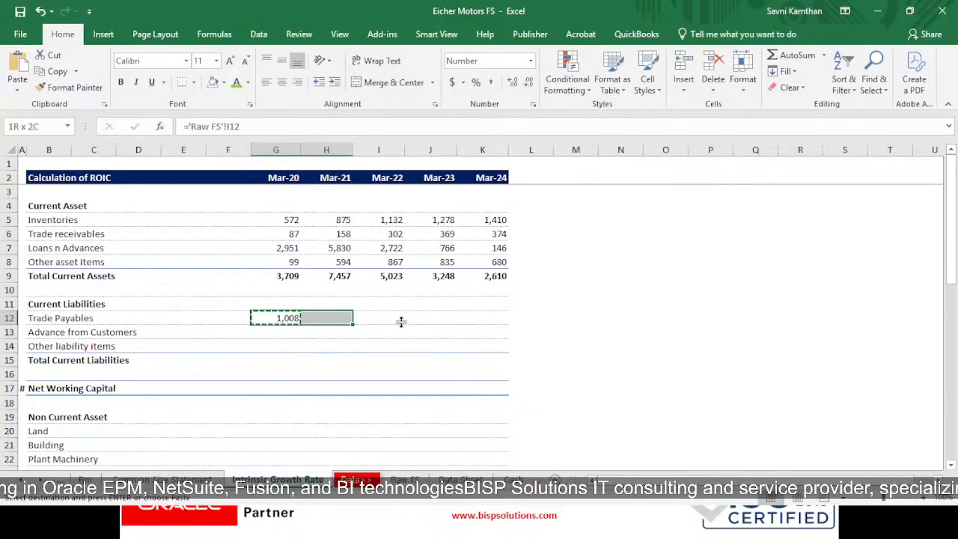
key(shift+Right)
key(shift+Right)
key(shift+Right)
key(shift+Down)
key(shift+Down)
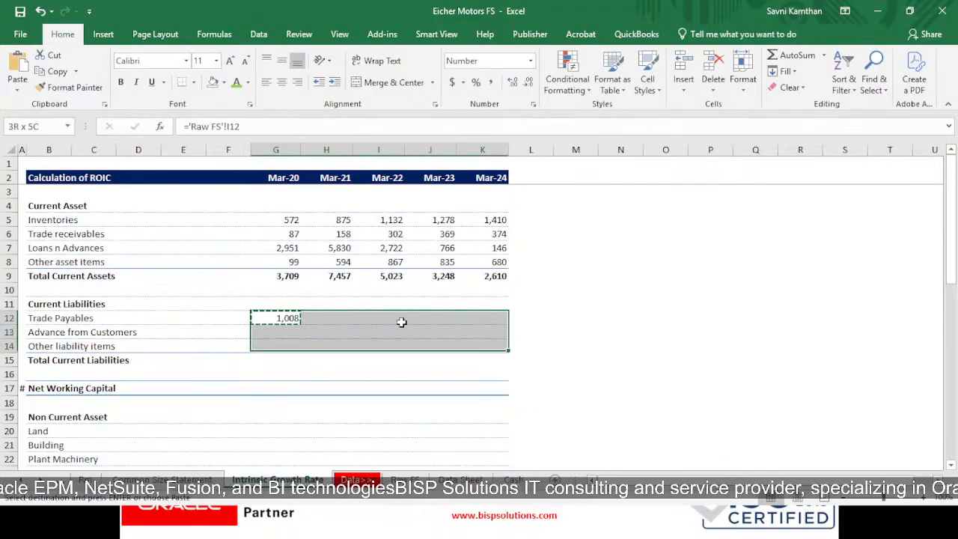
key(shift+Down)
key(Return)
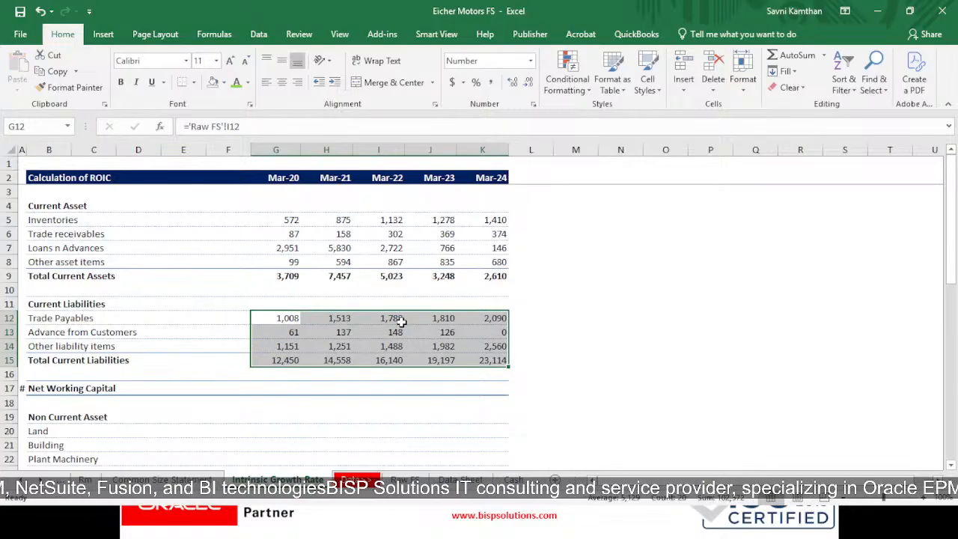
key(Up)
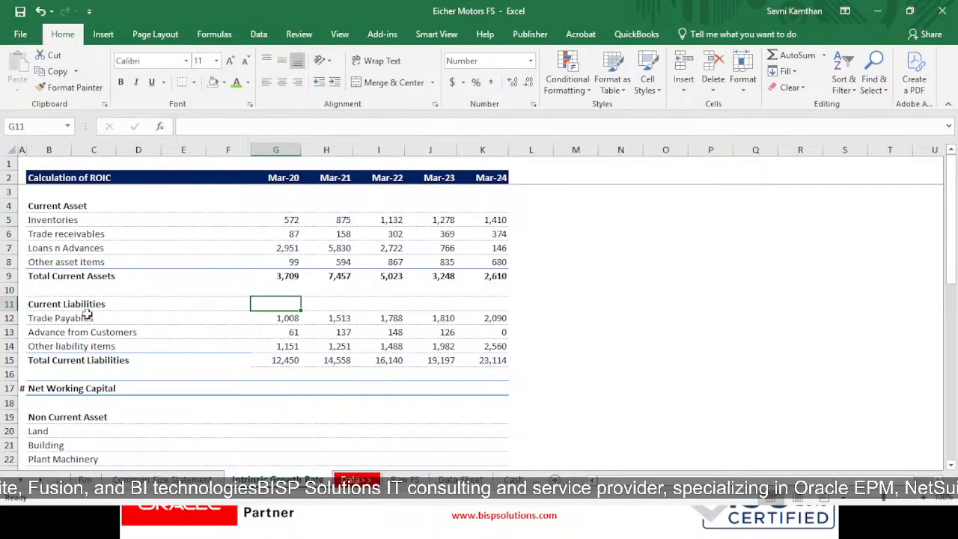
- Make the Total Current Liabilities figures in G15:K15 bold
drag(280, 320, 483, 360)
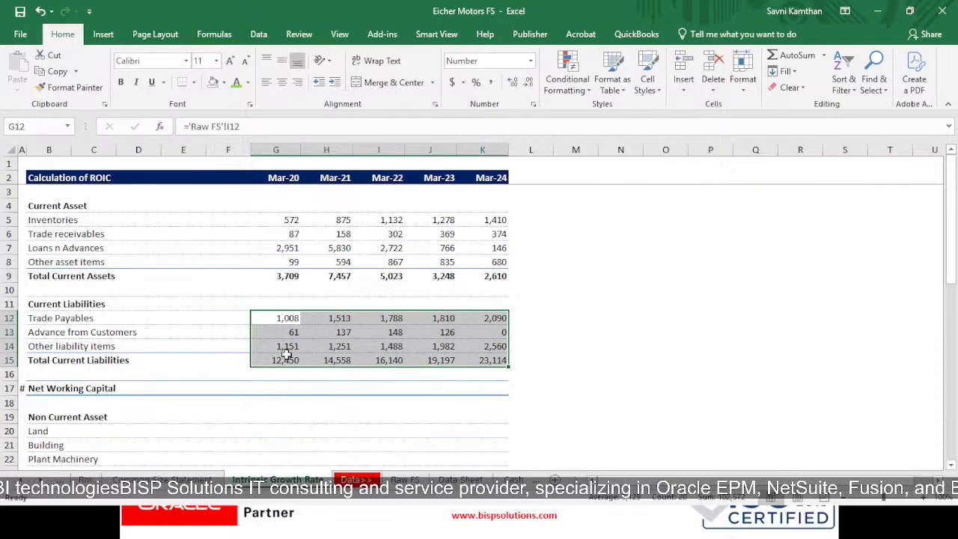
drag(283, 357, 480, 360)
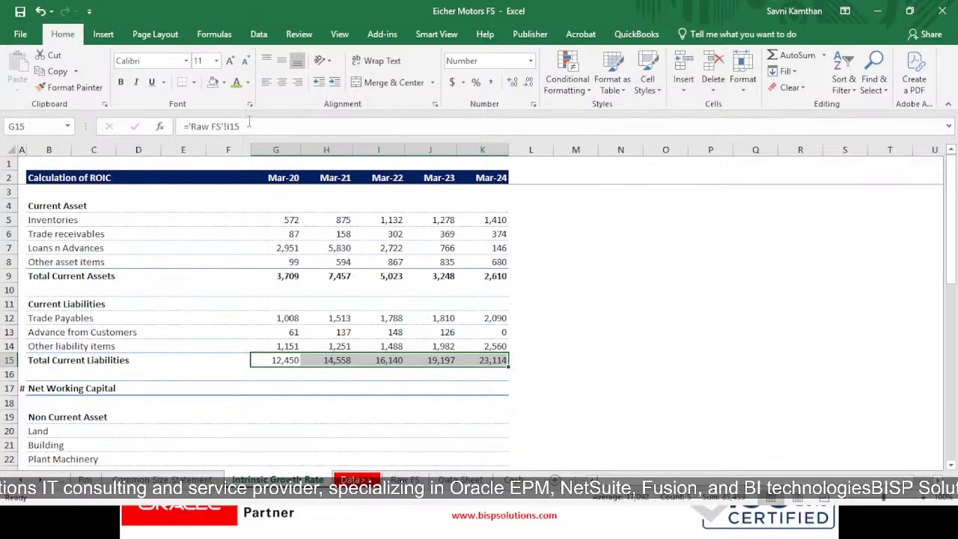
key(ctrl+b)
click(532, 387)
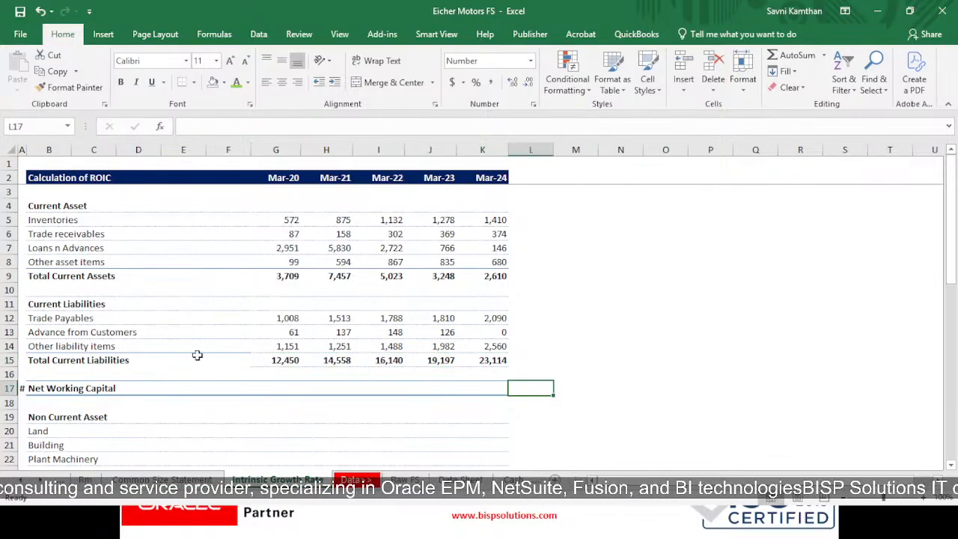
- Try top and bottom borders in the automatic colour on C15:K15, and undo them
drag(96, 360, 490, 359)
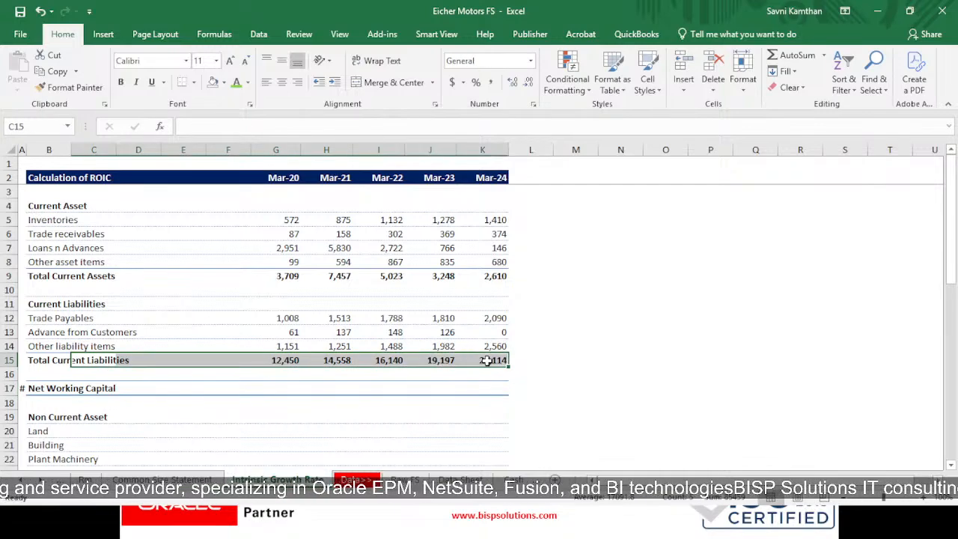
key(ctrl+1)
click(565, 37)
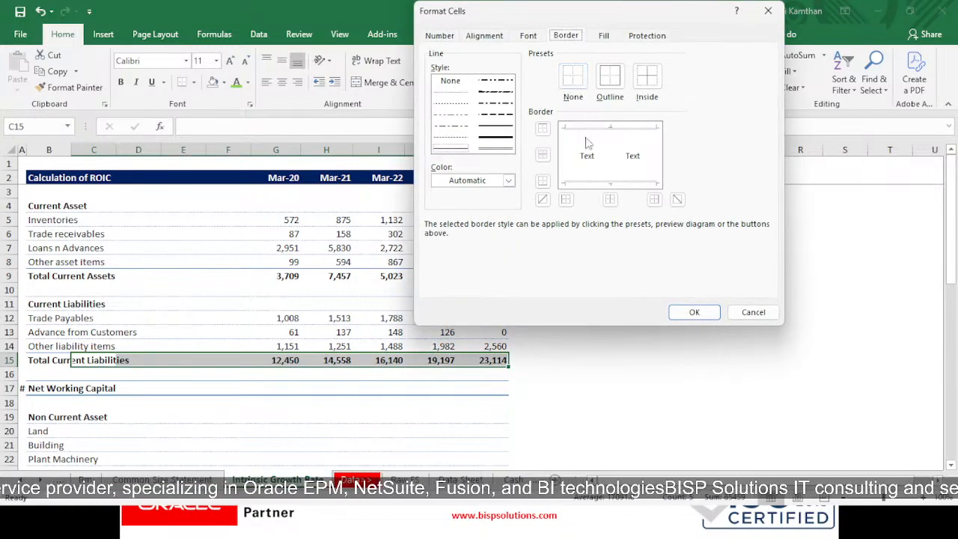
click(459, 149)
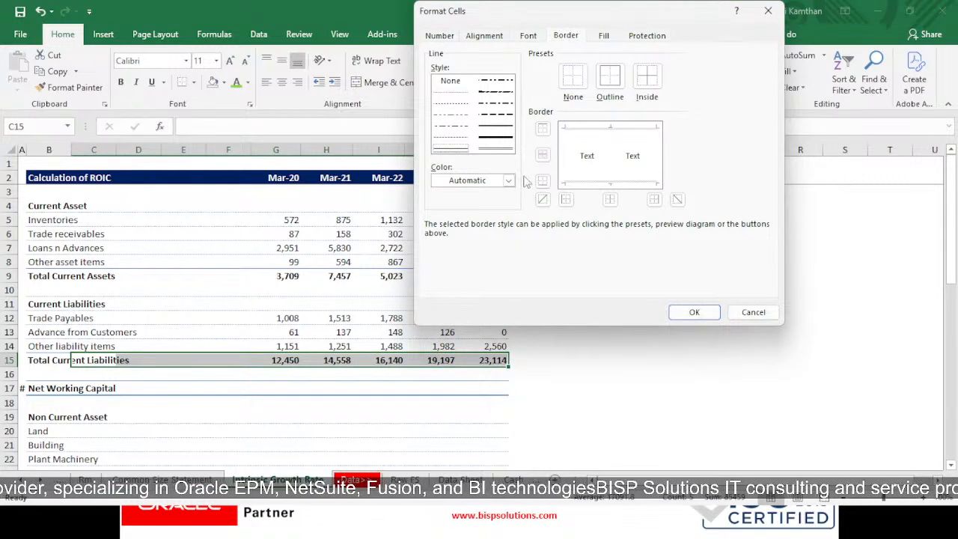
click(543, 181)
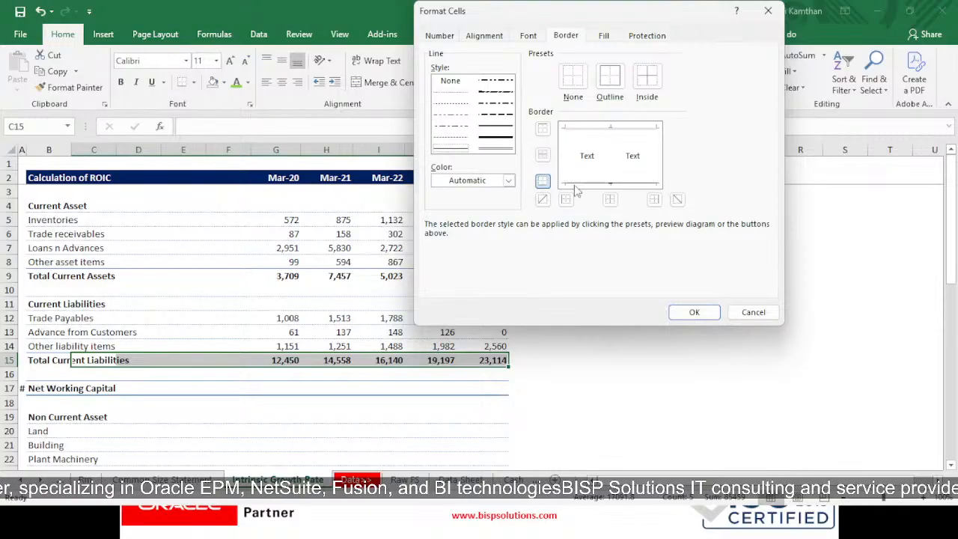
click(599, 128)
click(694, 312)
click(665, 360)
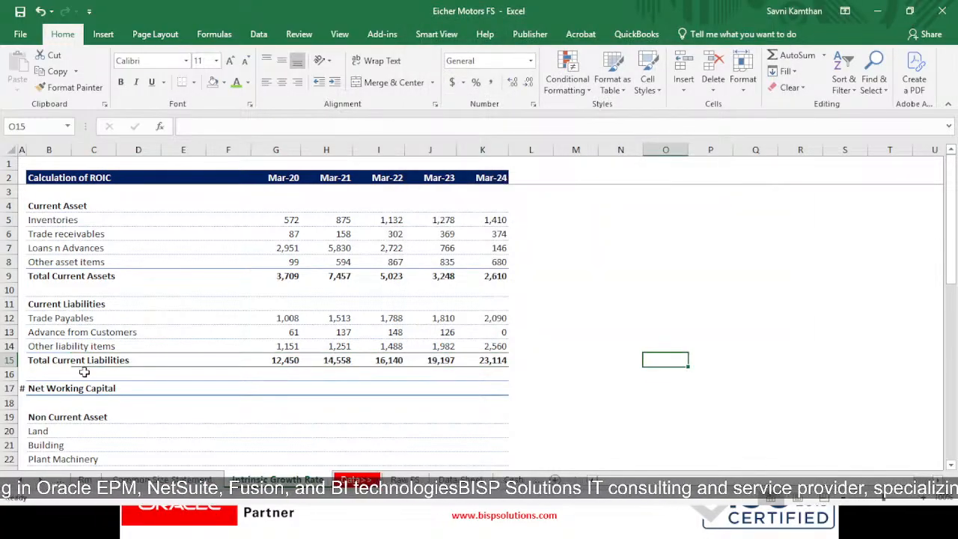
key(ctrl+z)
click(118, 372)
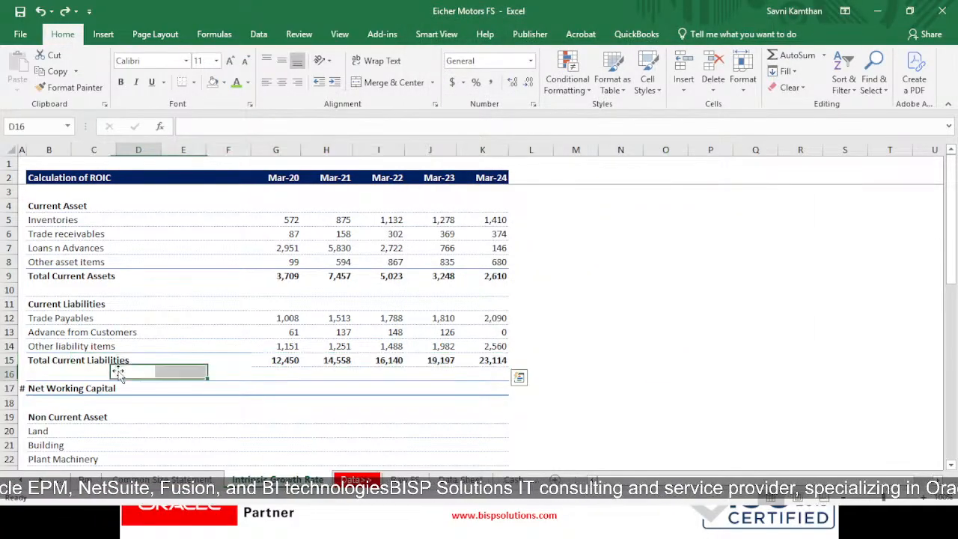
- Apply blue top and bottom borders to the Total Current Liabilities row across B15:K15
drag(37, 360, 505, 362)
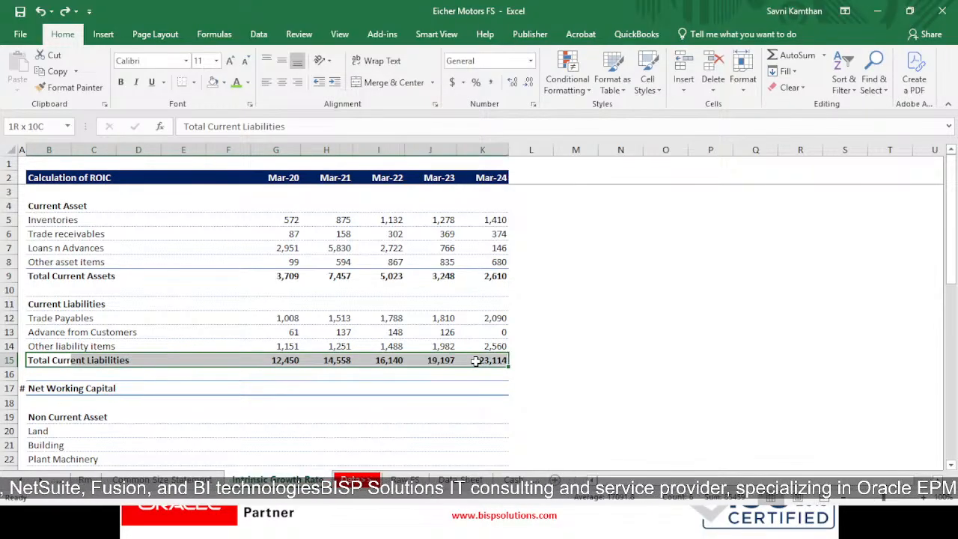
key(ctrl+1)
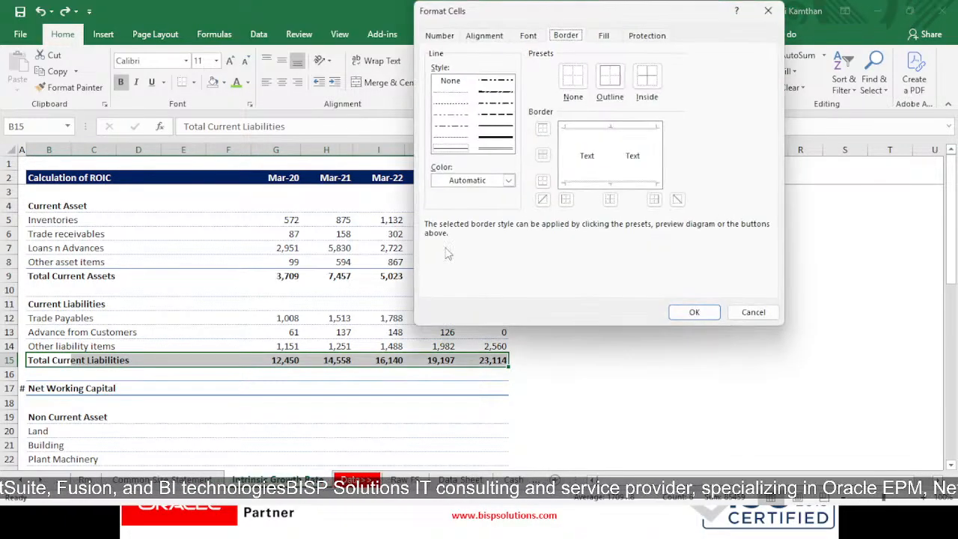
click(479, 181)
click(485, 229)
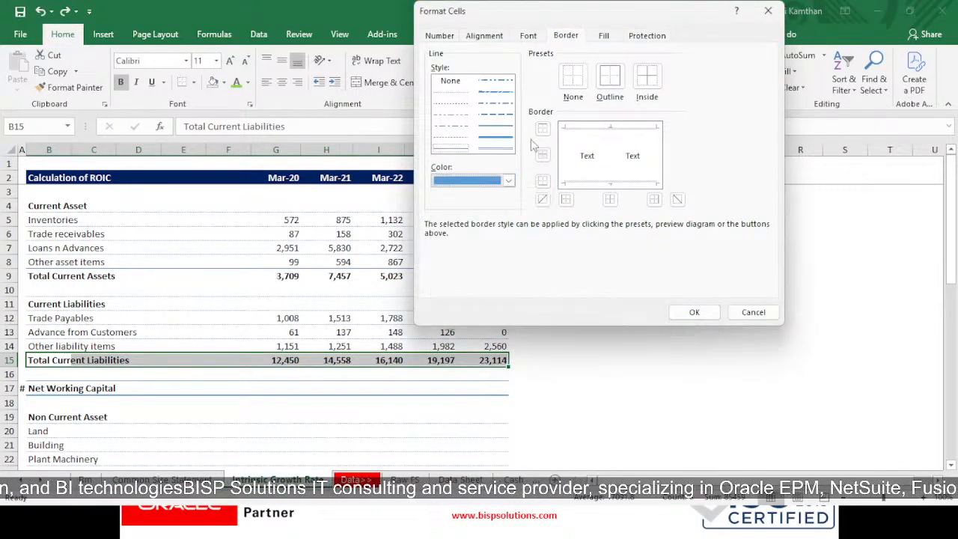
click(587, 134)
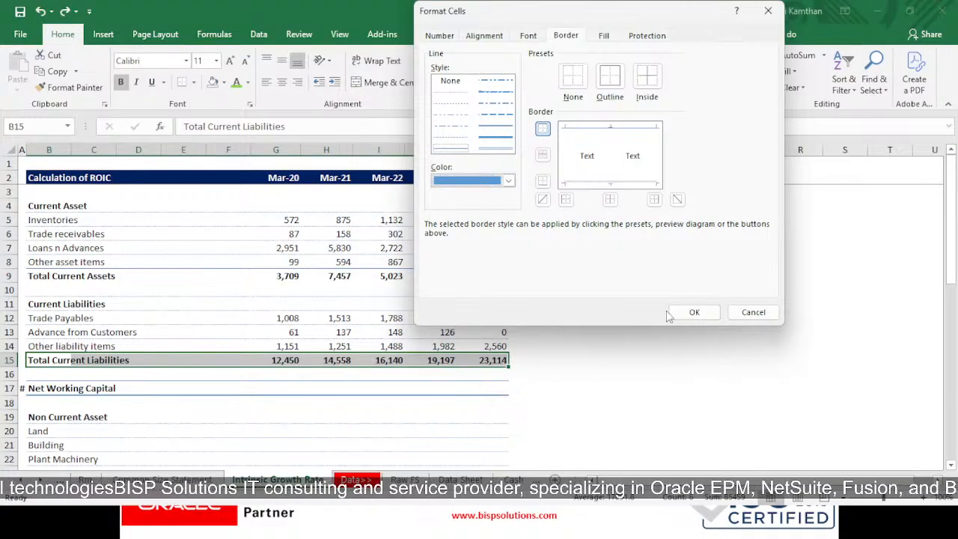
click(603, 185)
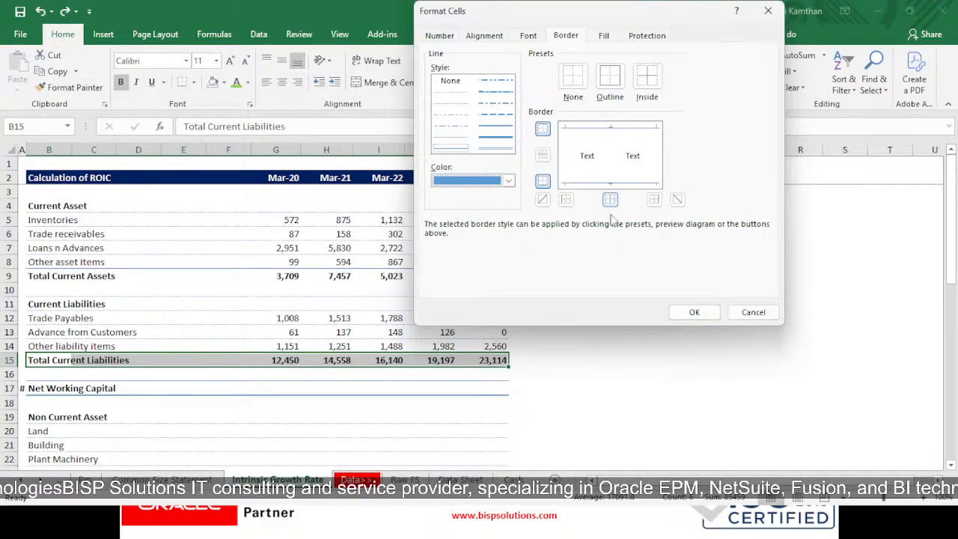
click(690, 318)
click(666, 373)
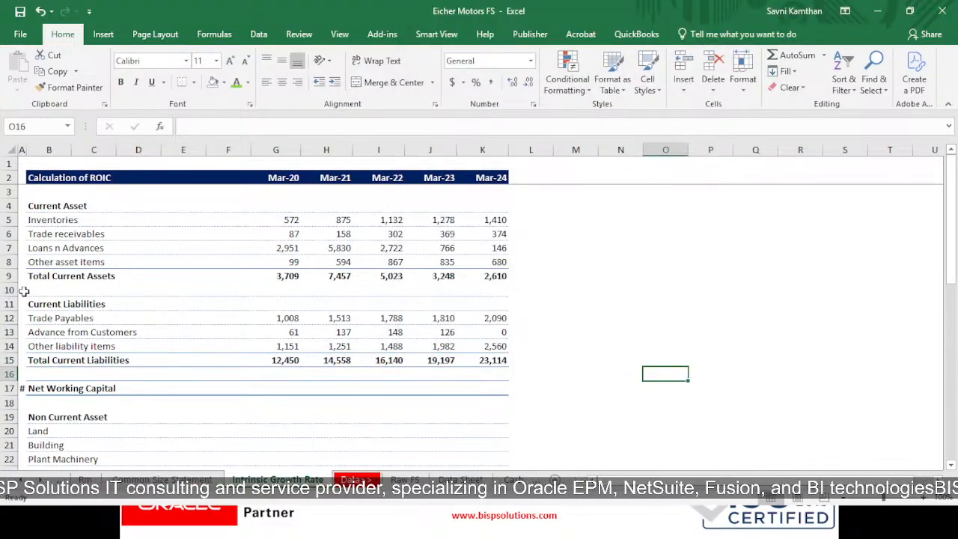
- Remove the bottom border from the Total Current Liabilities row B15:K15
drag(38, 360, 483, 360)
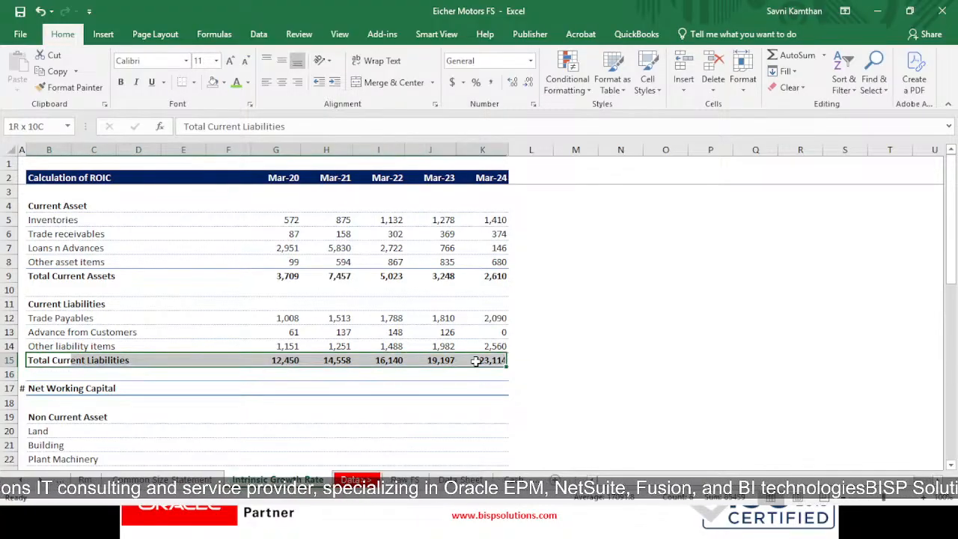
key(ctrl+1)
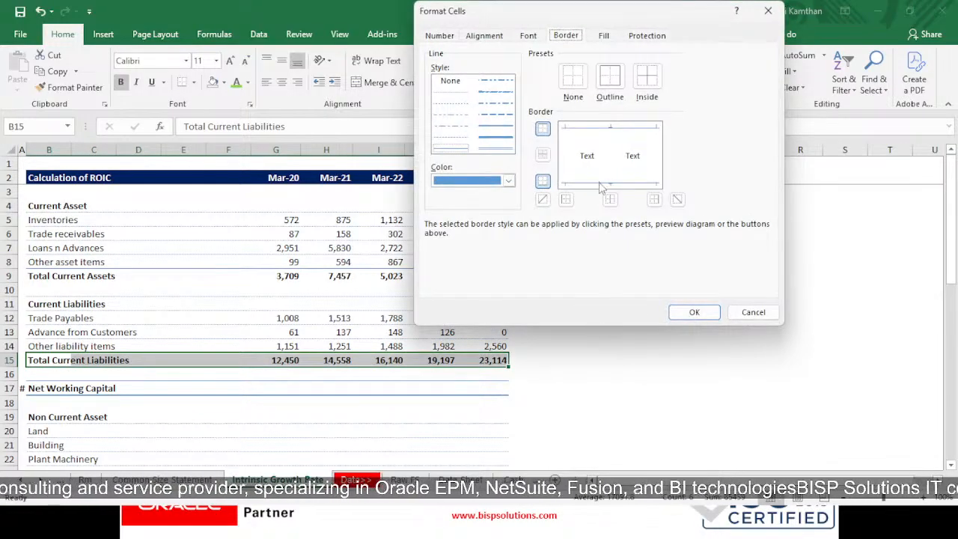
click(601, 184)
click(694, 312)
click(620, 359)
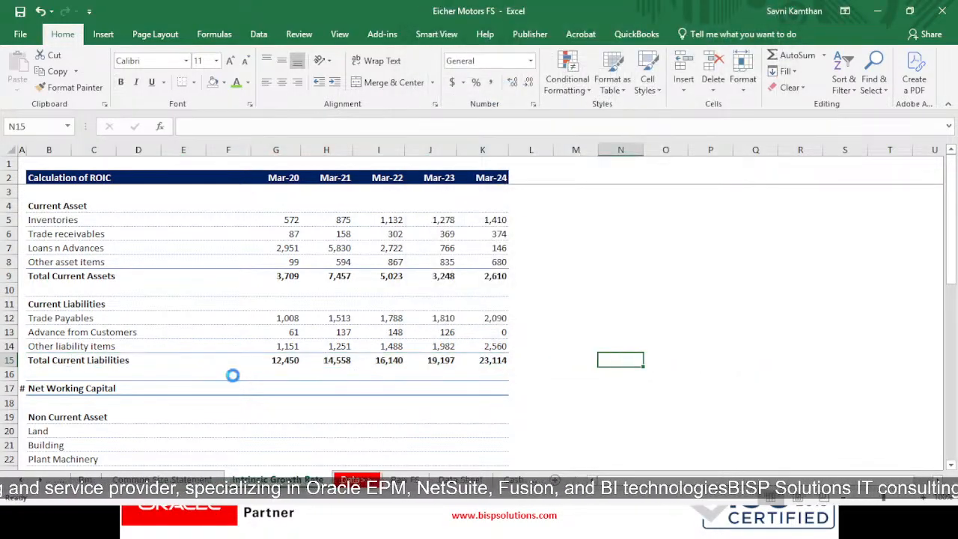
- Calculate Mar-20 Net Working Capital in G17 as total current assets minus total current liabilities, using =G9-G15
scroll(107, 419, down, 1)
click(284, 348)
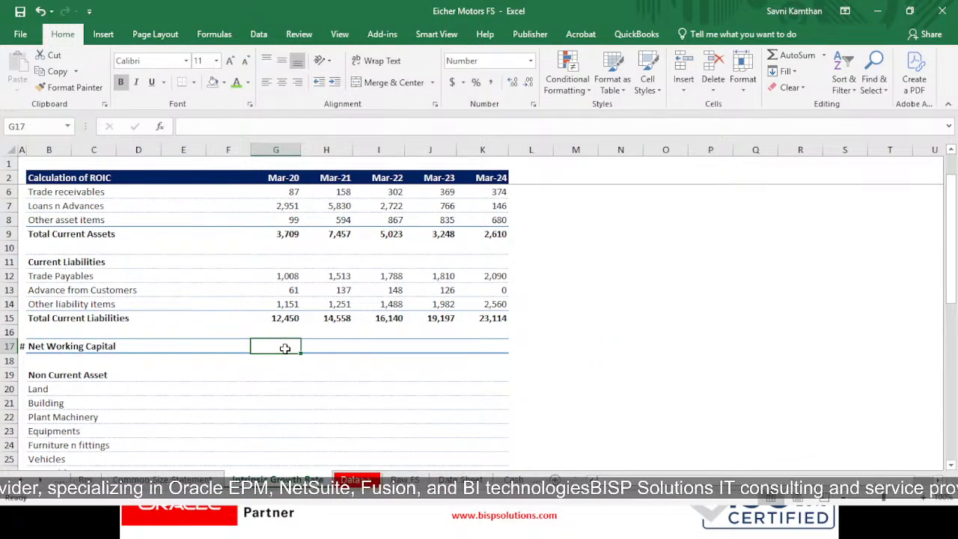
text(=)
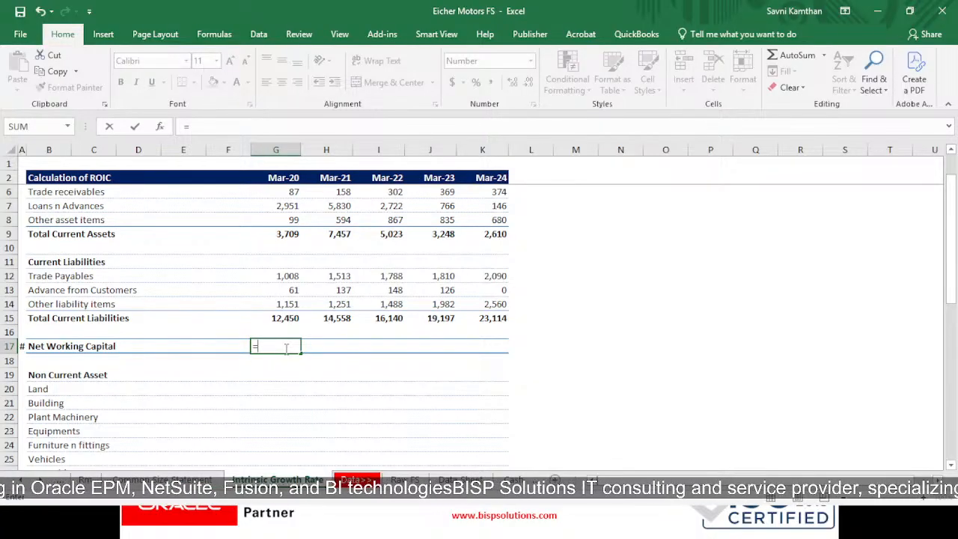
scroll(160, 303, up, 1)
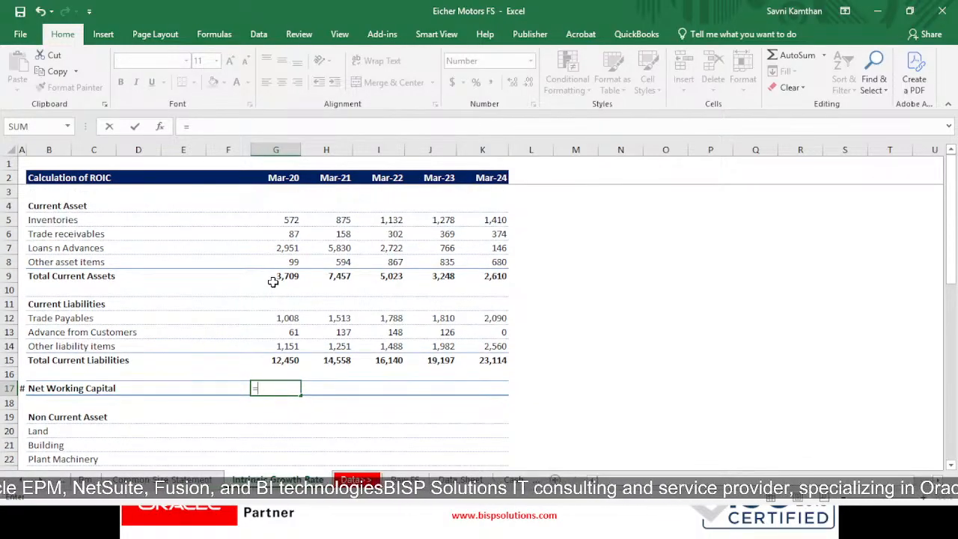
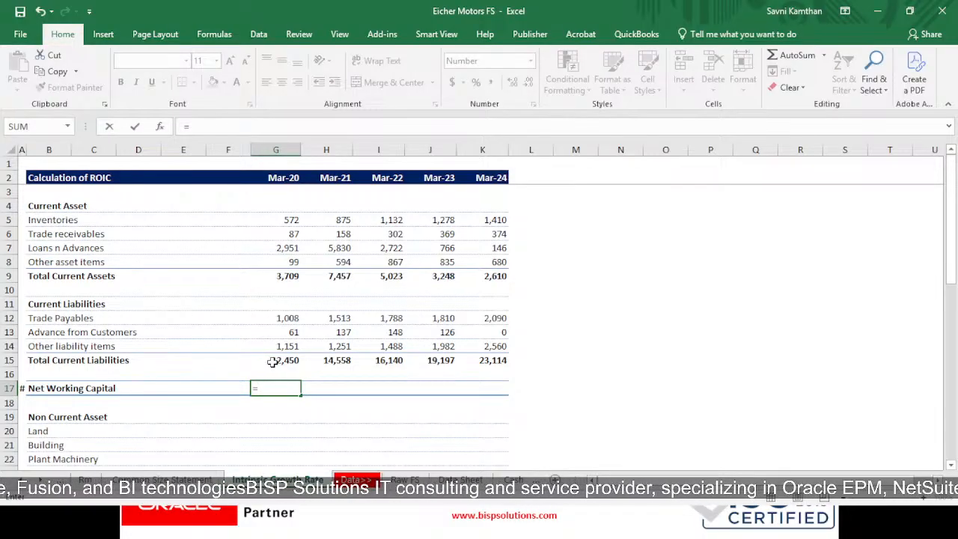
click(276, 274)
text(-)
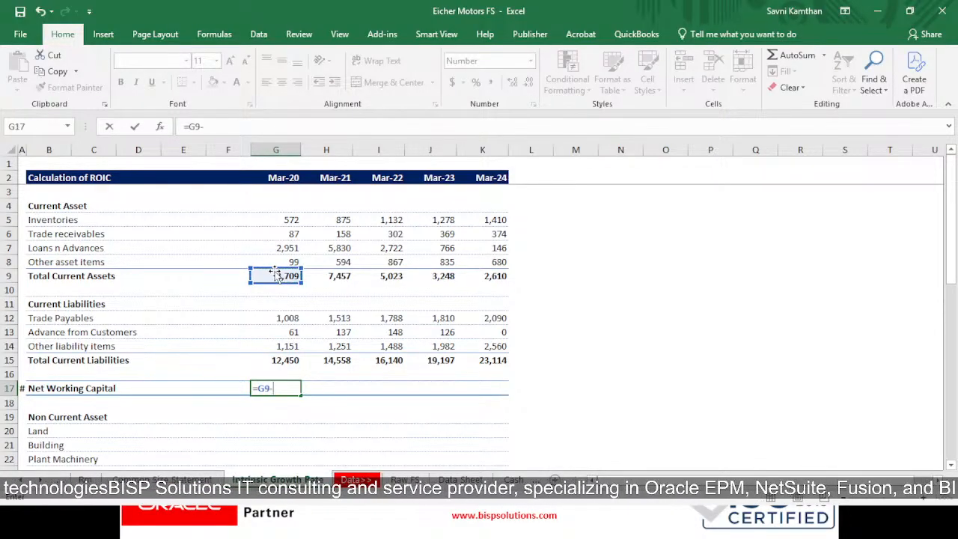
click(271, 359)
key(Return)
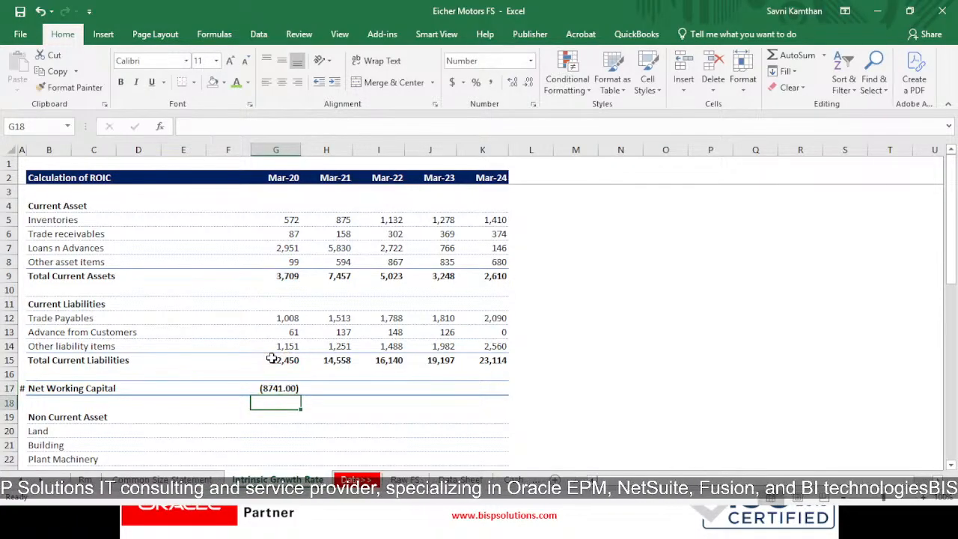
key(Up)
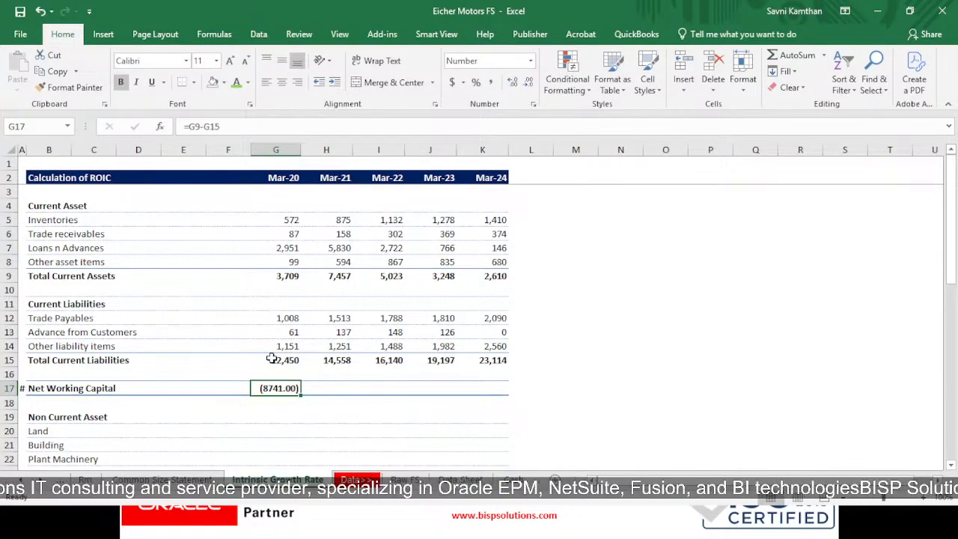
- Try copying the Net Working Capital formula from G17 across to K17, and undo the fill
key(ctrl+c)
key(shift+Right)
key(shift+Right)
key(shift+Right)
key(shift+Right)
key(shift+Right)
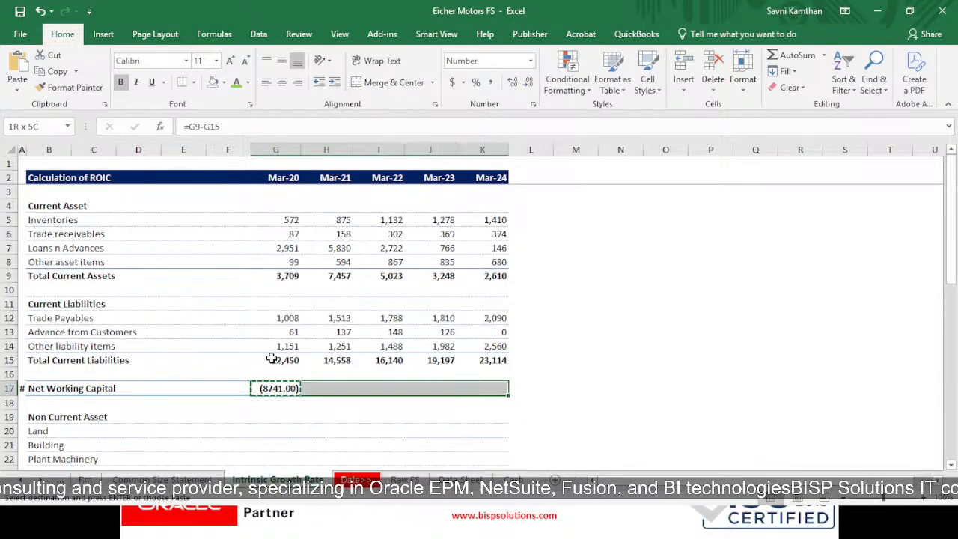
key(shift+Left)
key(Return)
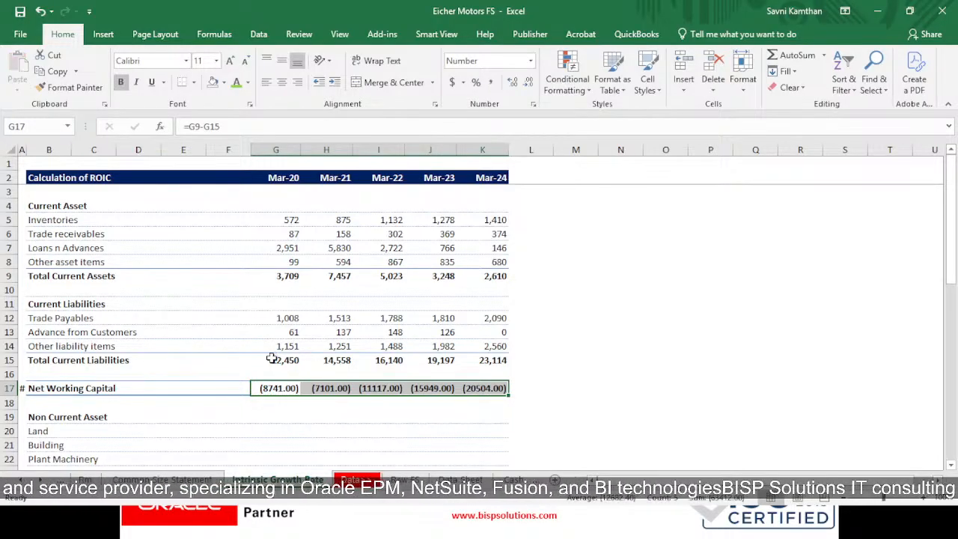
key(ctrl+z)
key(ctrl+z)
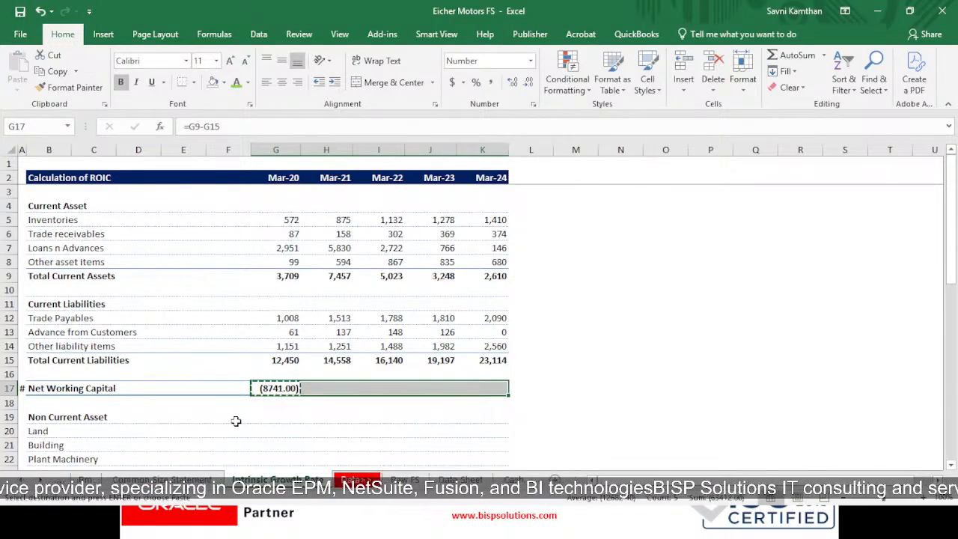
- Replace the Mar-20 Net Working Capital formula in G17 with =G15-G9, total current liabilities minus total current assets
text(=)
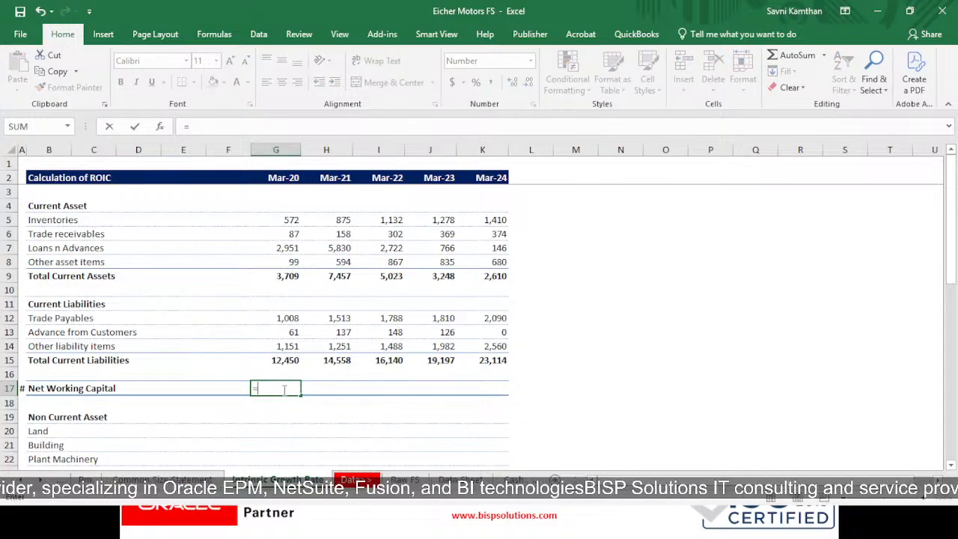
click(281, 372)
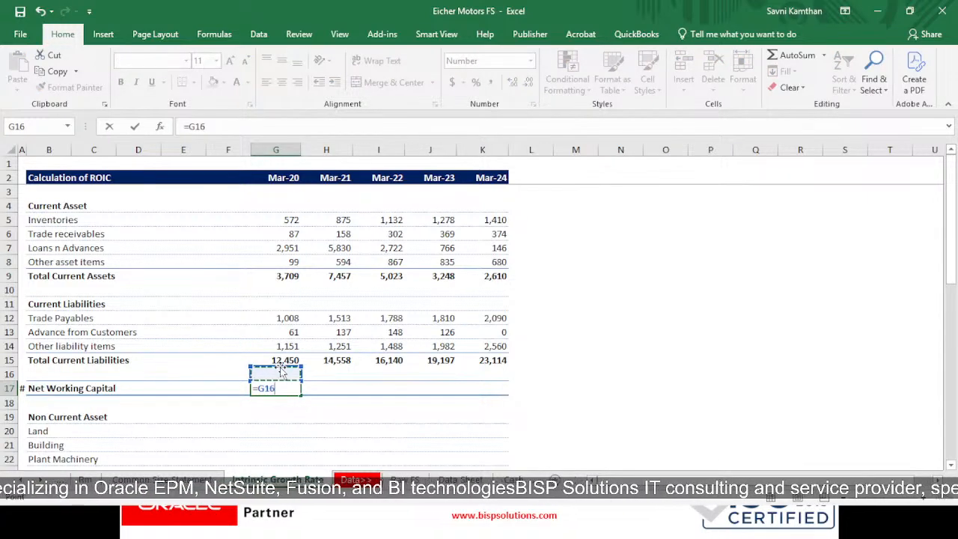
key(Up)
text(-)
key(Up)
key(Up)
key(Up)
key(Up)
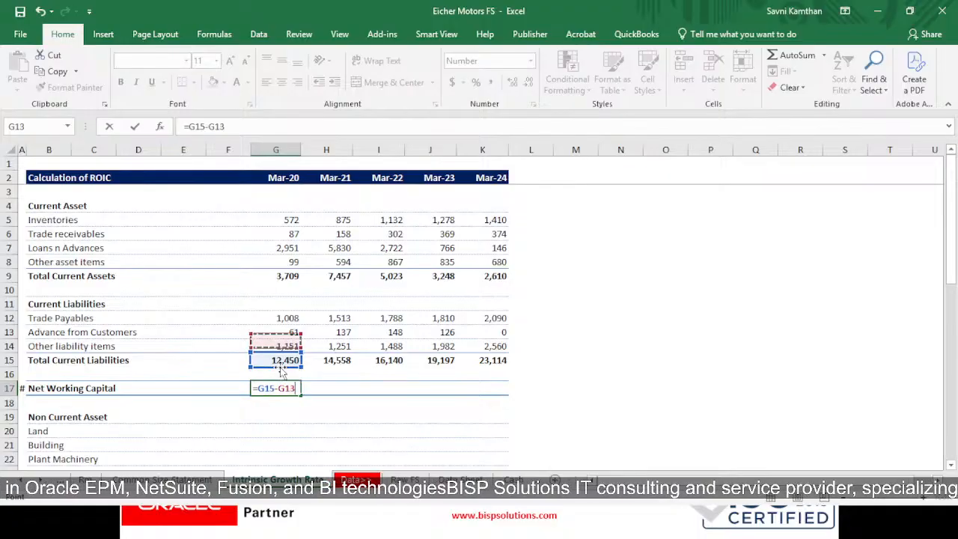
key(Up)
key(Up)
key(Up)
key(Up)
key(Return)
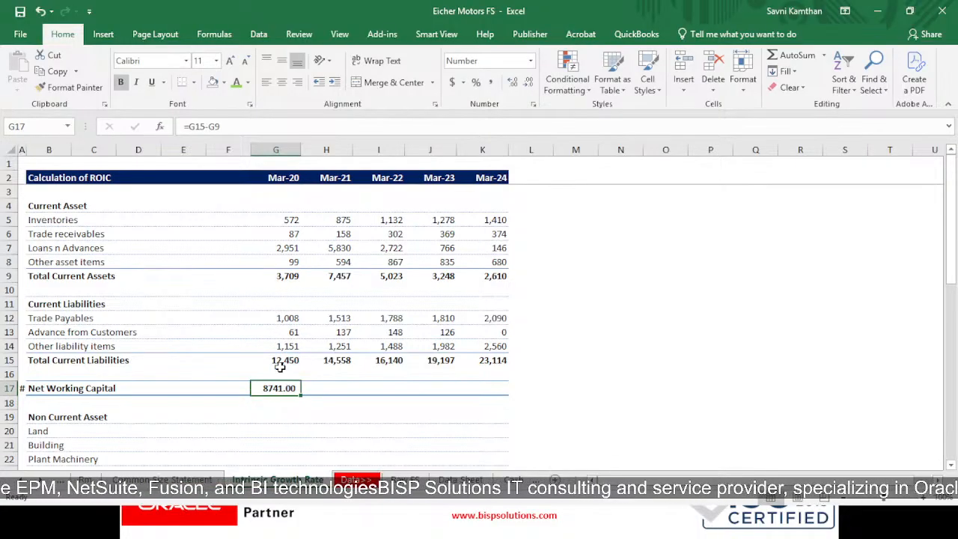
- Copy the Net Working Capital formula from G17 across G17:K17 for Mar-20 to Mar-24
key(ctrl+c)
key(shift+Right)
key(shift+Right)
key(shift+Right)
key(shift+Right)
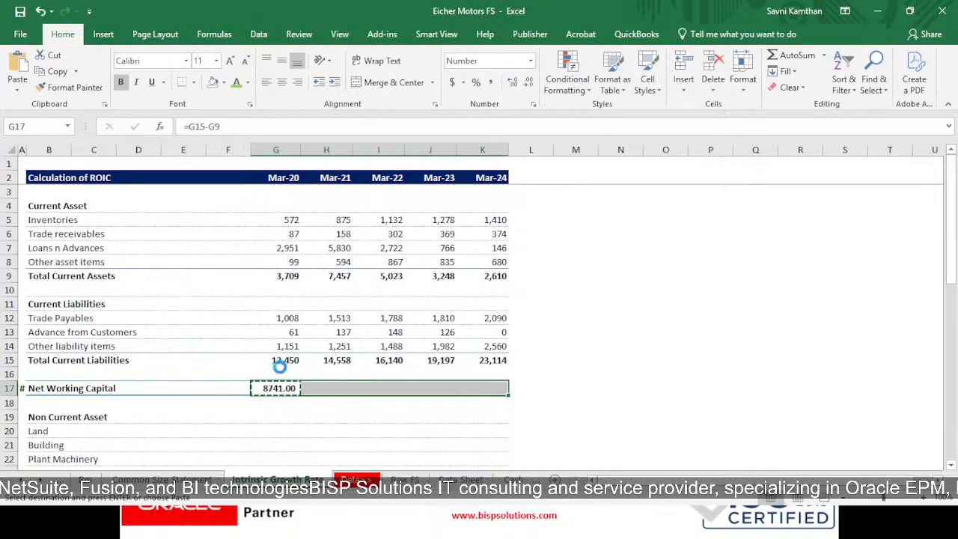
key(ctrl+v)
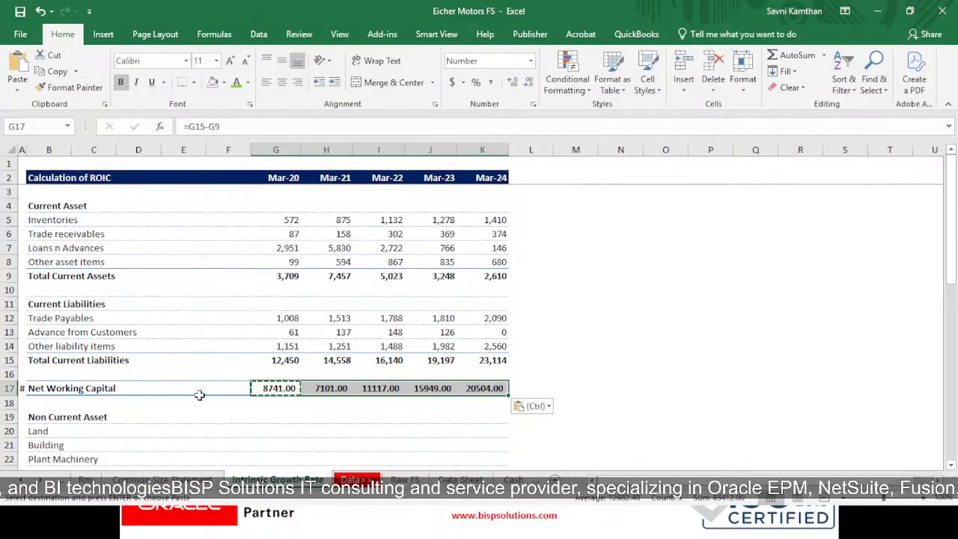
key(Escape)
- Link the Mar-20 Land value in G20 to cell I18 of the Raw FS sheet
scroll(259, 411, down, 3)
scroll(260, 413, down, 2)
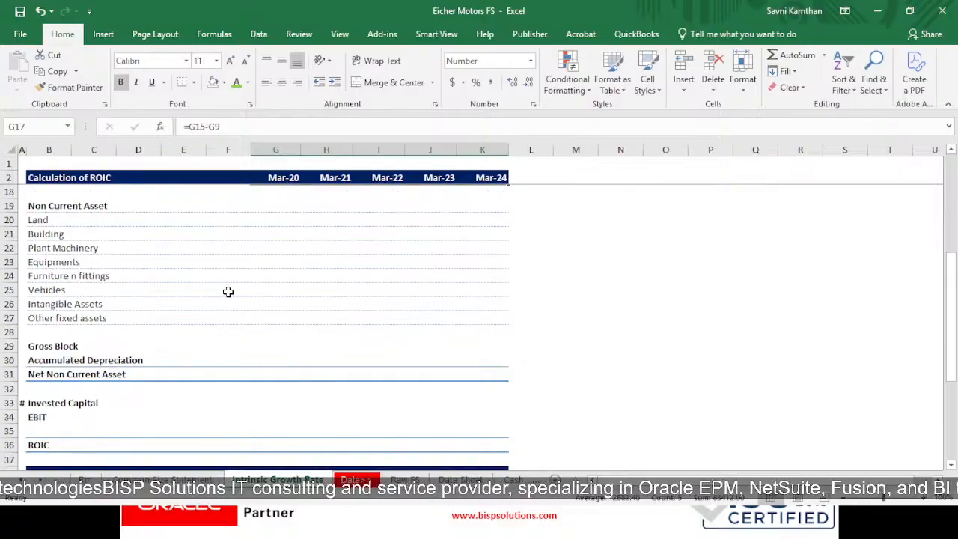
click(282, 222)
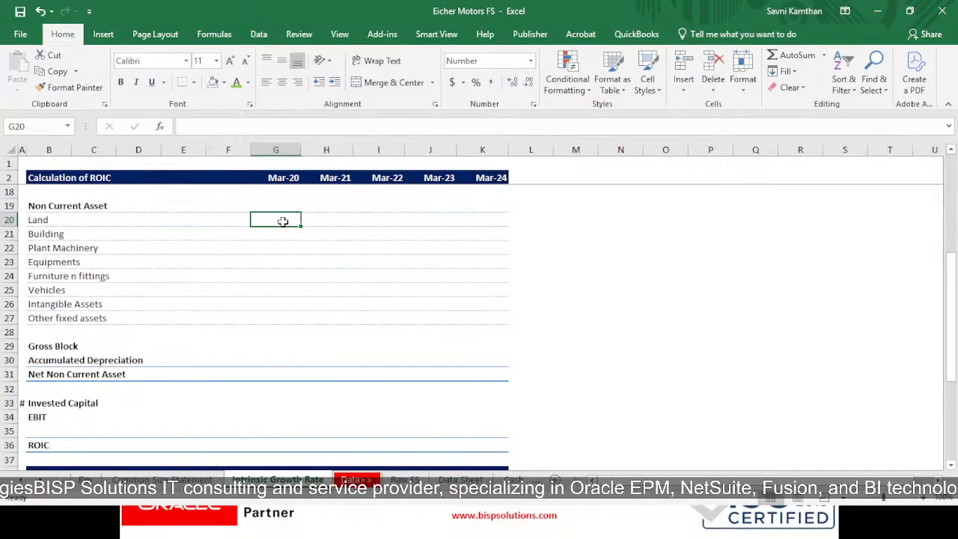
text(=)
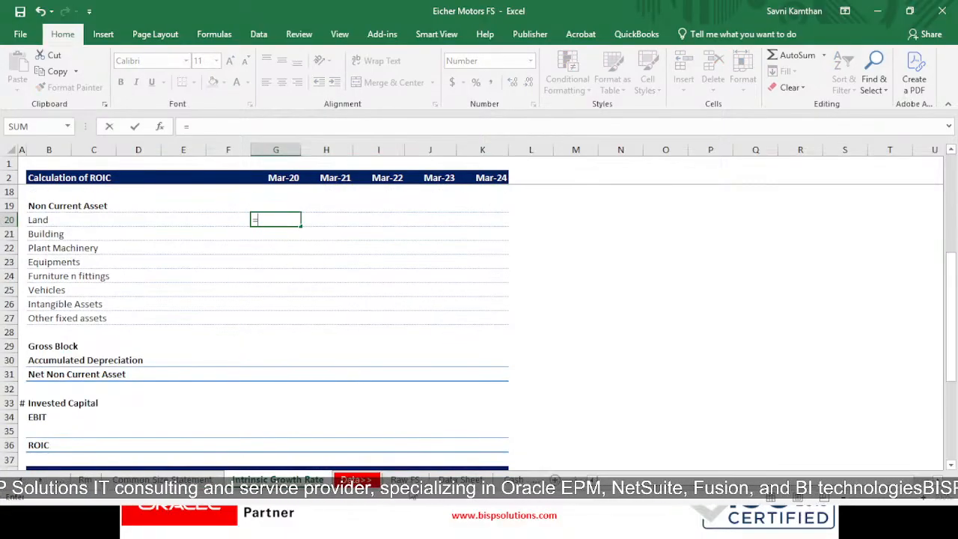
click(408, 480)
scroll(263, 363, down, 1)
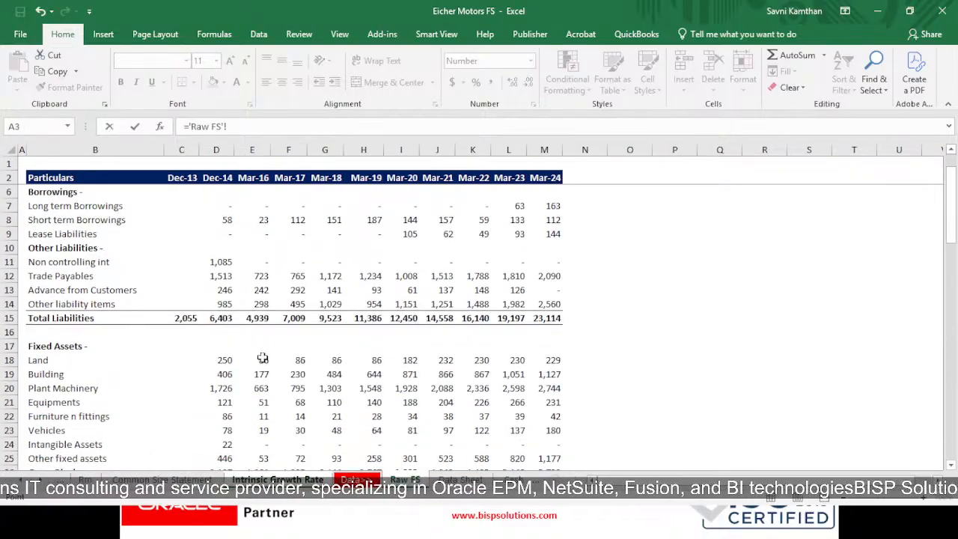
click(399, 360)
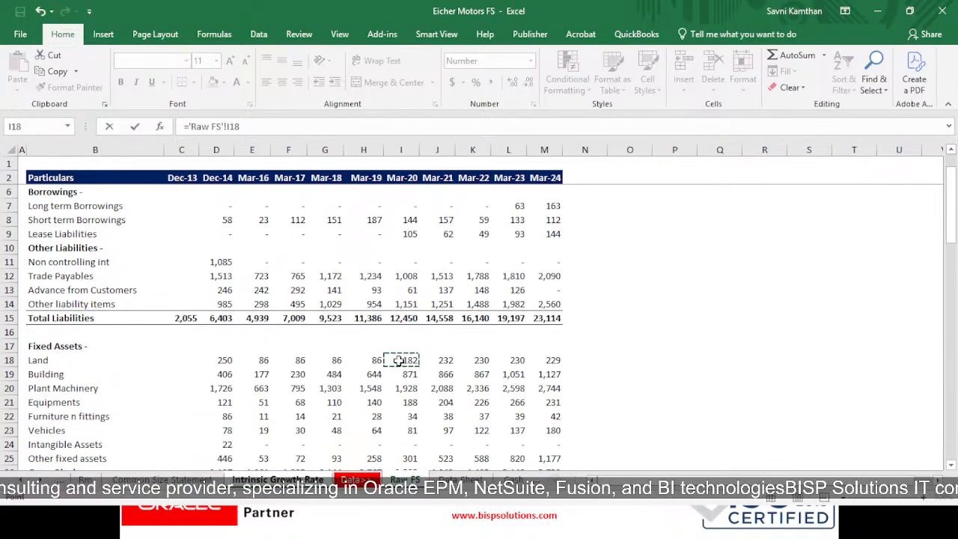
key(Return)
- Copy the Land link from G20 over G20:K27 to fill all non-current asset items for Mar-20 to Mar-24
key(Up)
key(shift+Right)
key(shift+Right)
key(shift+Right)
key(shift+Right)
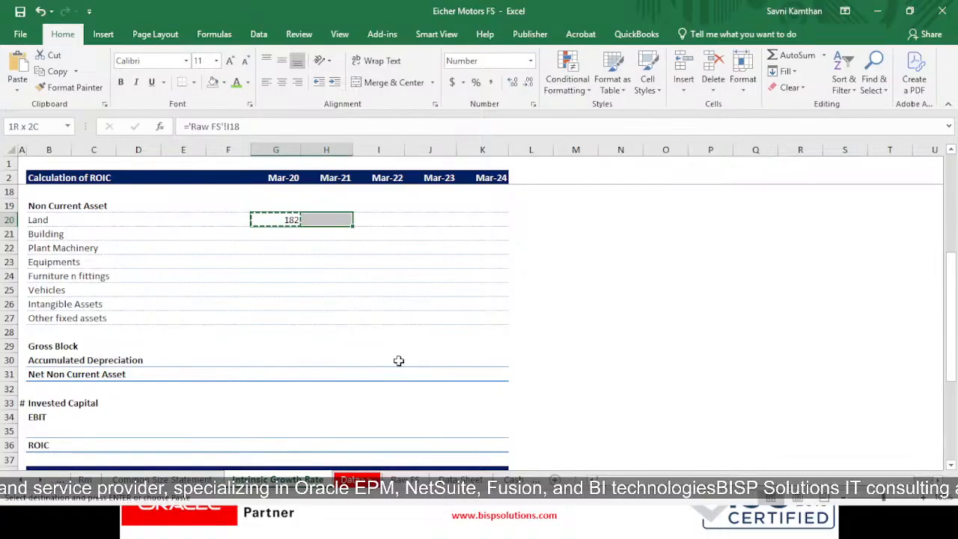
key(shift+Down)
key(shift+Down)
key(shift+Down)
key(shift+Down)
key(shift+Down)
key(shift+Down)
key(shift+Down)
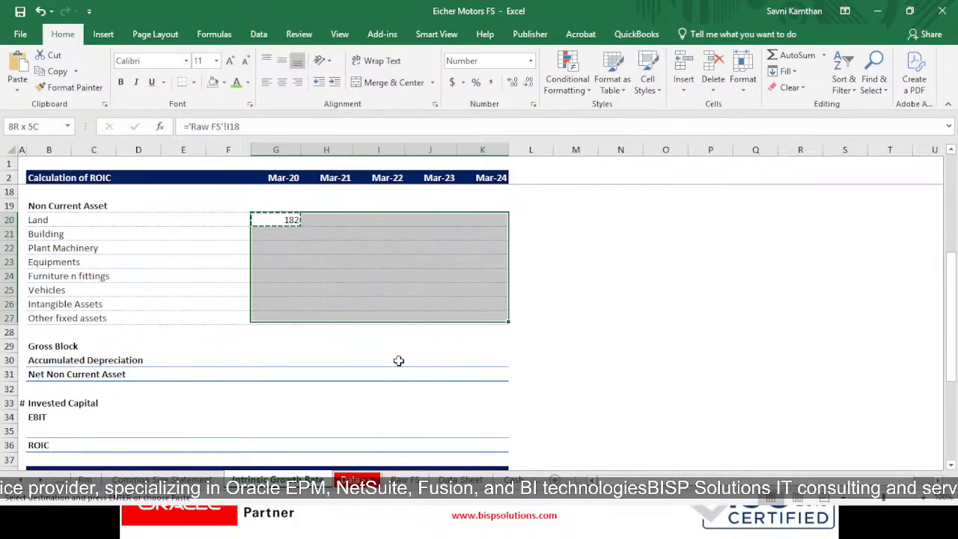
key(ctrl+v)
- Open the custom number format settings for the non-current asset figures in G20:K27
key(Down)
key(Down)
key(Down)
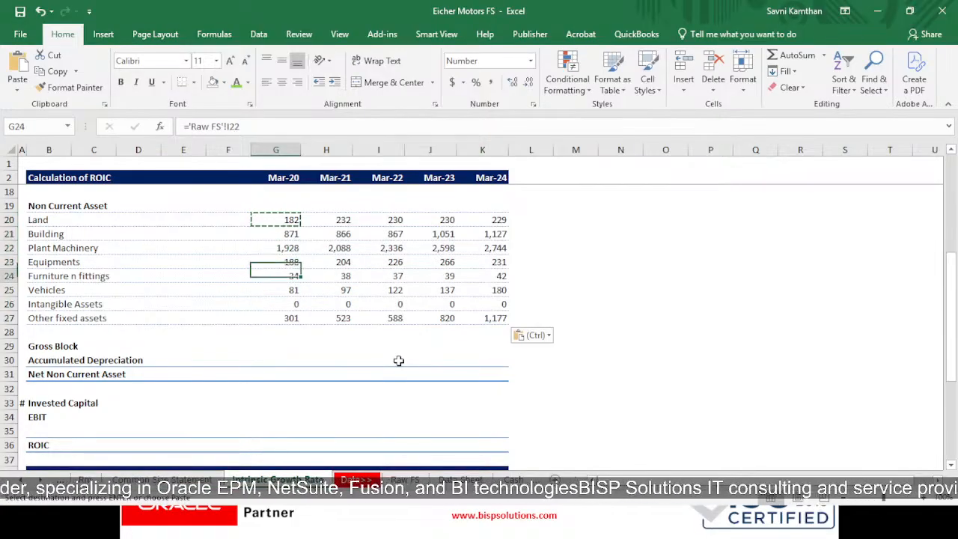
key(Up)
key(Up)
key(Up)
key(shift+Down)
key(shift+Down)
key(shift+Down)
key(shift+Down)
key(shift+Down)
key(shift+Down)
key(shift+Down)
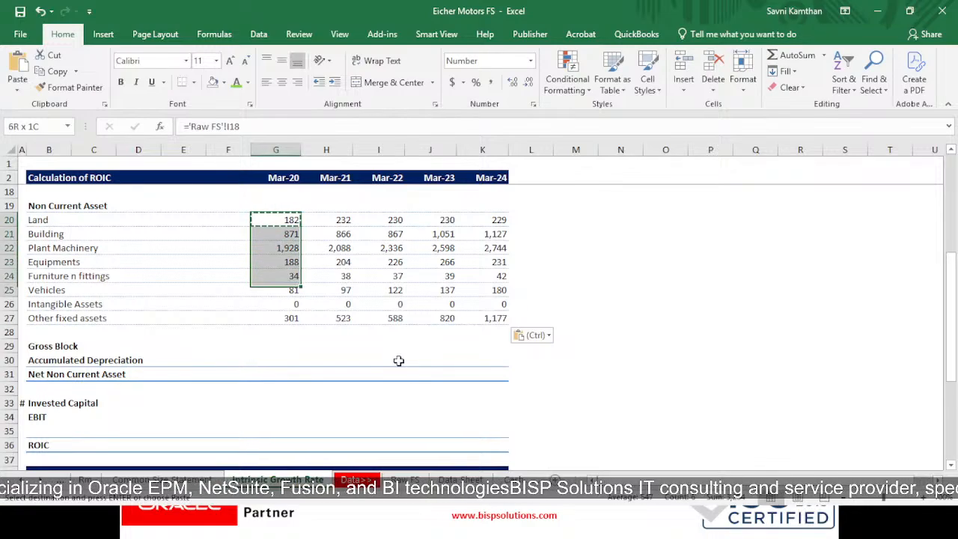
key(shift+Right)
key(shift+Right)
key(shift+Right)
key(shift+Right)
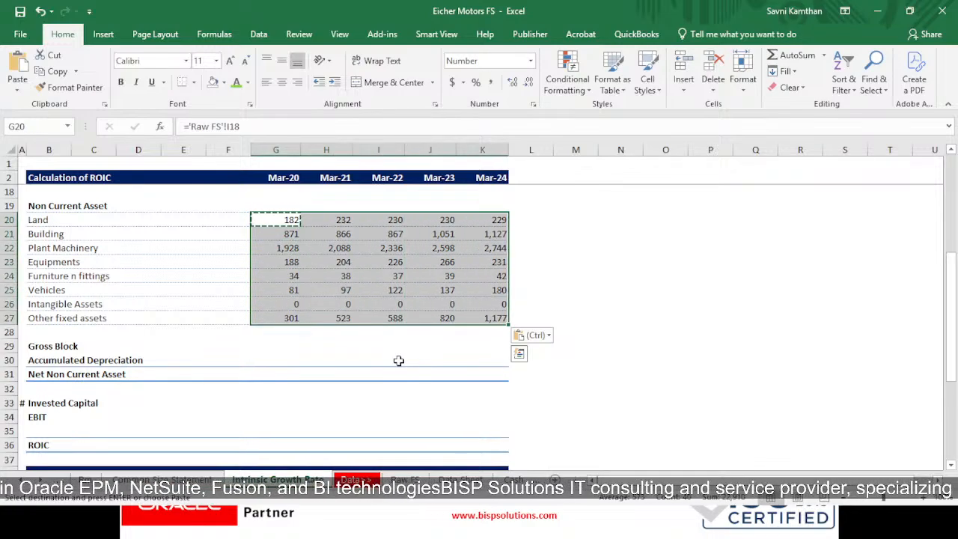
key(Escape)
key(ctrl+1)
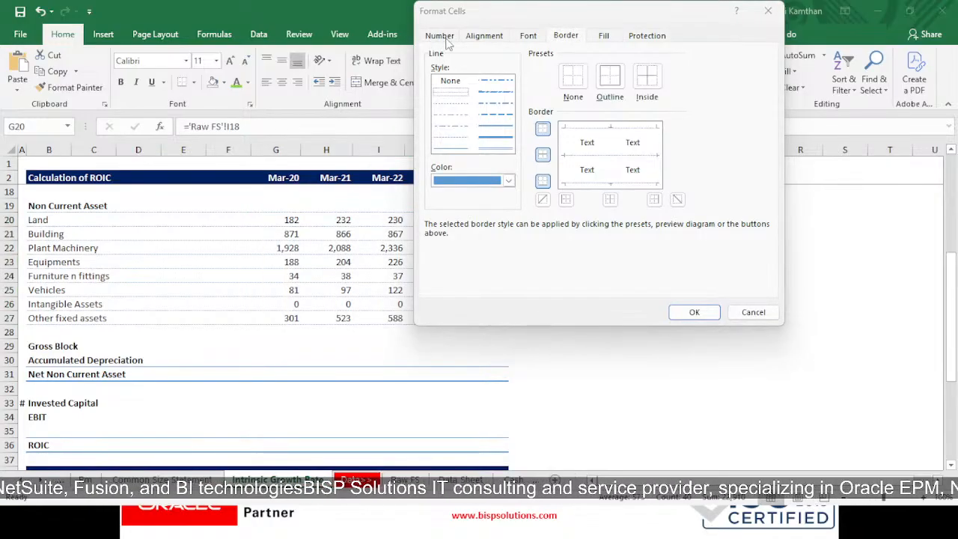
click(777, 212)
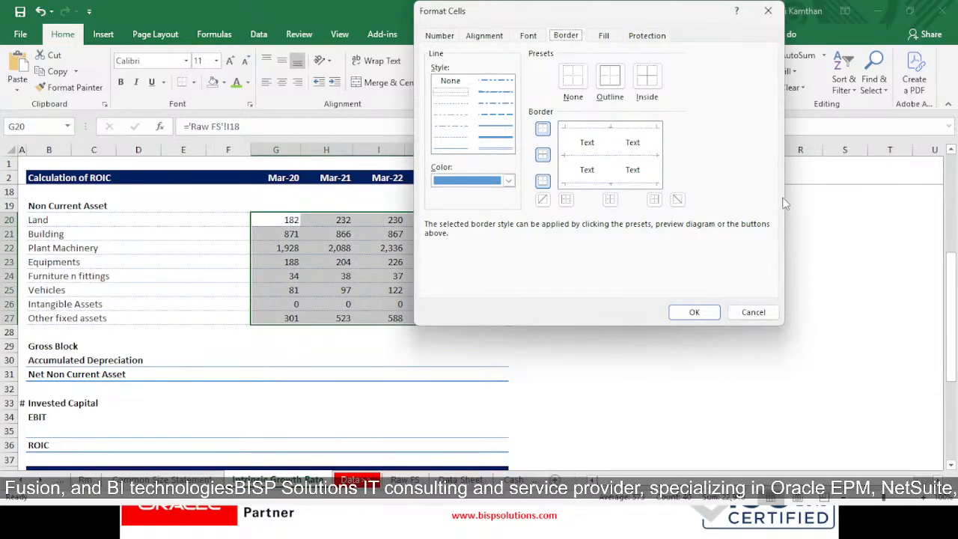
click(265, 26)
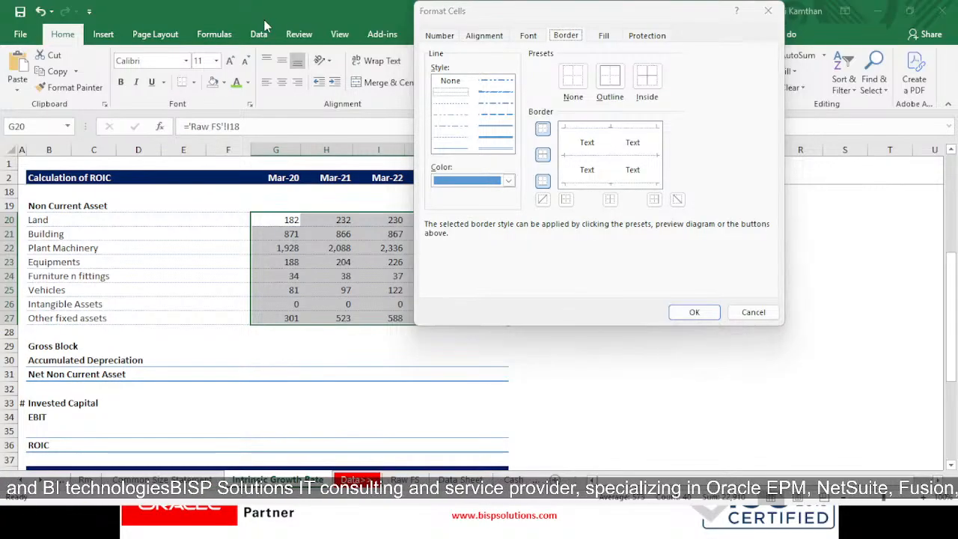
click(446, 39)
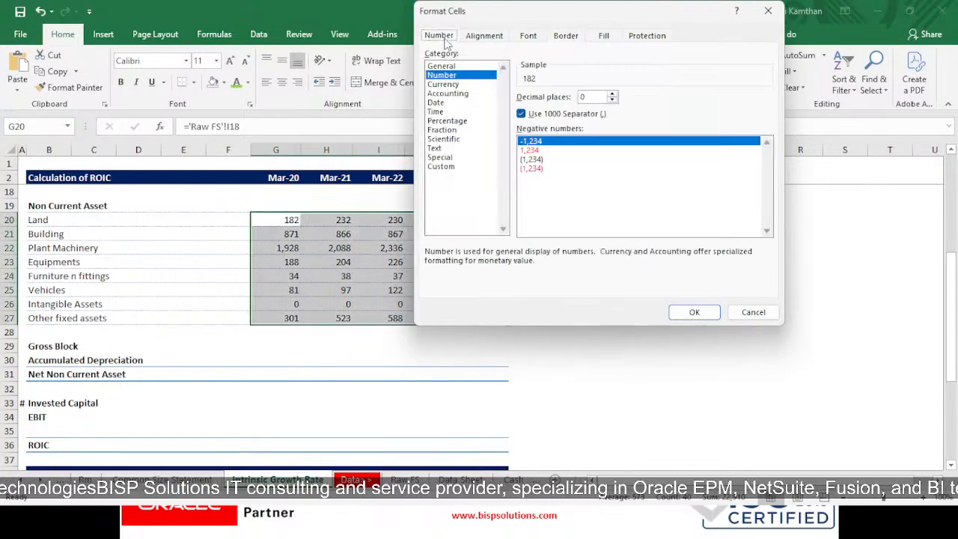
click(441, 166)
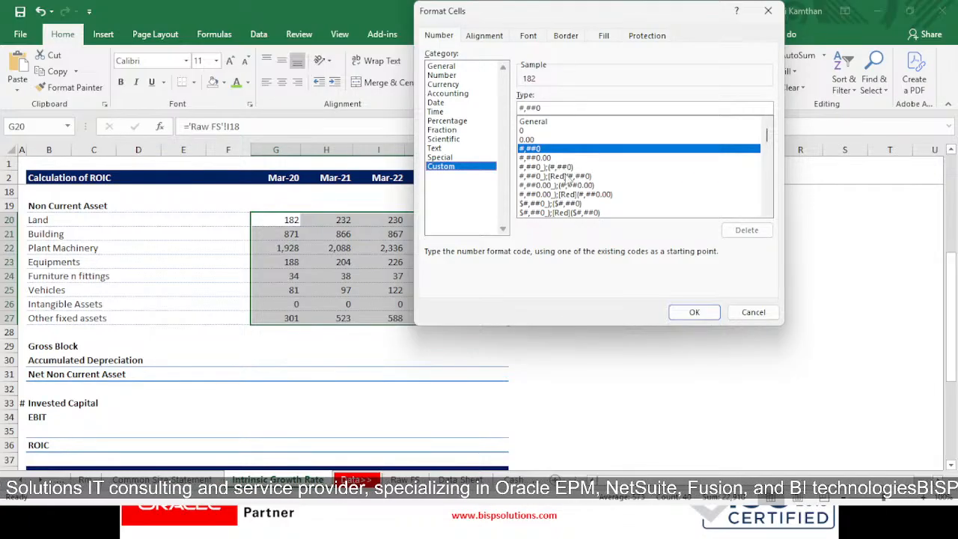
- Apply the custom number format #,##0;(#,##0);- to the non-current asset figures in G20:K27
click(544, 158)
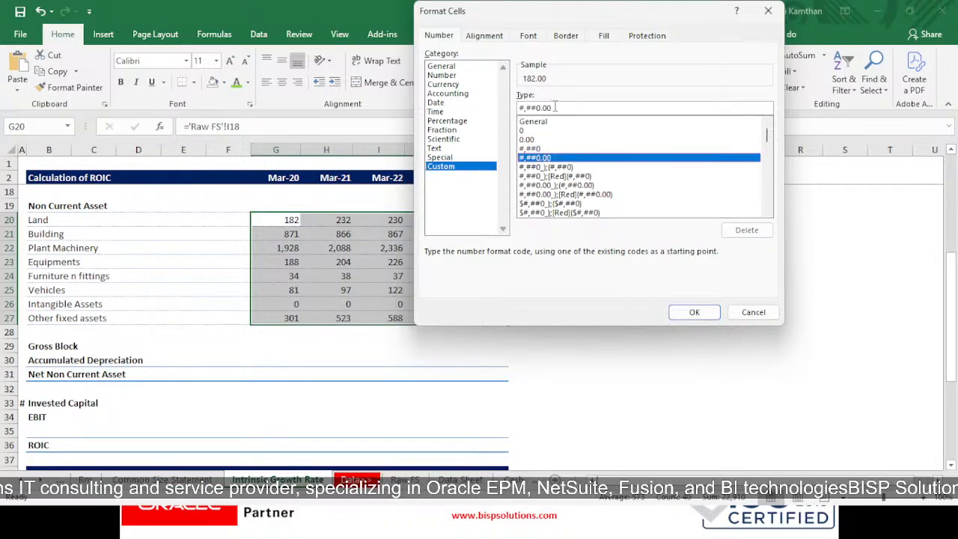
click(555, 107)
key(BackSpace)
key(BackSpace)
key(BackSpace)
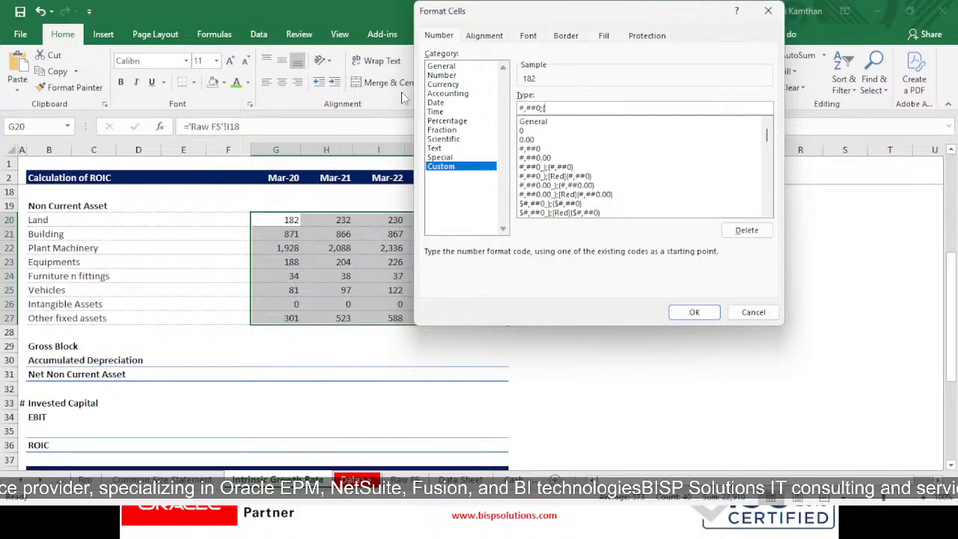
drag(542, 107, 527, 105)
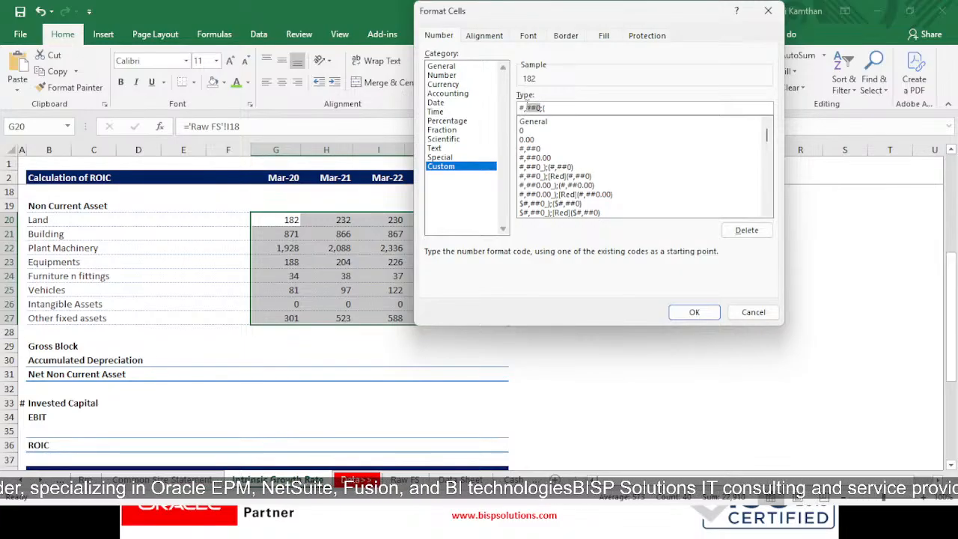
click(576, 106)
text(#,##0))
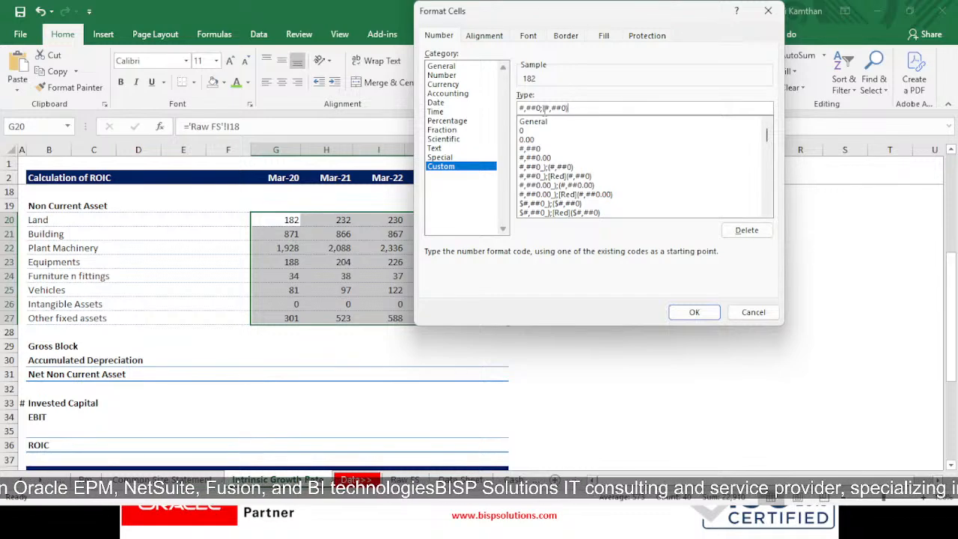
text(;-)
key(Return)
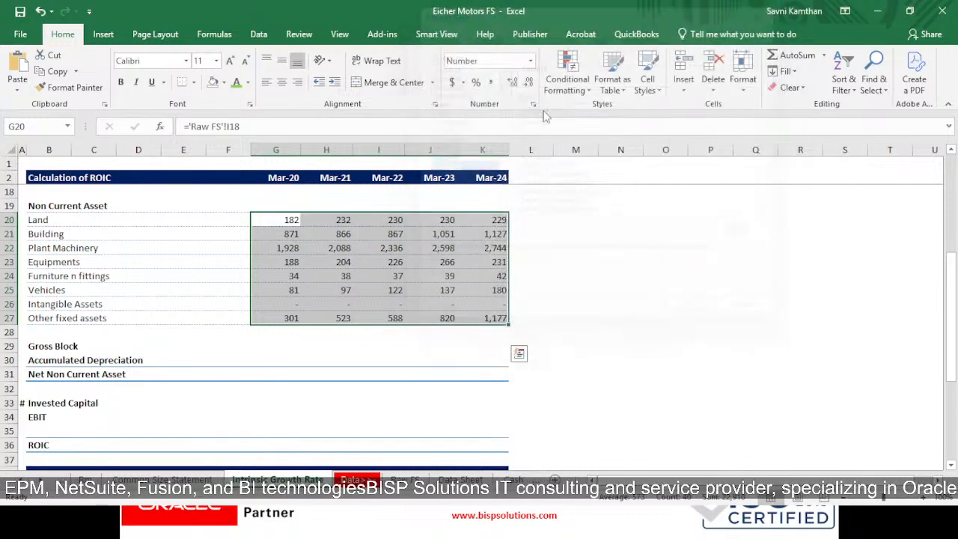
click(635, 305)
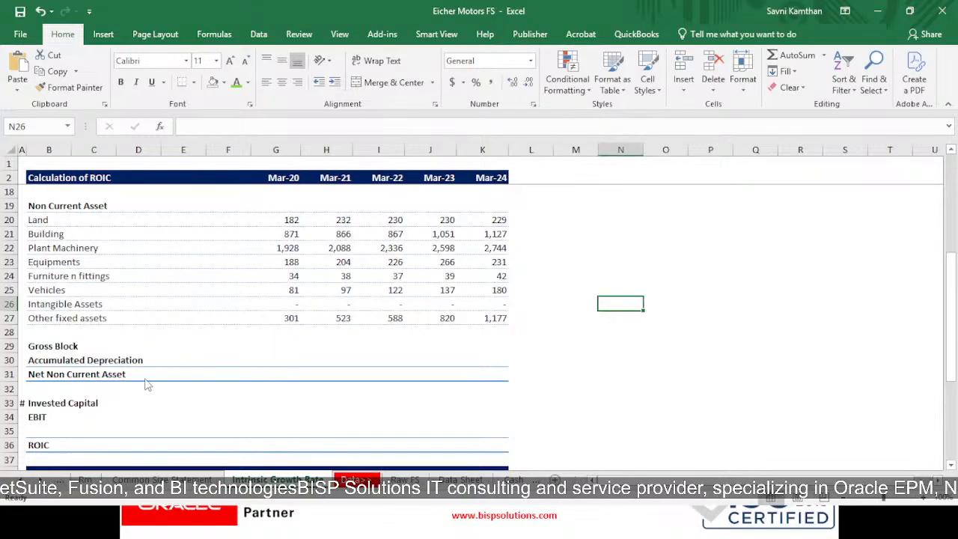
mouse_move(120, 381)
mouse_down()
mouse_move(172, 280)
mouse_move(216, 26)
mouse_move(237, 17)
mouse_up()
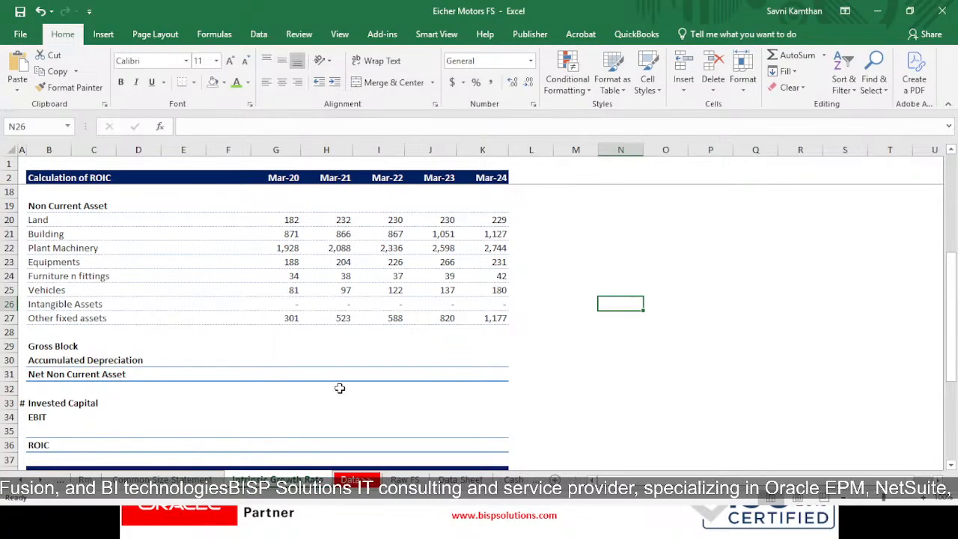
- Link the Mar-20 Gross Block value in G29 to cell I26 of the Raw FS sheet
click(281, 345)
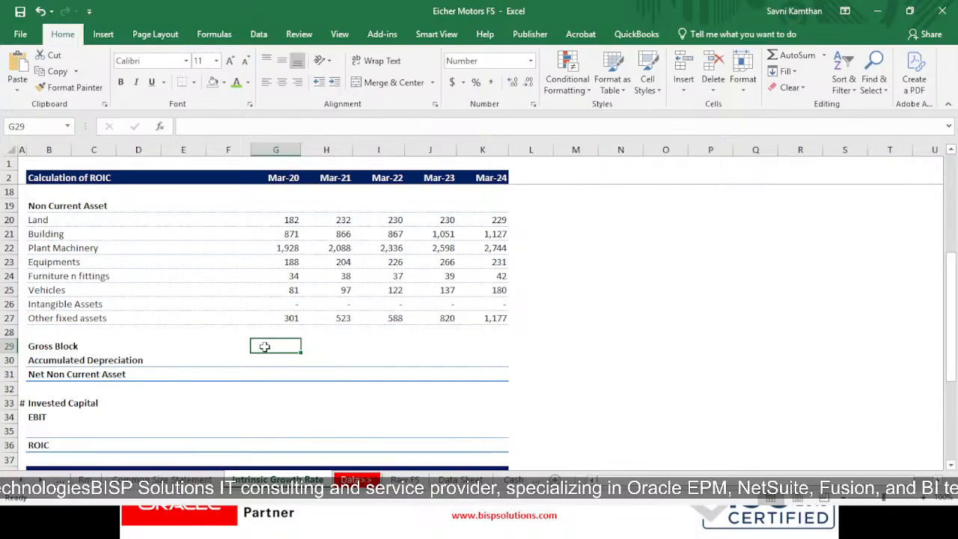
text(=)
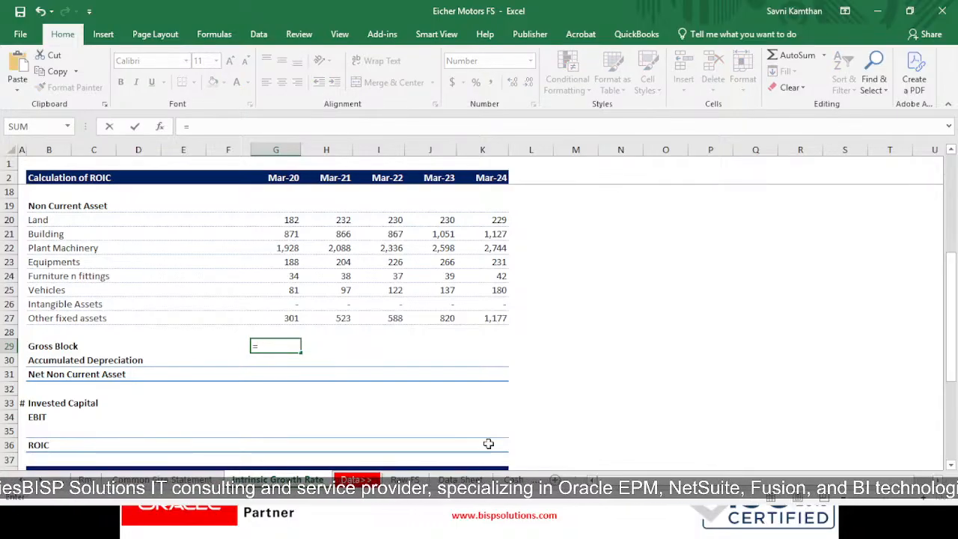
click(408, 480)
scroll(254, 365, down, 3)
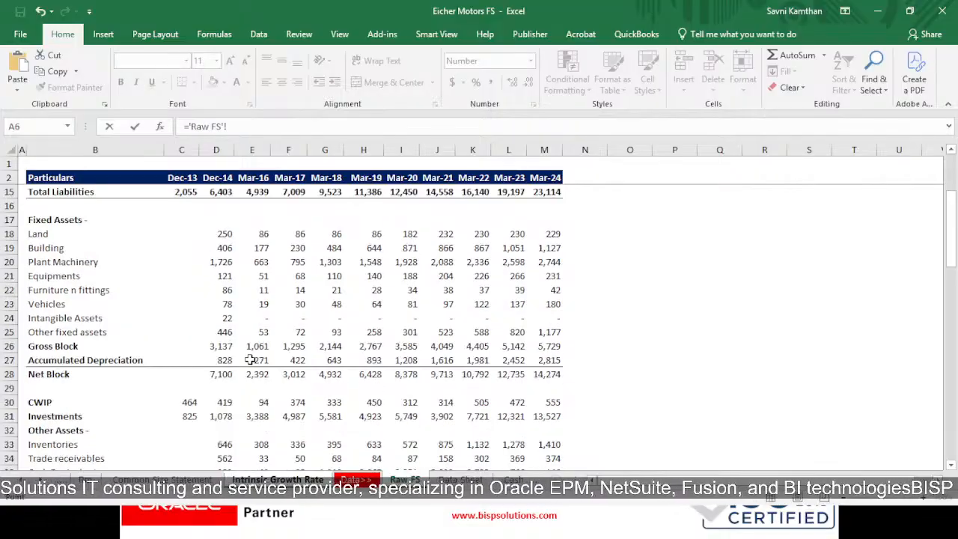
click(220, 346)
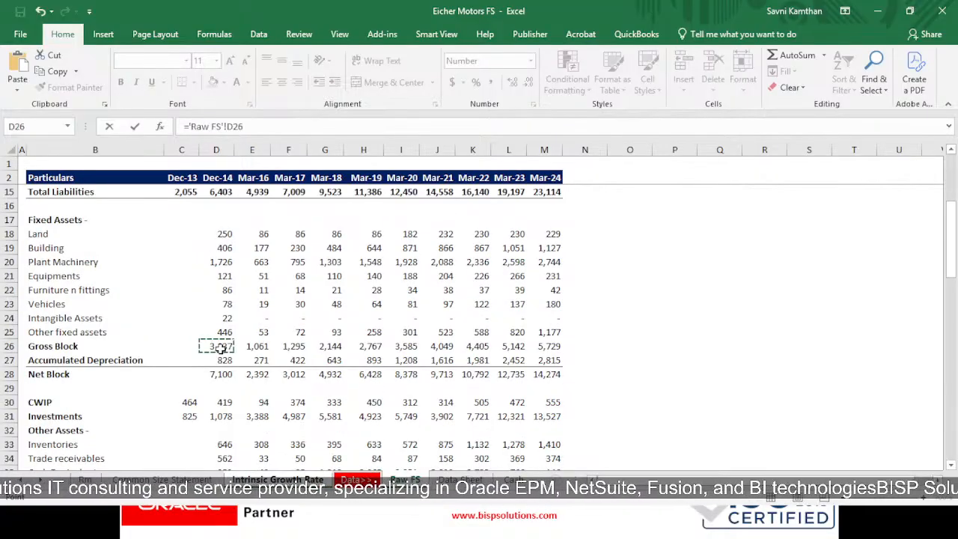
click(396, 347)
key(Return)
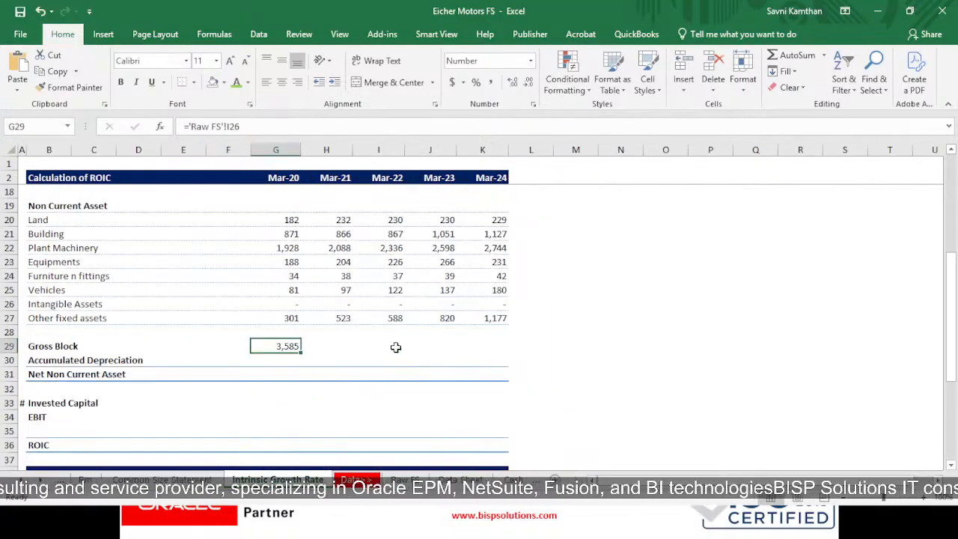
- Copy the Gross Block link from G29 across G29:K29 for Mar-20 to Mar-24
key(ctrl+c)
key(shift+Right)
key(shift+Right)
key(shift+Right)
key(shift+Right)
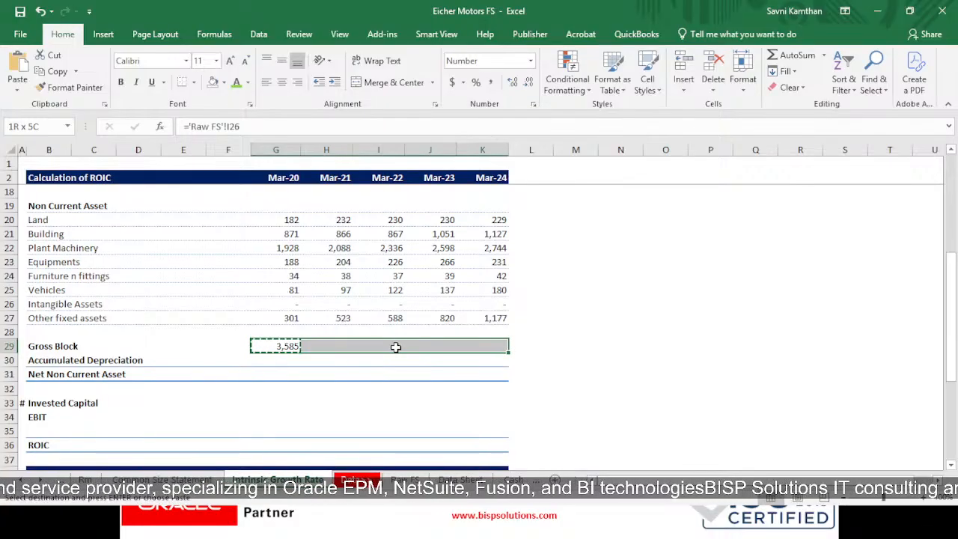
key(shift+Down)
key(shift+Down)
key(shift+Up)
key(shift+Up)
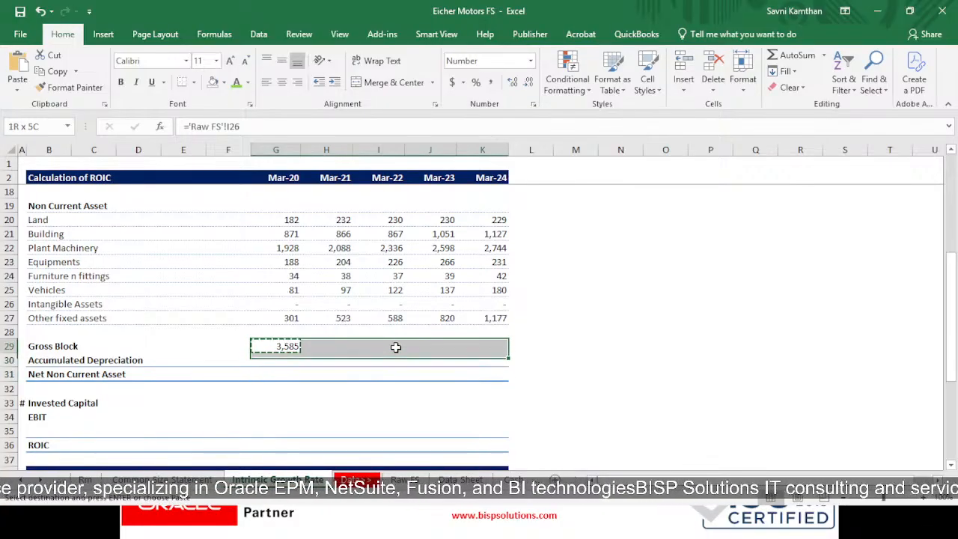
key(Return)
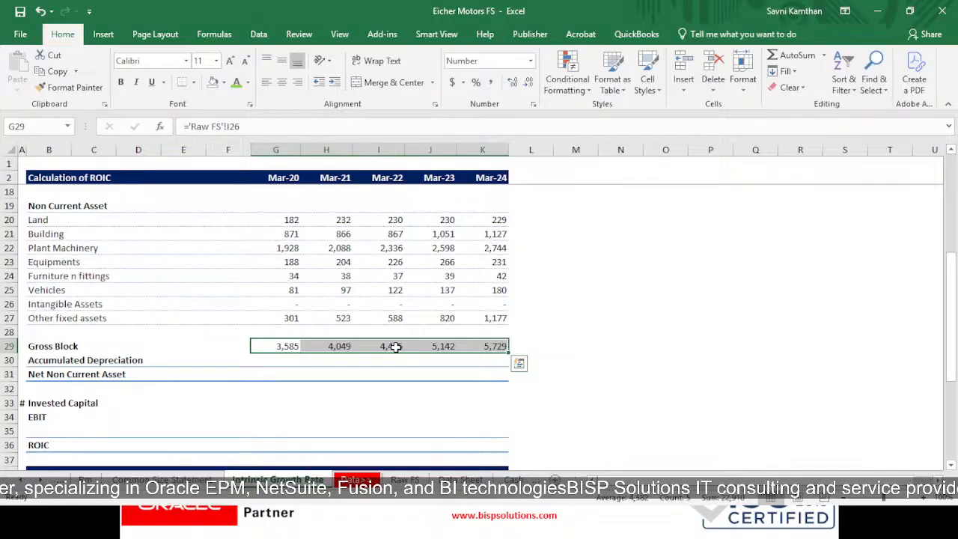
- Link the Mar-20 Accumulated Depreciation in G30 to the negative of cell I27 on the Raw FS sheet
key(Down)
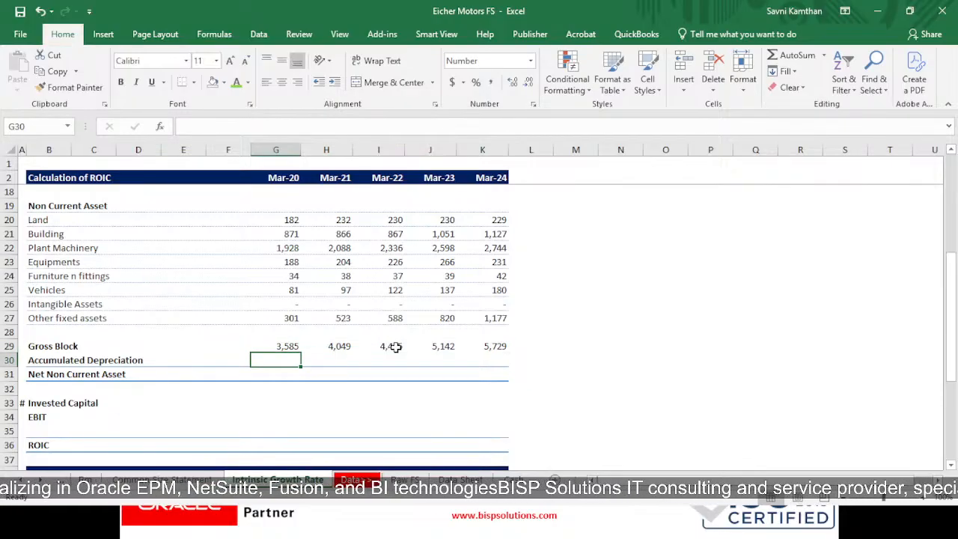
text(=-)
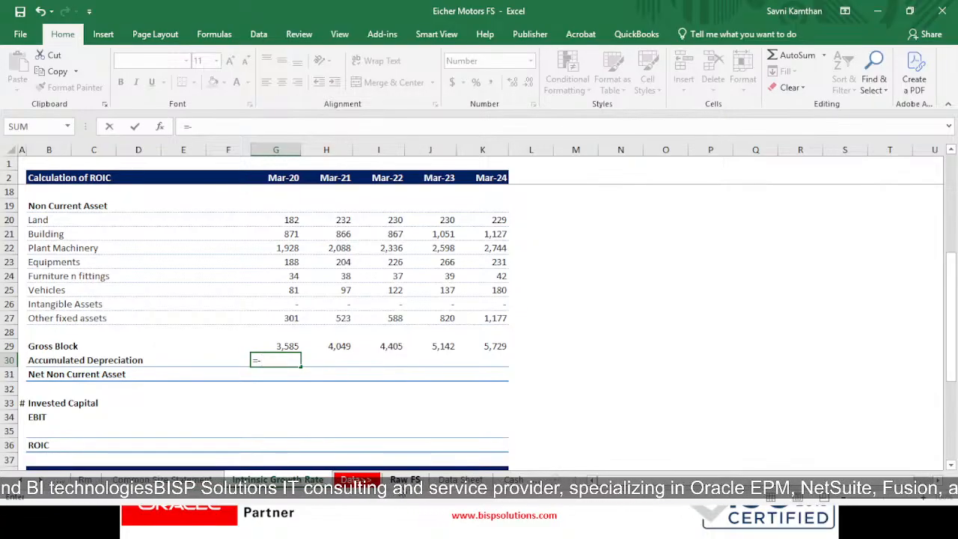
click(405, 479)
click(223, 362)
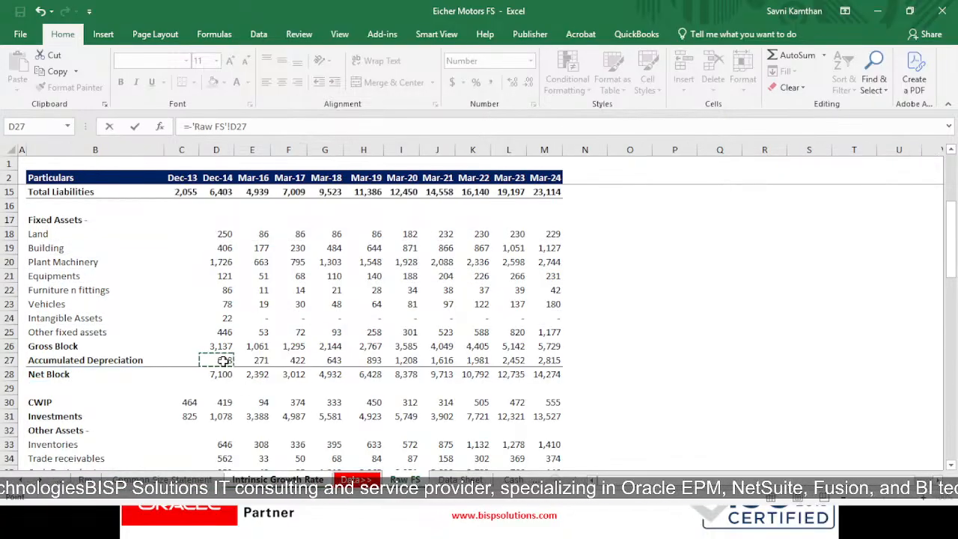
click(397, 360)
key(Return)
- Copy the Accumulated Depreciation link from G30 across G30:K30 for Mar-20 to Mar-24
key(Up)
key(ctrl+c)
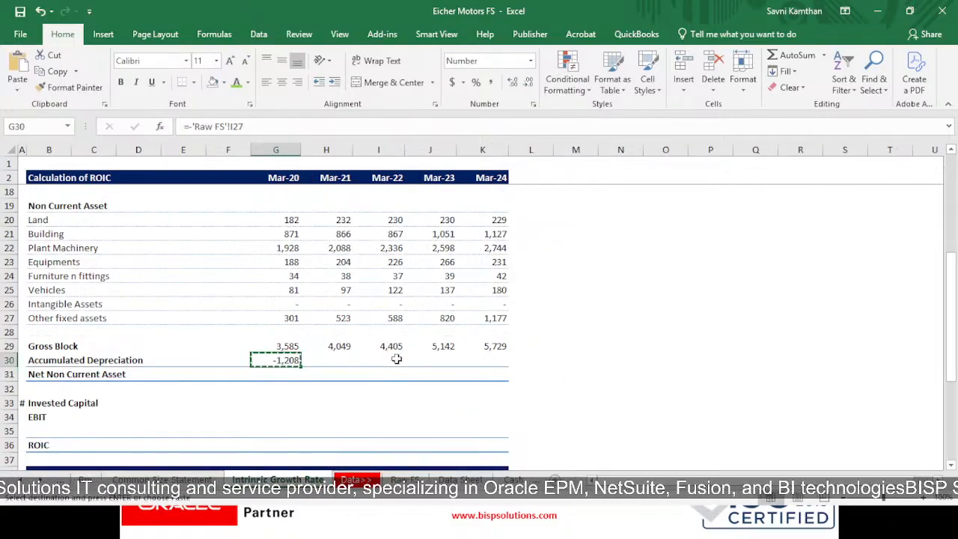
key(shift+Right)
key(shift+Right)
key(shift+Right)
key(shift+Right)
key(ctrl+v)
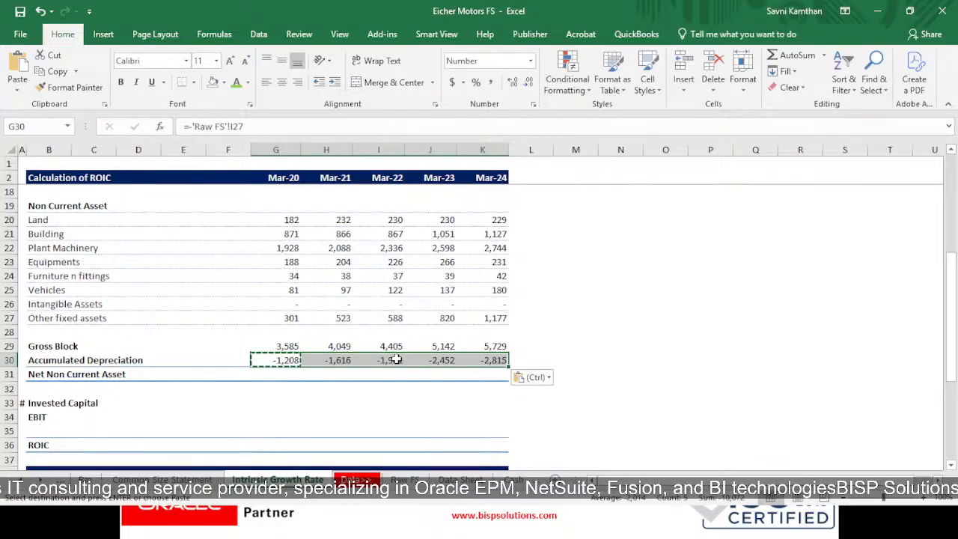
key(Down)
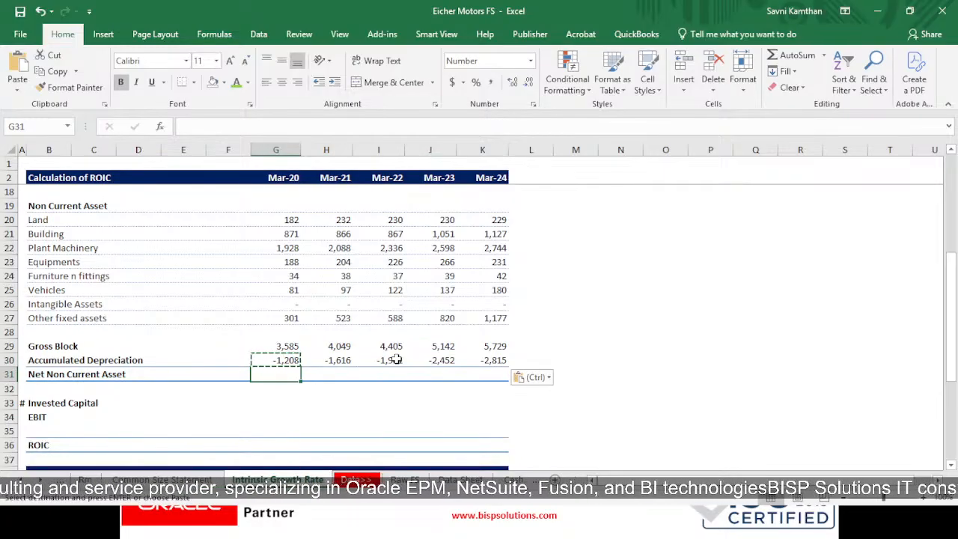
text(=)
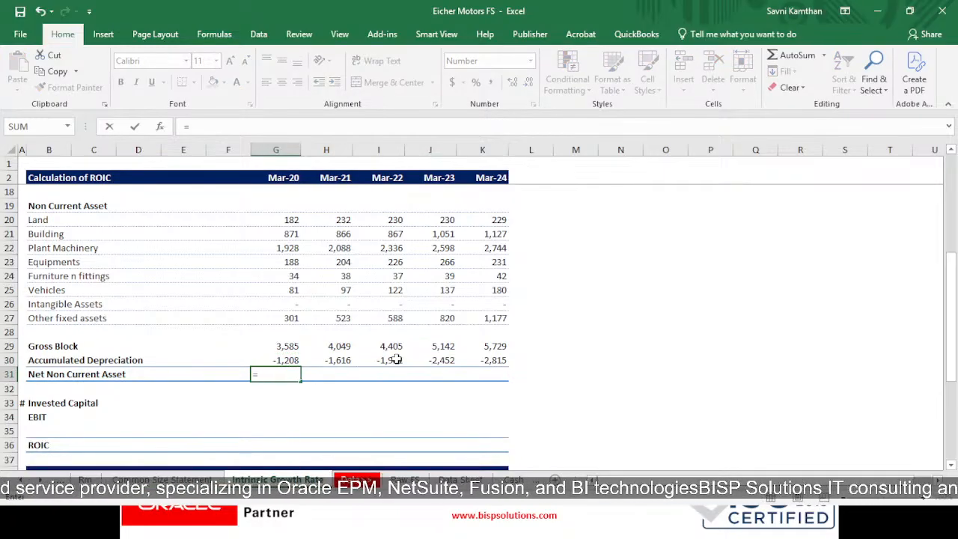
text(sum()
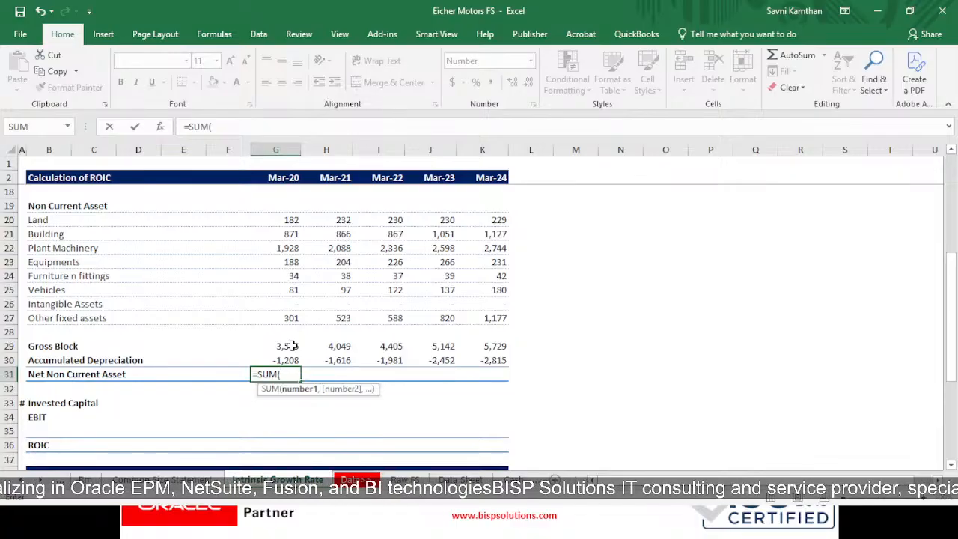
key(Return)
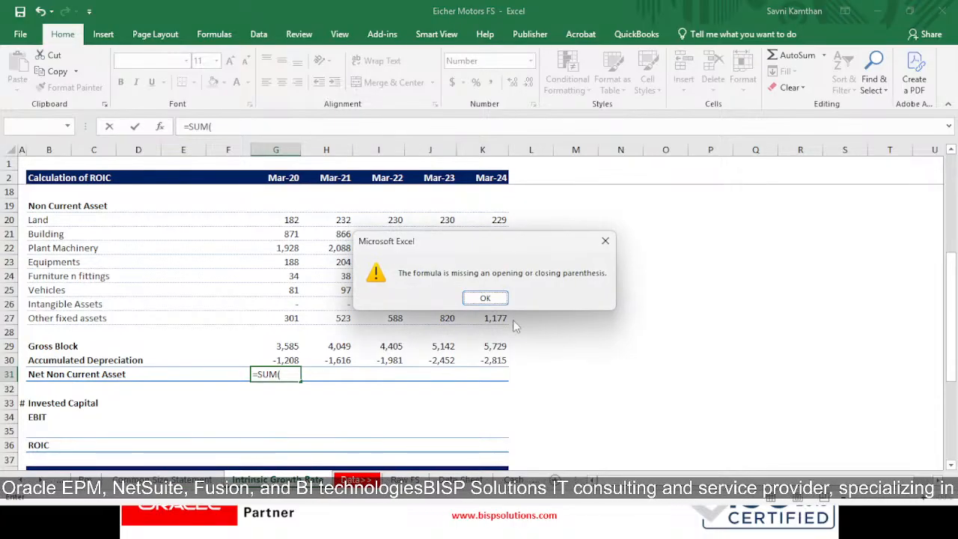
click(494, 301)
text(()
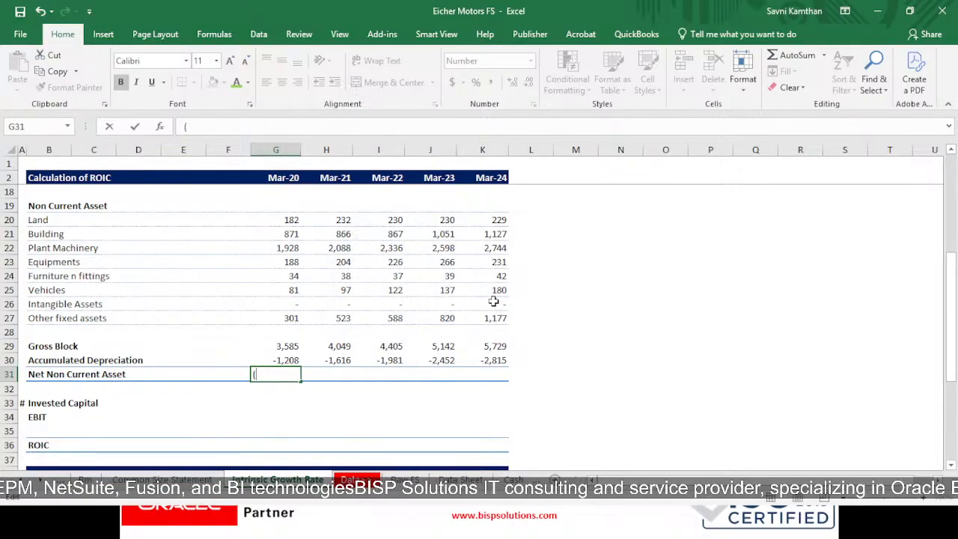
key(Escape)
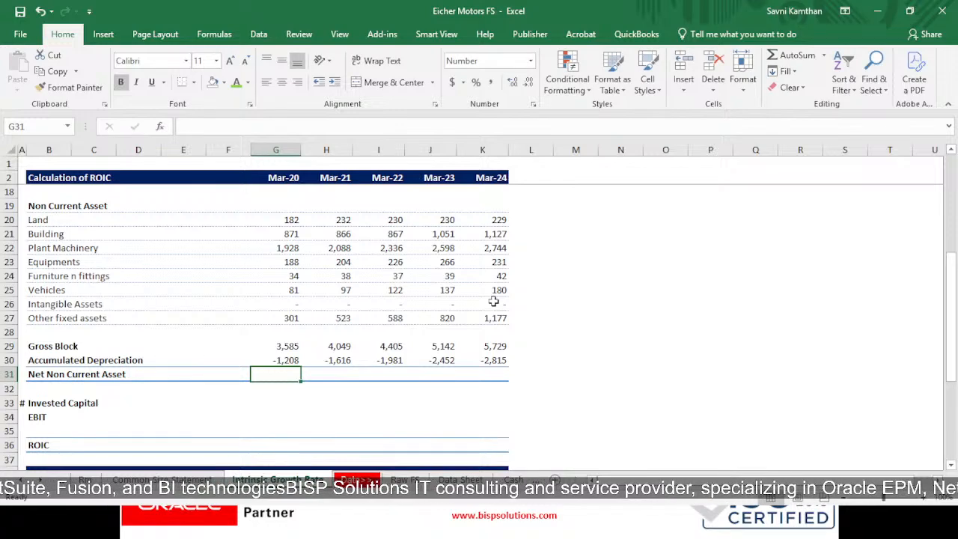
- Calculate the Mar-20 Net Non Current Asset in G31 with the formula =SUM(G29:G30)
click(304, 384)
click(285, 376)
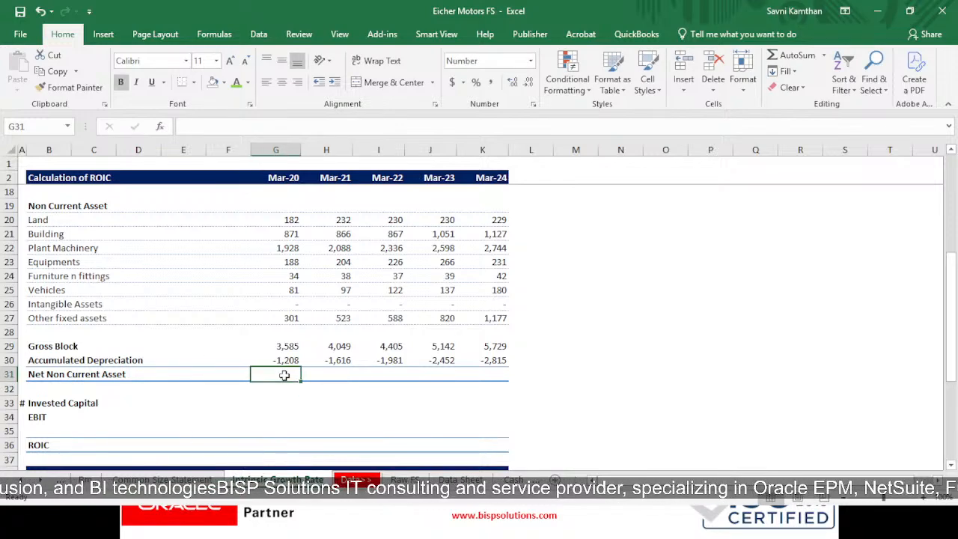
key(alt+equal)
key(ctrl+Return)
- Copy the Net Non Current Asset formula from G31 across G31:K31 for Mar-20 to Mar-24
key(ctrl+c)
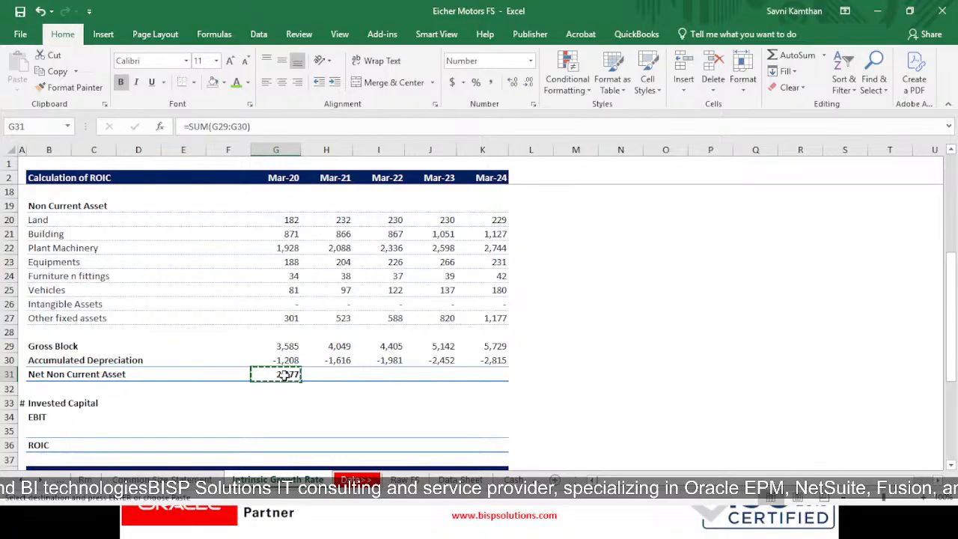
key(shift+Right)
key(shift+Right)
key(shift+Right)
key(shift+Right)
key(Return)
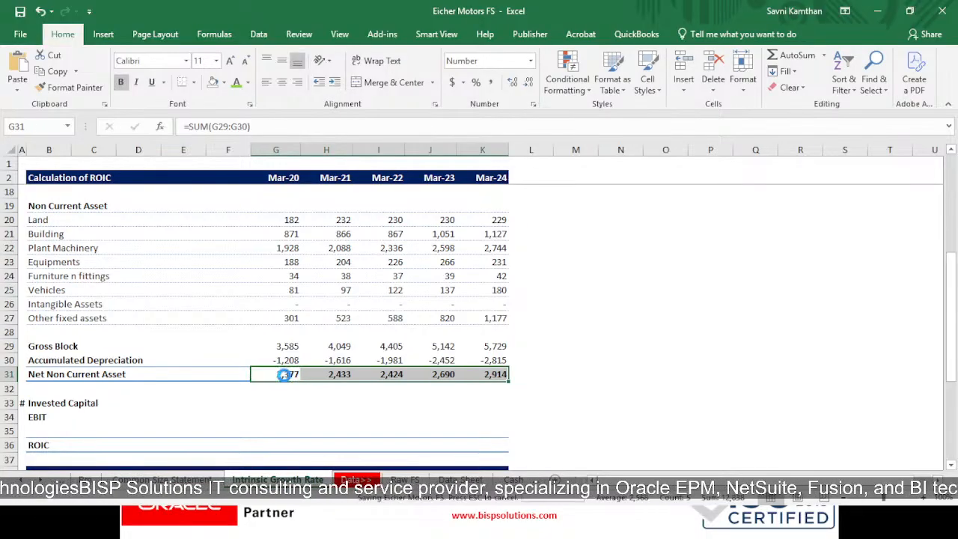
- Calculate the Mar-20 Invested Capital in G33 with the formula =G31+G17, adding Net Non Current Asset and Net Working Capital
scroll(329, 378, down, 4)
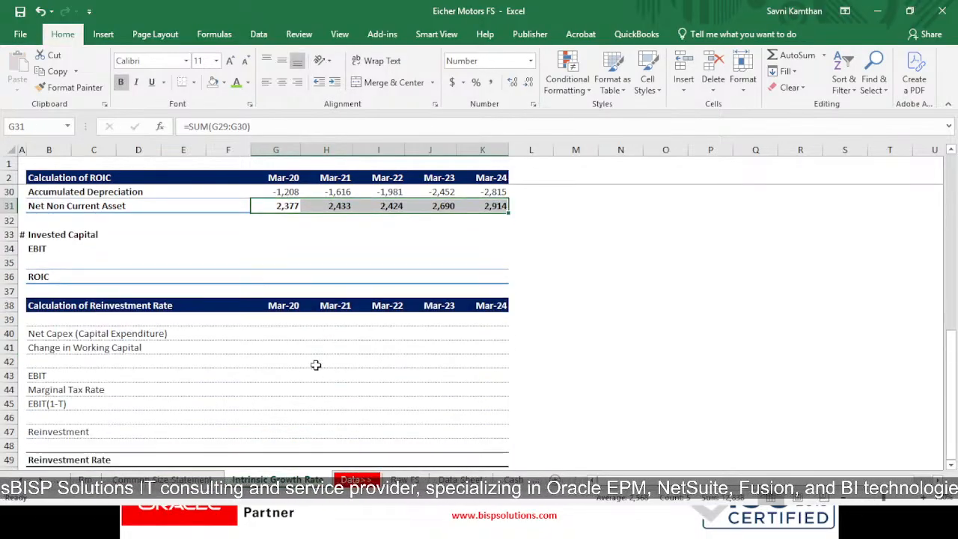
scroll(300, 314, down, 1)
click(271, 192)
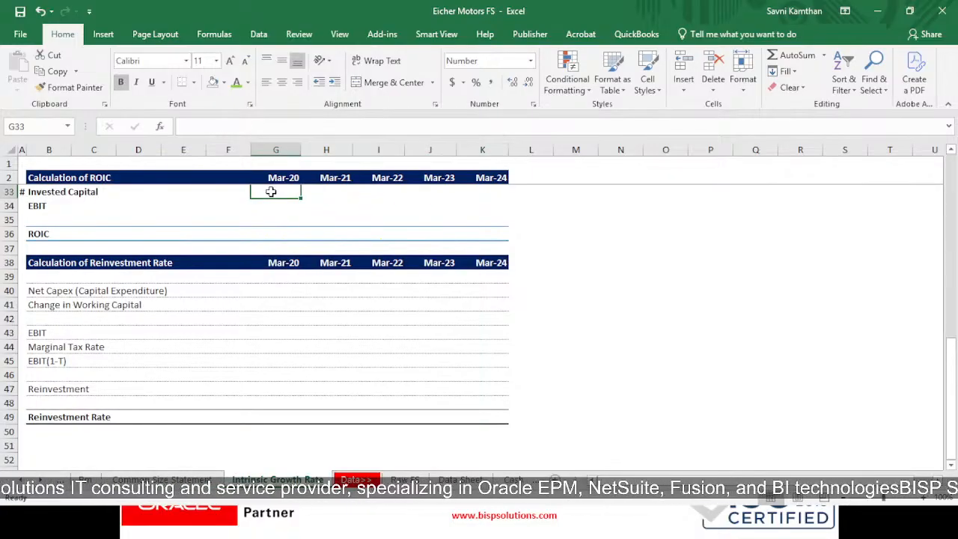
text(=)
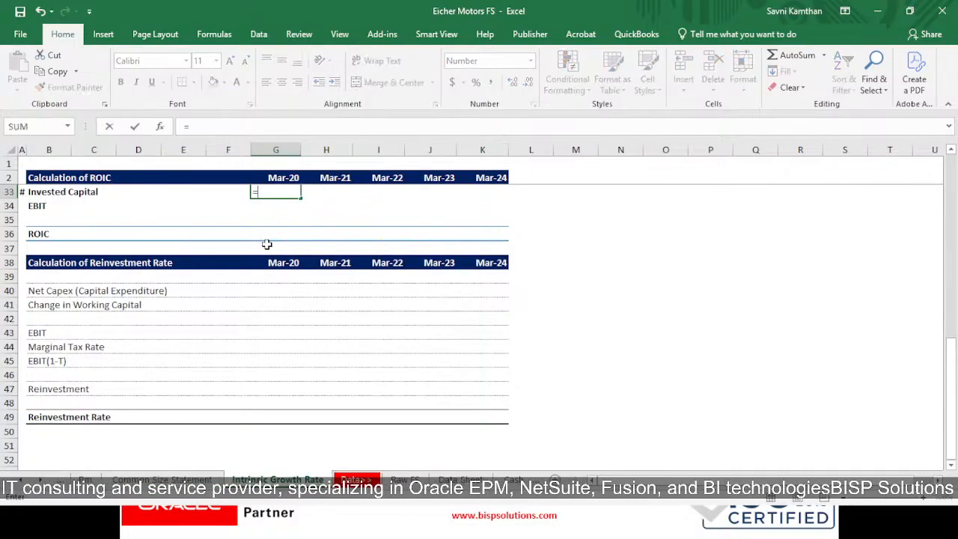
scroll(256, 245, up, 2)
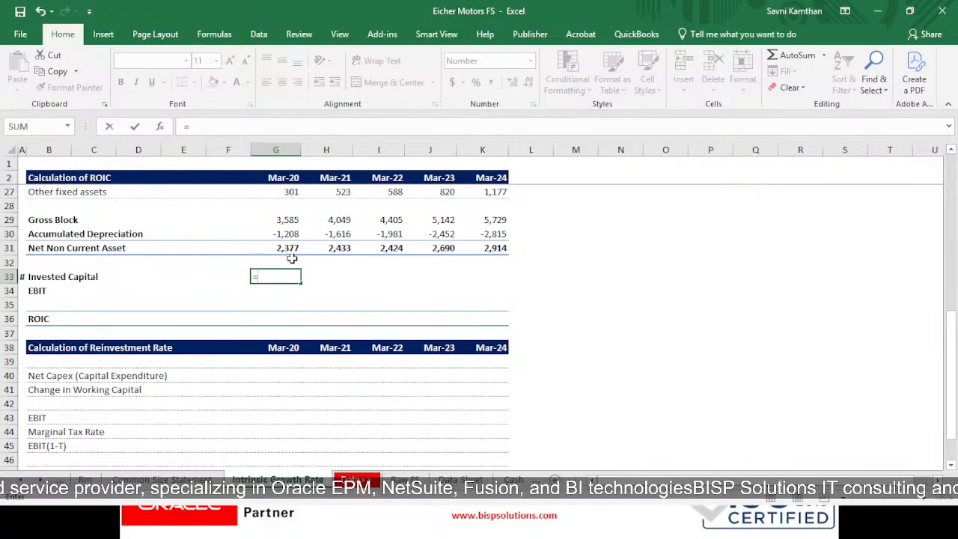
scroll(291, 281, up, 4)
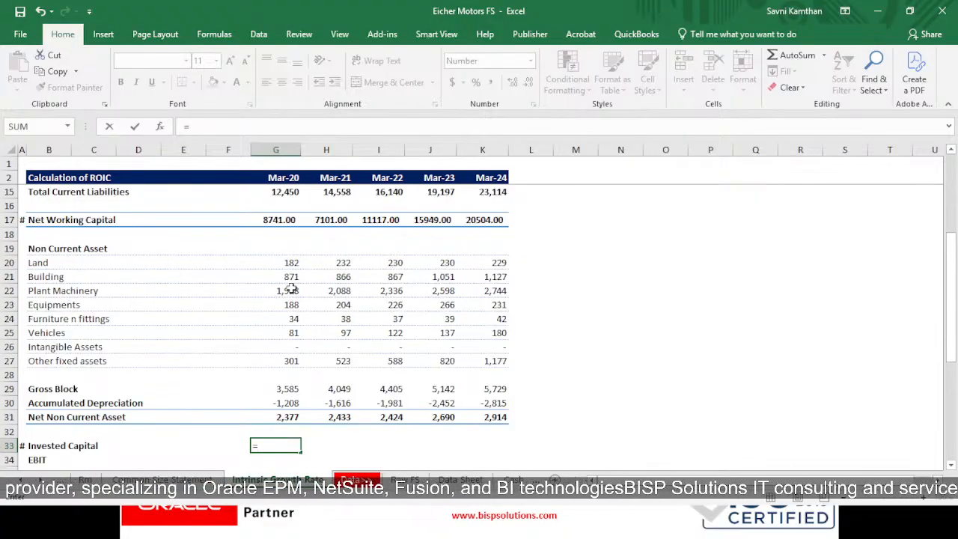
scroll(290, 288, up, 2)
scroll(262, 280, up, 1)
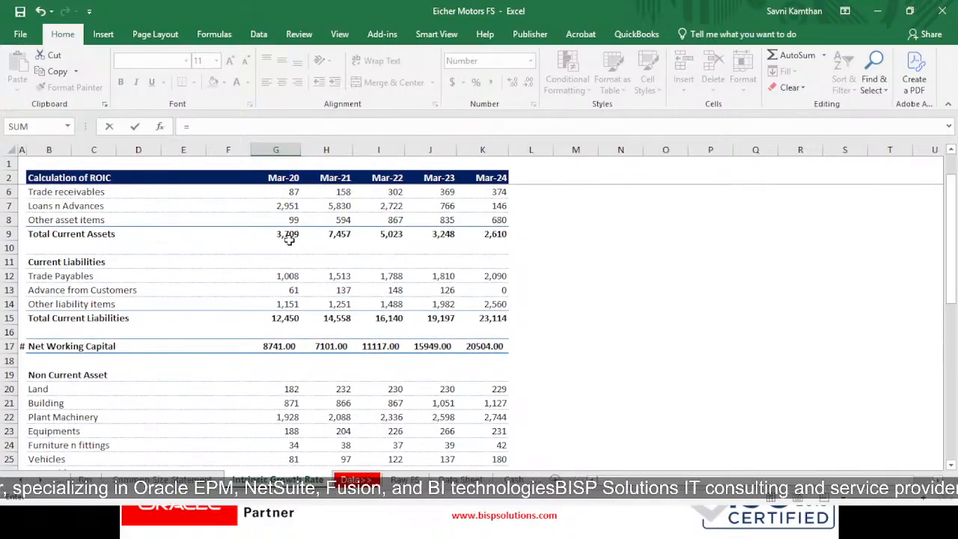
scroll(299, 288, down, 4)
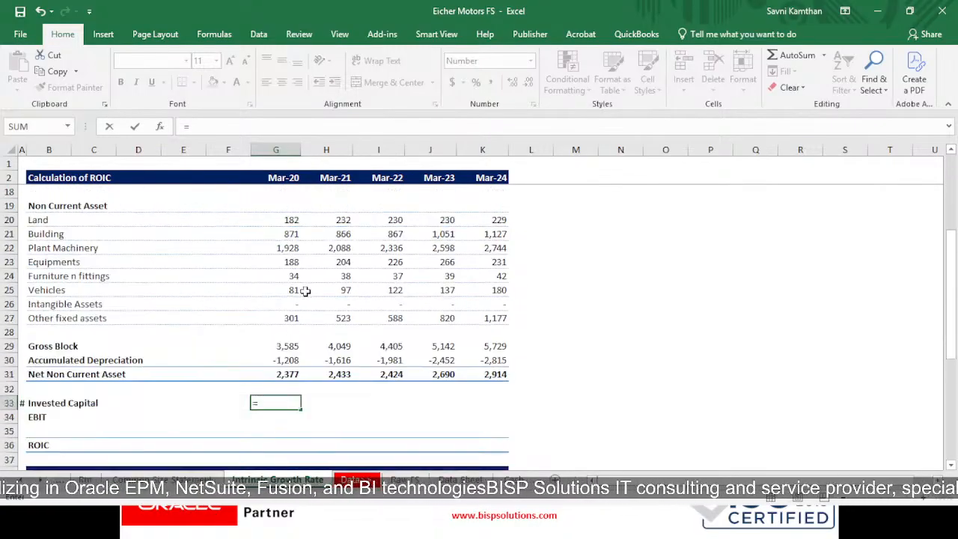
scroll(303, 296, down, 1)
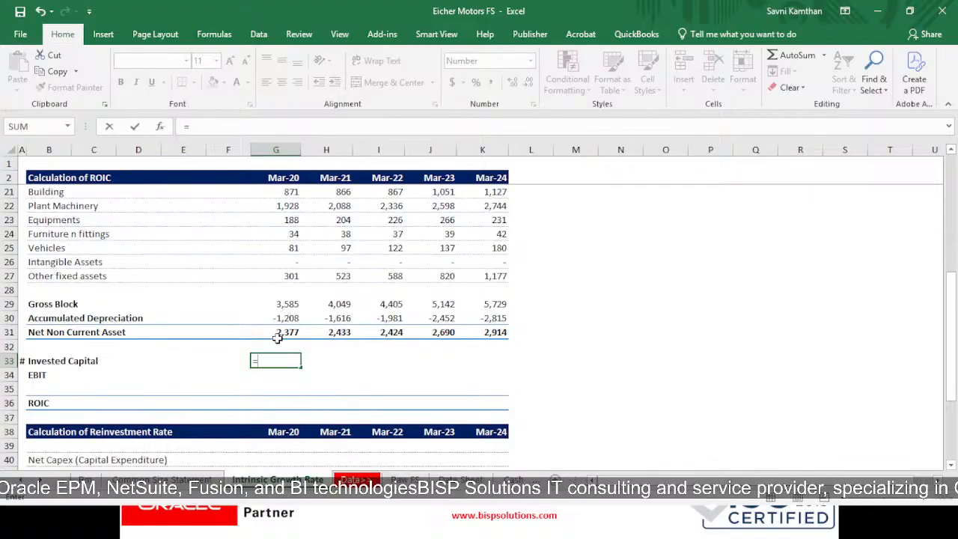
click(277, 333)
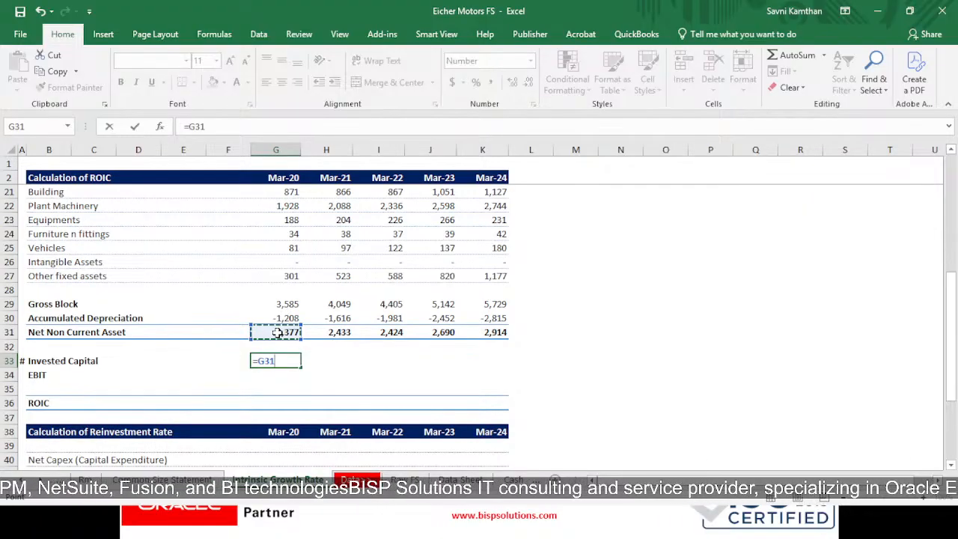
text(+)
scroll(278, 332, up, 4)
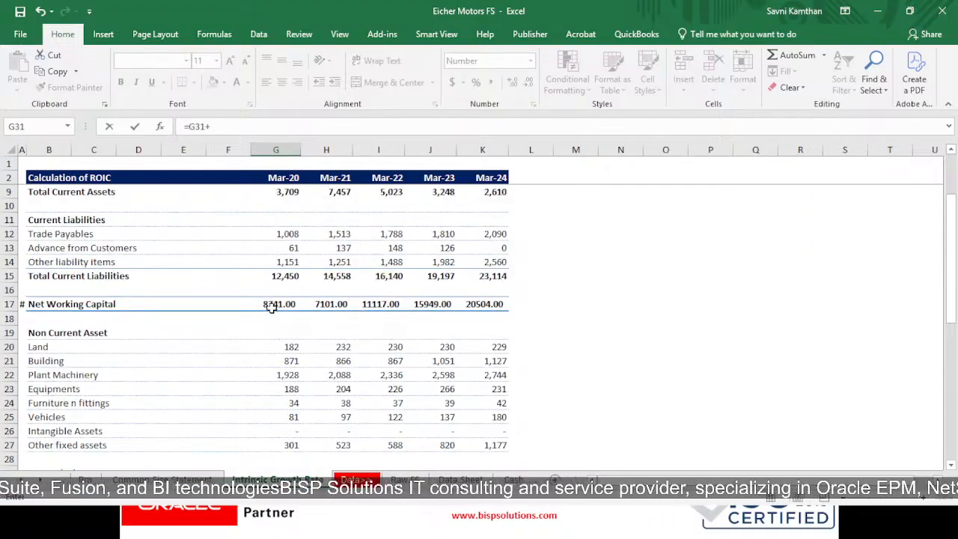
click(272, 307)
key(Return)
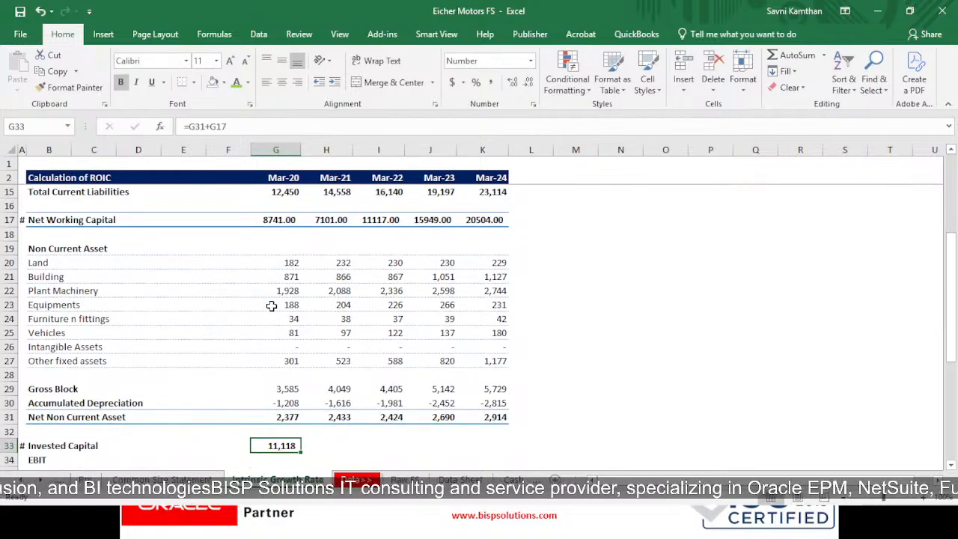
- Copy the Invested Capital formula from G33 across G33:K33 for Mar-20 to Mar-24
key(ctrl+c)
key(shift+Right)
key(shift+Right)
key(shift+Right)
key(shift+Right)
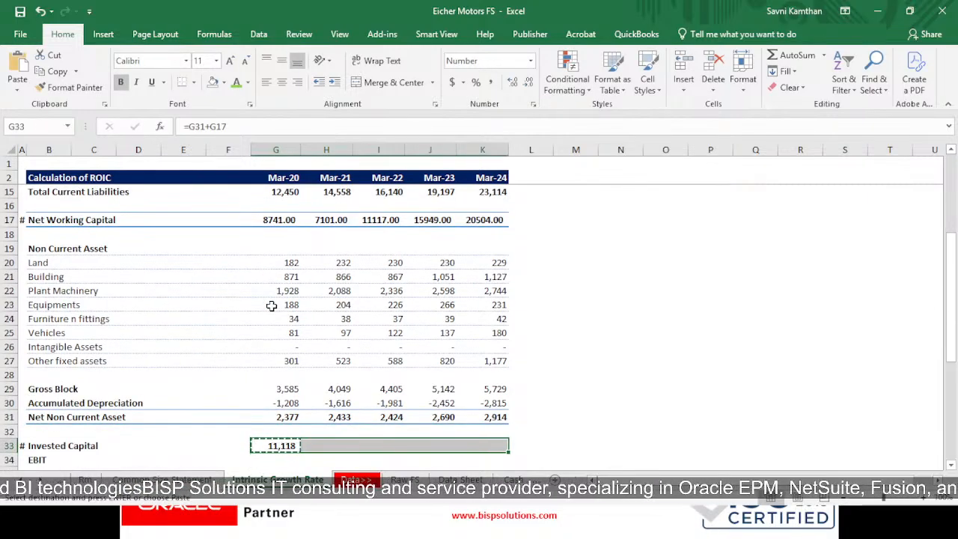
key(ctrl+v)
- Calculate the Mar-20 EBIT in G34 by adding Earnings Before Tax (H27) and Interest (H21) from the Historical FS sheet
key(Down)
key(Down)
key(Down)
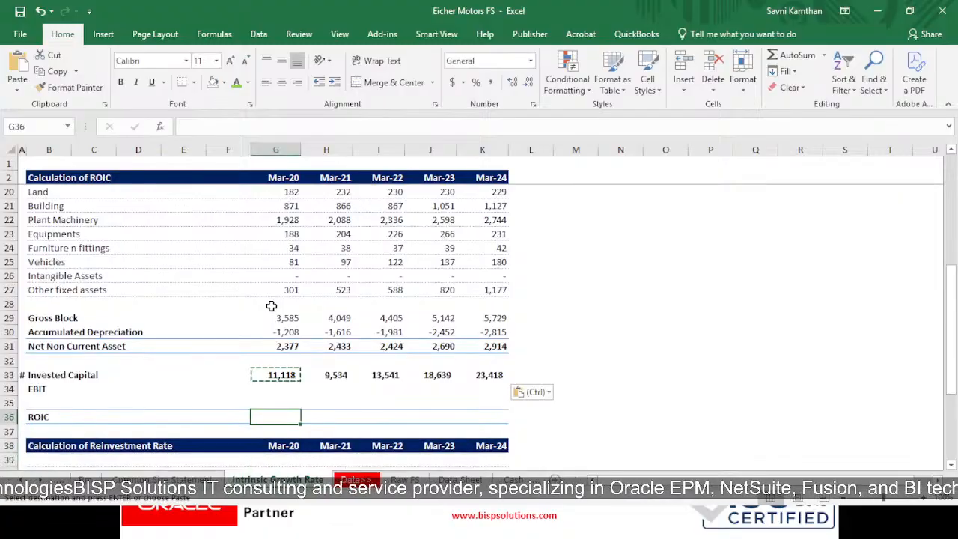
key(Up)
key(Up)
key(Escape)
text(=)
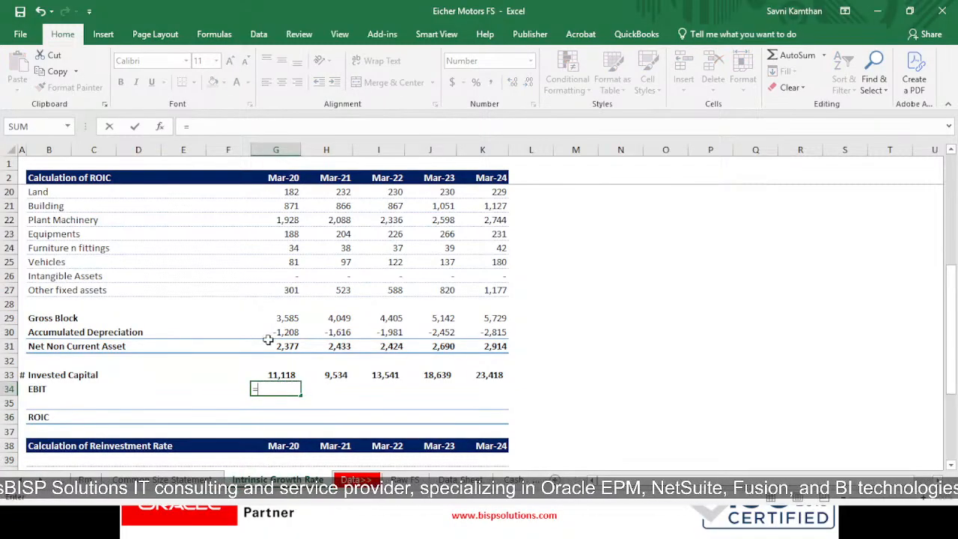
click(38, 479)
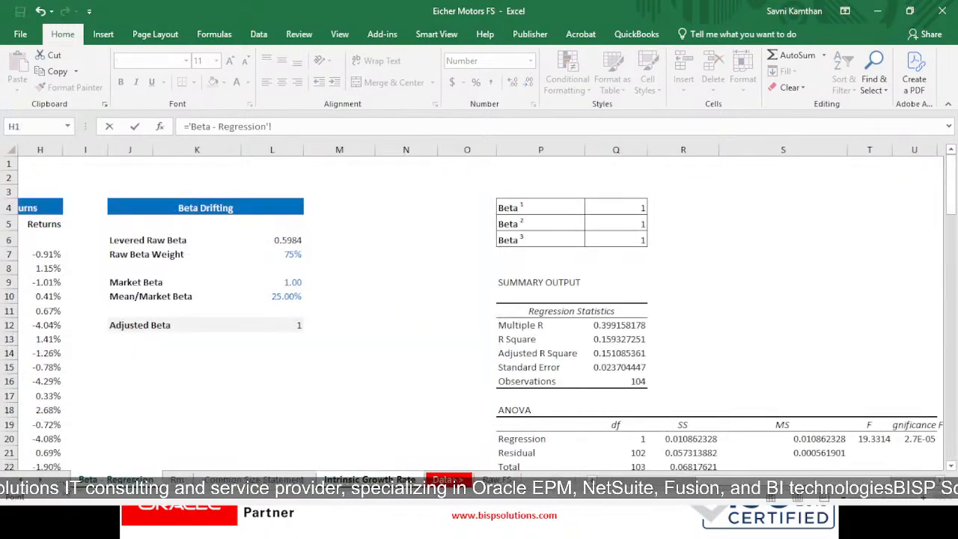
key(ctrl+Page_Up)
key(ctrl+Page_Up)
key(ctrl+Page_Up)
key(ctrl+Page_Up)
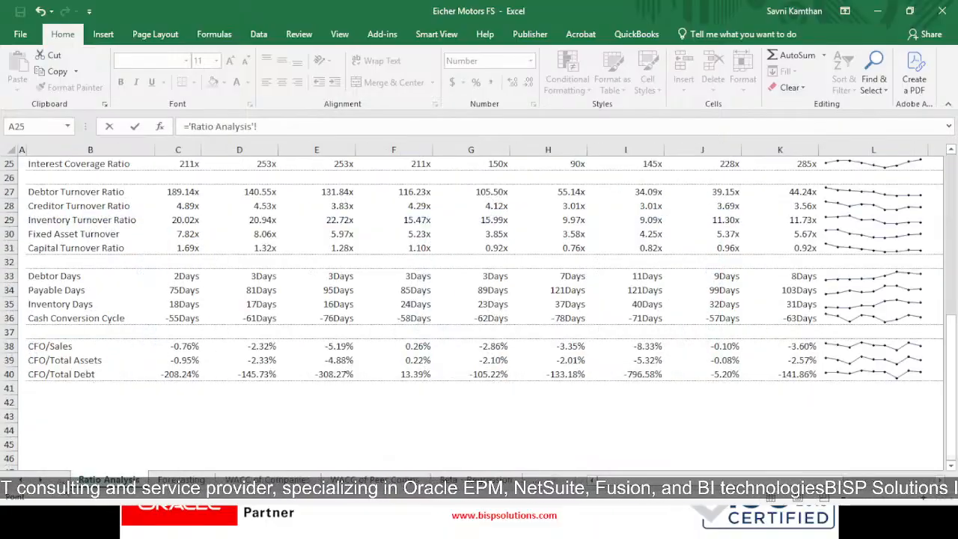
key(ctrl+Page_Up)
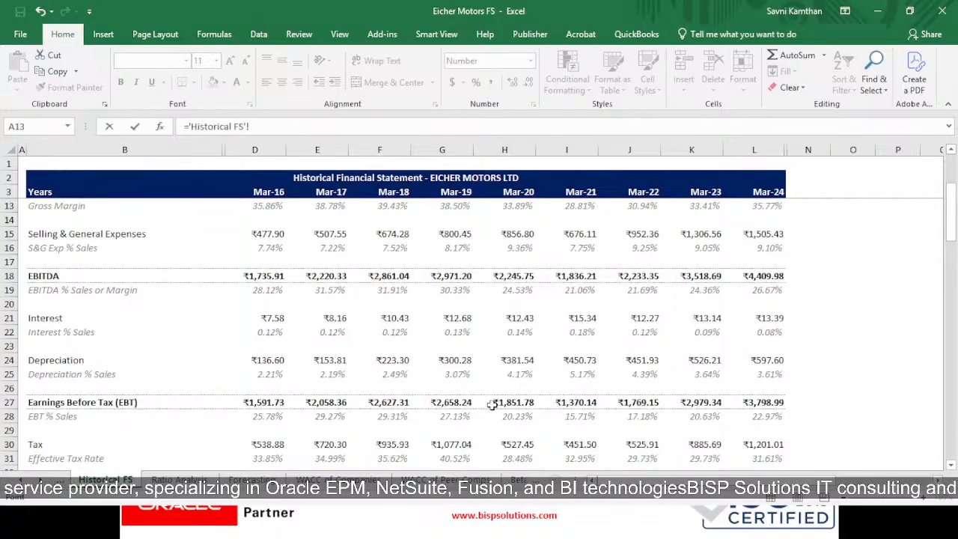
click(538, 401)
click(534, 402)
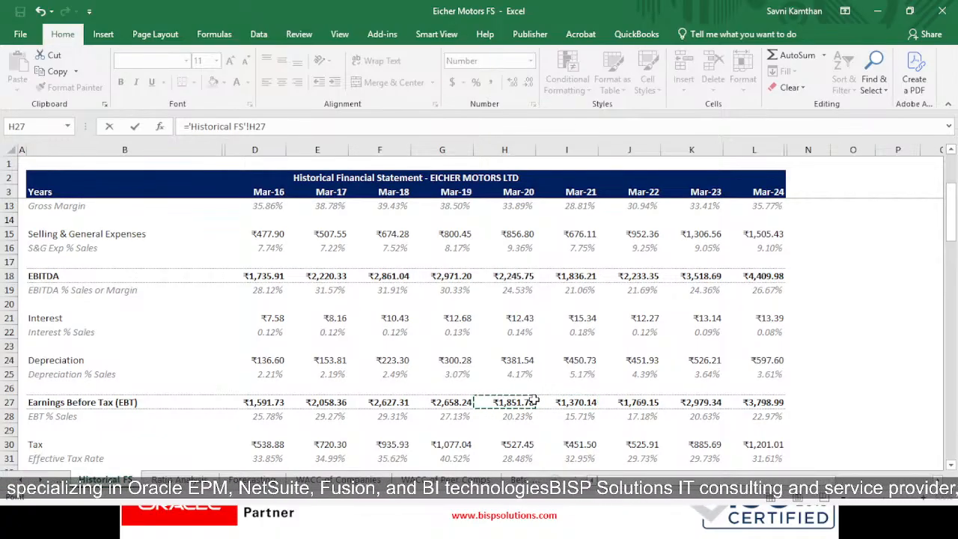
text(+)
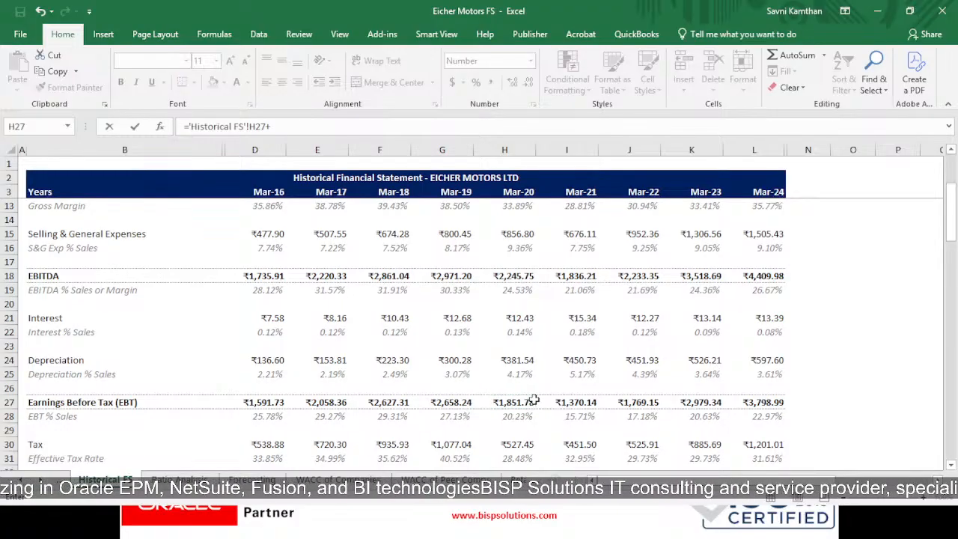
click(519, 319)
key(Return)
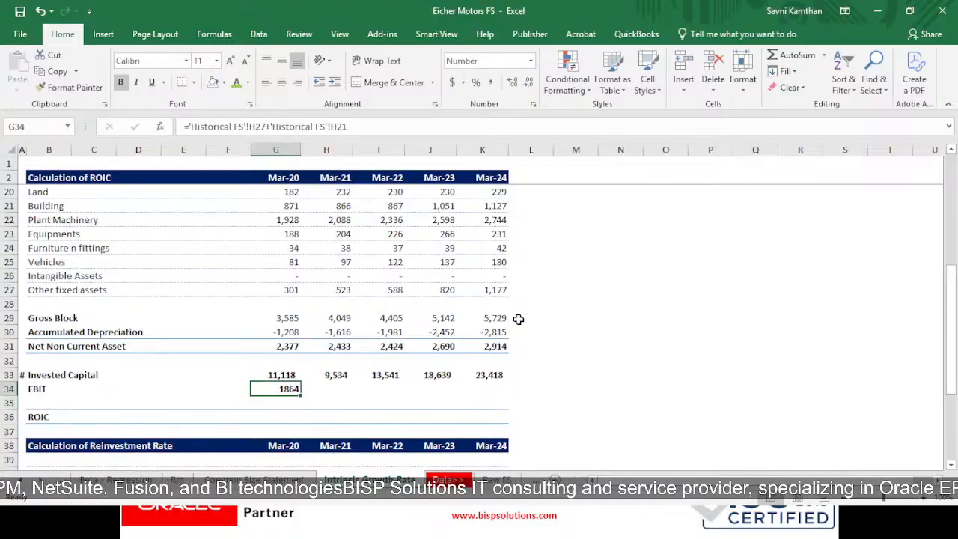
- Copy the EBIT formula from G34 across G34:K34 for Mar-20 to Mar-24
key(ctrl+c)
key(shift+Right)
key(shift+Right)
key(shift+Right)
key(shift+Right)
key(ctrl+v)
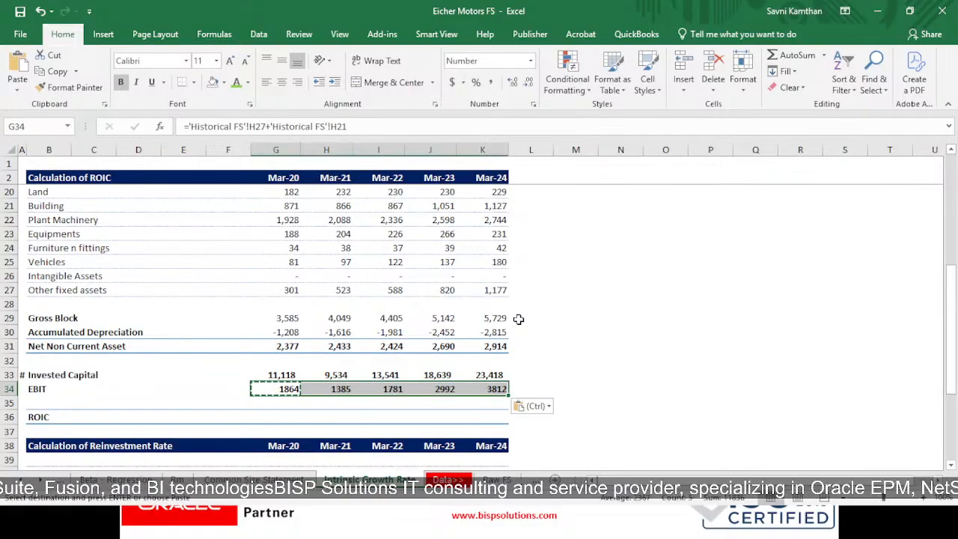
- Calculate the Mar-20 ROIC in G36 with the formula =G34/G33, dividing EBIT by Invested Capital
key(Down)
key(Down)
text(=)
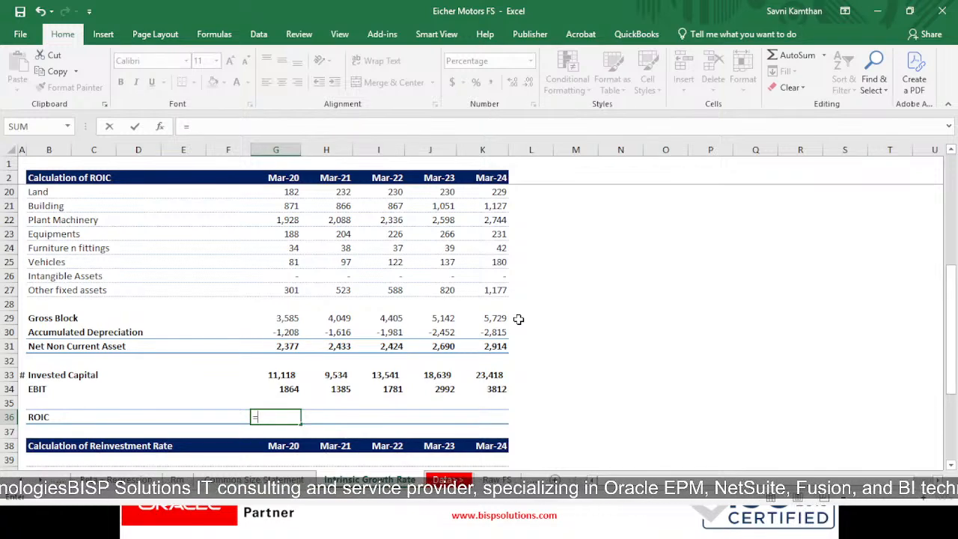
click(295, 388)
text(/)
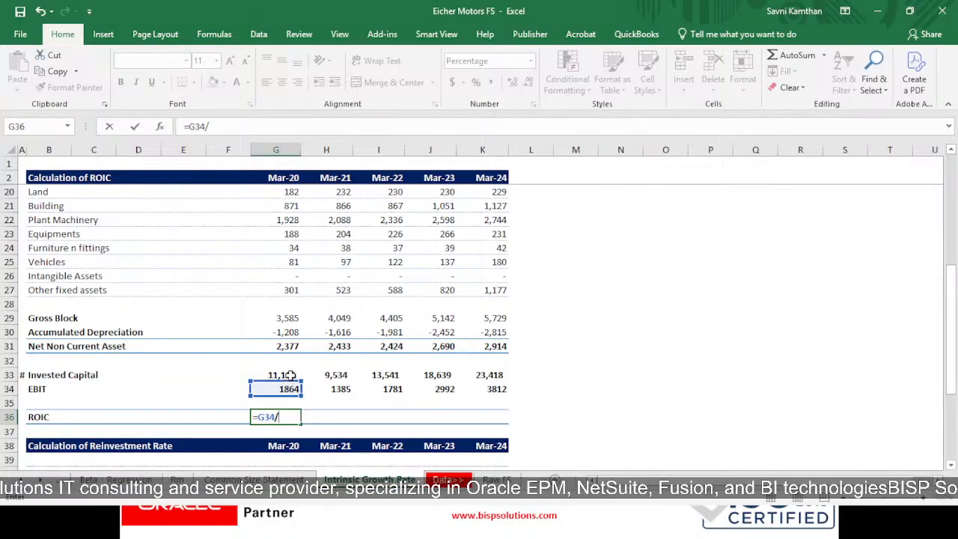
click(290, 375)
key(ctrl+Return)
- Copy the ROIC formula from G36 across G36:K36 for Mar-20 to Mar-24
key(ctrl+c)
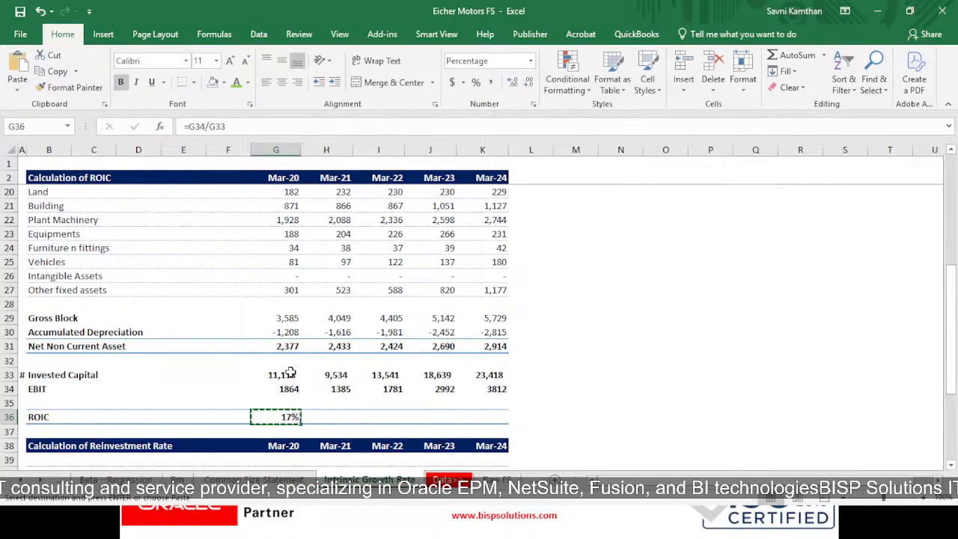
key(shift+Right)
key(shift+Right)
key(shift+Right)
key(shift+Right)
key(Return)
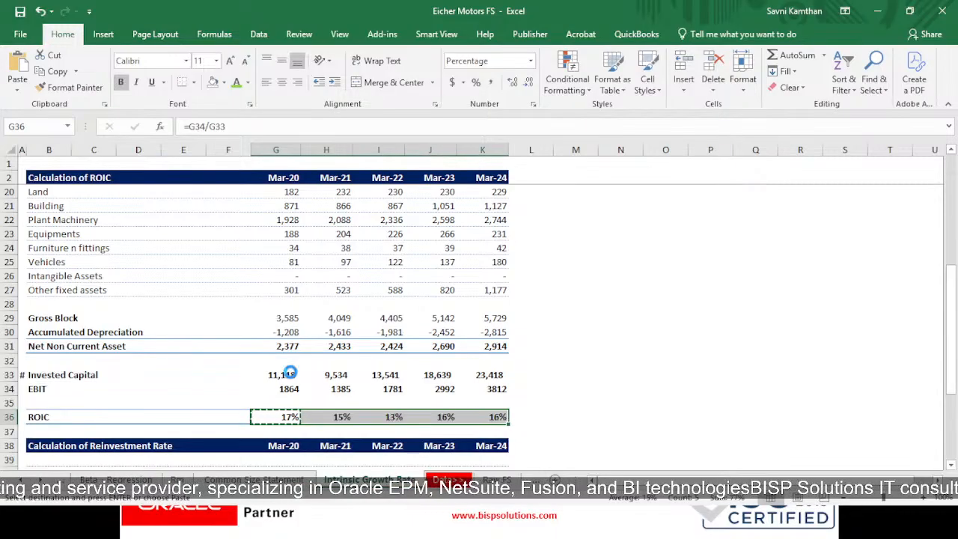
- Try the custom number format #,##0;(#,##0);- on the range G5:K49
scroll(274, 410, down, 2)
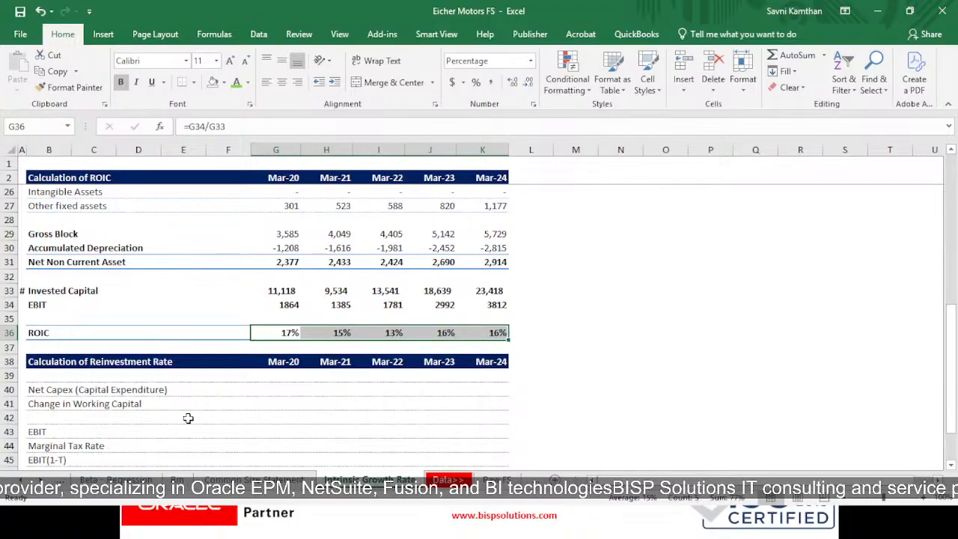
click(270, 417)
scroll(333, 379, down, 2)
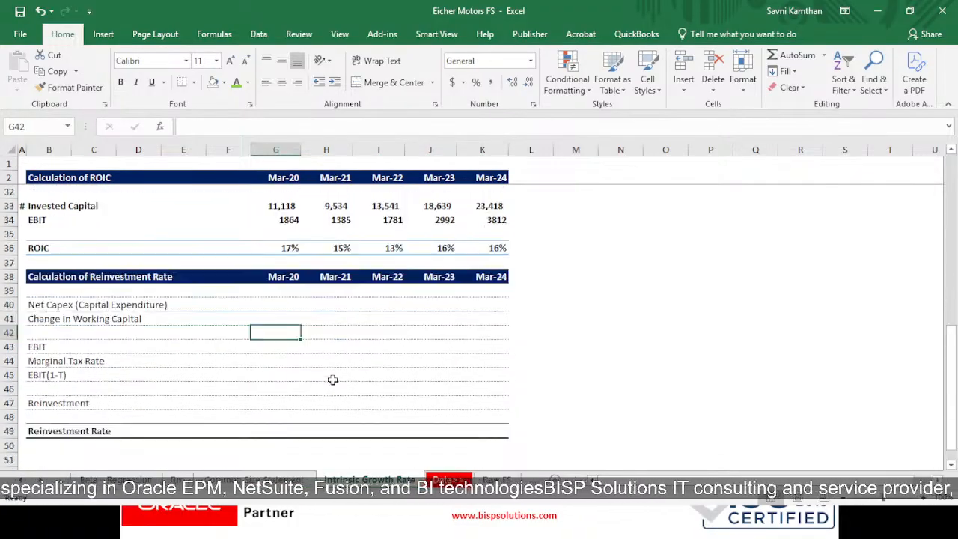
scroll(332, 379, up, 8)
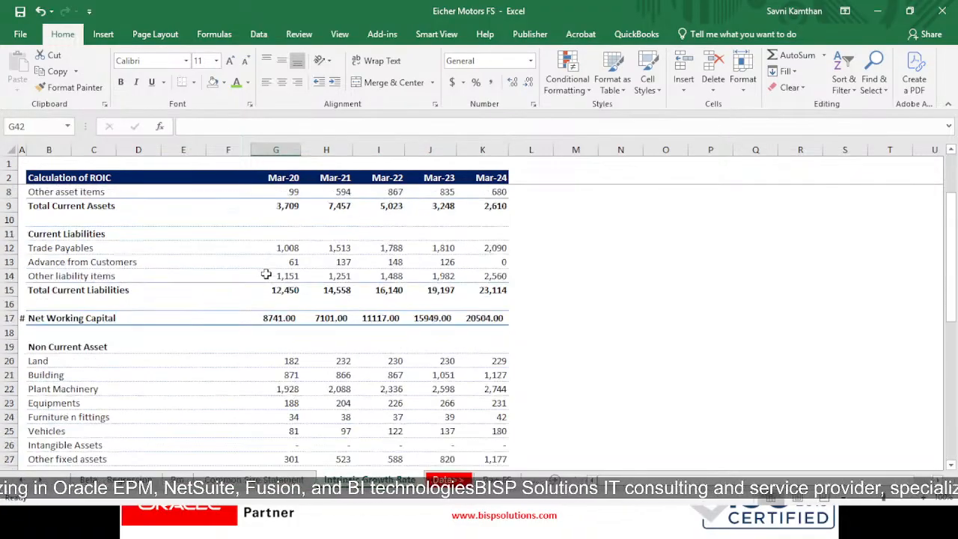
scroll(265, 275, up, 2)
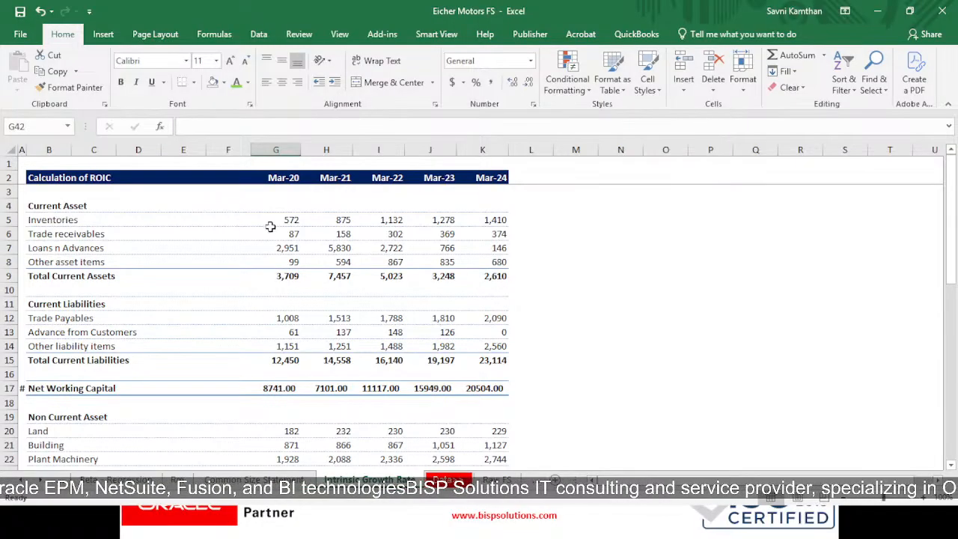
drag(270, 227, 473, 434)
key(ctrl+1)
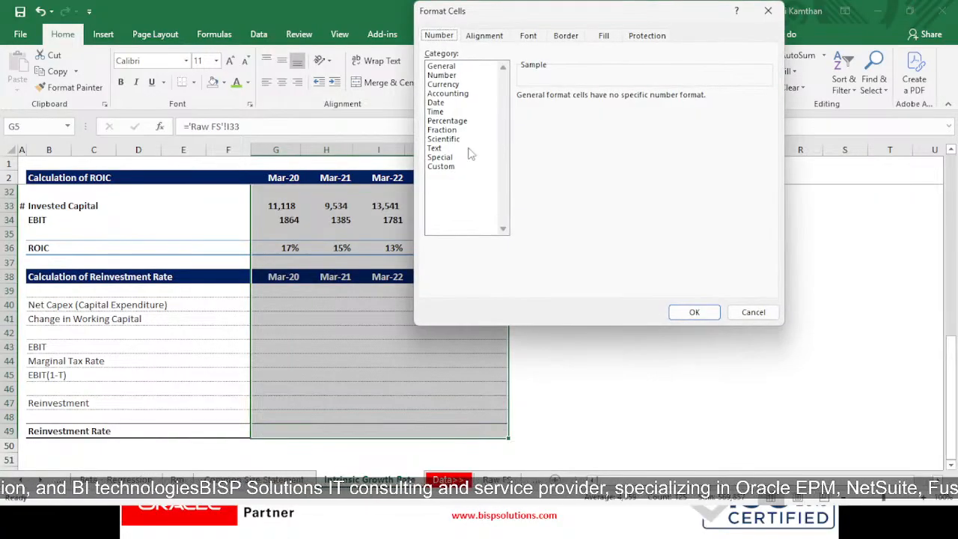
click(442, 76)
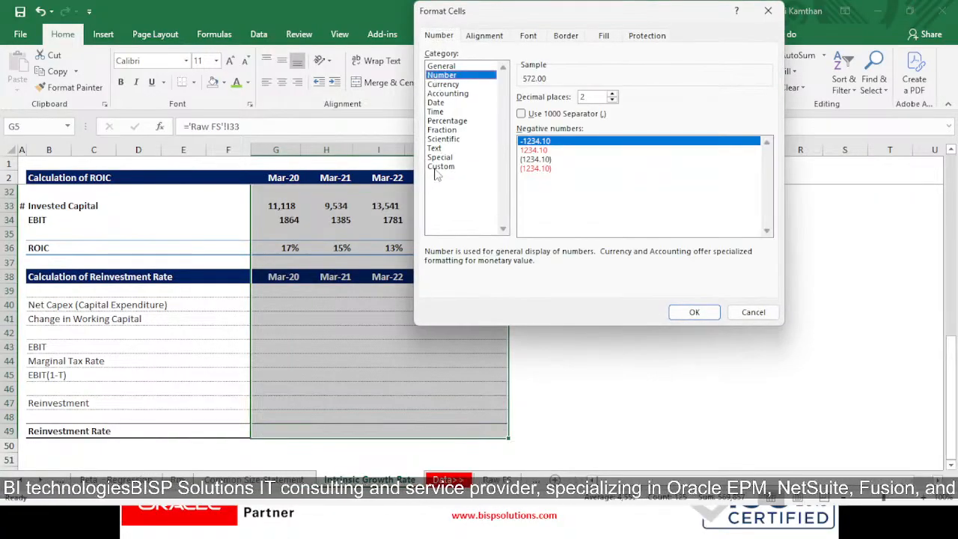
click(536, 158)
click(464, 166)
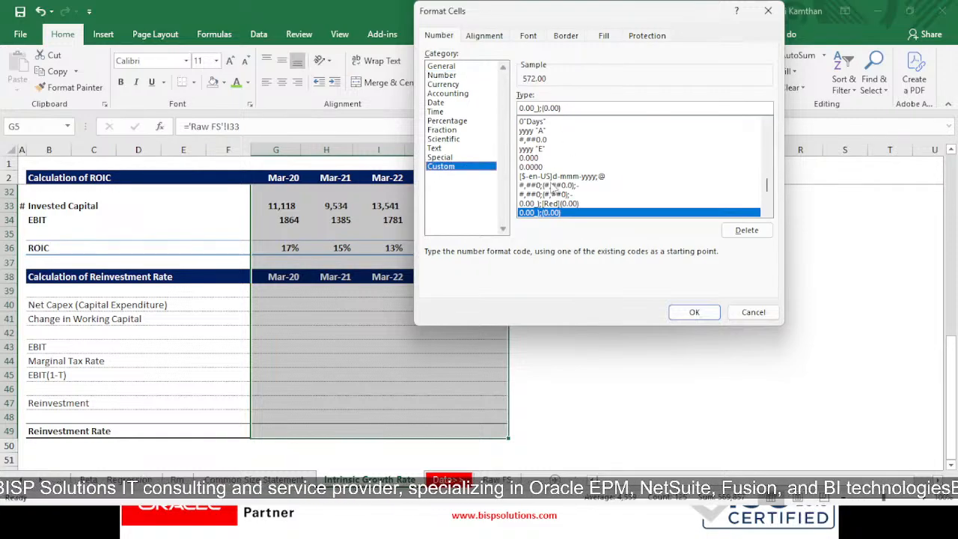
drag(768, 187, 752, 137)
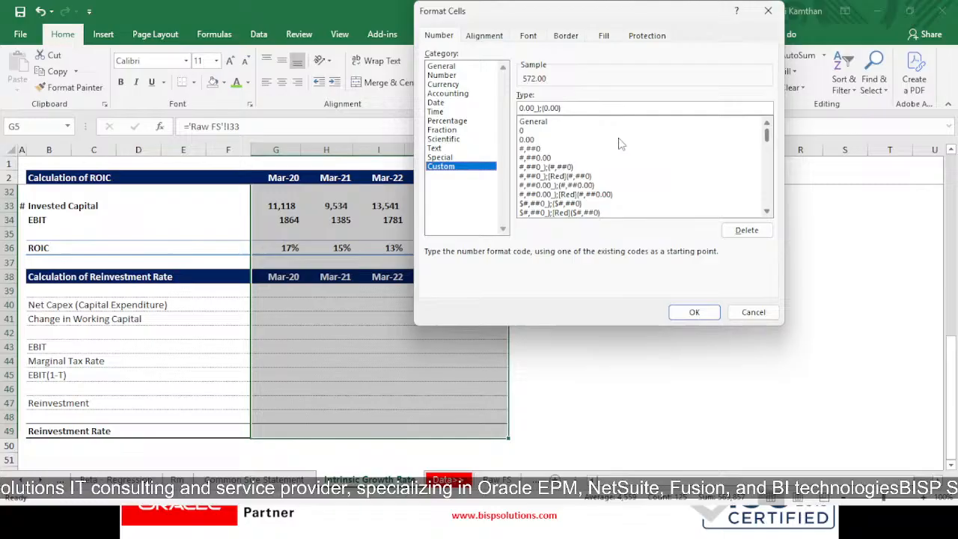
click(567, 168)
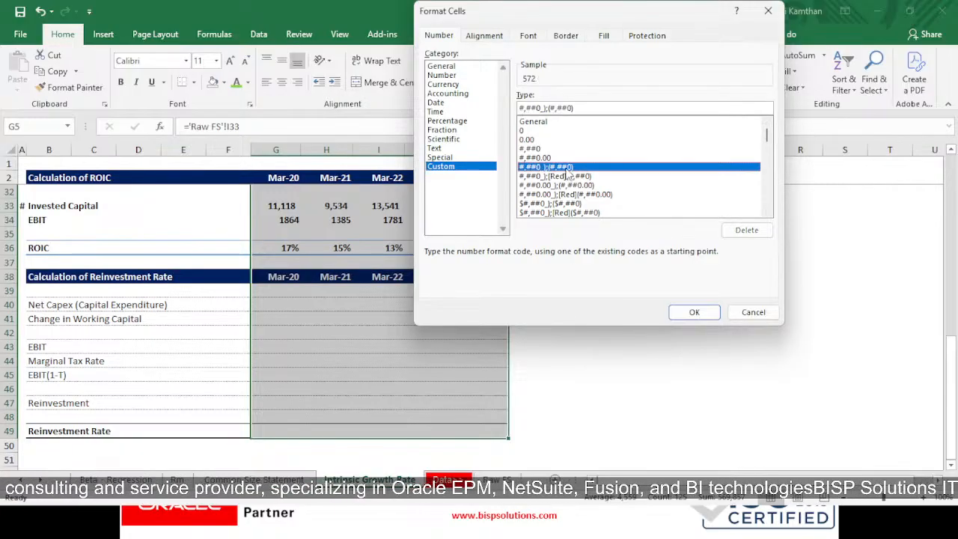
click(553, 158)
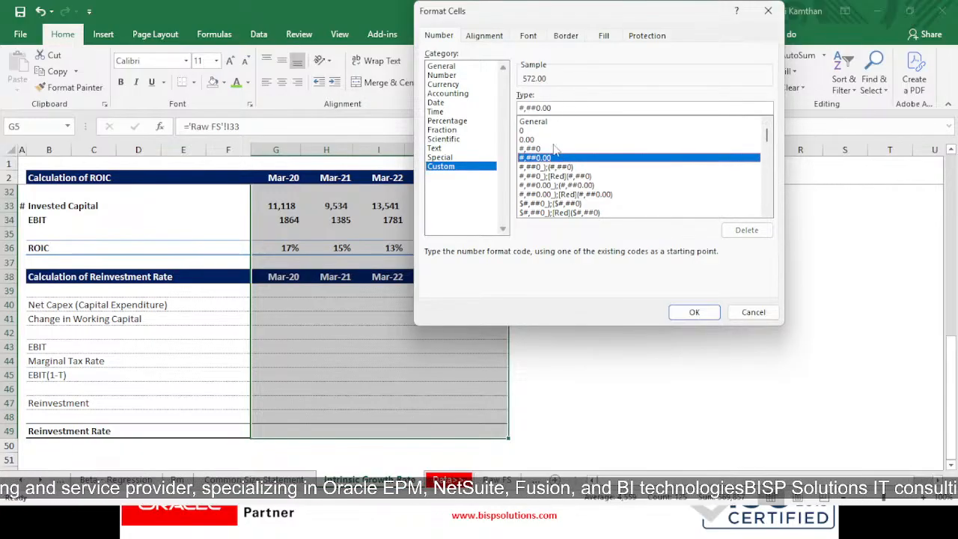
click(552, 148)
double_click(549, 108)
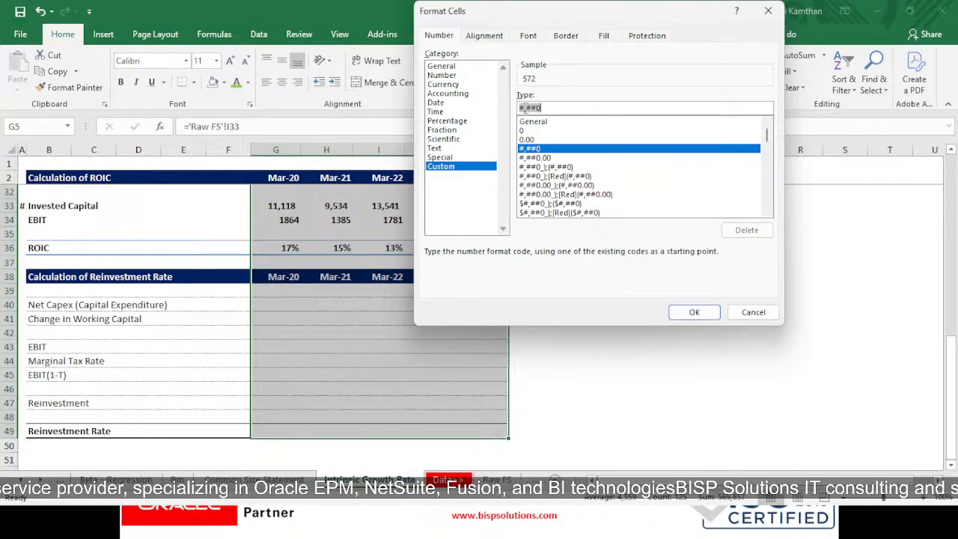
key(End)
text(;)
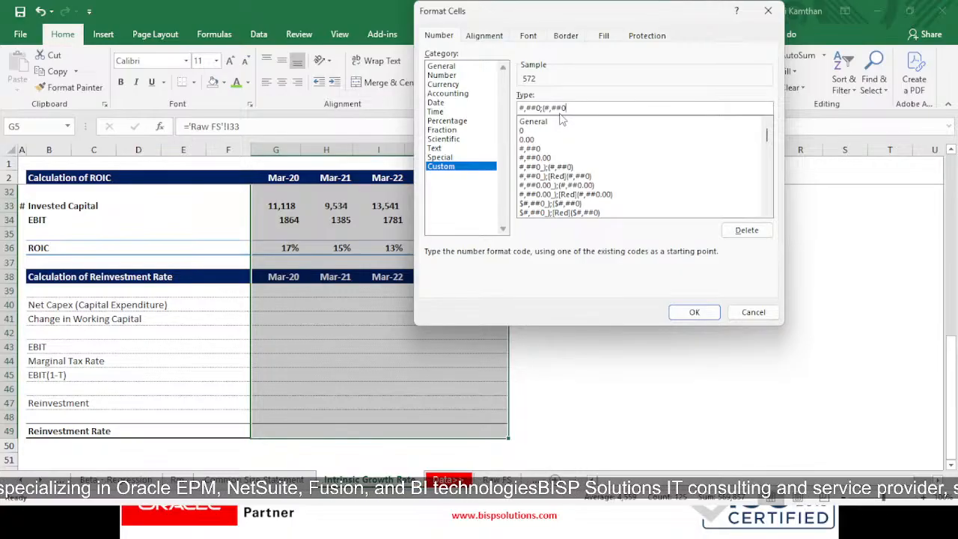
text())
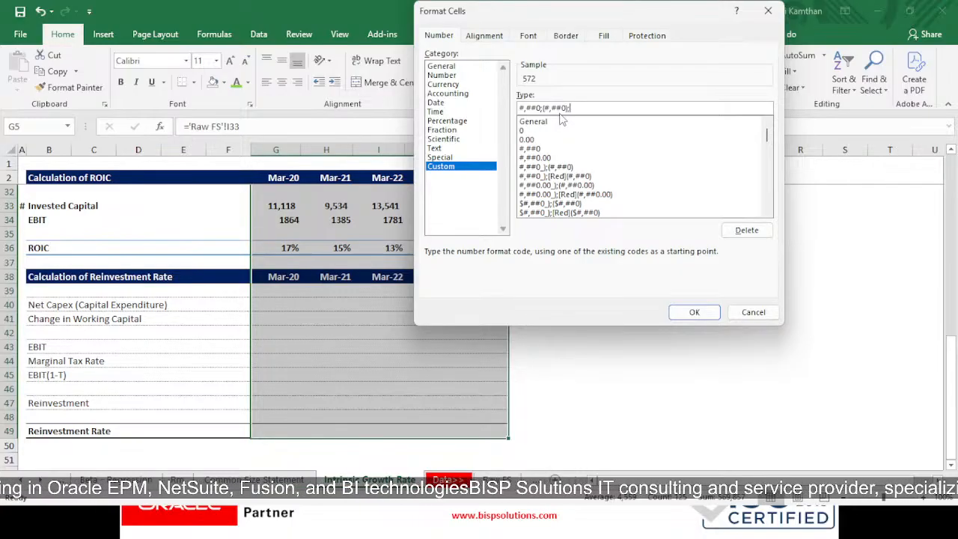
text(;-)
key(Return)
scroll(602, 303, up, 2)
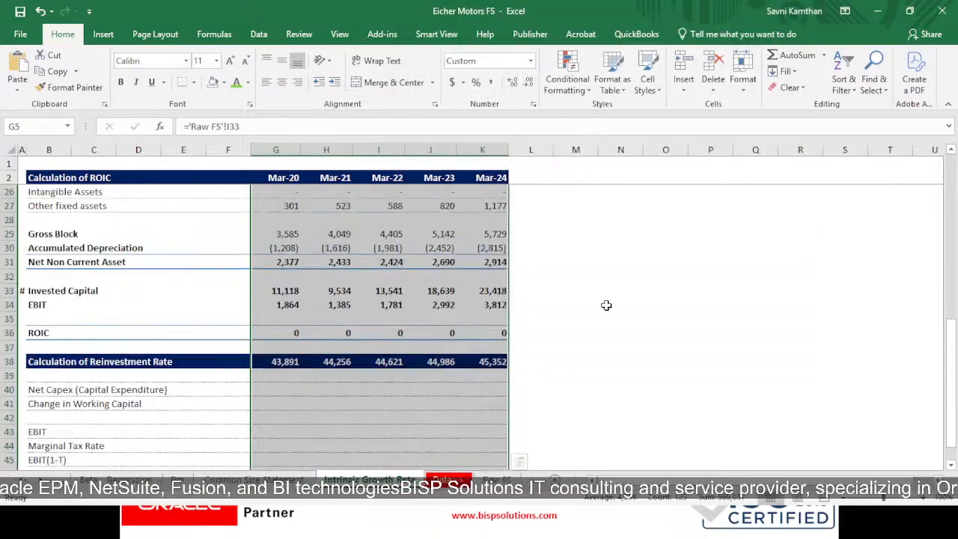
- Examine the Mar-20 ROIC formula in G36 and the cells it refers to
click(601, 305)
scroll(562, 377, up, 2)
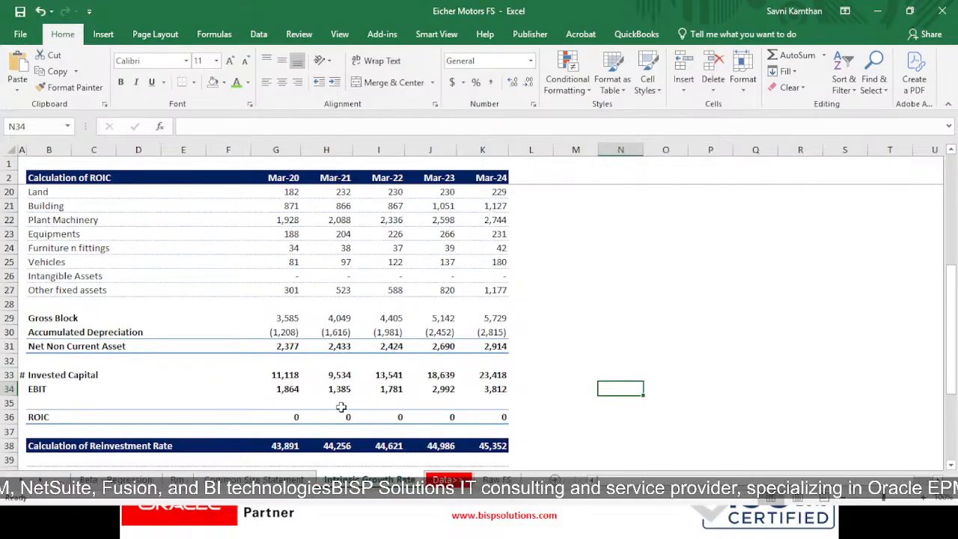
click(288, 417)
double_click(290, 417)
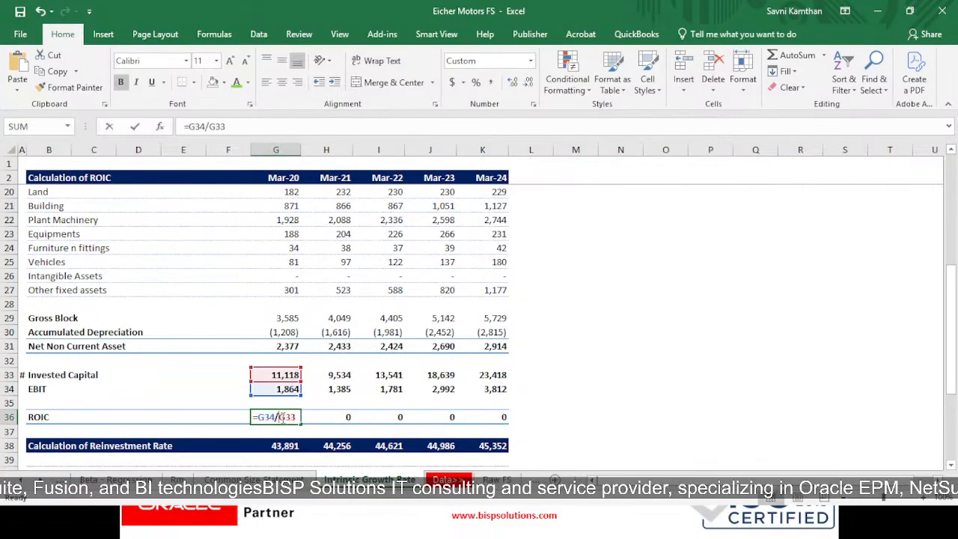
key(Escape)
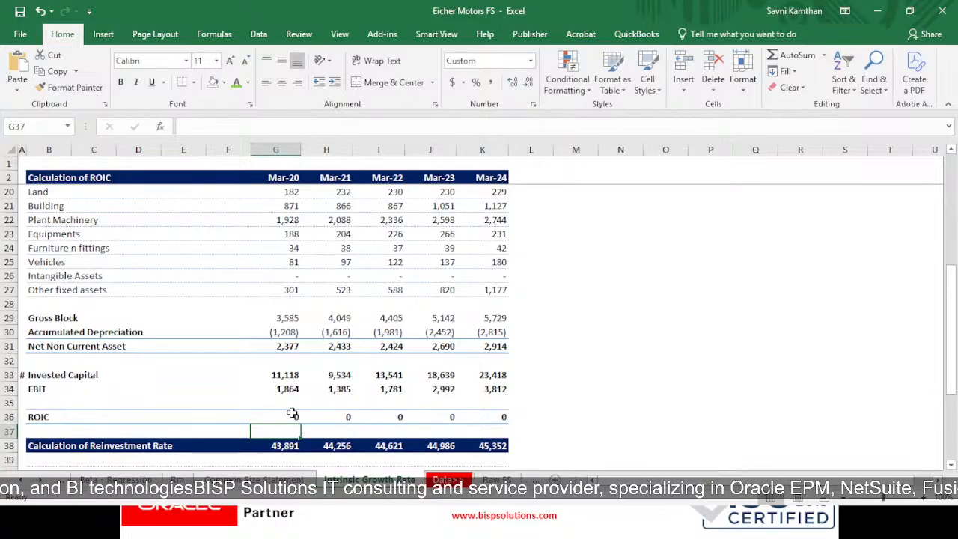
- Try the custom number format 0 on the ROIC values in G36:K36
drag(292, 418, 504, 420)
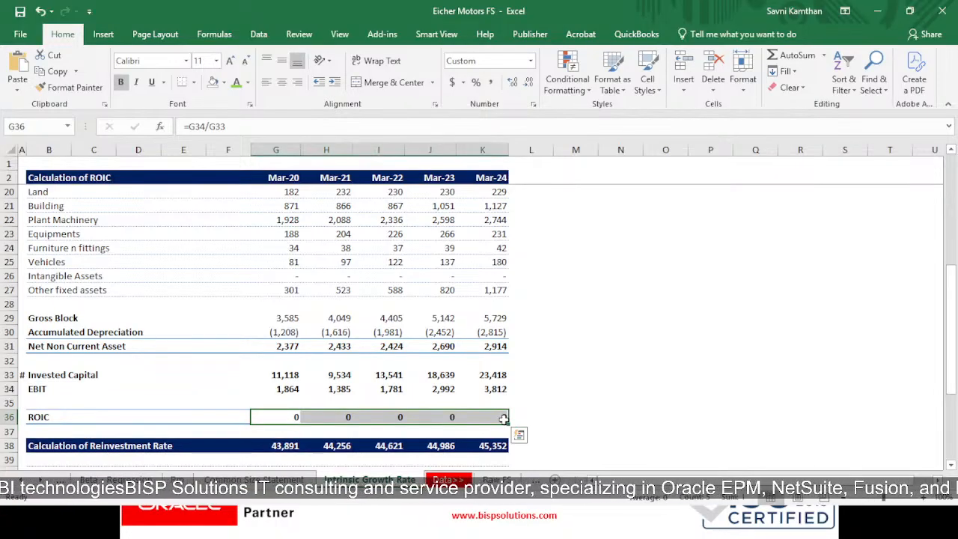
key(ctrl+1)
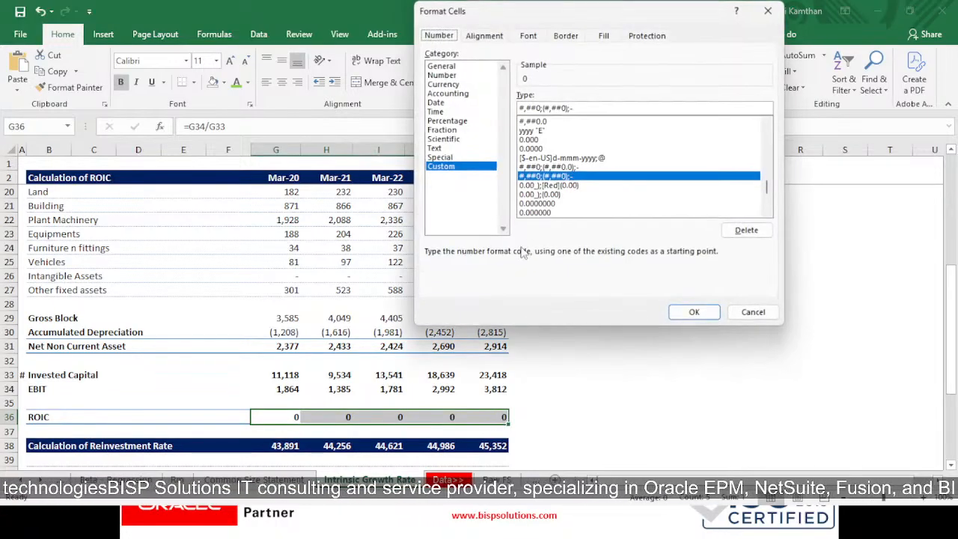
scroll(556, 159, up, 5)
scroll(556, 158, up, 5)
click(547, 131)
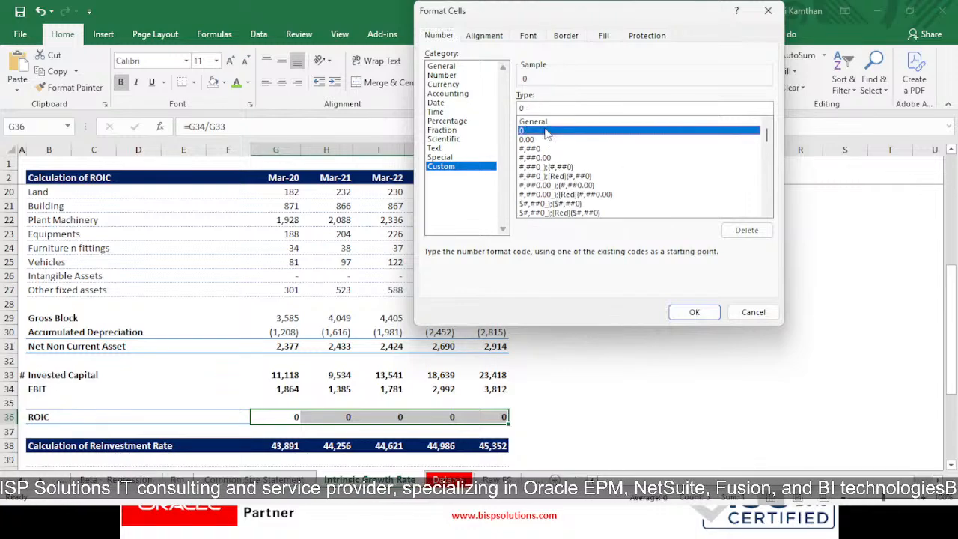
click(694, 312)
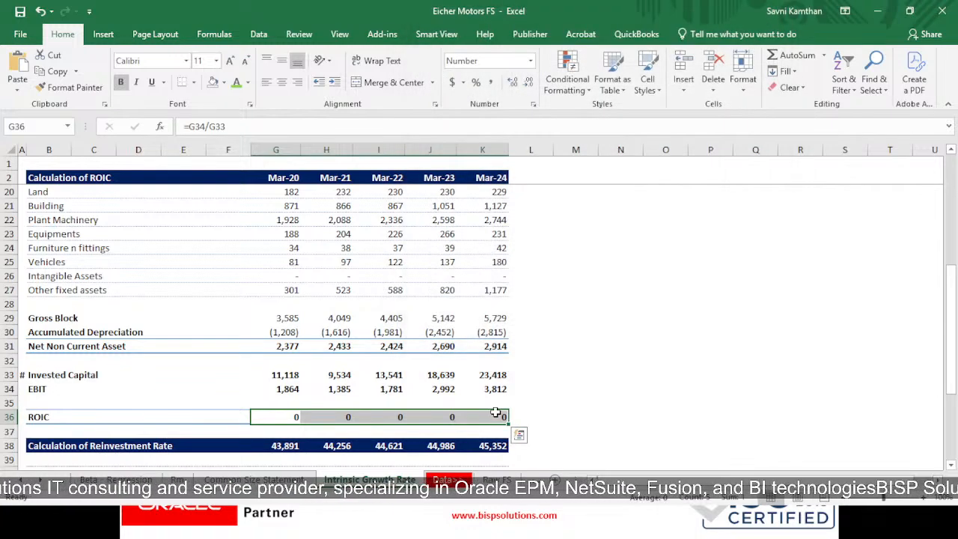
- Try deleting the entire ROIC row 36 from the sheet, and undo the deletion
click(494, 414)
drag(284, 415, 494, 419)
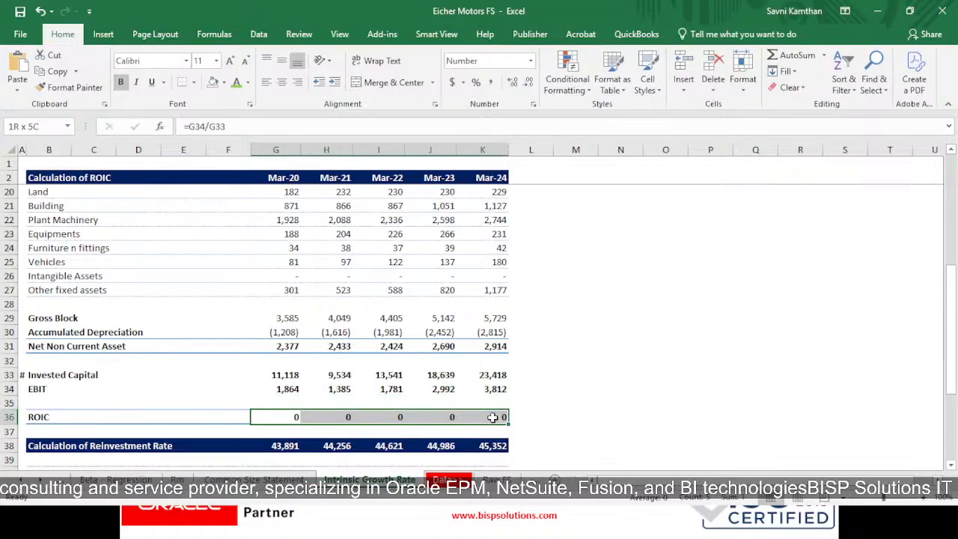
right_click(493, 420)
click(530, 235)
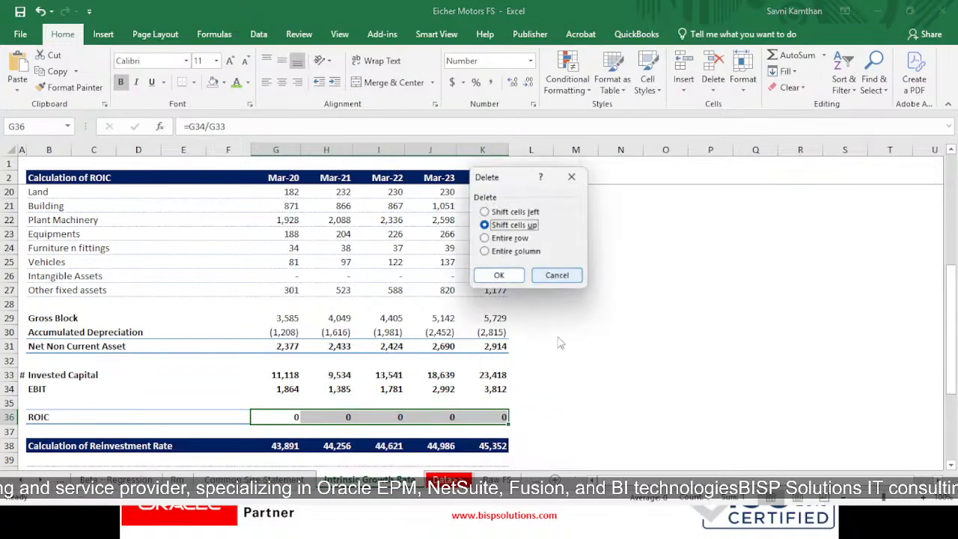
click(488, 213)
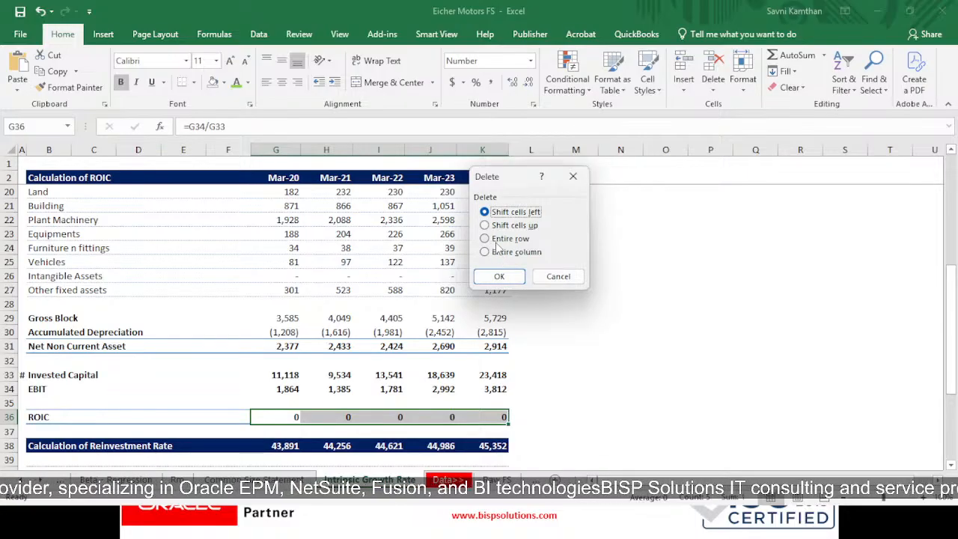
click(496, 240)
click(499, 277)
click(575, 445)
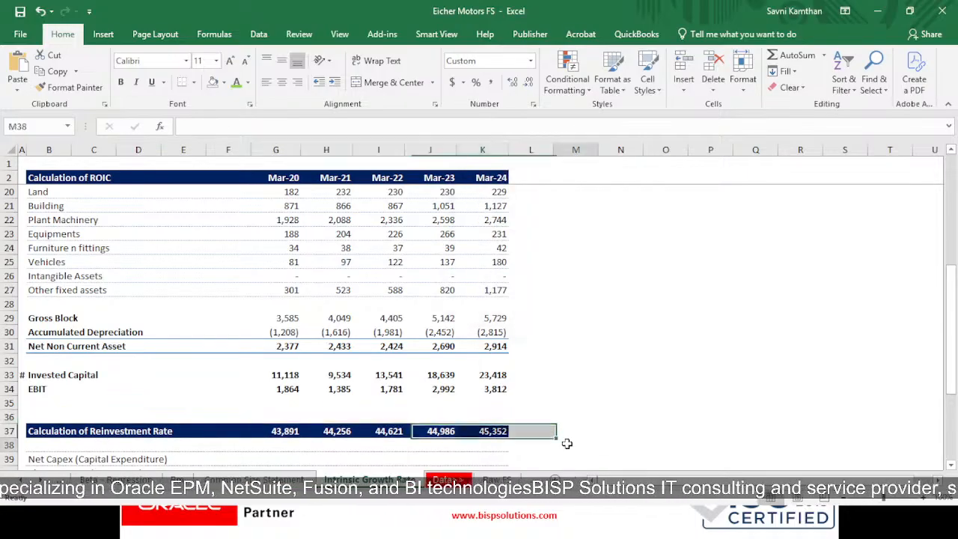
key(ctrl+z)
- Undo the number format changes made to the ROIC row and to G5:K49
click(283, 418)
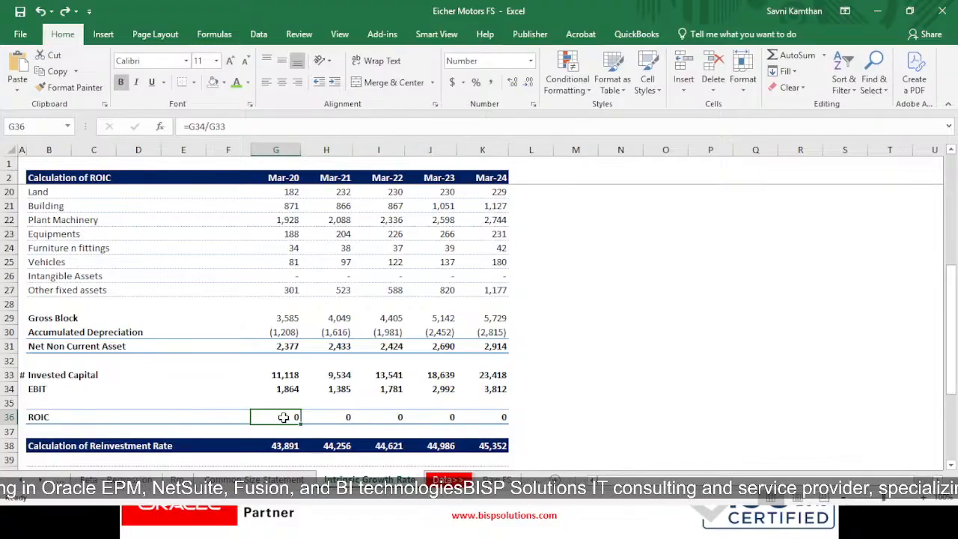
key(ctrl+shift+Right)
click(300, 422)
key(ctrl+z)
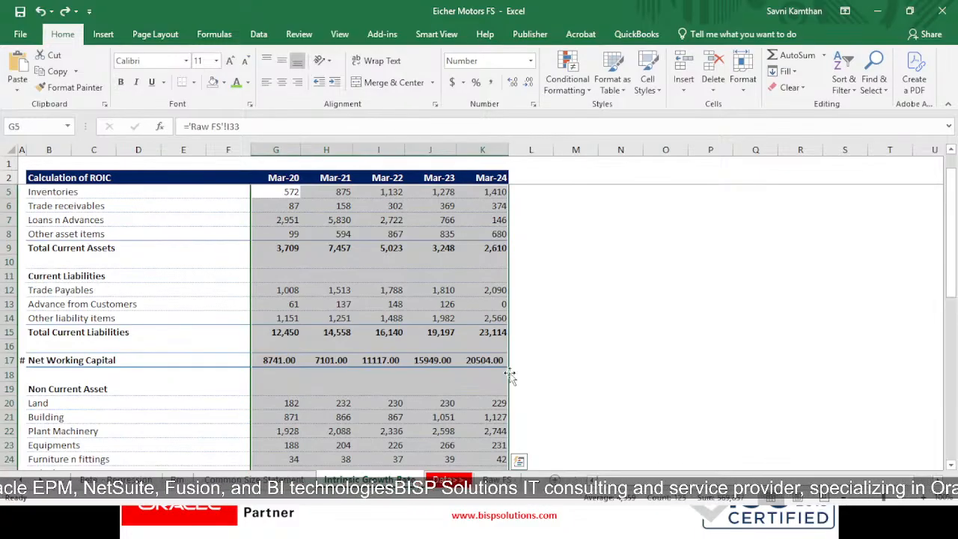
scroll(517, 378, down, 8)
click(577, 350)
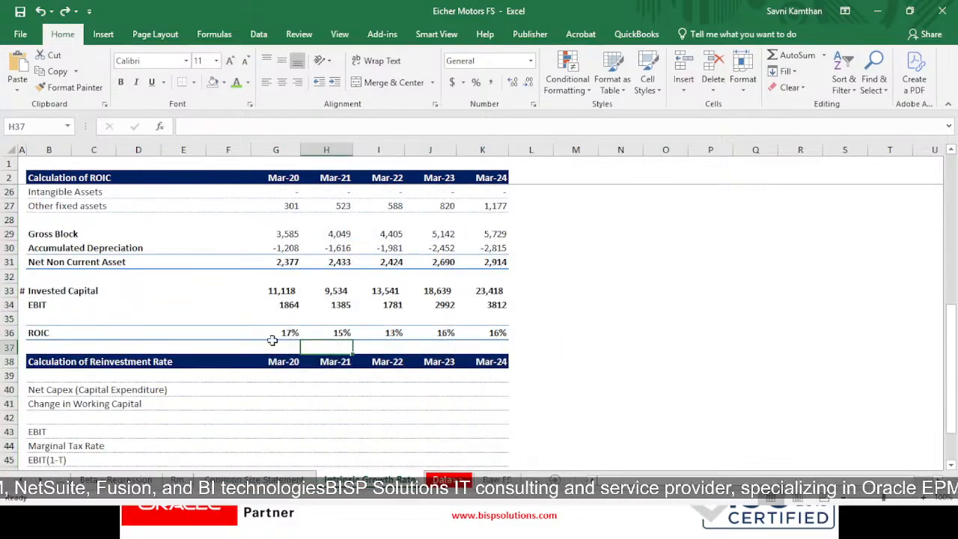
- Apply the custom number format #,##0;(#,##0);- to G5:K34, from Inventories down to EBIT
drag(276, 292, 498, 292)
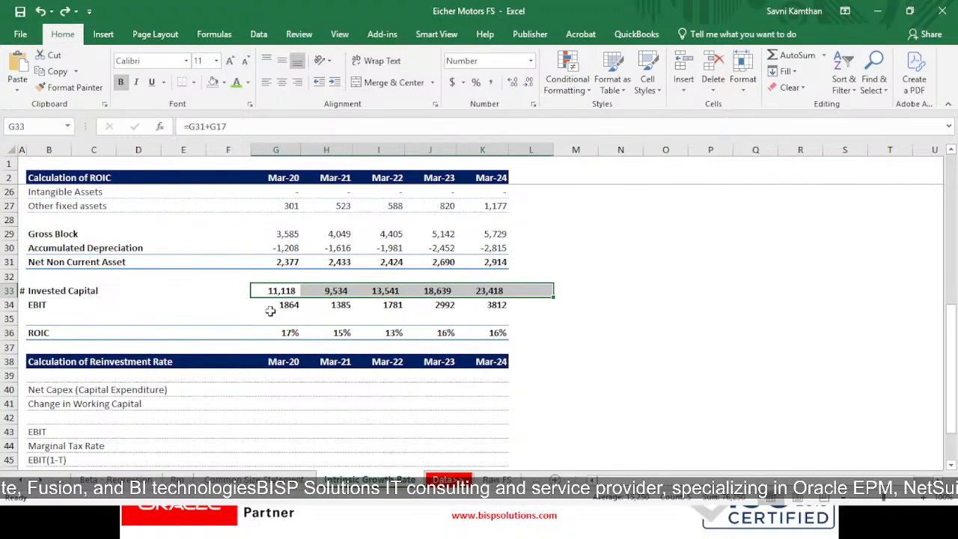
drag(276, 305, 473, 219)
key(ctrl+1)
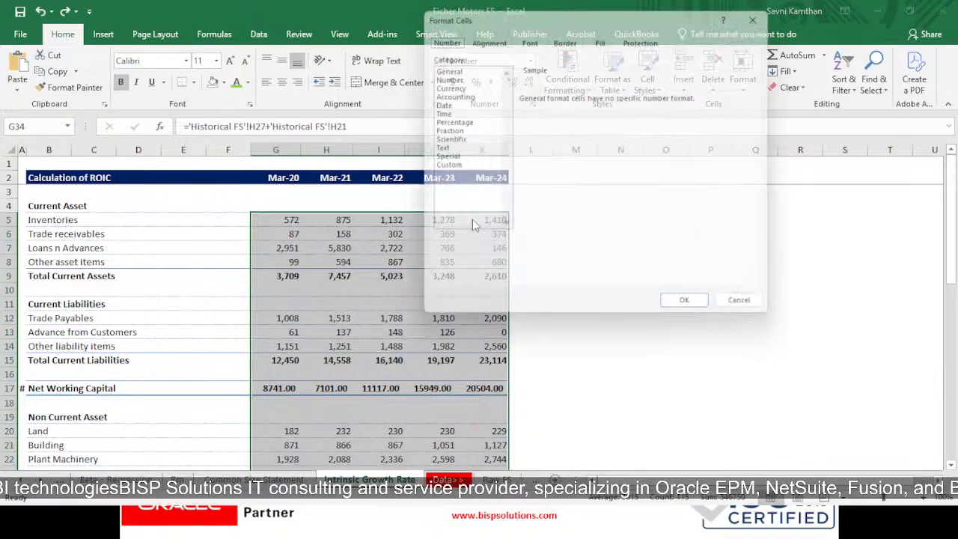
click(442, 166)
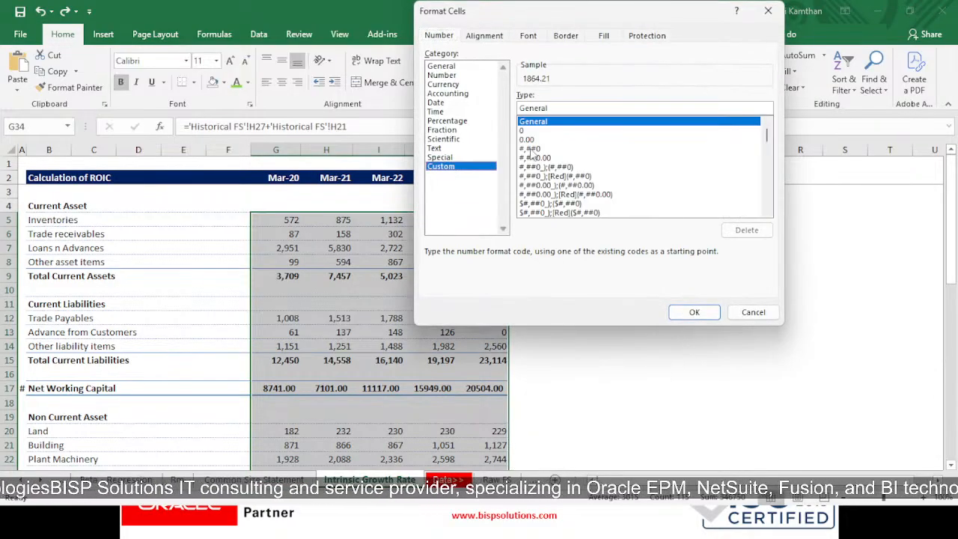
click(531, 149)
double_click(550, 108)
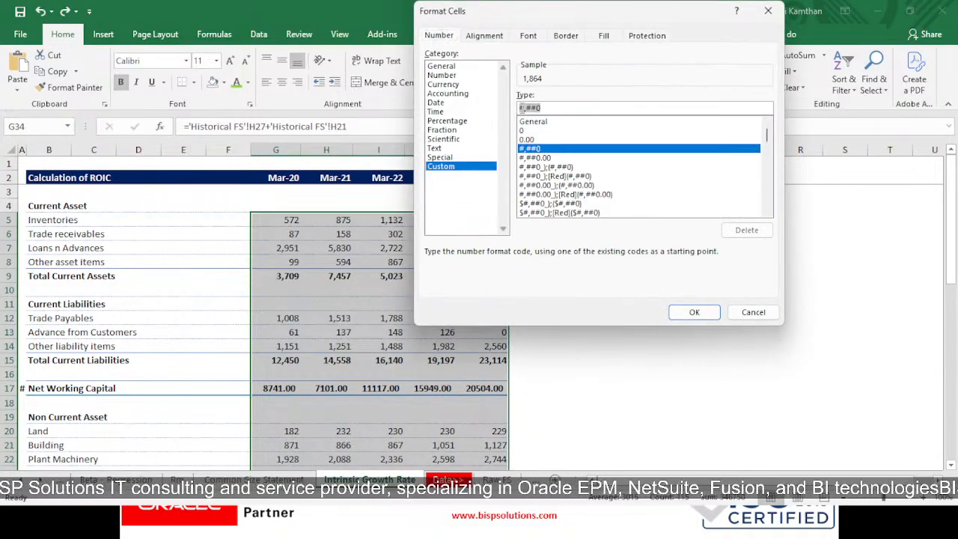
click(545, 109)
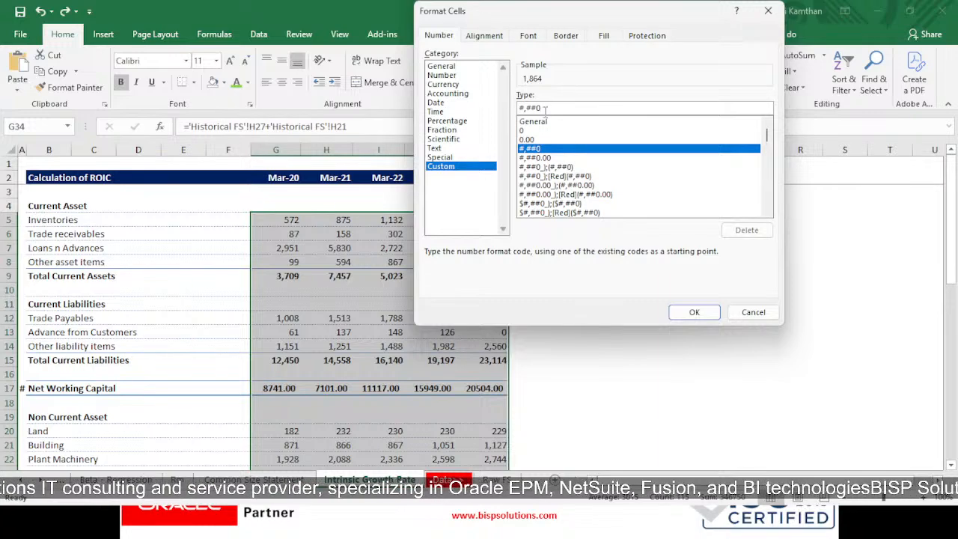
text(;(#,##0);-)
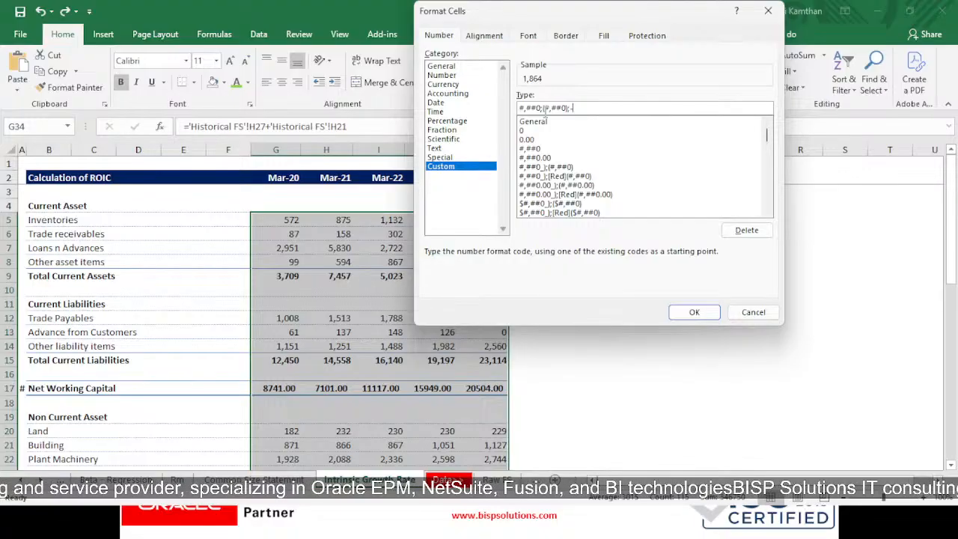
key(Return)
scroll(562, 434, down, 7)
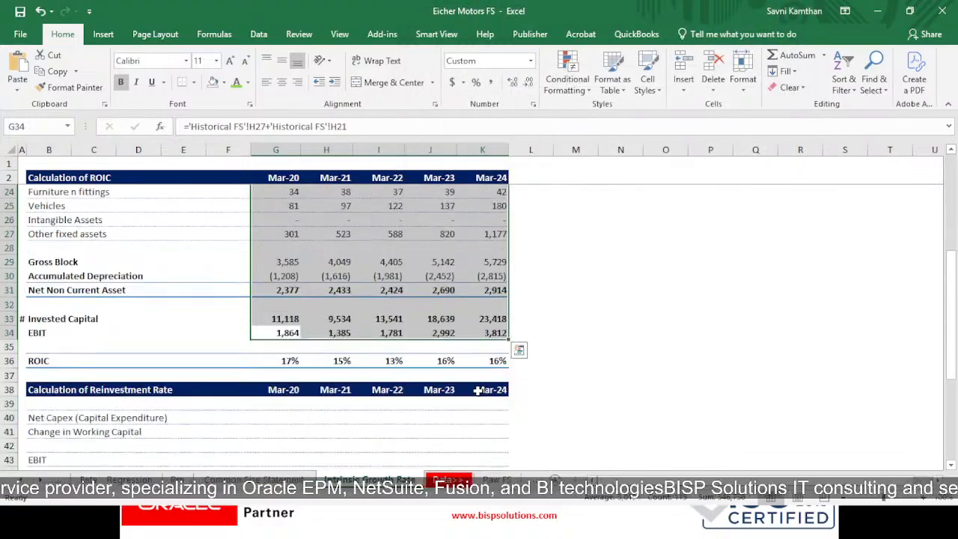
- Examine the Mar-20 fixed assets purchased and fixed assets sold figures under Cash from Investing Activity on the Raw FS sheet
click(275, 347)
scroll(310, 353, down, 4)
scroll(263, 319, up, 3)
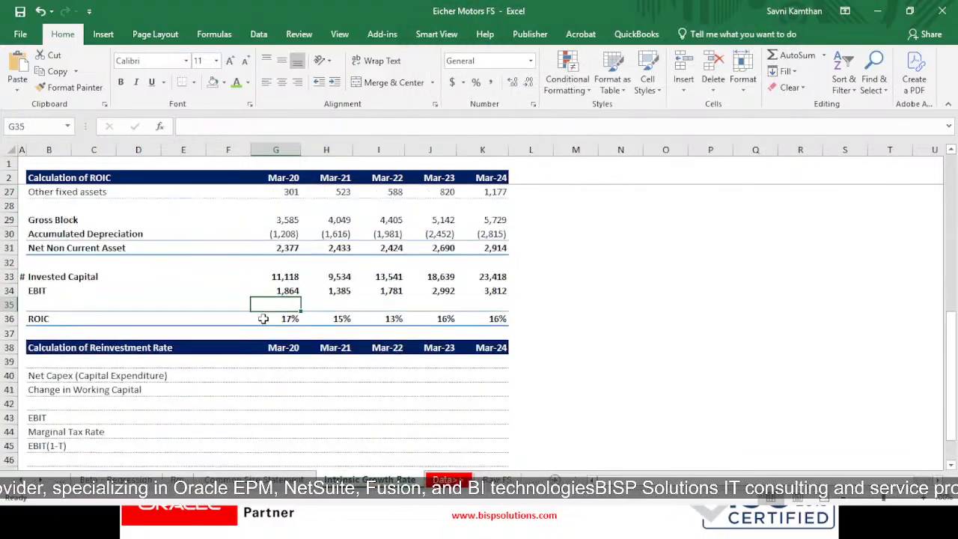
scroll(263, 322, down, 2)
click(276, 288)
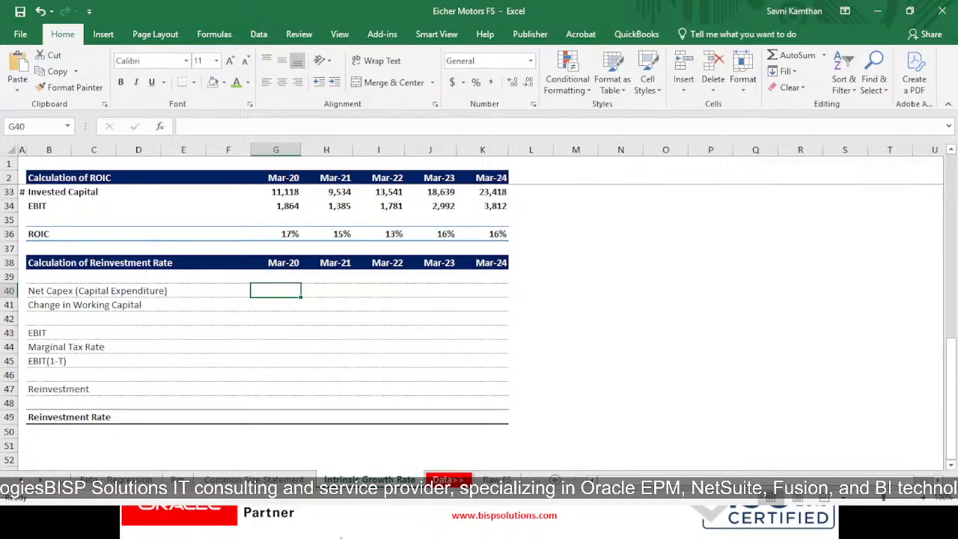
click(495, 481)
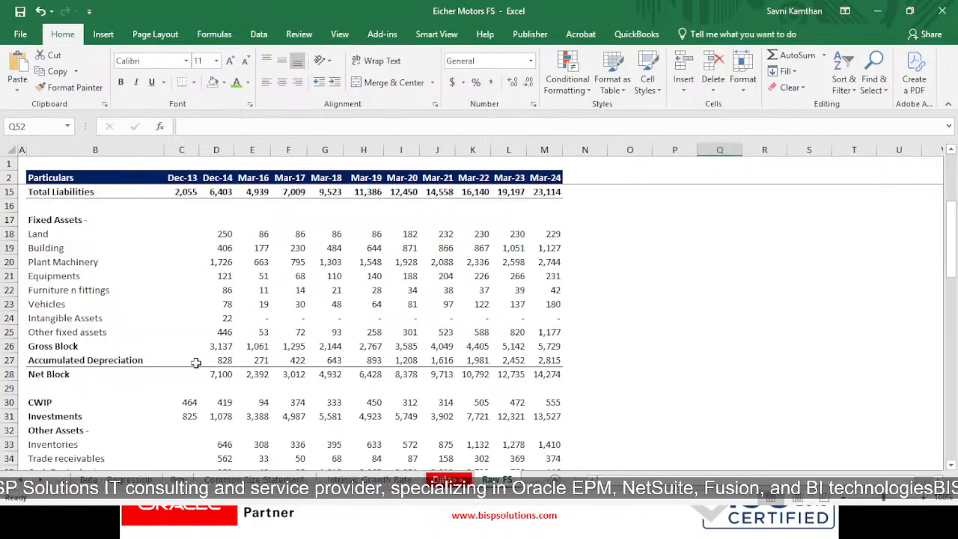
scroll(201, 360, down, 3)
scroll(200, 360, down, 6)
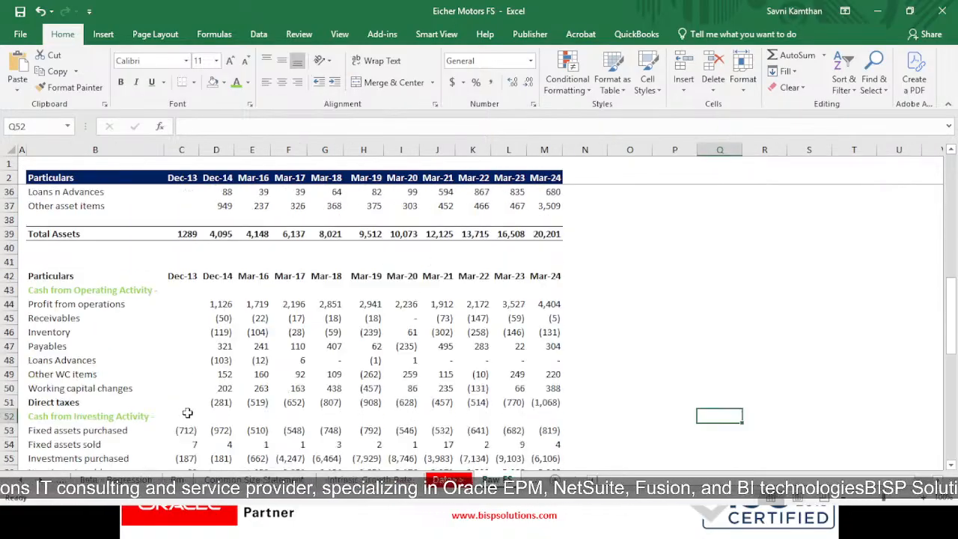
scroll(192, 406, down, 2)
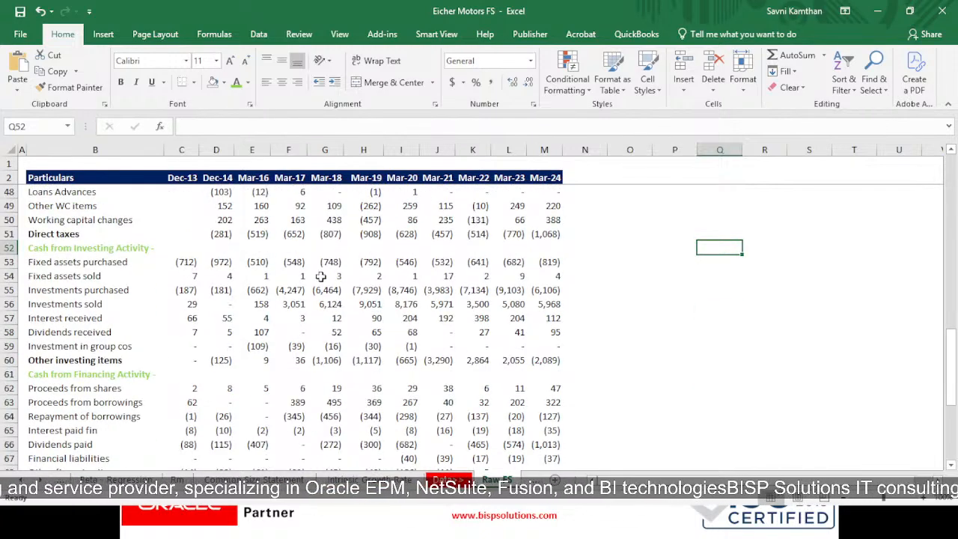
click(405, 262)
mouse_move(411, 276)
mouse_down()
mouse_move(396, 272)
mouse_move(406, 263)
mouse_up()
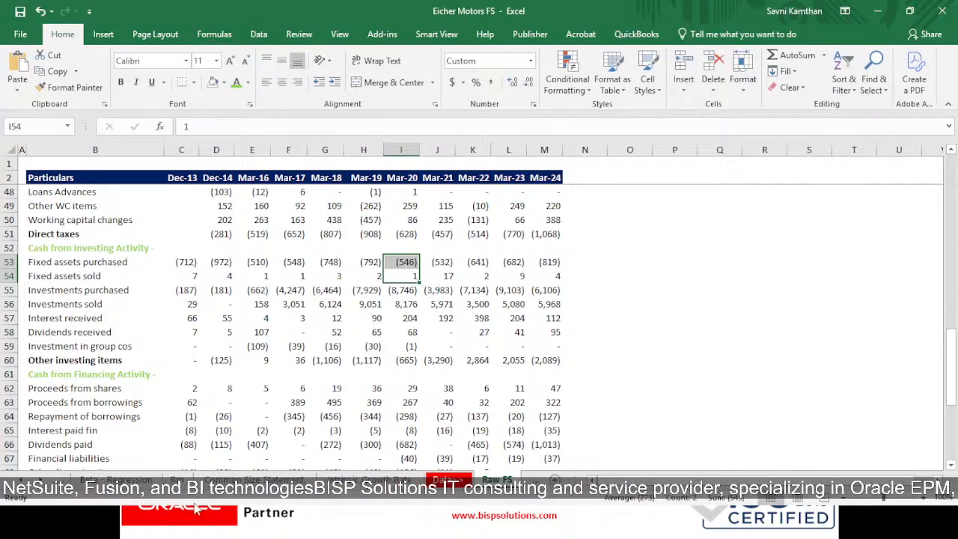
- Calculate Mar-20 Net Capex in G40 of the Intrinsic Growth Rate sheet with =SUM('Raw FS'!I53:I54)
click(356, 481)
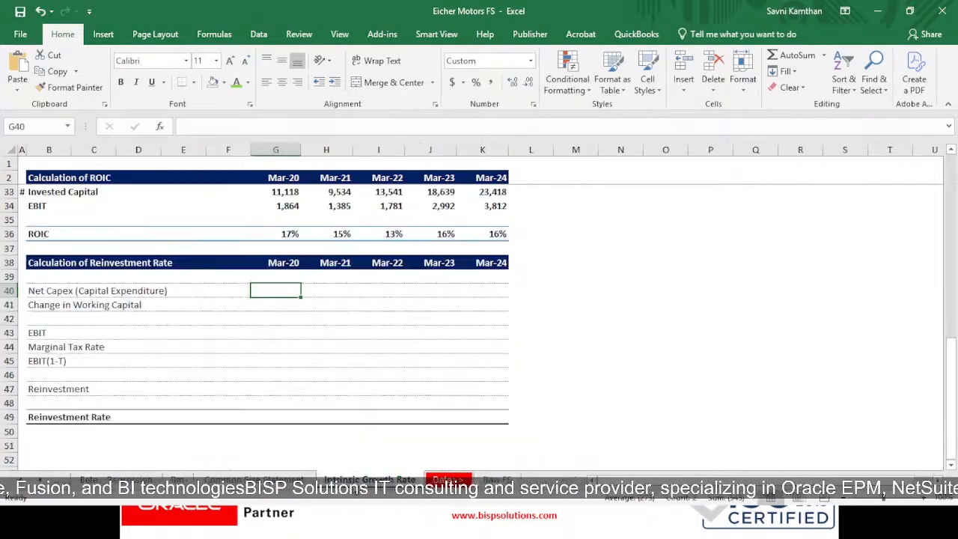
text(=)
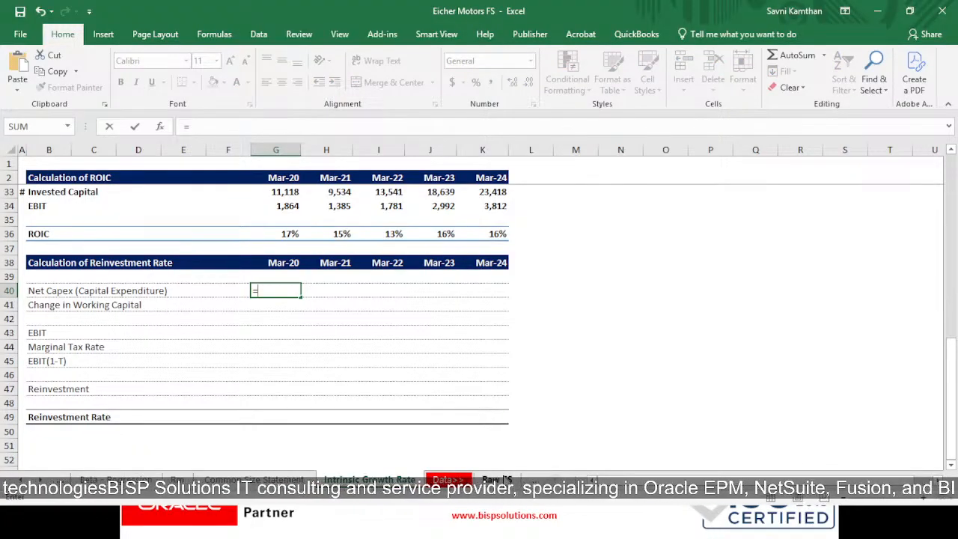
key(Escape)
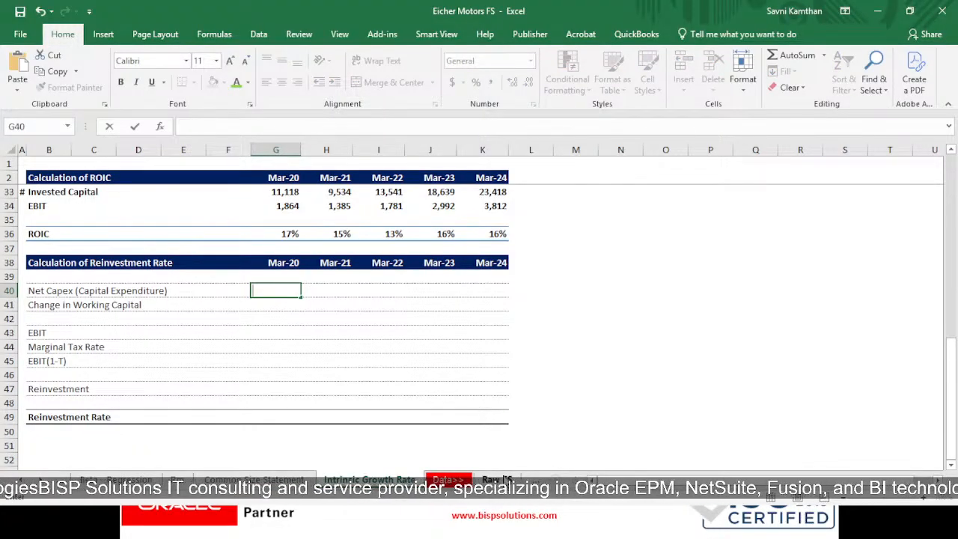
text(=sum)
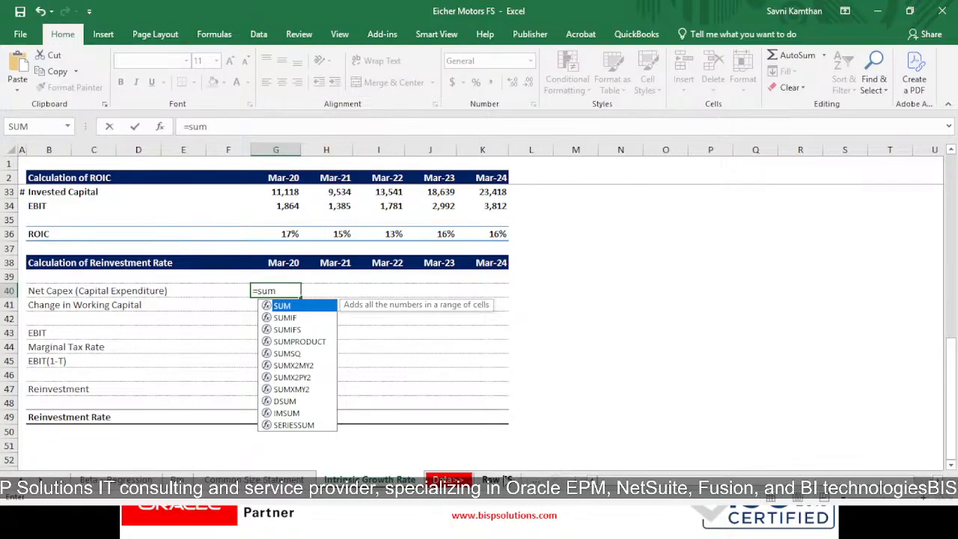
key(Tab)
click(497, 479)
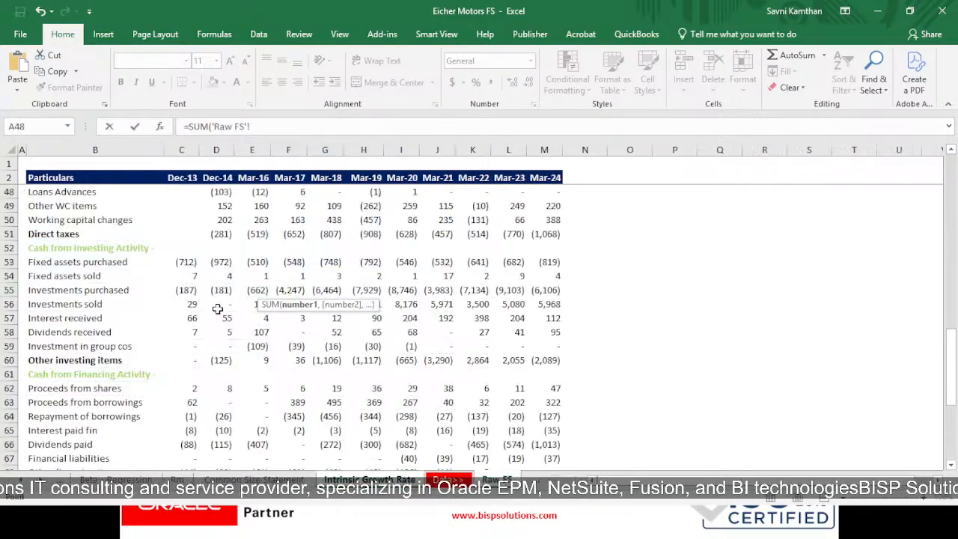
drag(402, 263, 398, 271)
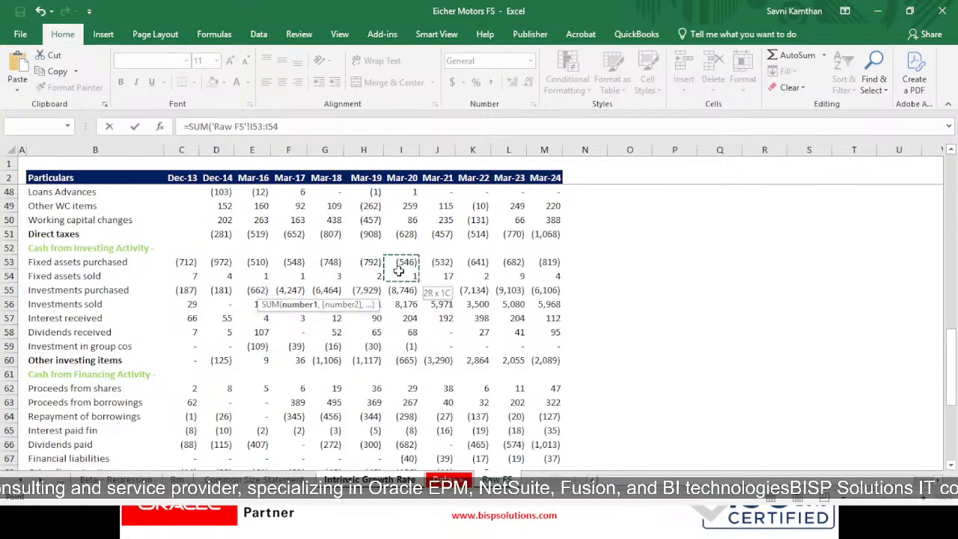
key(Return)
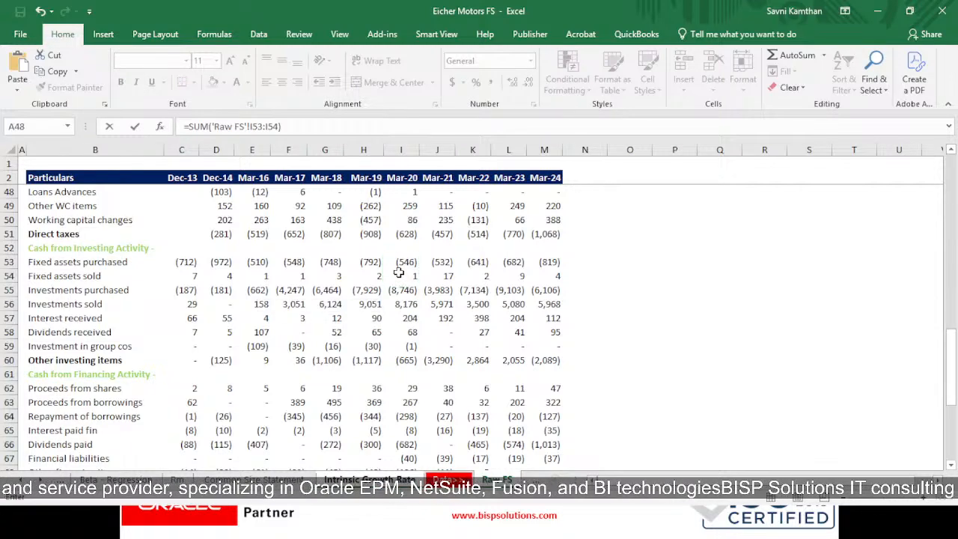
- Copy the Mar-20 Net Capex formula across the row through Mar-24 (G40:K40)
key(ctrl+c)
key(shift+Right)
key(shift+Right)
key(shift+Right)
key(shift+Right)
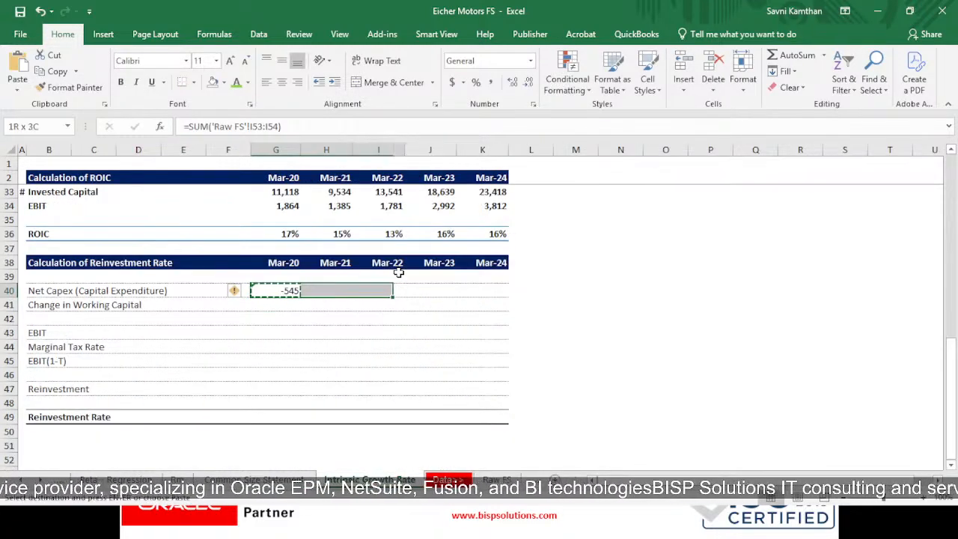
key(ctrl+v)
key(Escape)
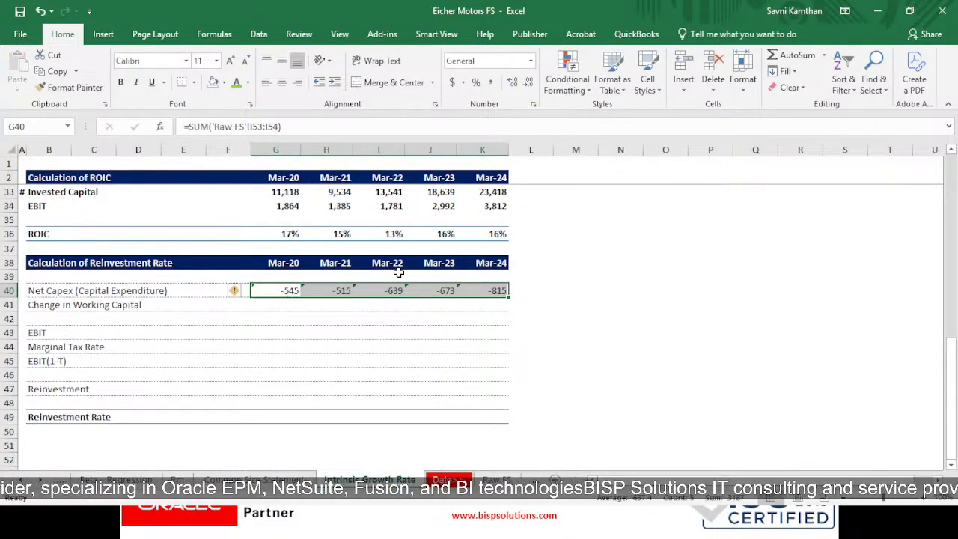
scroll(353, 280, down, 2)
click(265, 218)
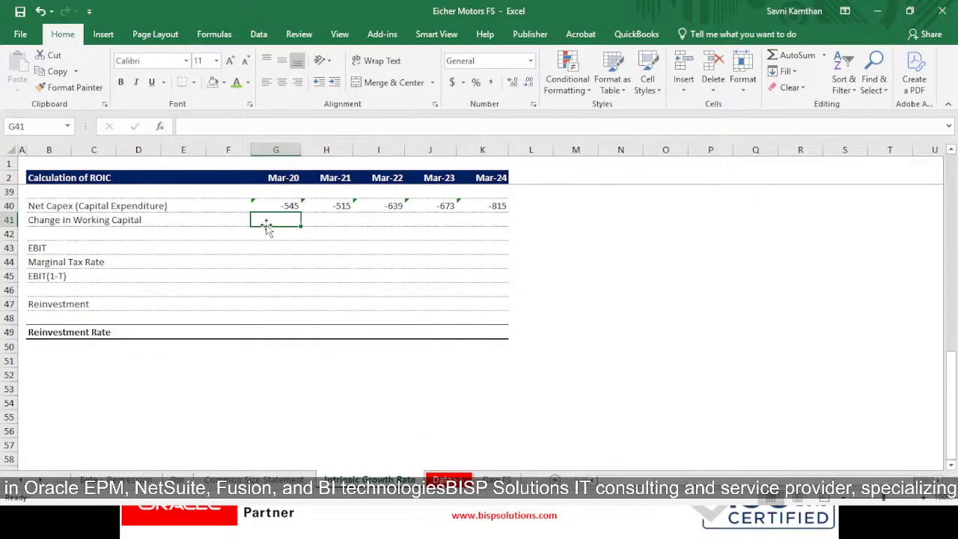
text(=)
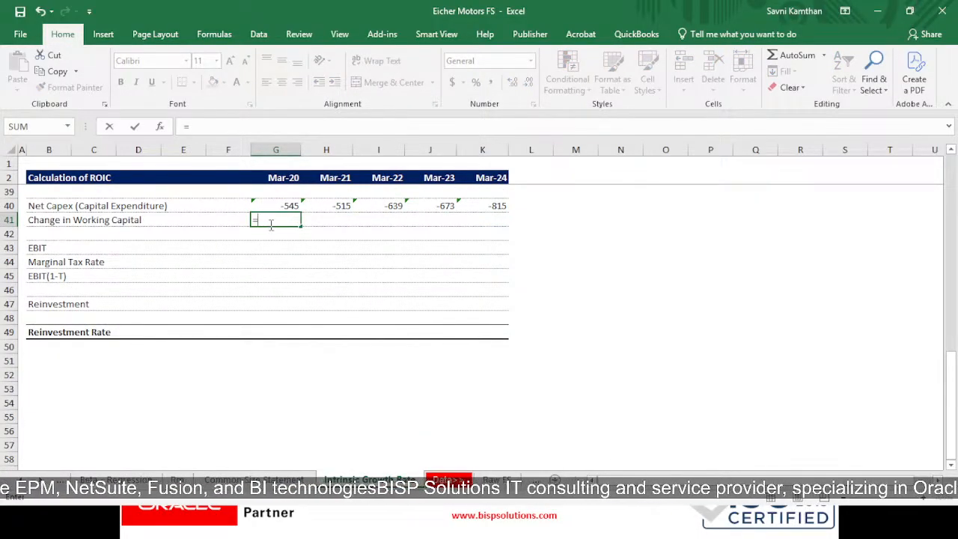
scroll(337, 277, up, 9)
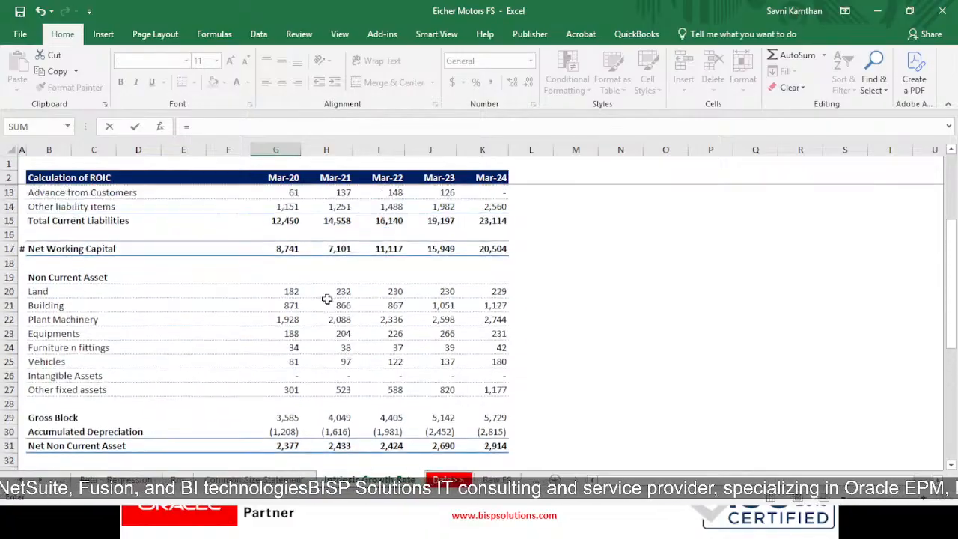
scroll(327, 299, up, 1)
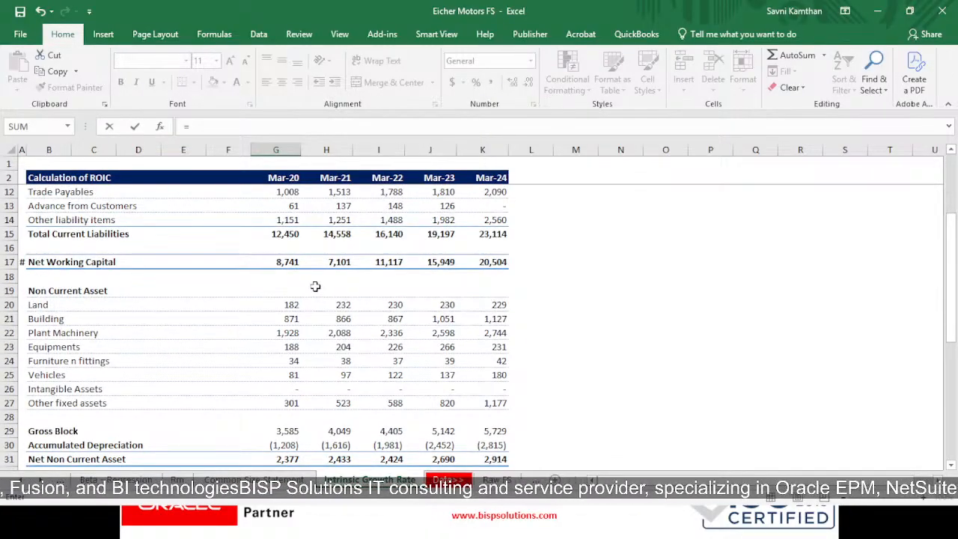
scroll(315, 291, up, 2)
scroll(320, 318, down, 6)
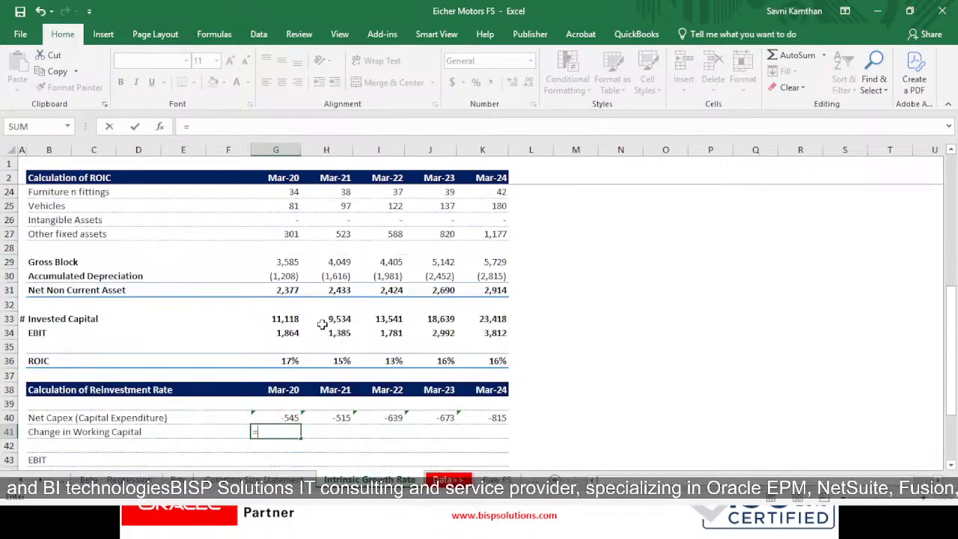
key(Escape)
- Calculate the Mar-21 Change in Working Capital in H41 from the Net Working Capital row with =H17-G17
key(Right)
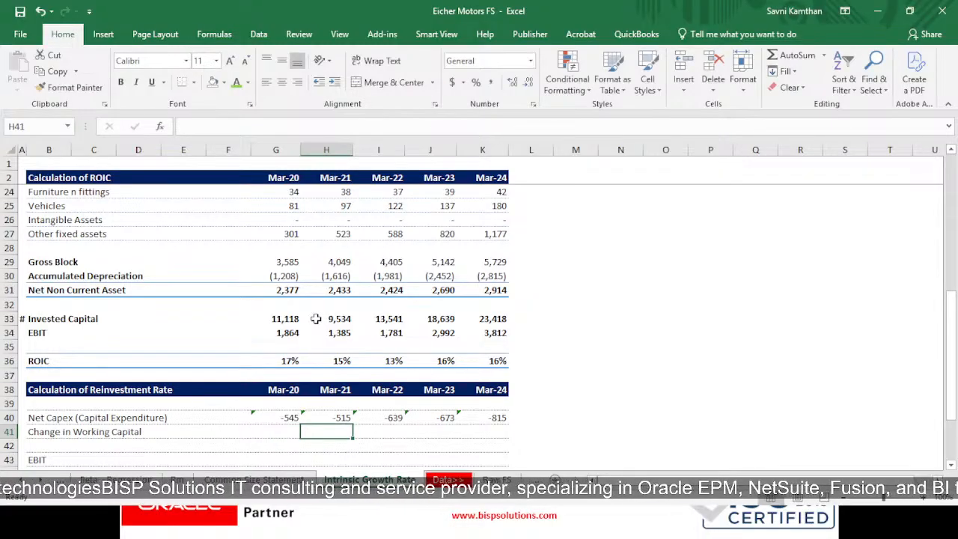
text(=)
scroll(314, 315, up, 6)
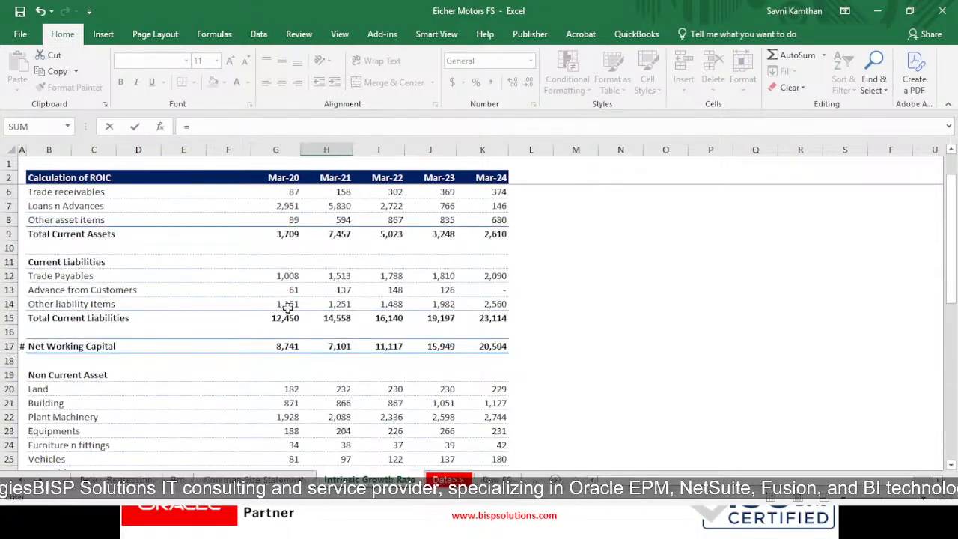
click(335, 347)
text(-)
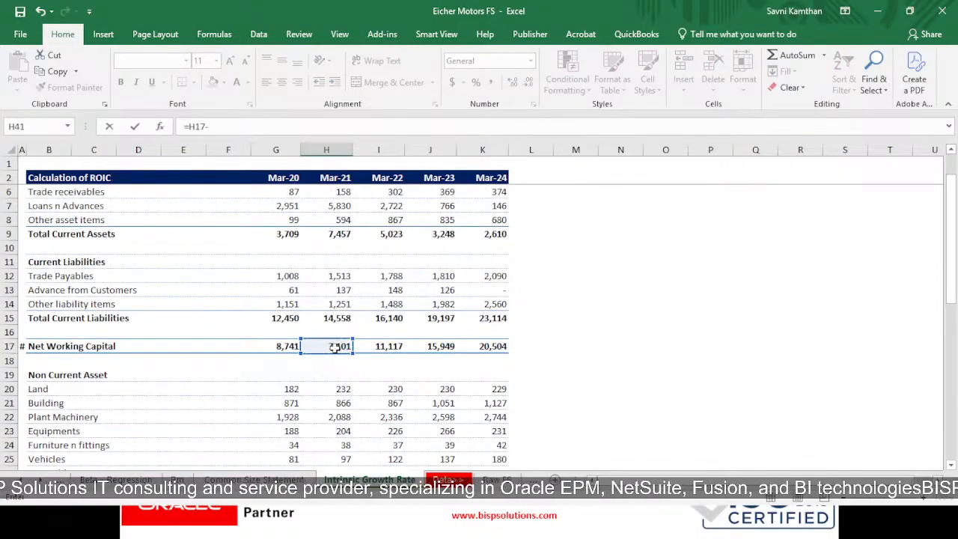
click(277, 345)
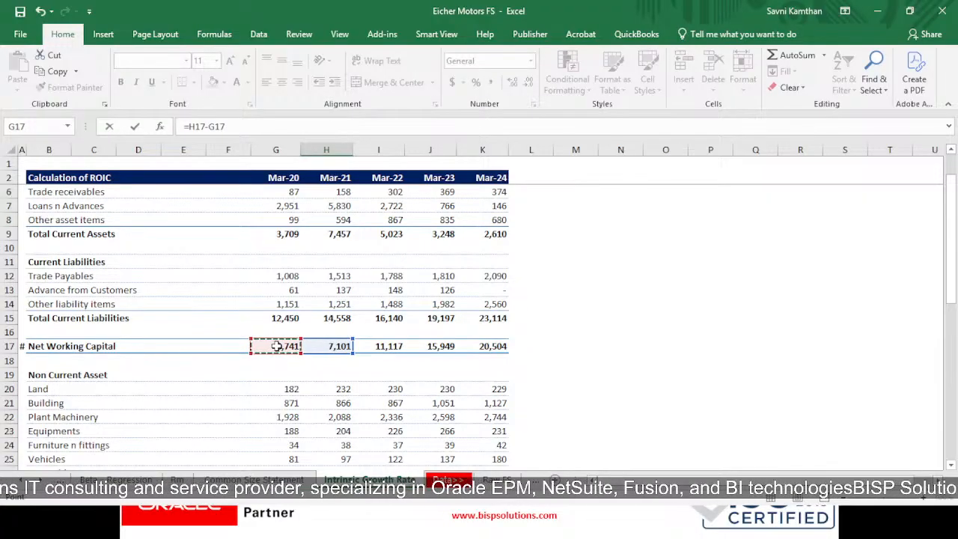
key(Return)
- Copy the Mar-21 Change in Working Capital formula across the row through Mar-24 (H41:K41)
key(Up)
key(ctrl+c)
key(shift+Right)
key(shift+Right)
key(shift+Right)
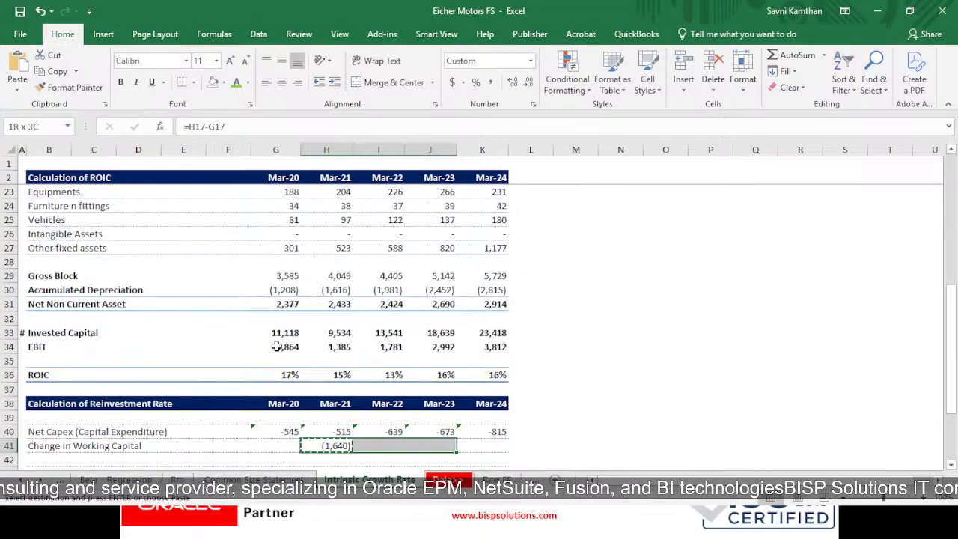
key(ctrl+v)
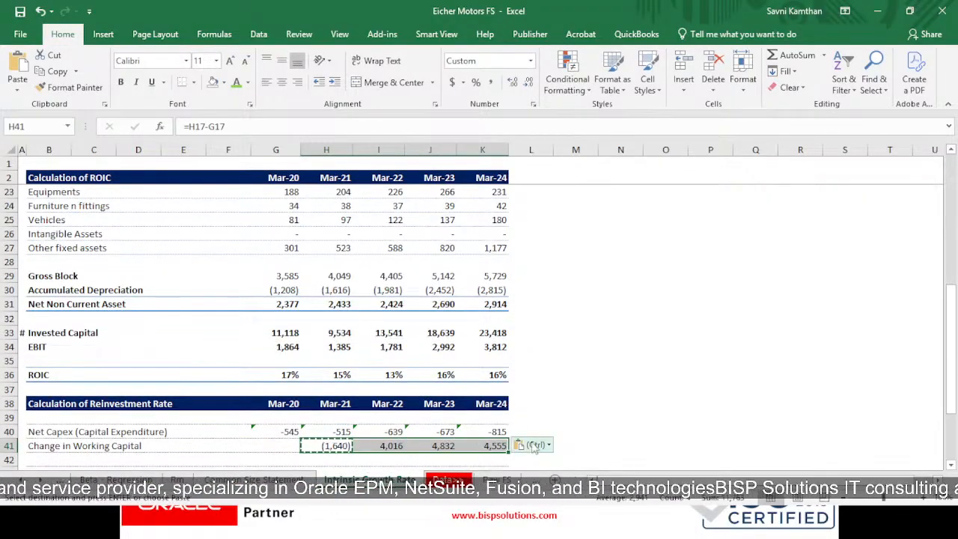
click(531, 417)
- Paste only the formats of the copied Change in Working Capital cell H41 onto the Net Capex values in G40:K40
click(346, 447)
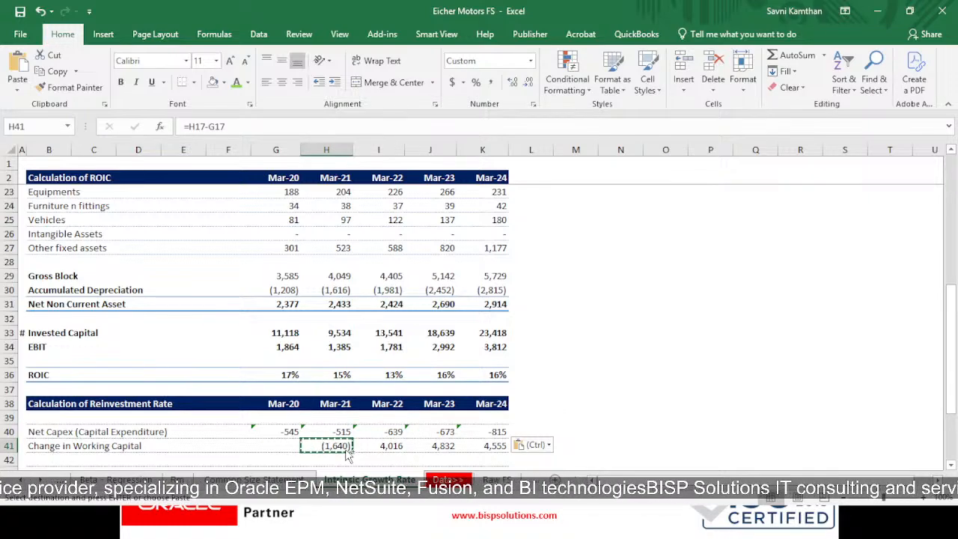
key(ctrl)
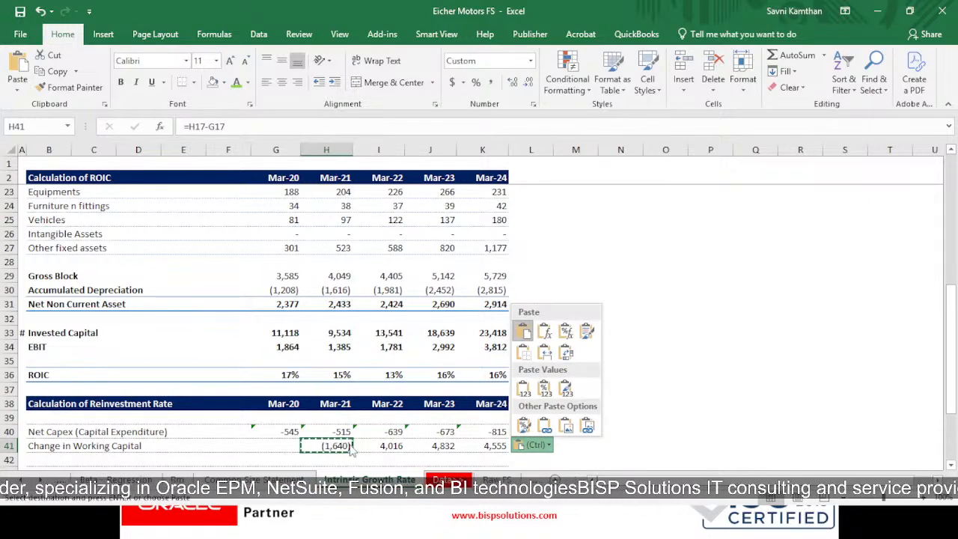
key(Escape)
drag(291, 432, 497, 433)
key(ctrl+alt+v)
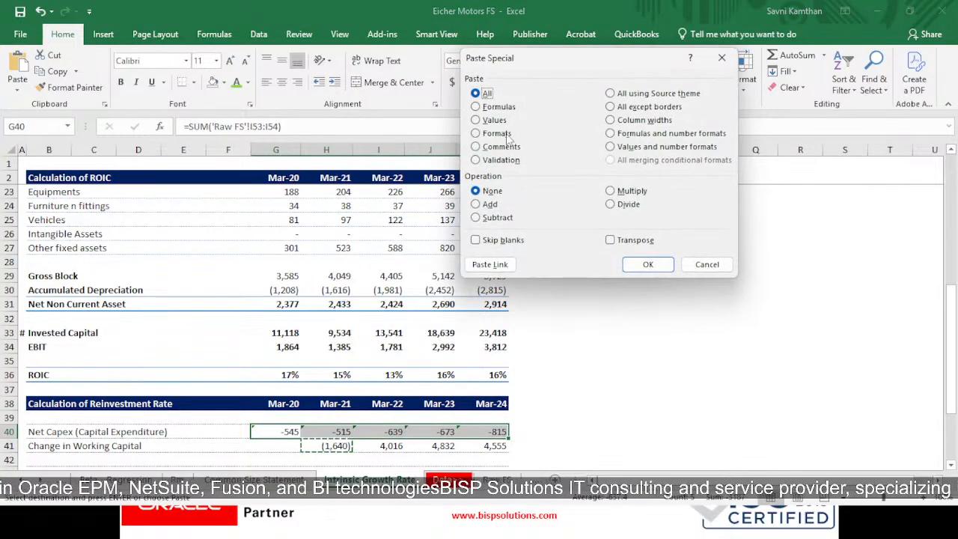
click(501, 134)
click(648, 266)
click(753, 434)
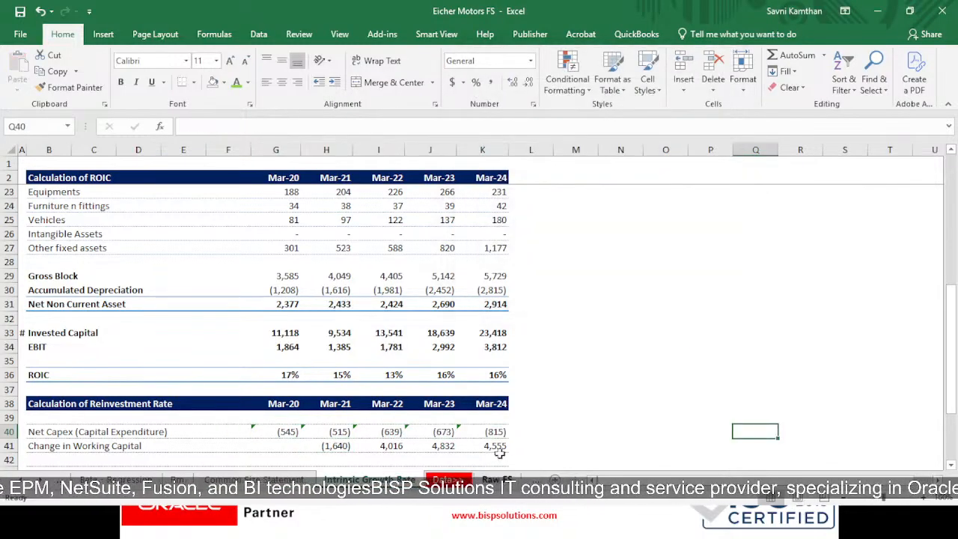
- Link the Mar-20 EBIT in G43 of the reinvestment rate section to the ROIC section's EBIT with =G34
scroll(479, 435, down, 4)
click(310, 288)
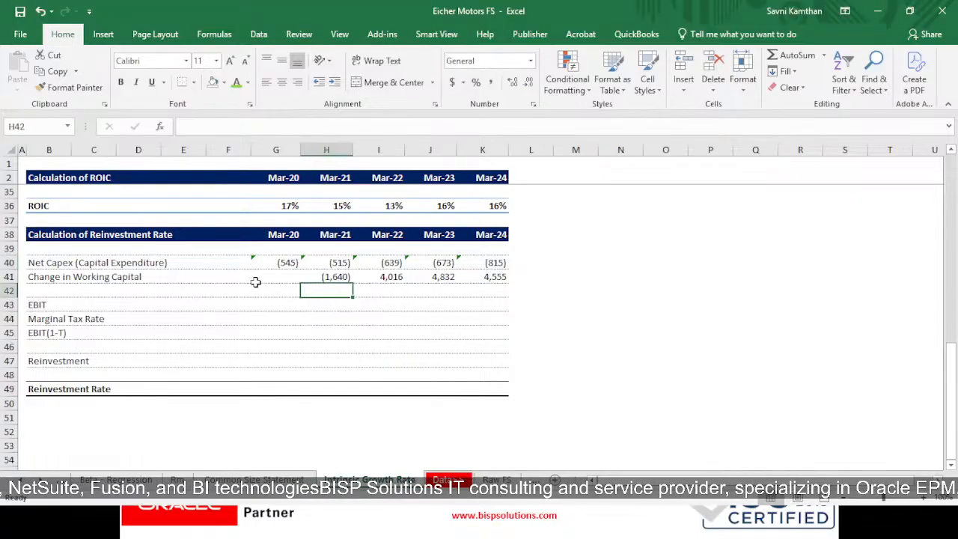
click(293, 309)
text(=)
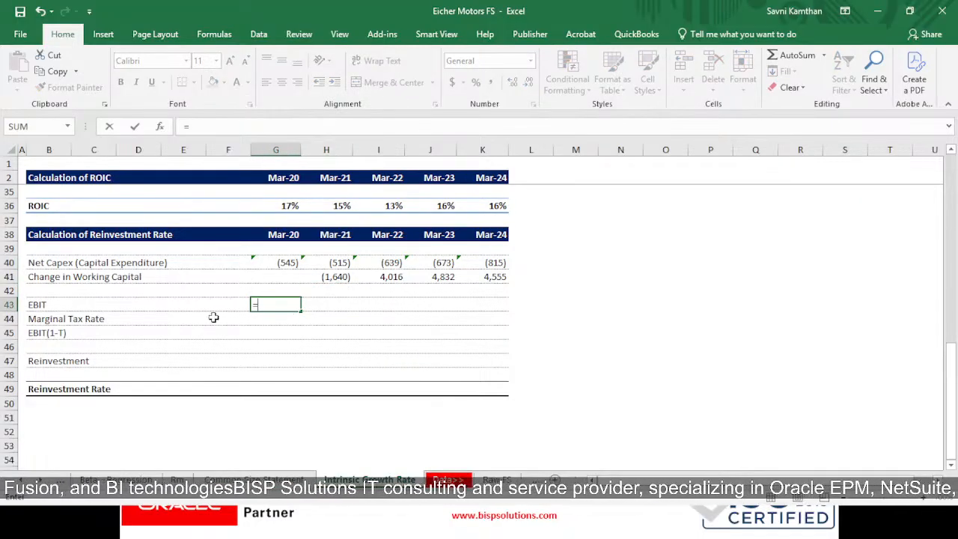
scroll(213, 318, up, 4)
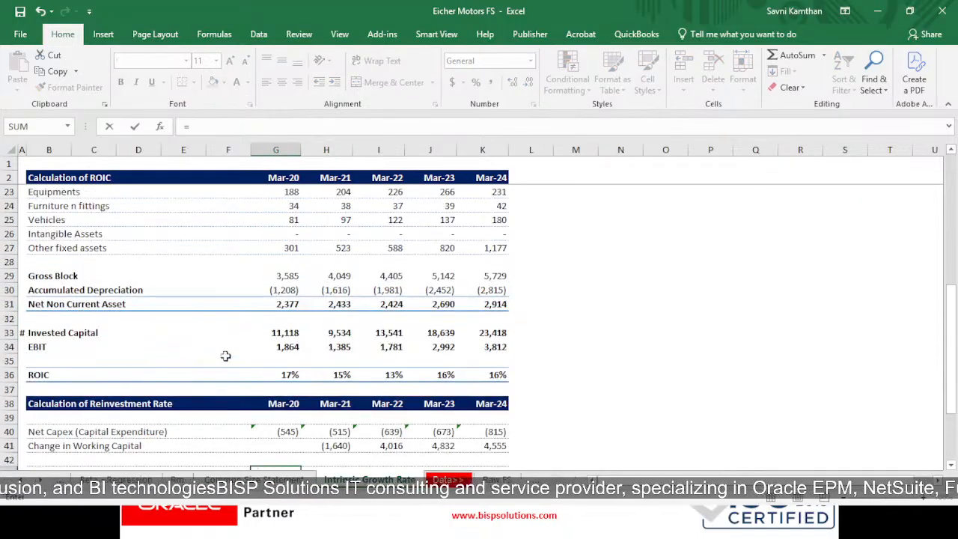
click(273, 346)
key(ctrl+Return)
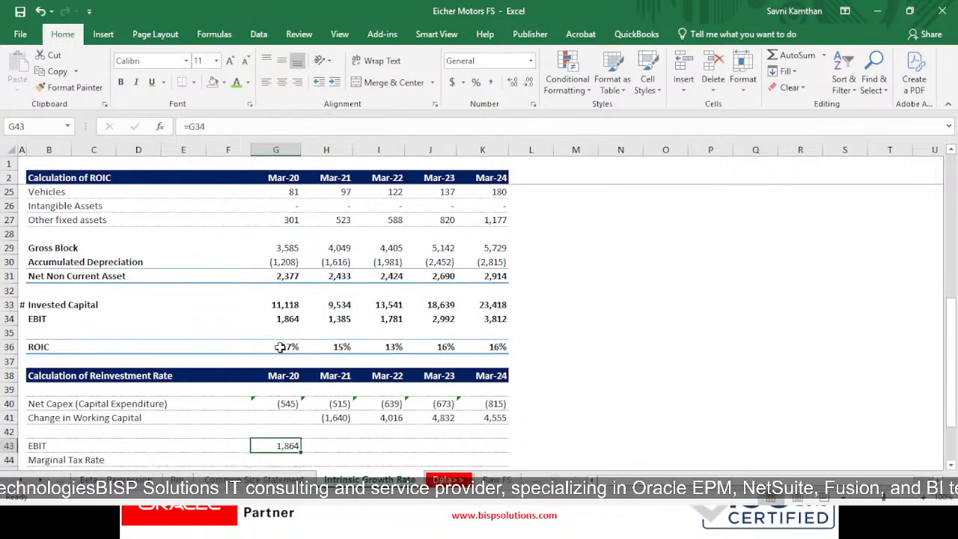
- Copy the linked Mar-20 EBIT formula across the row through Mar-24 (G43:K43)
key(ctrl+c)
key(shift+Right)
key(shift+Right)
key(shift+Right)
key(shift+Right)
key(ctrl+v)
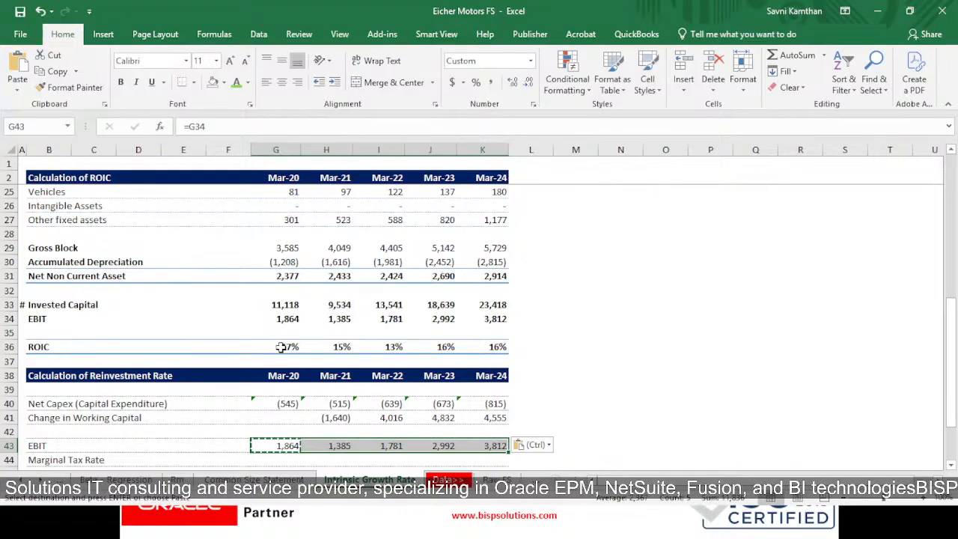
- Enter 25% as the Mar-20 Marginal Tax Rate in G44 of the reinvestment rate section
click(290, 460)
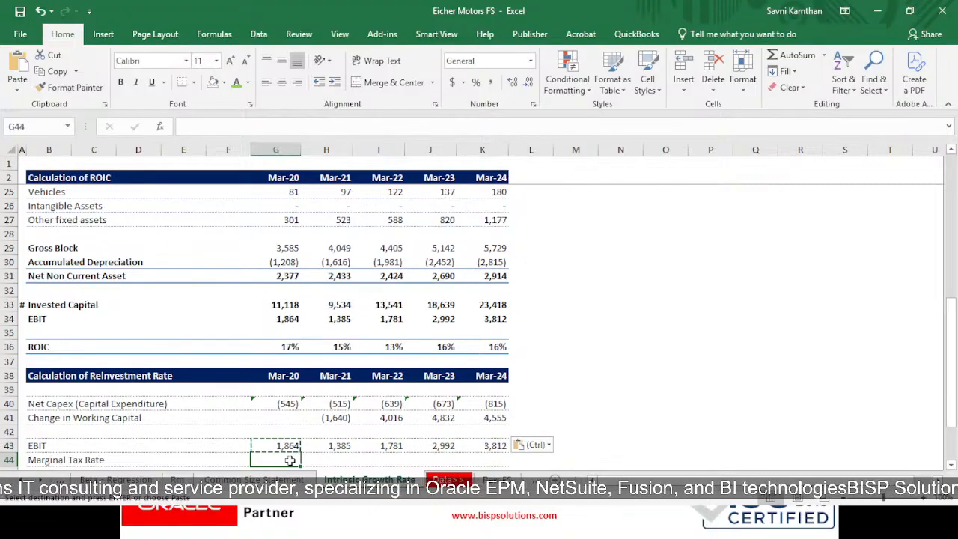
text(25)
key(Return)
key(Up)
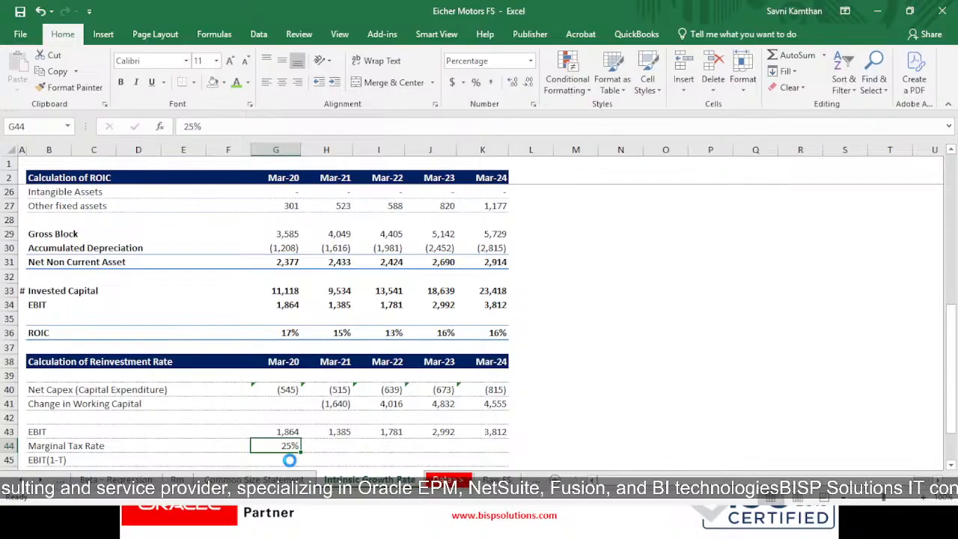
- Copy the Mar-20 Marginal Tax Rate across the row through Mar-24 (H44:K44)
key(ctrl+c)
key(Right)
key(shift+Right)
key(shift+Right)
key(shift+Right)
key(ctrl+v)
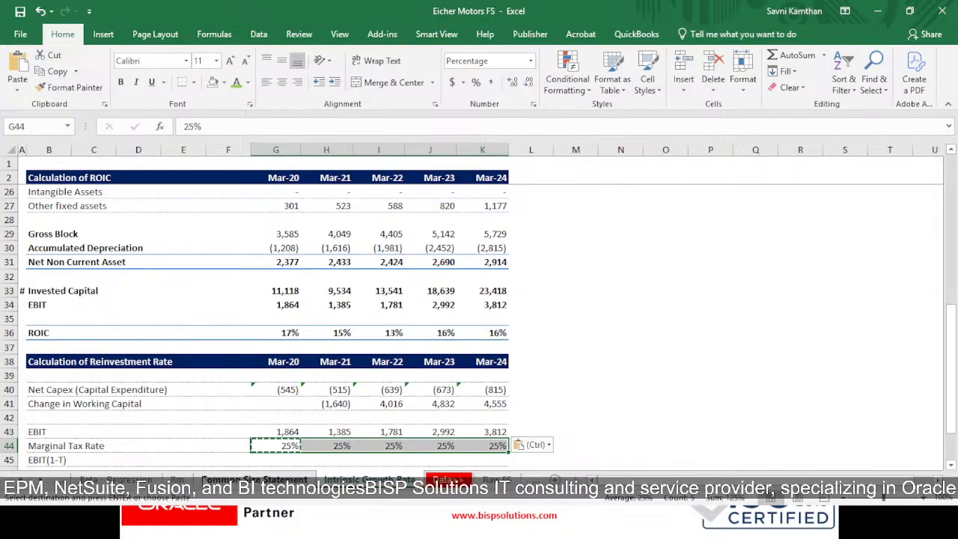
- Italicize the Marginal Tax Rate values in G44:K44
click(290, 461)
drag(289, 447, 476, 448)
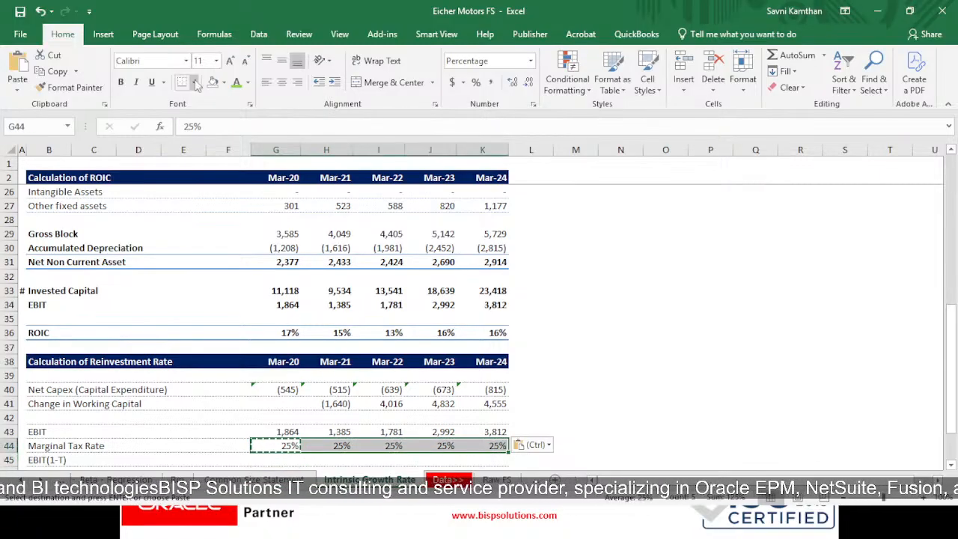
click(136, 82)
- Enter the Mar-20 EBIT(1-T) formula =(1-G44) in G45, using the Marginal Tax Rate above it
scroll(393, 402, down, 1)
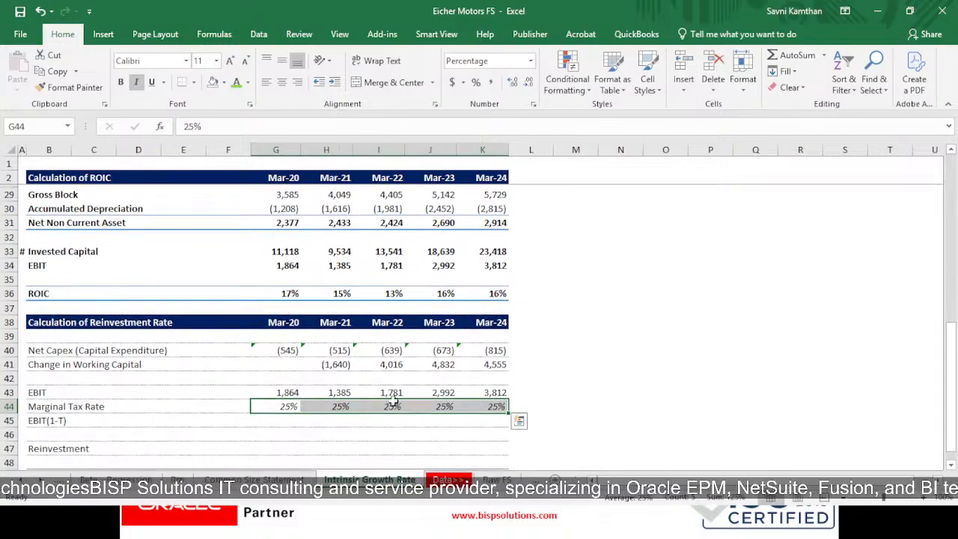
click(286, 419)
text(=(1)
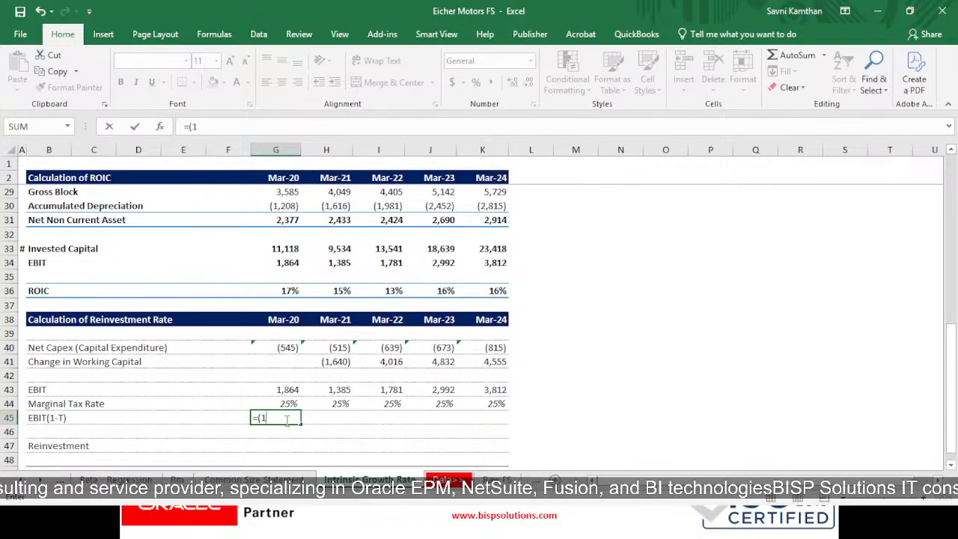
text(-)
click(287, 403)
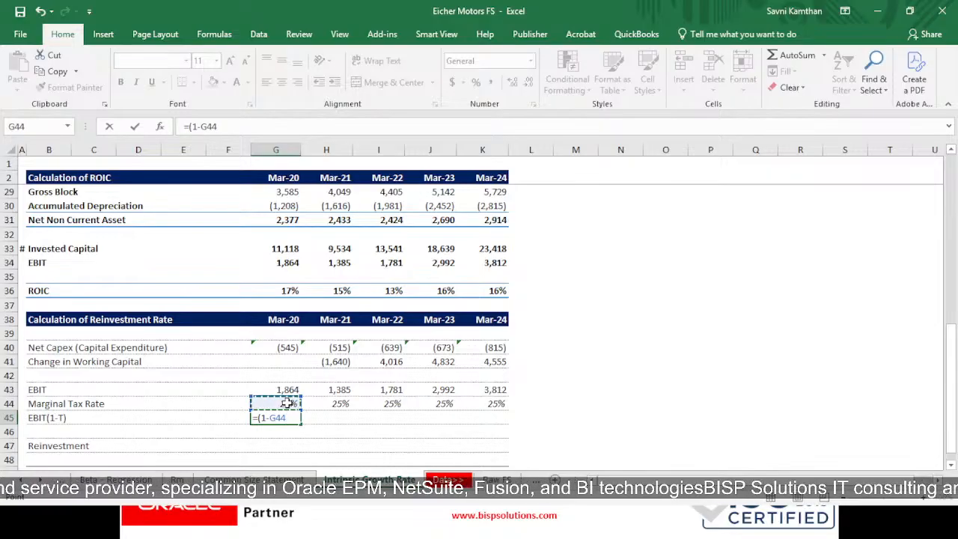
text())
key(Return)
- Copy the Mar-20 EBIT(1-T) formula across the row through Mar-24 (G45:K45)
key(Up)
key(ctrl+c)
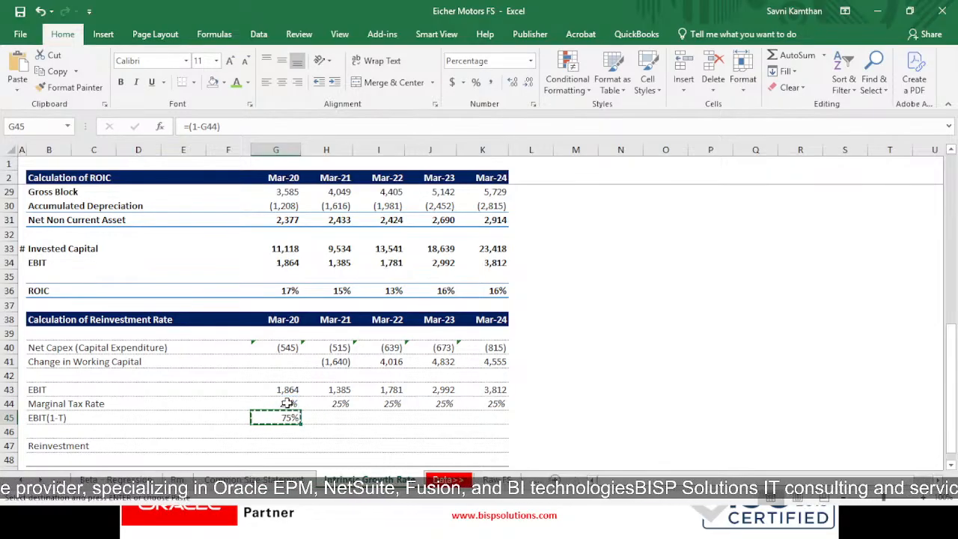
key(shift+Right)
key(shift+Right)
key(shift+Right)
key(shift+Right)
key(ctrl+v)
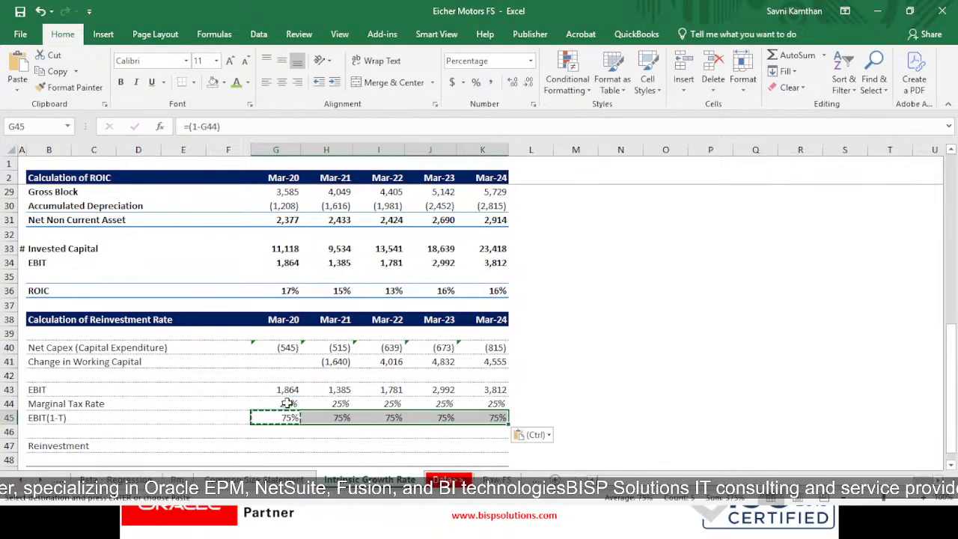
- Set the font colour of the Marginal Tax Rate values in G44:K44 to blue
drag(288, 403, 483, 403)
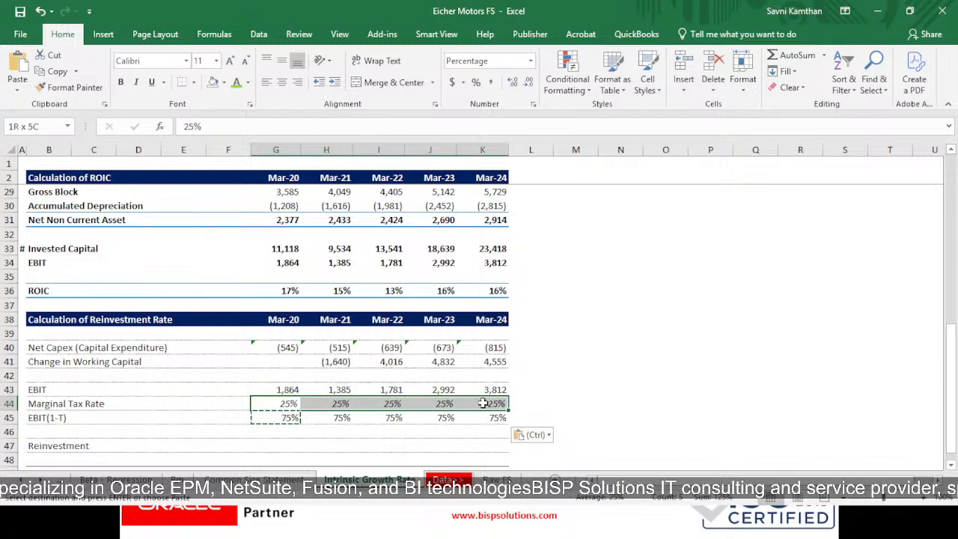
click(250, 83)
click(309, 210)
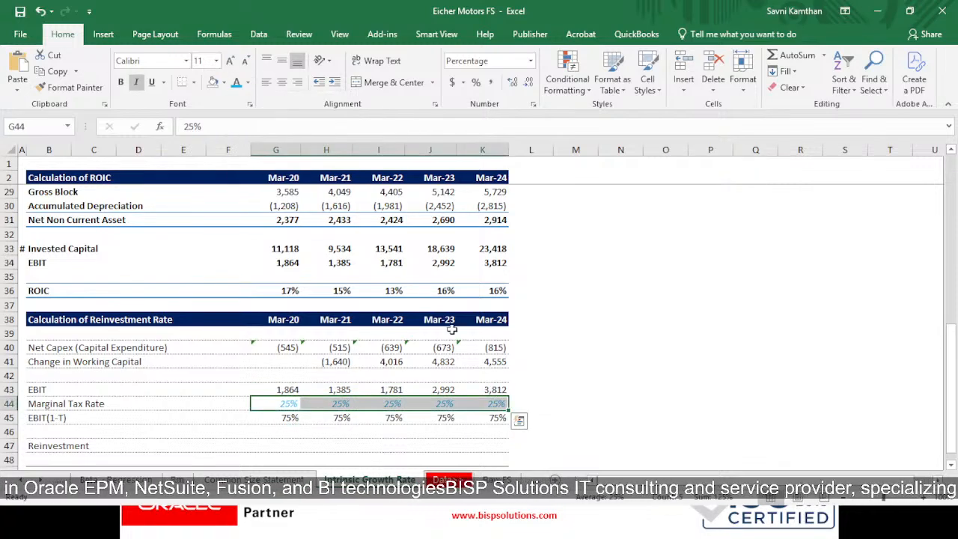
click(248, 83)
click(620, 347)
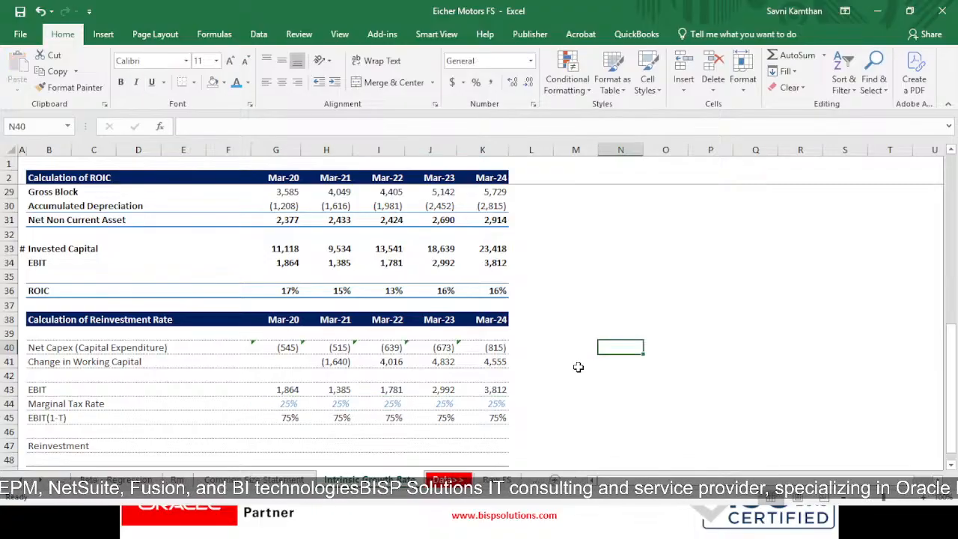
- Calculate the Mar-20 Reinvestment in G47 by adding Net Capex and Change in Working Capital with =G40+G41
scroll(372, 269, down, 2)
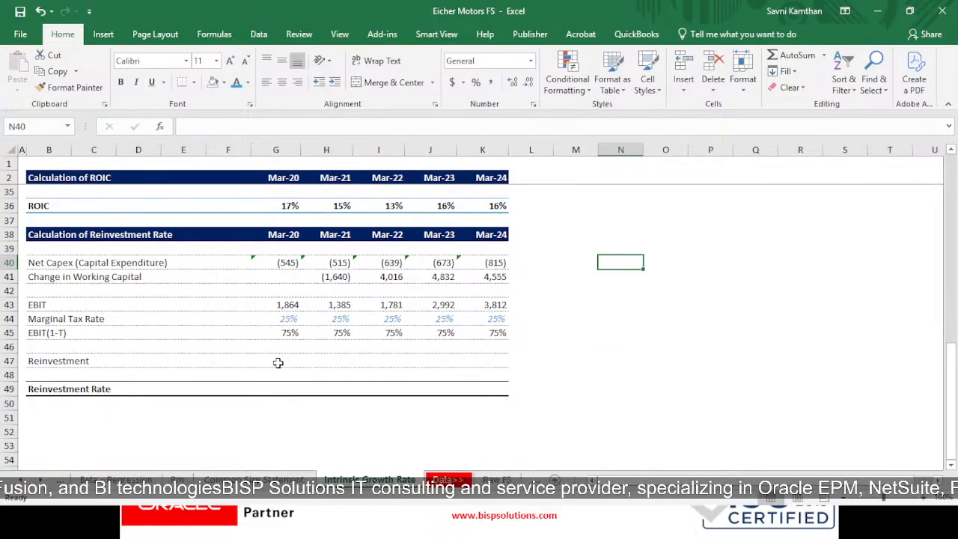
scroll(278, 363, up, 5)
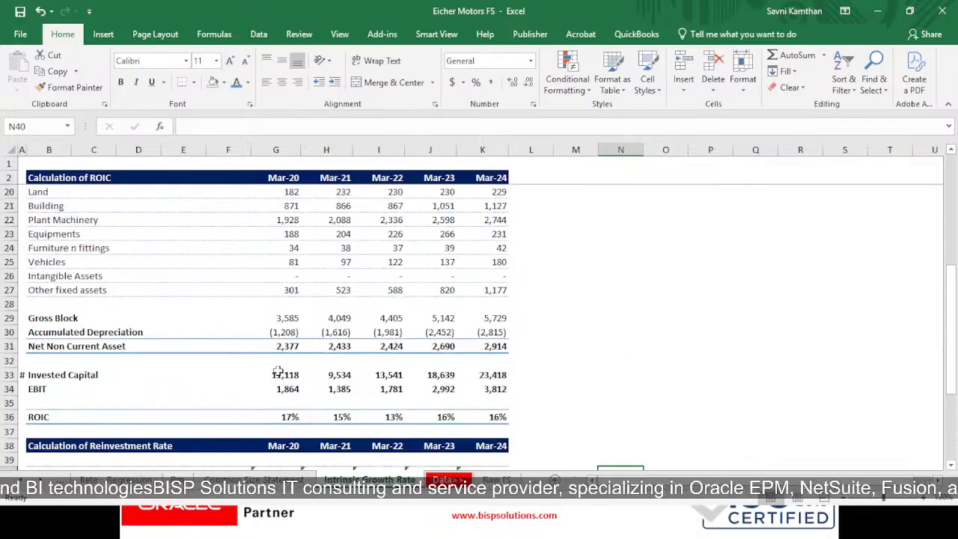
scroll(278, 370, down, 2)
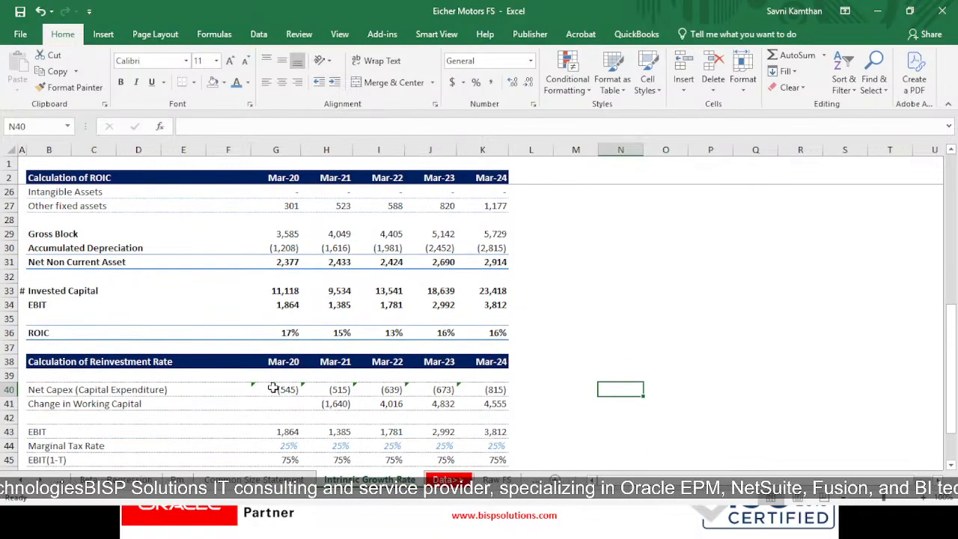
scroll(273, 387, down, 4)
click(284, 315)
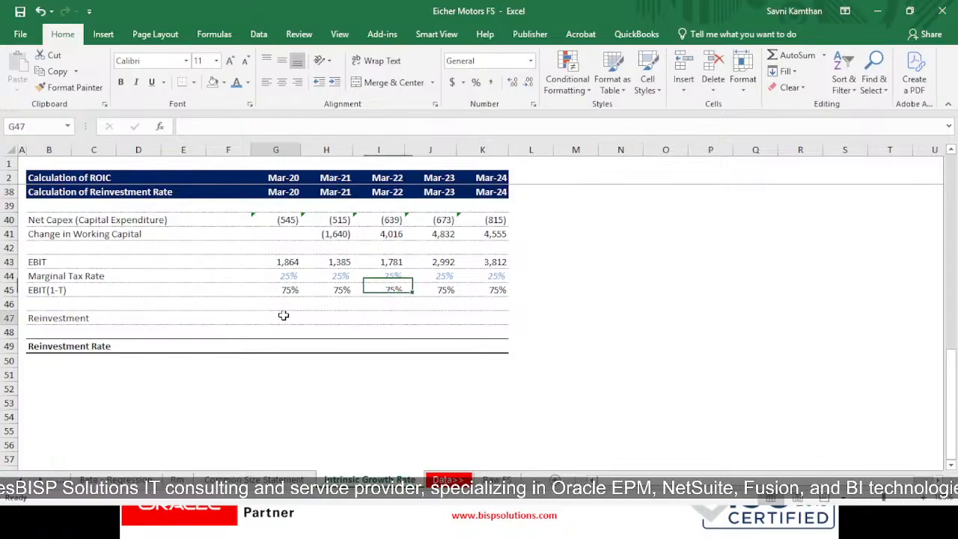
text(=)
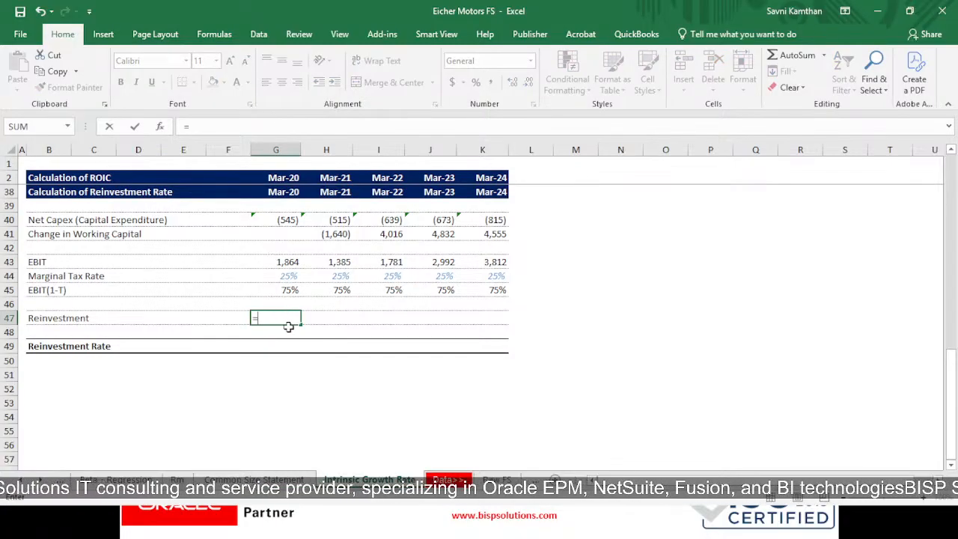
scroll(290, 353, up, 4)
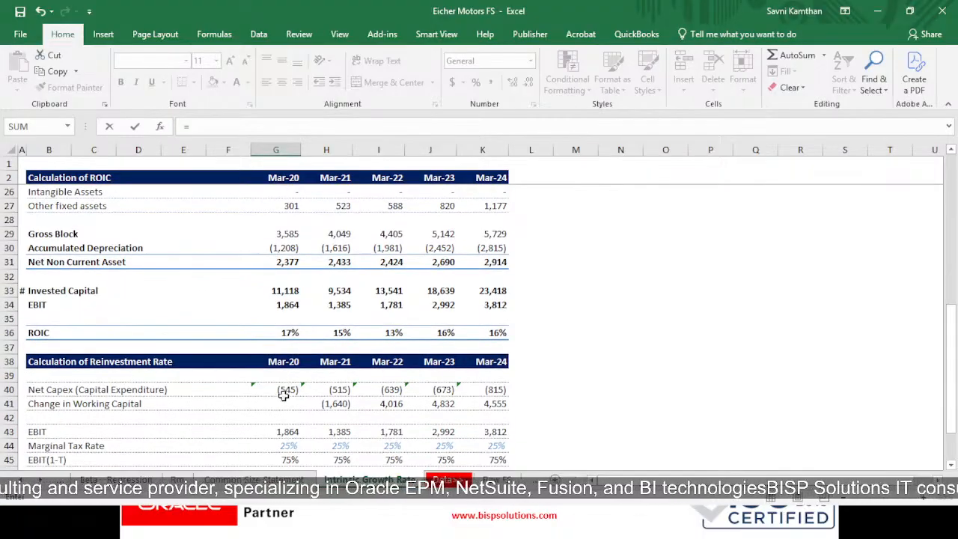
click(287, 390)
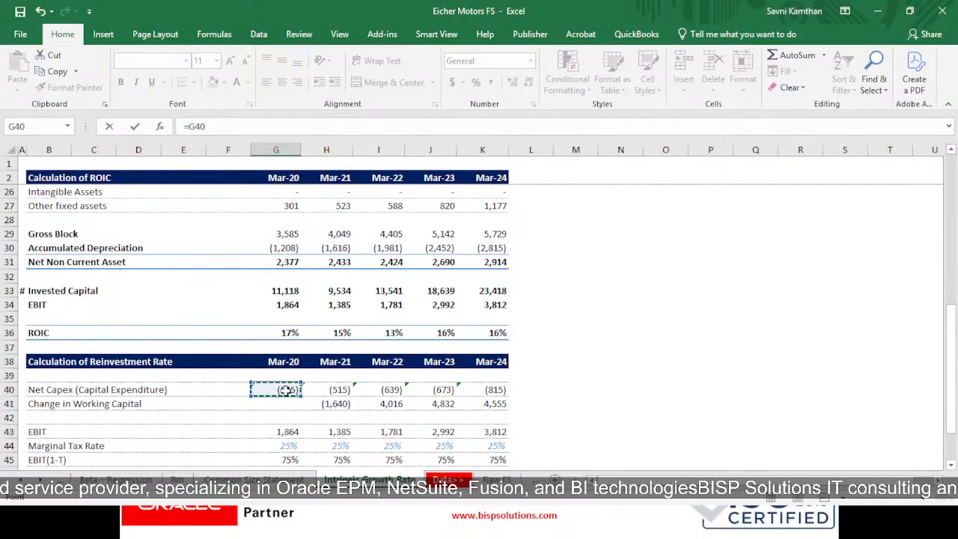
text(+)
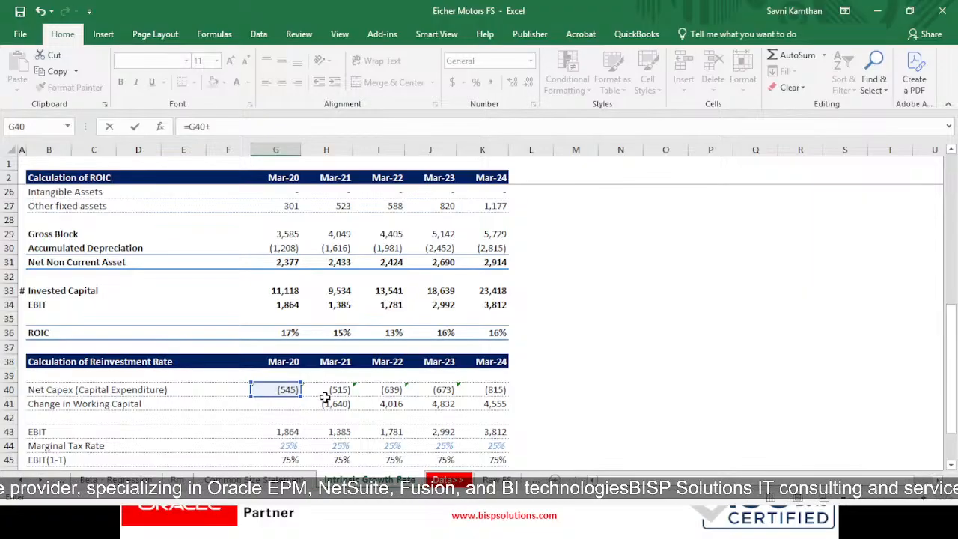
click(296, 404)
key(ctrl+Return)
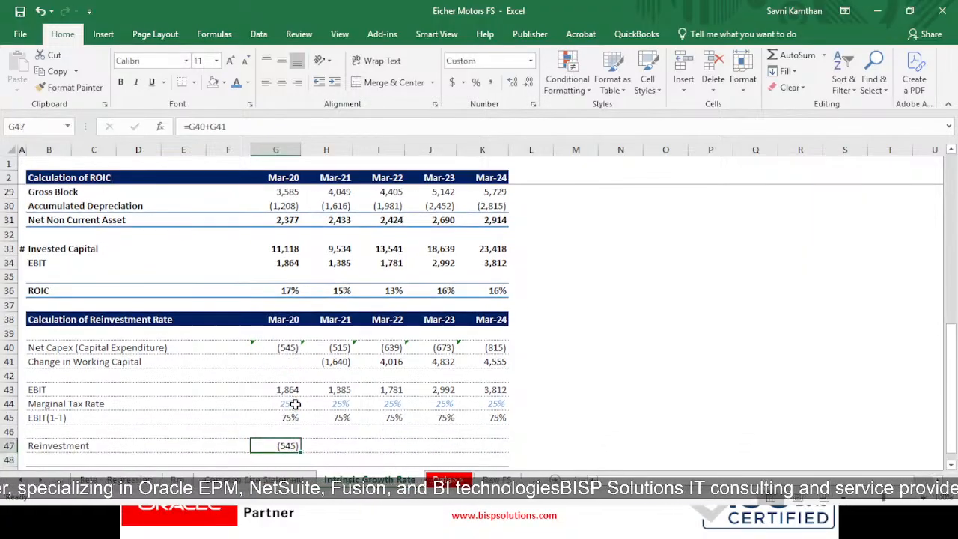
- Copy the Mar-20 Reinvestment formula across the row through Mar-24 (G47:K47)
key(ctrl+c)
key(shift+Right)
key(shift+Right)
key(shift+Right)
key(shift+Right)
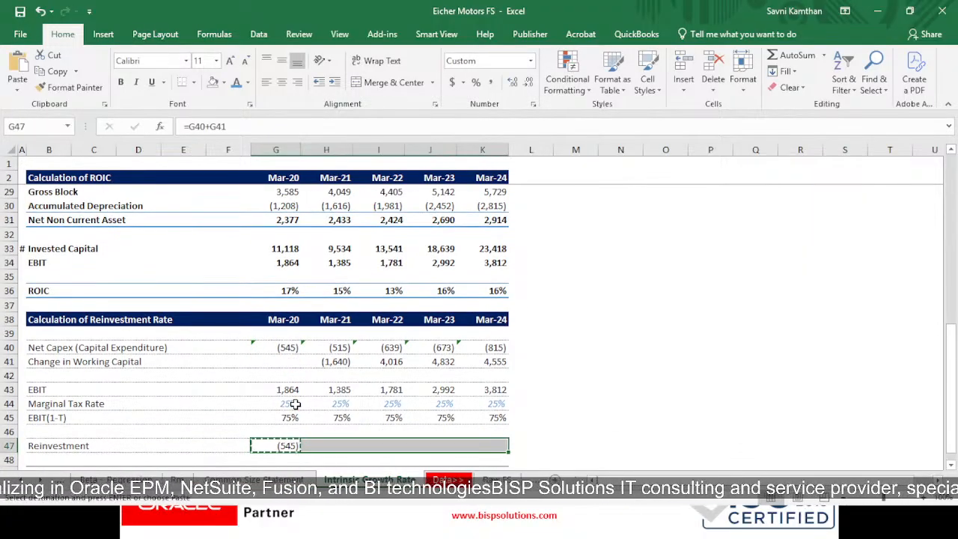
key(ctrl+v)
- Clear the Mar-20 Reinvestment cell G47, leaving the row starting at Mar-21
click(295, 446)
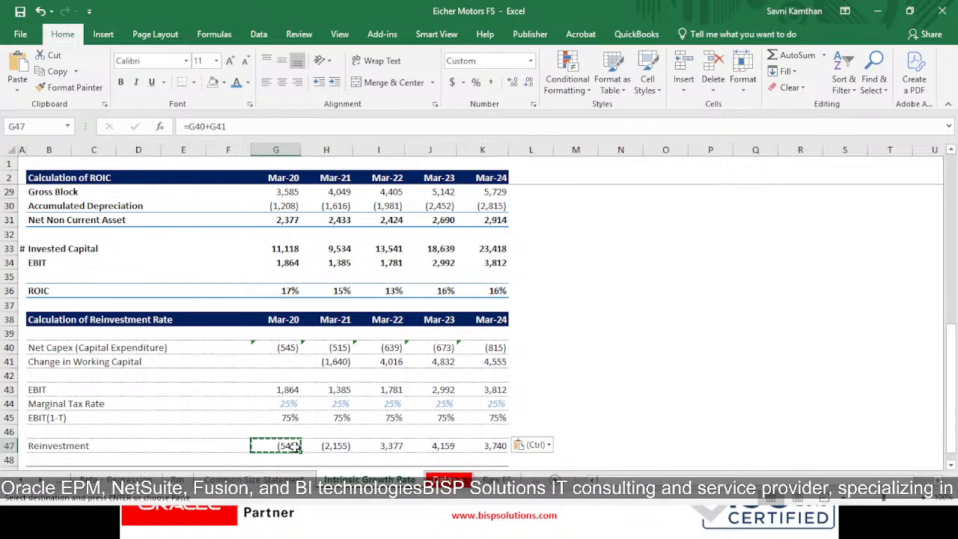
key(Delete)
key(Right)
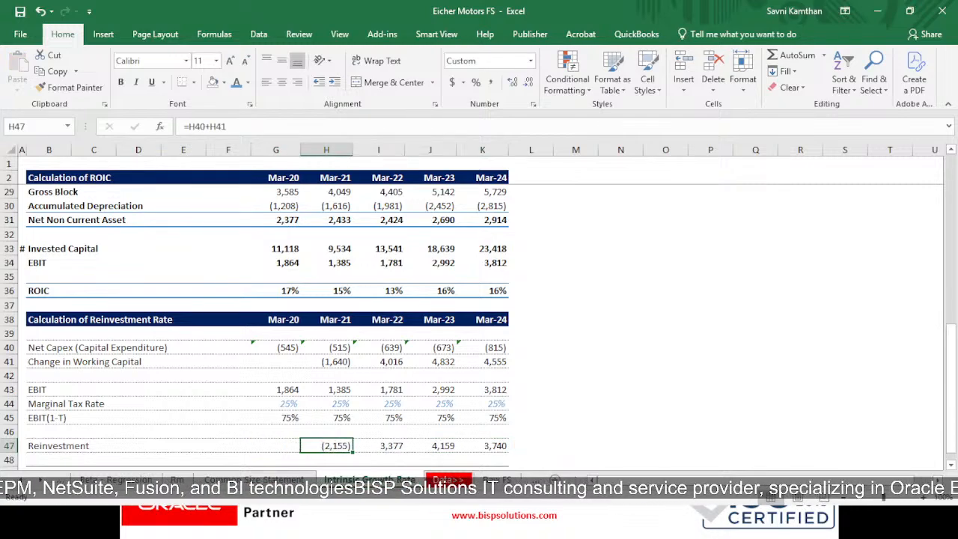
- Ignore the formula error flags on the Net Capex cells, first on G40 and then on H40:K40
click(257, 345)
click(239, 343)
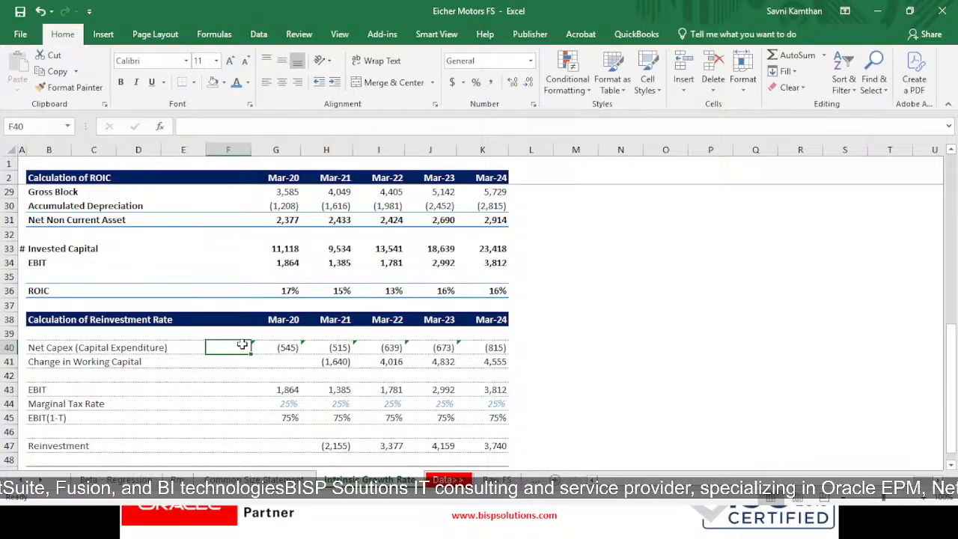
click(261, 346)
click(237, 347)
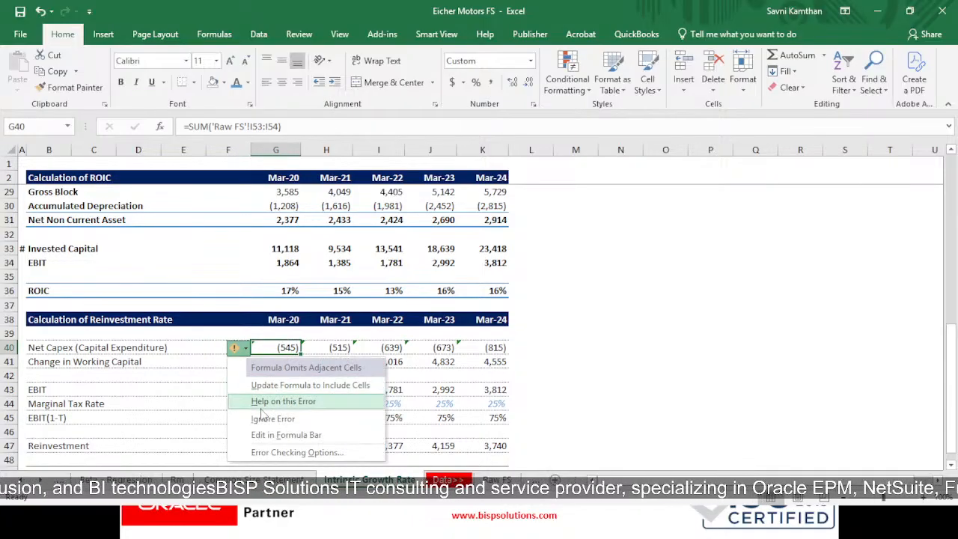
click(269, 419)
drag(304, 346, 503, 353)
click(283, 348)
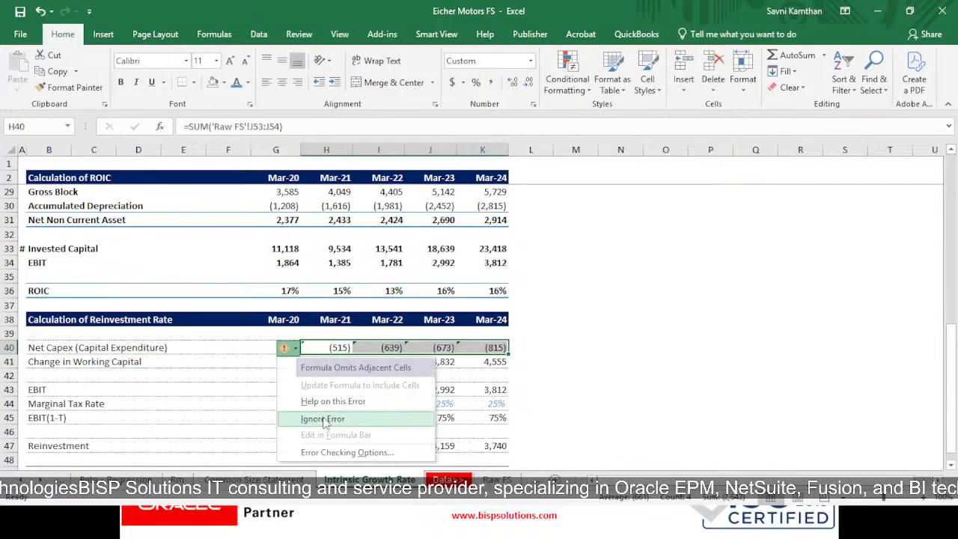
click(270, 419)
click(536, 386)
- Calculate the Mar-20 Reinvestment Rate in G49 by dividing Reinvestment by EBIT(1-T) with =G47/G45
scroll(363, 341, down, 3)
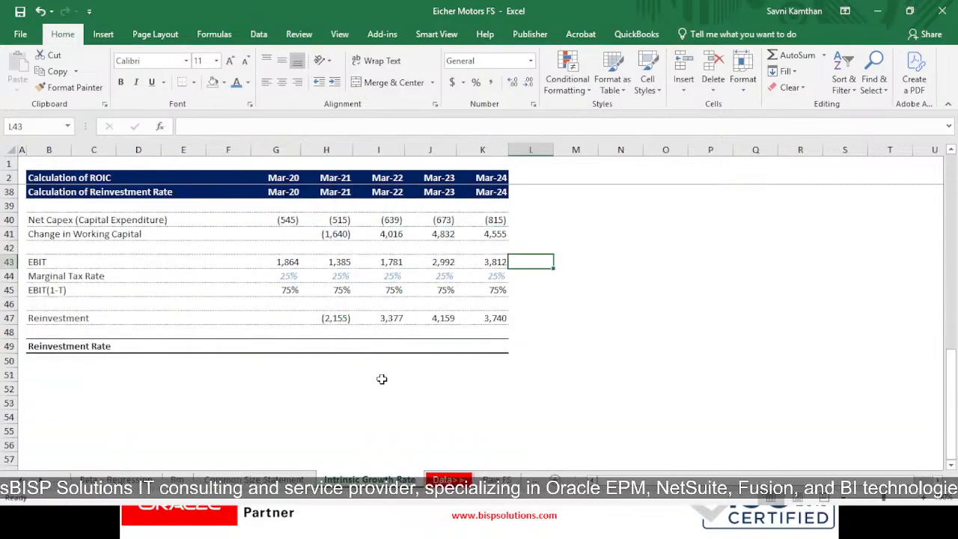
click(283, 346)
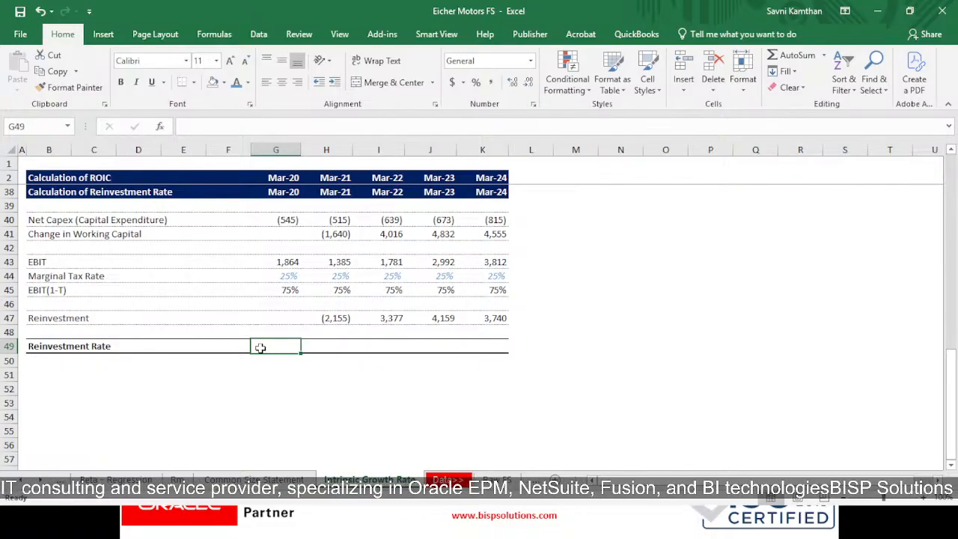
text(=)
key(Up)
key(Up)
key(Up)
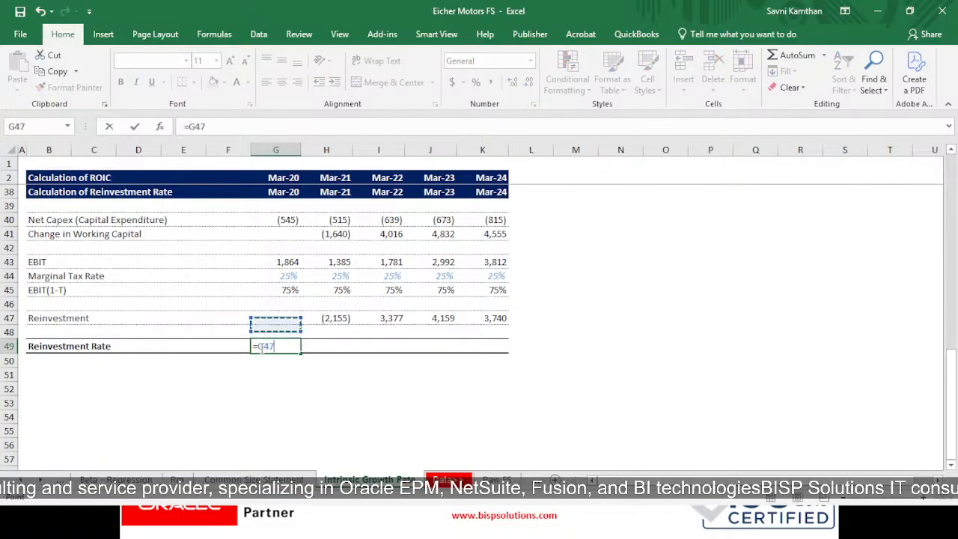
key(Down)
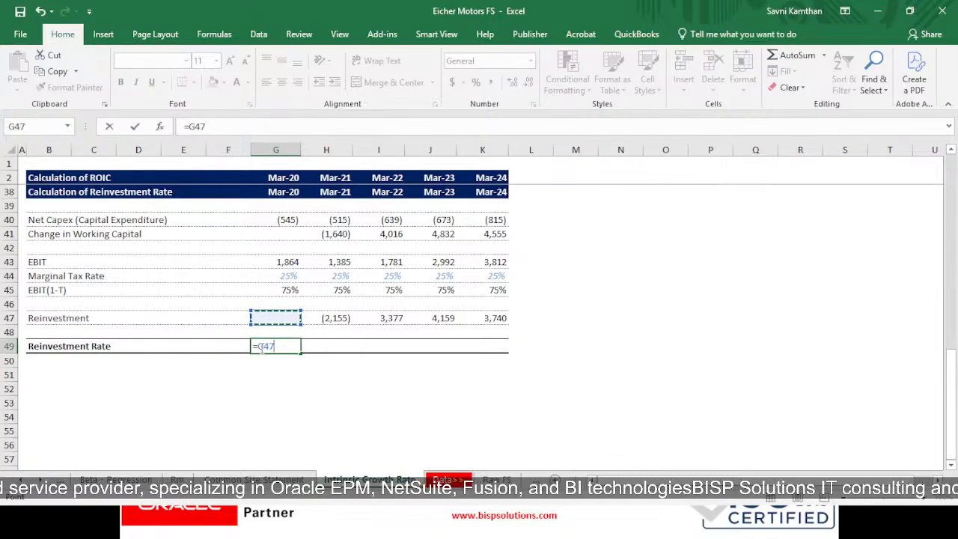
text(/)
key(Down)
key(Down)
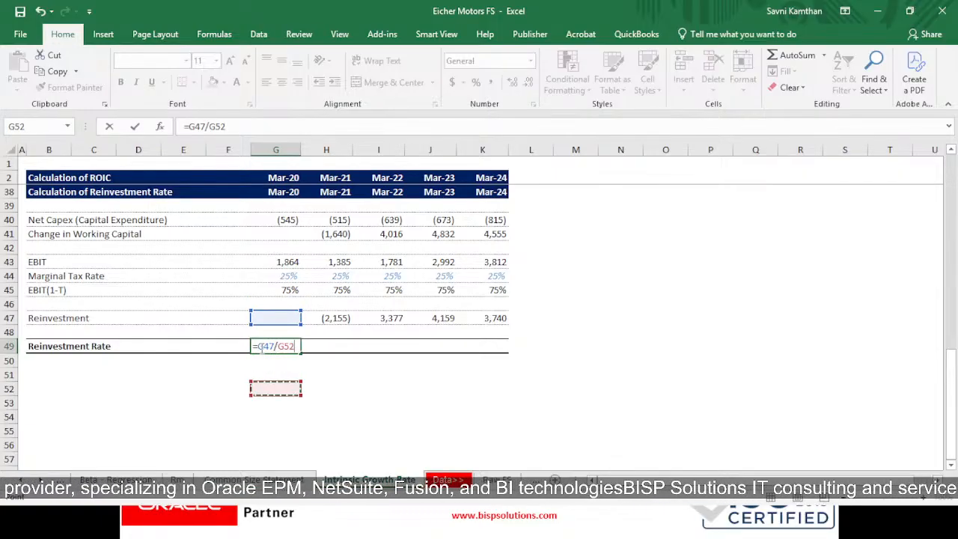
key(Up)
key(Up)
key(Up)
key(Up)
key(Up)
key(Up)
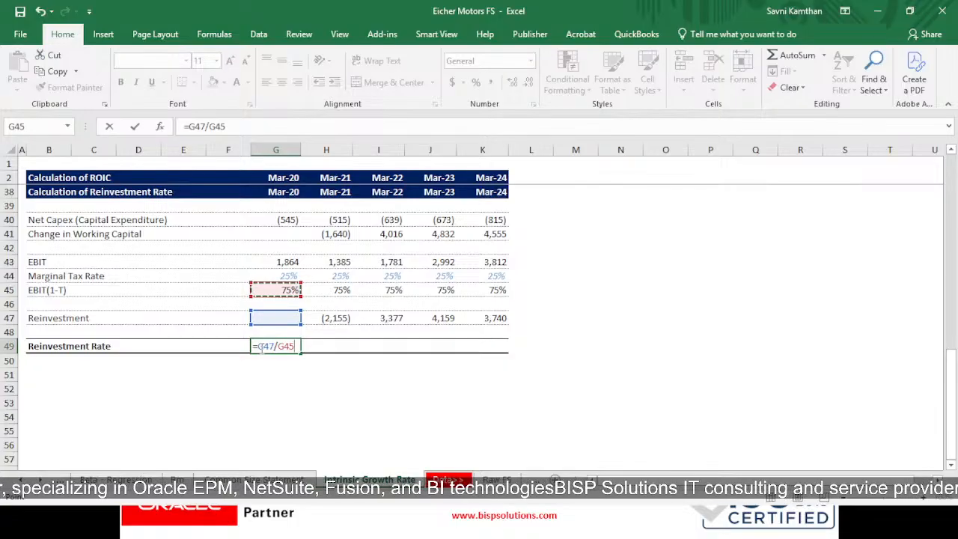
text())
key(Return)
key(Return)
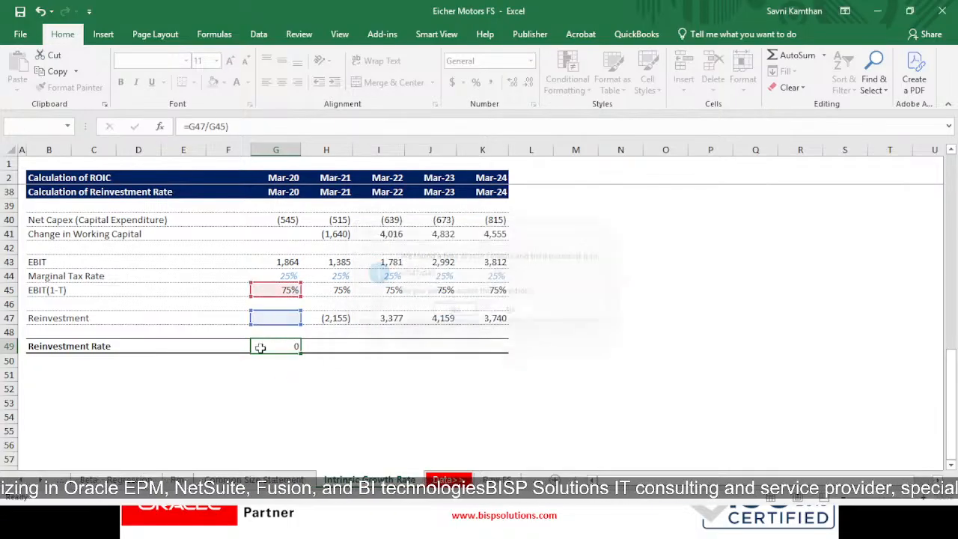
- Copy the Mar-20 Reinvestment Rate formula across the row through Mar-24 (G49:K49)
key(ctrl+c)
key(shift+Right)
key(shift+Right)
key(shift+Right)
key(shift+Right)
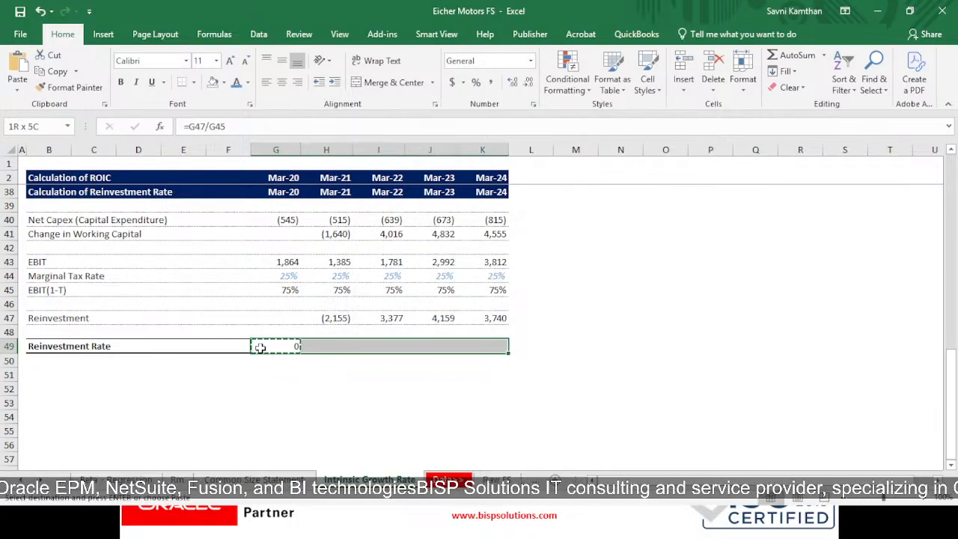
key(ctrl+v)
- Clear the Mar-20 Reinvestment Rate cell G49
click(269, 346)
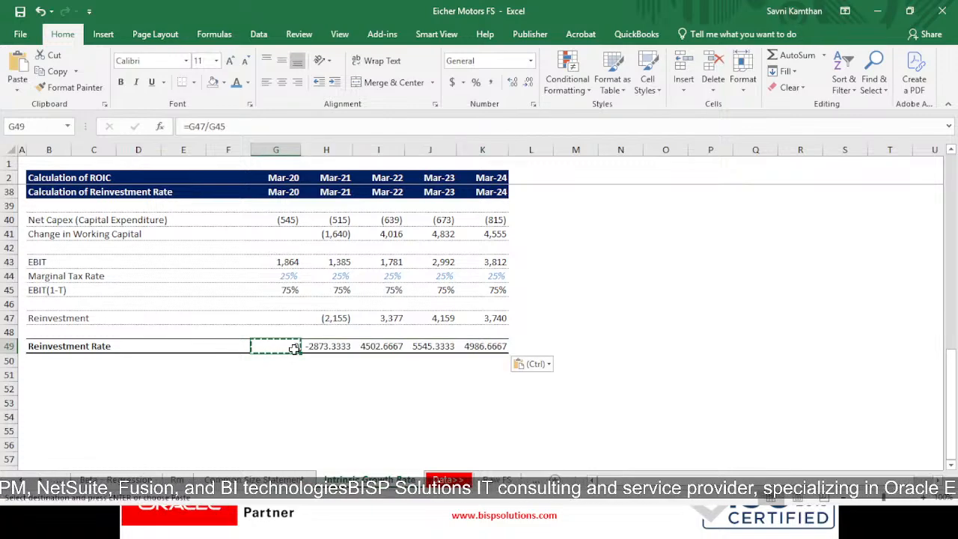
key(Delete)
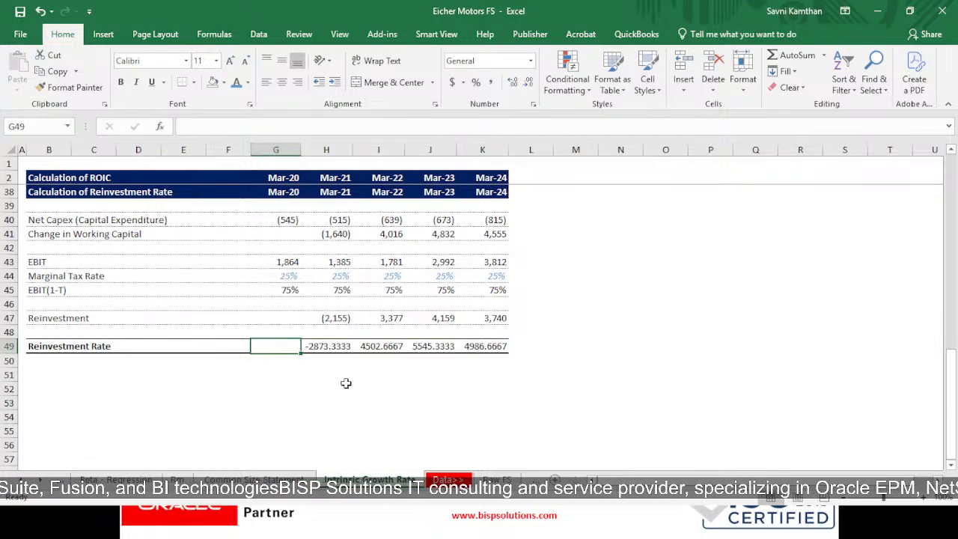
click(446, 387)
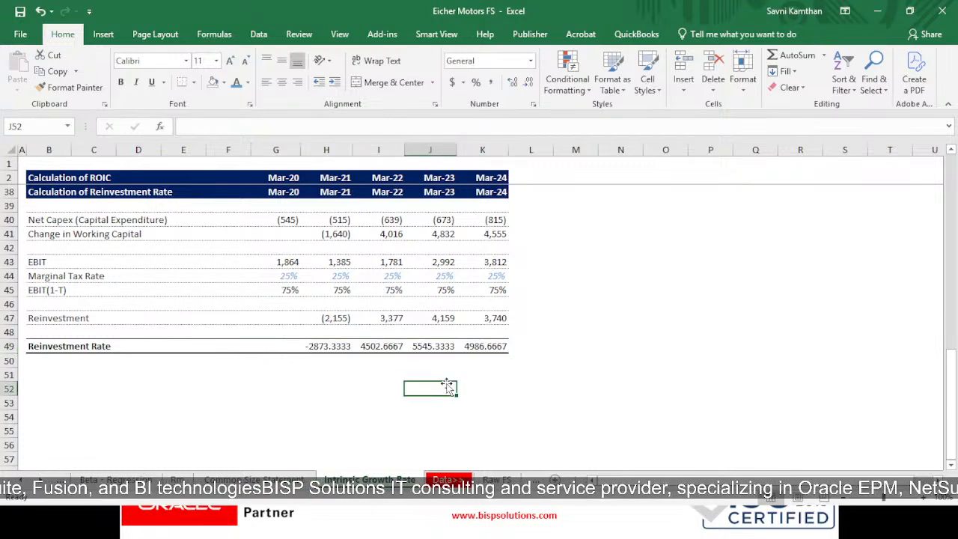
- Re-enter the Mar-21 Reinvestment Rate in H49 as Reinvestment divided by EBIT(1-T), using =H47/H45
click(329, 348)
key(Delete)
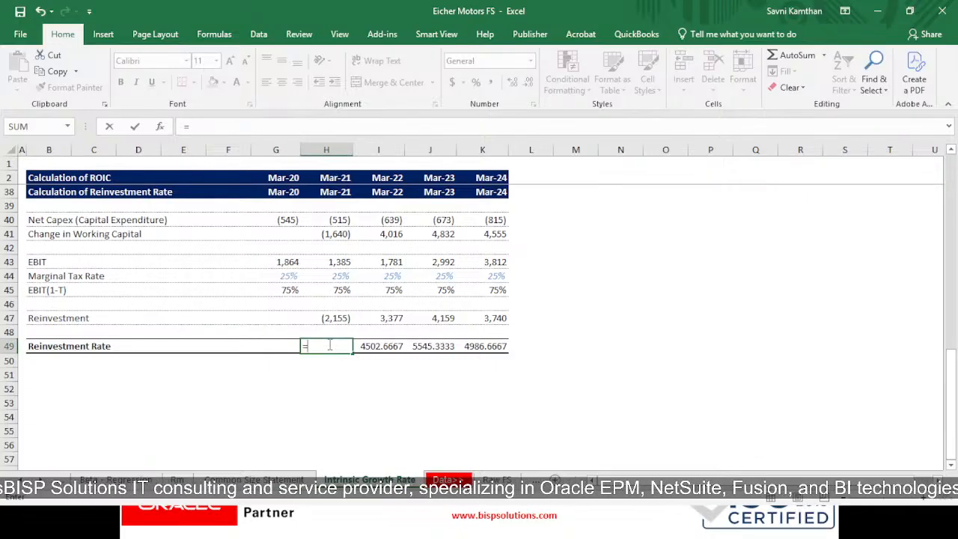
text(=)
click(329, 318)
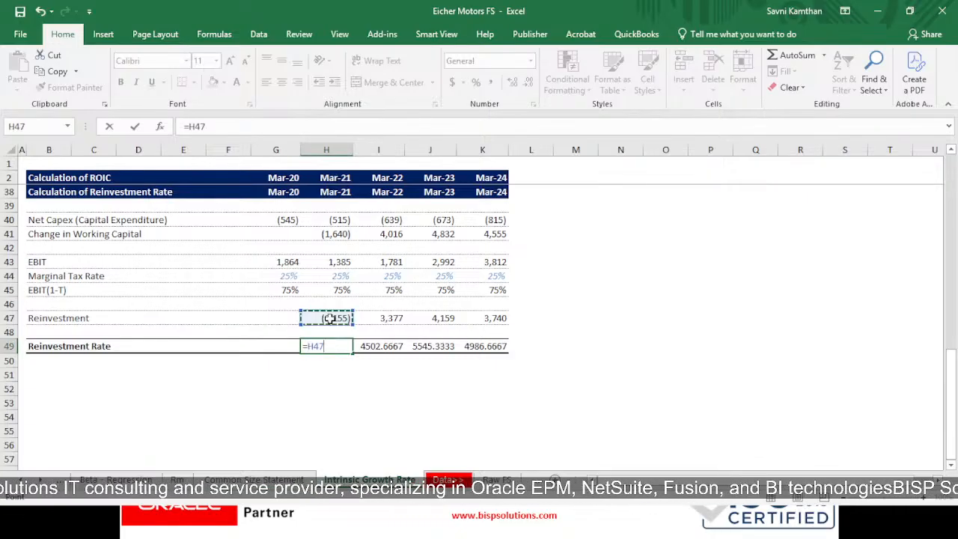
text(/)
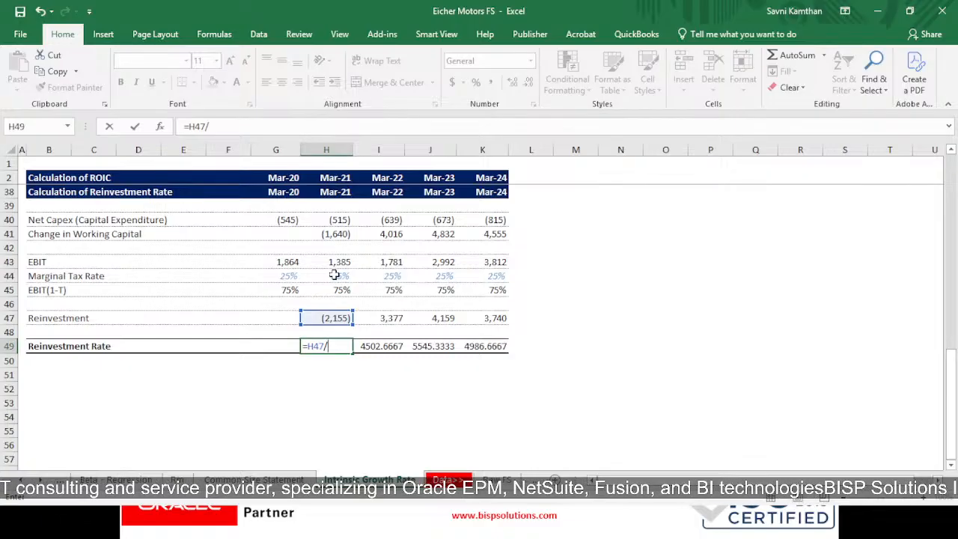
click(335, 287)
key(Return)
key(Up)
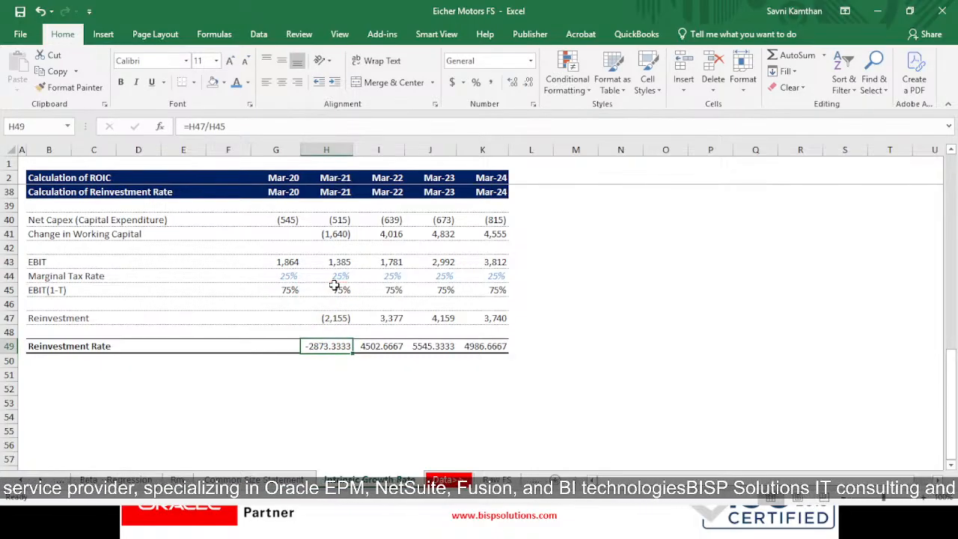
- Copy the Mar-21 Reinvestment Rate formula in H49 across the row through Mar-24 (K49)
key(ctrl+c)
key(shift+Right)
key(shift+Right)
key(shift+Right)
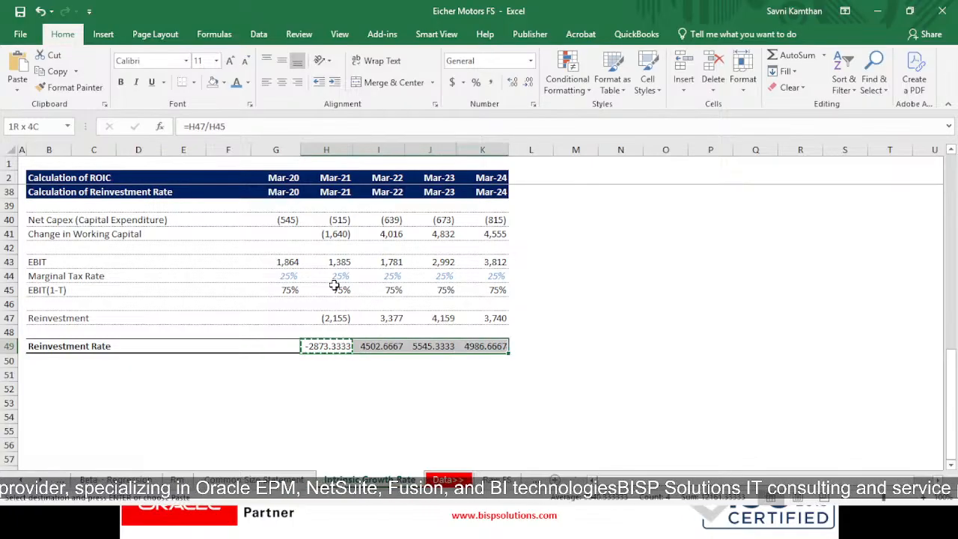
key(ctrl+v)
key(Escape)
- Switch from the workbook to the PowerPoint slide show to present the relative valuation topic
scroll(237, 314, up, 12)
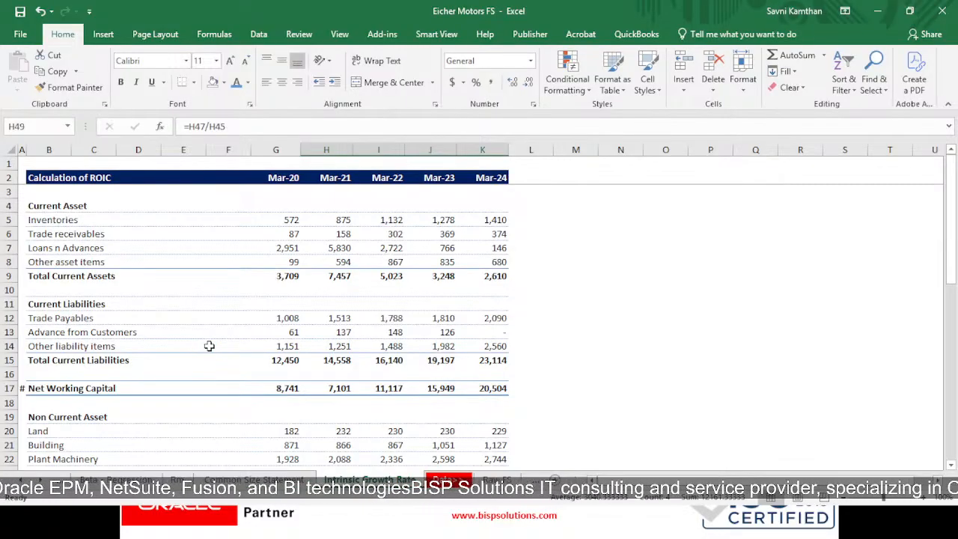
key(alt+Tab)
key(alt+Tab)
key(alt+Tab)
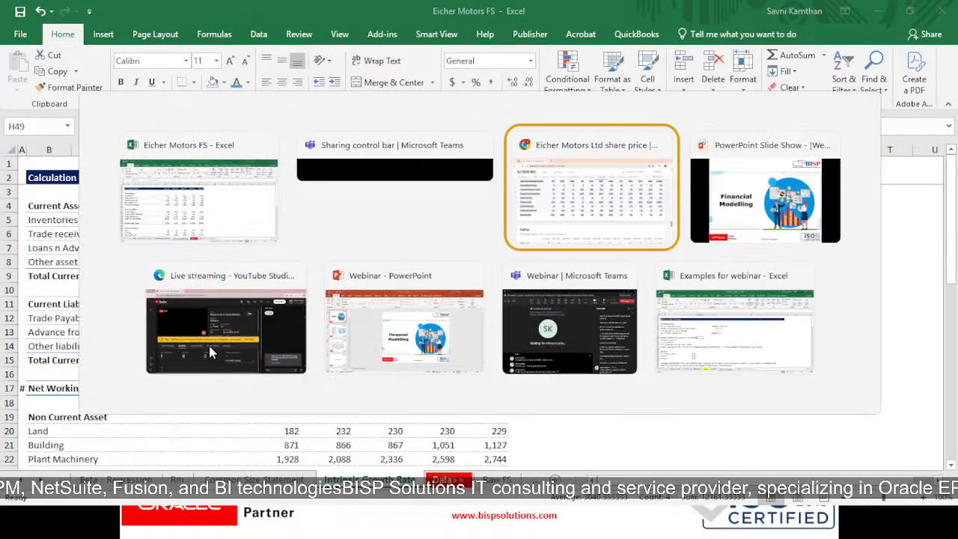
key(Right)
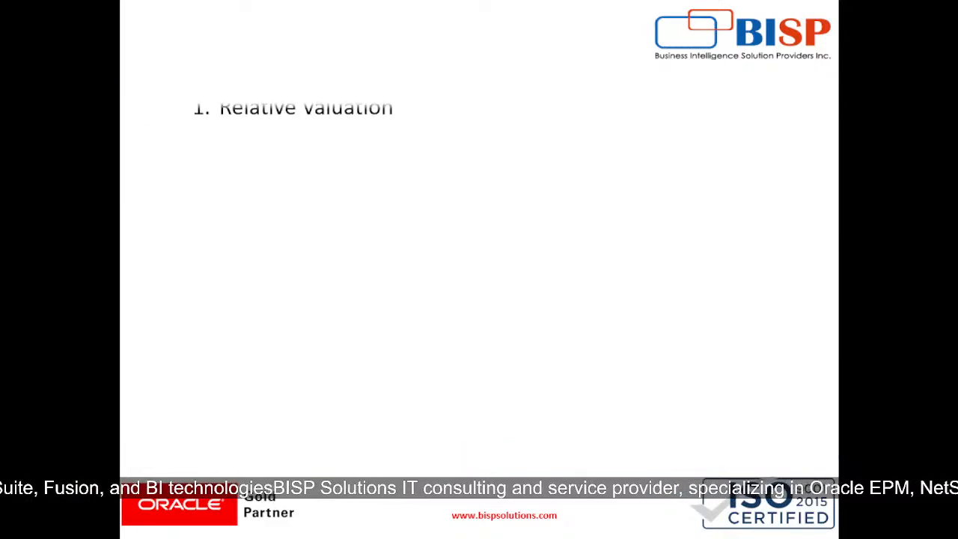
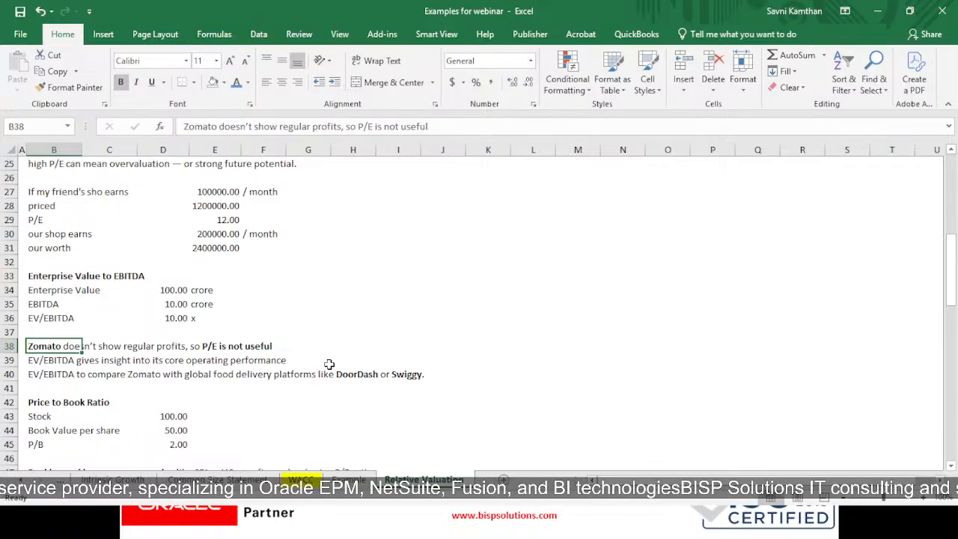
- Advance the slide show through the Price to Book Ratio definition and formula slides to its example
scroll(329, 365, down, 2)
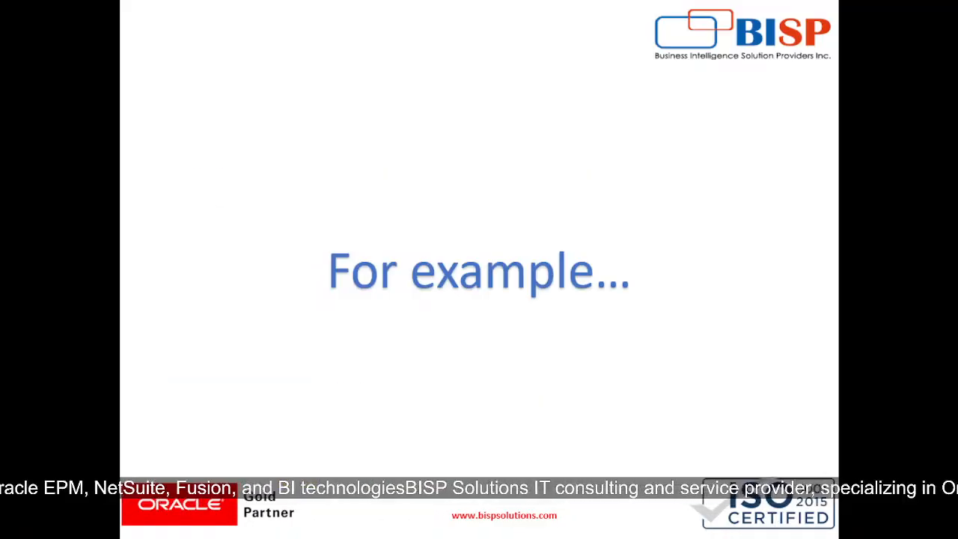
key(Right)
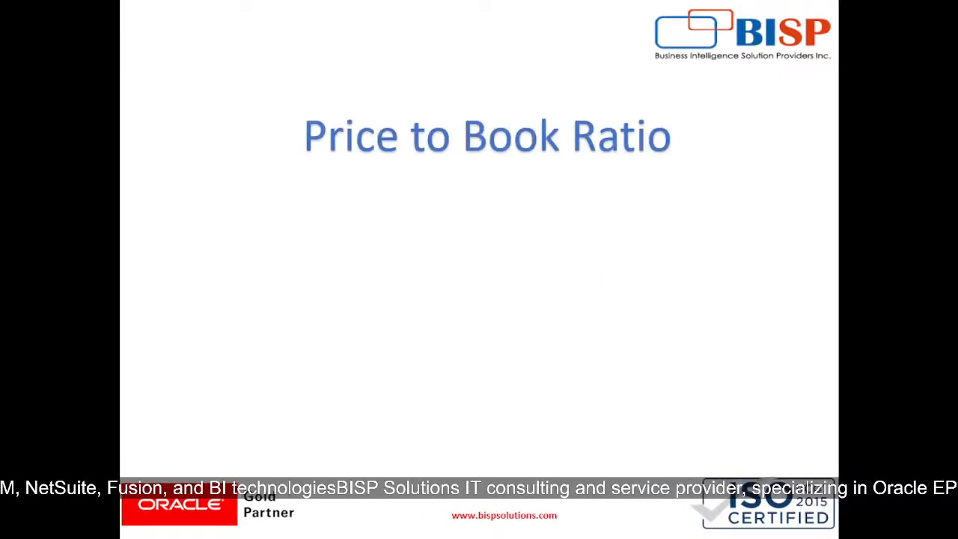
key(Right)
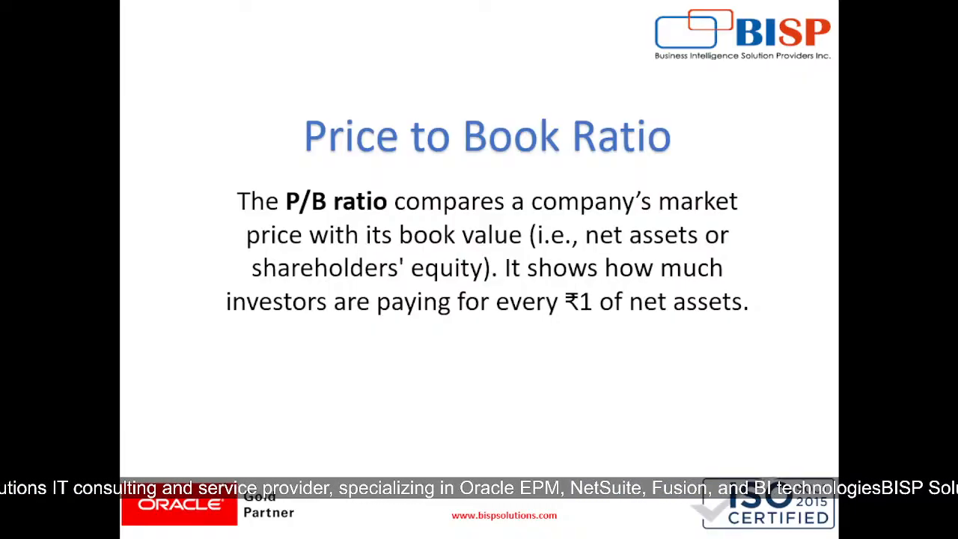
key(Right)
key(Right)
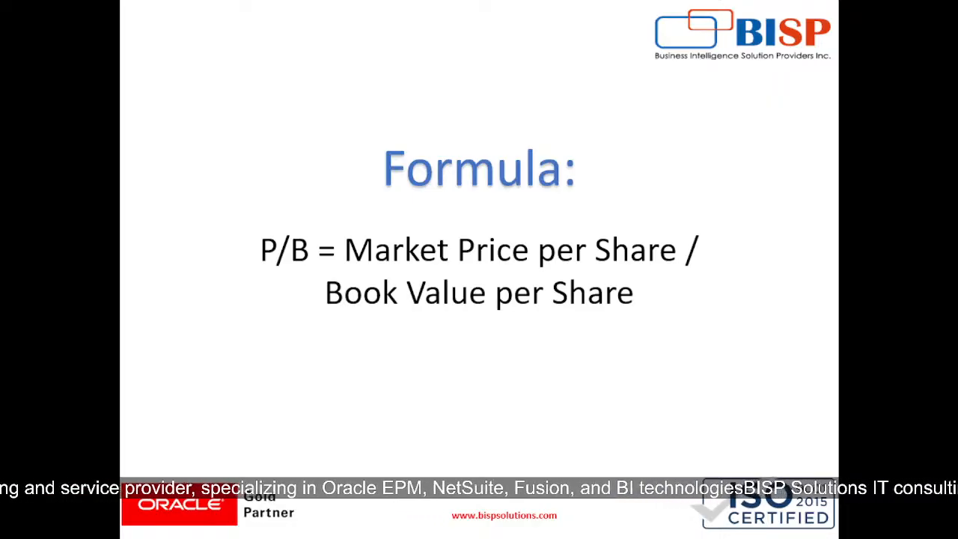
key(Right)
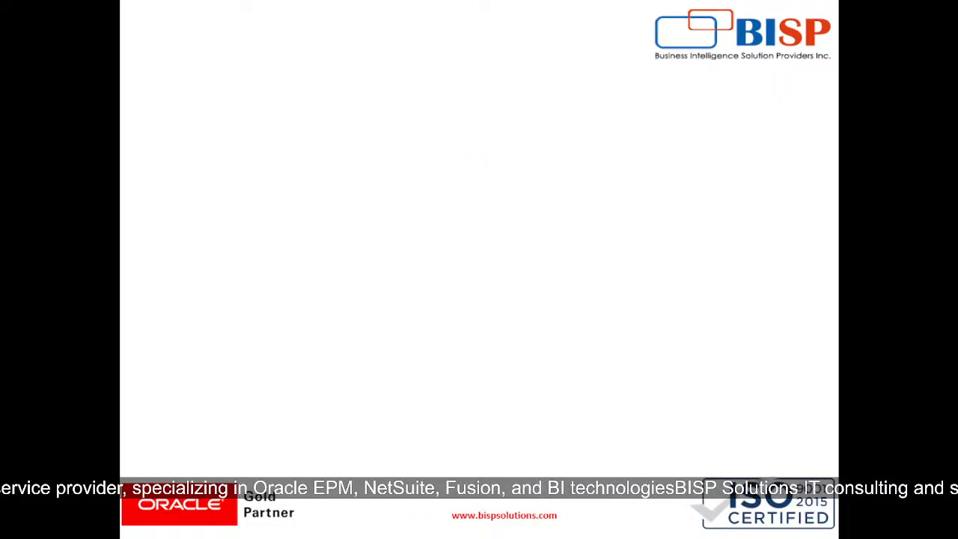
- Switch to the Examples for webinar workbook in Excel and examine the Price to Book Ratio example's stock price, book value per share and P/B
key(alt+Tab)
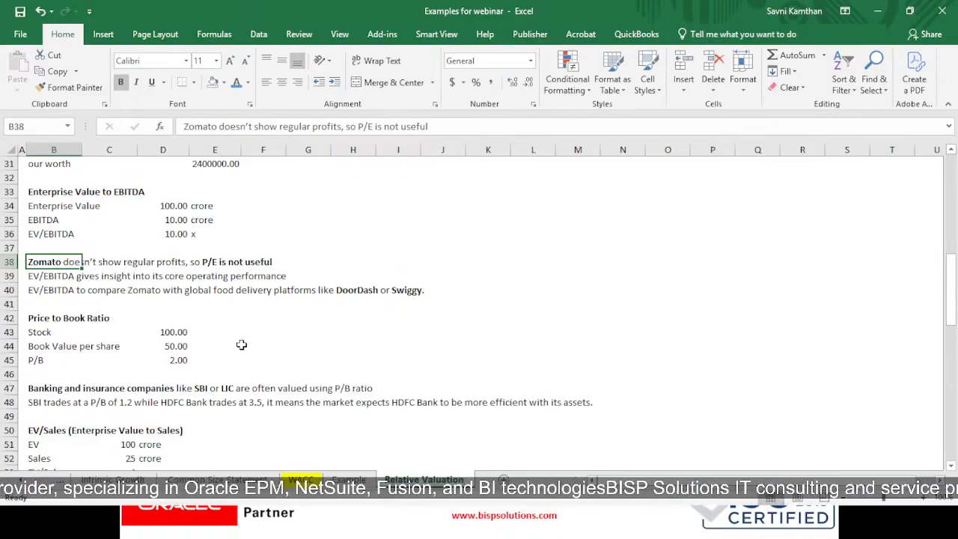
scroll(87, 292, down, 1)
click(75, 291)
click(176, 292)
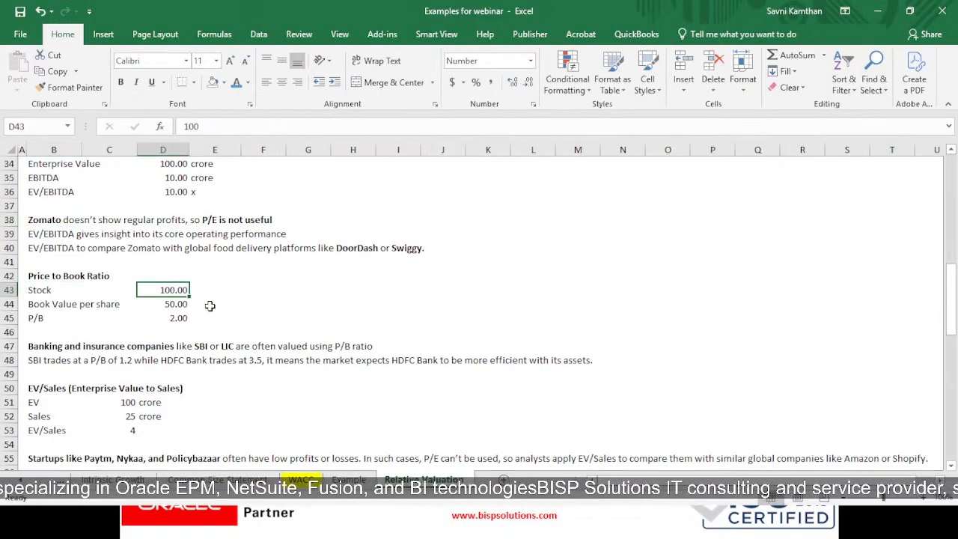
click(72, 303)
click(159, 305)
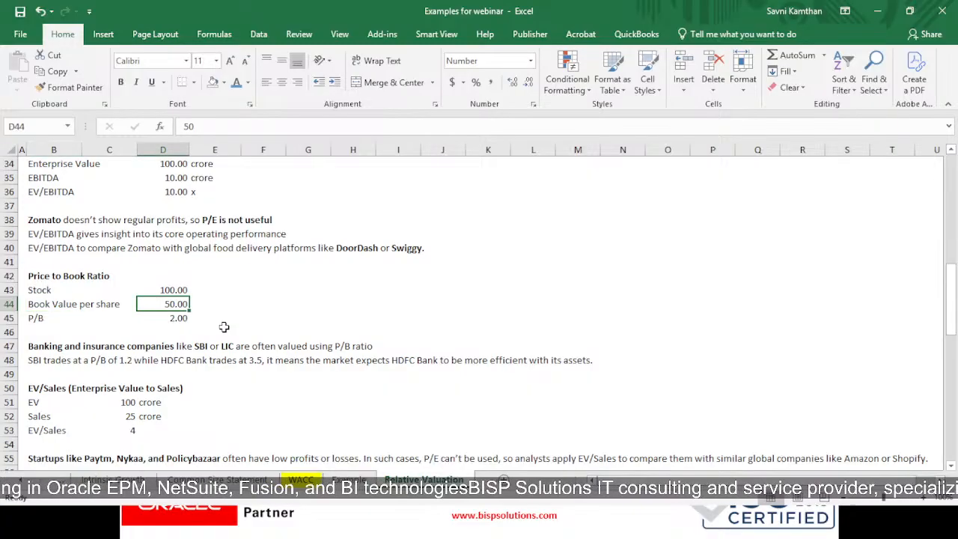
click(62, 307)
click(67, 320)
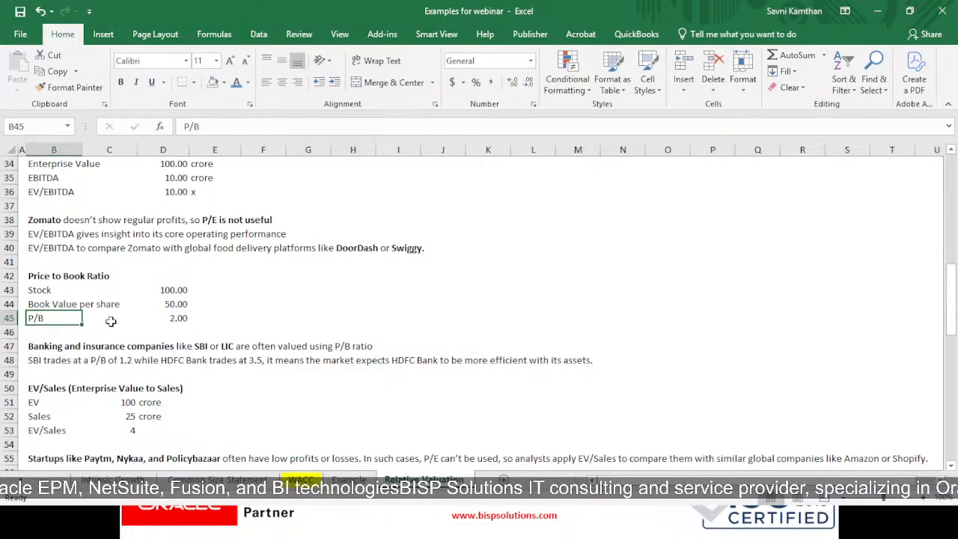
click(186, 321)
- Read the notes in B47 and B48 on valuing banking and insurance companies with the P/B ratio
scroll(60, 356, down, 1)
click(48, 317)
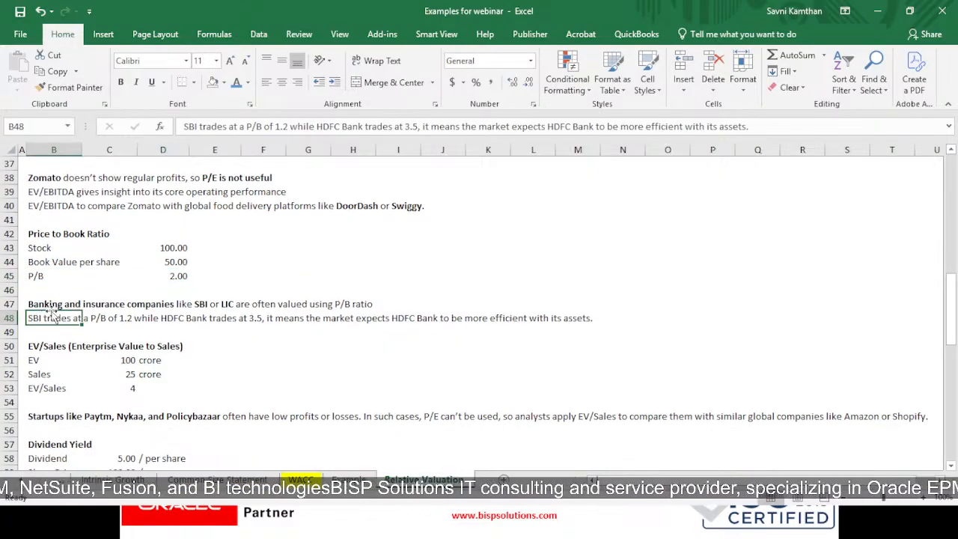
click(75, 307)
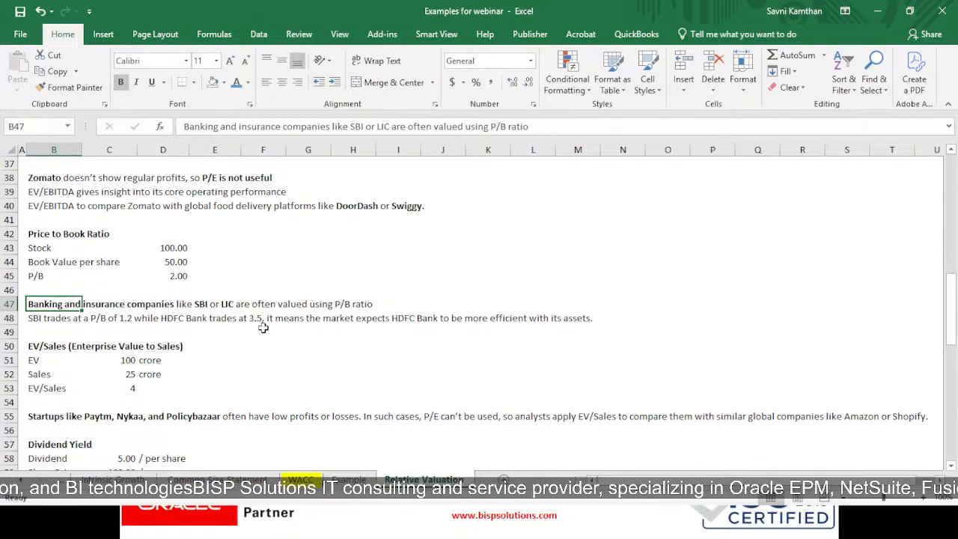
click(35, 319)
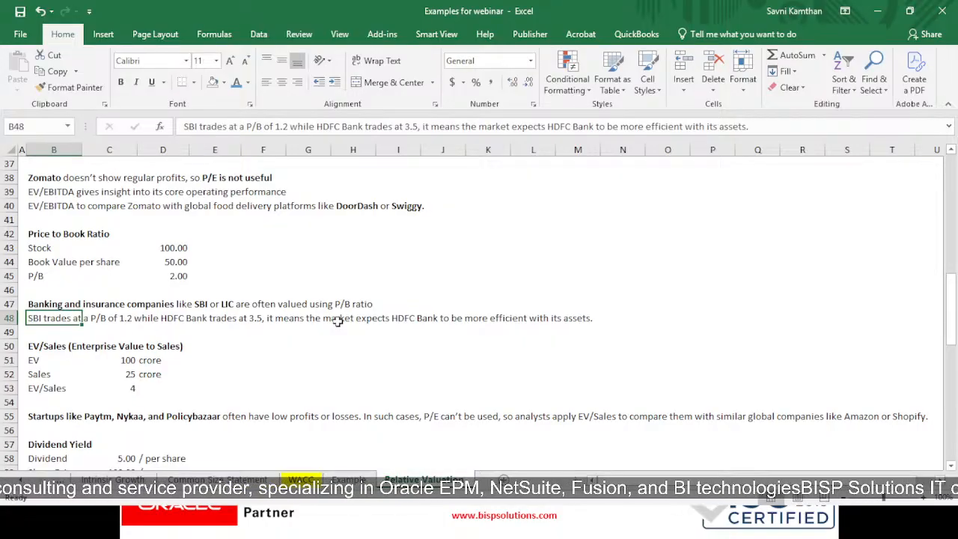
- Walk through the EV/Sales example in rows 50 to 53, examining the EV, Sales and EV/Sales entries
key(Right)
key(Down)
key(Left)
key(Left)
key(Down)
key(Right)
key(Right)
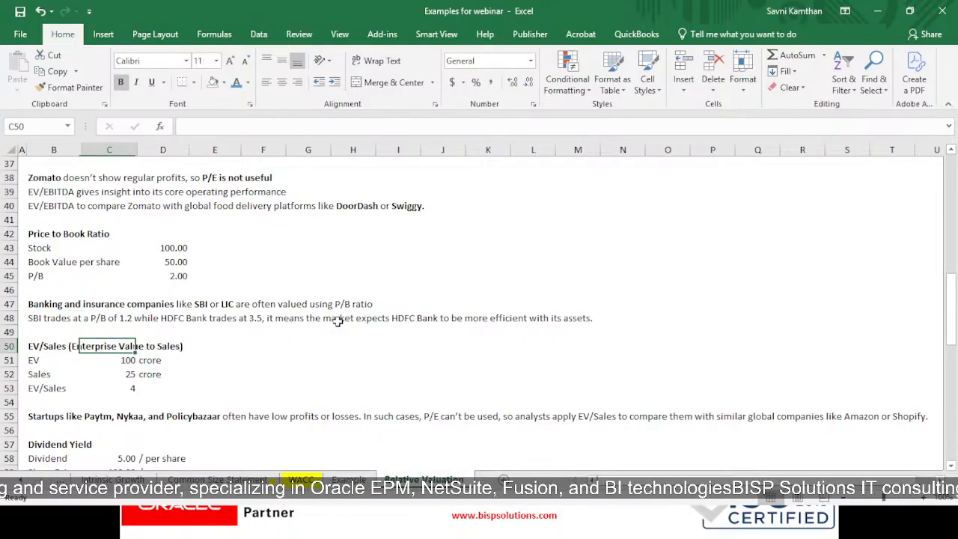
key(Down)
key(Left)
key(Left)
key(Down)
key(Right)
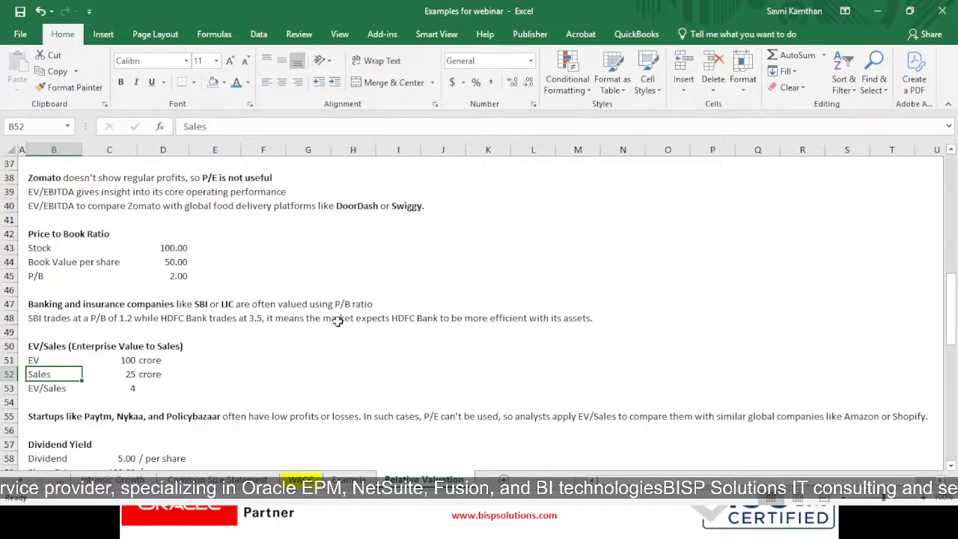
key(Down)
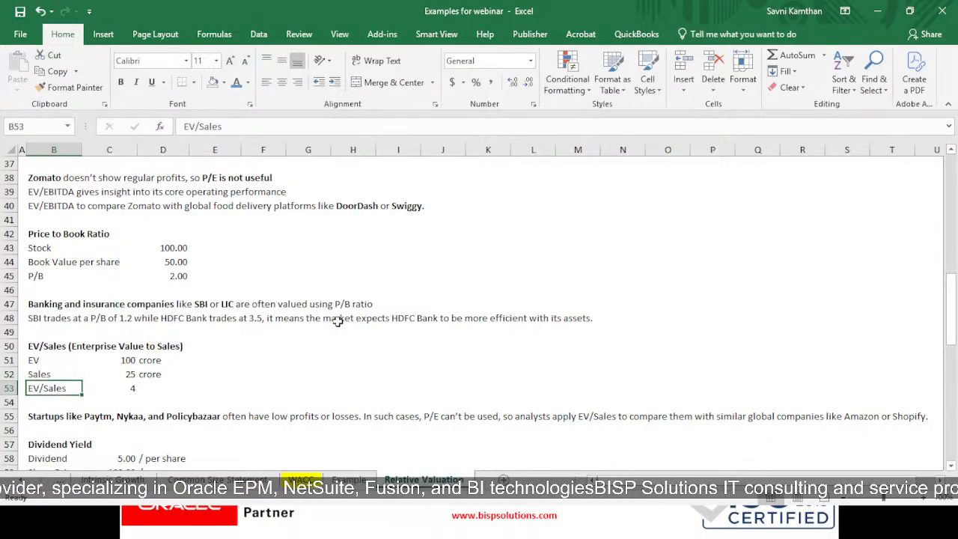
key(Right)
key(Down)
key(Left)
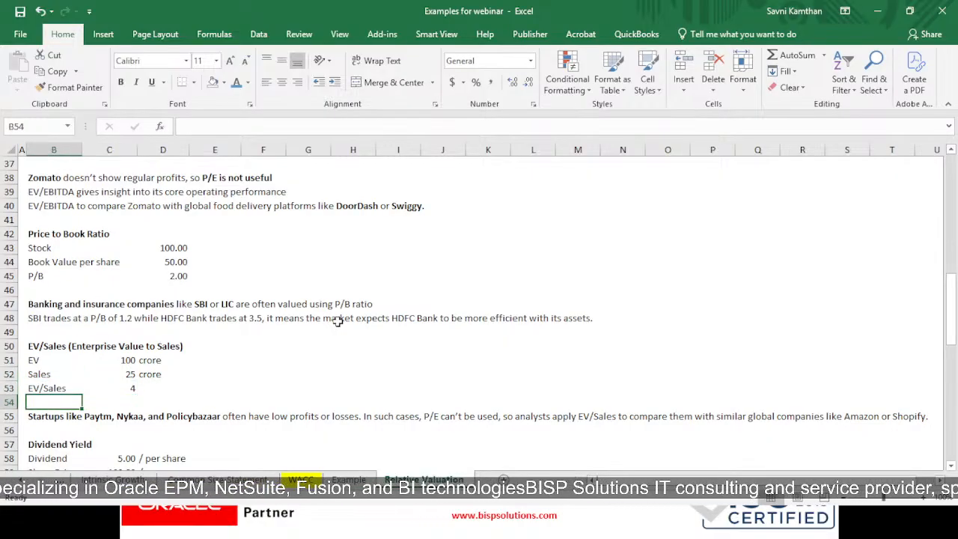
- Read along the row 55 note on applying EV/Sales to startups like Paytm, Nykaa and Policybazaar
key(Left)
key(Down)
key(Right)
key(Right)
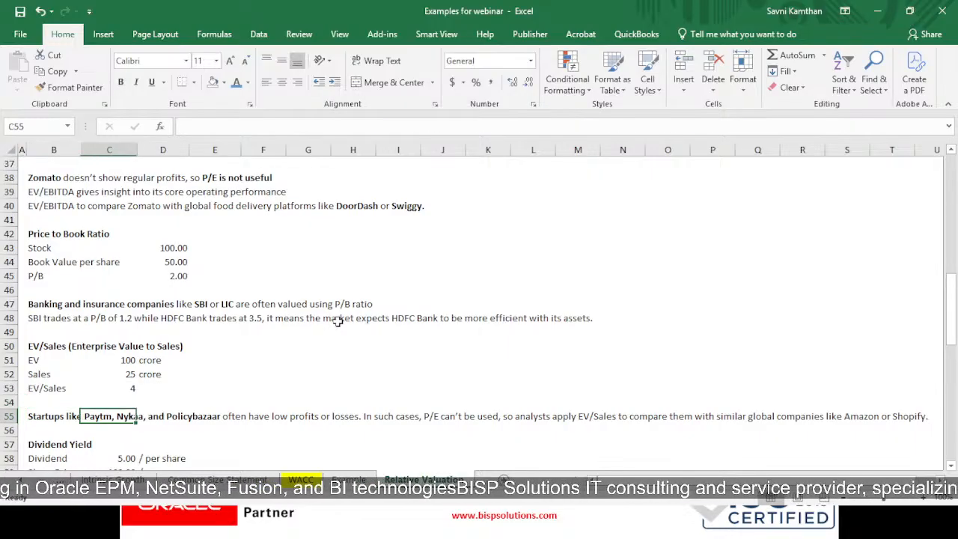
key(Right)
key(Right)
key(Right)
key(Right)
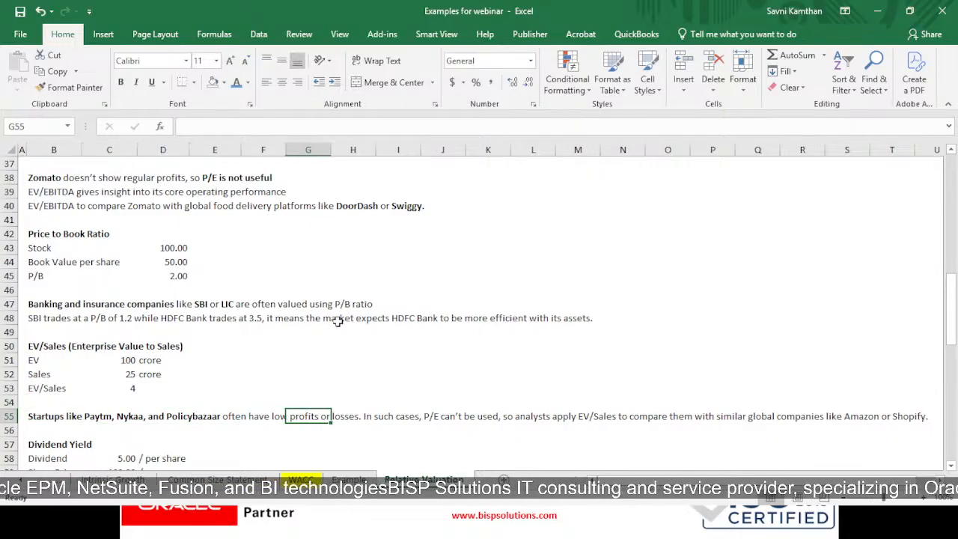
key(Right)
key(Right)
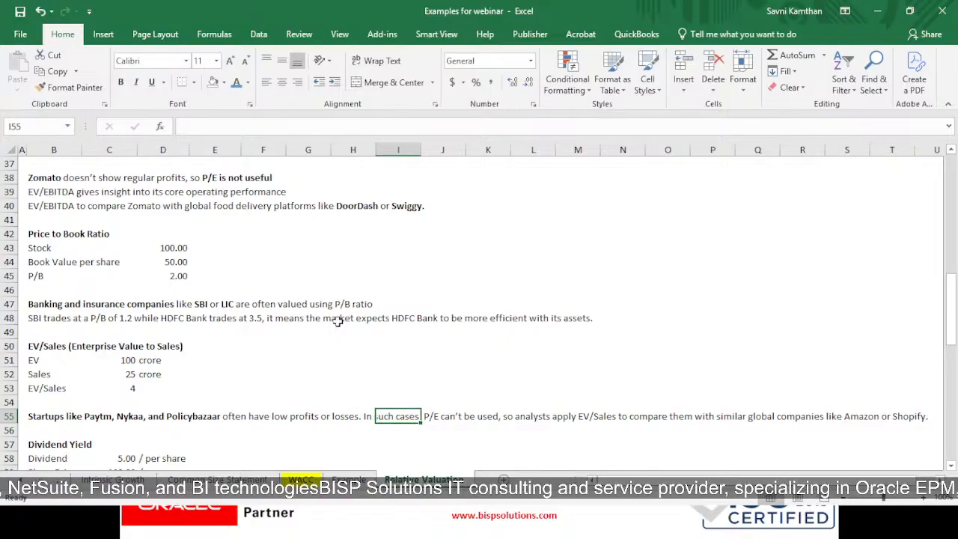
key(Right)
key(Right)
key(Right)
key(Right)
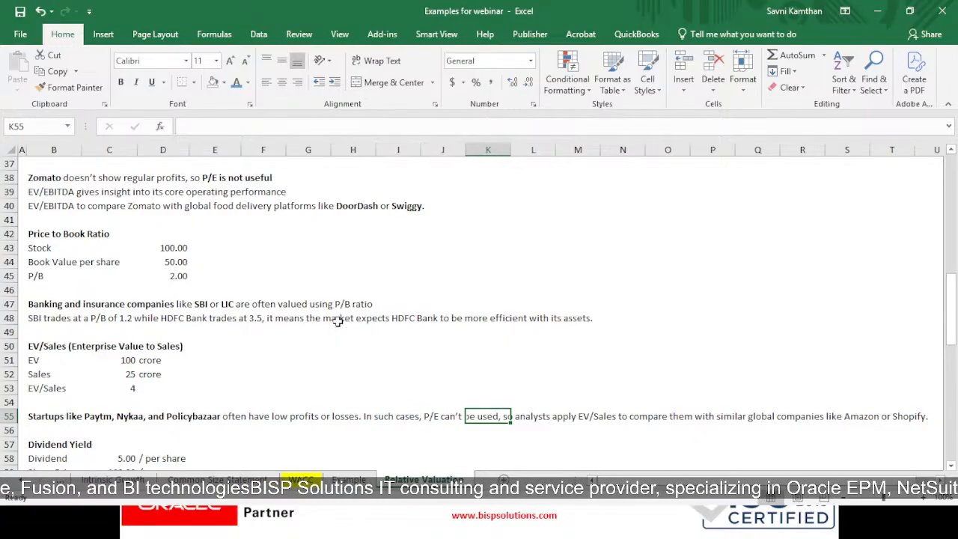
key(Right)
key(Right)
key(Right)
key(Right)
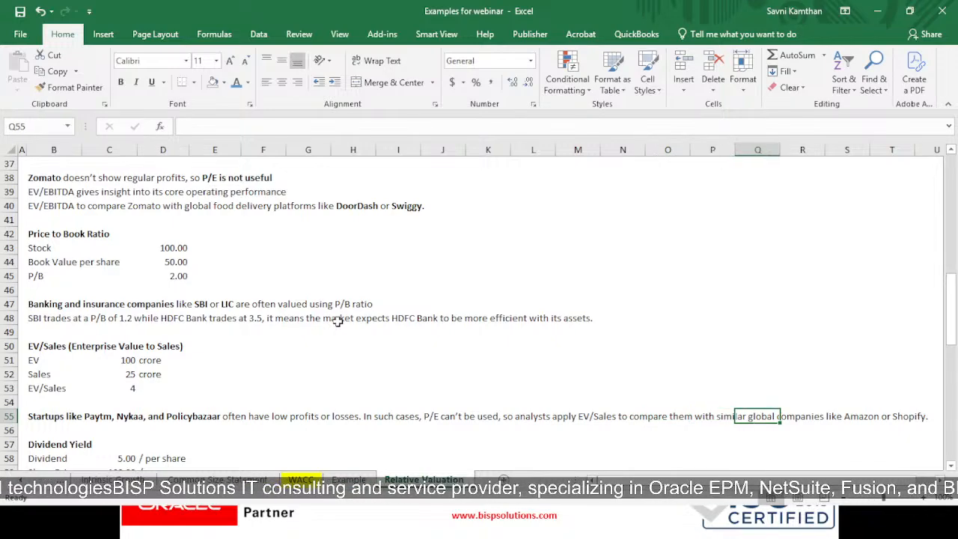
key(Right)
key(Right)
key(Right)
key(Down)
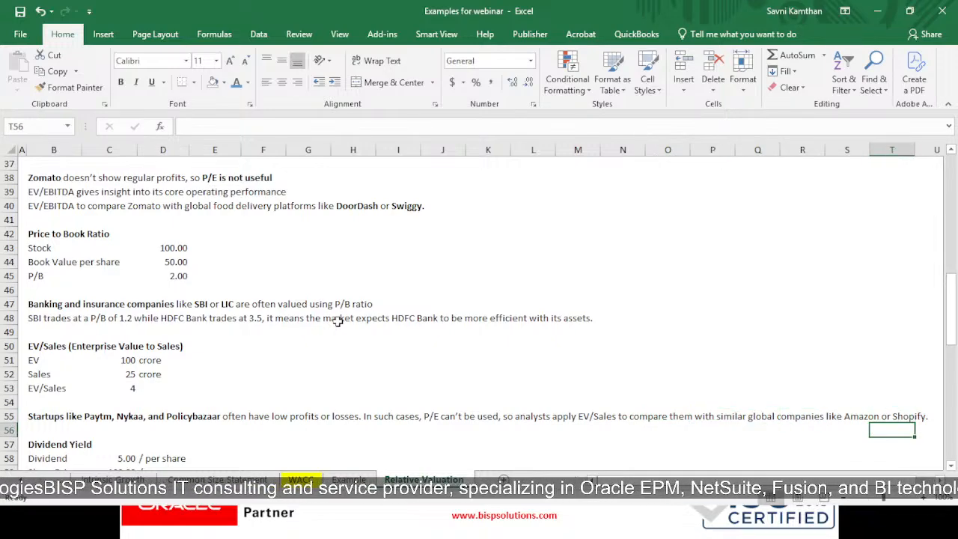
- Walk through the Dividend Yield example in rows 57 to 60, examining the dividend, share price and yield entries
key(Down)
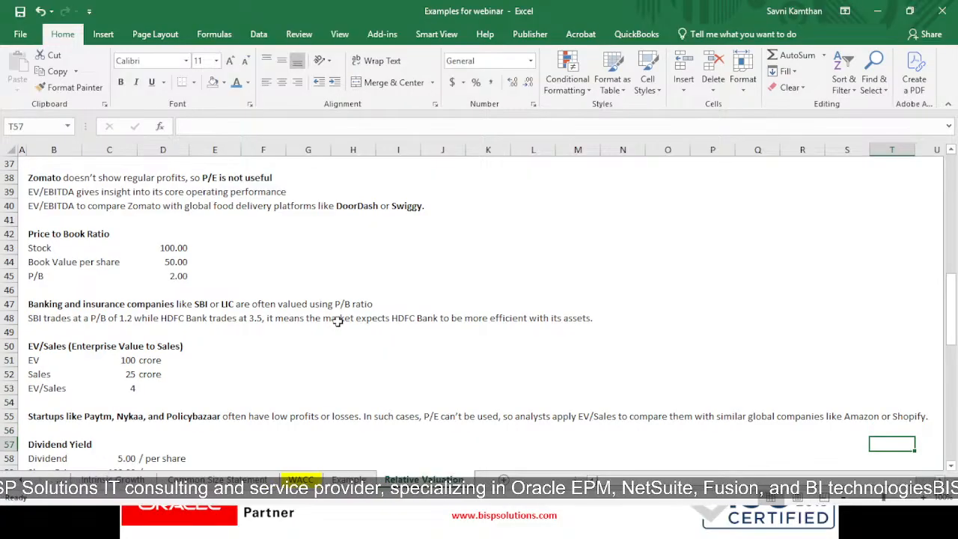
key(Left)
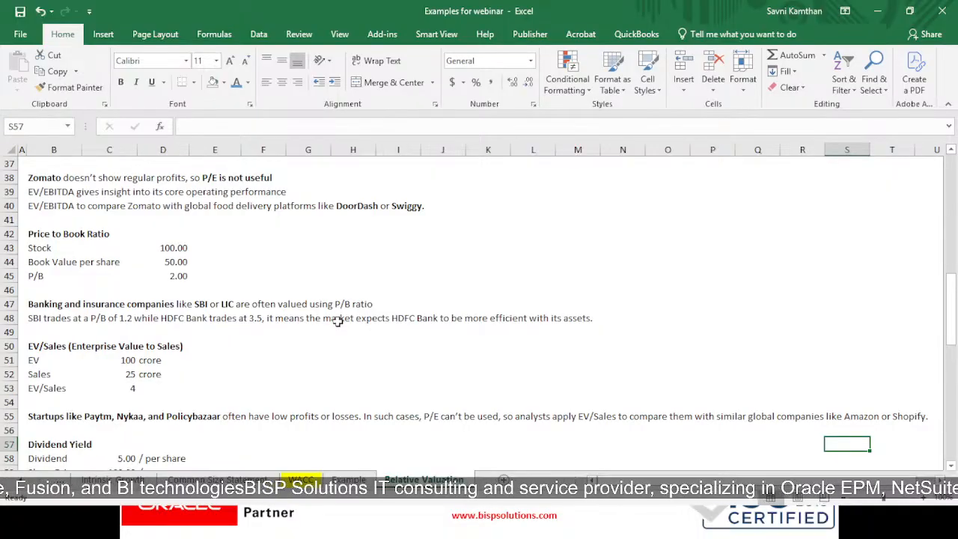
key(Down)
key(Down)
key(Down)
key(Down)
key(Left)
key(Left)
key(Left)
key(Left)
key(Left)
key(Left)
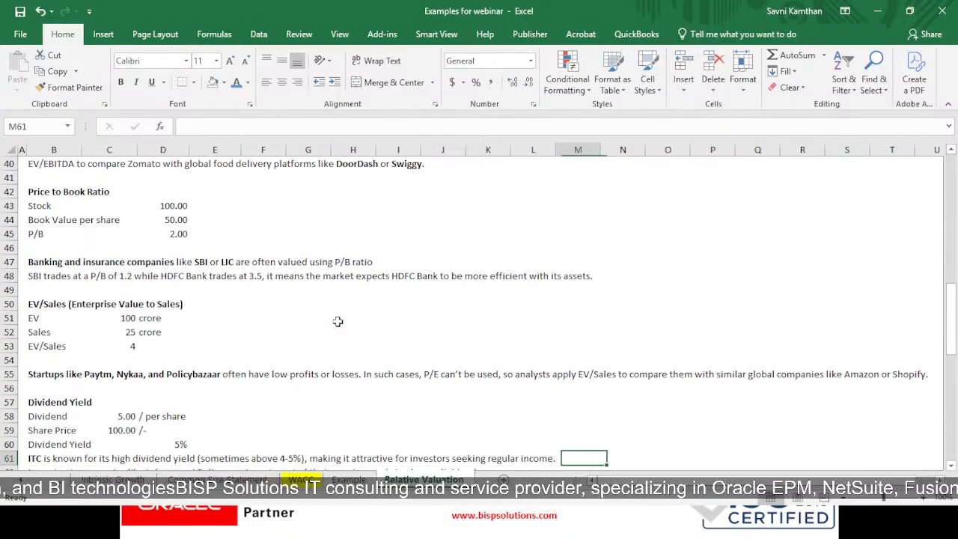
key(Left)
key(Left)
key(Left)
key(Left)
key(Left)
key(Left)
key(Left)
key(Left)
key(Left)
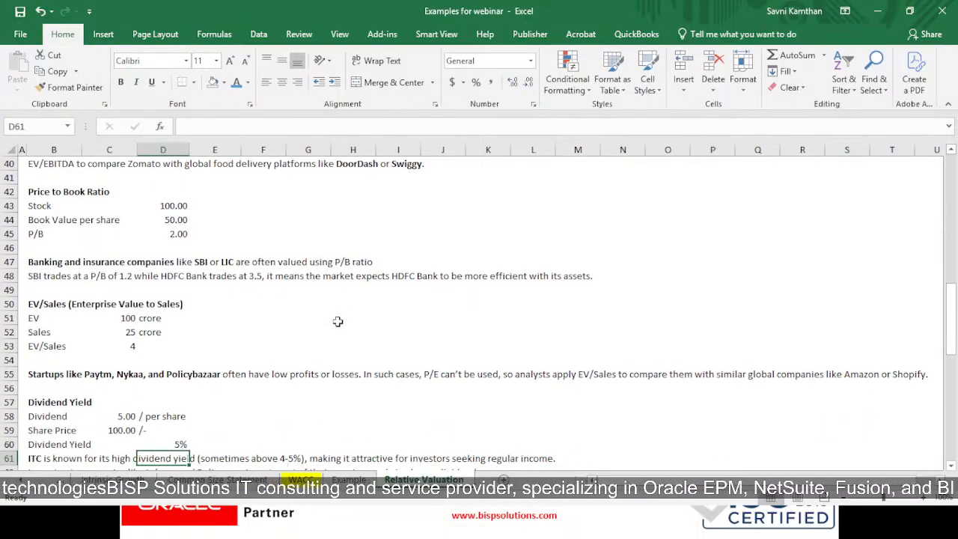
key(Left)
key(Up)
key(Up)
key(Up)
key(Down)
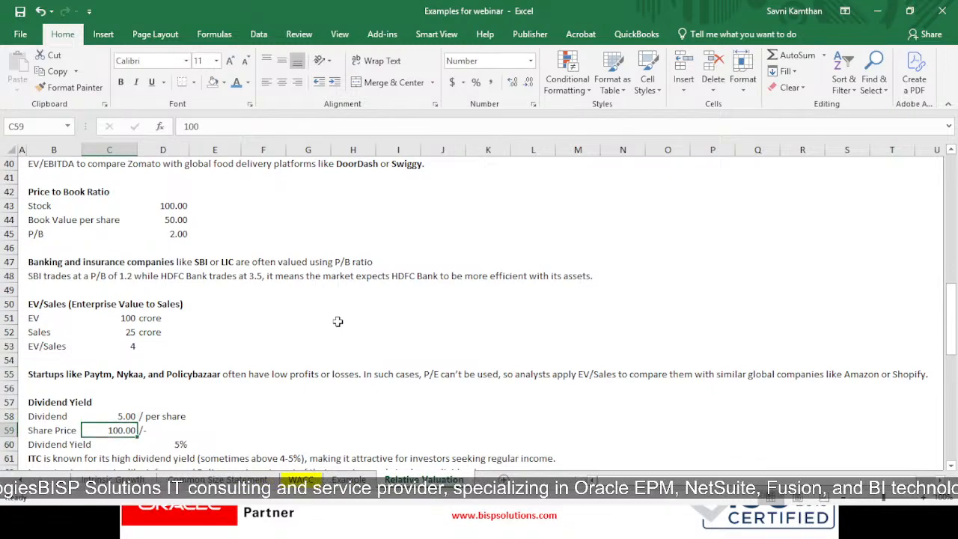
key(Down)
key(Up)
key(Left)
key(Down)
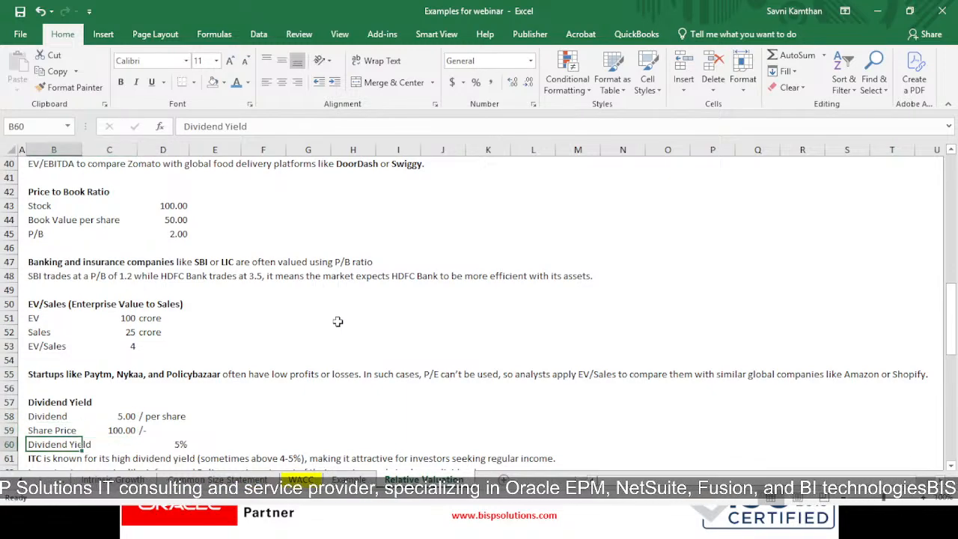
- Read along the row 61 note on ITC's high dividend yield and its appeal to investors seeking regular income
key(Down)
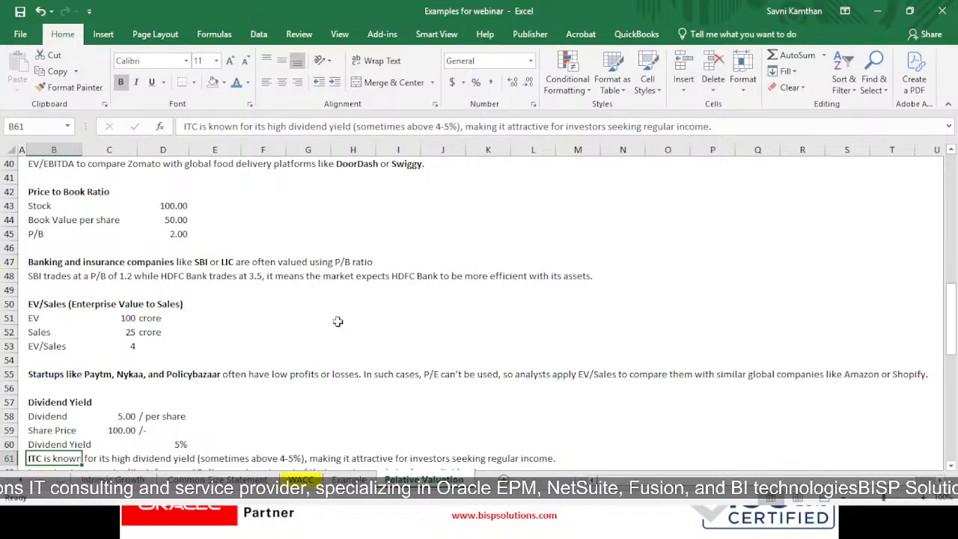
key(Down)
key(Up)
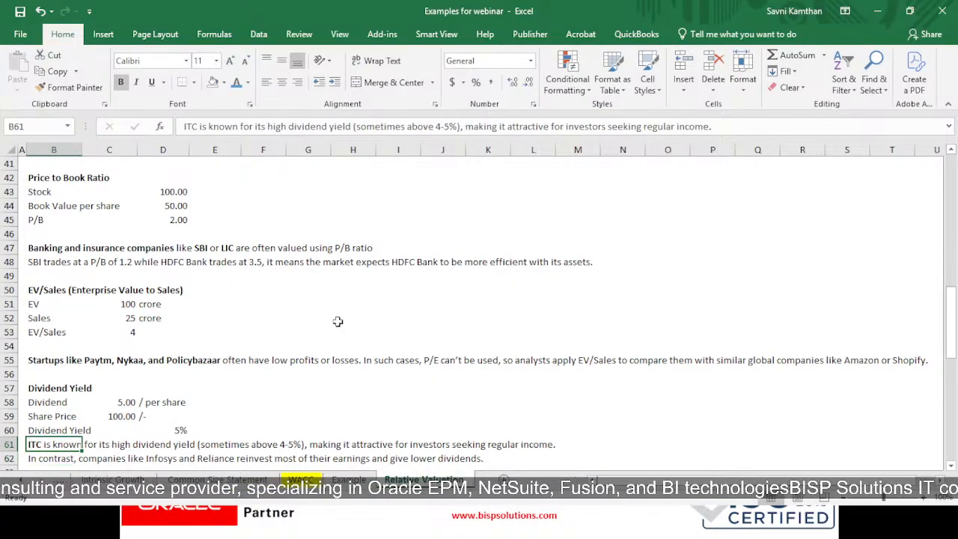
key(Right)
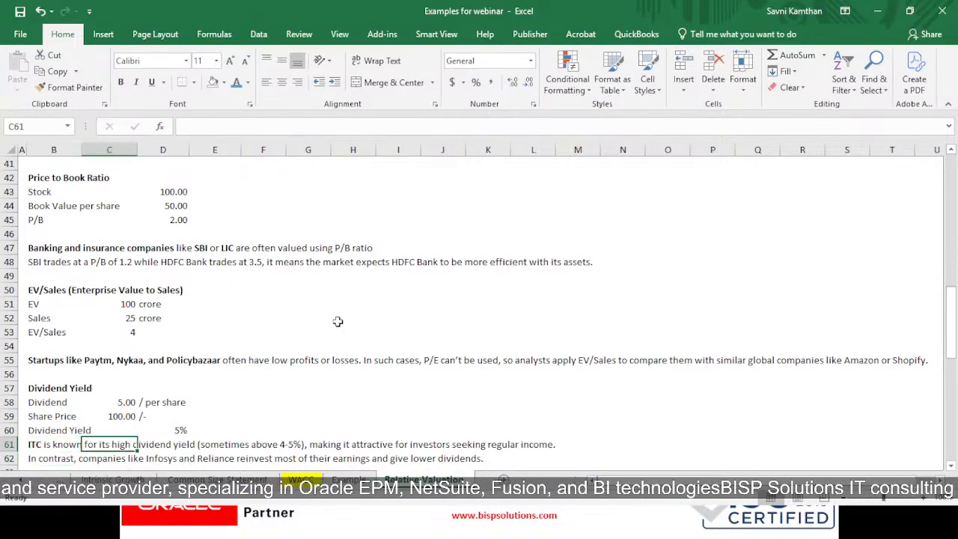
key(Right)
key(Right)
key(Right)
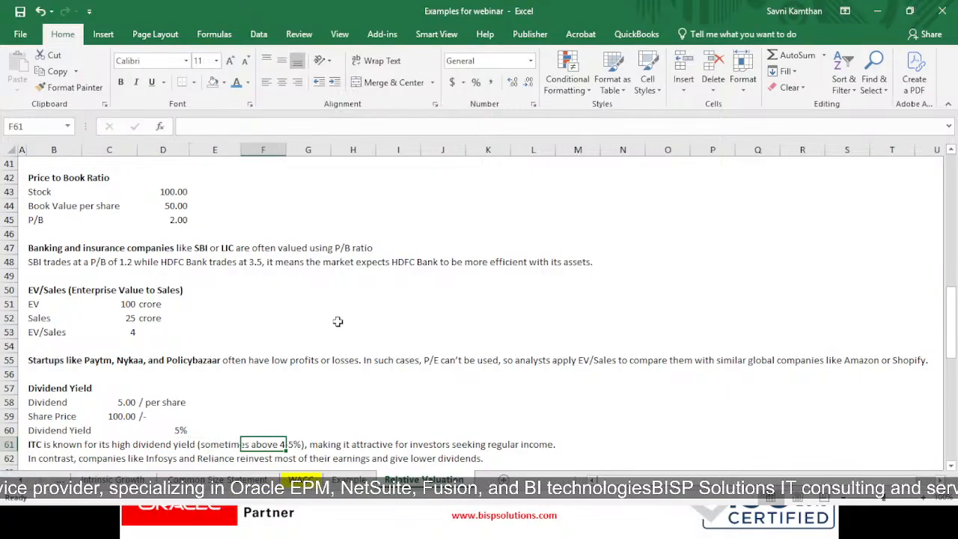
key(Right)
key(Right)
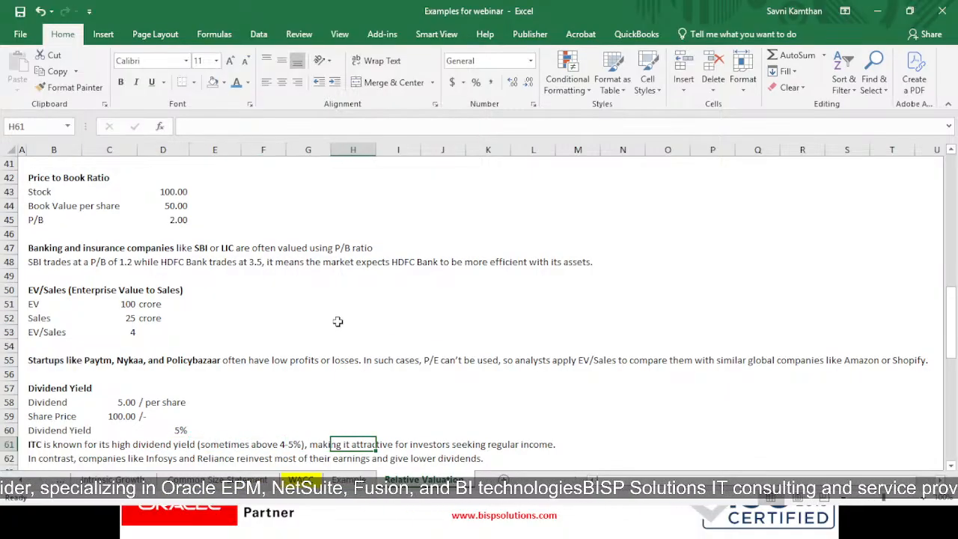
key(Right)
key(Right)
key(Right)
key(Right)
key(Right)
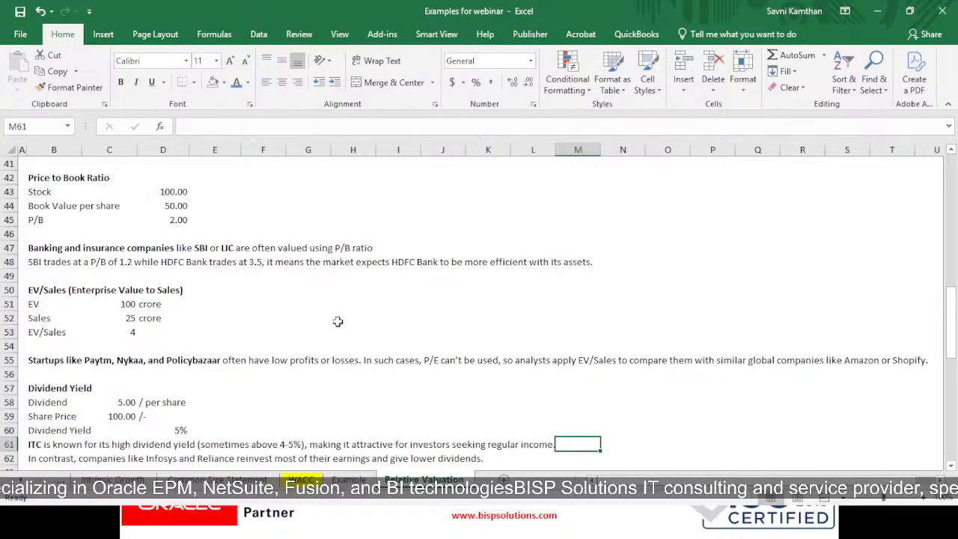
- Read along the row 62 note contrasting companies like Infosys and Reliance that reinvest most of their earnings
key(Down)
key(Left)
key(Left)
key(Left)
key(Left)
key(Left)
key(Left)
key(Left)
key(Left)
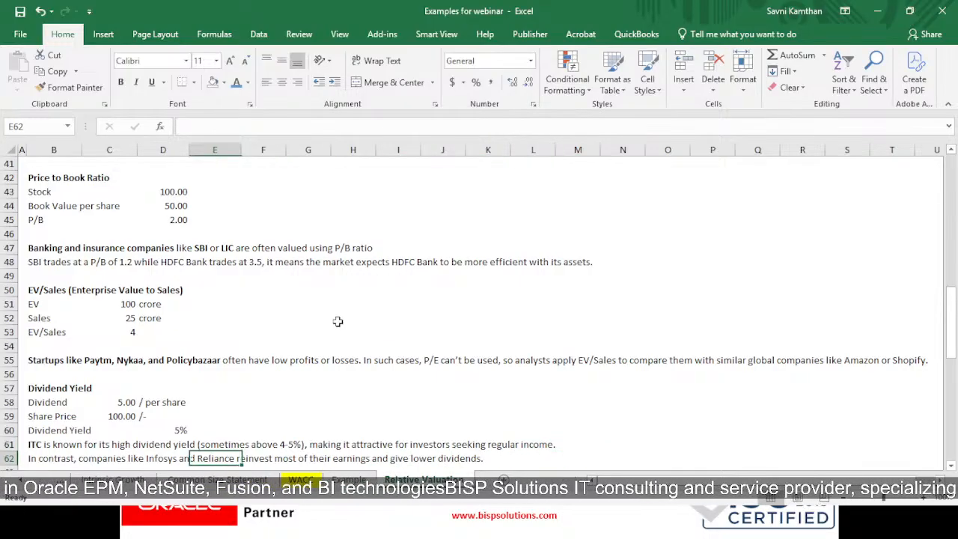
key(Left)
key(Left)
key(Left)
key(Right)
key(Right)
key(Right)
key(Right)
key(Right)
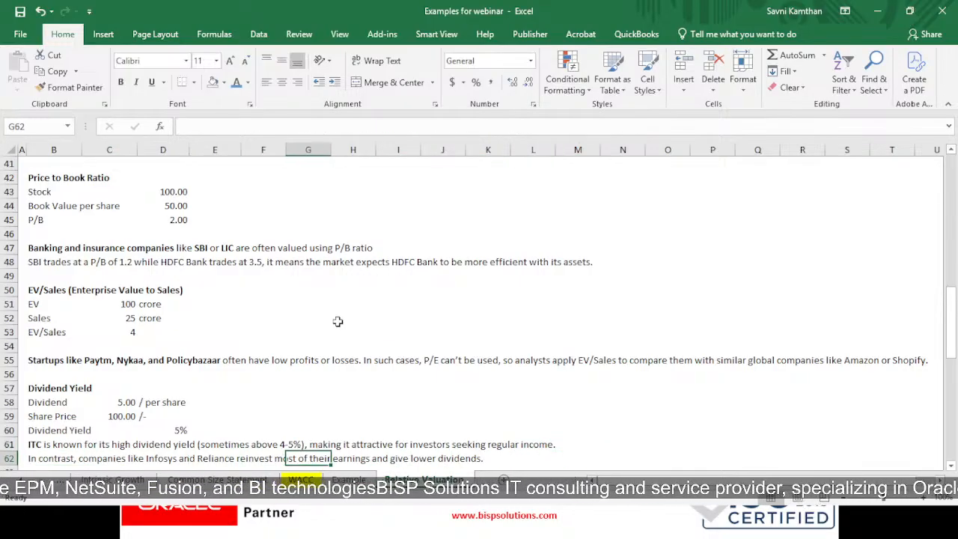
- Look at the rental property example's monthly rent and property cost, and switch to the presentation slides
key(Down)
key(Down)
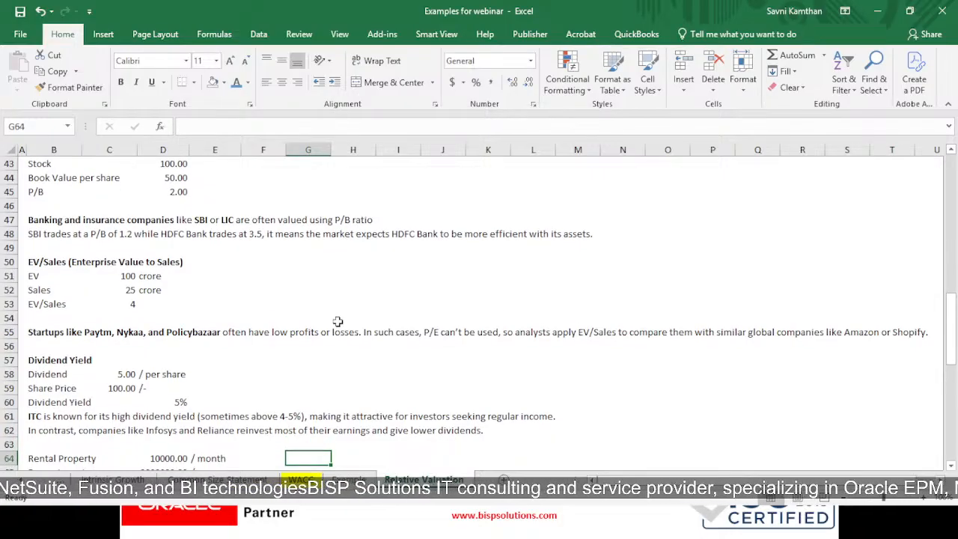
key(Down)
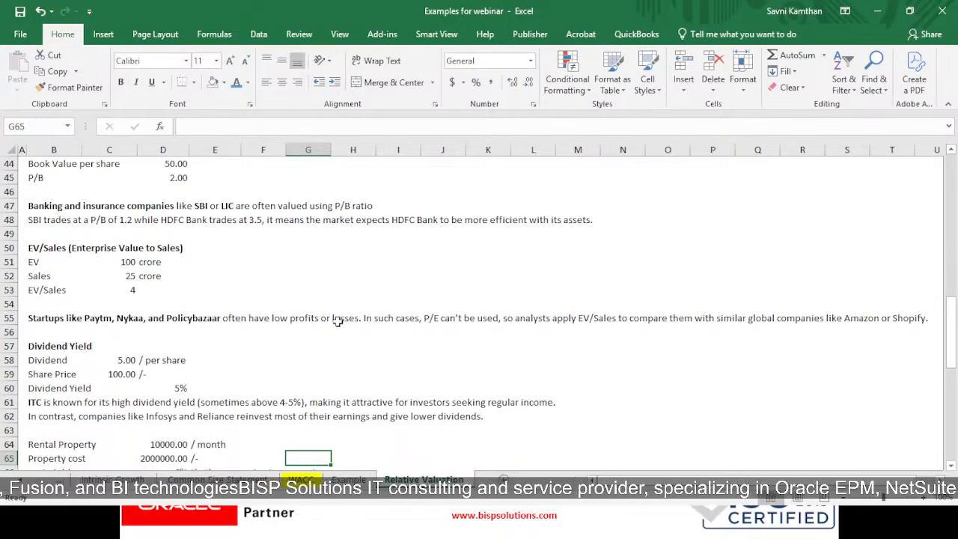
key(alt+Tab)
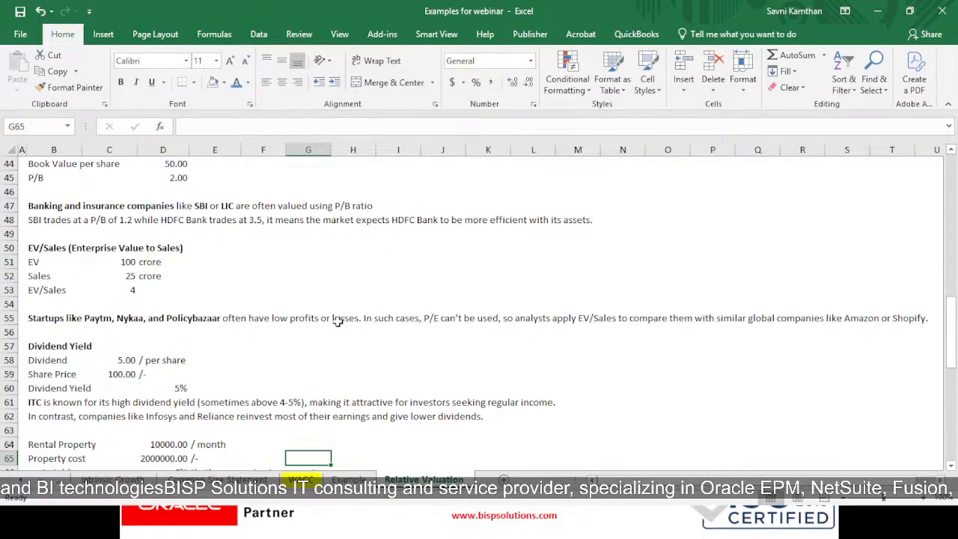
- Return to the Excel workbook and go over the rental property yield example down to the Buyback Yield section
key(Down)
key(Down)
key(Left)
key(Left)
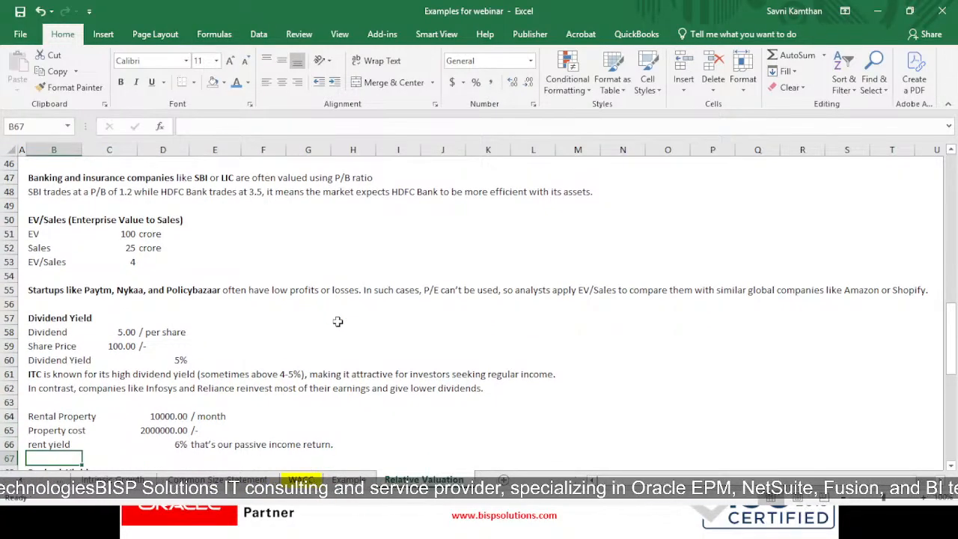
key(Up)
key(Up)
key(Up)
key(Up)
key(Up)
key(Down)
key(Down)
key(Down)
key(Down)
key(Down)
key(Down)
key(Down)
key(Down)
key(Down)
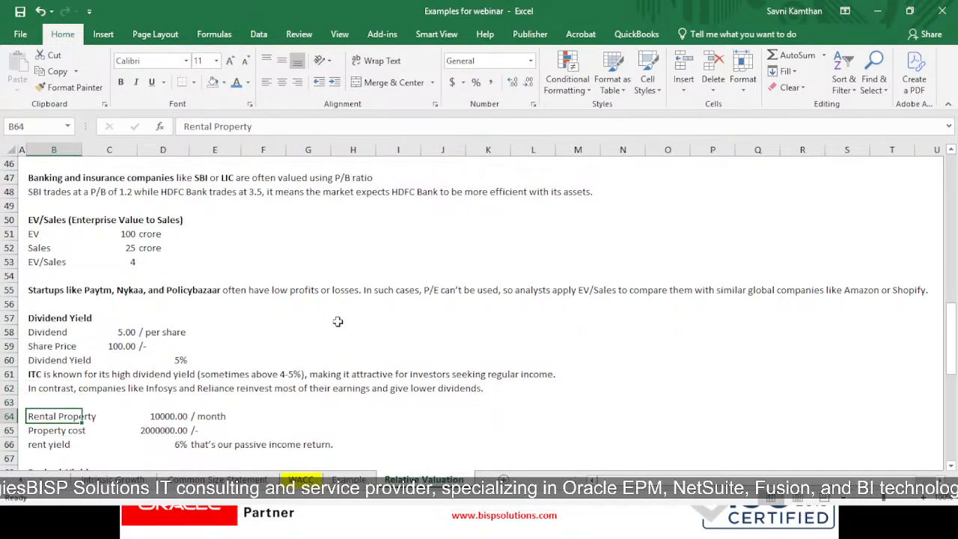
key(Up)
key(Up)
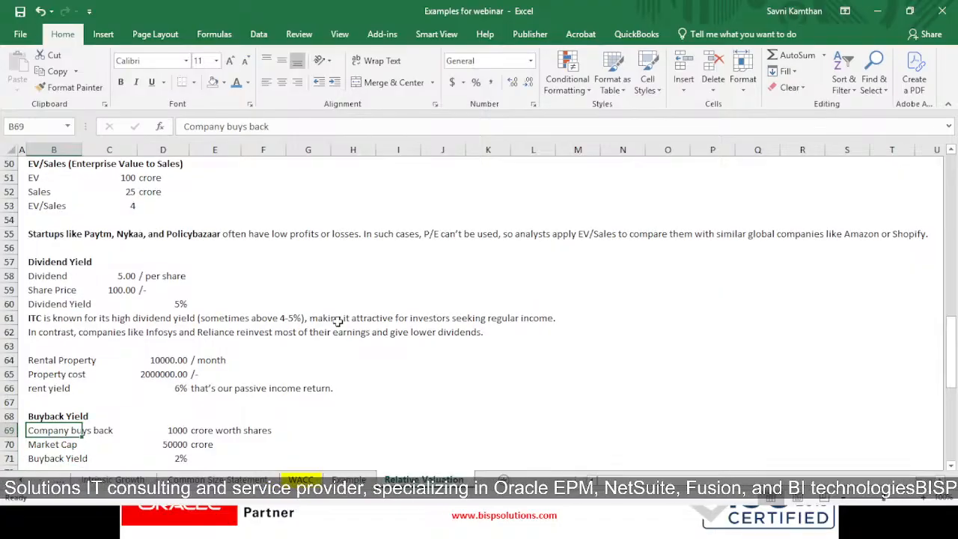
- Examine the Buyback Yield example's buyback amount, market cap and yield formula in D69 to D71
key(Right)
key(Right)
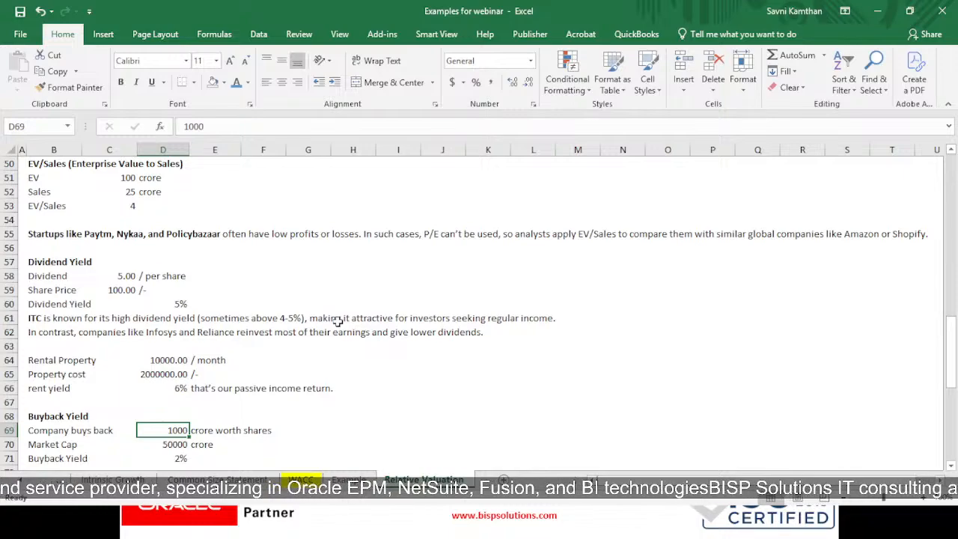
key(Down)
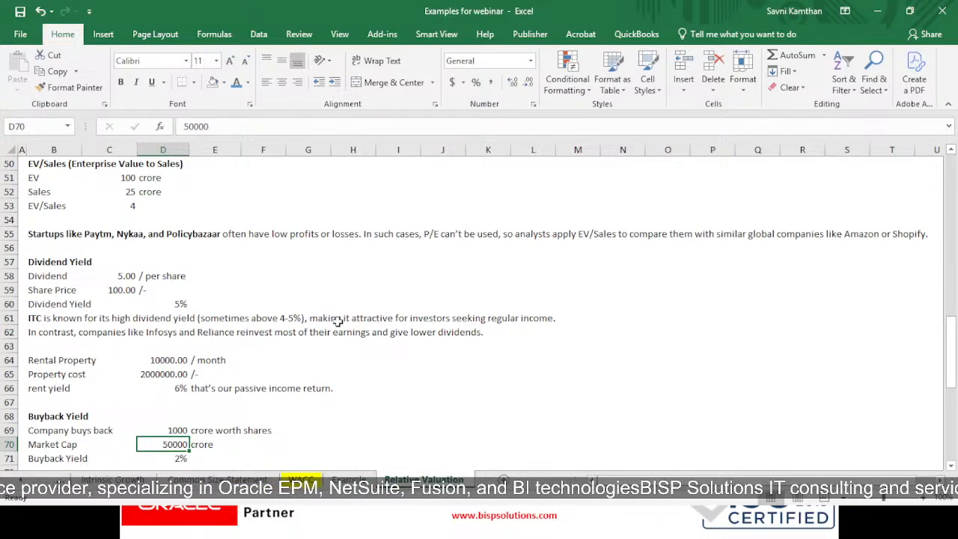
key(Down)
key(Down)
key(Up)
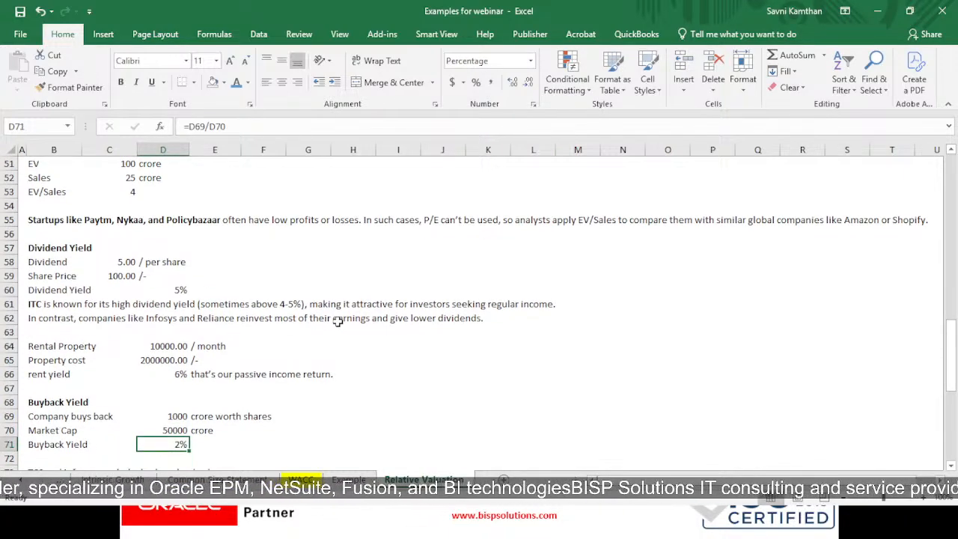
- Read the notes in B73 and B74 on TCS and Infosys share buybacks and their effect on share value
key(Down)
key(Down)
key(Down)
key(Left)
key(Left)
key(Left)
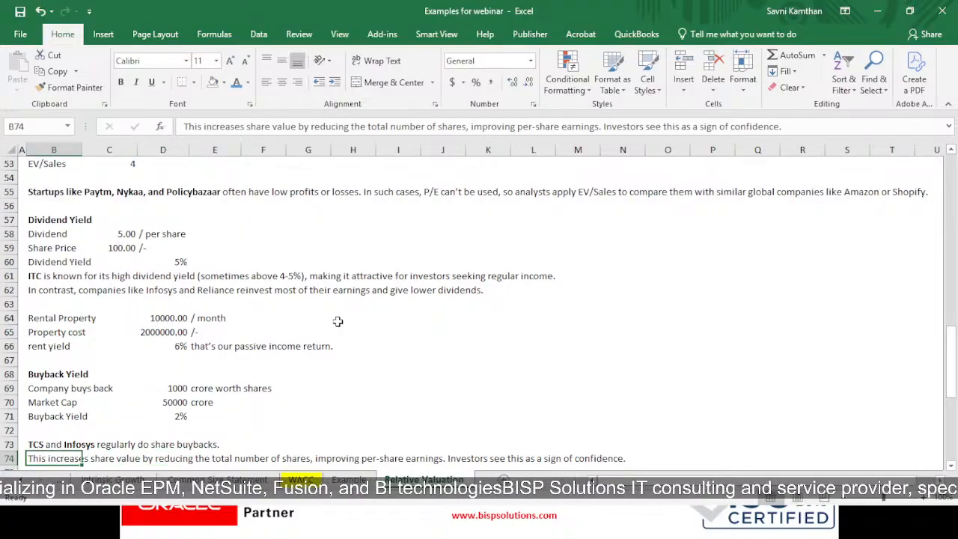
key(Up)
key(Right)
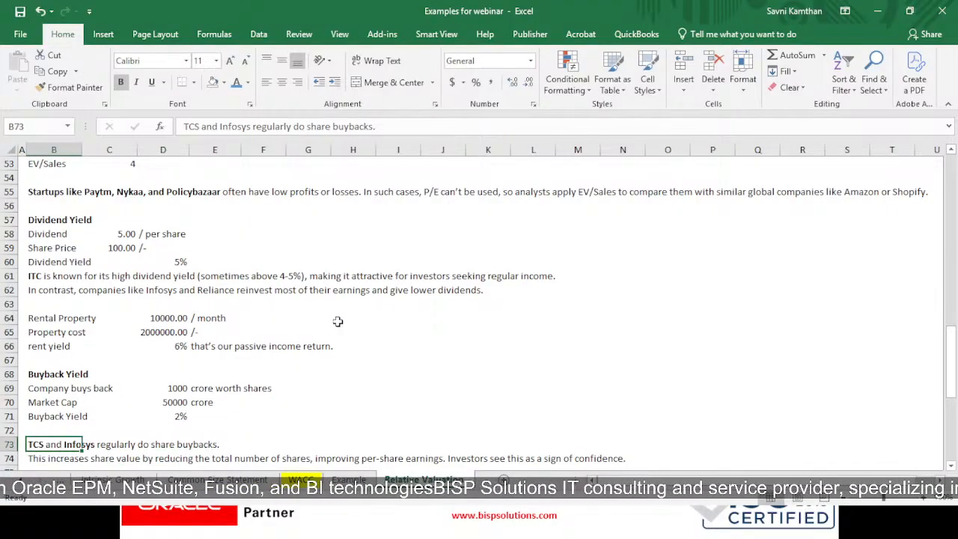
key(Right)
key(Down)
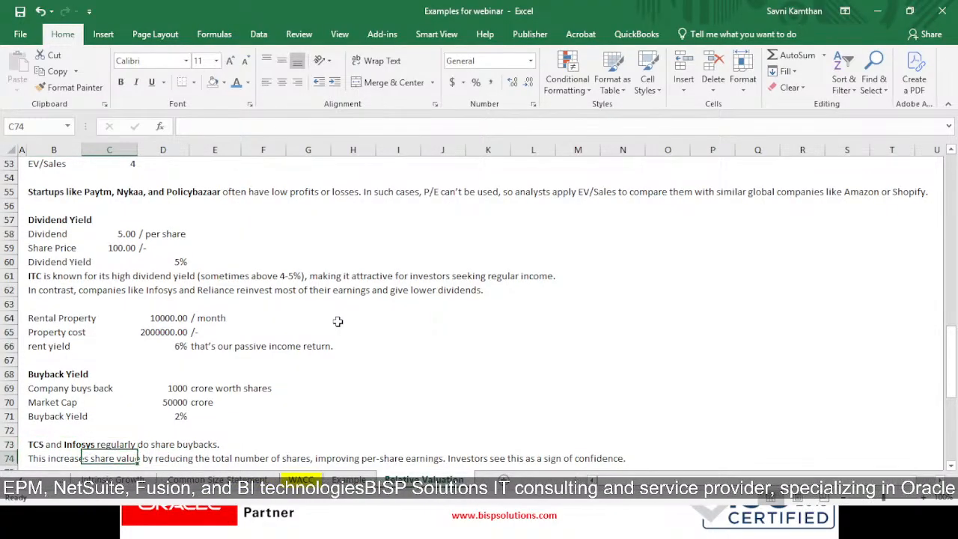
key(Left)
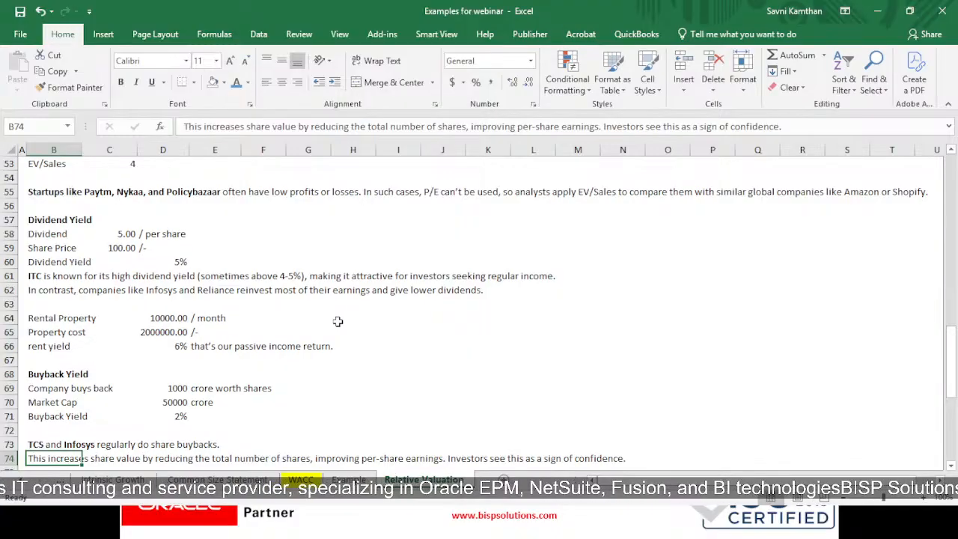
- Walk through the business partners analogy in rows 76 to 78 on buying back the leaving partners' shares
key(Down)
key(Down)
key(Down)
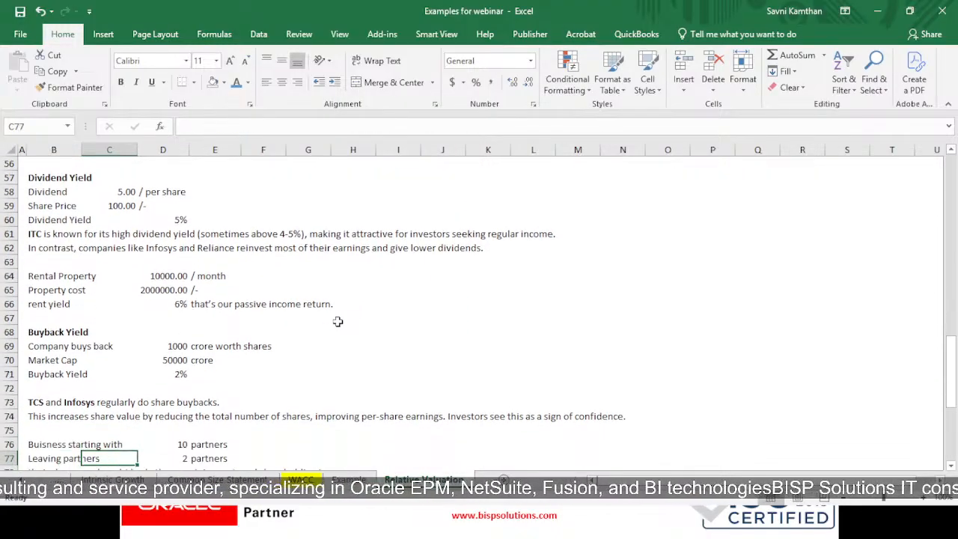
key(Left)
key(Up)
key(Down)
key(Down)
key(Down)
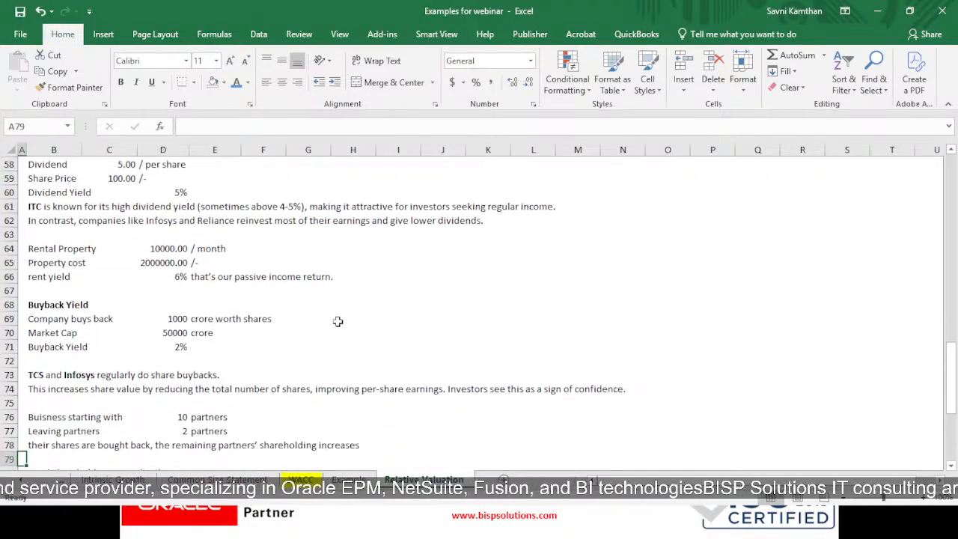
key(Up)
key(Right)
key(Up)
key(Down)
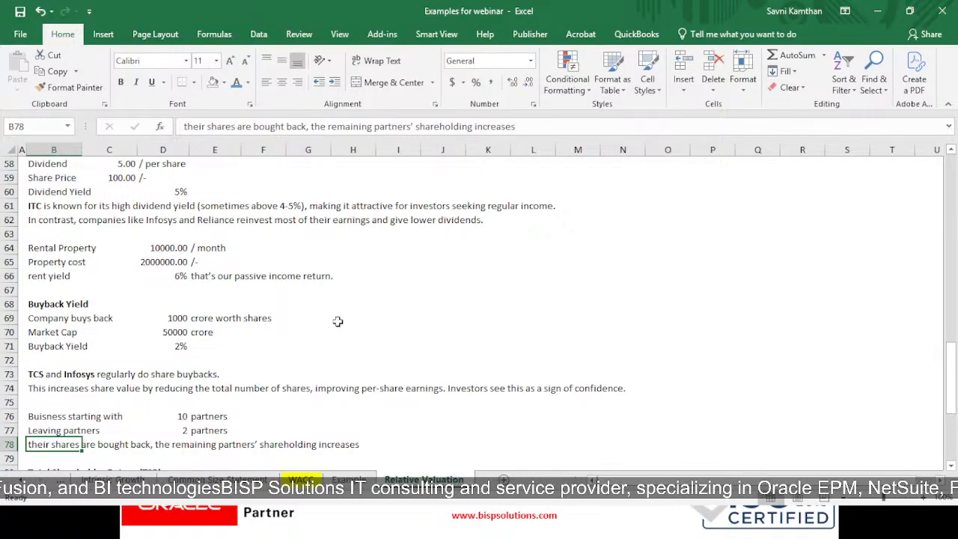
- Move on to the Total Shareholder Return section below the partners analogy
key(Down)
key(Down)
key(Down)
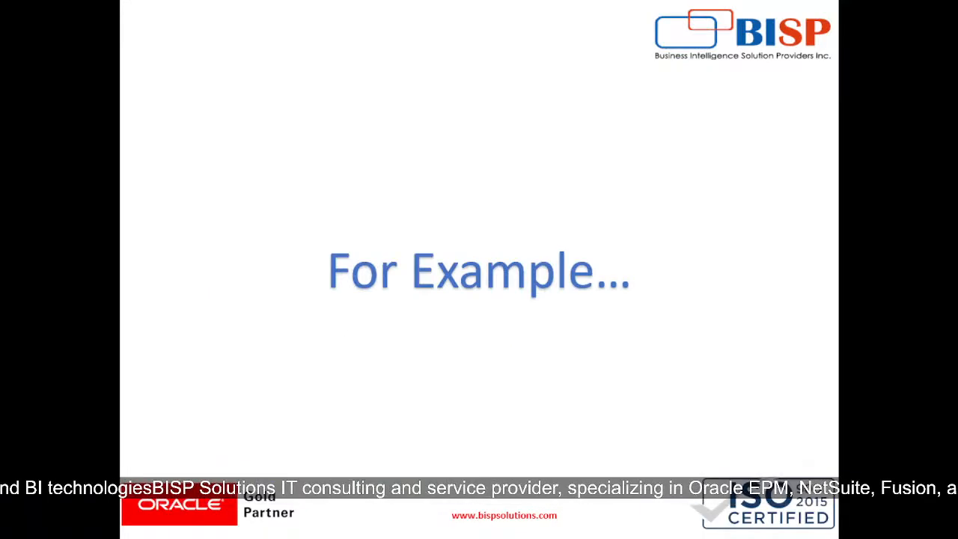